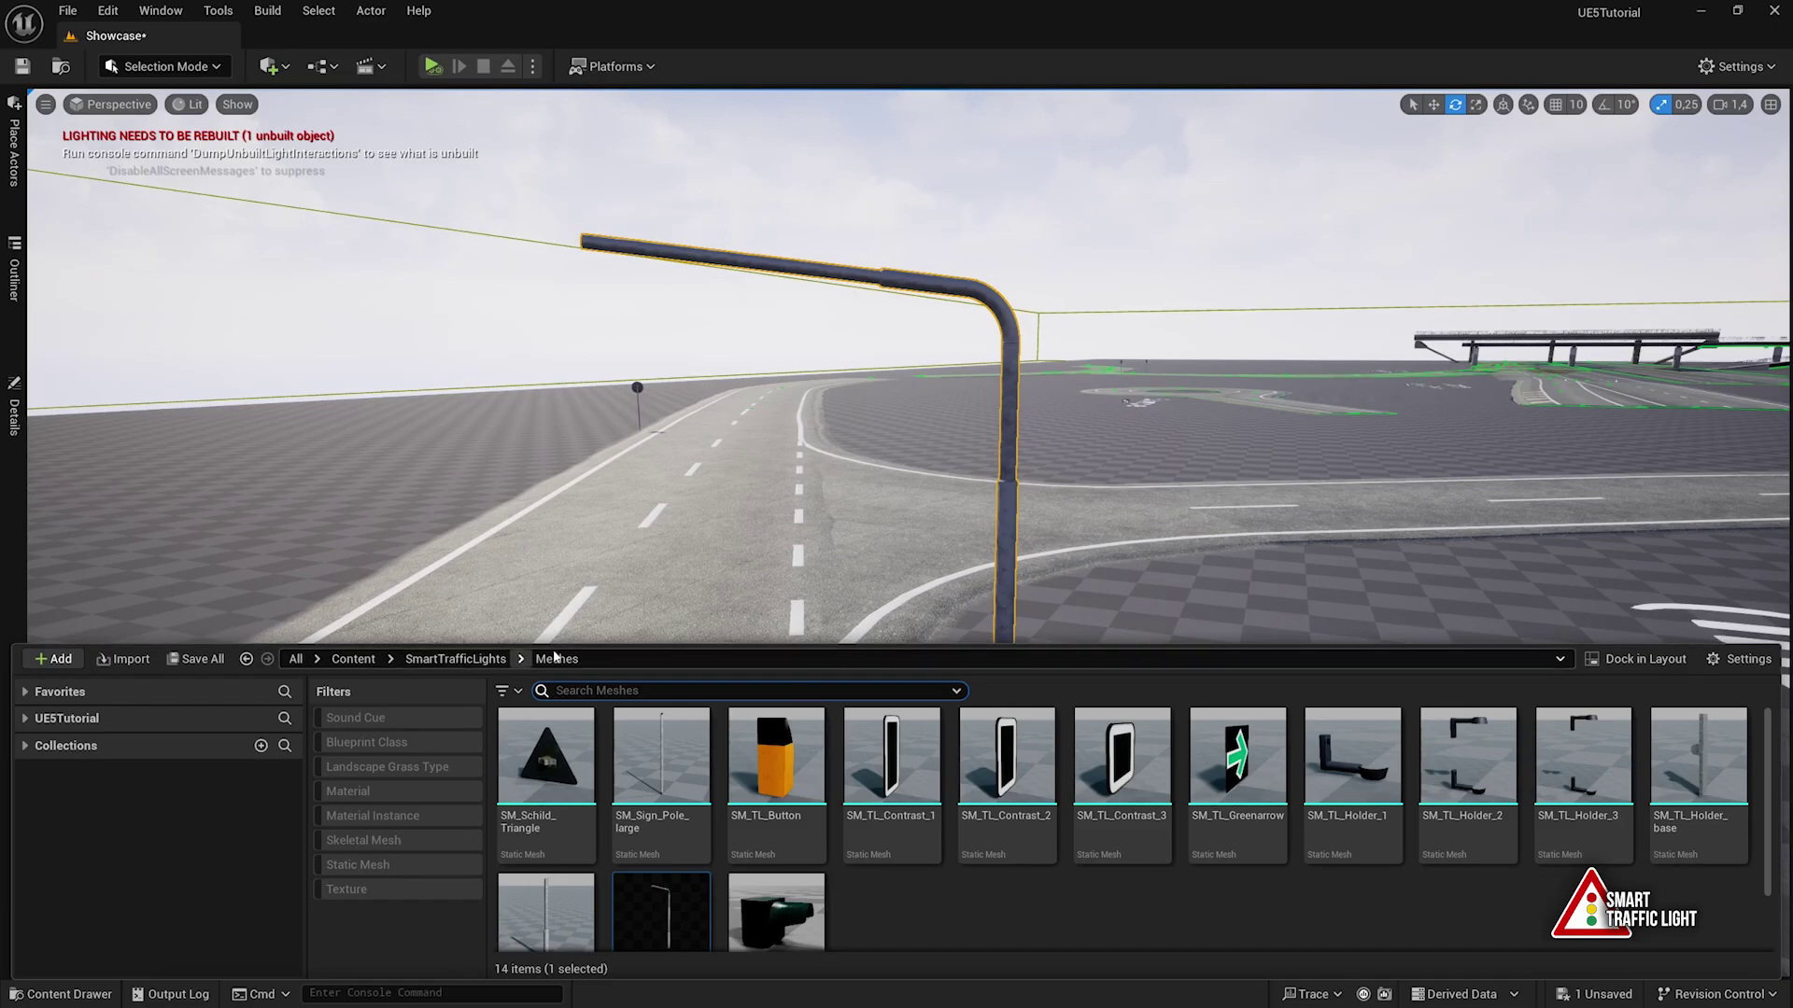
Place a BP_TrafficLight from the SmartTrafficLights Blueprints folder on the upright of the curved pole
key(s)
right_drag(799, 541, 799, 541)
scroll(799, 541, down, 4)
key(q)
scroll(800, 541, up, 1)
key(q)
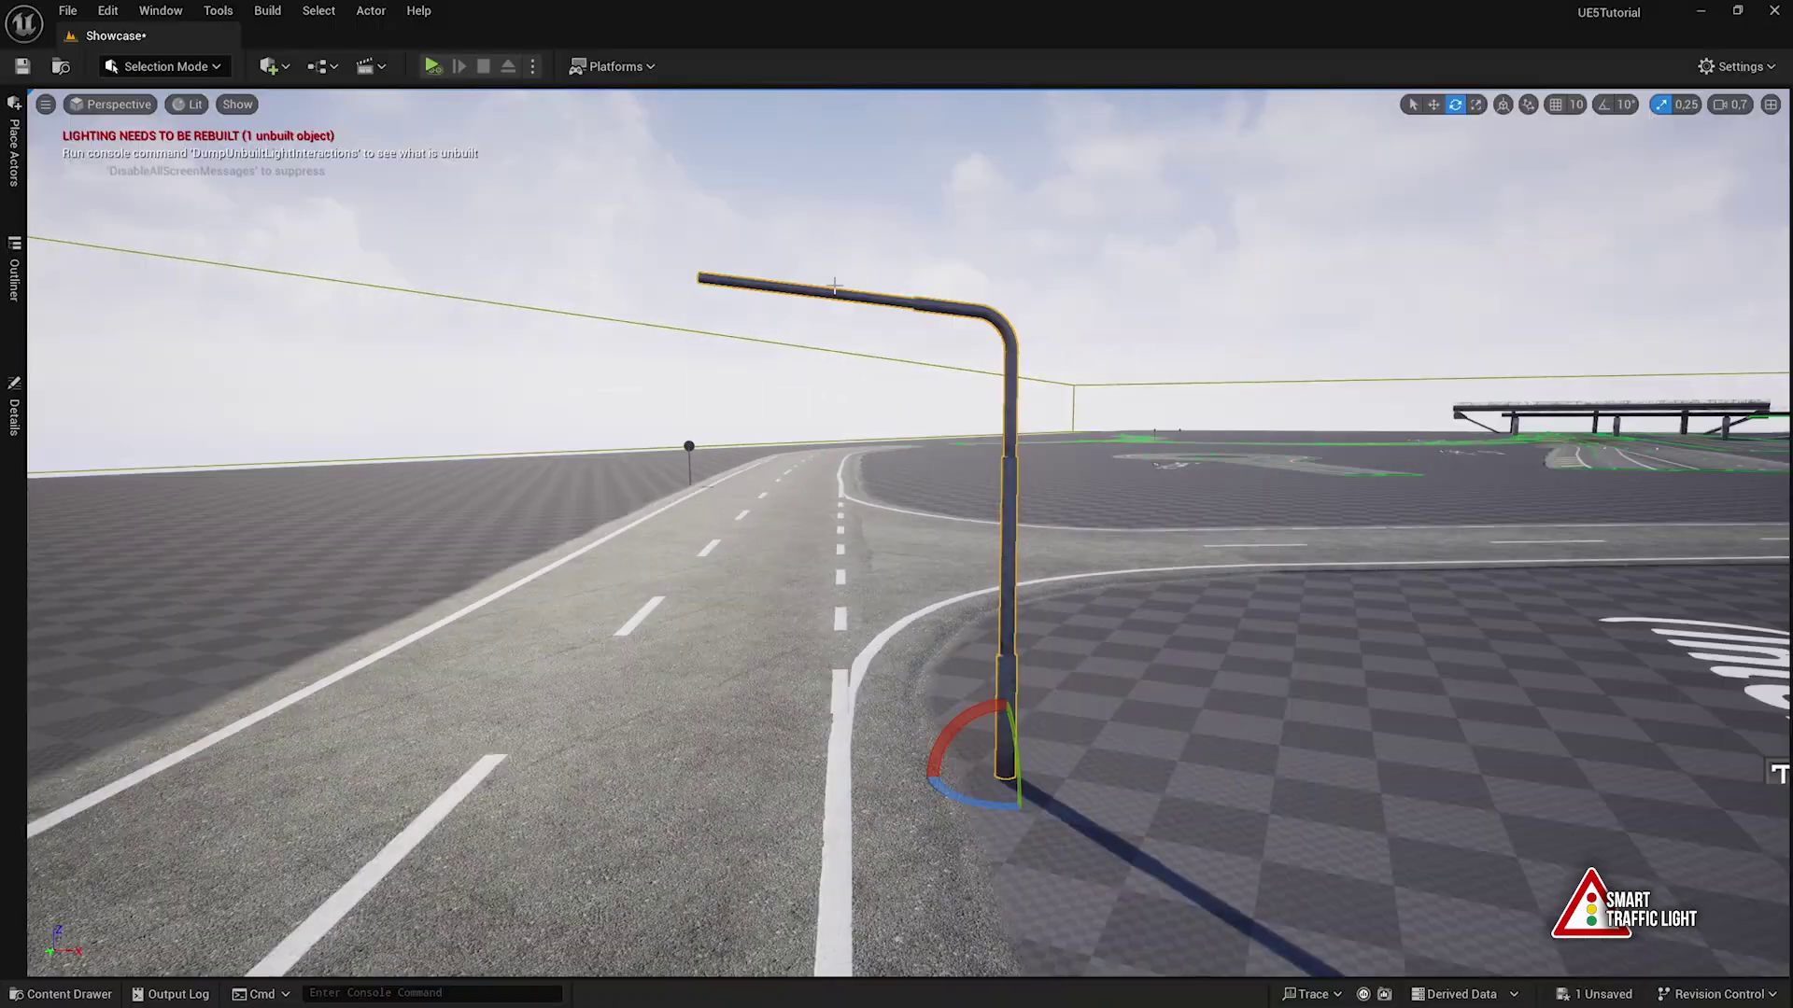
click(61, 993)
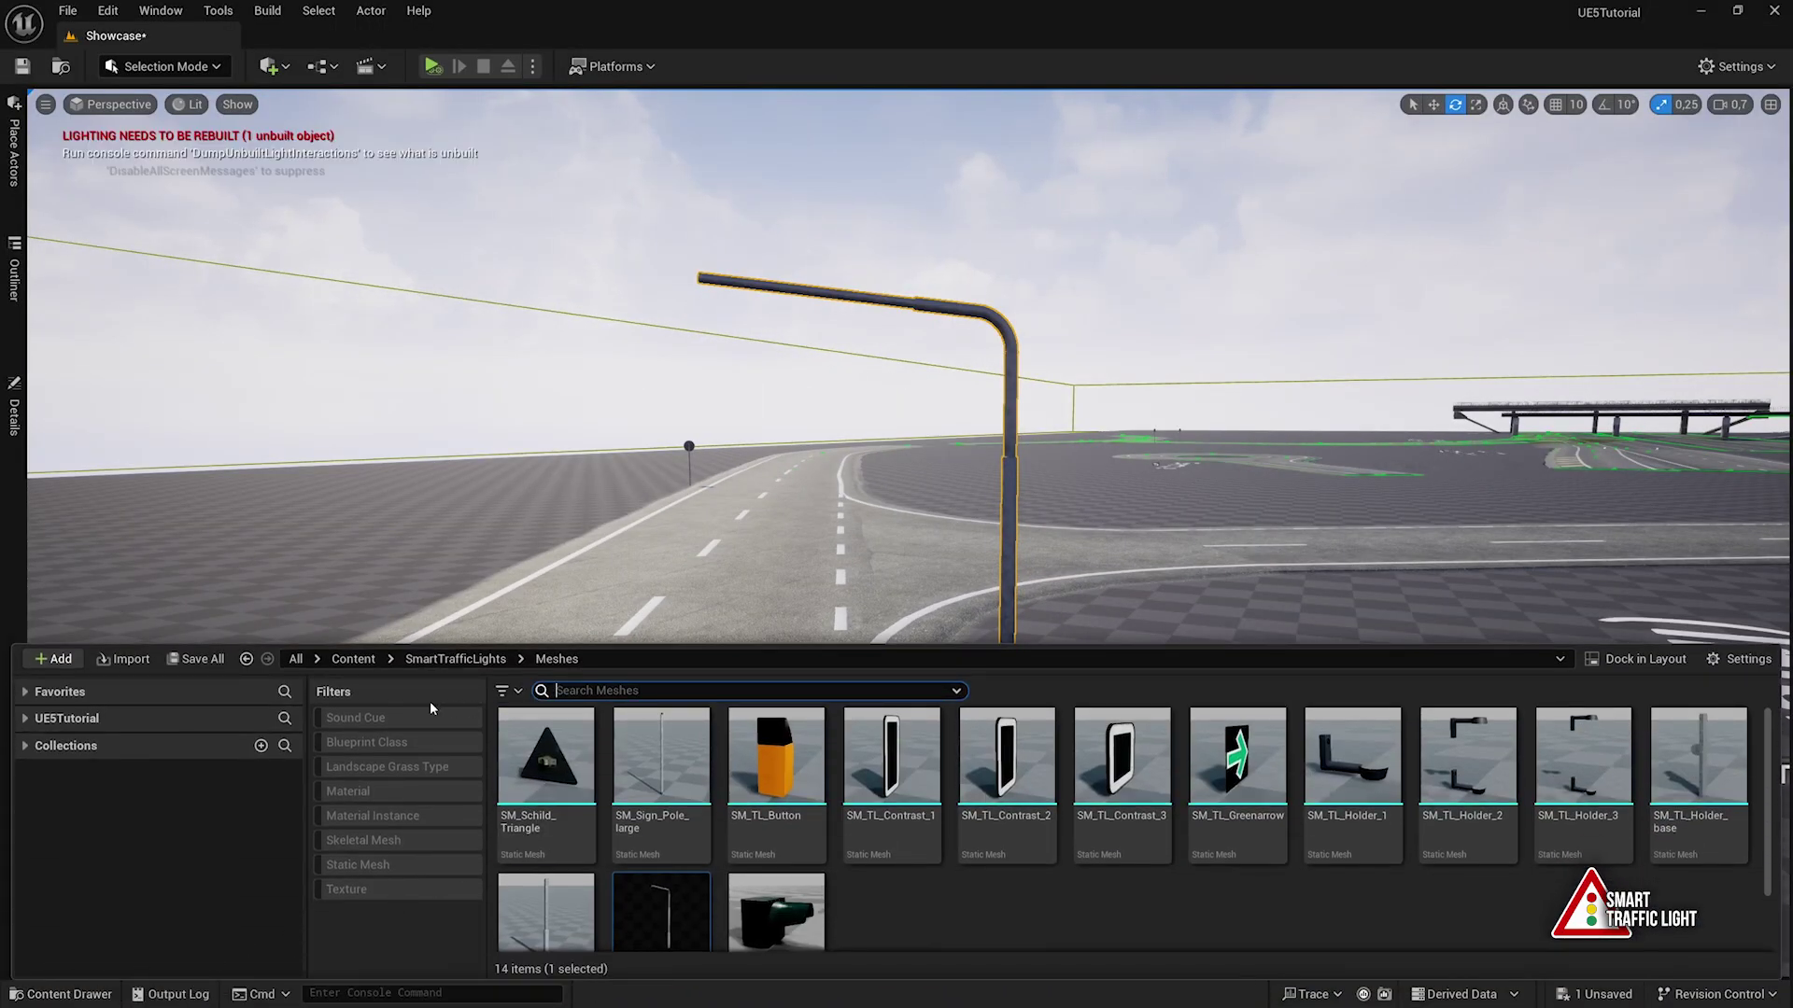
click(462, 665)
double_click(537, 761)
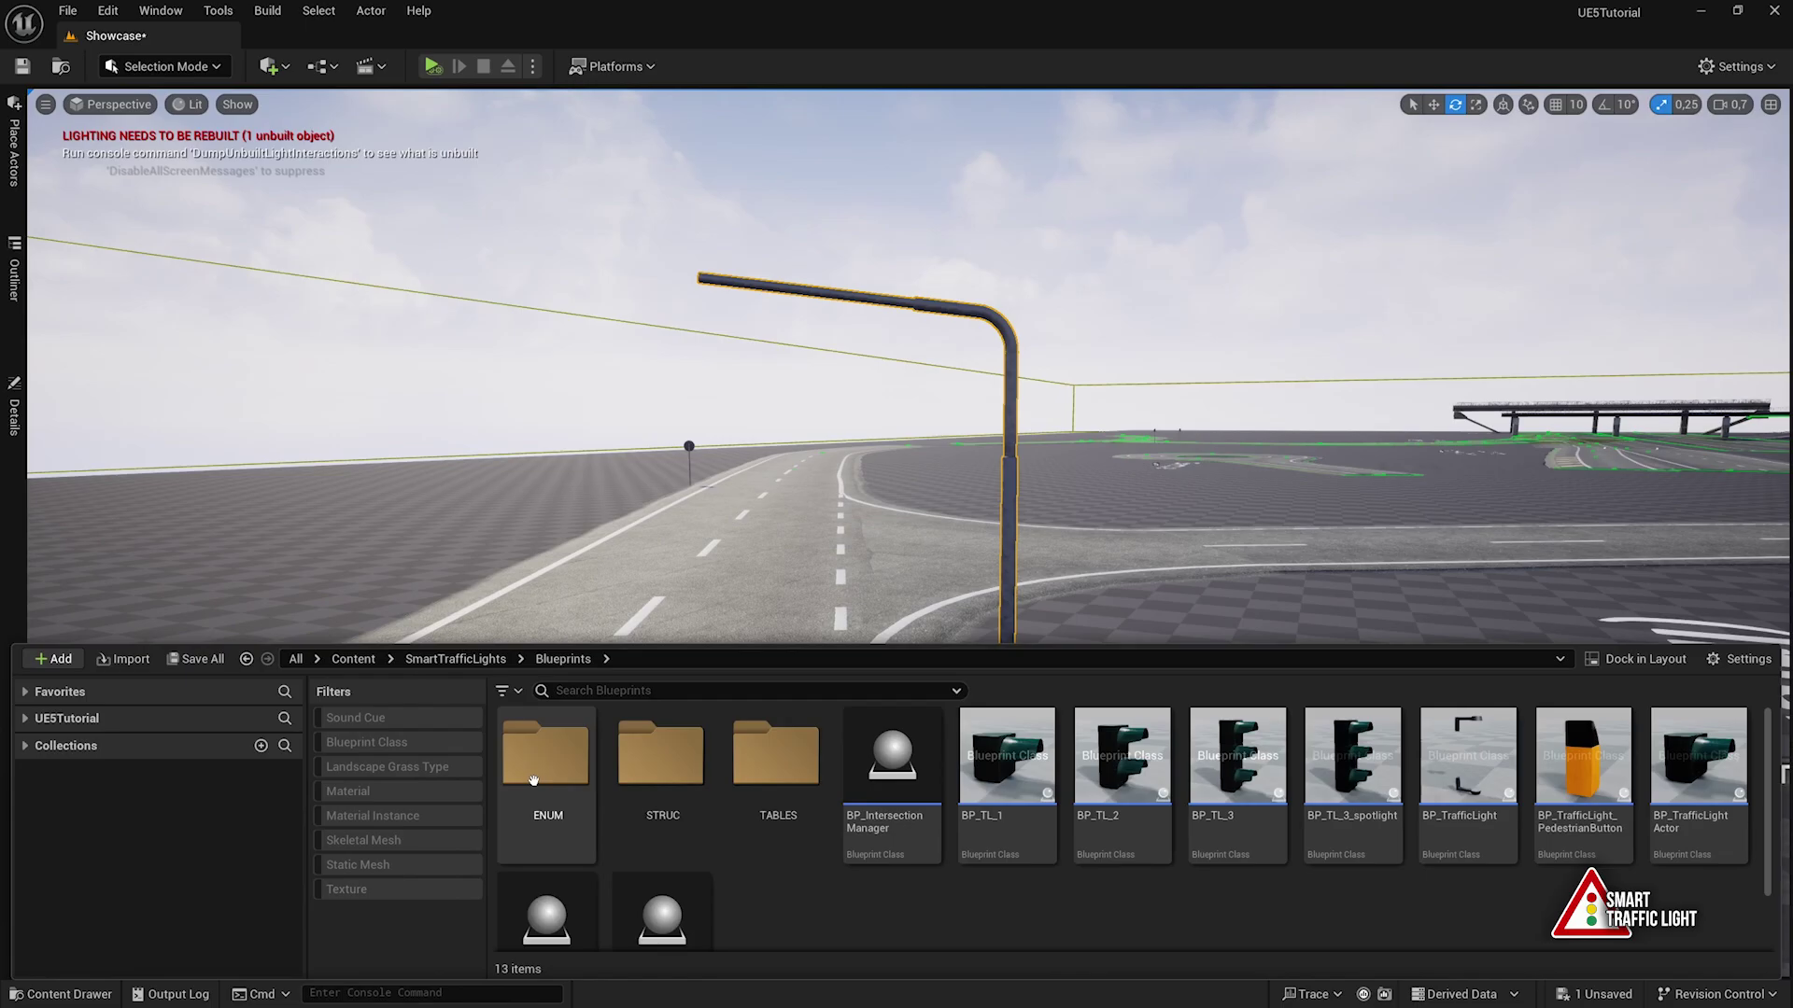
click(1468, 751)
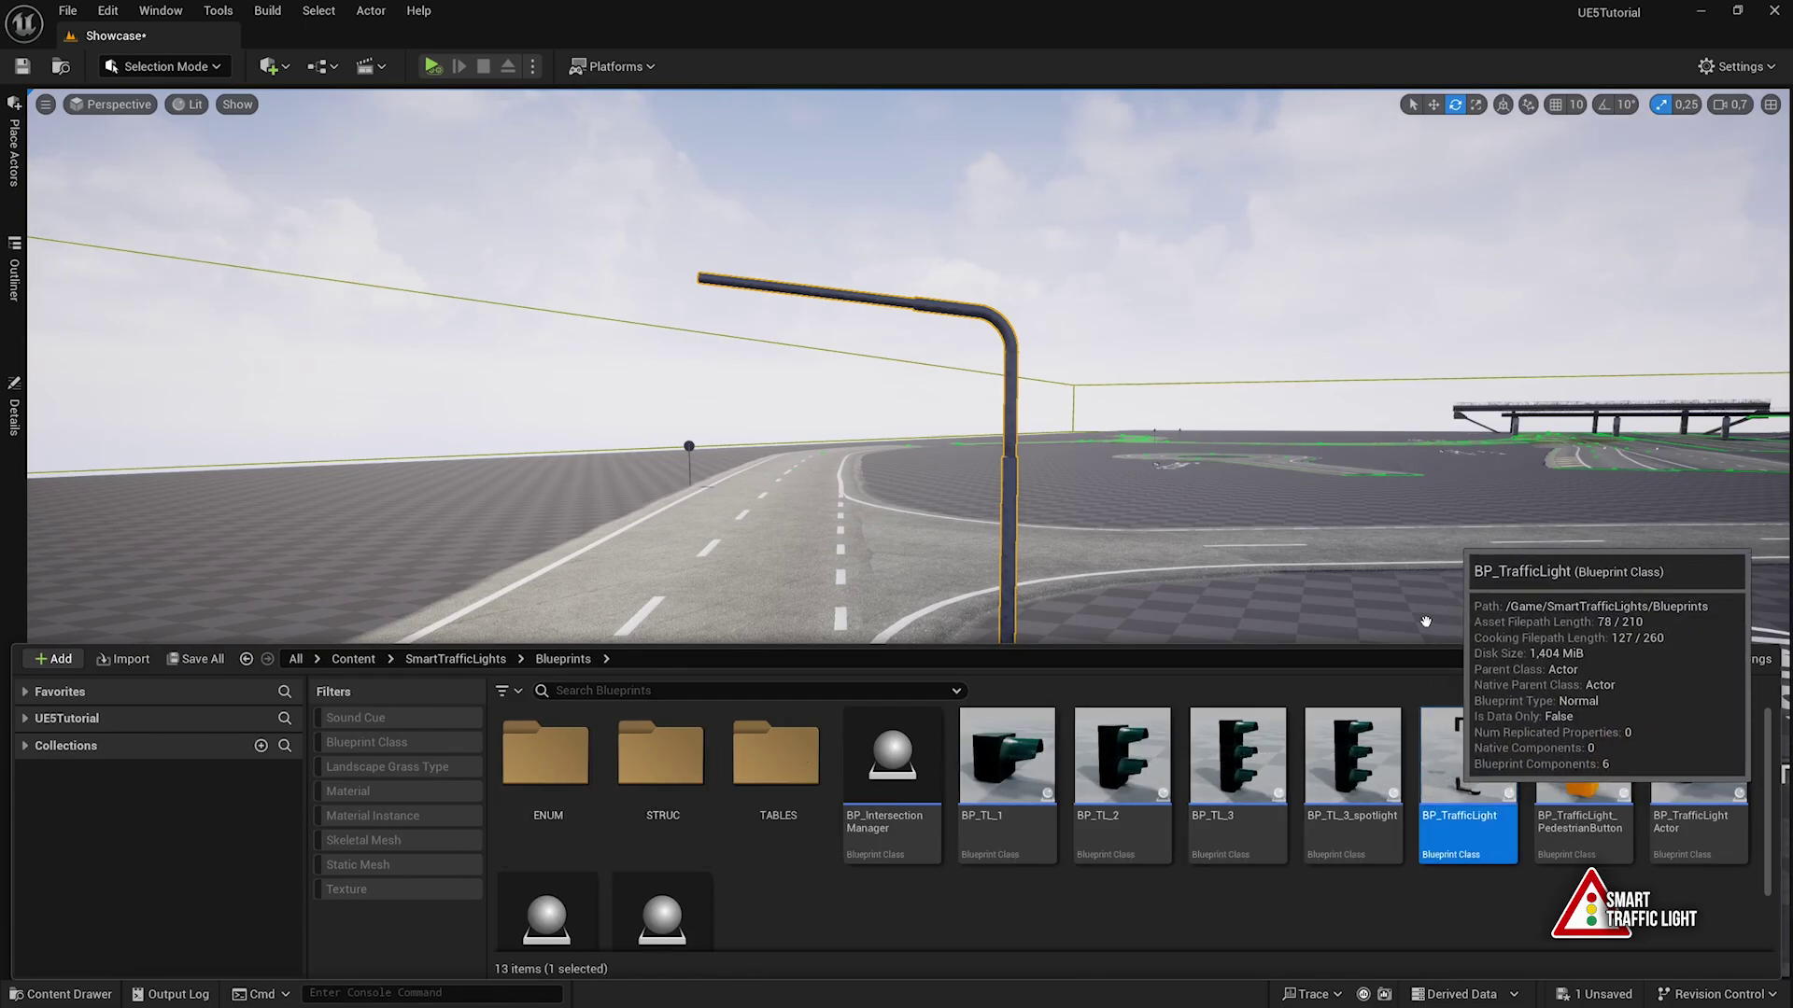
drag(760, 264, 597, 257)
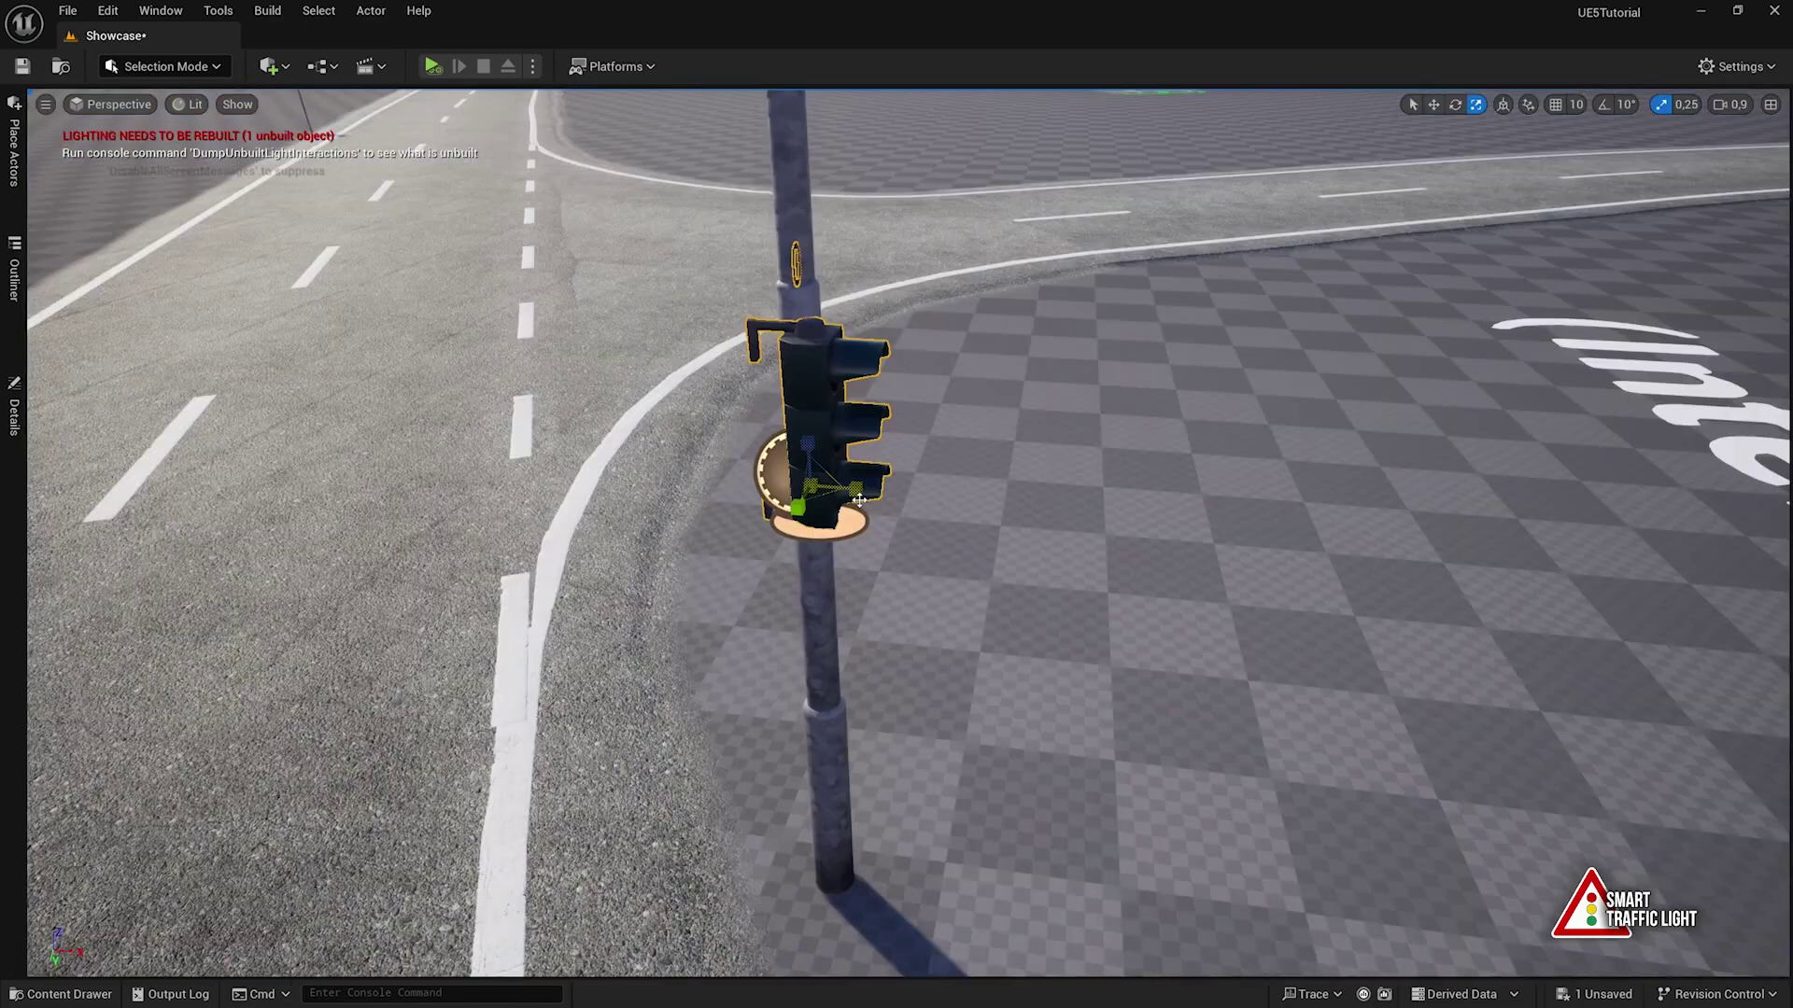
key(w)
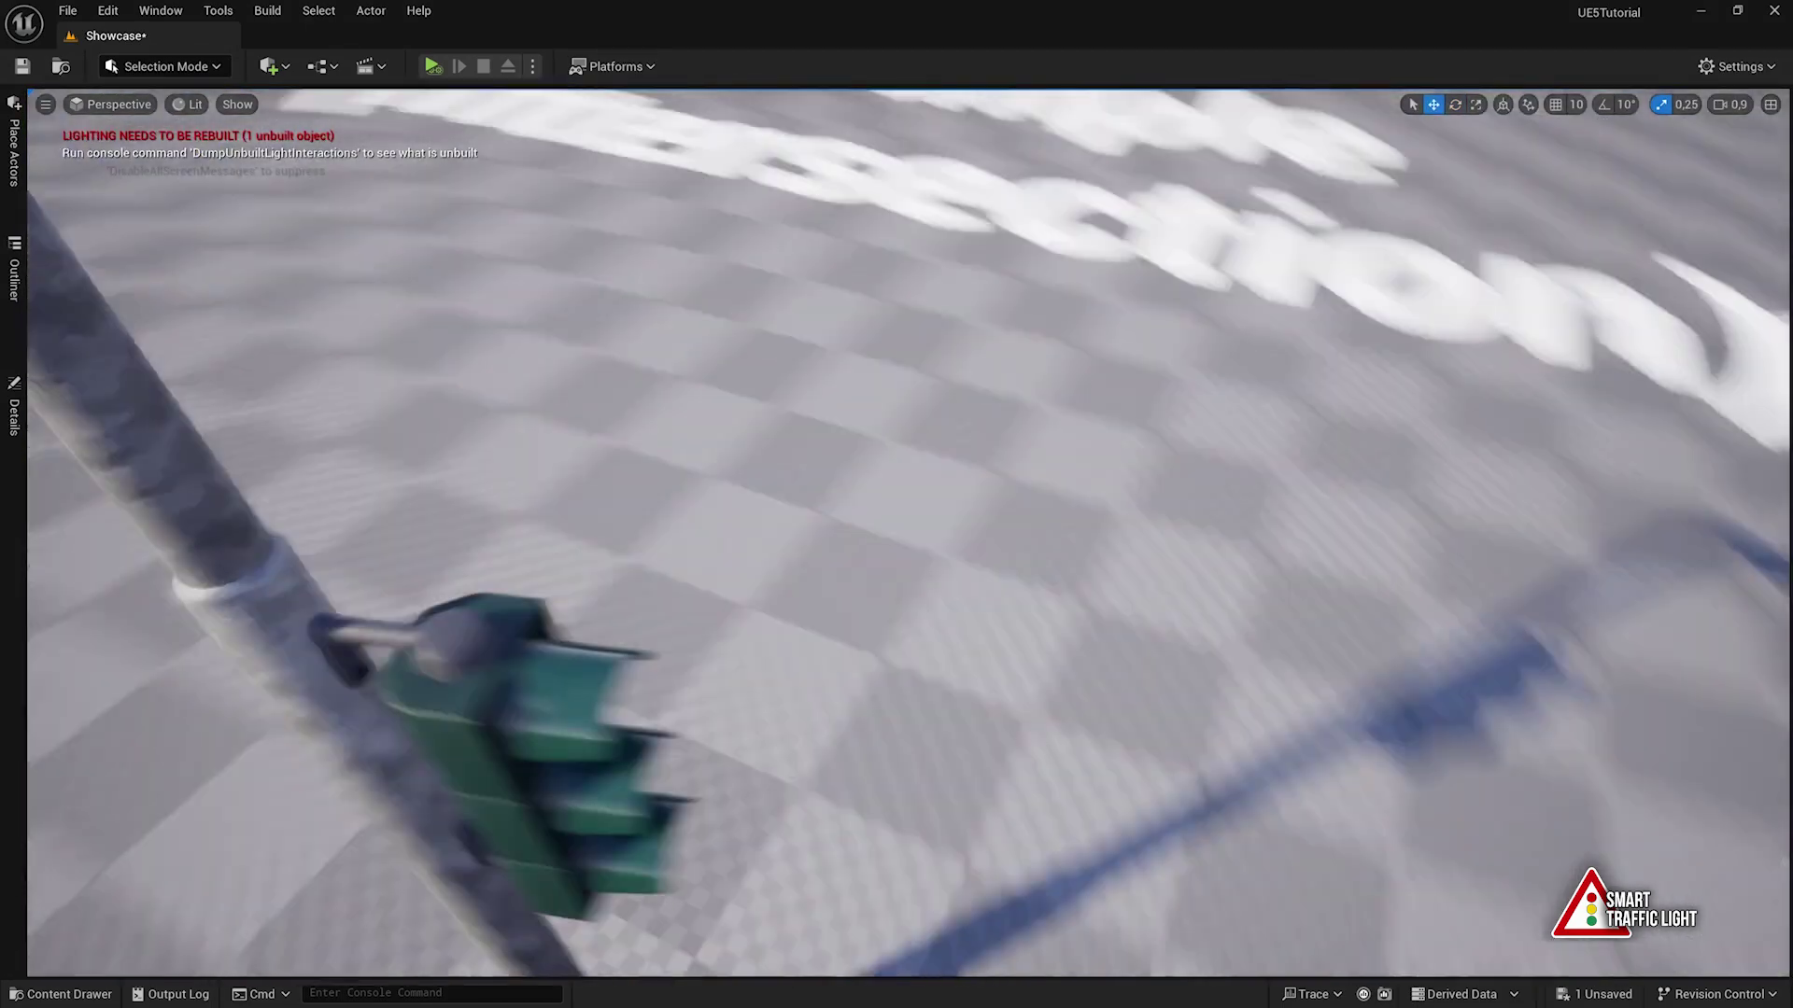
Set the placed traffic light's Lense Style to German_2 and expand its Additional settings
click(14, 417)
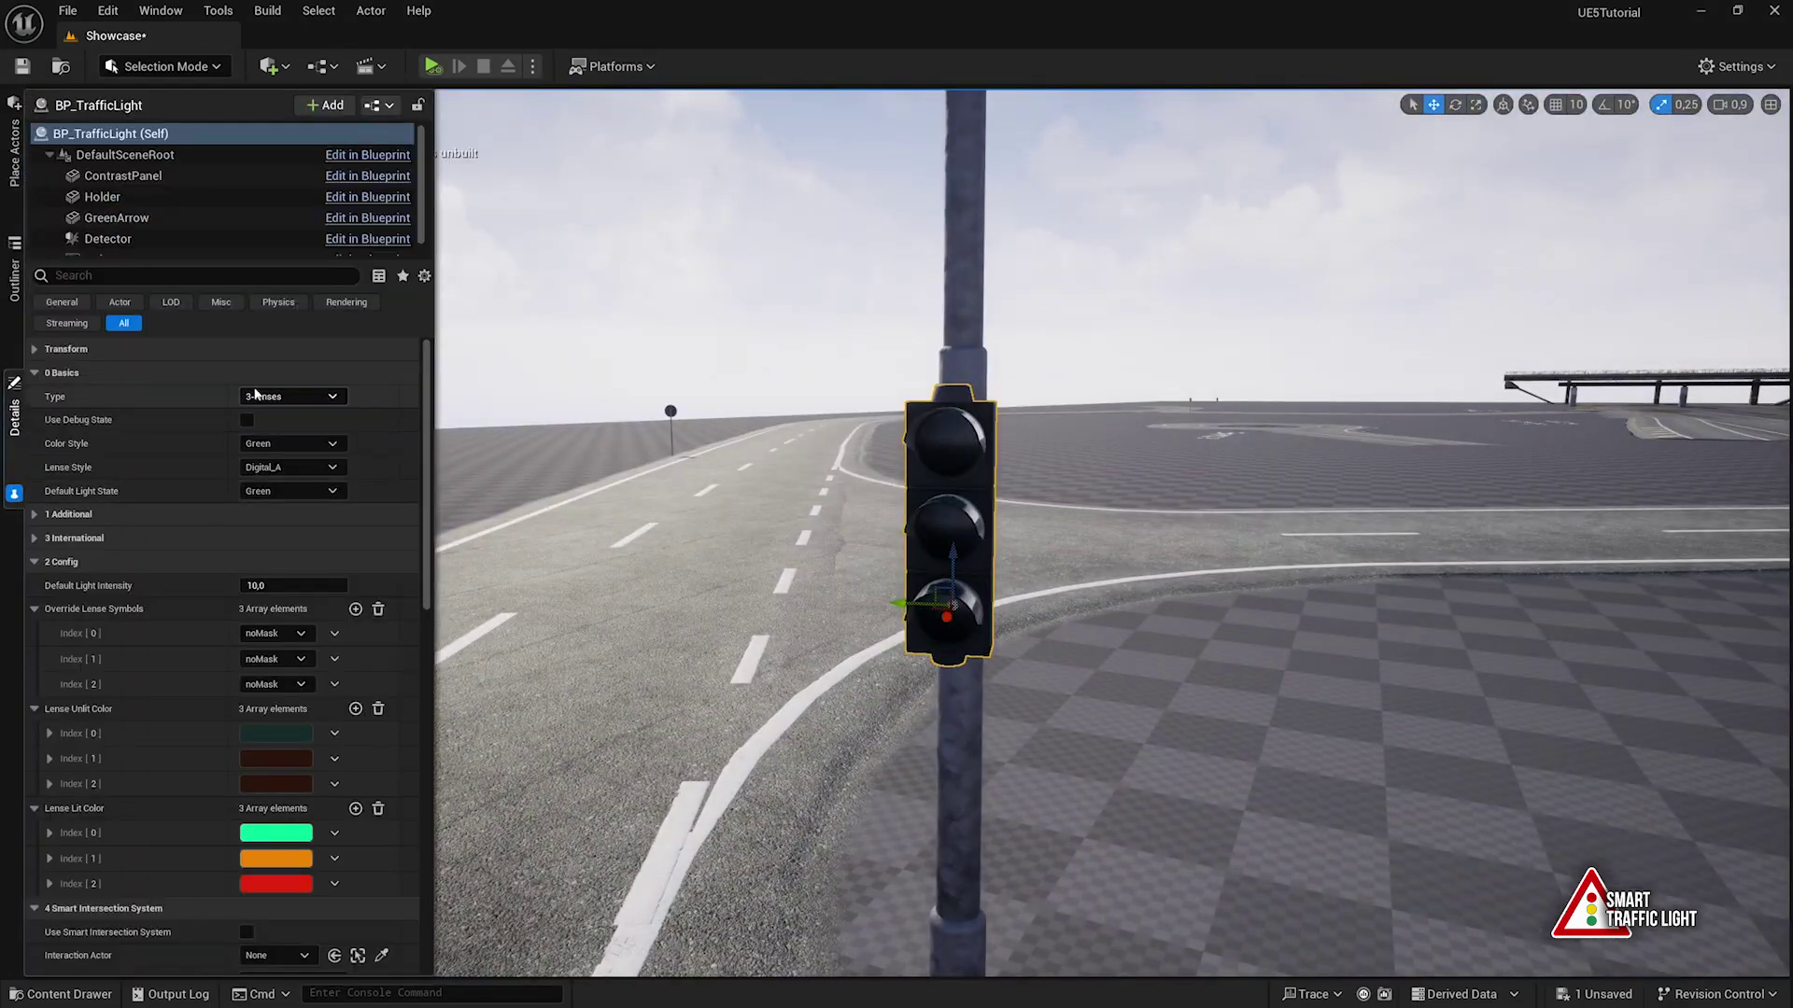
click(276, 468)
click(275, 513)
click(112, 519)
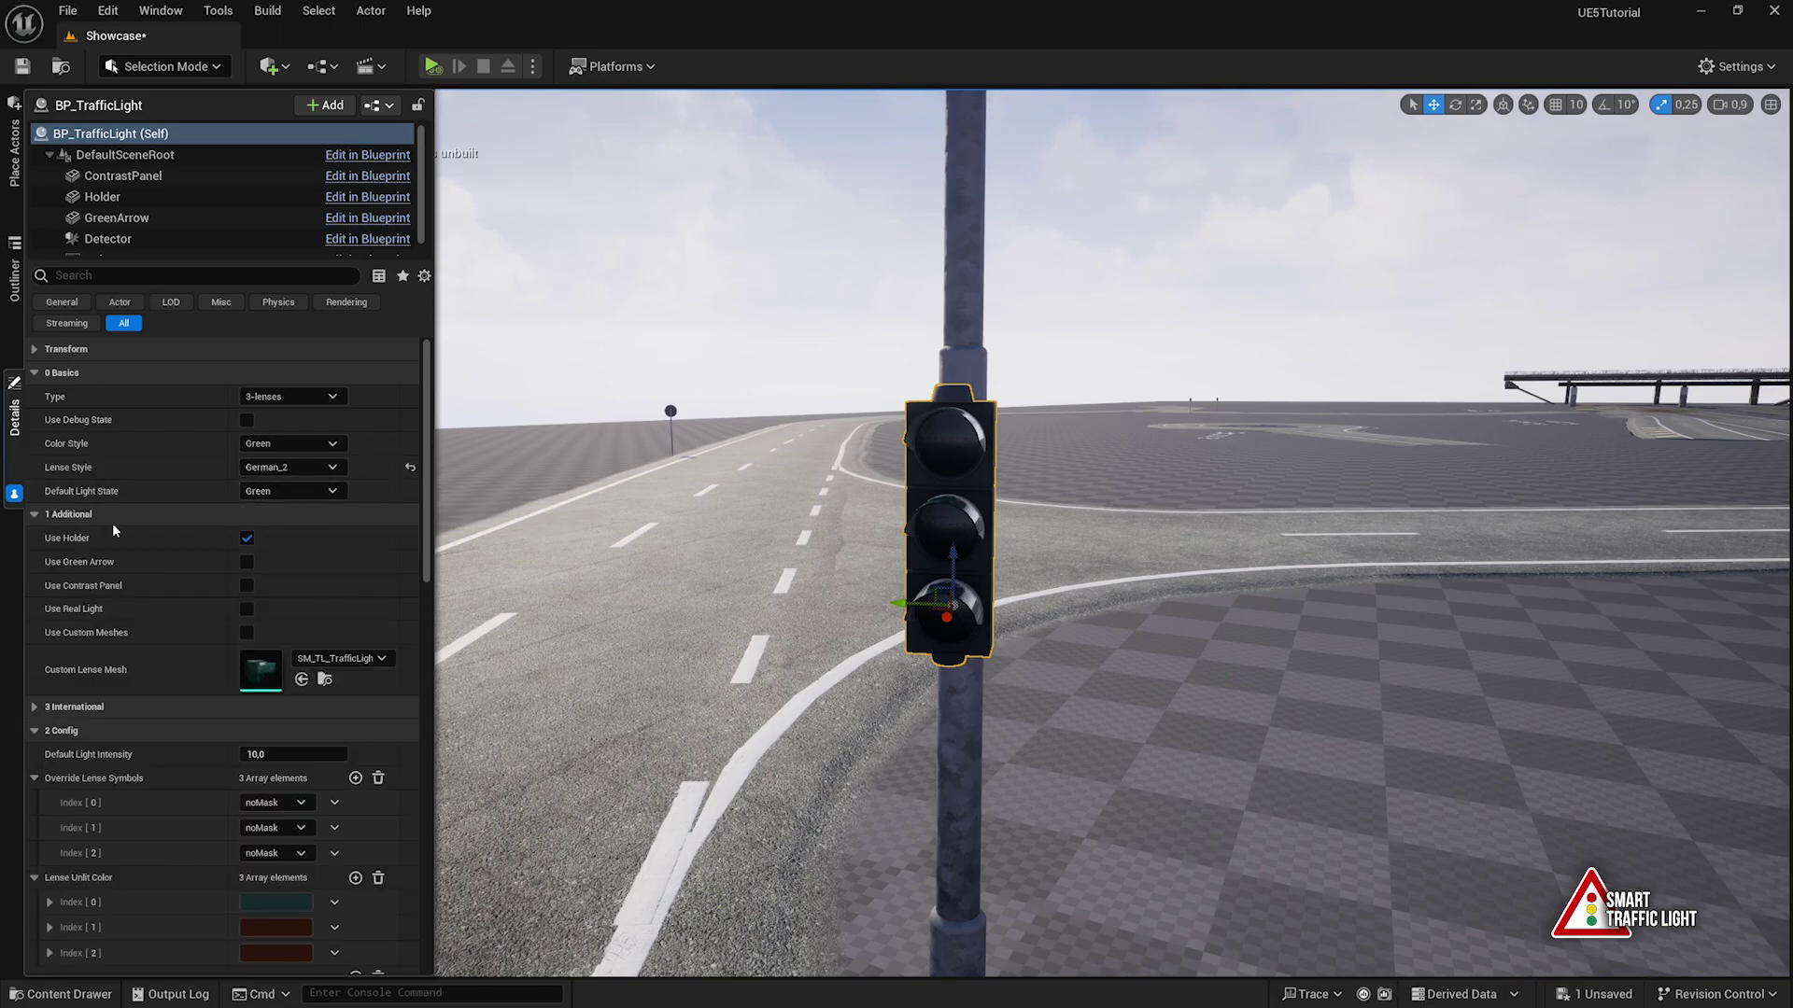
scroll(166, 573, down, 10)
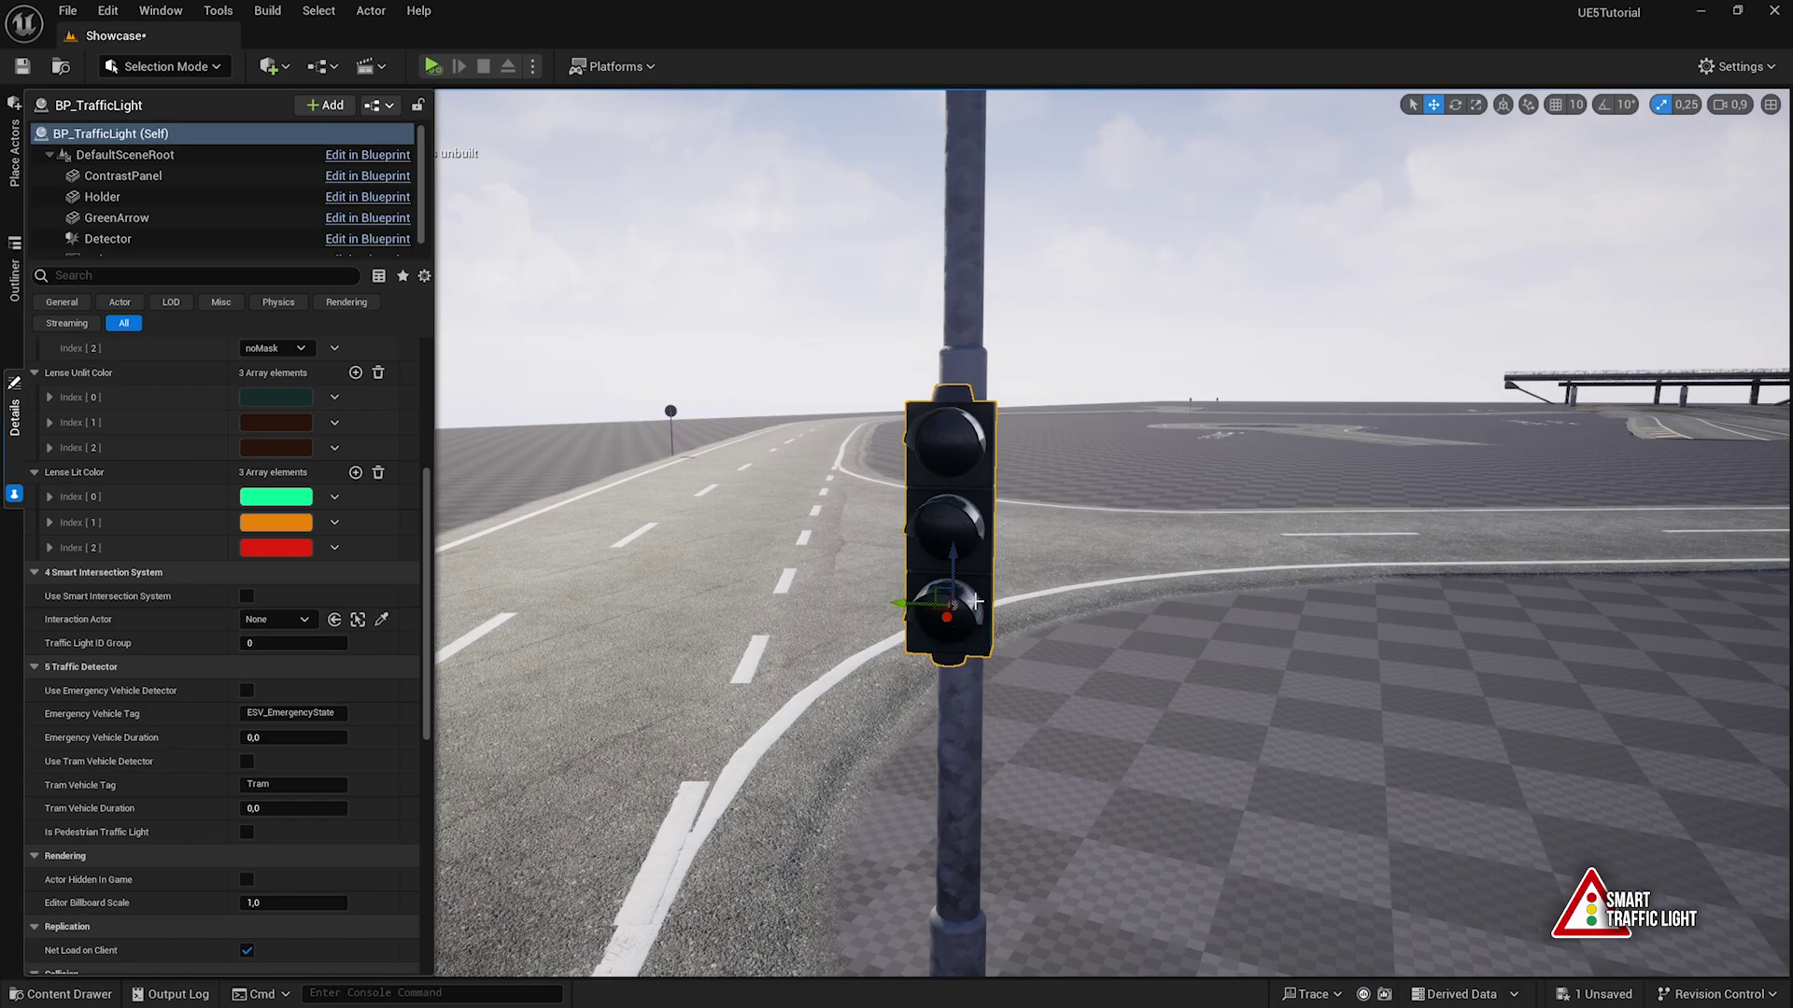
Simulate the level to check the traffic light's lenses, and reselect the traffic light
key(alt+s)
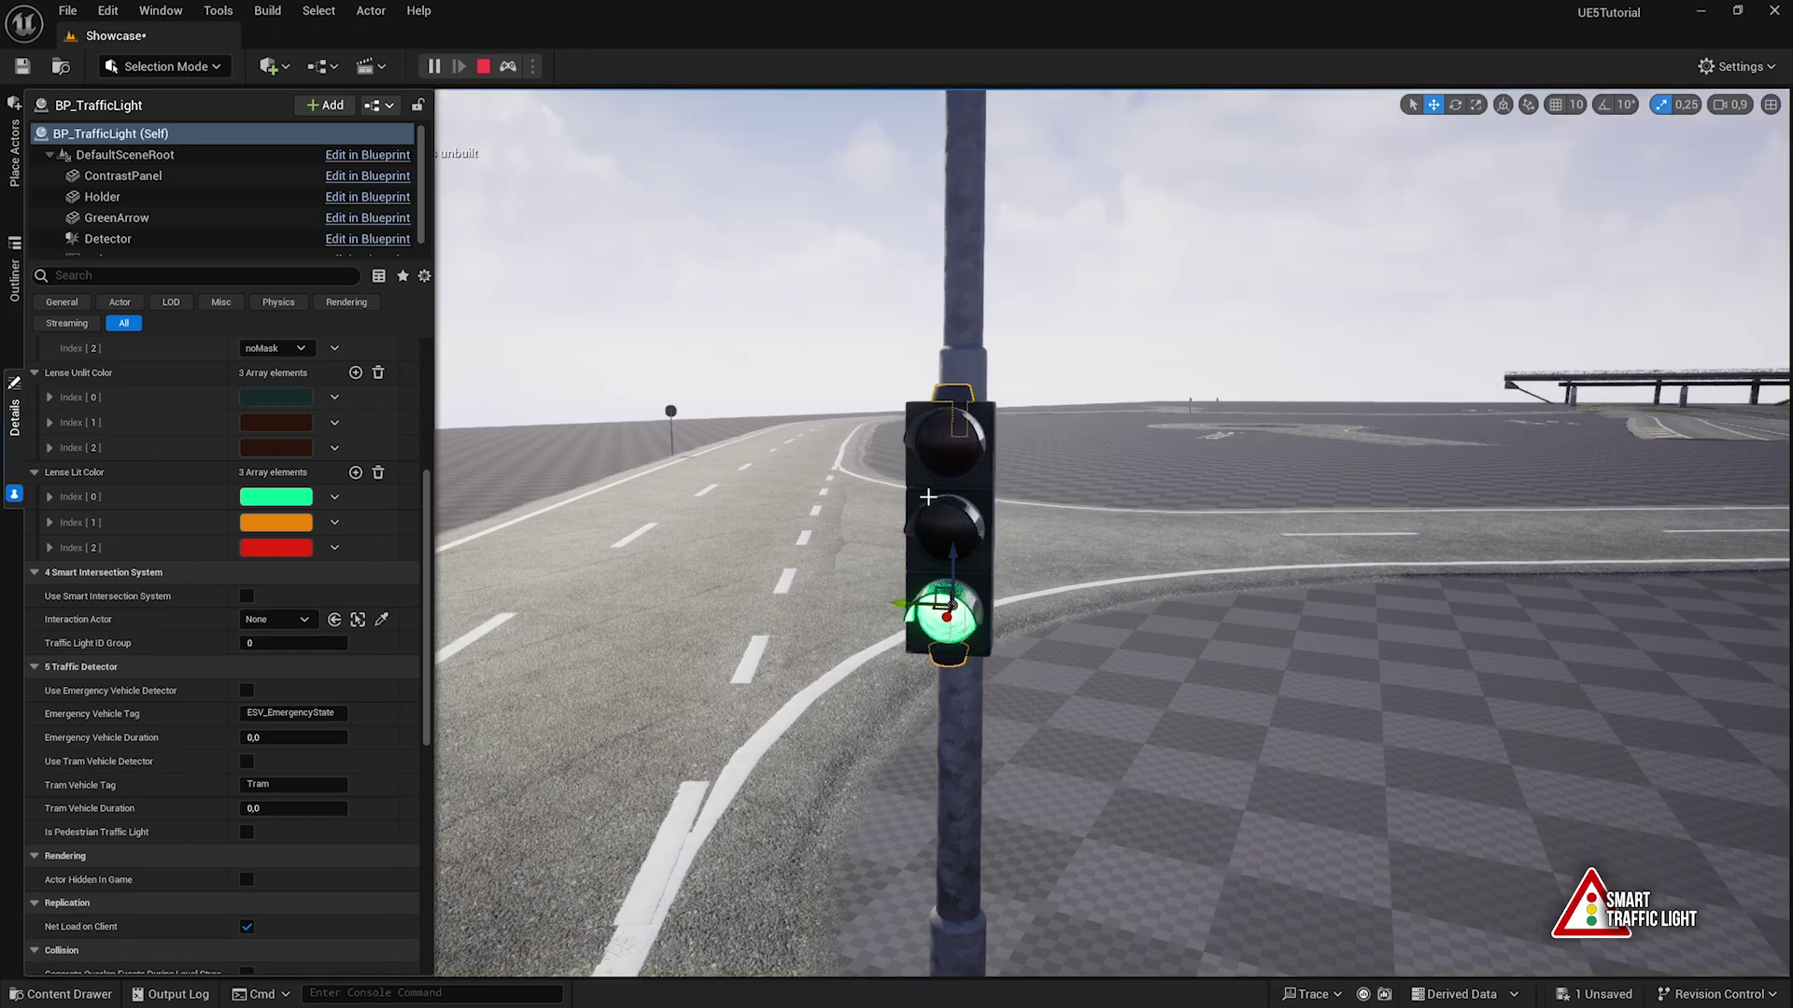
right_drag(928, 496, 928, 439)
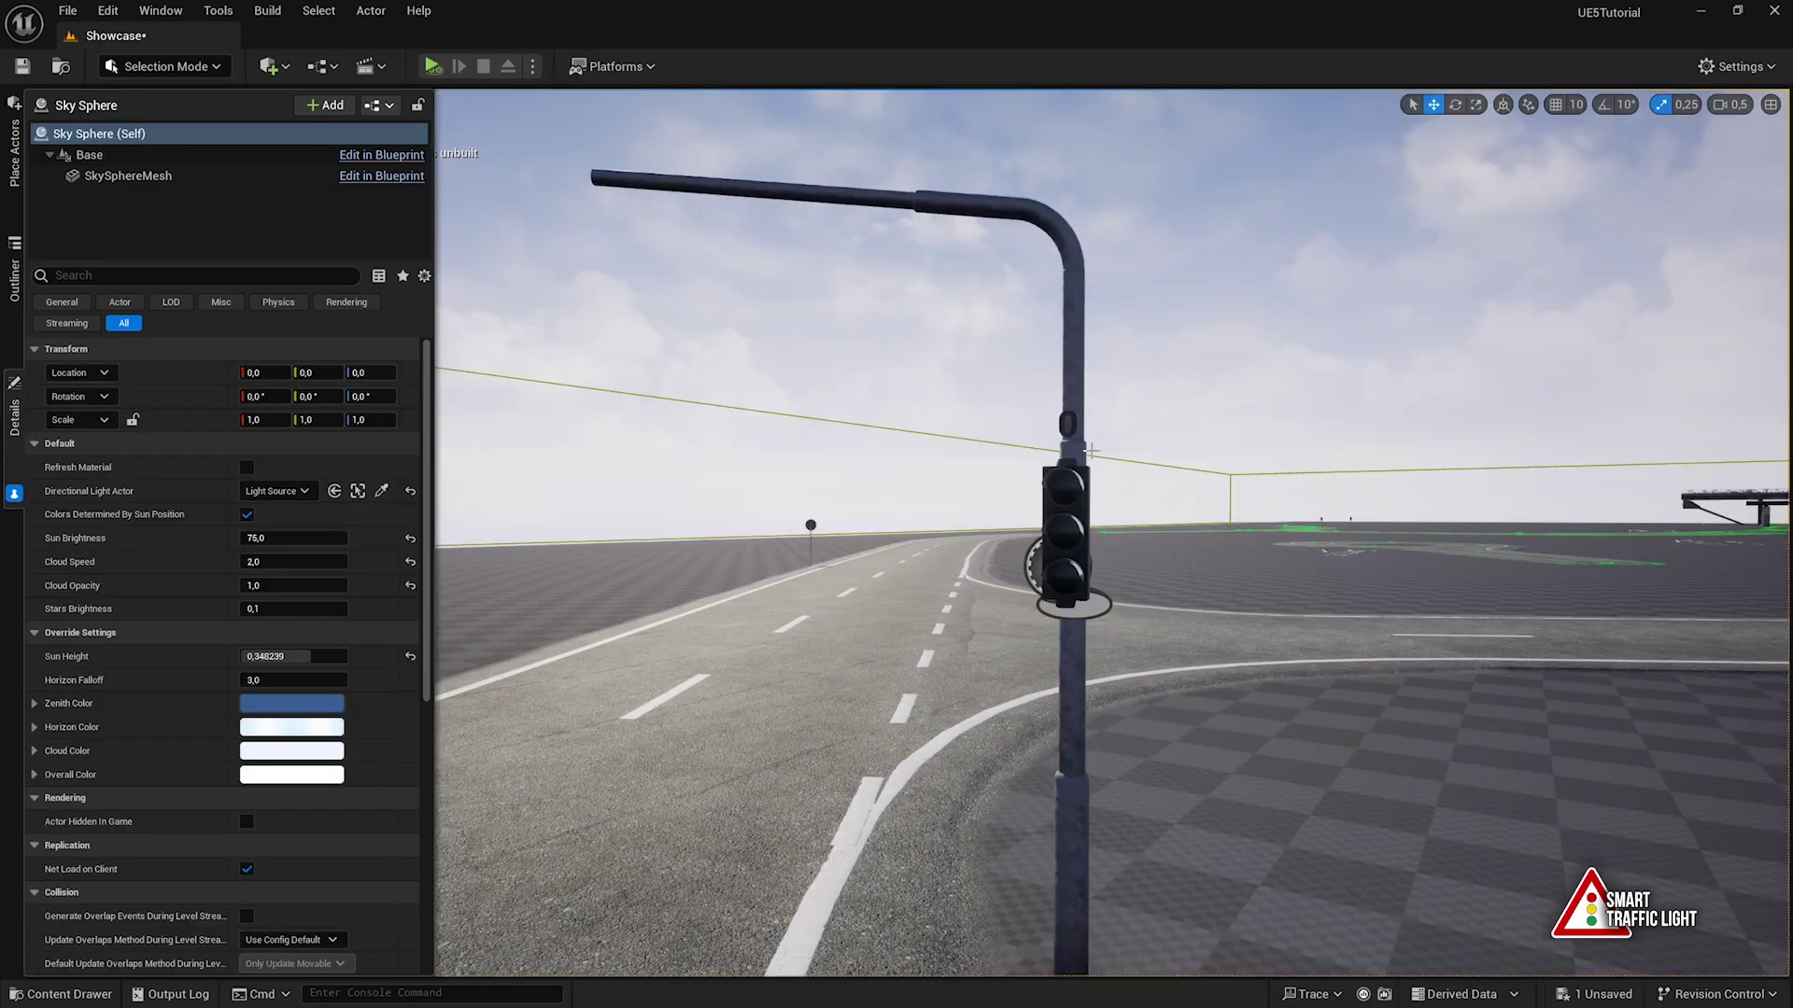
click(1081, 487)
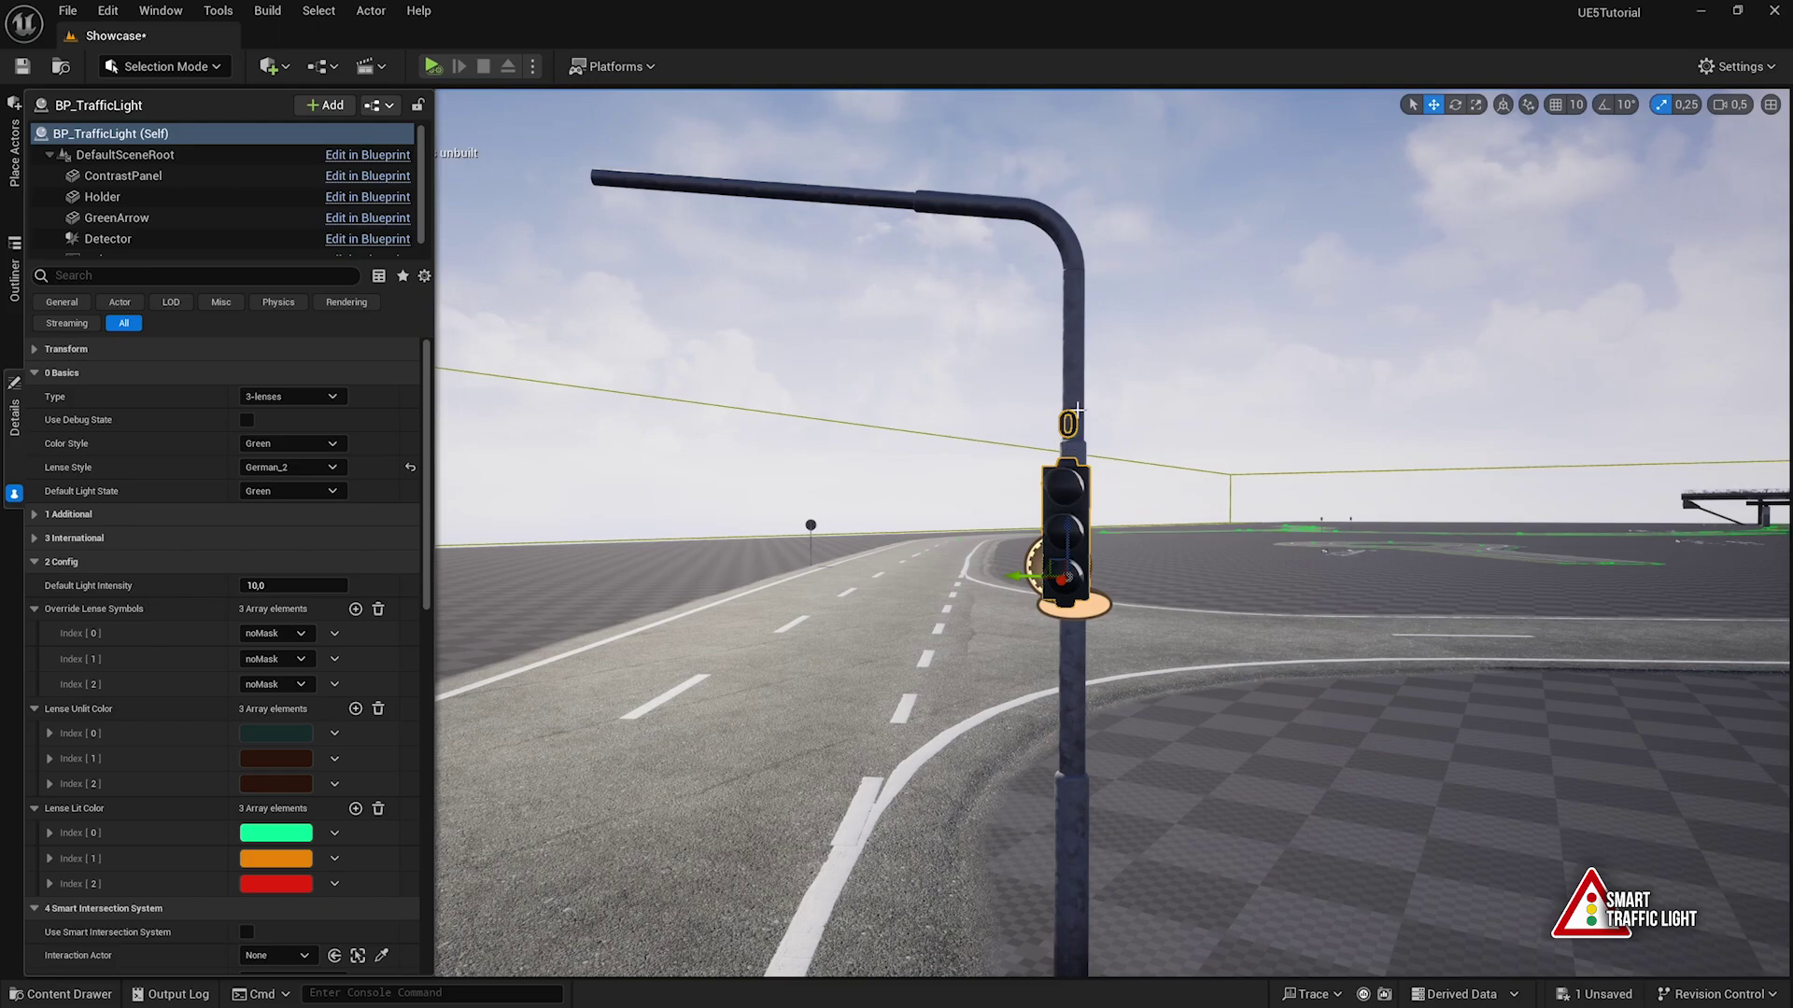
Enable Use Smart Intersection System for the traffic light on the pole
key(w)
mouse_move(1070, 458)
right_down()
mouse_move(1163, 433)
mouse_move(1088, 439)
right_up()
key(s)
key(s)
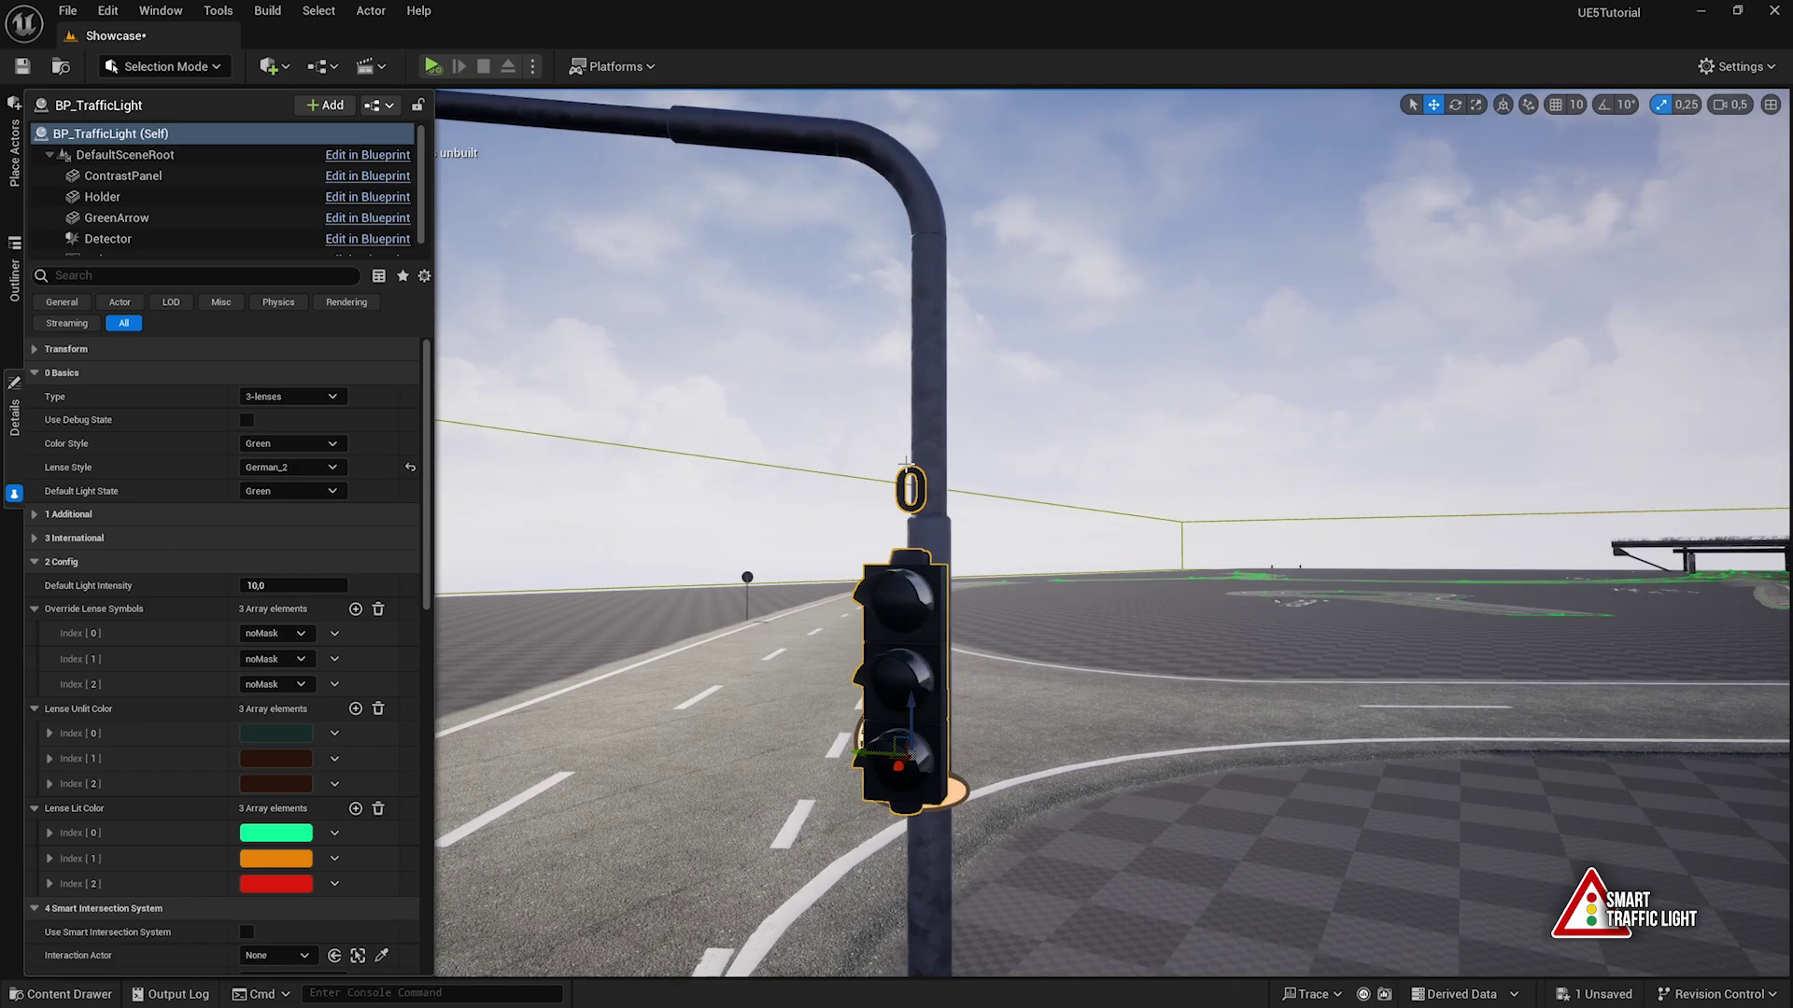
key(s)
mouse_move(906, 464)
right_down()
mouse_move(839, 493)
mouse_move(875, 465)
mouse_move(917, 487)
right_up()
key(a)
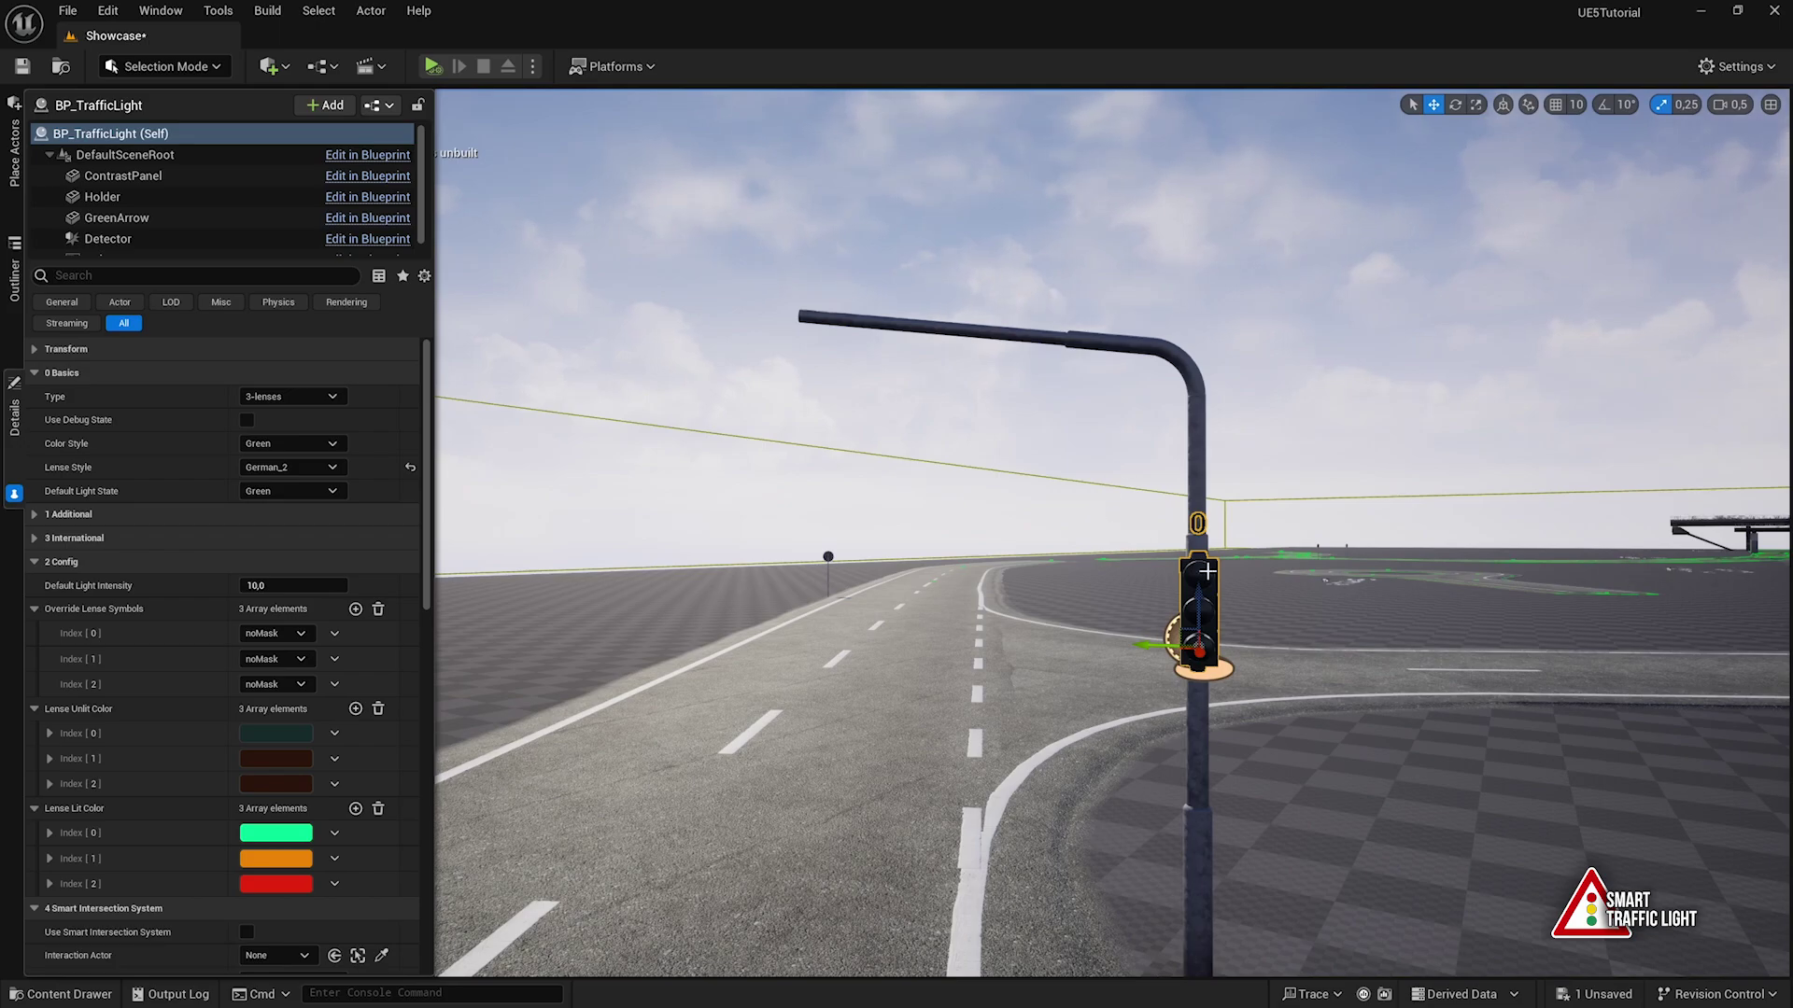
scroll(127, 467, down, 2)
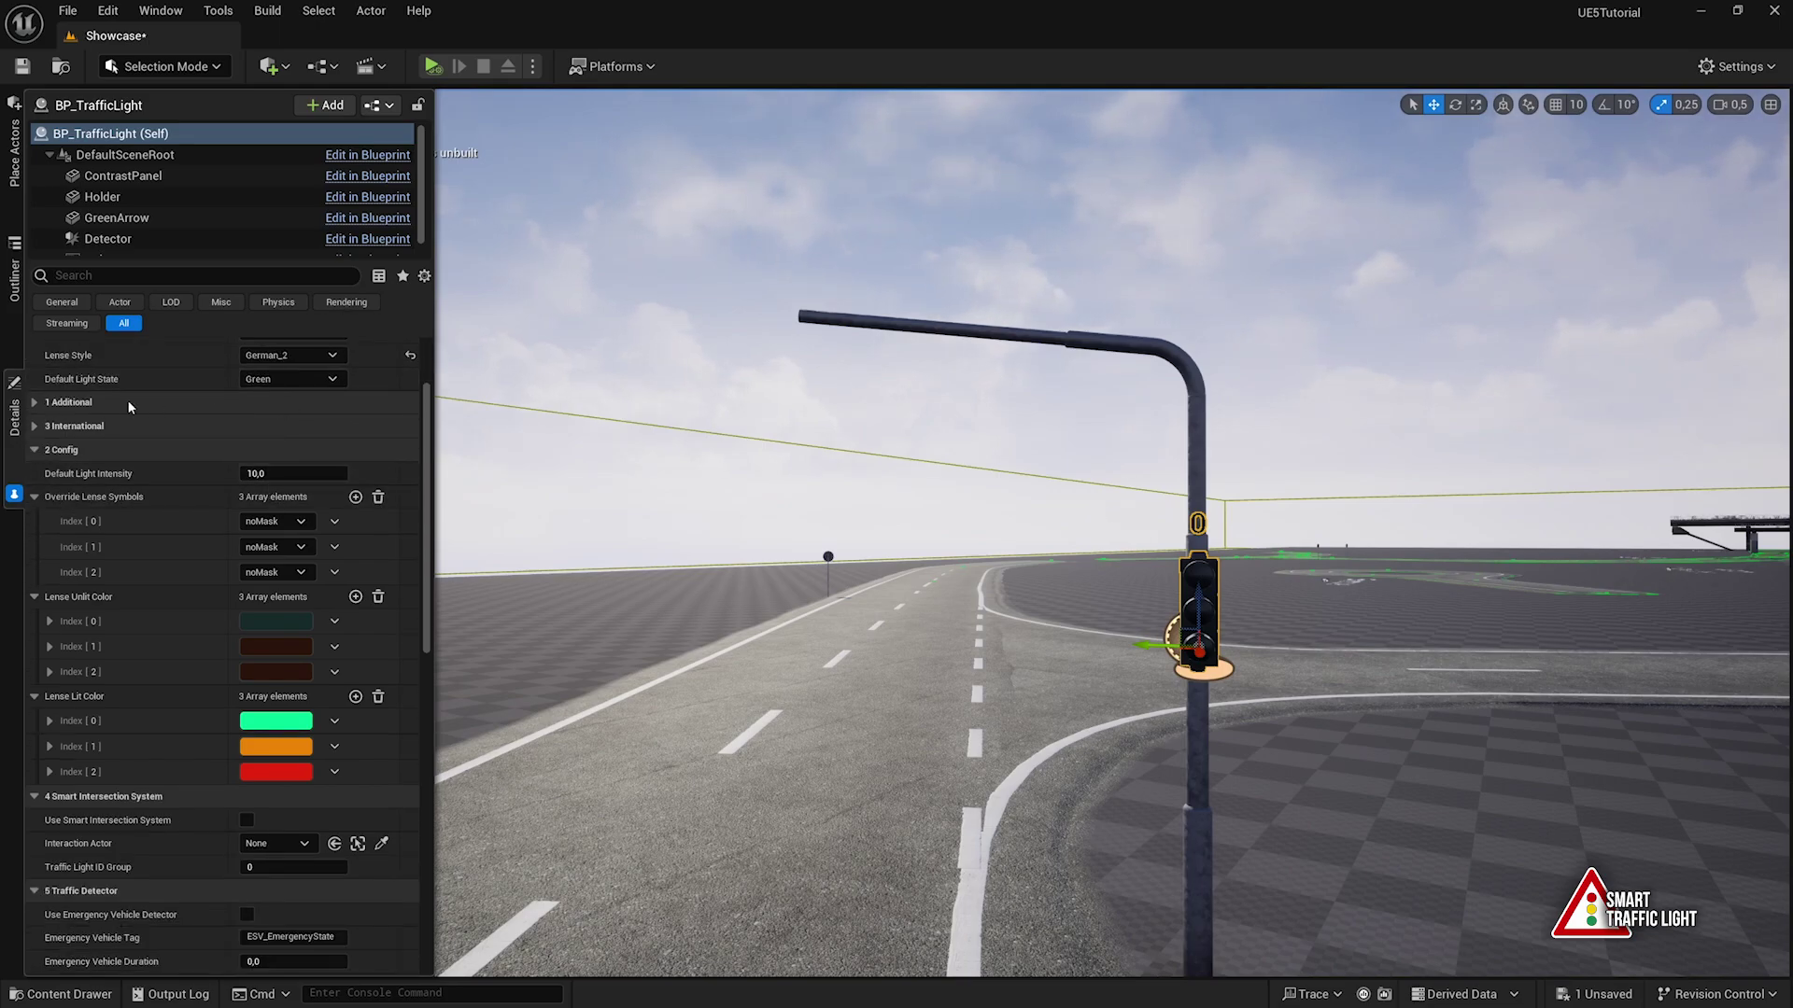
scroll(84, 463, down, 6)
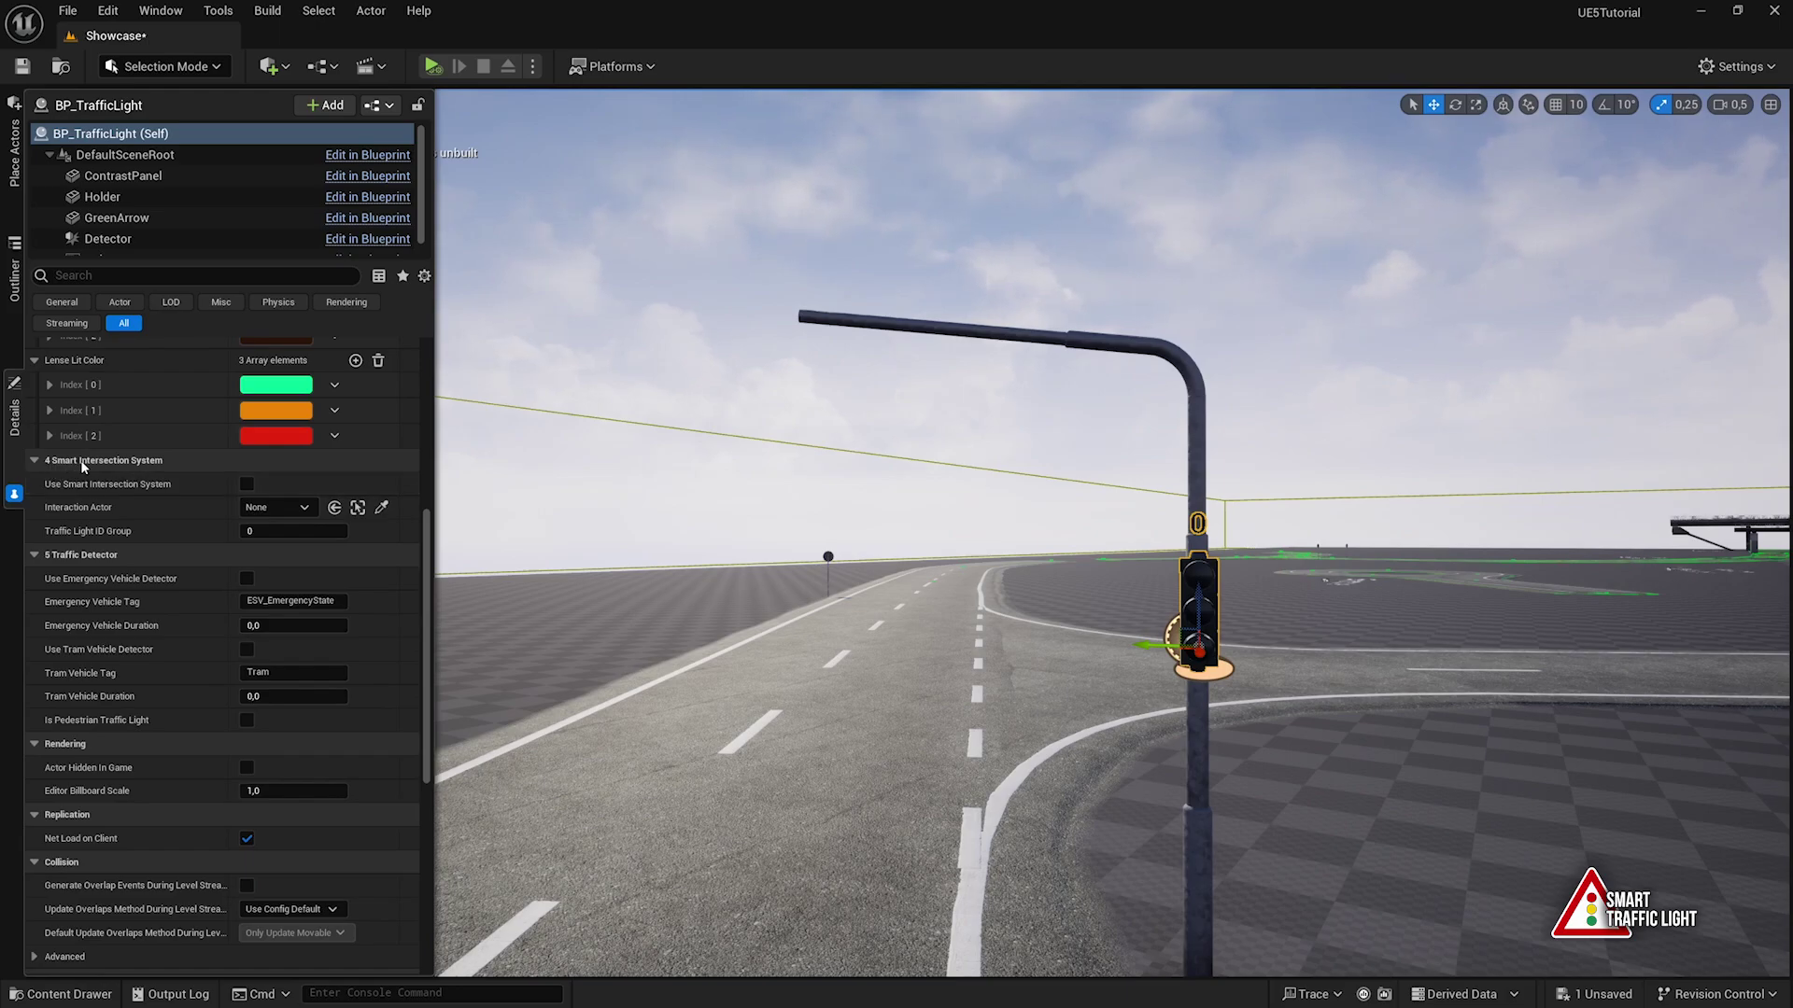
mouse_move(157, 488)
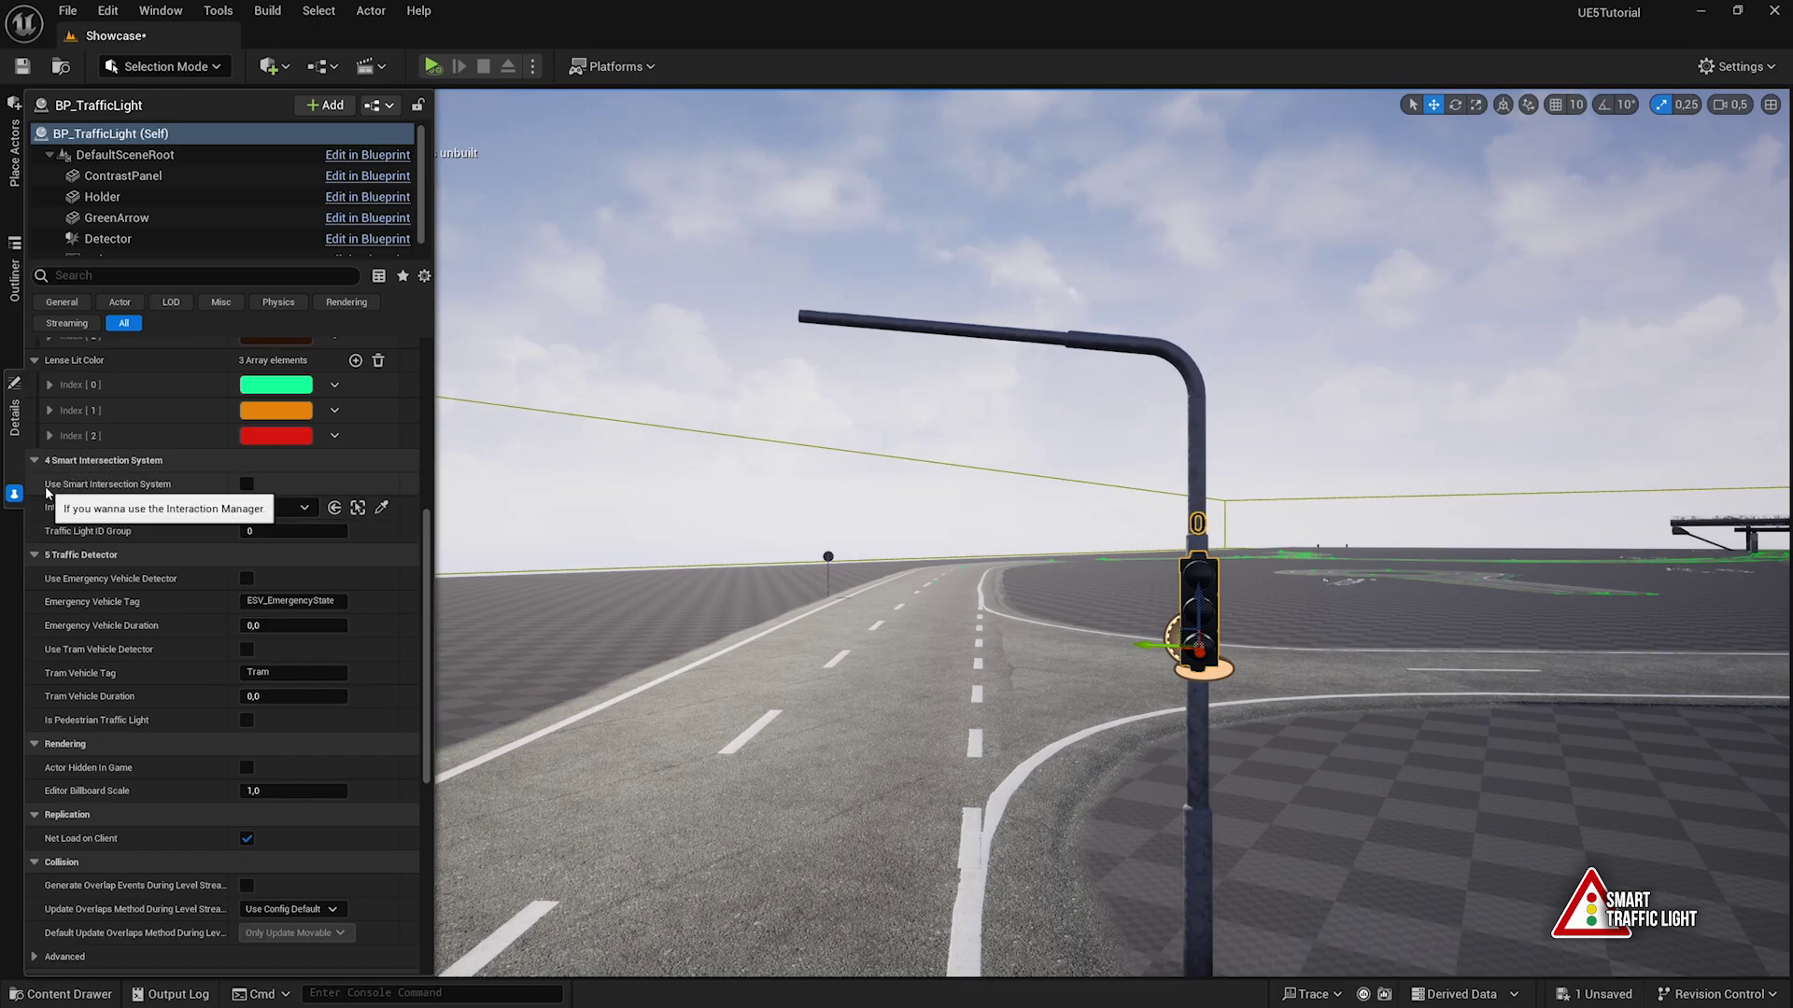
click(247, 484)
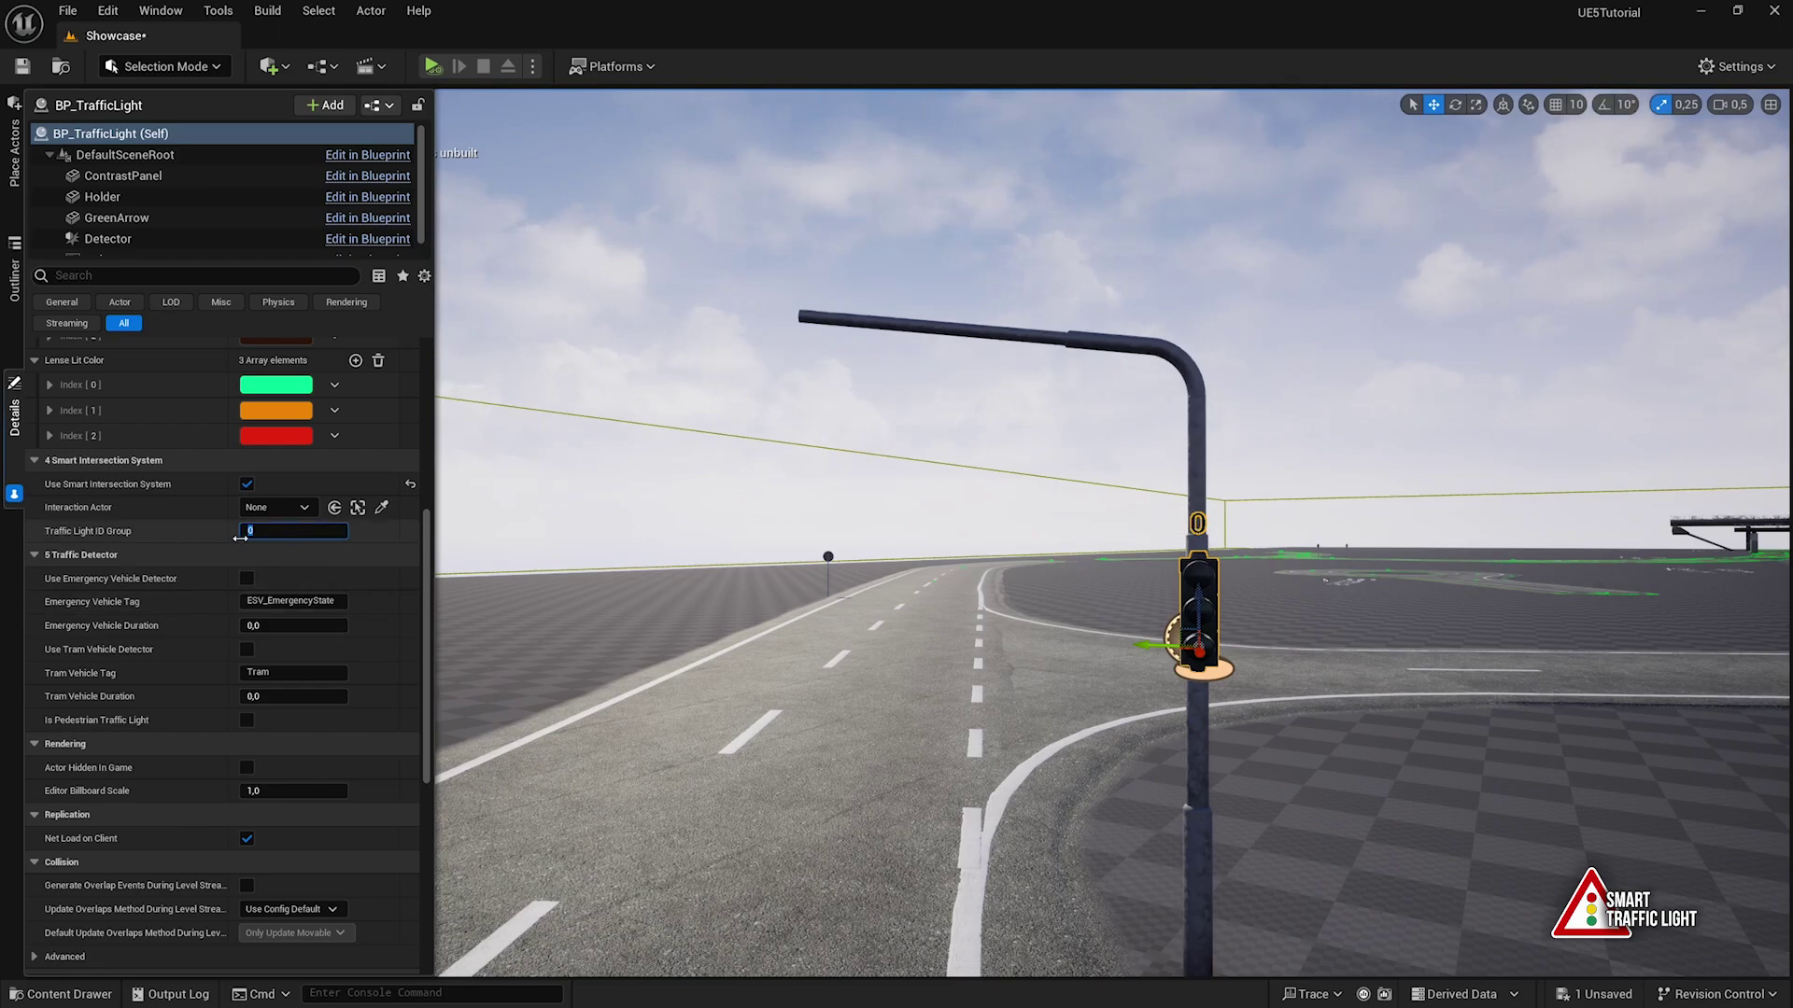
Try 1 as the Traffic Light ID Group and set it back to 0
key(Return)
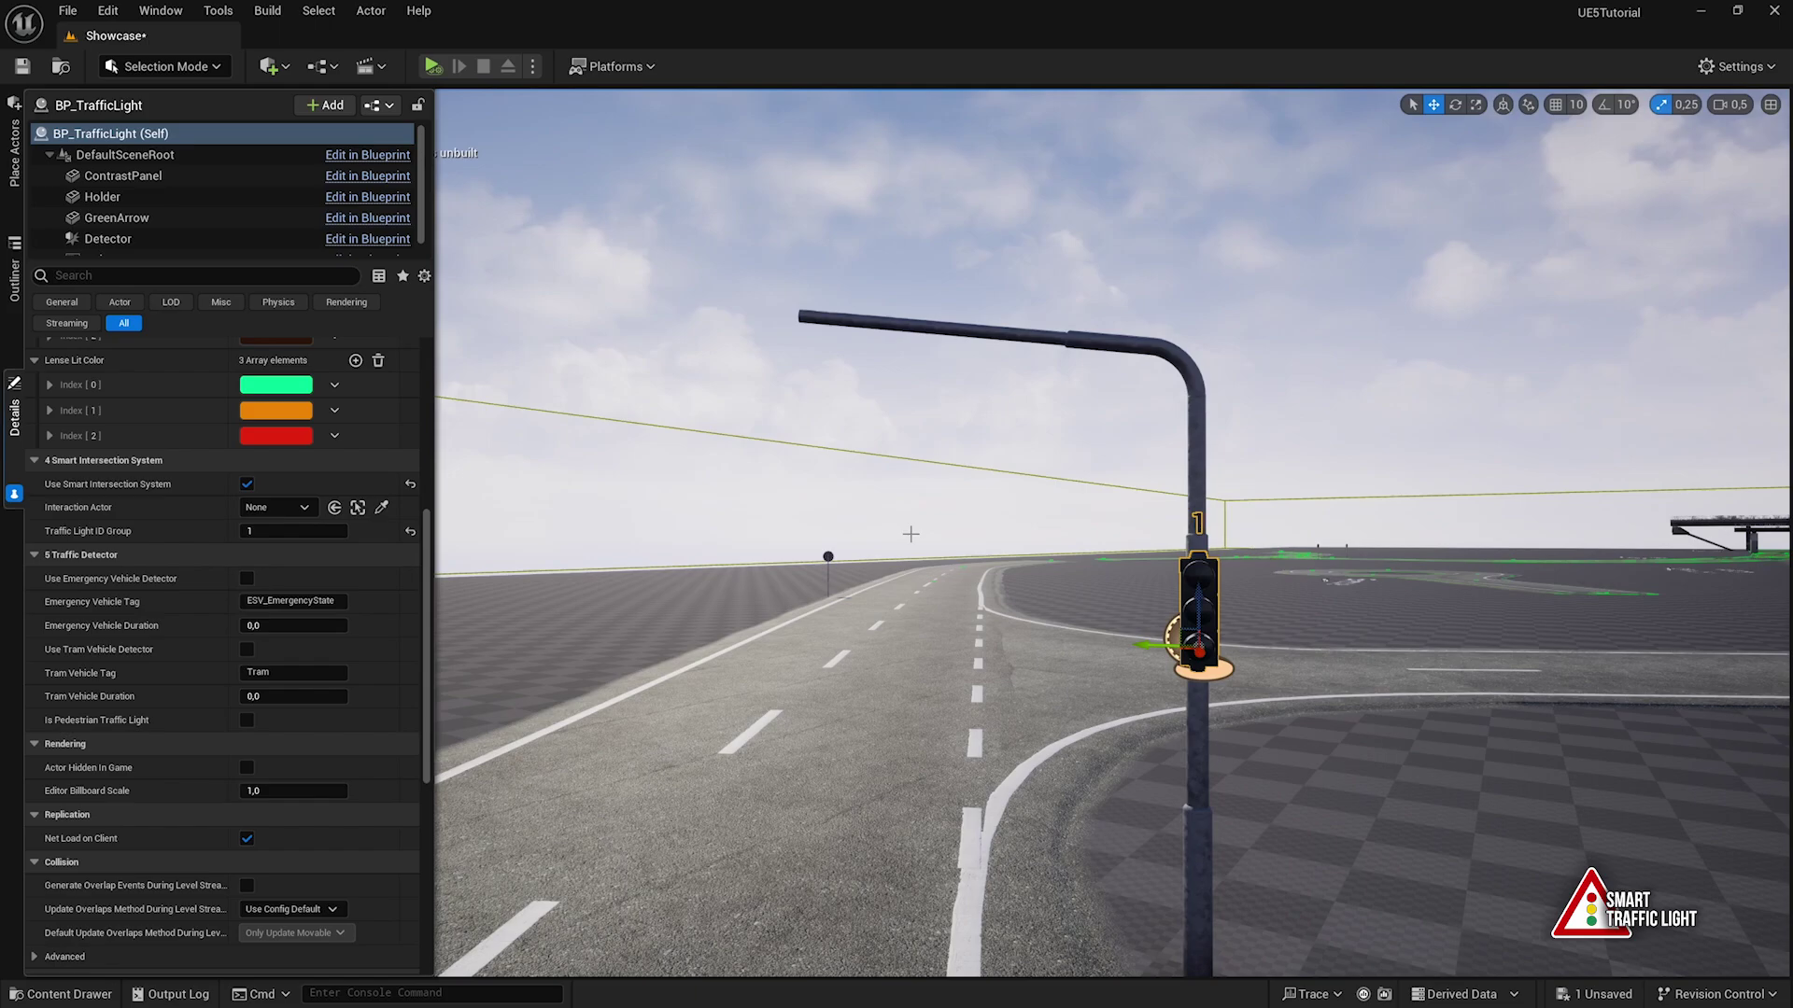
click(289, 532)
text(0)
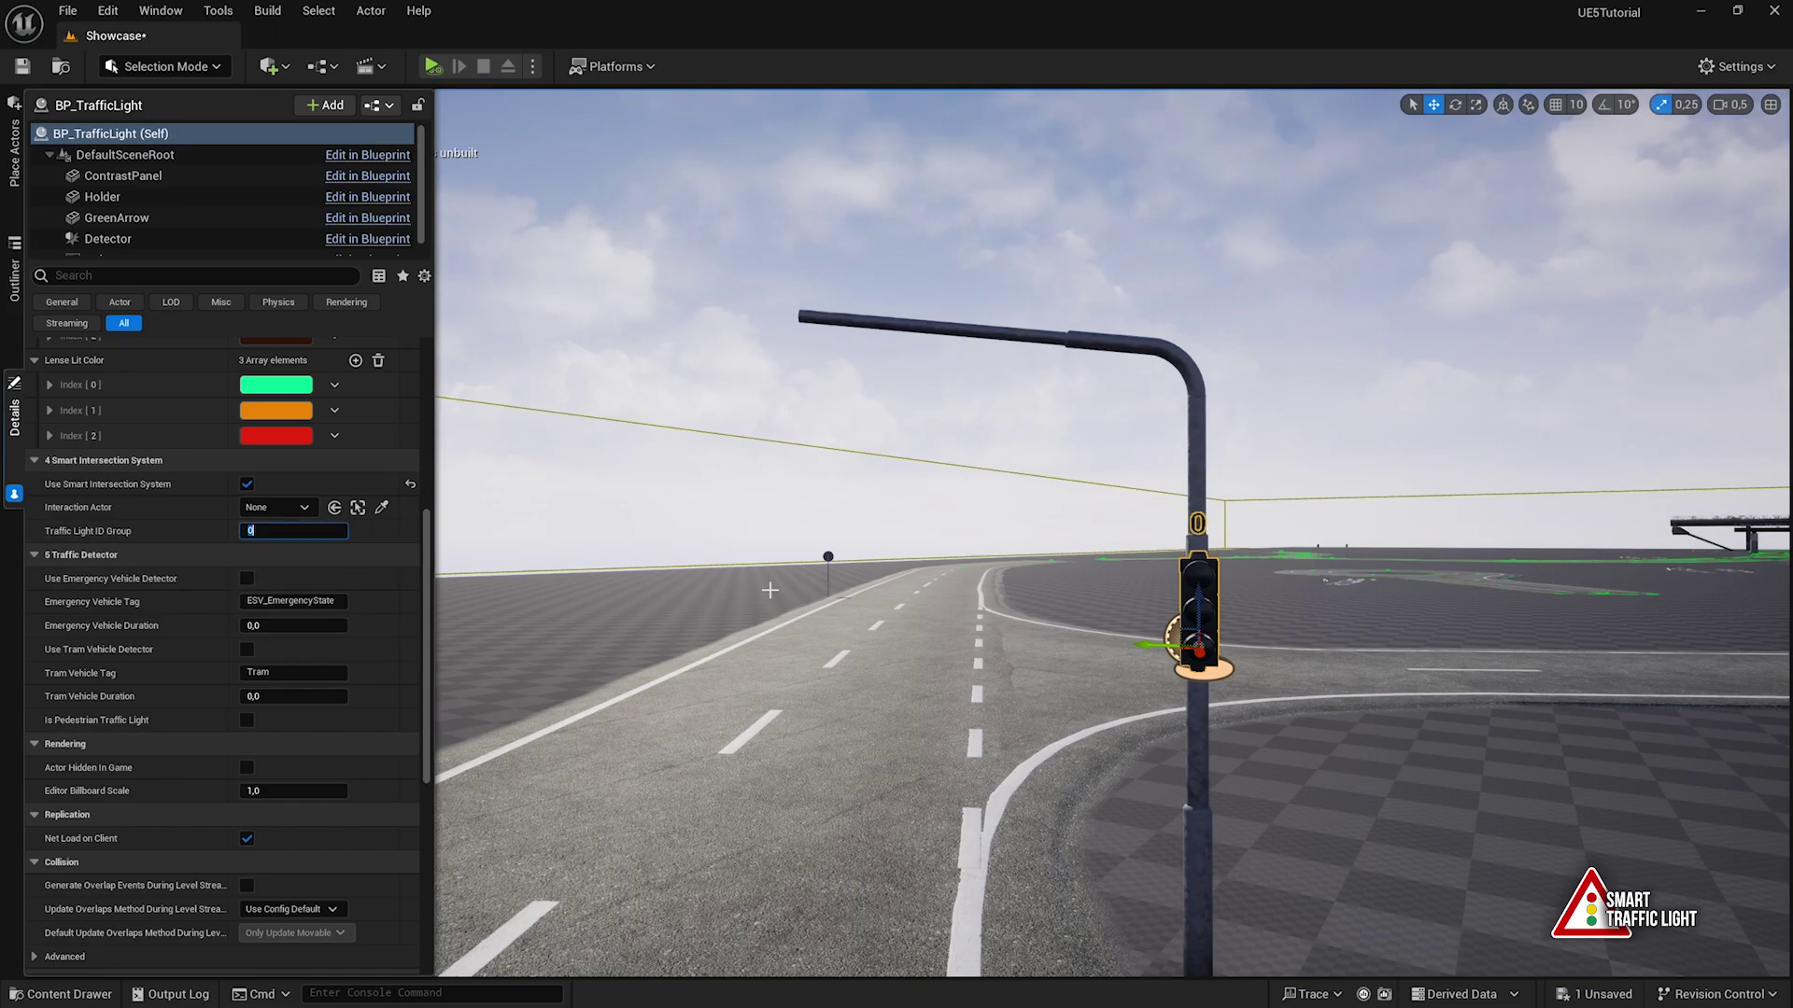
Duplicate the traffic light and place the copy at the free end of the pole's horizontal arm
right_drag(999, 524, 1069, 530)
key(w)
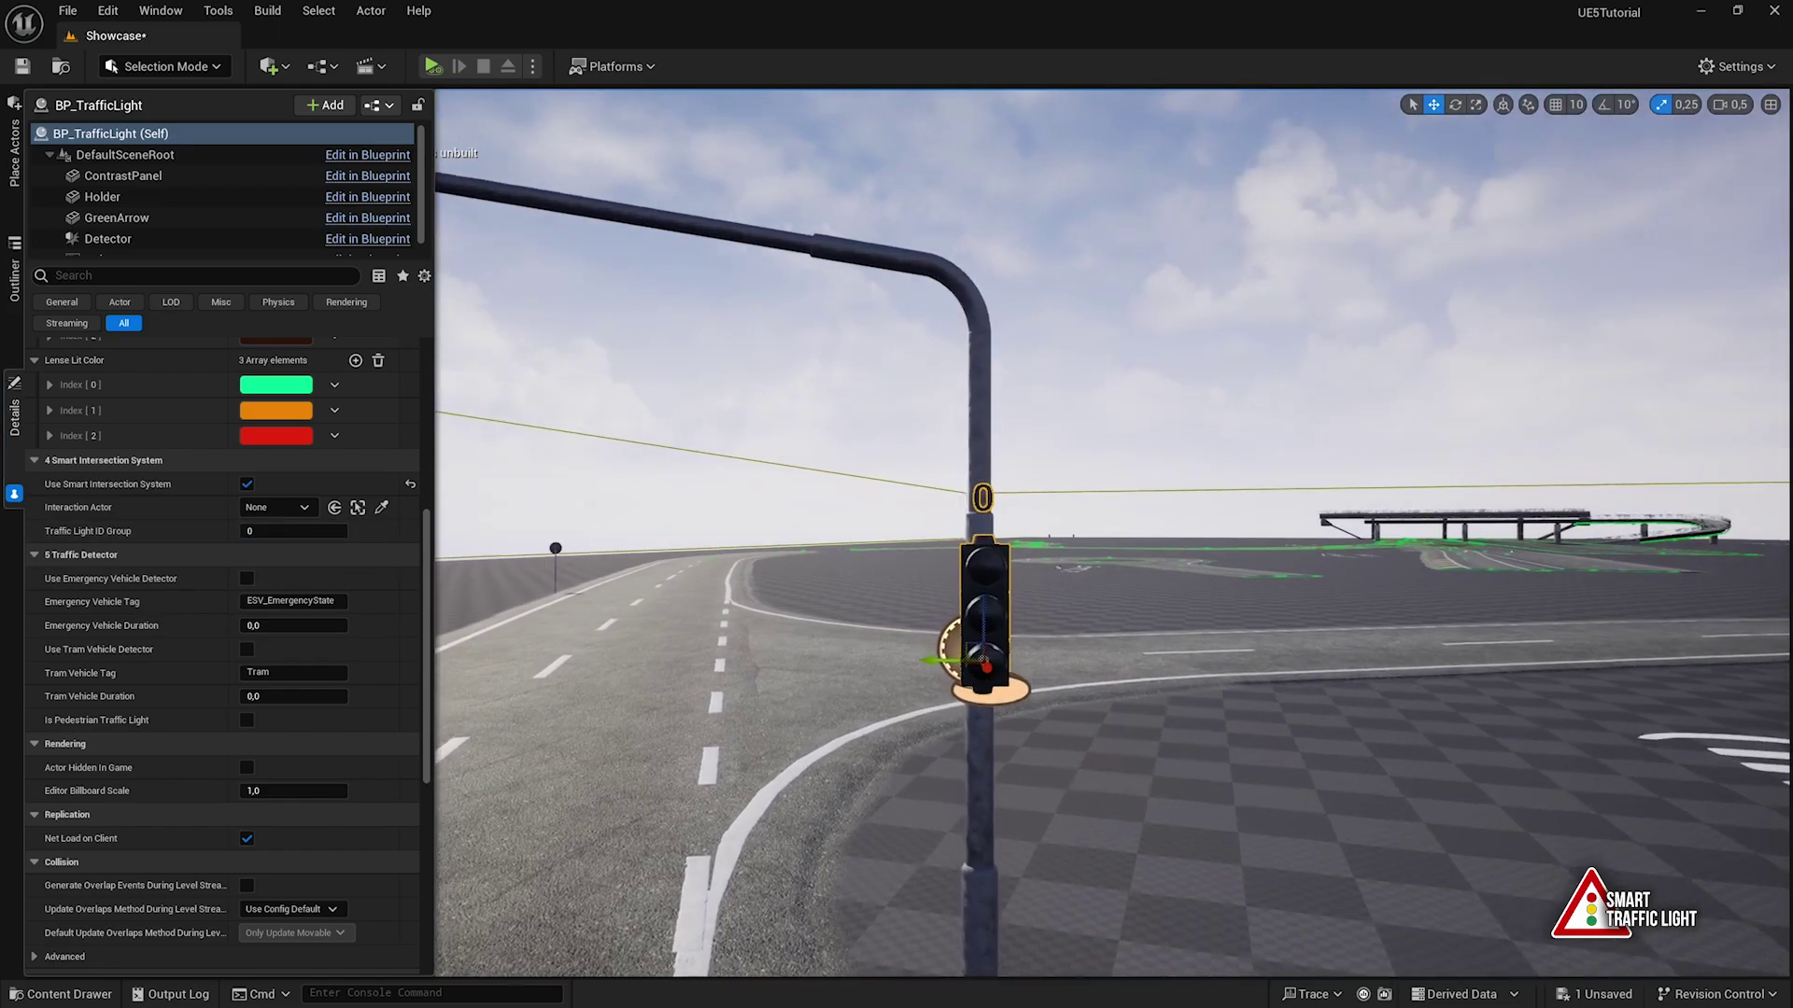
key(g)
click(1004, 559)
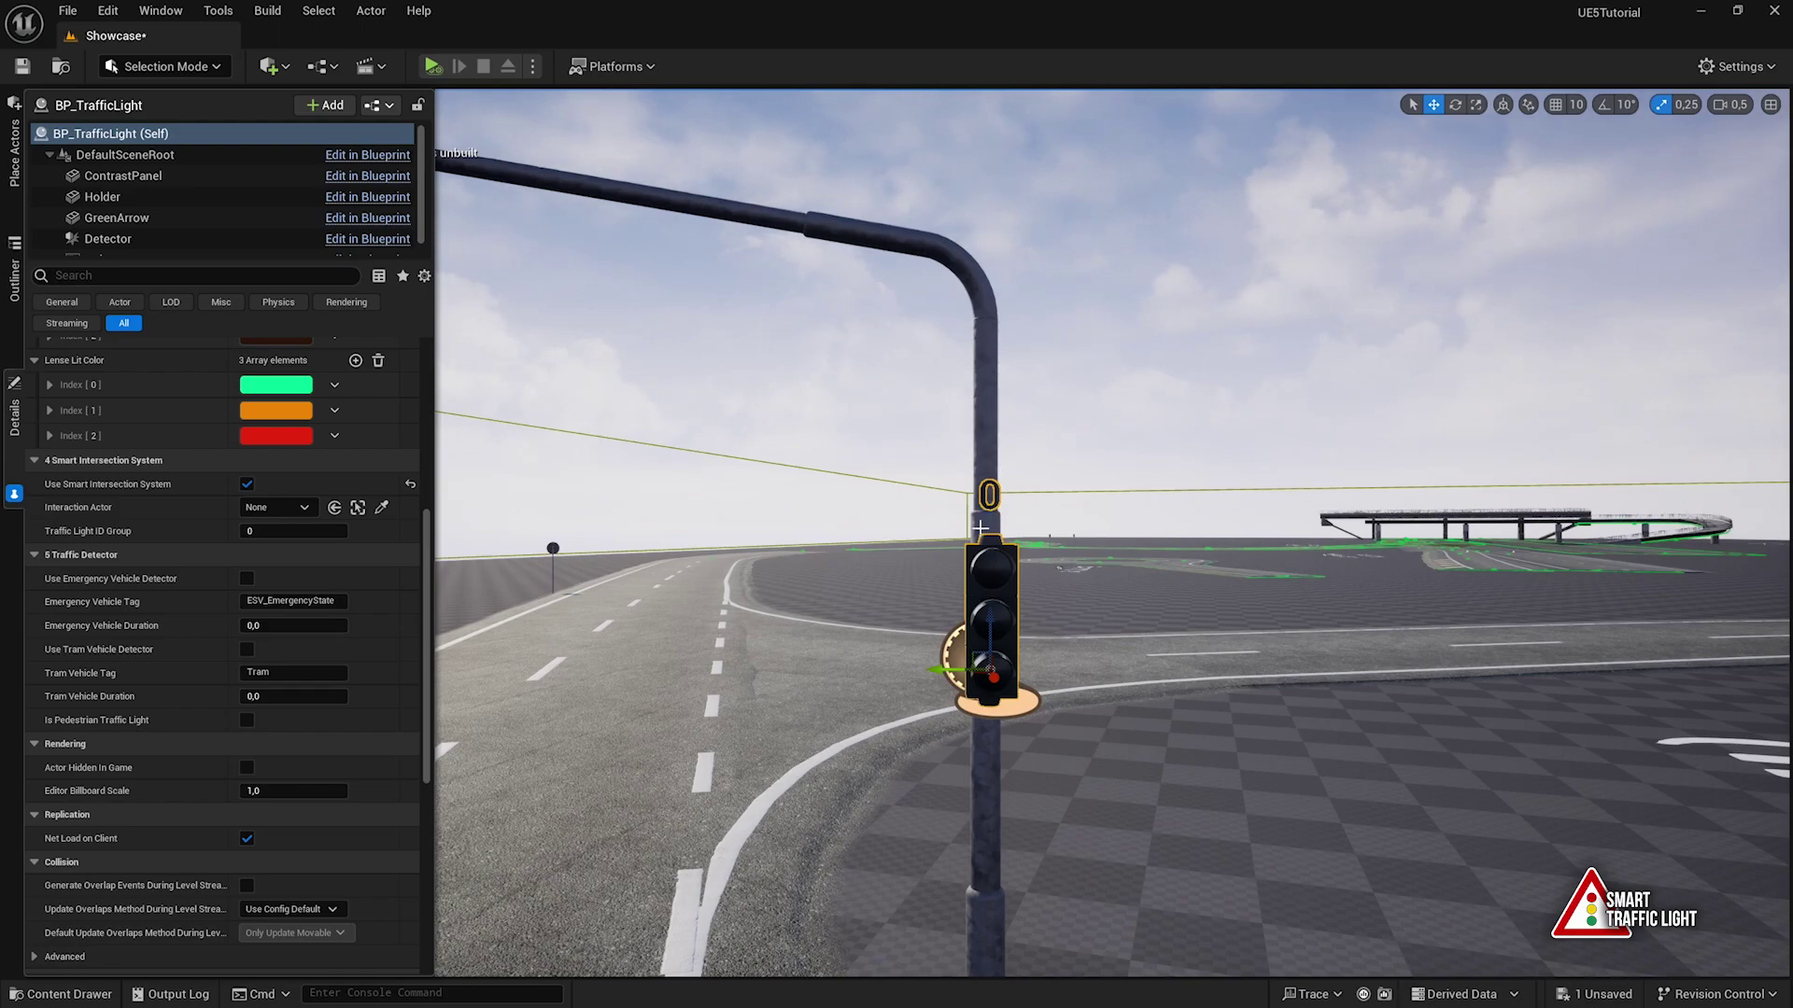
key(s)
scroll(1024, 545, down, 2)
mouse_move(1024, 546)
right_down()
mouse_move(1004, 530)
mouse_move(975, 562)
mouse_move(1024, 539)
right_up()
key(w)
scroll(976, 562, up, 4)
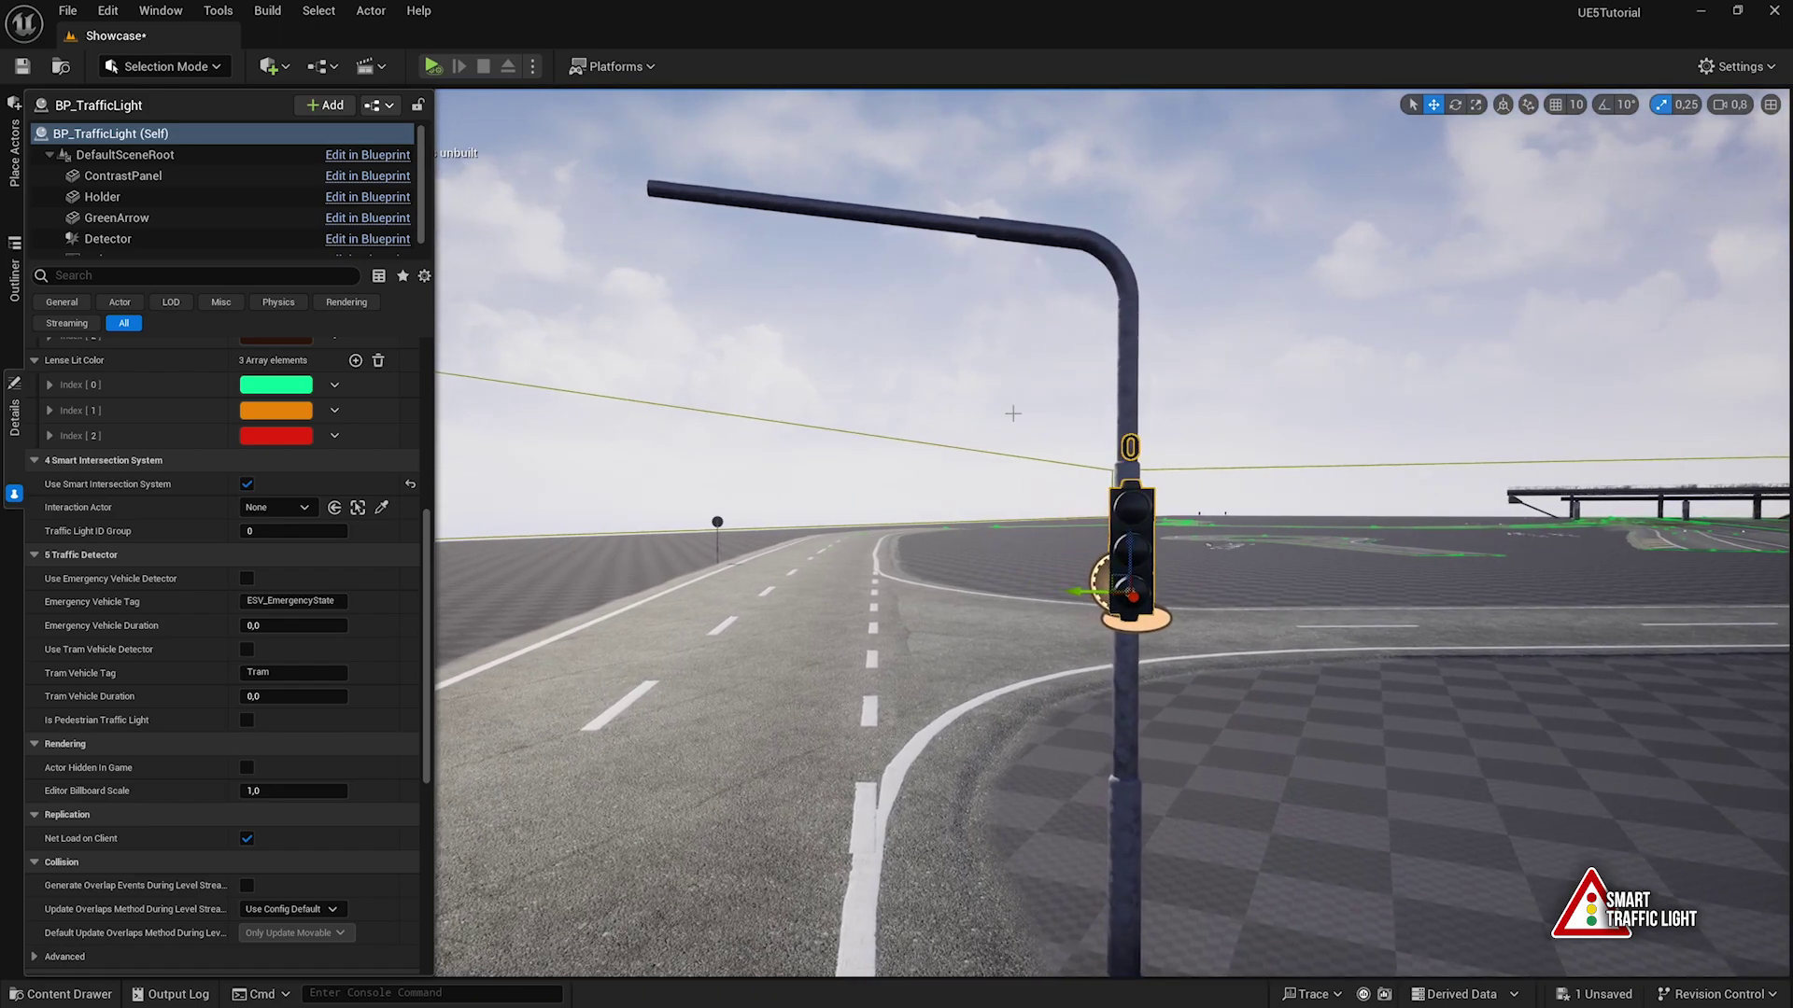
click(1014, 413)
click(1136, 514)
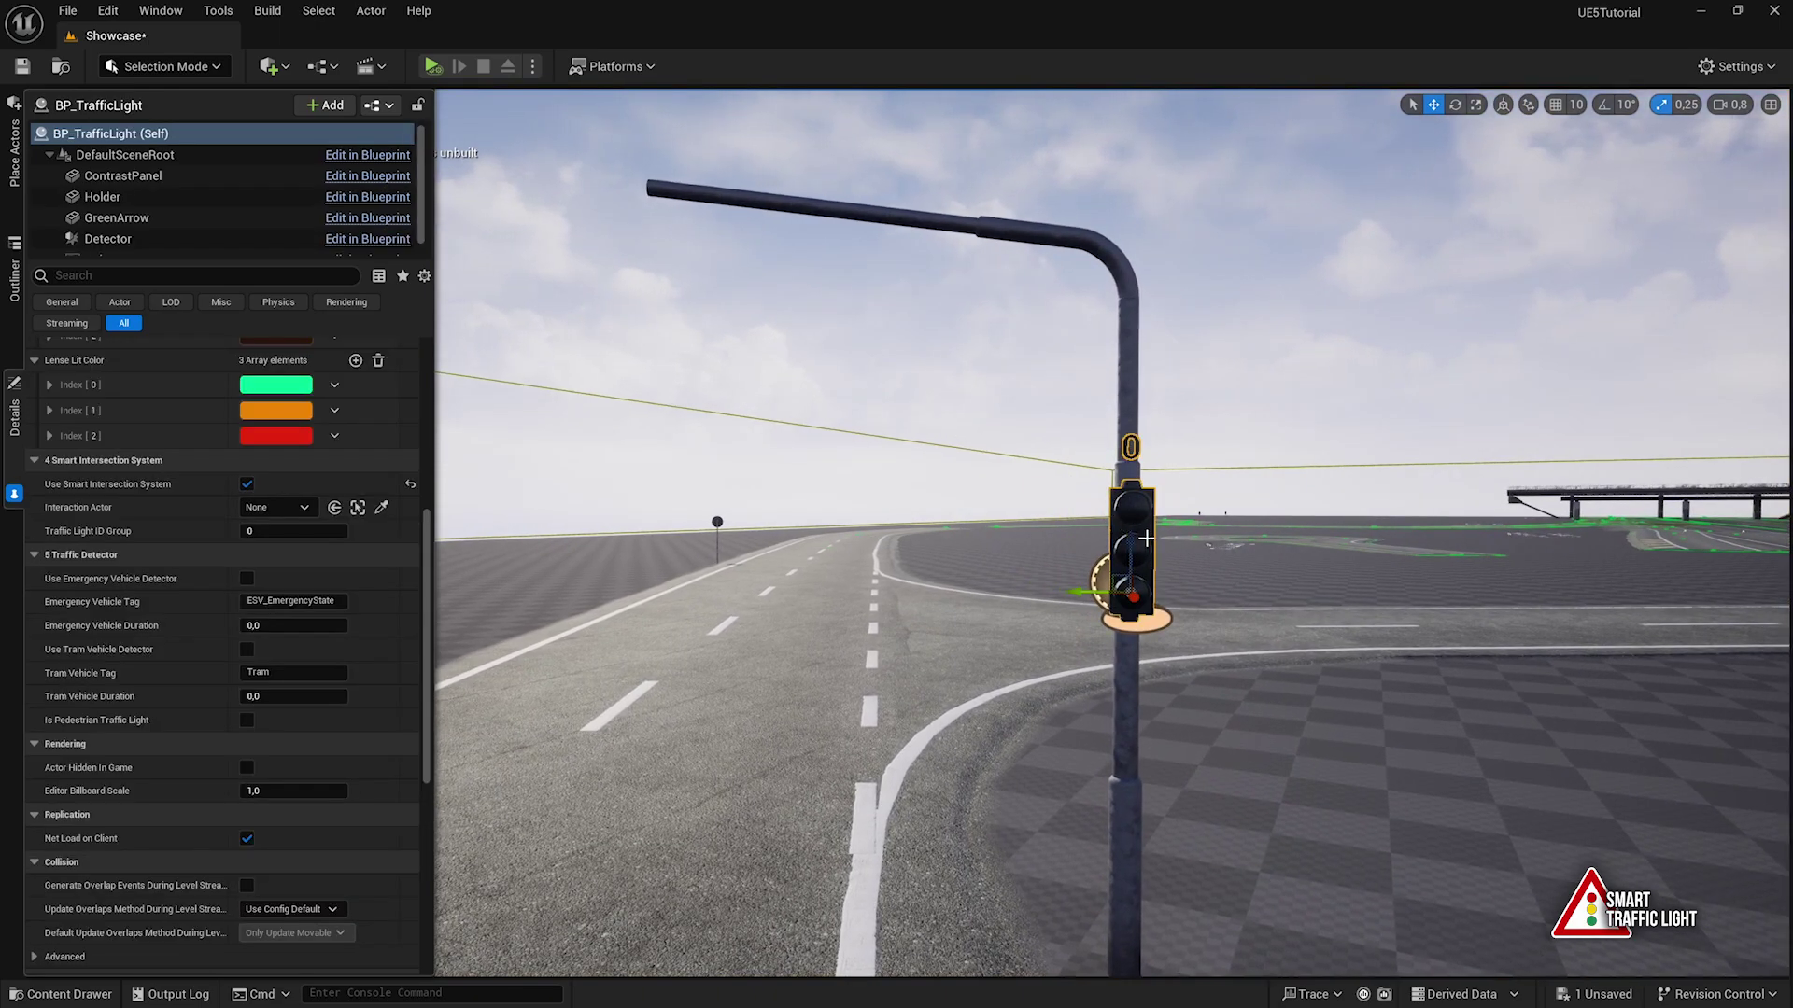
alt+drag(1130, 593, 654, 245)
Shift the duplicated traffic light so it hangs just in front of the end of the pole's arm
right_drag(1229, 624, 1229, 624)
key(s)
scroll(1228, 624, up, 2)
key(a)
key(e)
drag(1036, 607, 994, 603)
right_drag(994, 603, 994, 603)
key(s)
key(w)
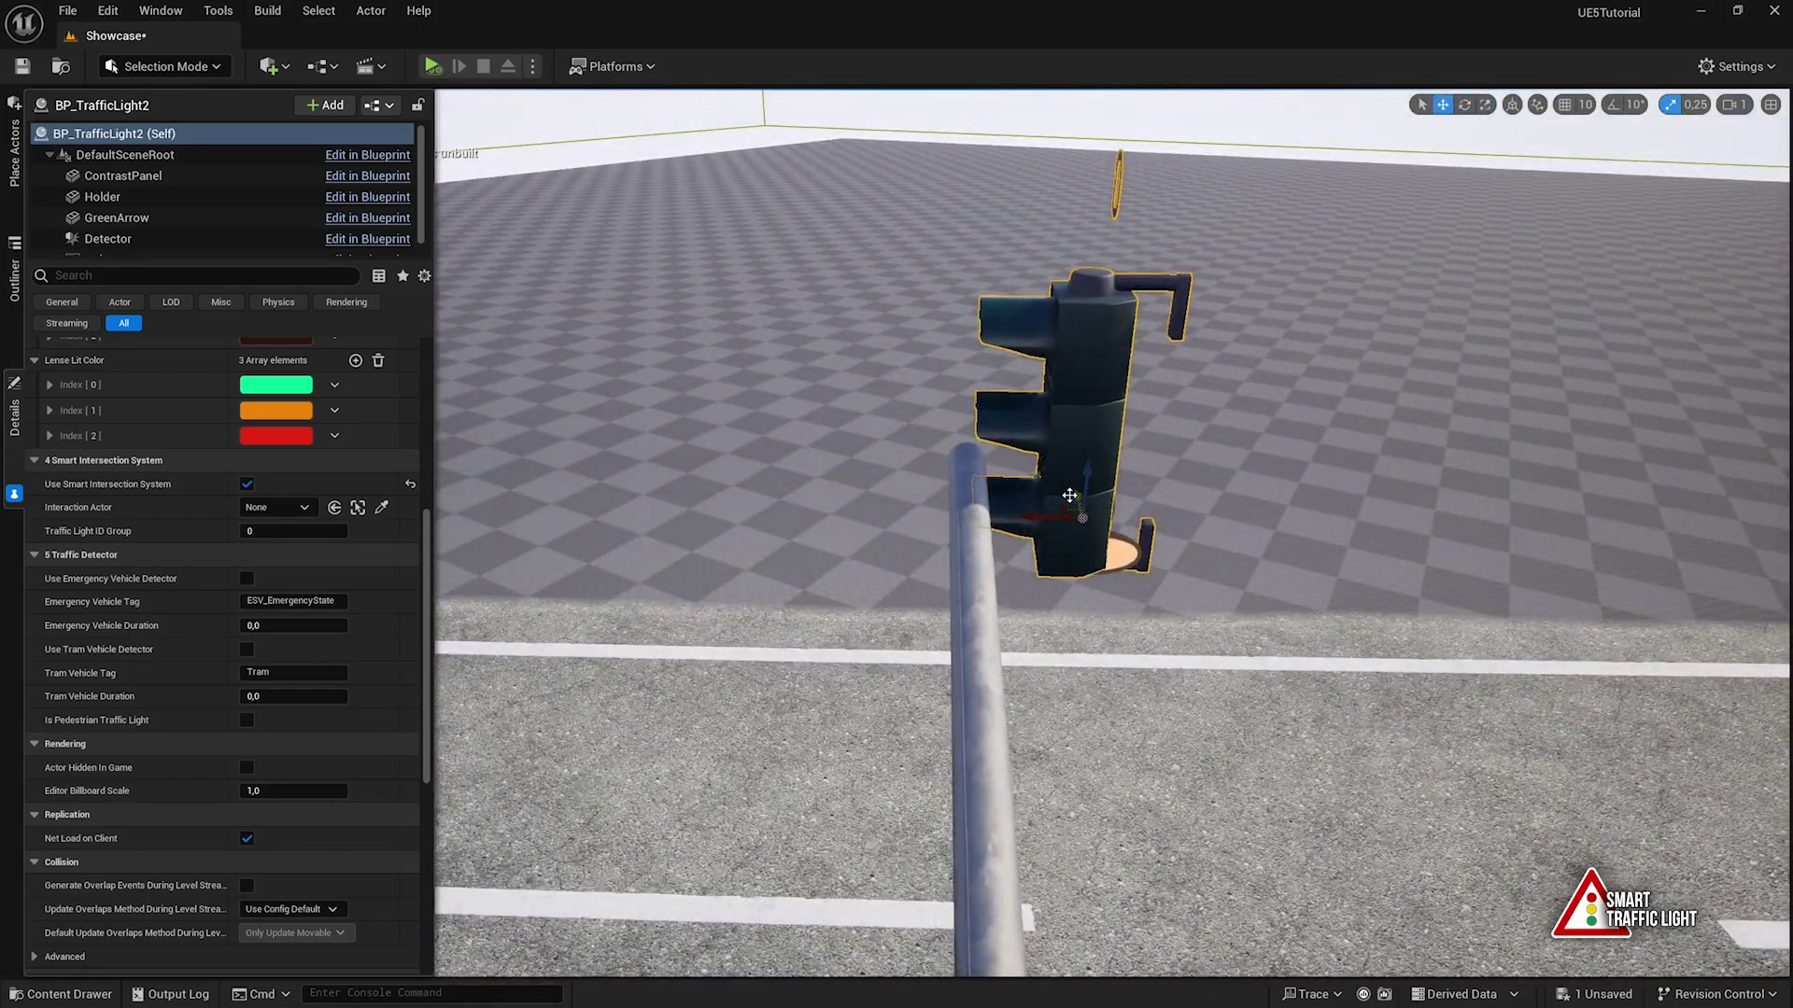
drag(1075, 506, 847, 560)
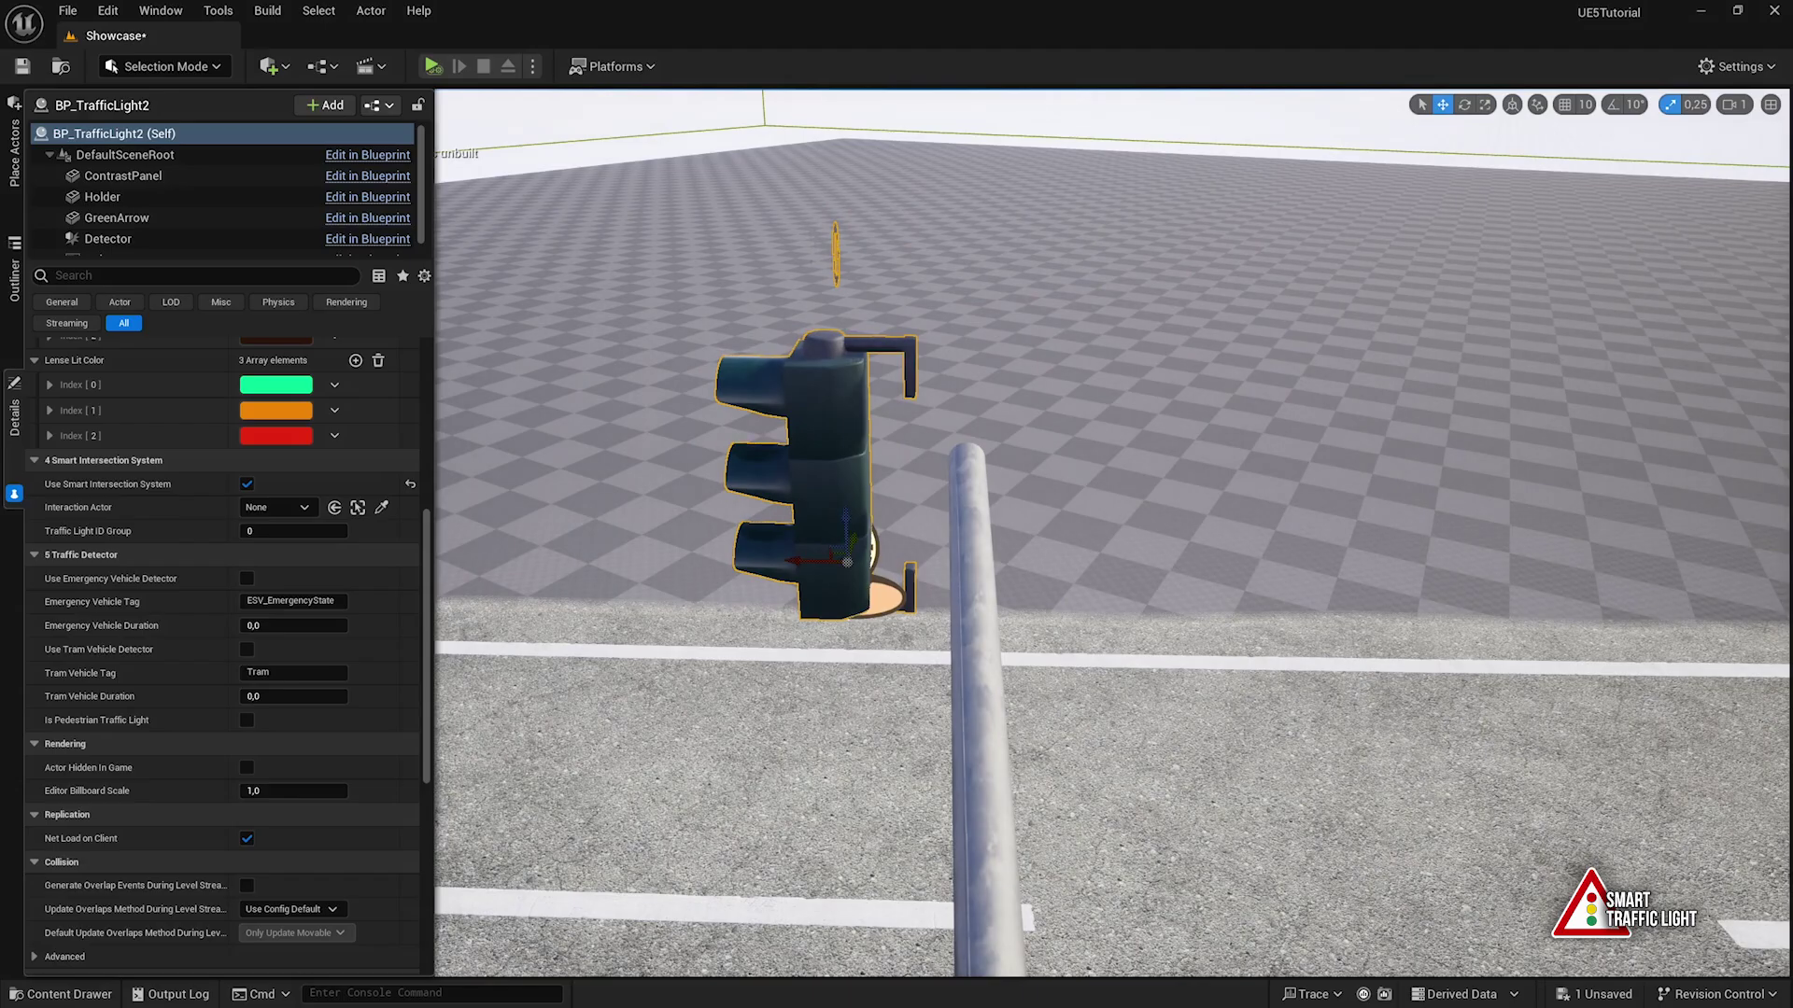
Duplicate the curved pole that carries the two traffic lights
key(s)
scroll(826, 363, up, 4)
right_drag(826, 363, 826, 363)
right_drag(894, 518, 799, 746)
key(w)
scroll(802, 747, down, 5)
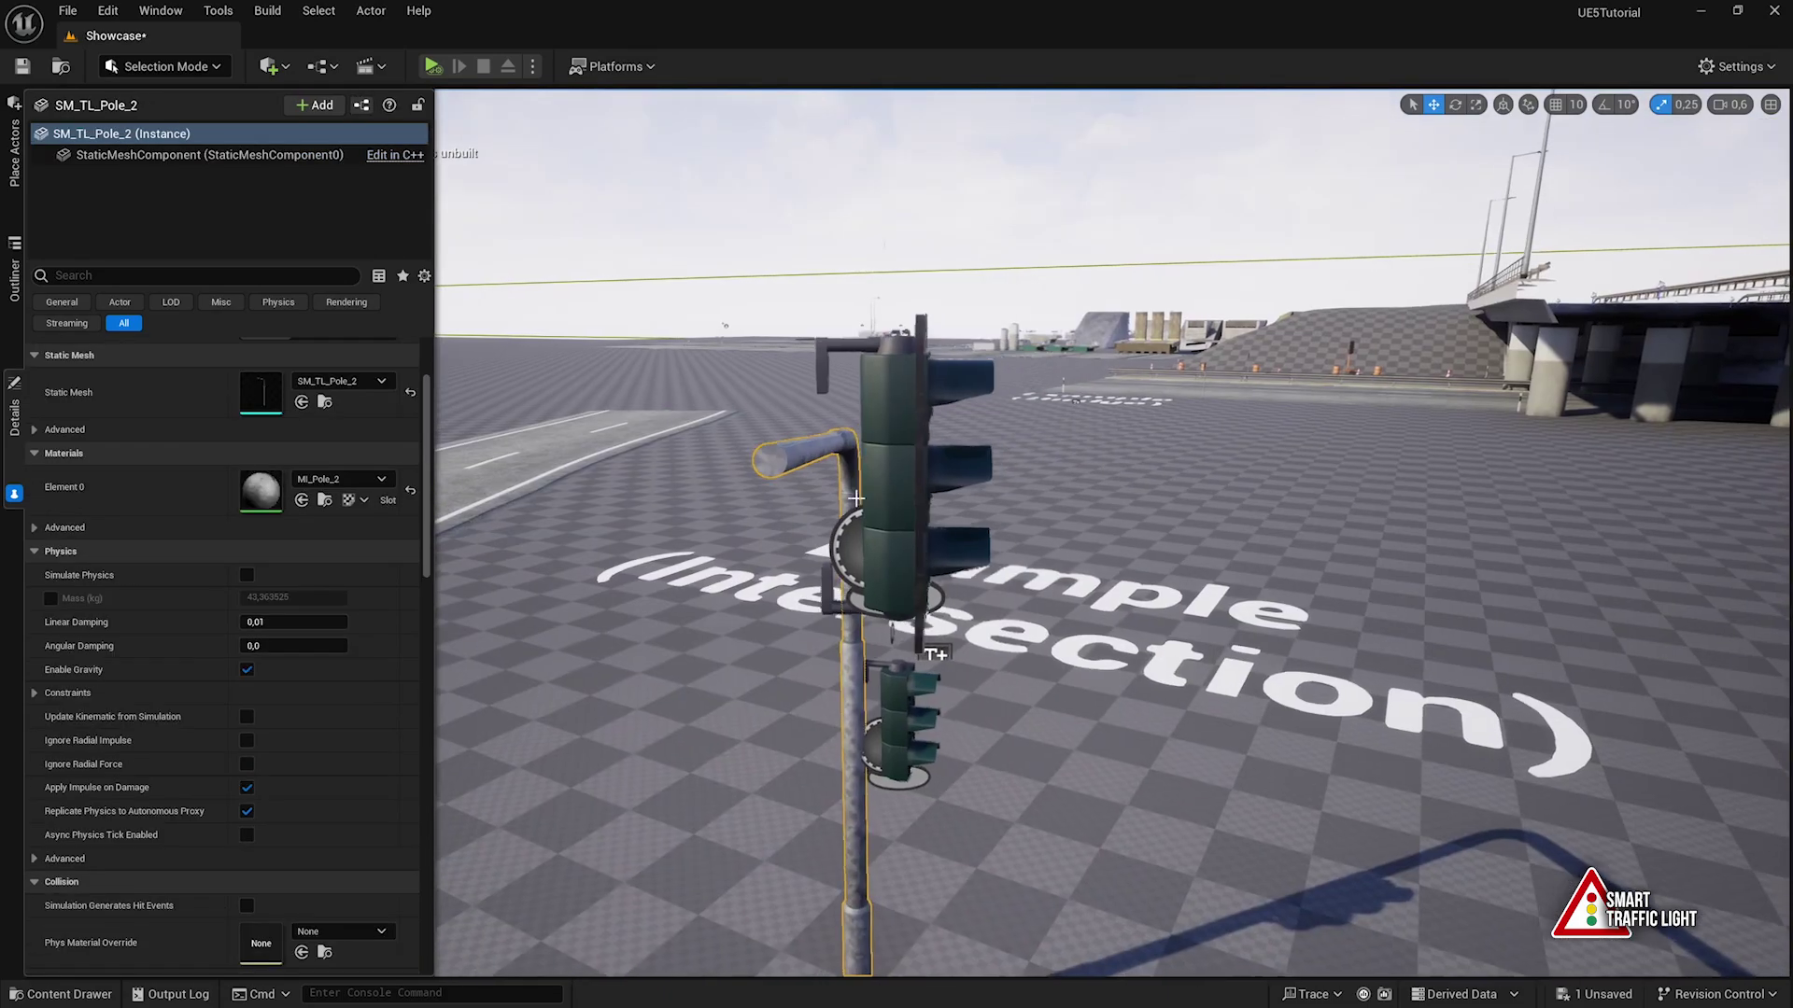
drag(840, 897, 826, 887)
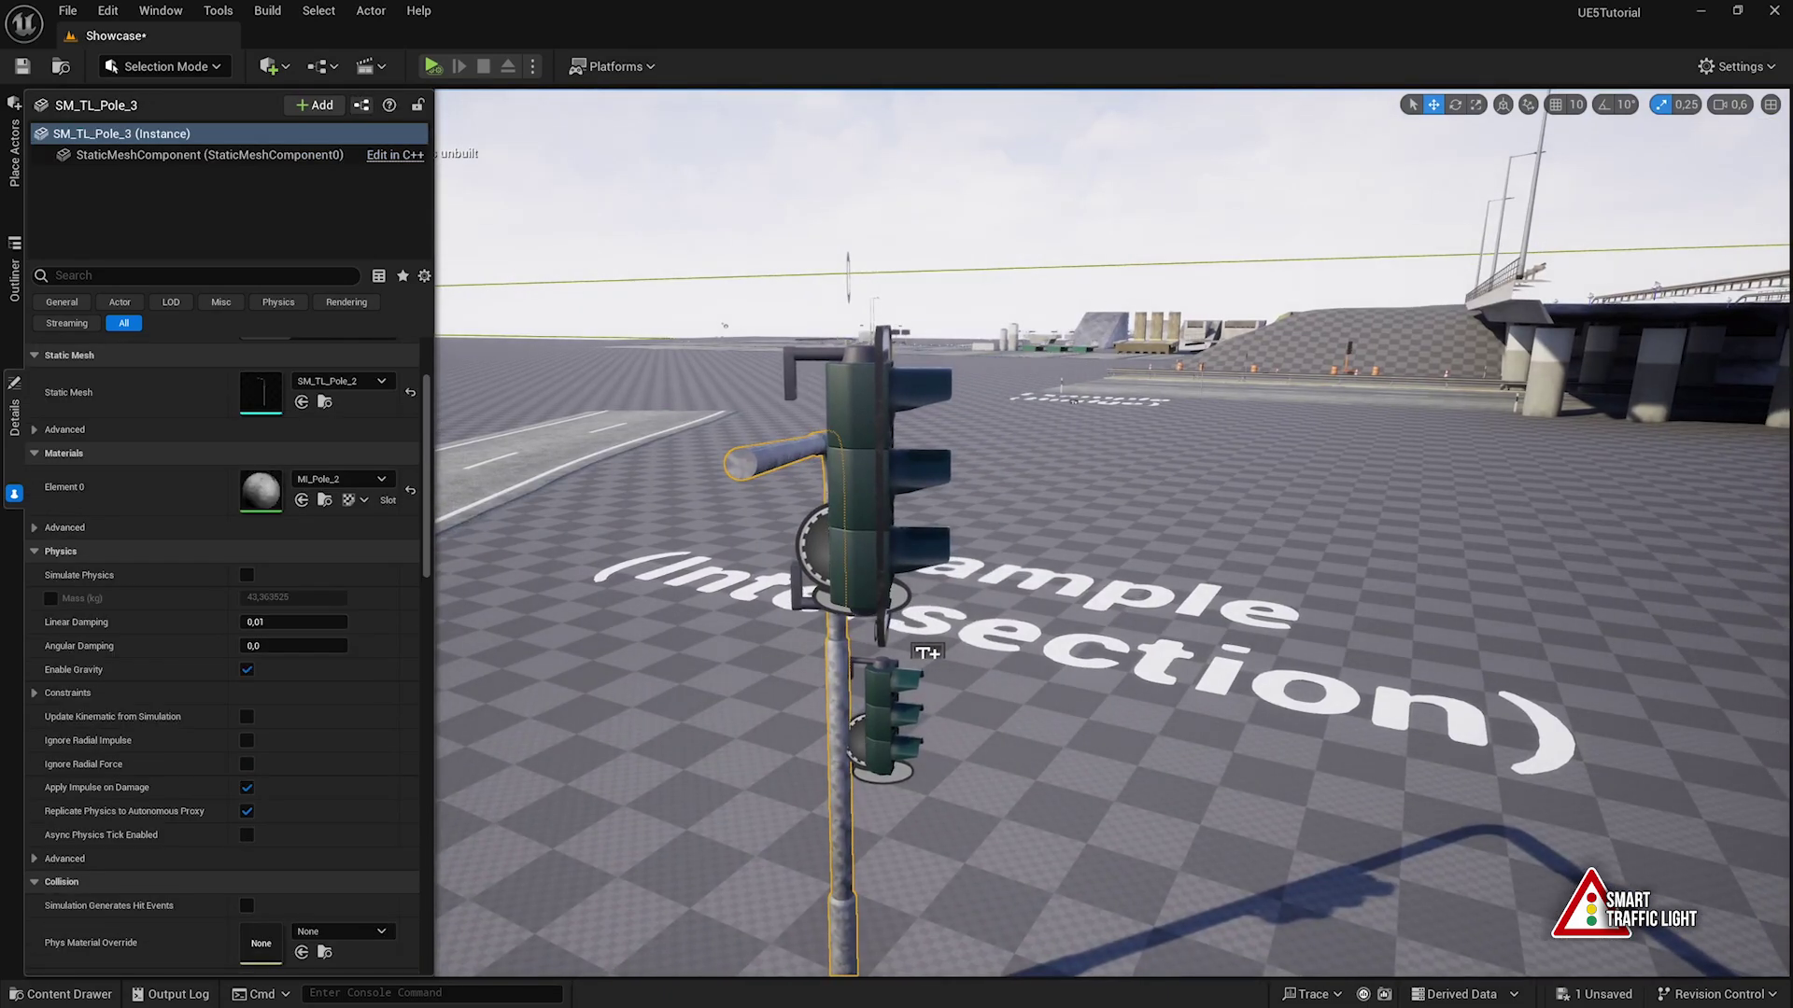
Replace the duplicated pole's static mesh with SM_TL_Holder_base from the SmartTrafficLights Meshes folder
right_drag(827, 747, 826, 728)
click(61, 994)
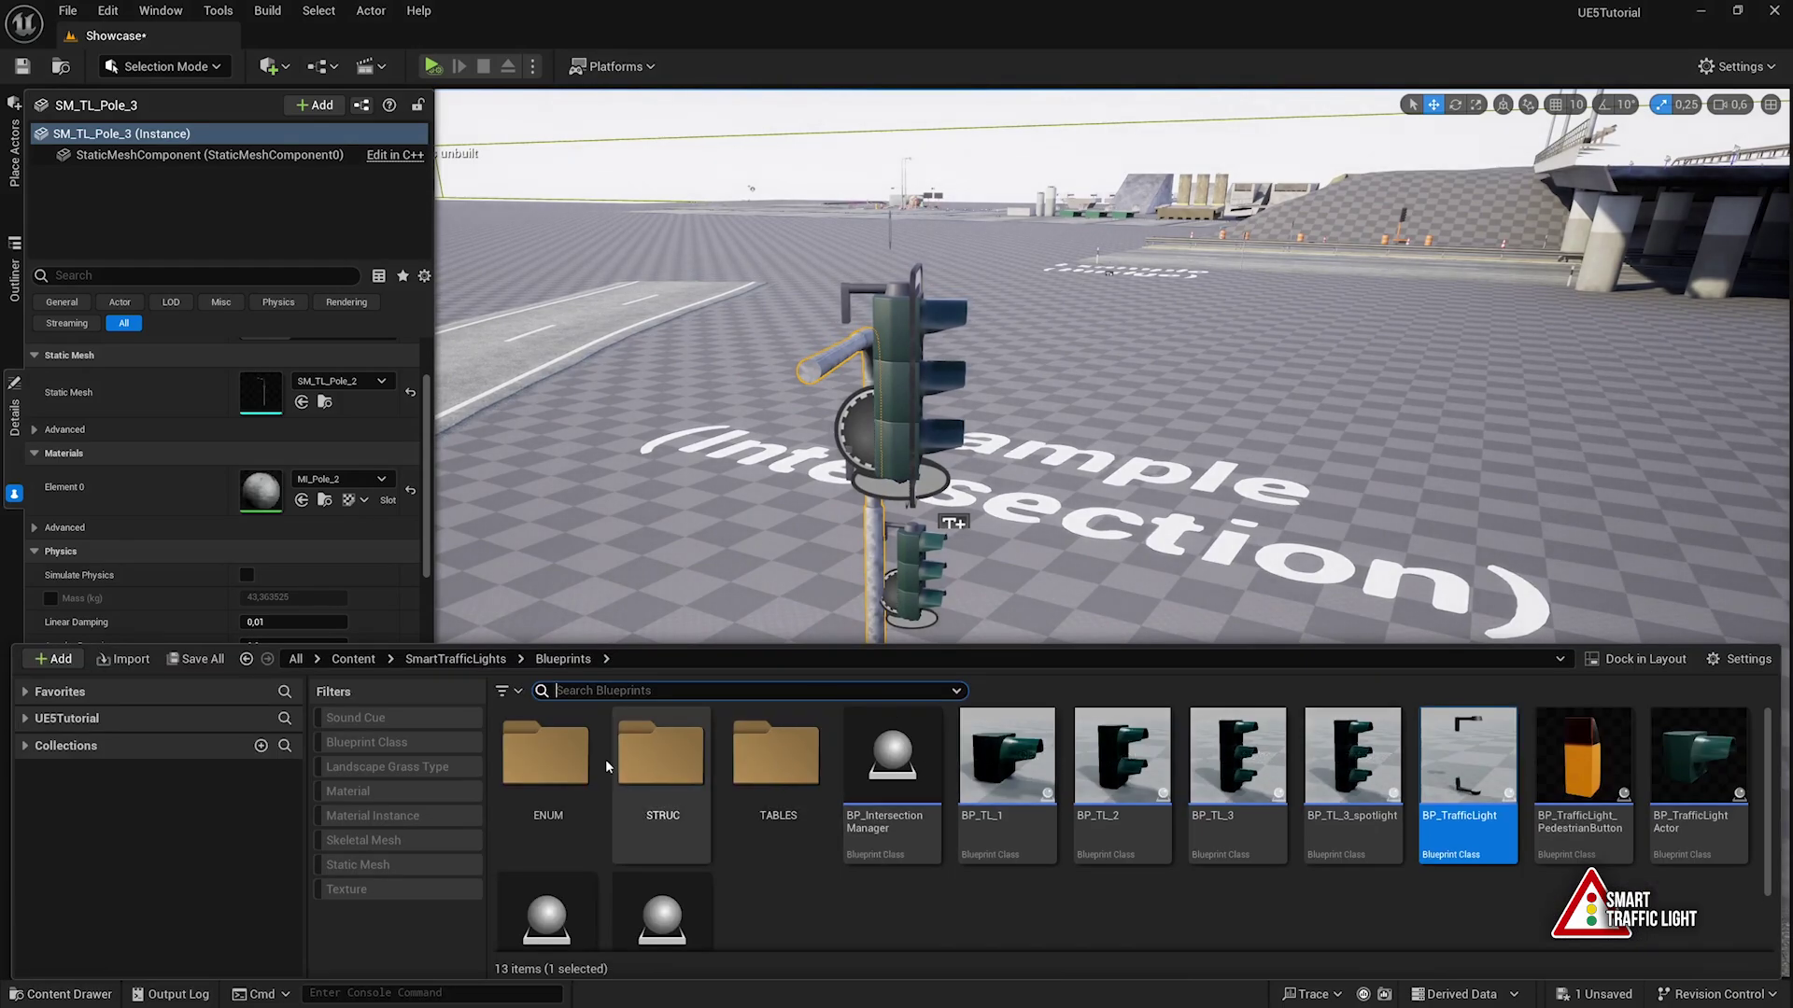
click(455, 658)
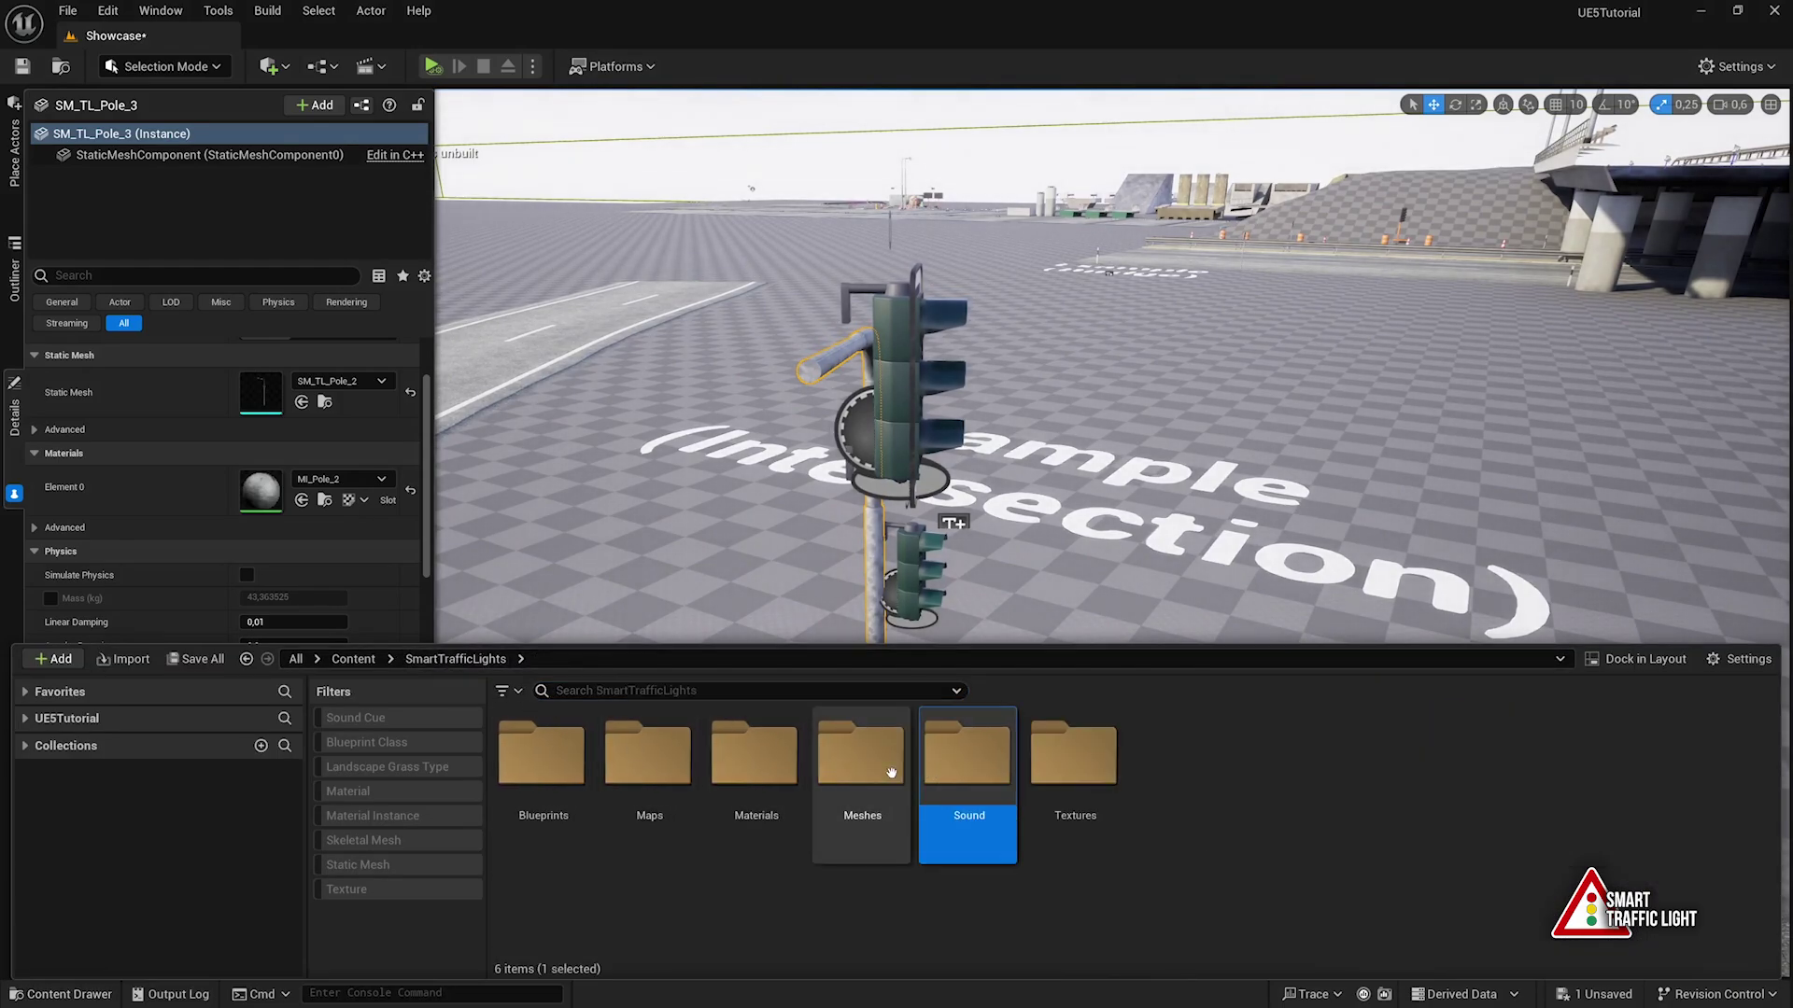
double_click(852, 756)
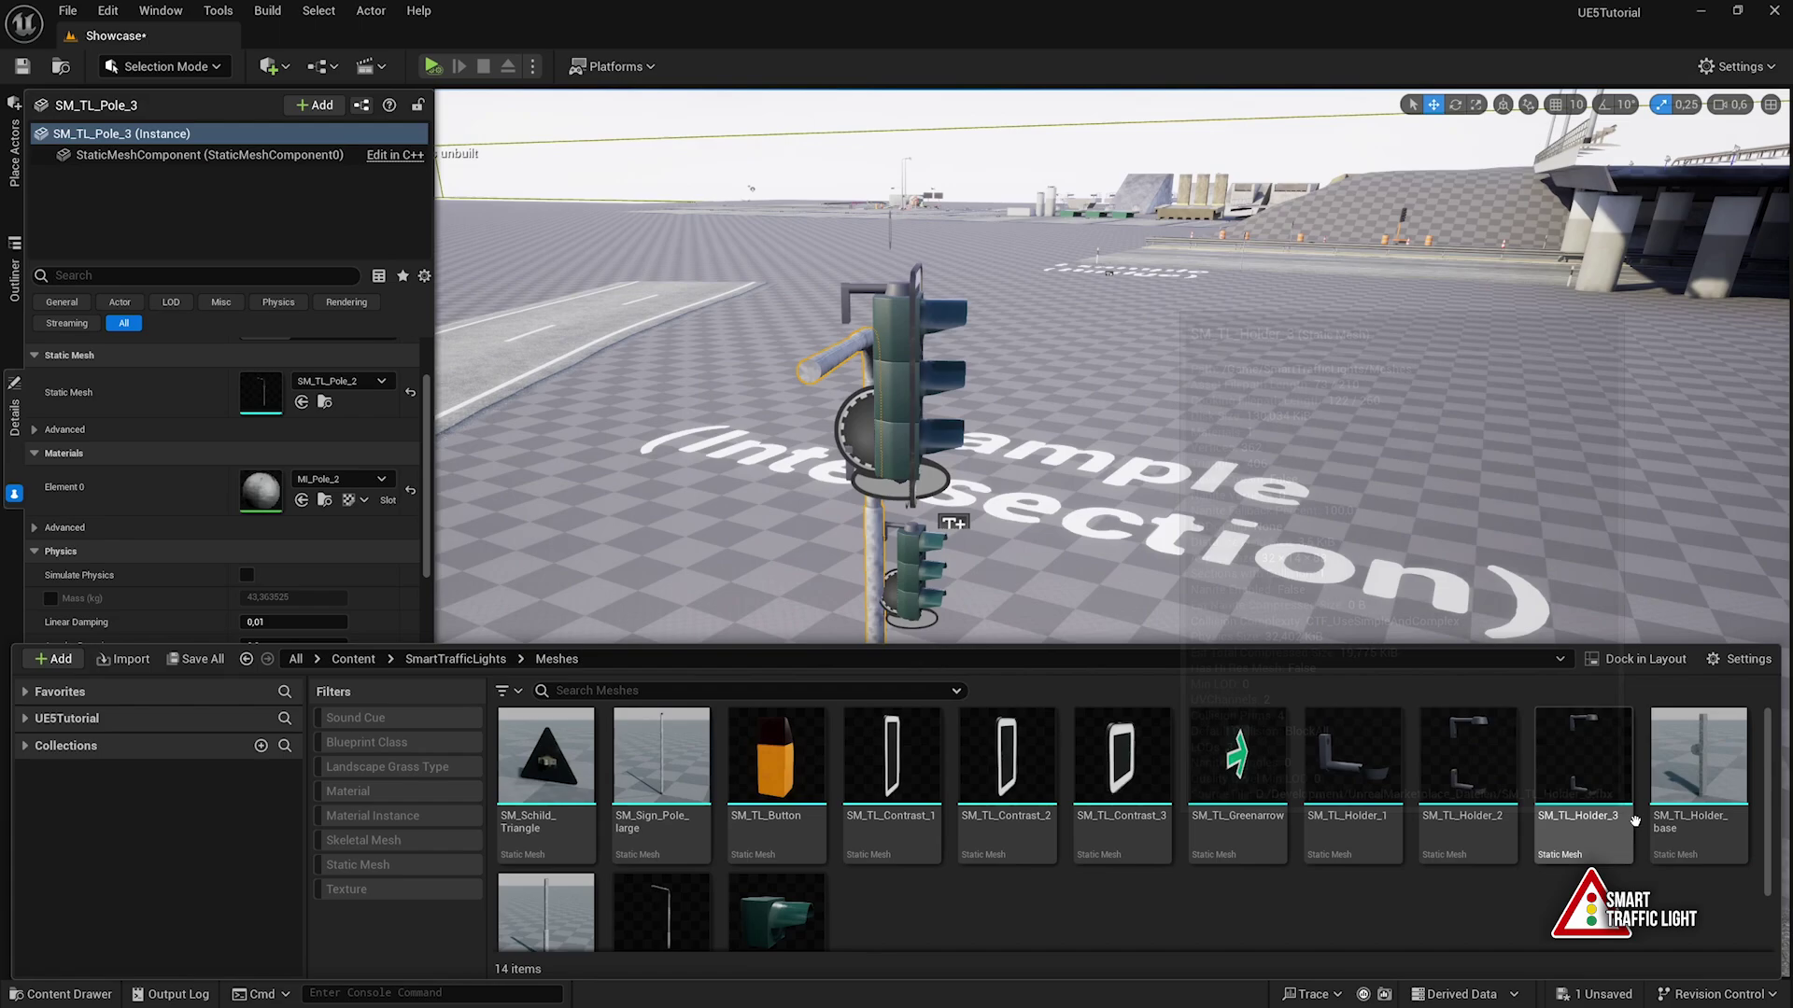
click(1703, 756)
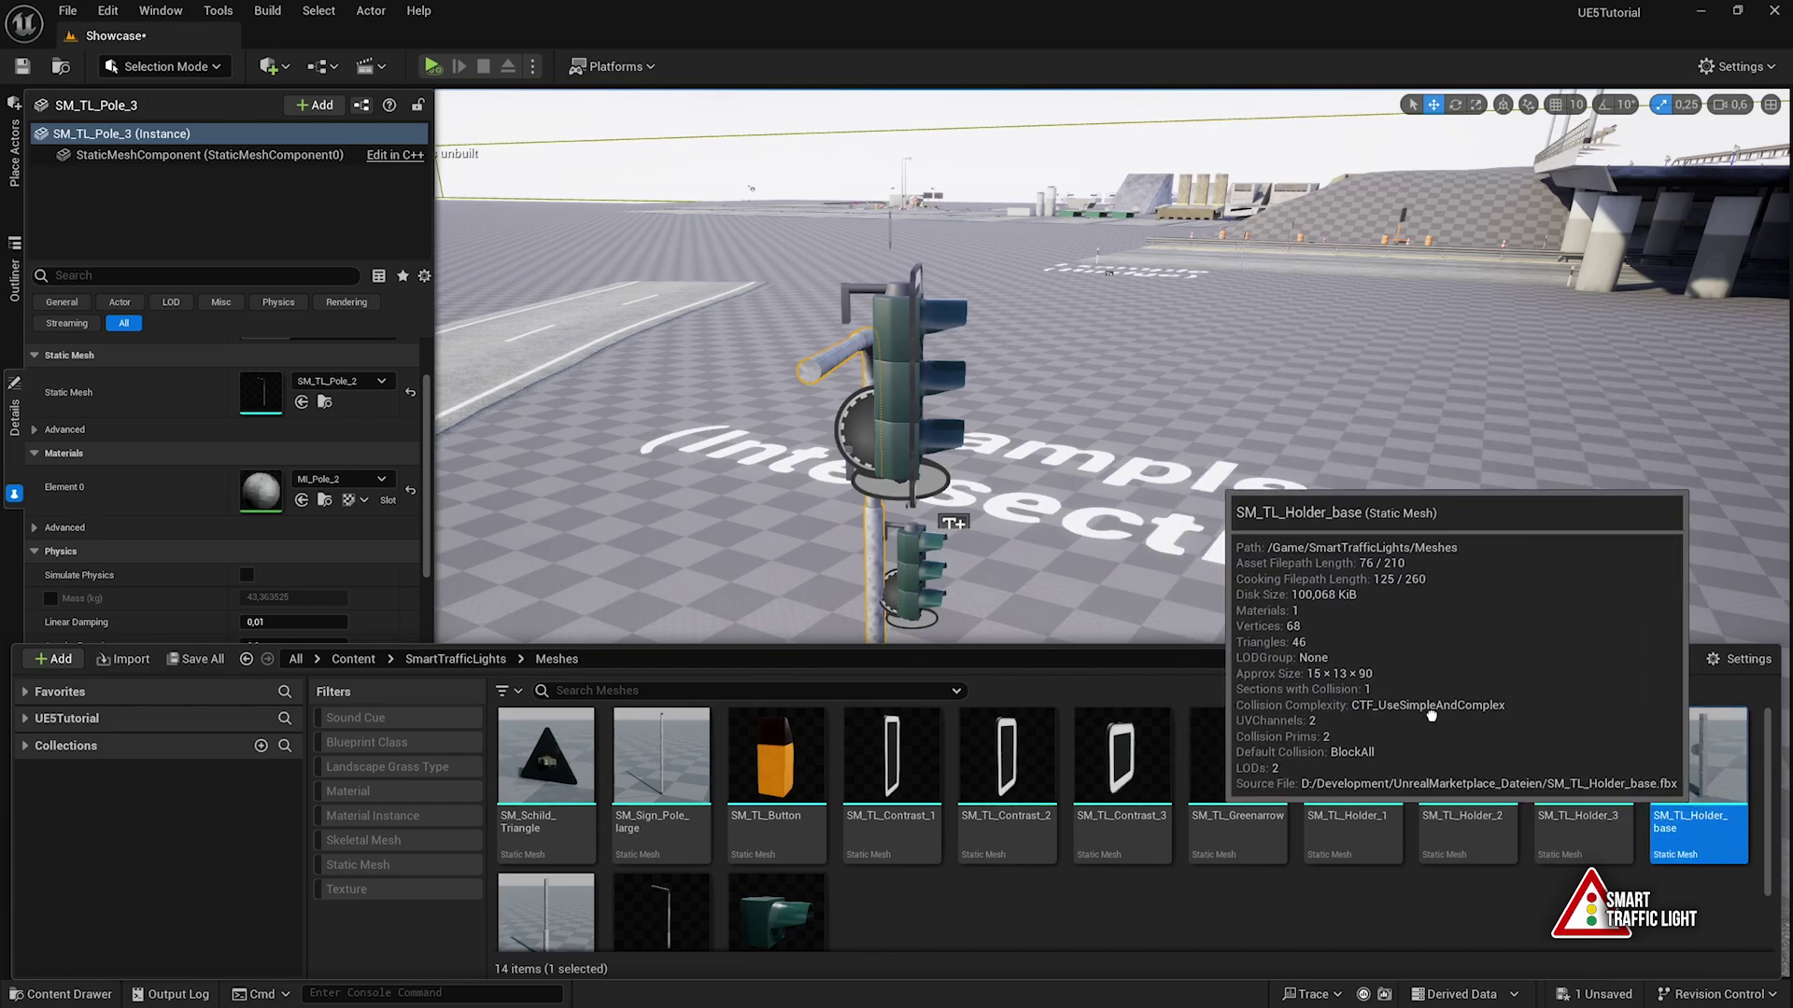
drag(1704, 756, 278, 413)
Move the holder base from the pole's foot up to the traffic light at the arm's end
key(d)
right_drag(1379, 837, 1167, 789)
scroll(1379, 837, up, 1)
key(e)
key(w)
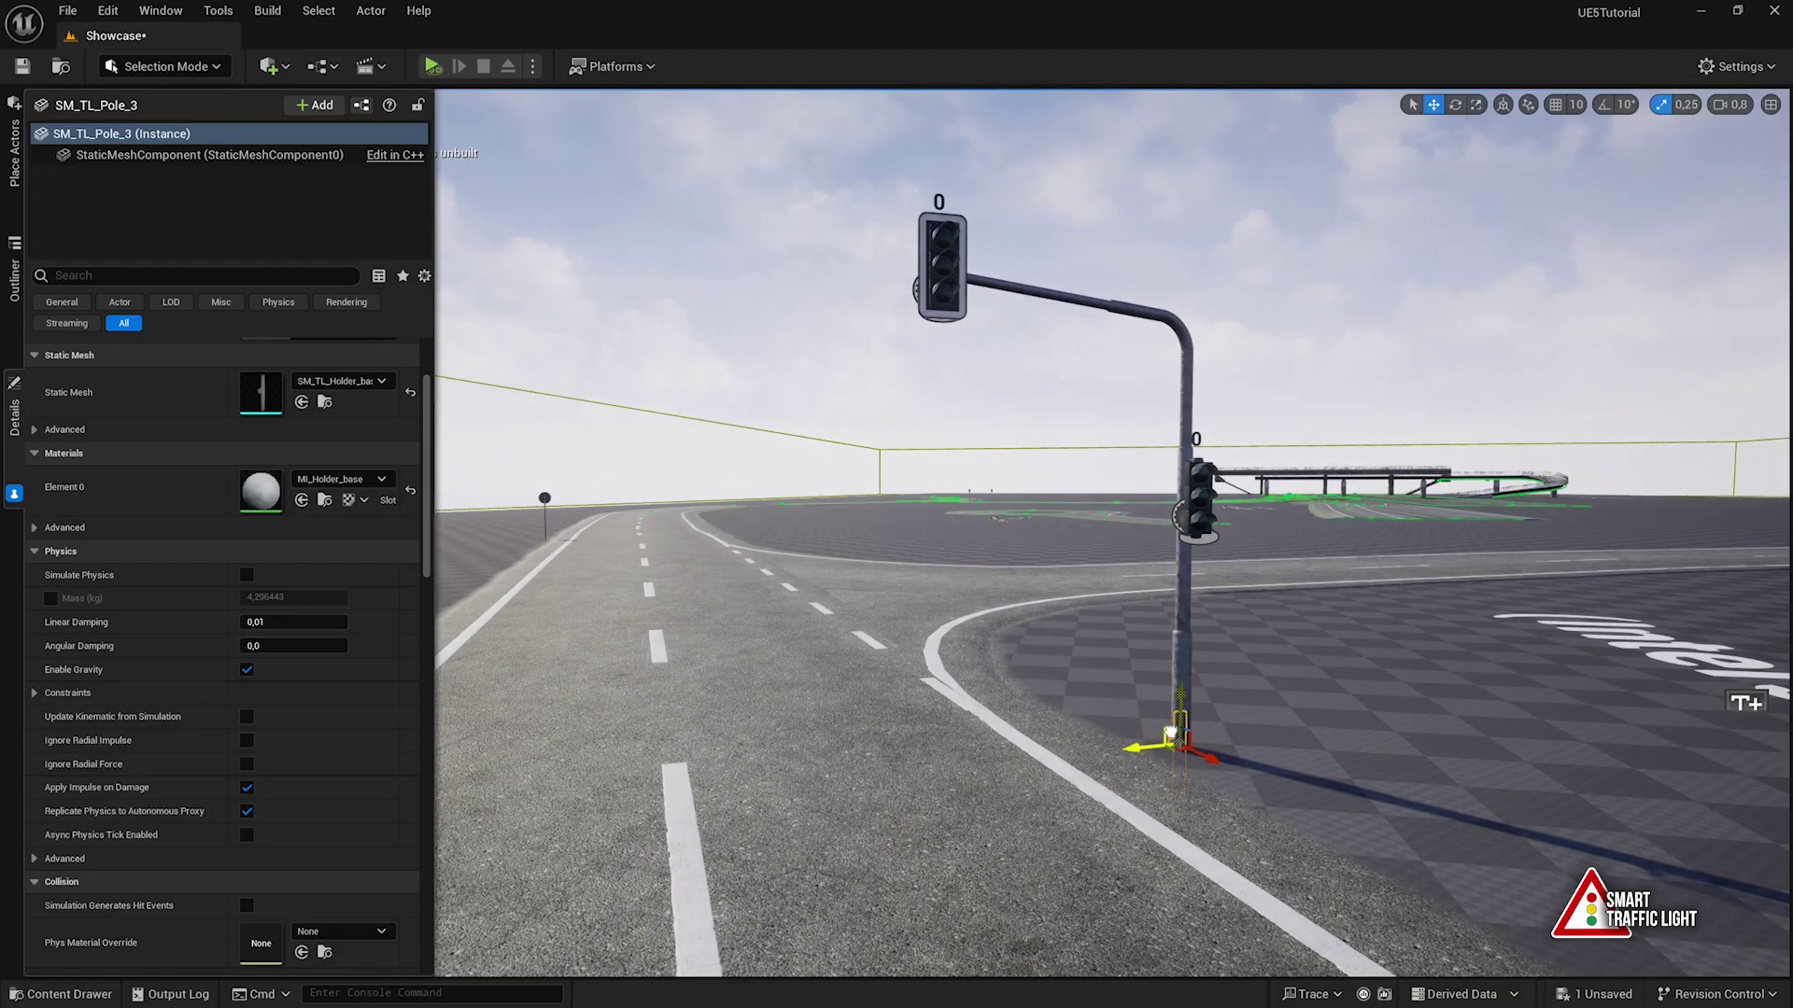
drag(1178, 742, 944, 250)
Line up the holder base with the end of the arm, directly behind the upper traffic light
key(f)
key(d)
scroll(944, 250, down, 2)
right_drag(944, 251, 765, 198)
key(q)
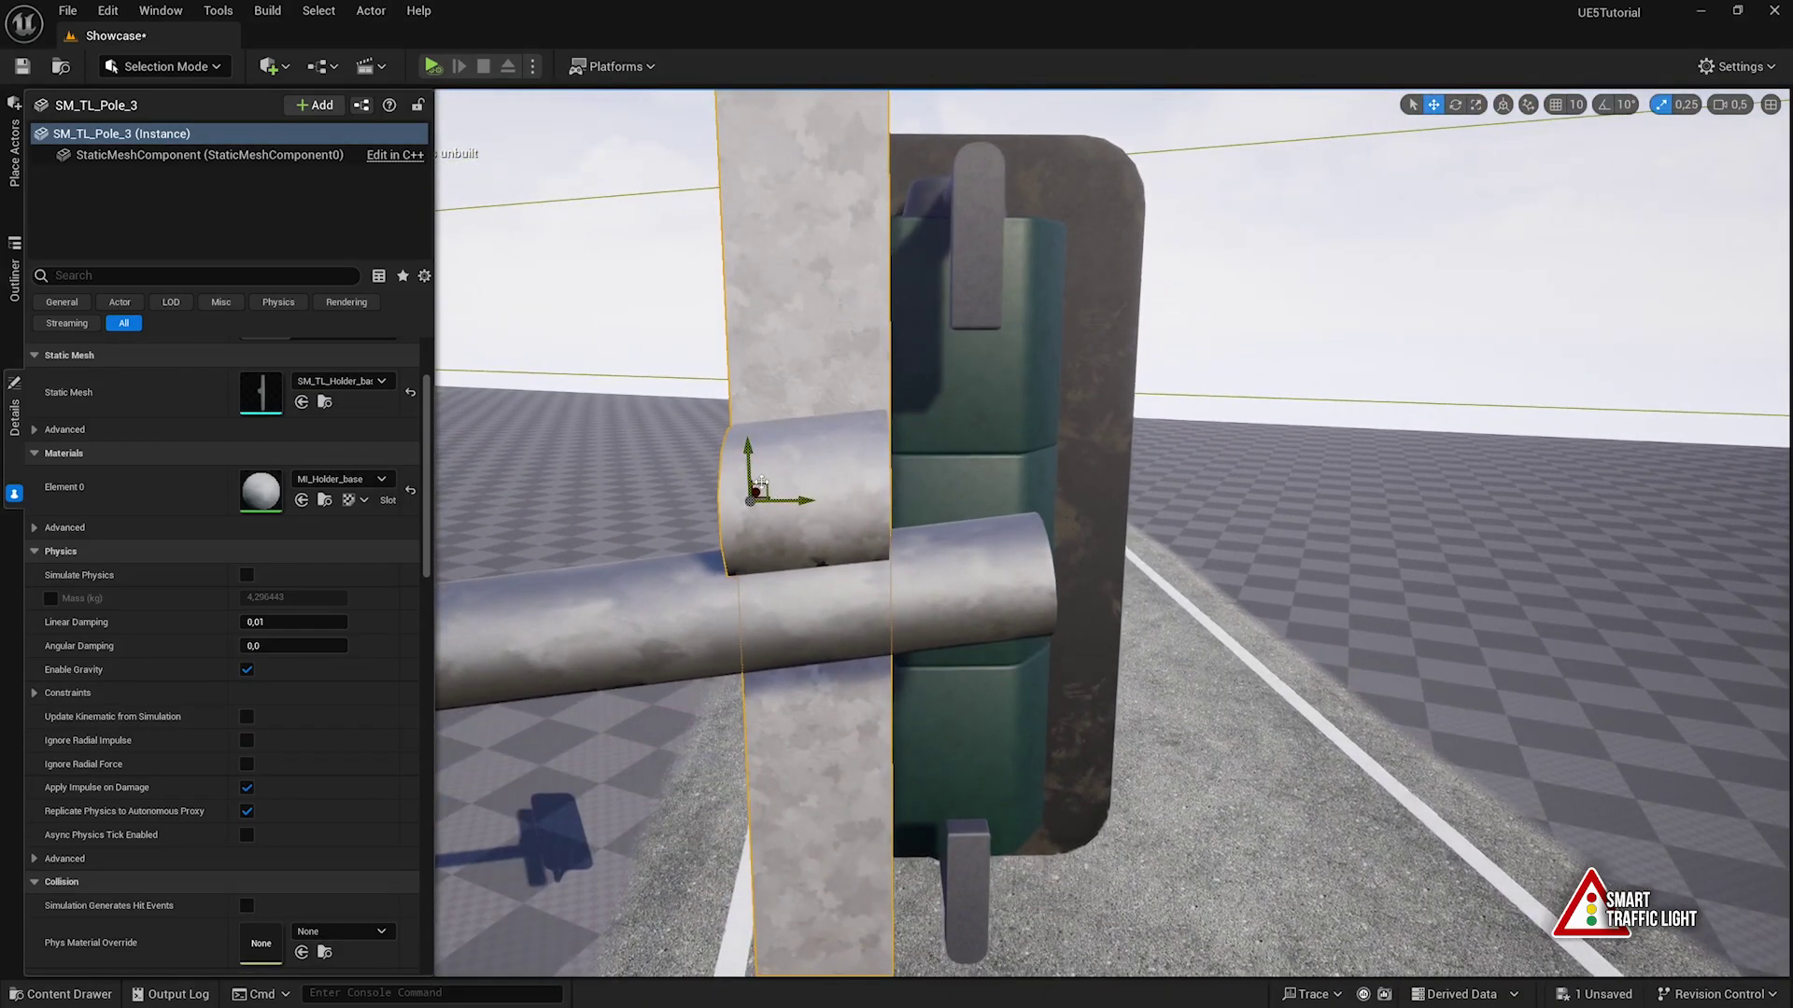
drag(759, 484, 855, 585)
Move the upper traffic light back so its holder brackets meet the holder base
click(1023, 374)
right_drag(1022, 374, 943, 522)
drag(976, 674, 941, 683)
right_drag(941, 683, 1027, 560)
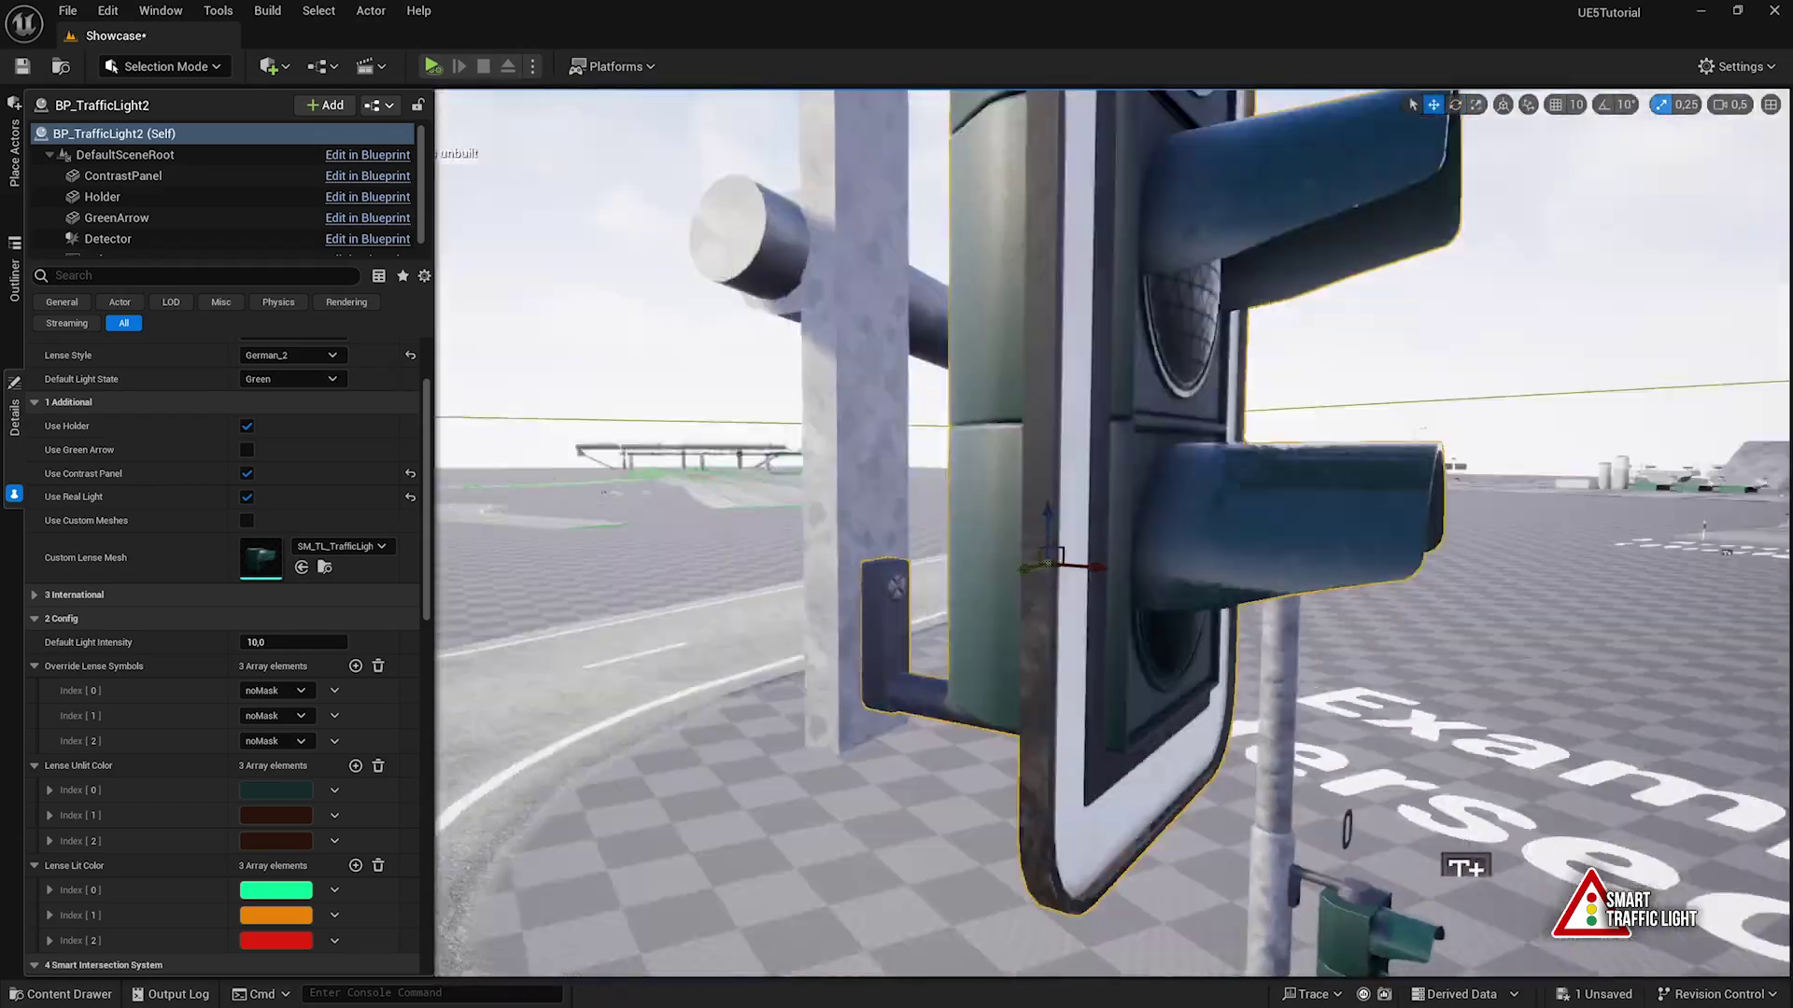
Run the level to check both traffic lights on the curved pole, and stop the simulation
drag(943, 564, 942, 552)
right_drag(942, 553, 654, 523)
key(s)
scroll(942, 552, up, 3)
click(1450, 351)
right_drag(1450, 351, 1531, 308)
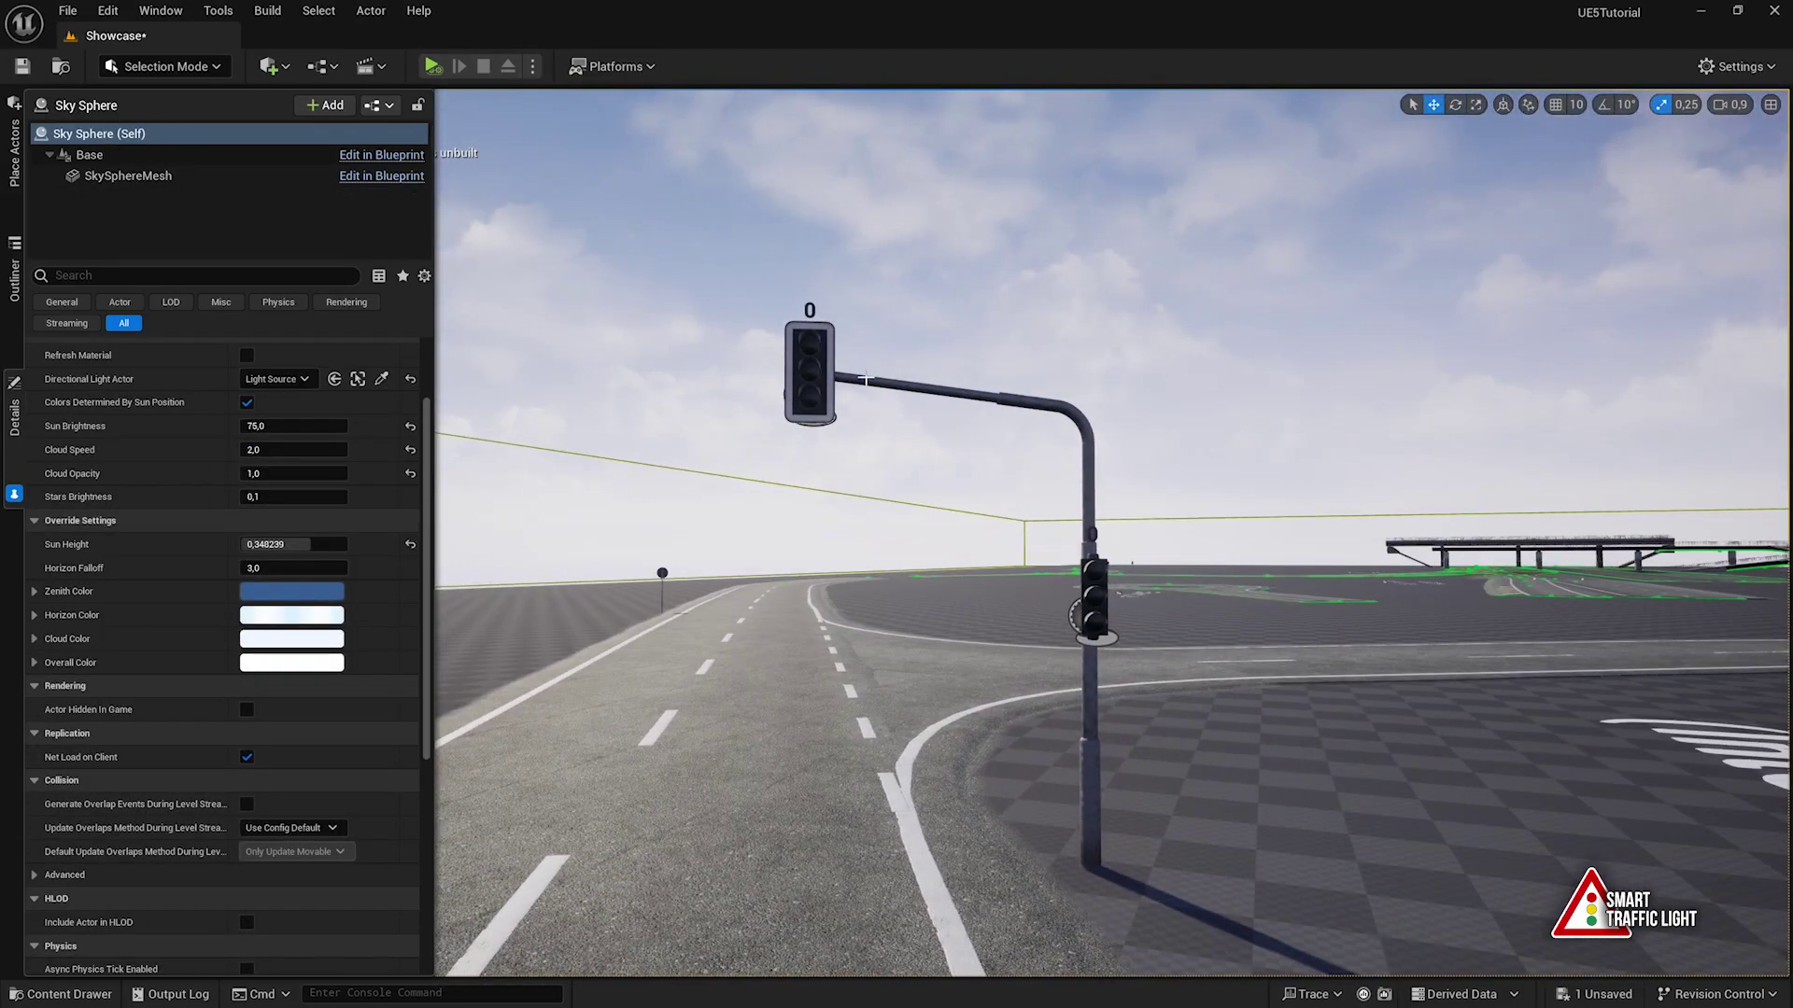
key(alt+p)
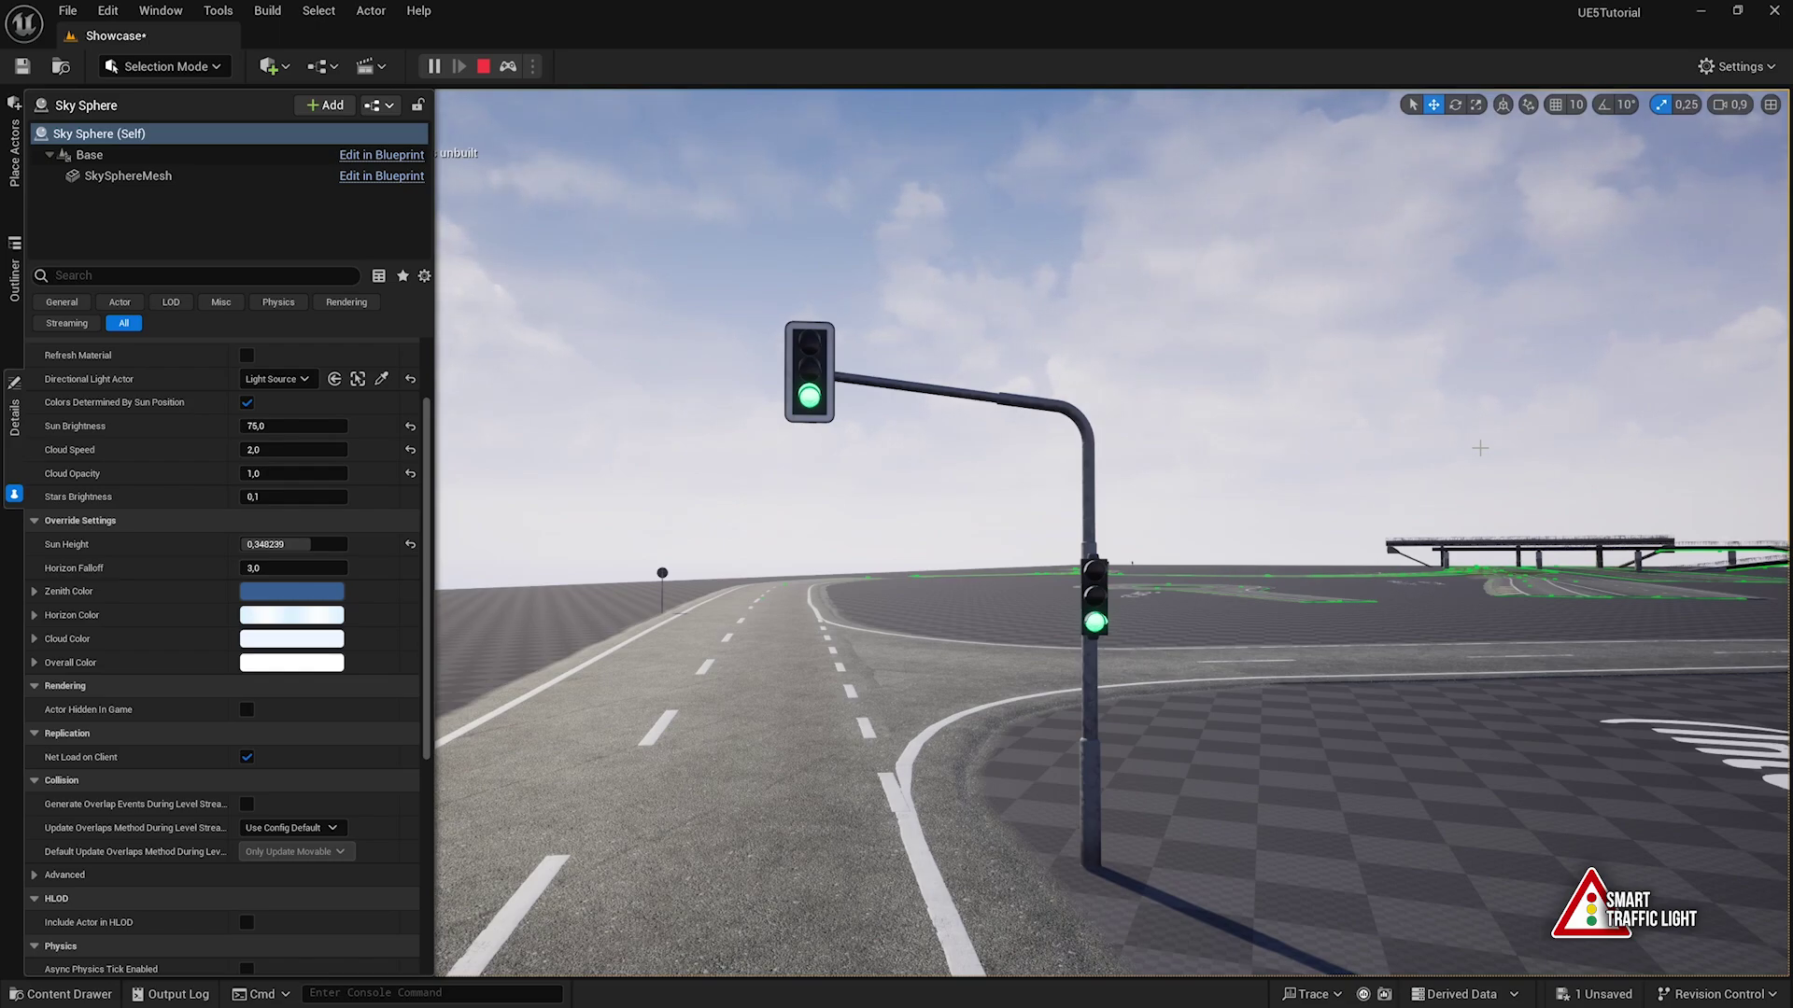
key(Escape)
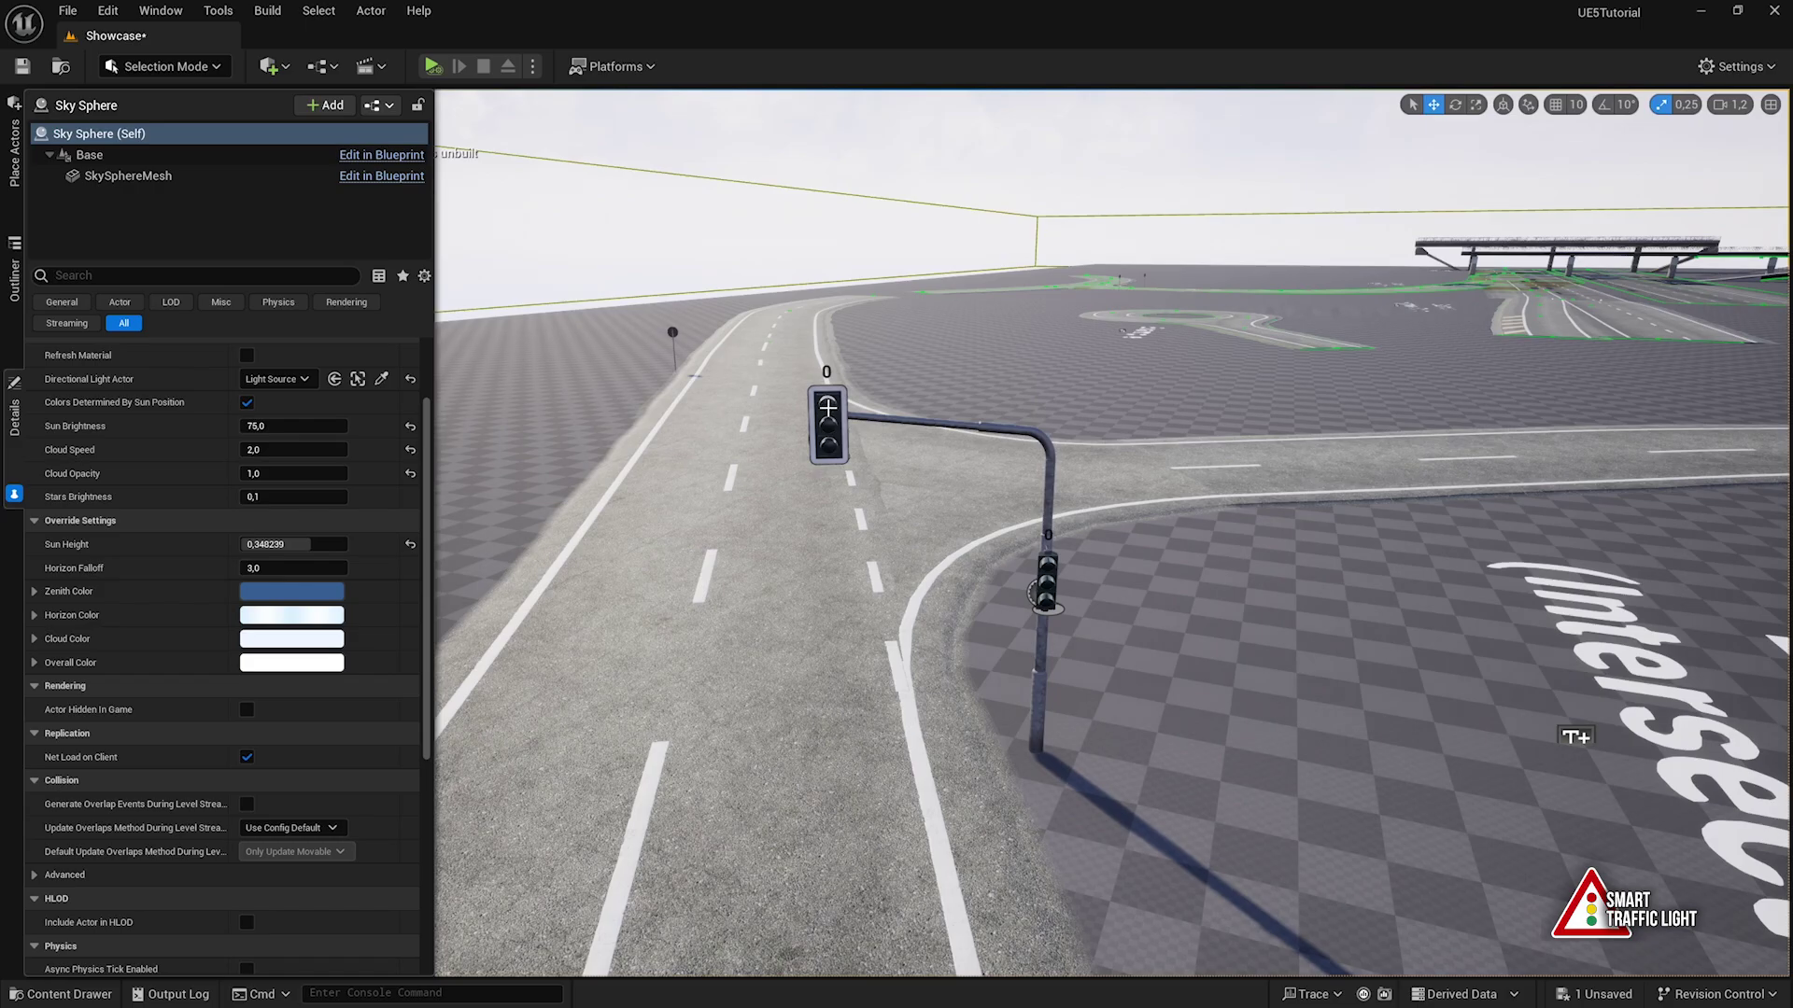
Group the curved pole, its holder base and both traffic lights so they select as one unit
key(w)
right_drag(828, 408, 1223, 299)
click(717, 467)
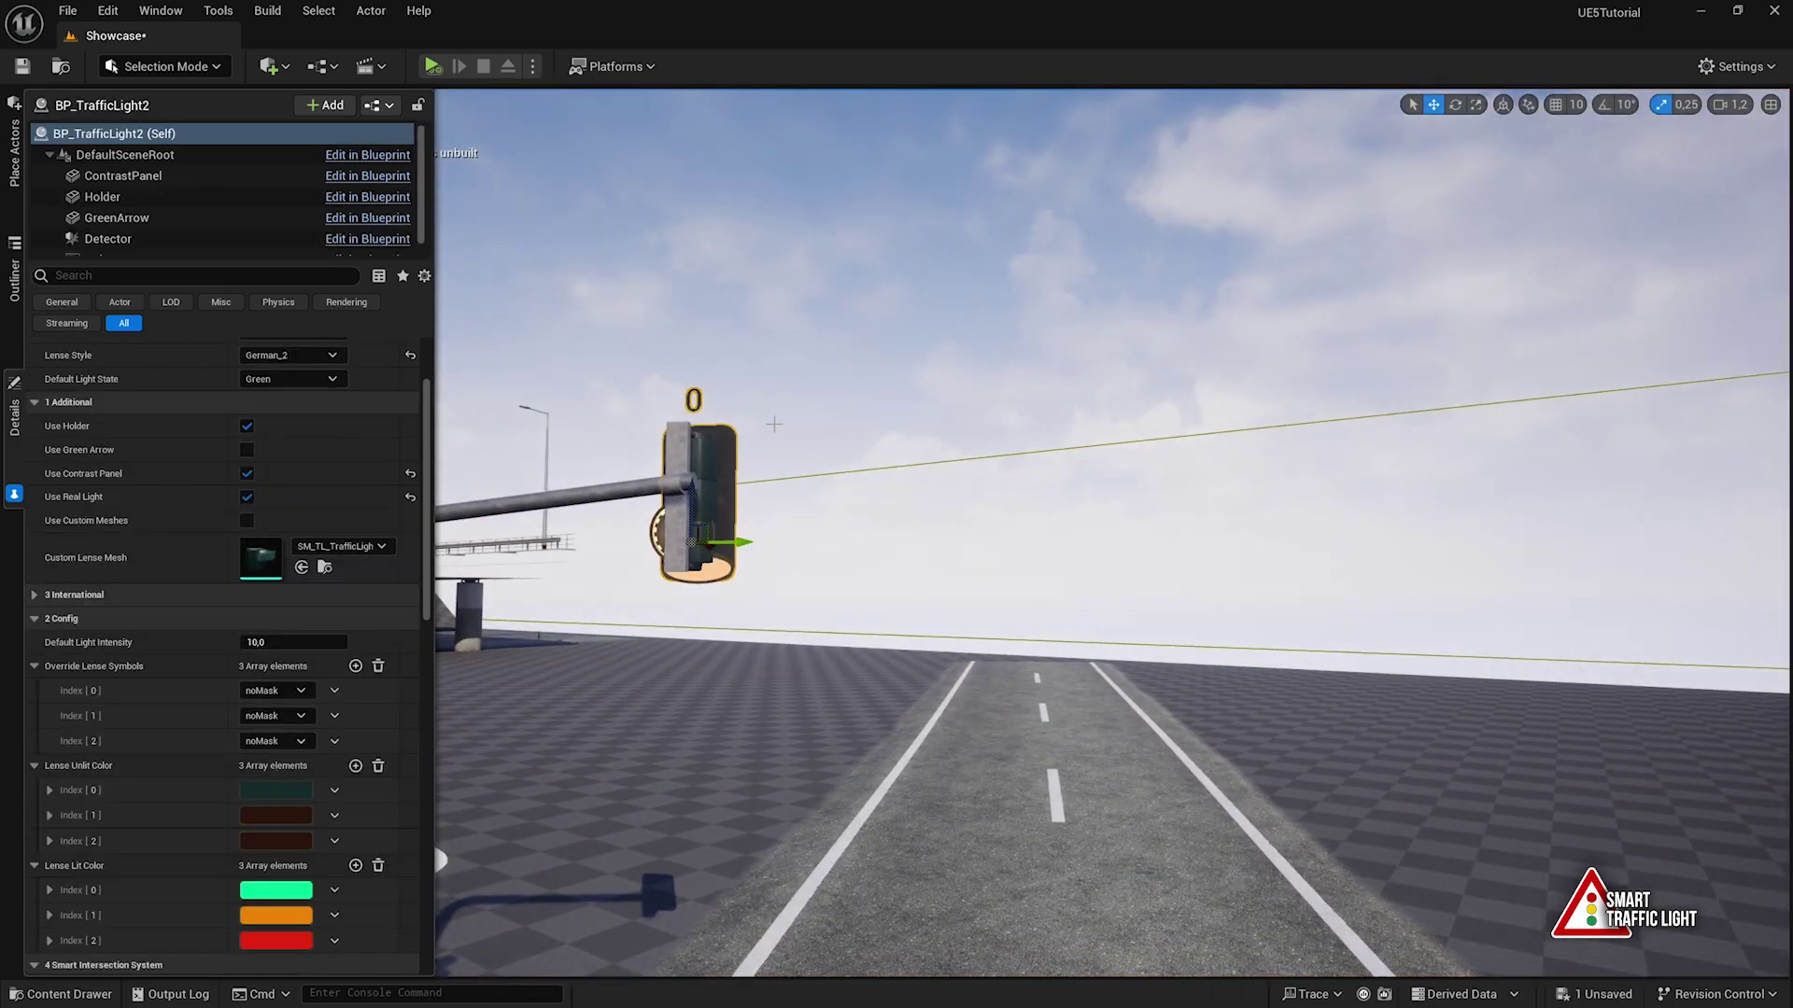
right_drag(774, 424, 719, 486)
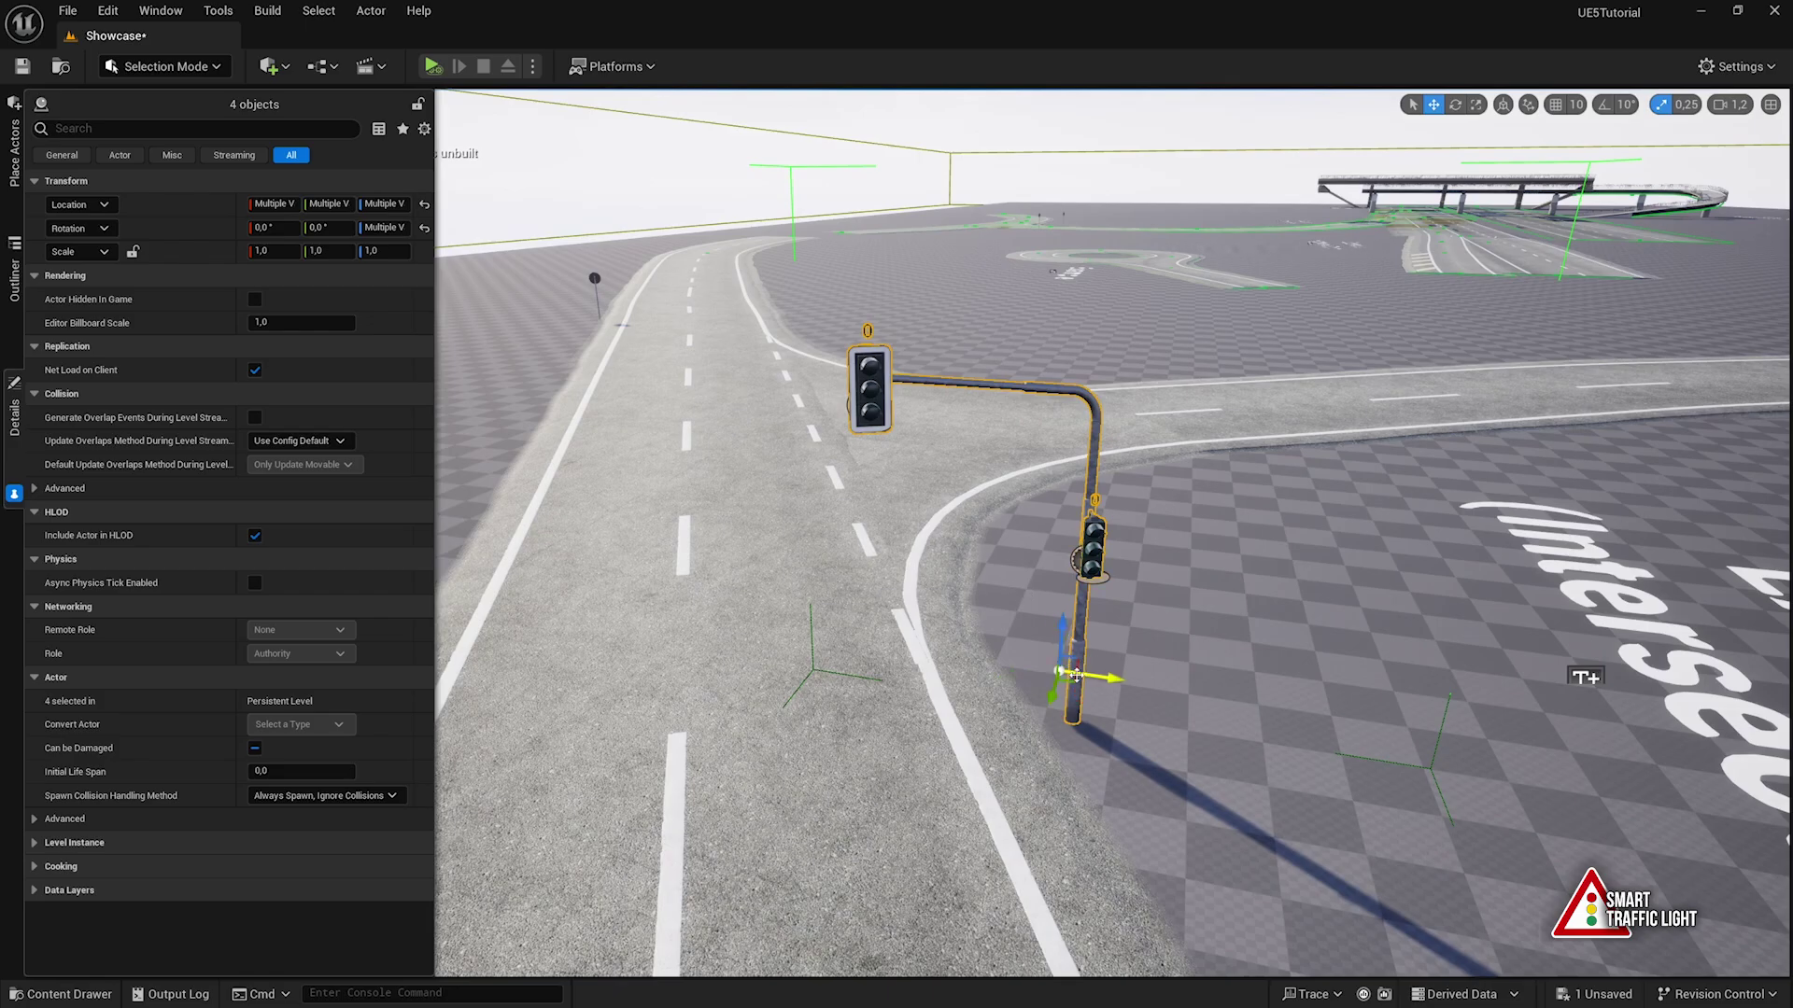
Duplicate the traffic light group to the side road's entrance and rotate it to face the side road traffic
alt+drag(1063, 674, 893, 319)
key(w)
mouse_move(1013, 353)
right_down()
mouse_move(989, 402)
mouse_move(1014, 353)
right_up()
key(e)
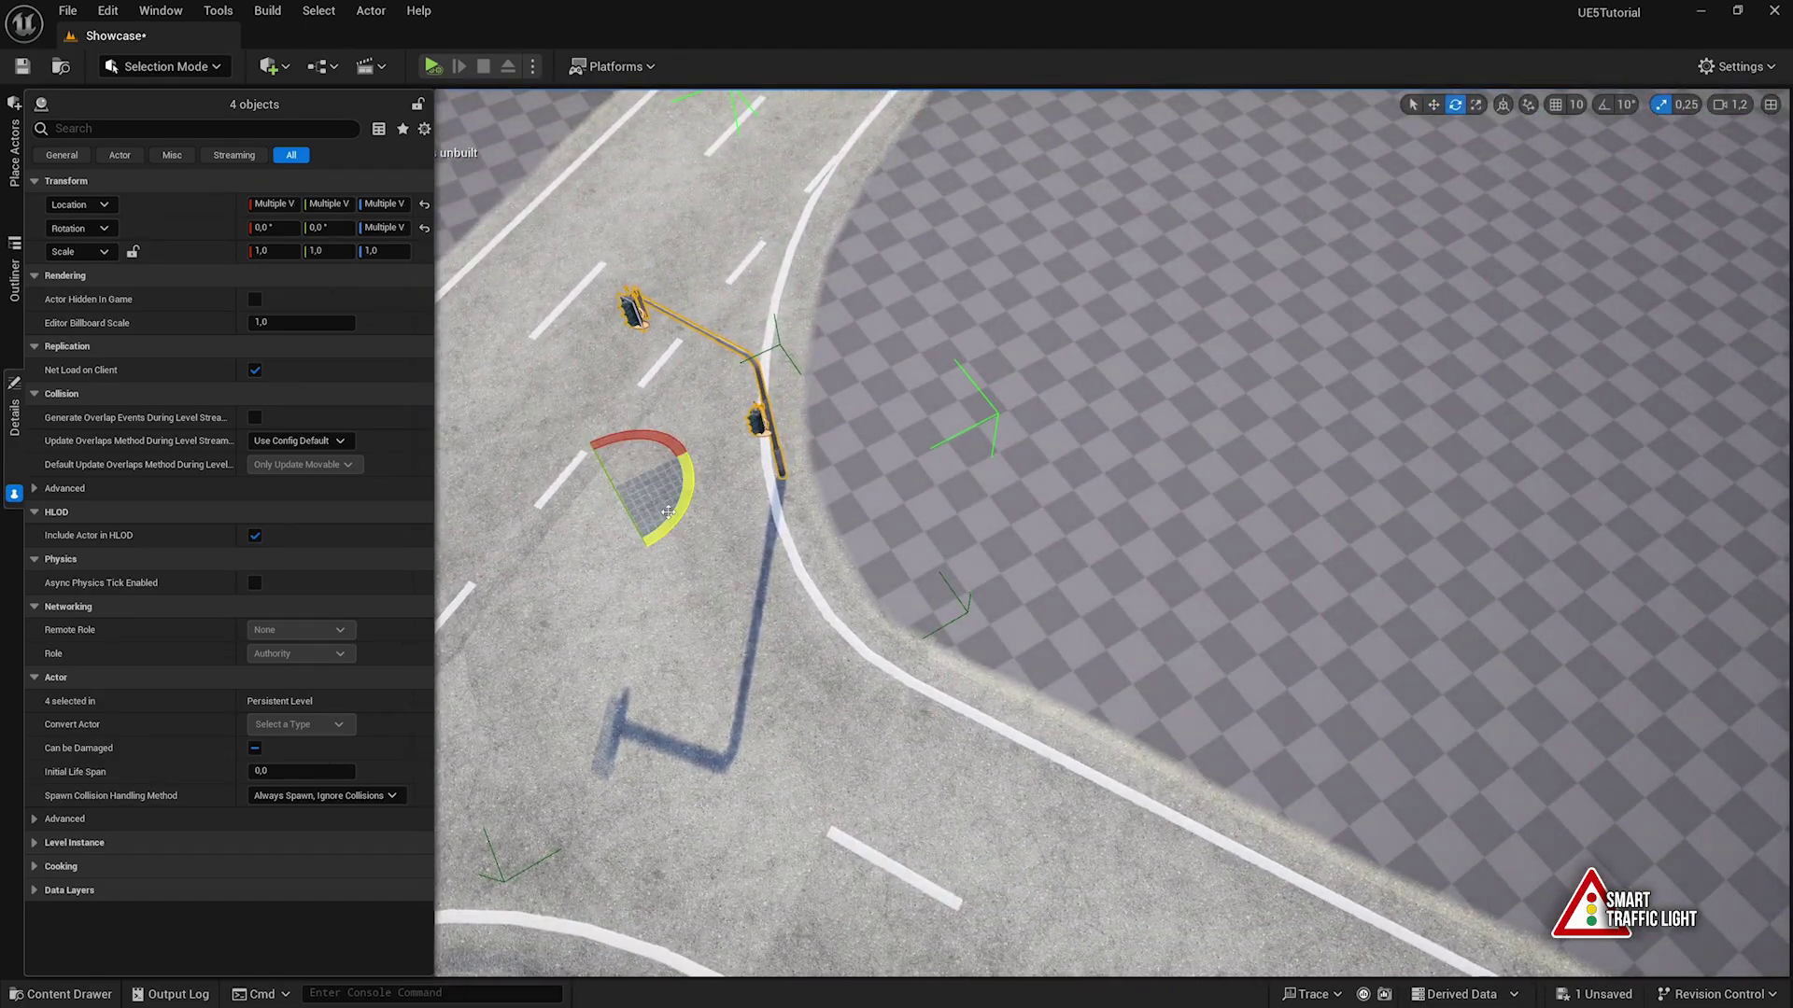
drag(691, 528, 693, 458)
Place another copy of the traffic light group across the main road, facing oncoming traffic
key(w)
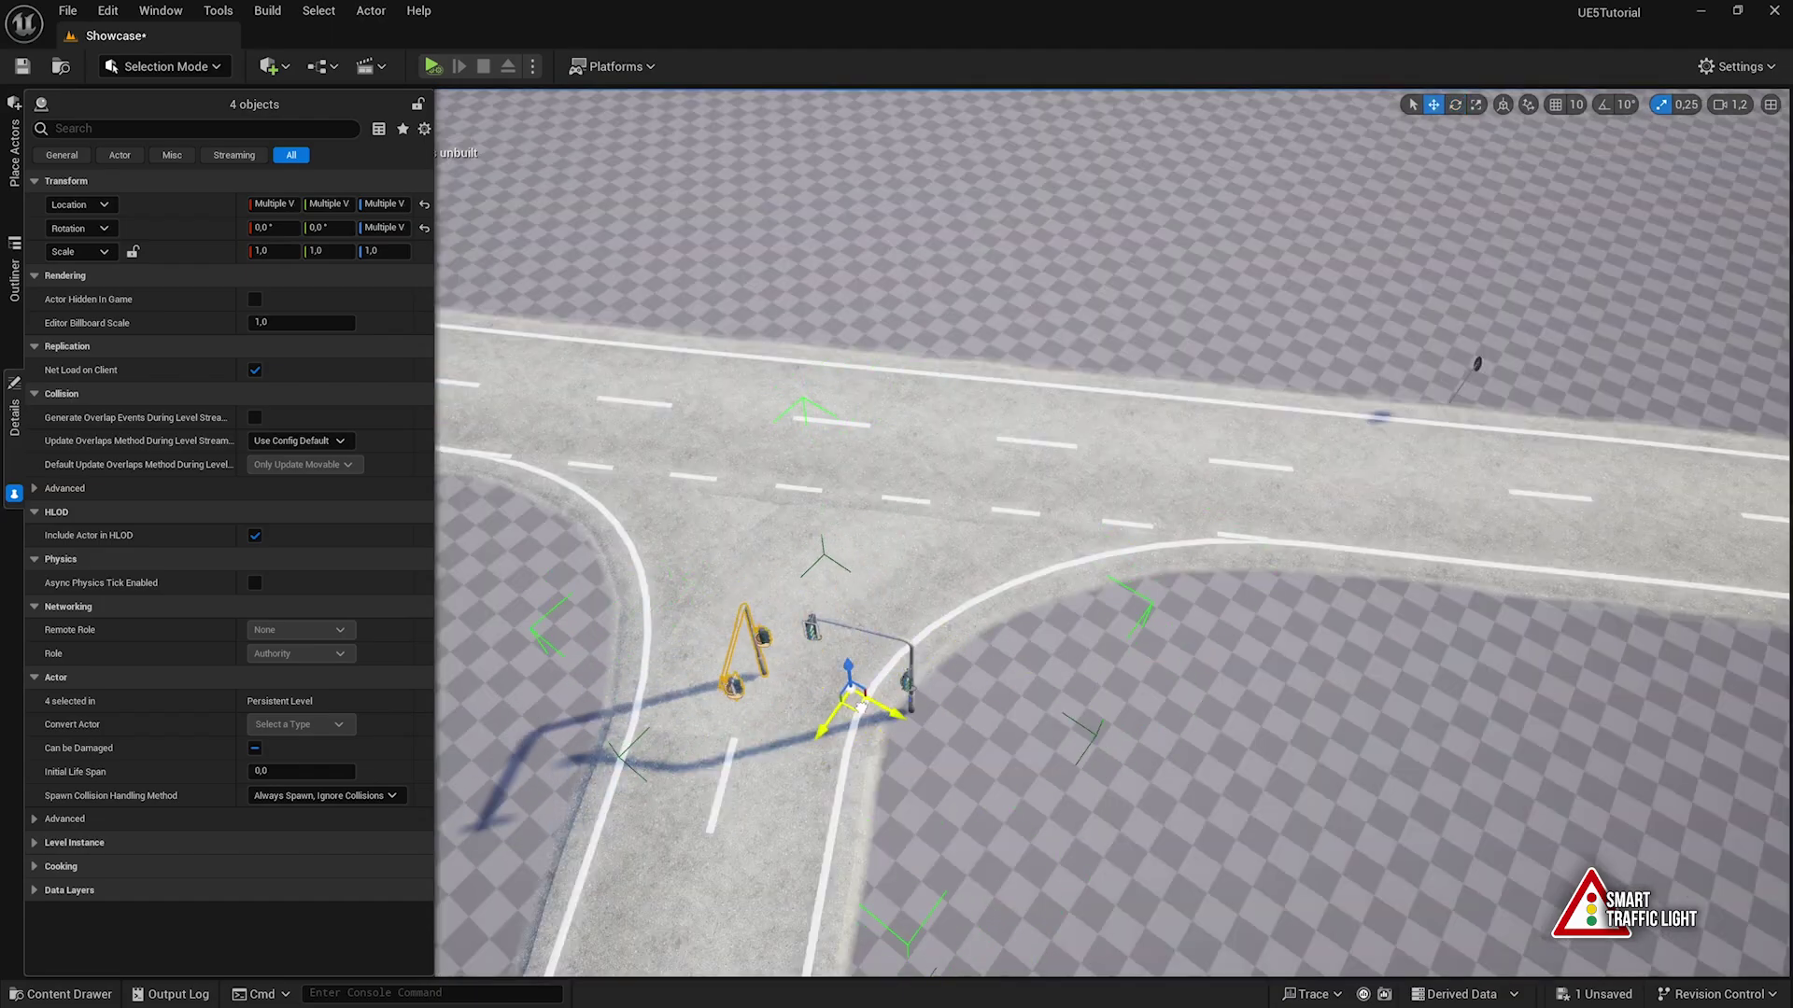
alt+drag(853, 695, 1365, 373)
right_drag(1365, 373, 1736, 374)
key(w)
scroll(1365, 317, up, 3)
key(a)
mouse_move(1111, 532)
right_down()
mouse_move(896, 635)
mouse_move(1111, 560)
right_up()
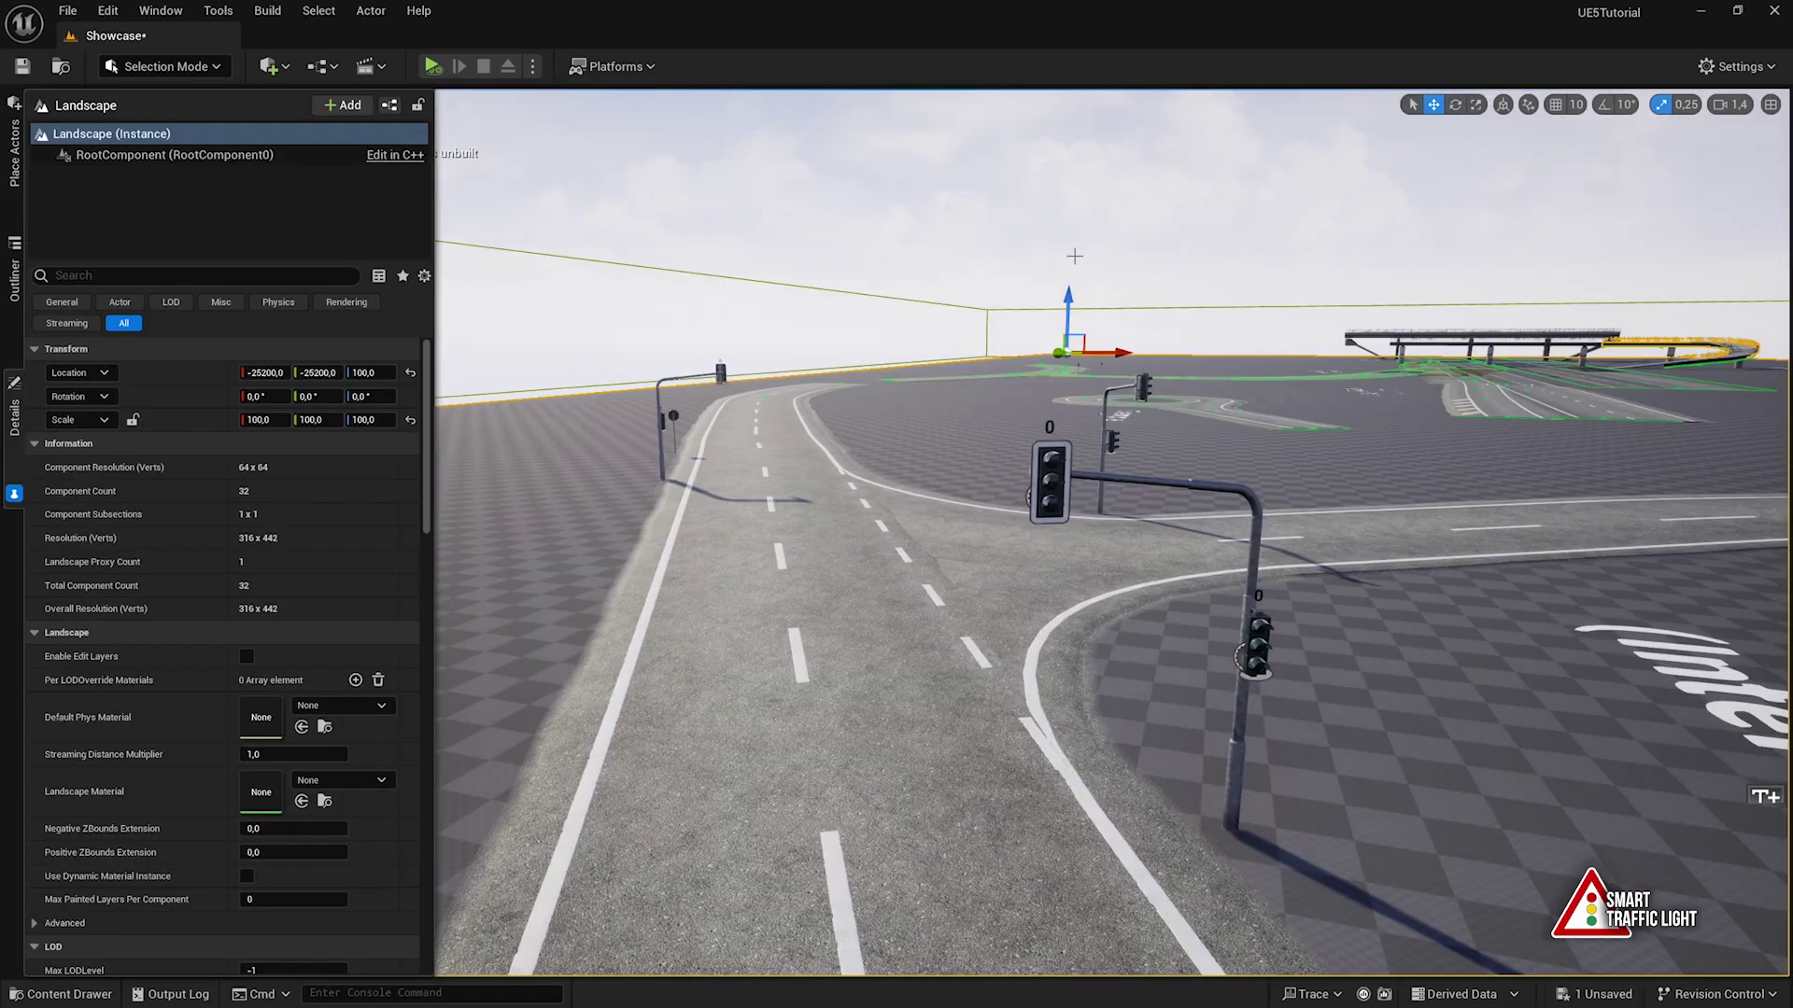
Select the three traffic light groups in turn to review their placement around the intersection
click(1025, 223)
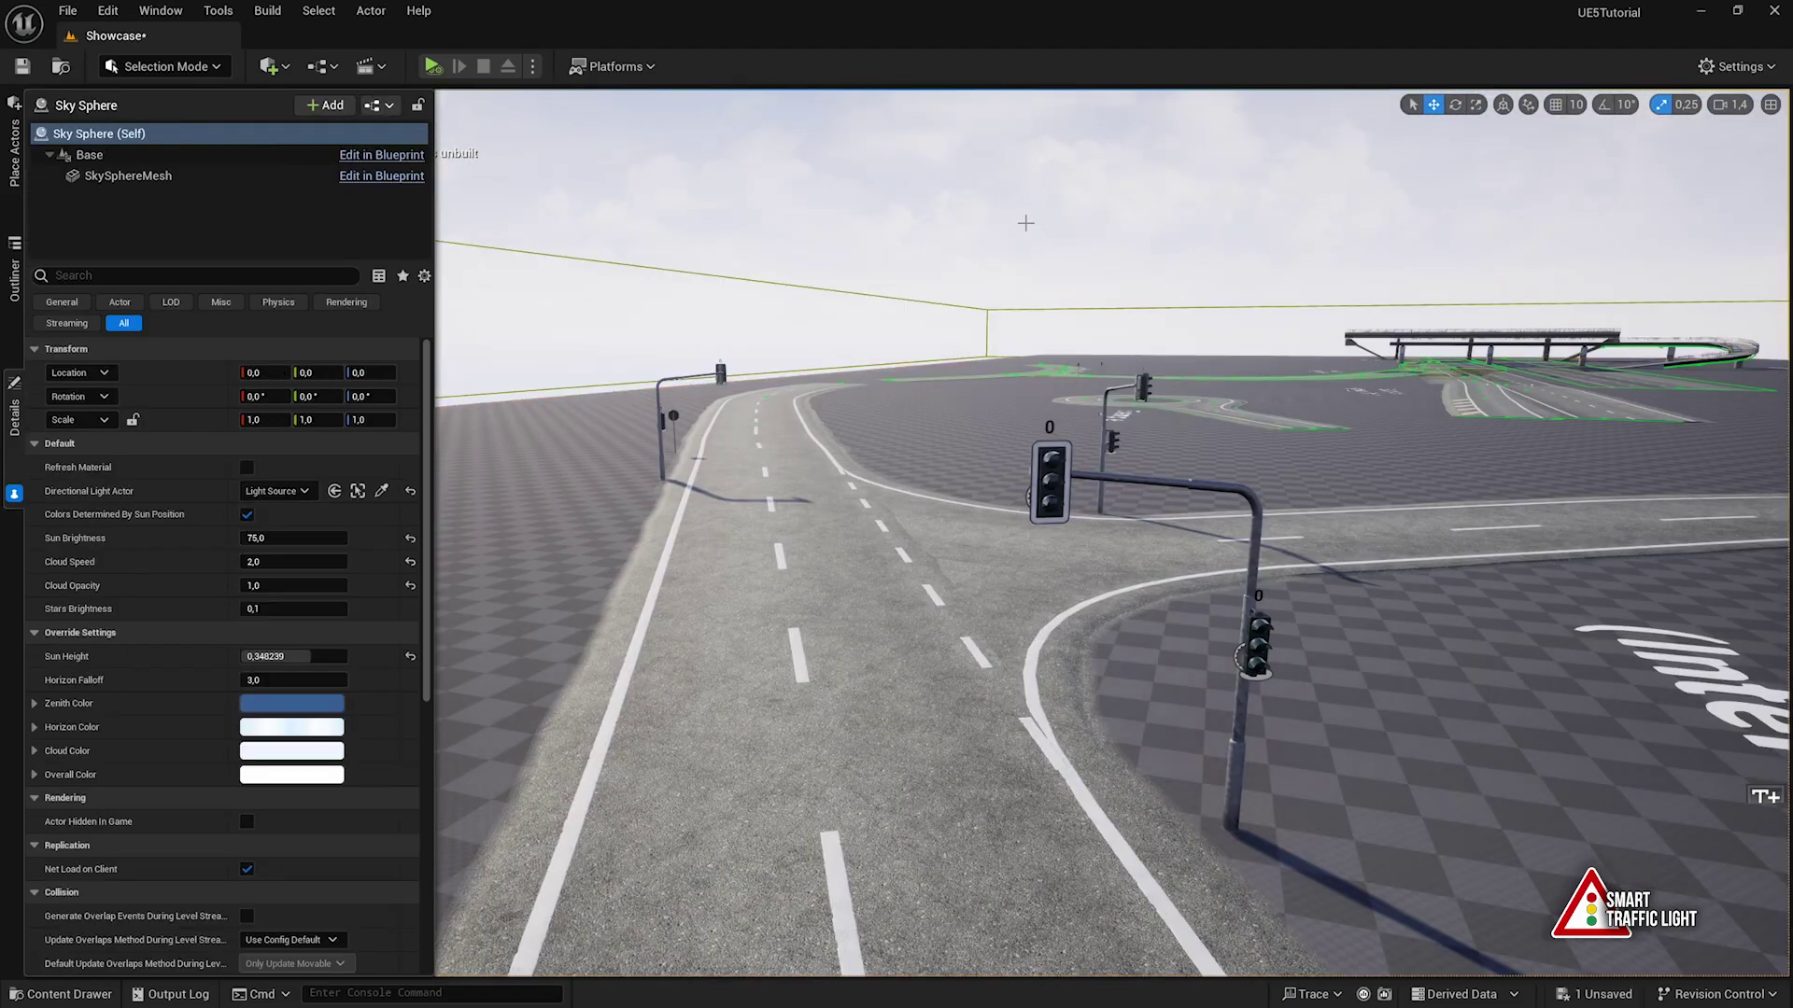
click(1045, 457)
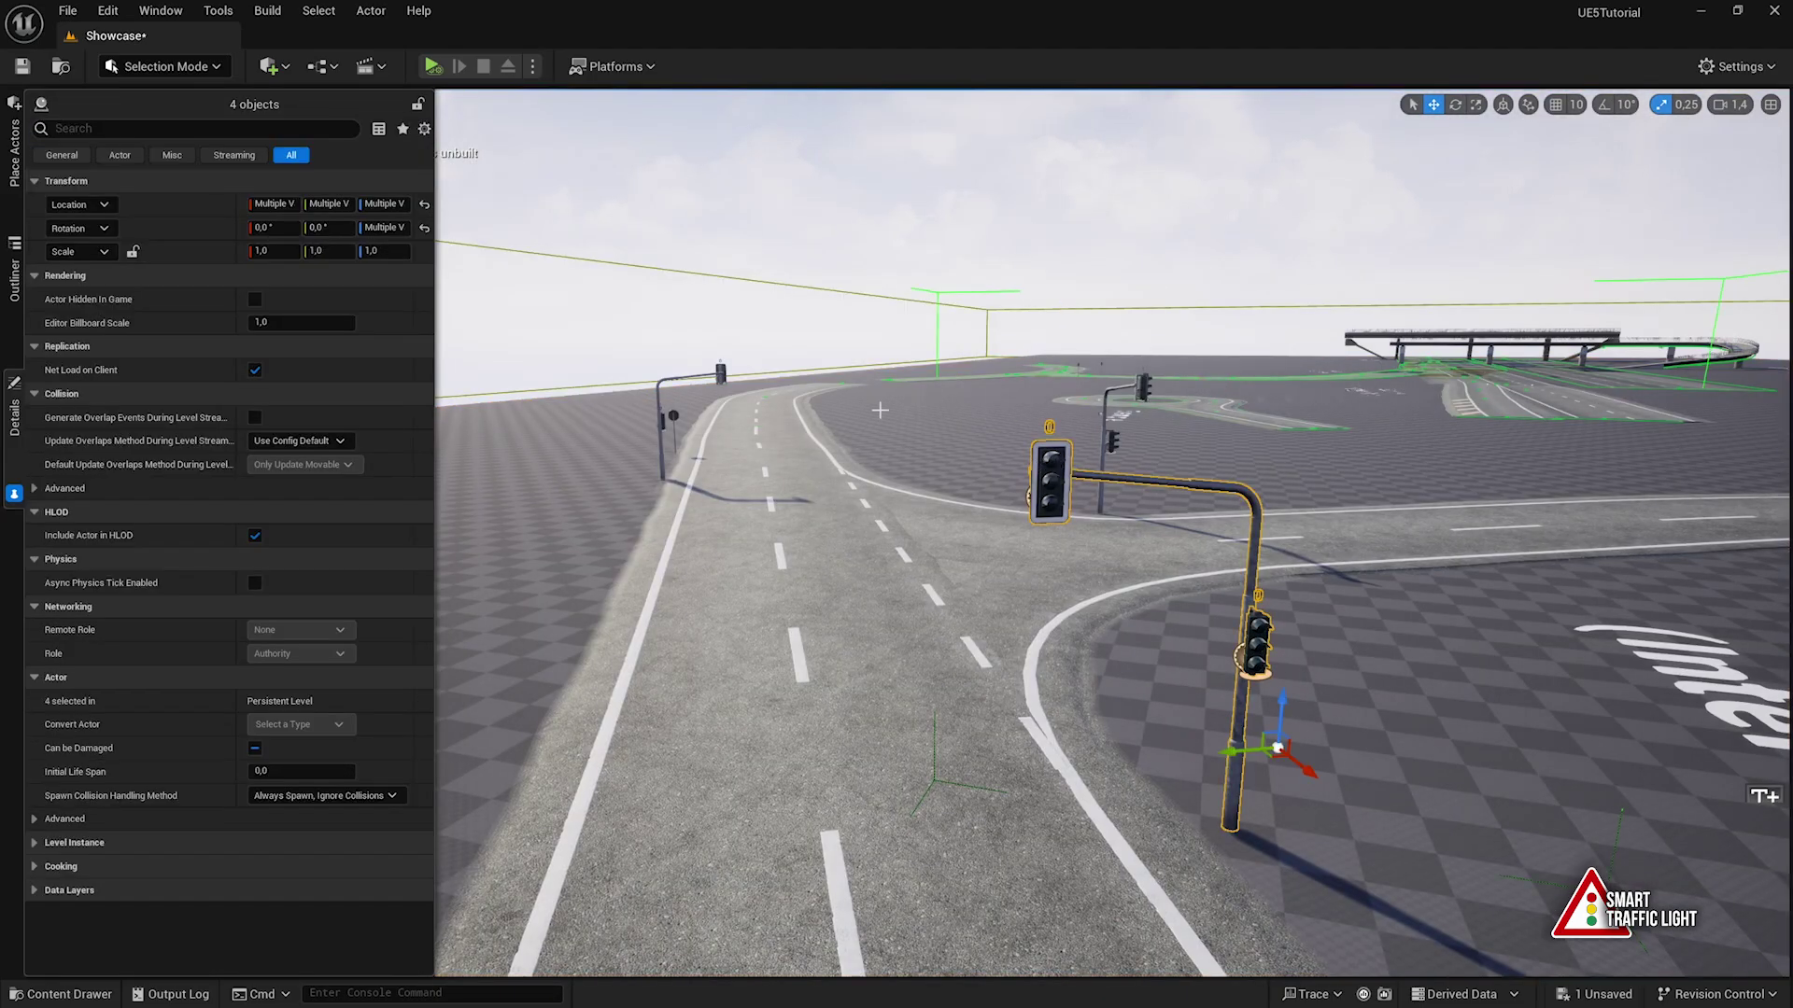
click(726, 366)
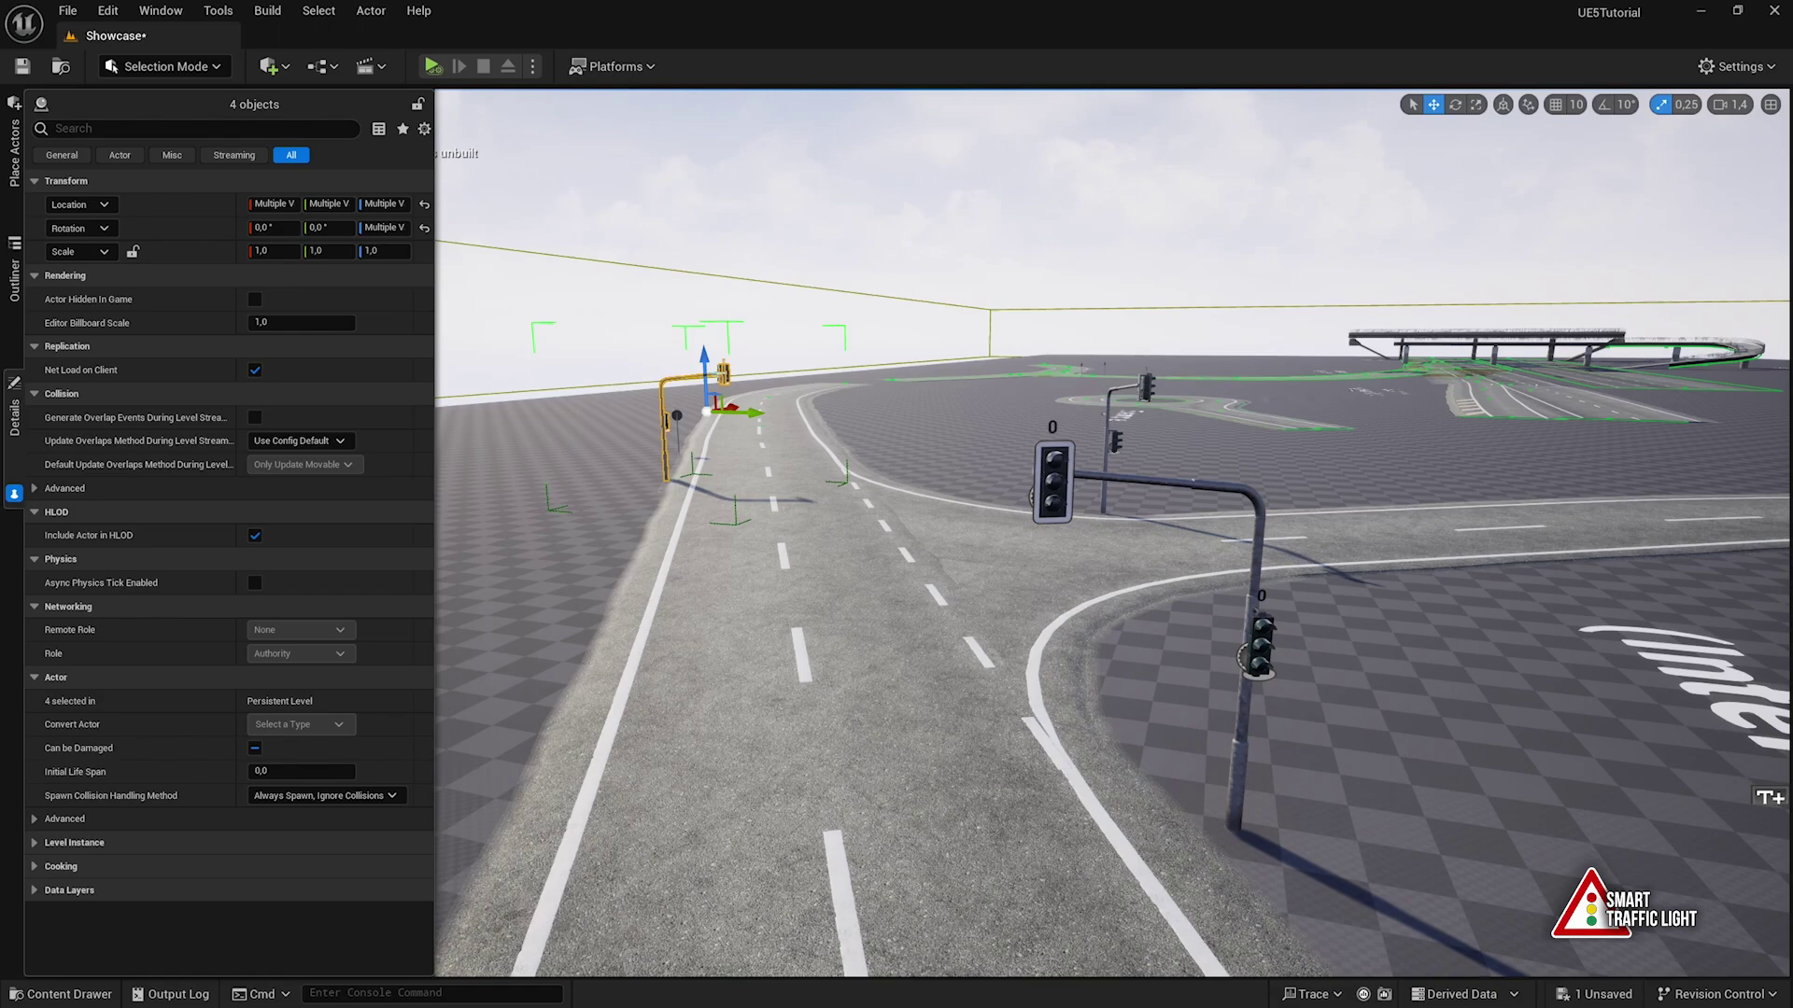
click(1148, 386)
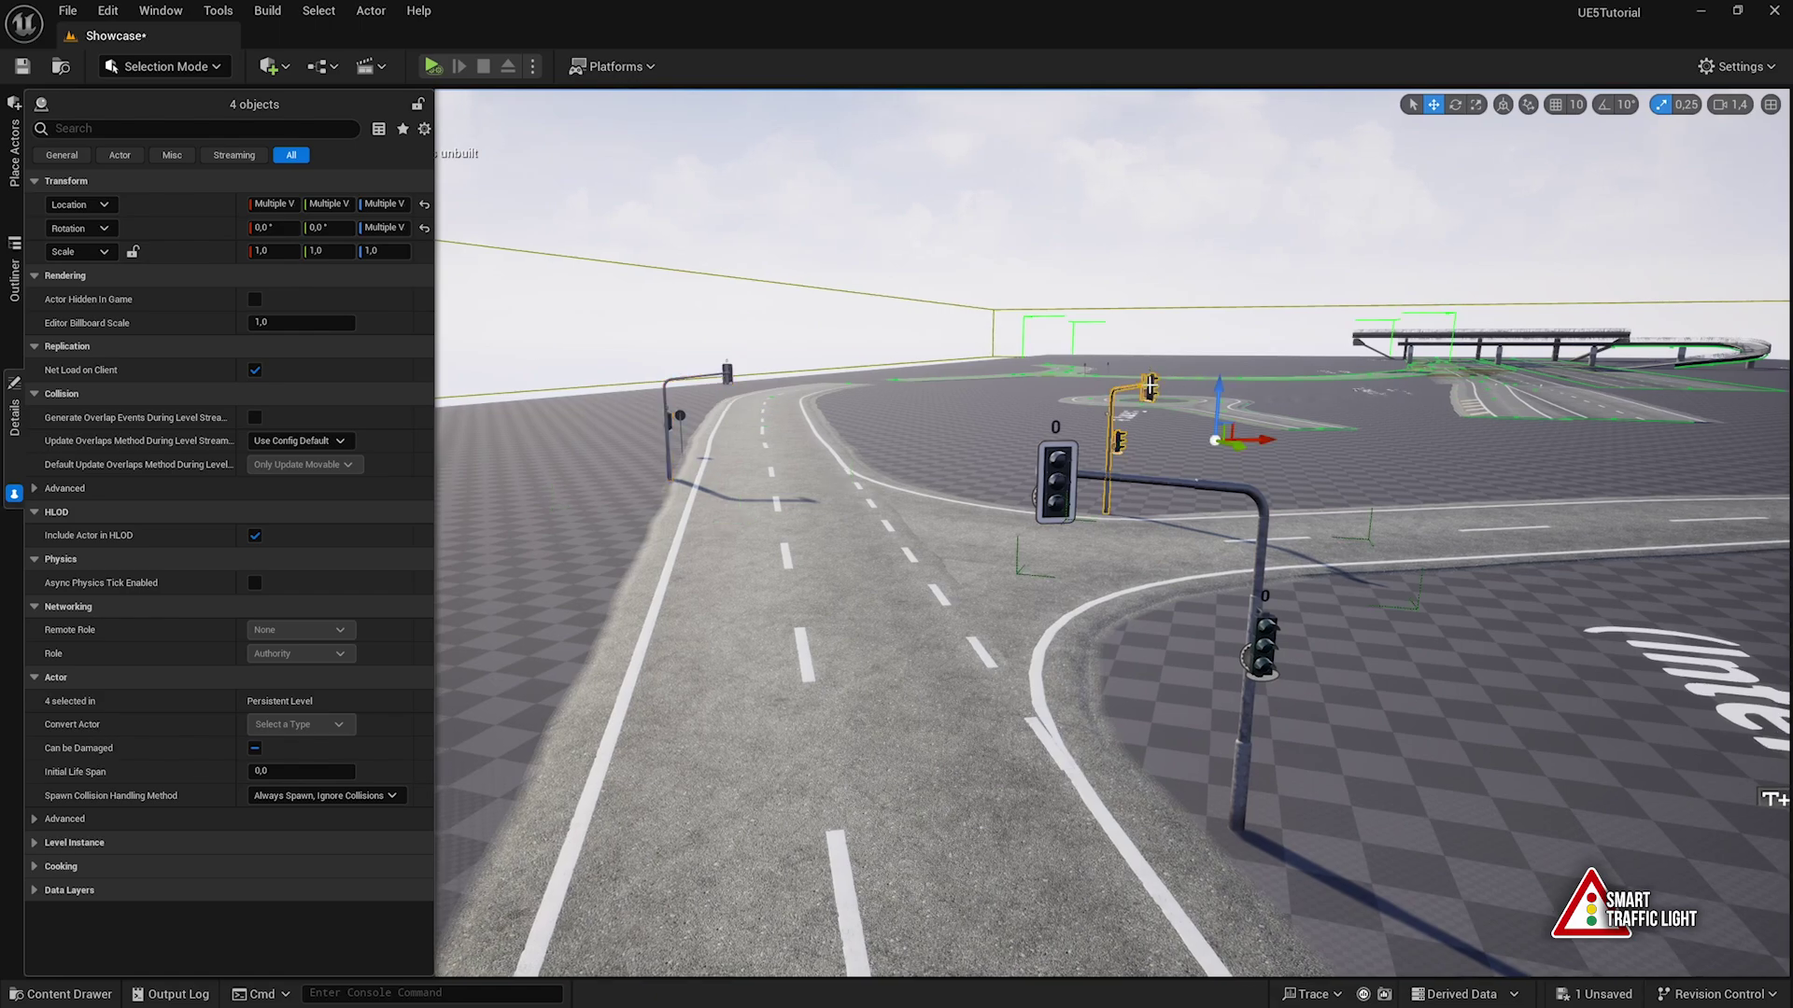
click(1149, 383)
click(1148, 385)
click(1145, 381)
key(w)
right_drag(1145, 381, 1018, 322)
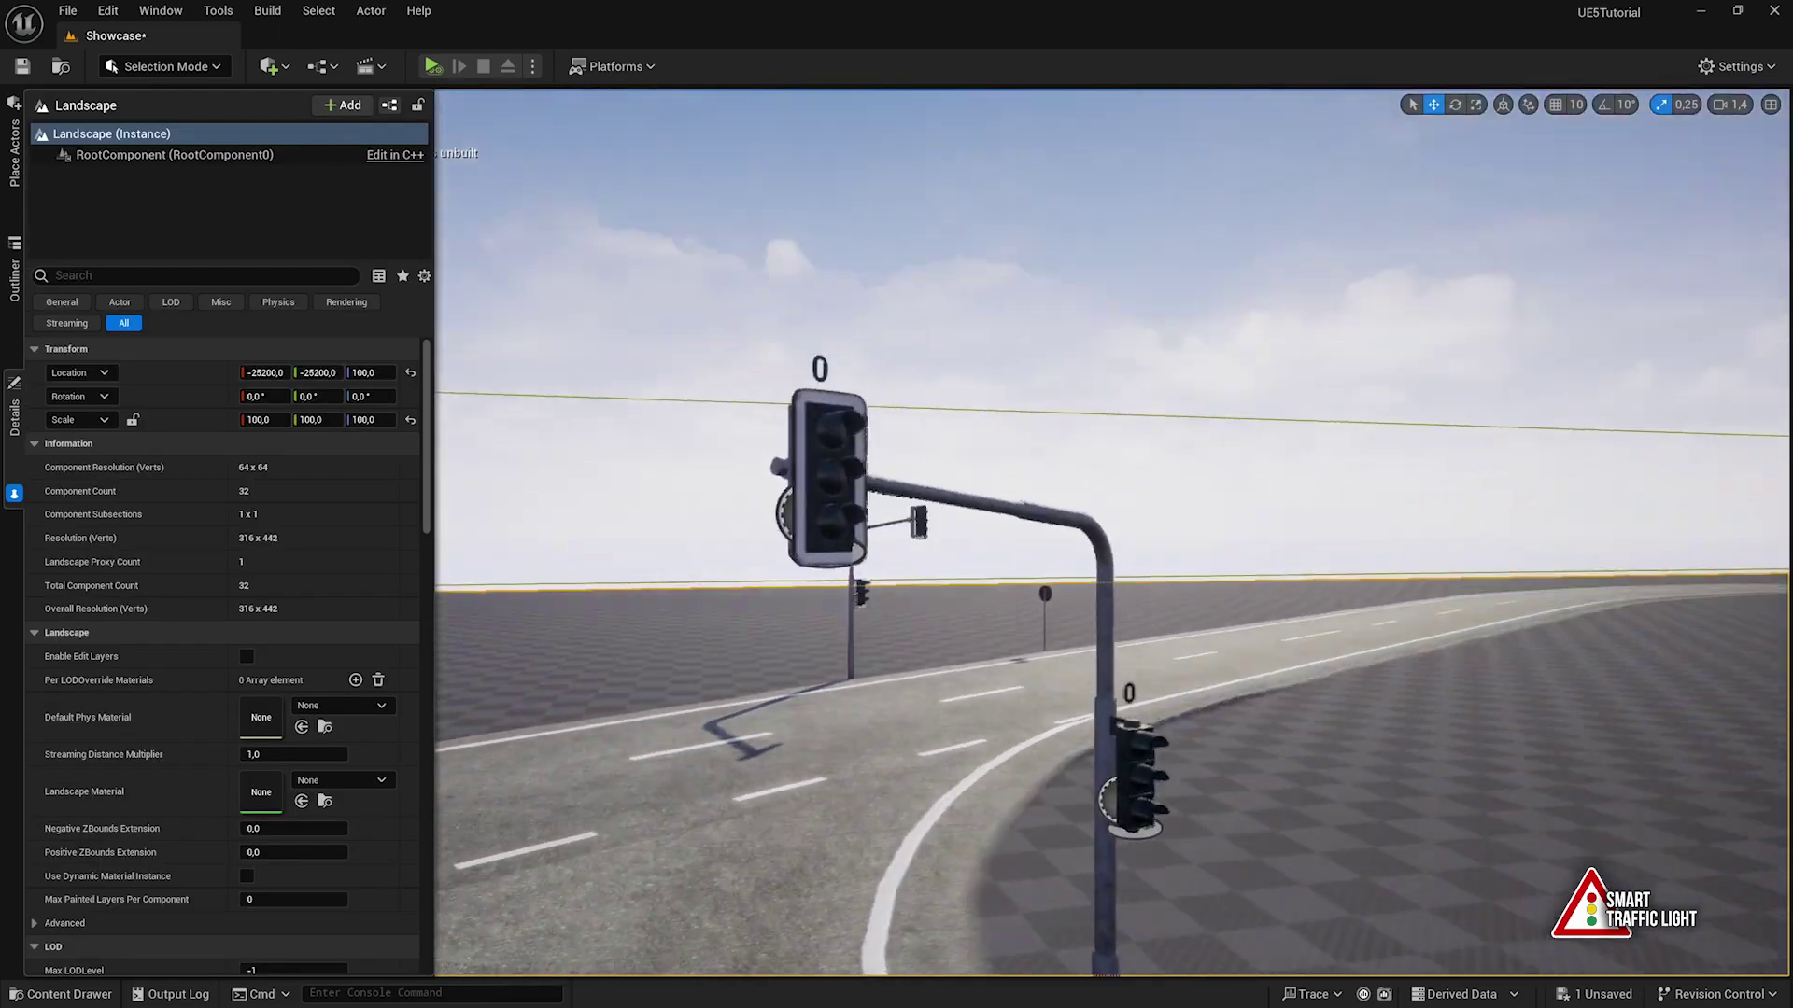
Set the Traffic Light ID Group of both lights on the side road's pole to 1
right_drag(1027, 387, 755, 440)
click(755, 440)
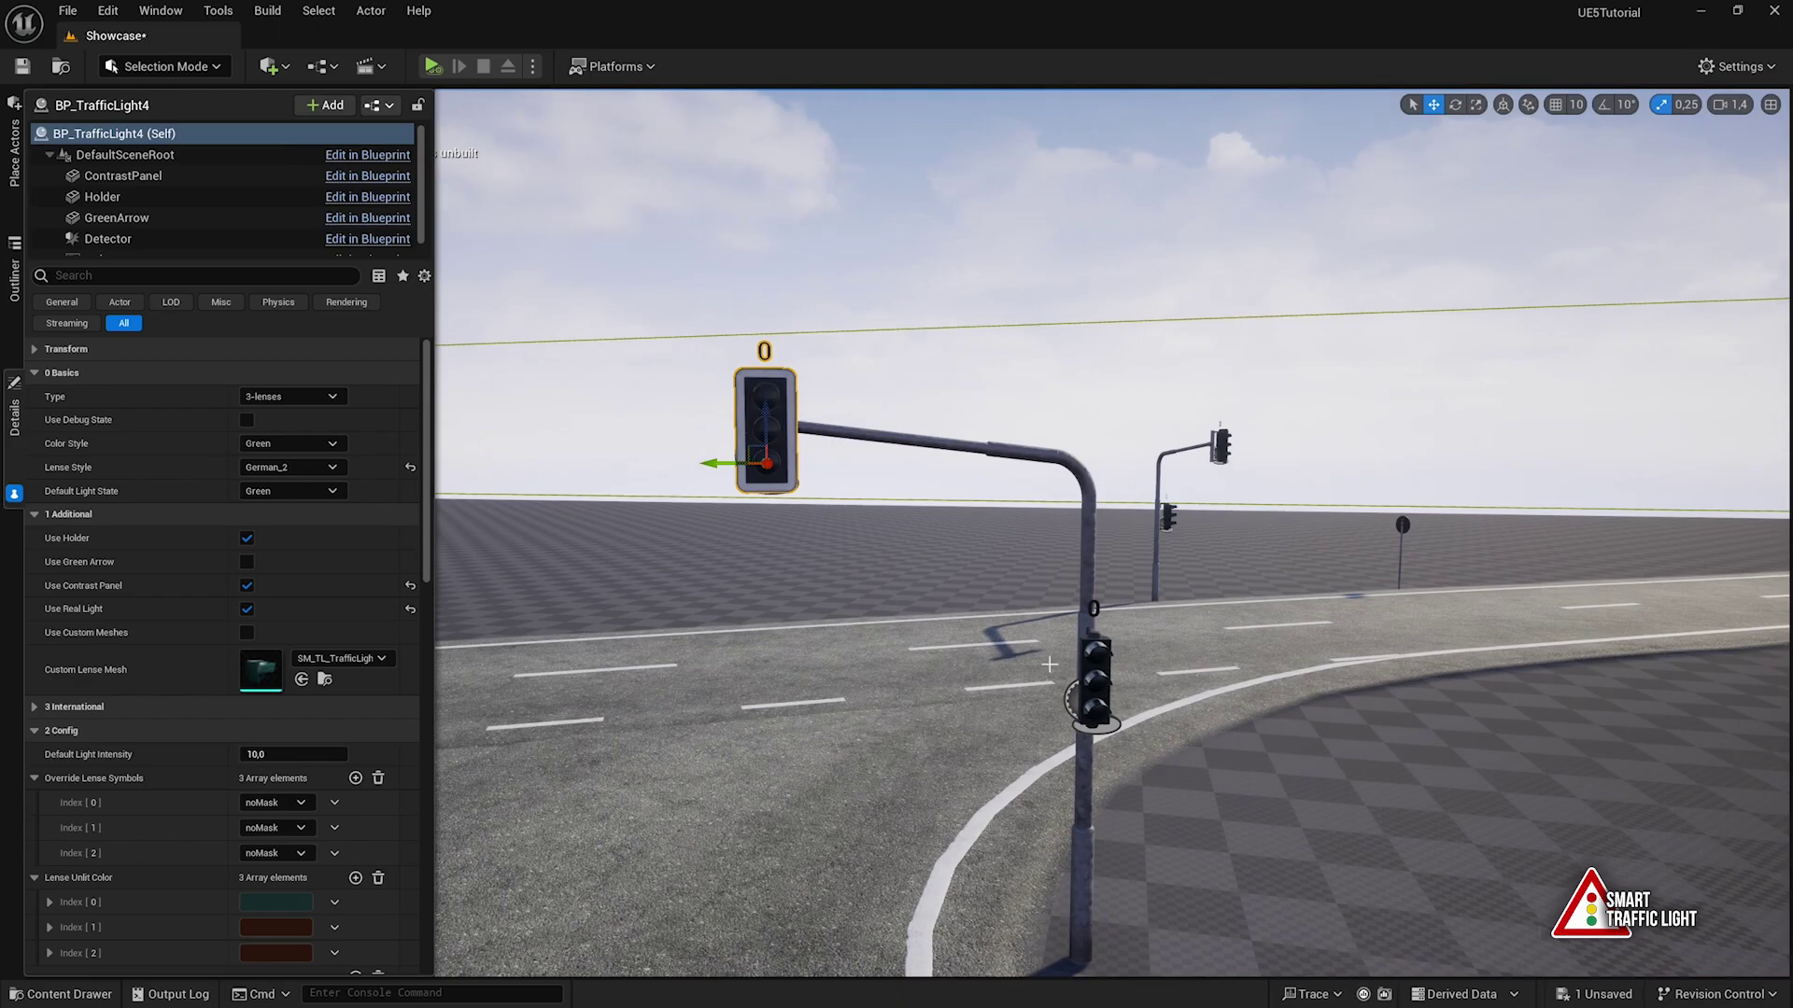
ctrl+click(1100, 674)
scroll(327, 373, down, 5)
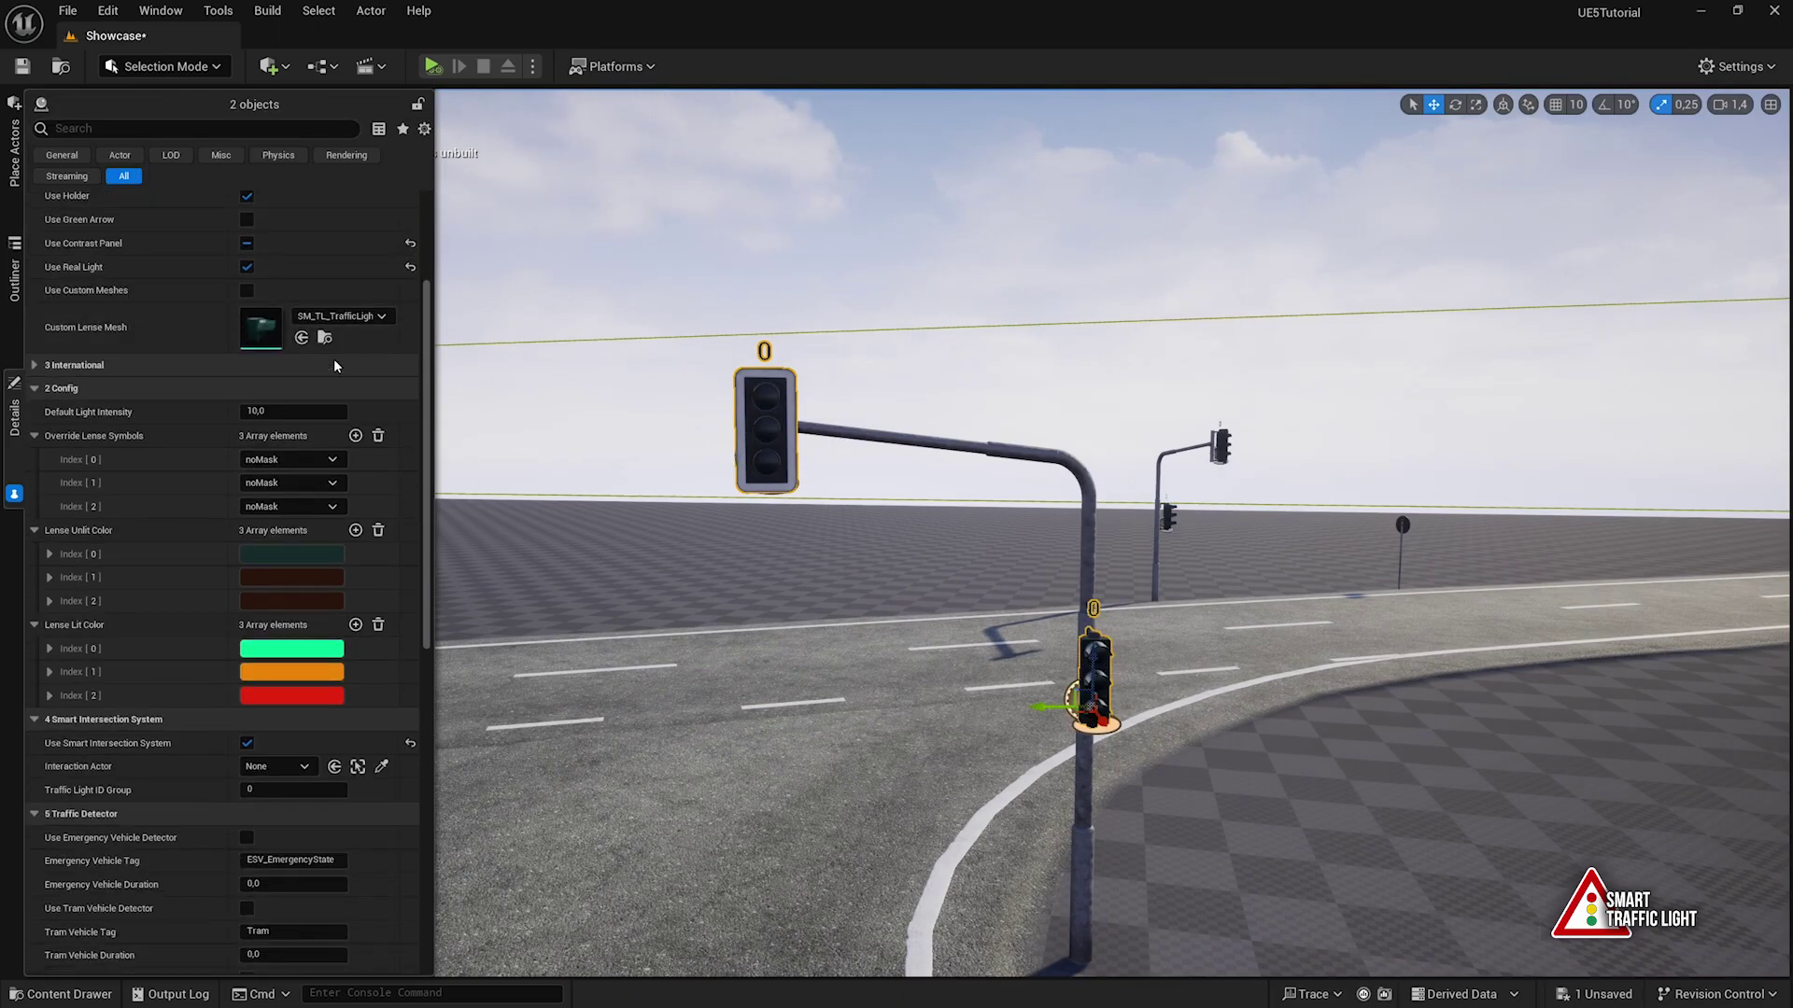
scroll(335, 366, down, 3)
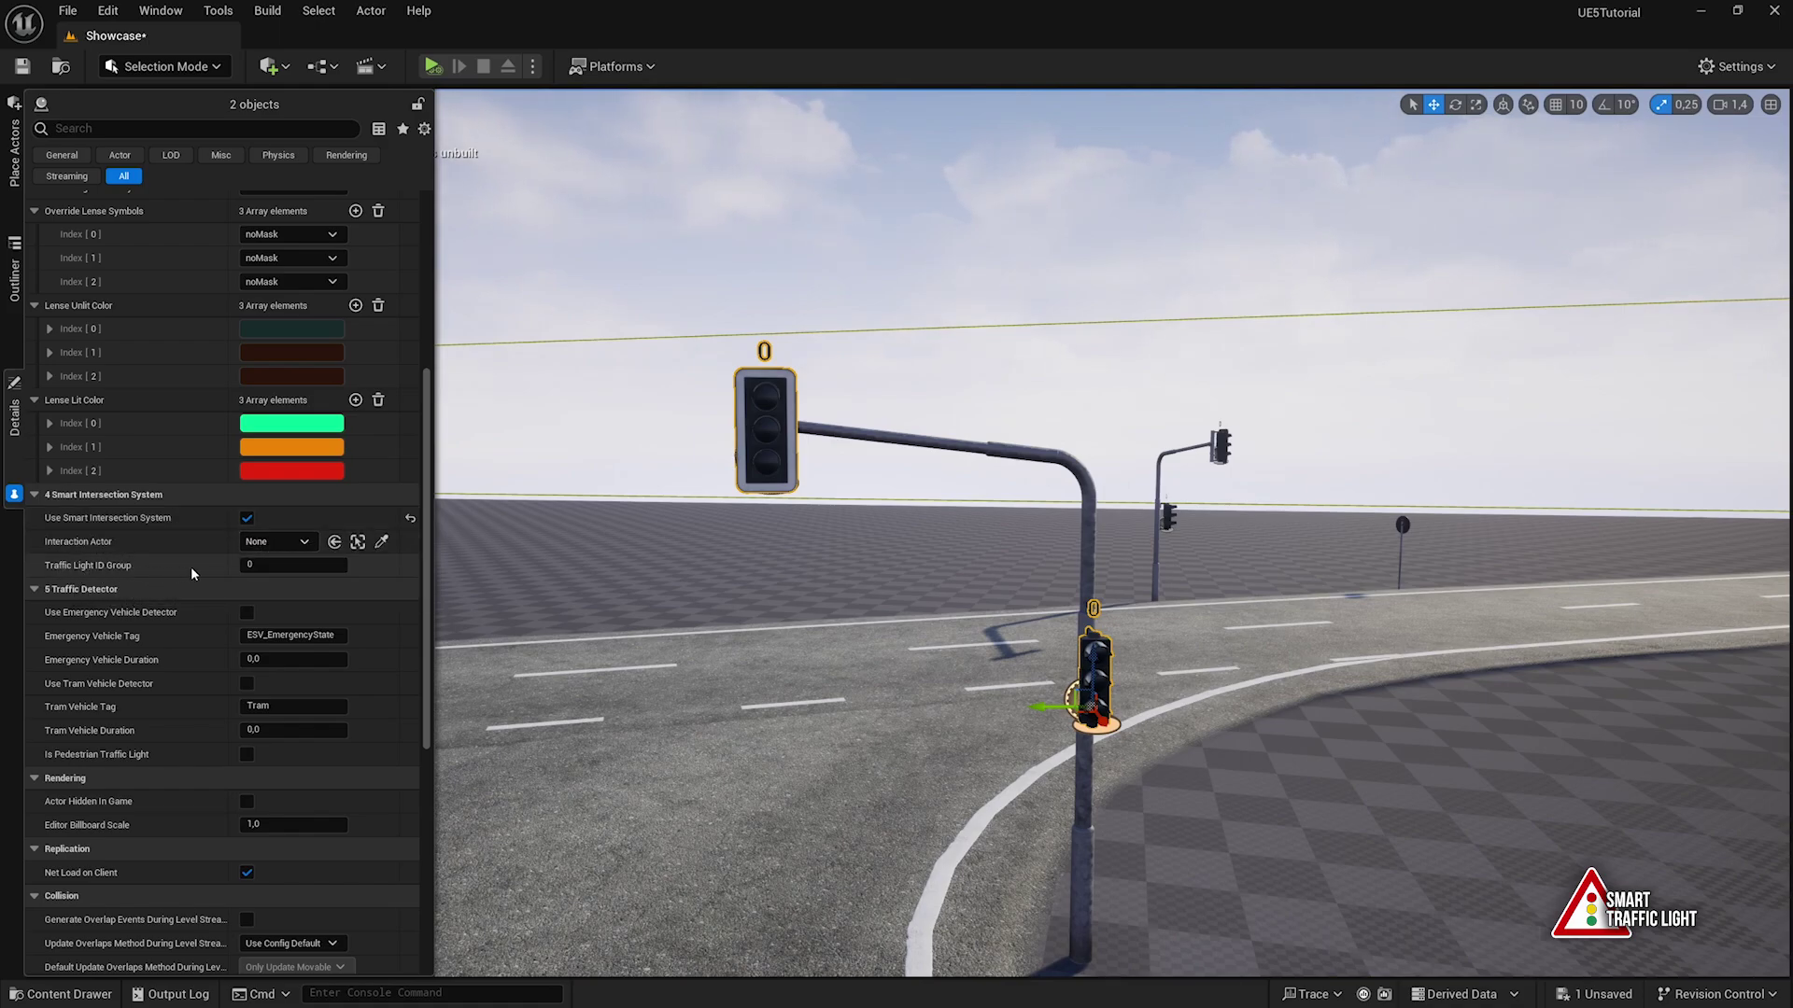
click(271, 563)
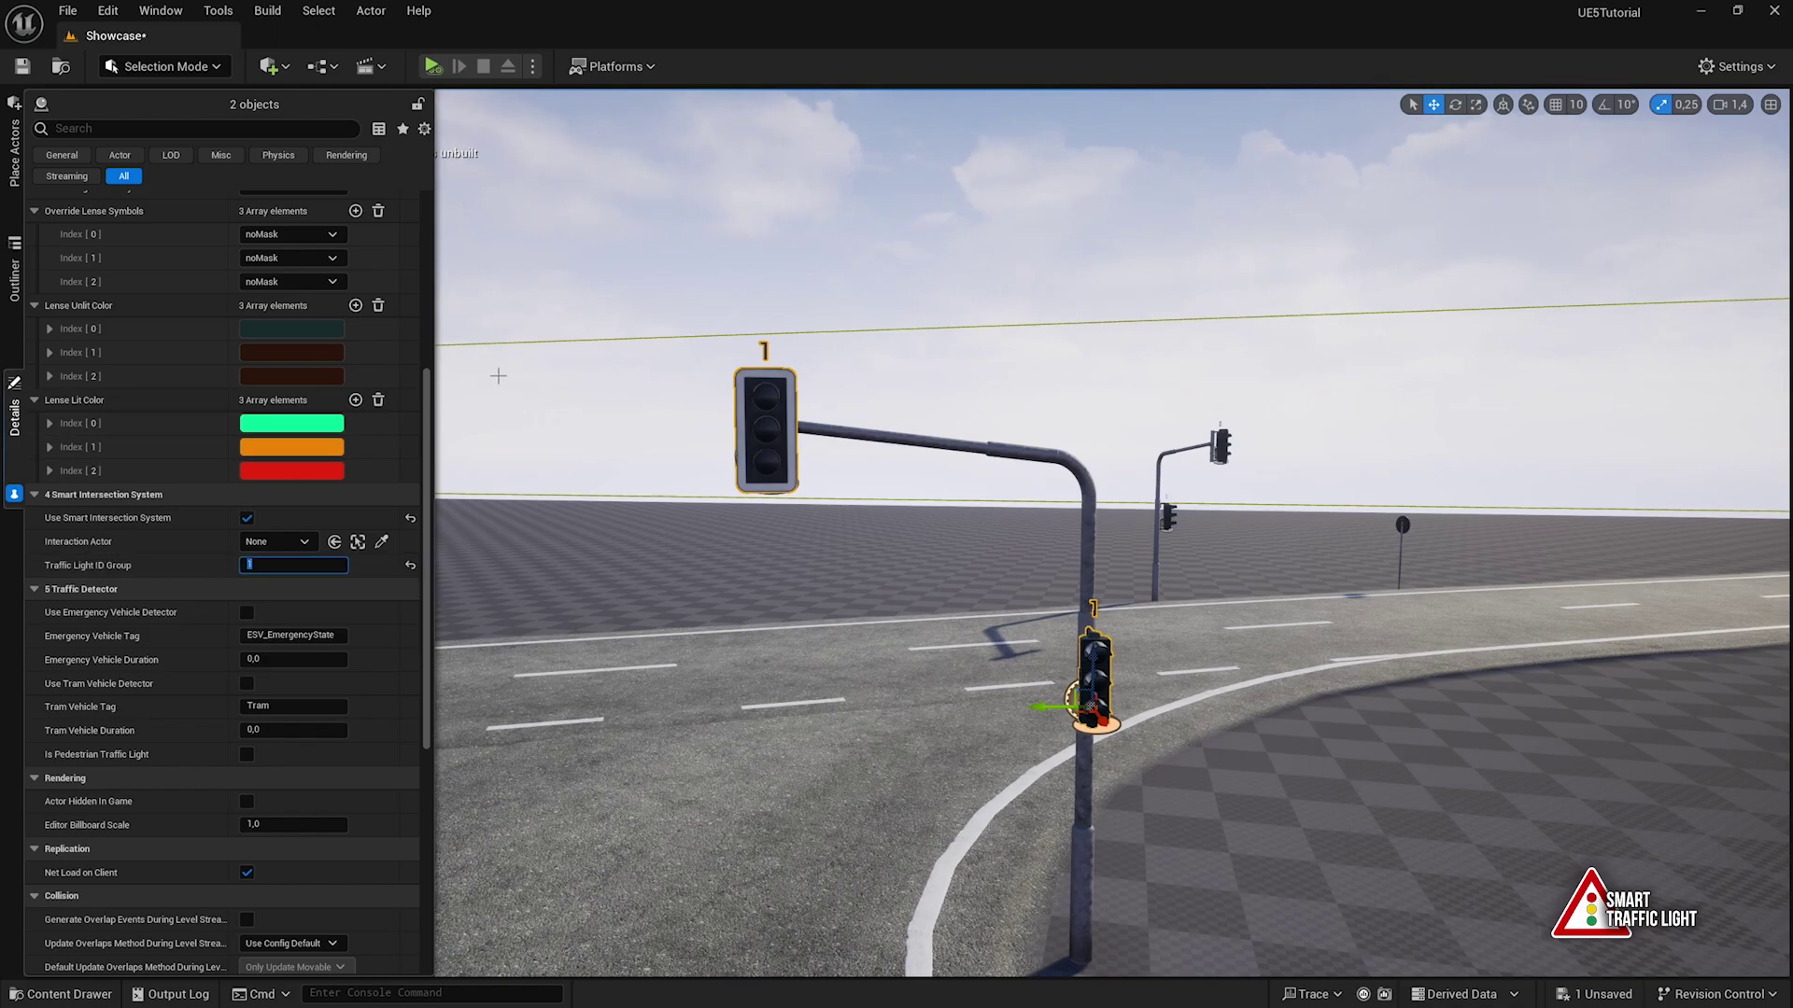
click(815, 362)
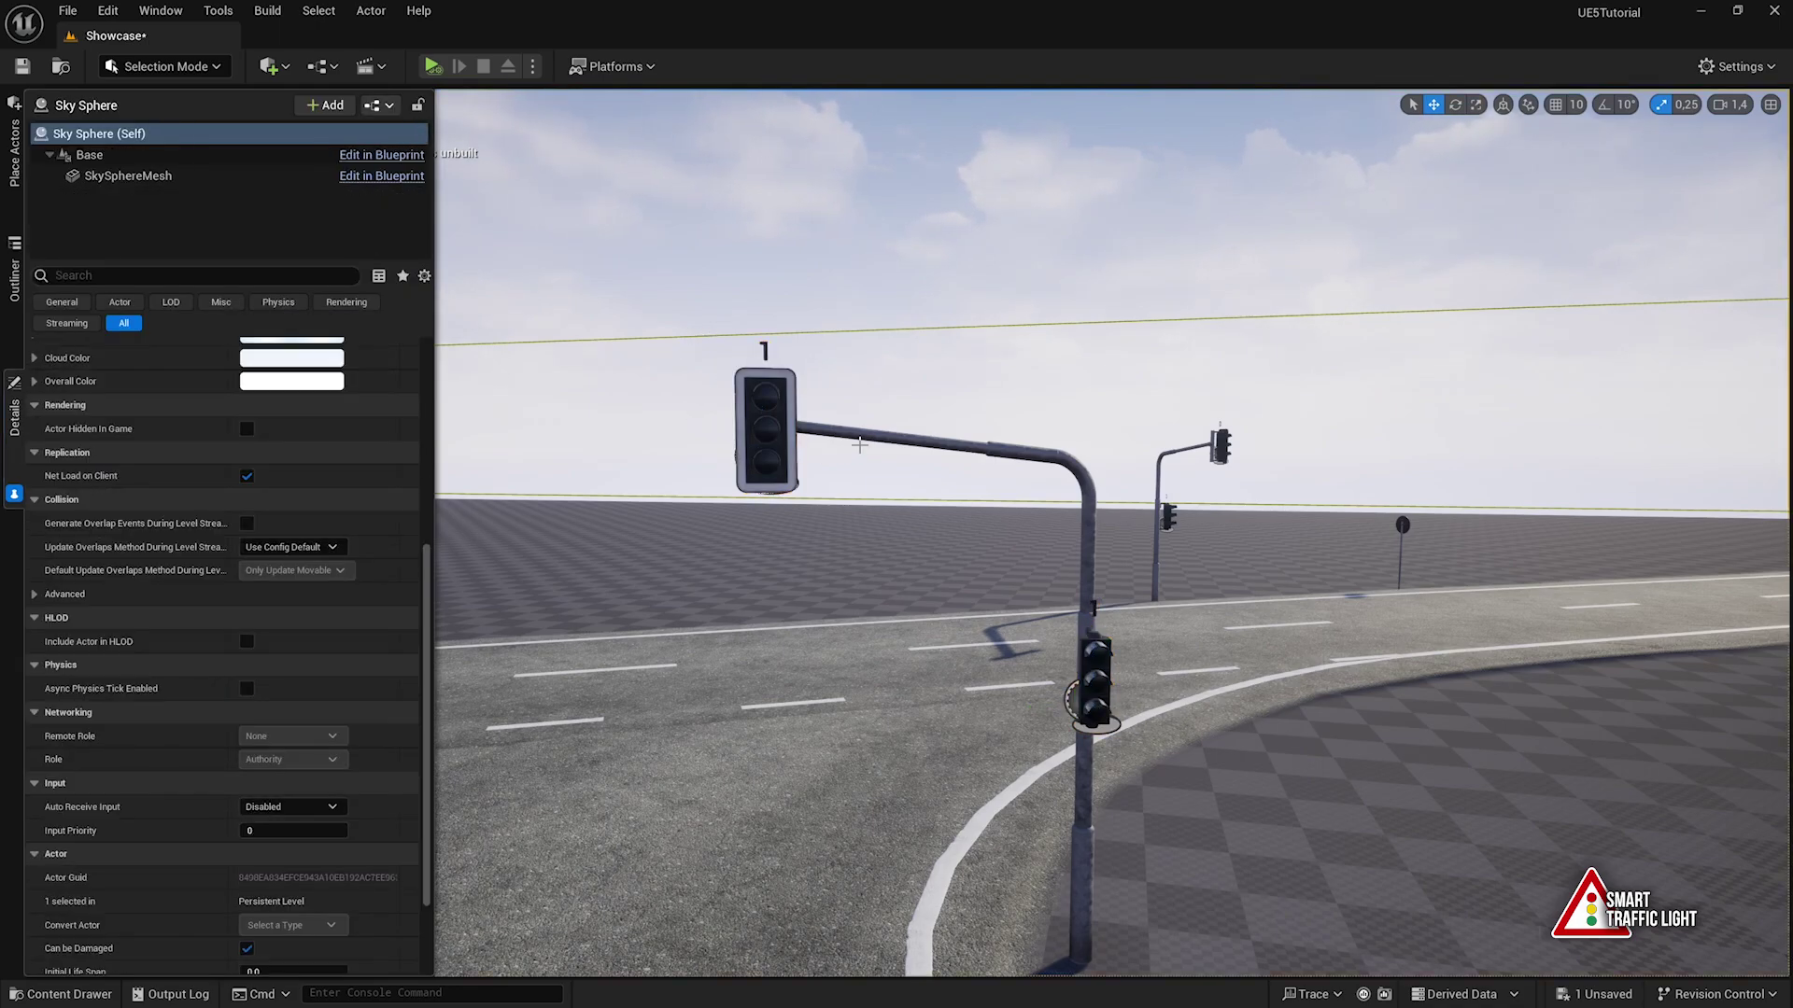
Inspect the two main-road traffic light groups up close, including the ID numbers above their lights
right_drag(838, 446, 728, 436)
click(810, 420)
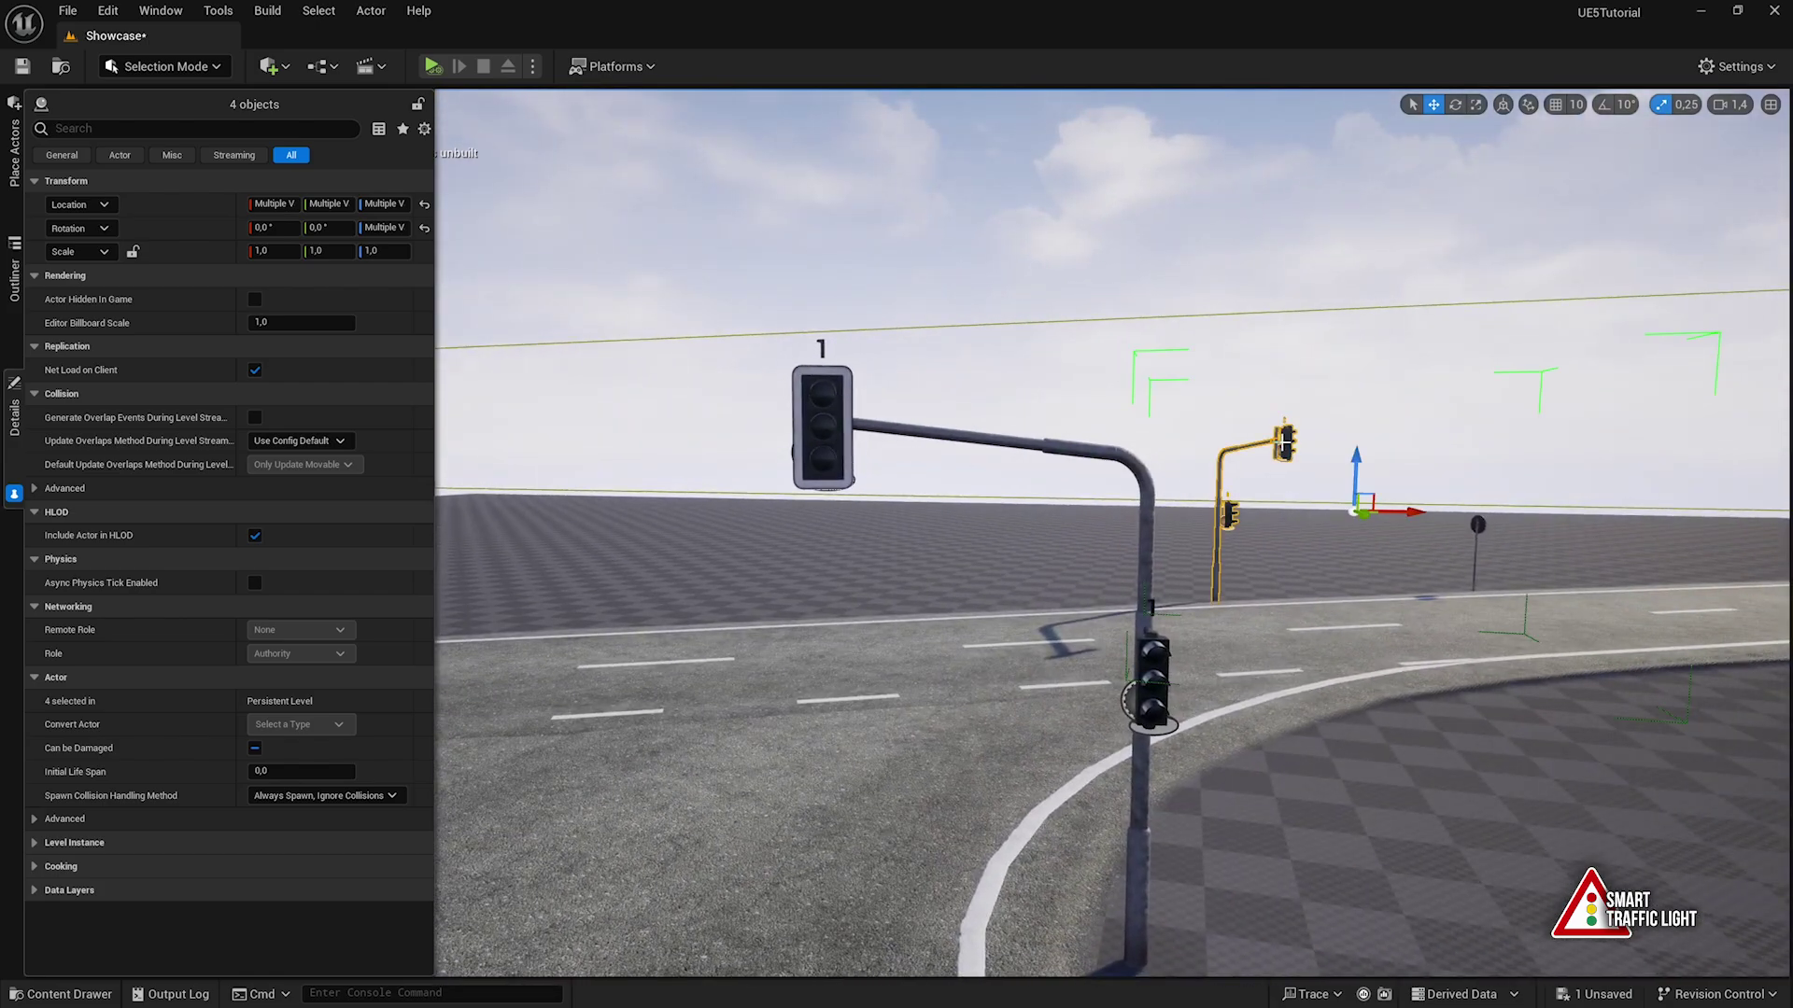
key(f)
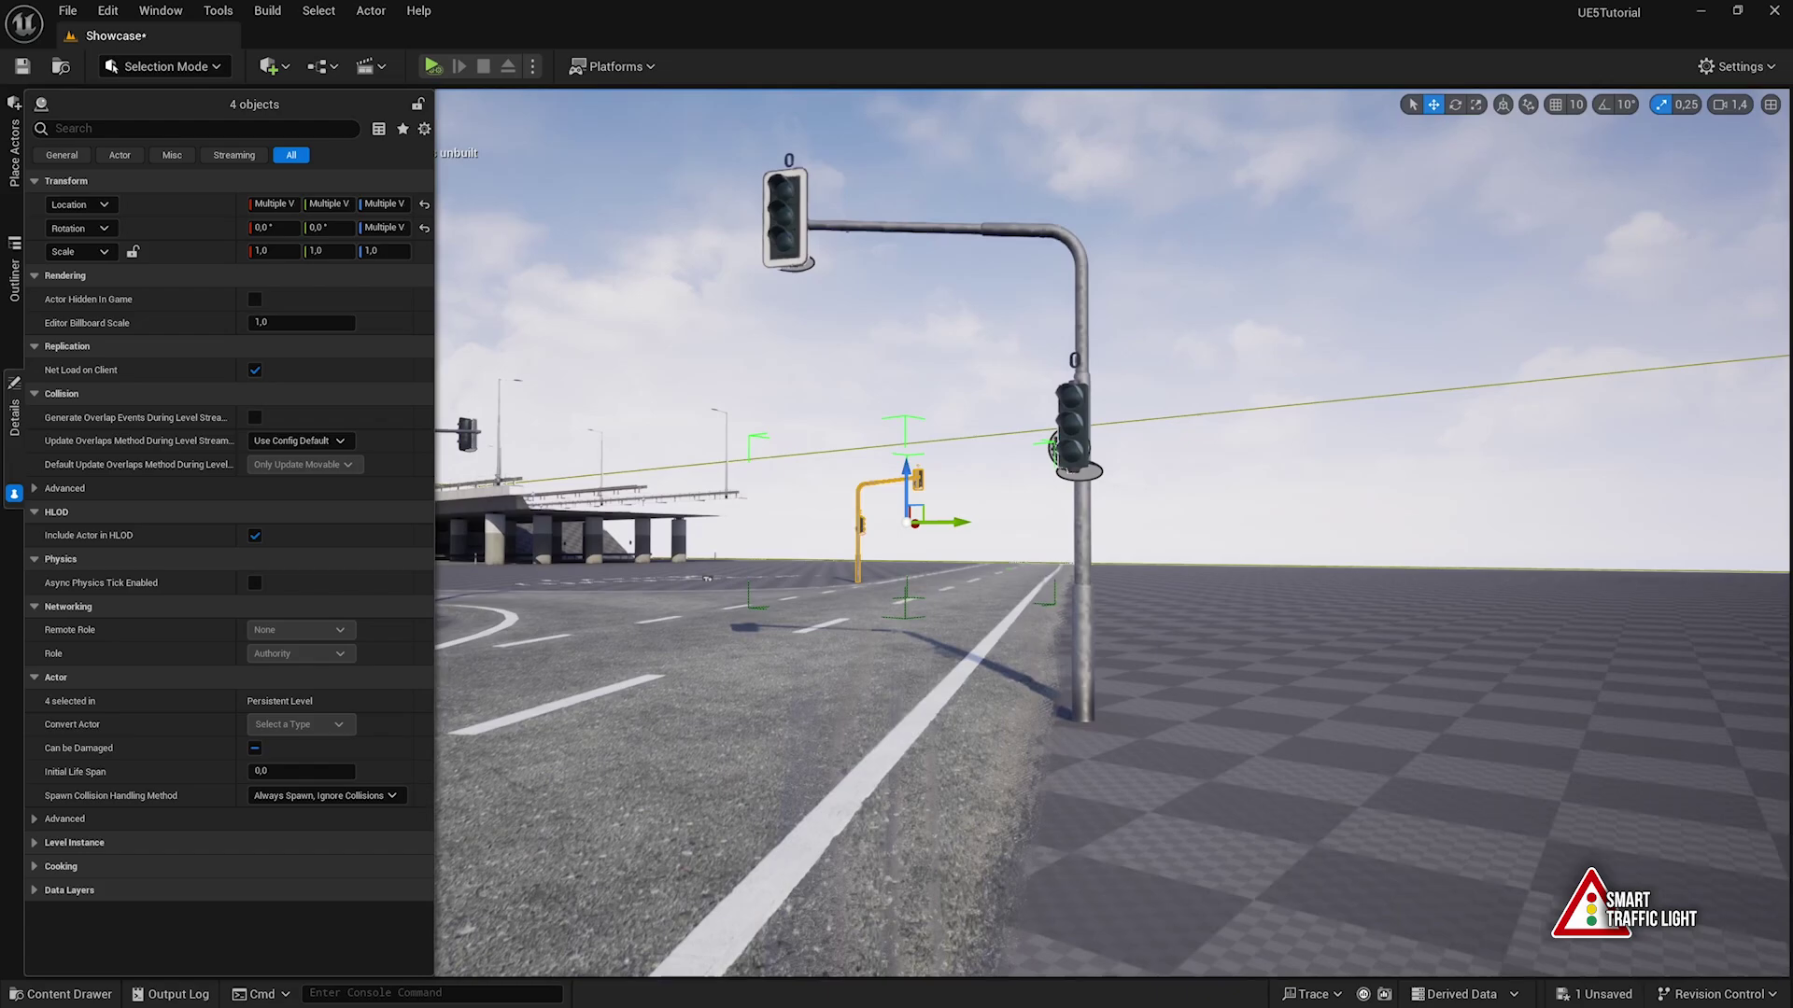
right_drag(884, 494, 880, 481)
key(e)
click(848, 384)
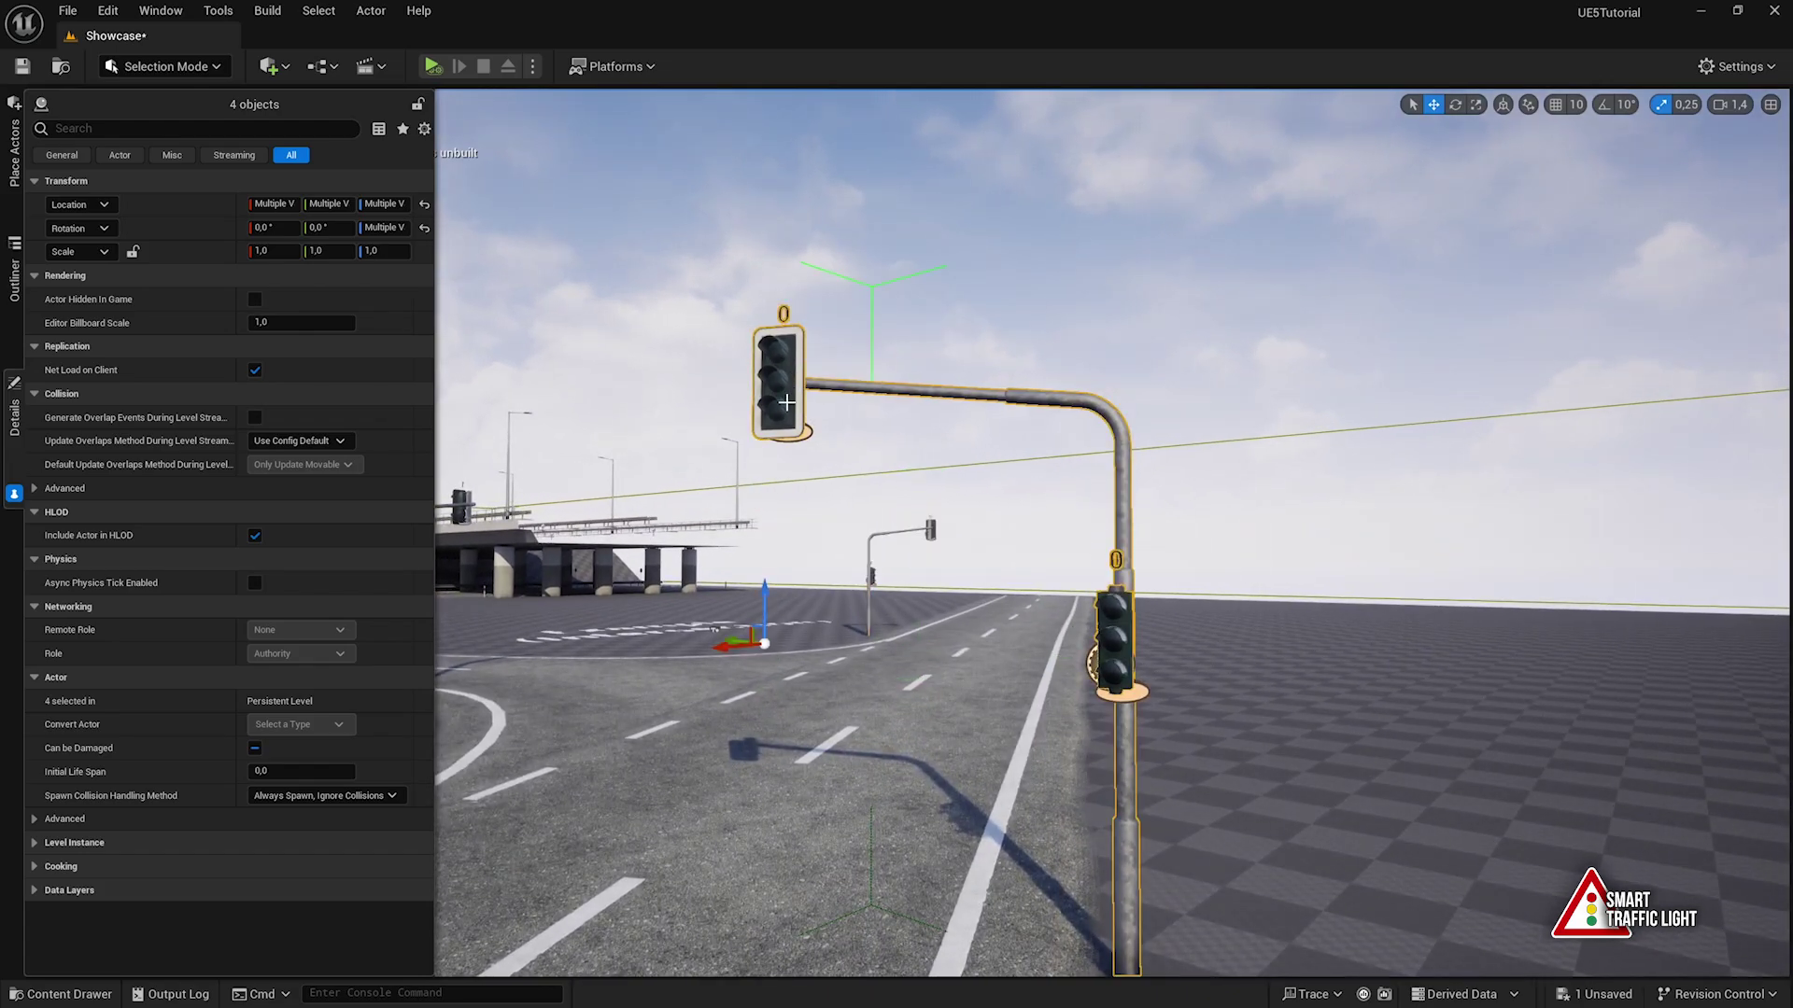
click(827, 528)
key(s)
scroll(837, 597, up, 1)
right_drag(828, 529, 794, 612)
Select the two opposing main-road groups alternately to compare them with the side road's pole
key(ctrl+z)
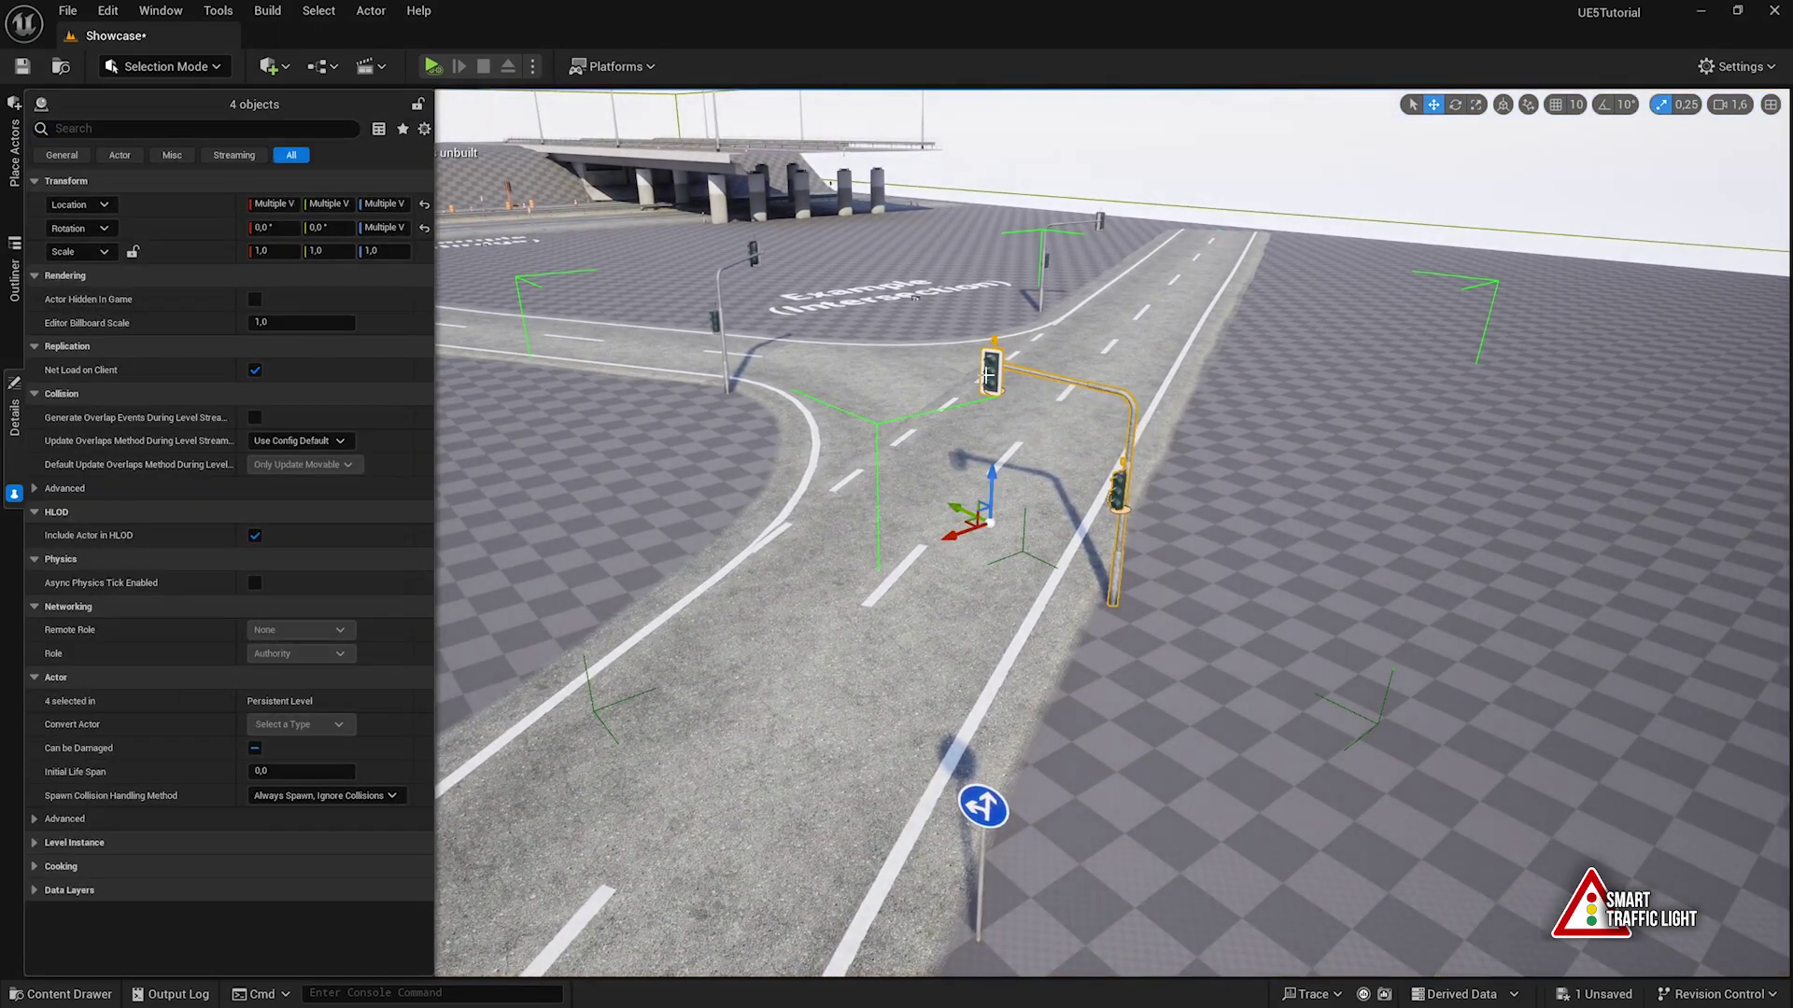
key(ctrl+z)
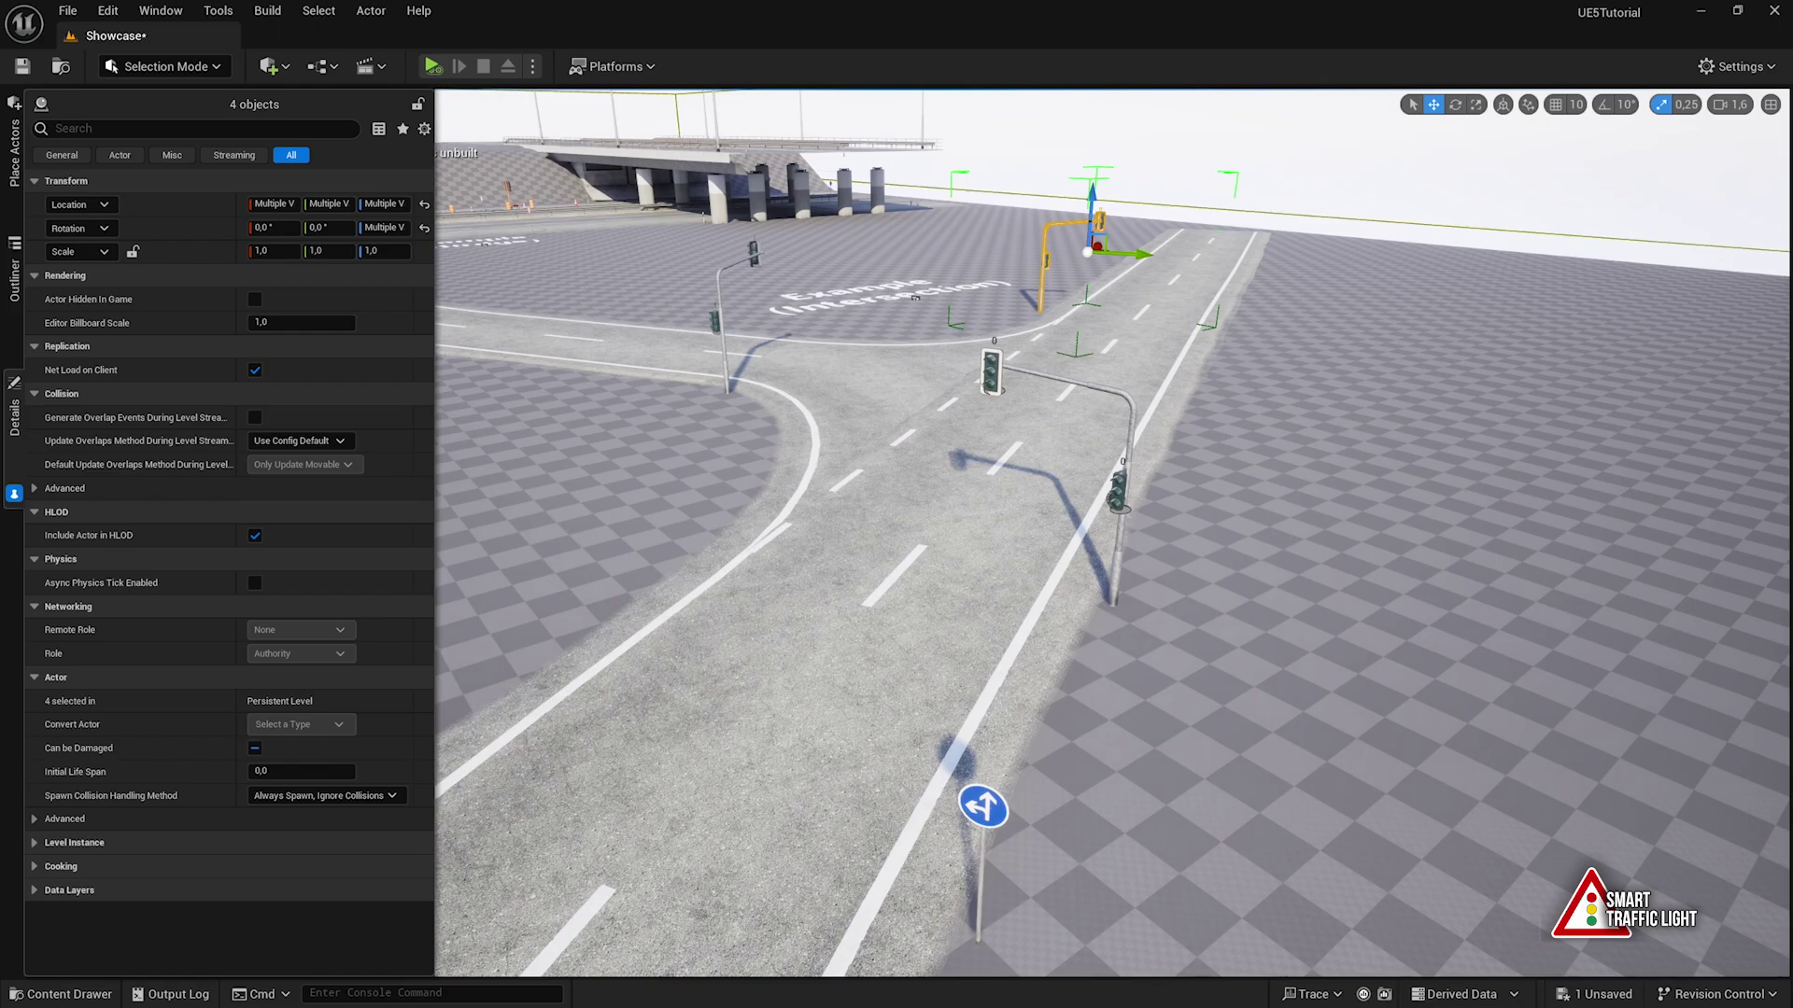
click(987, 364)
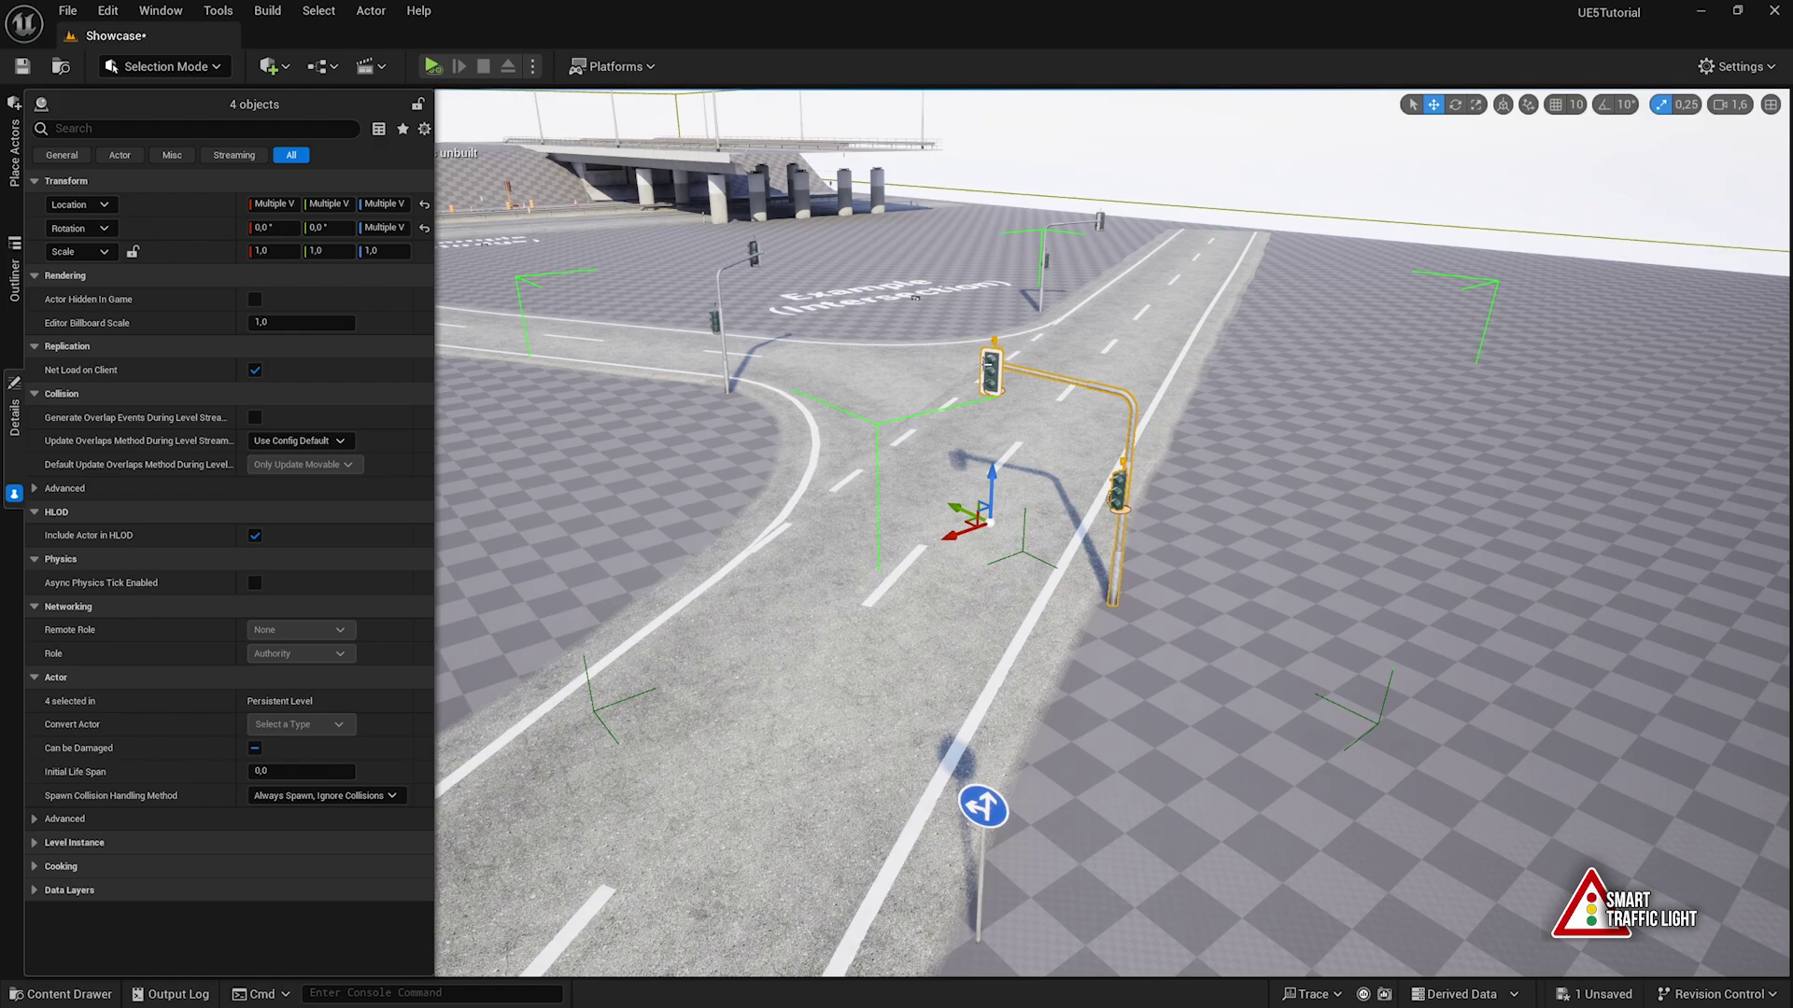
click(744, 454)
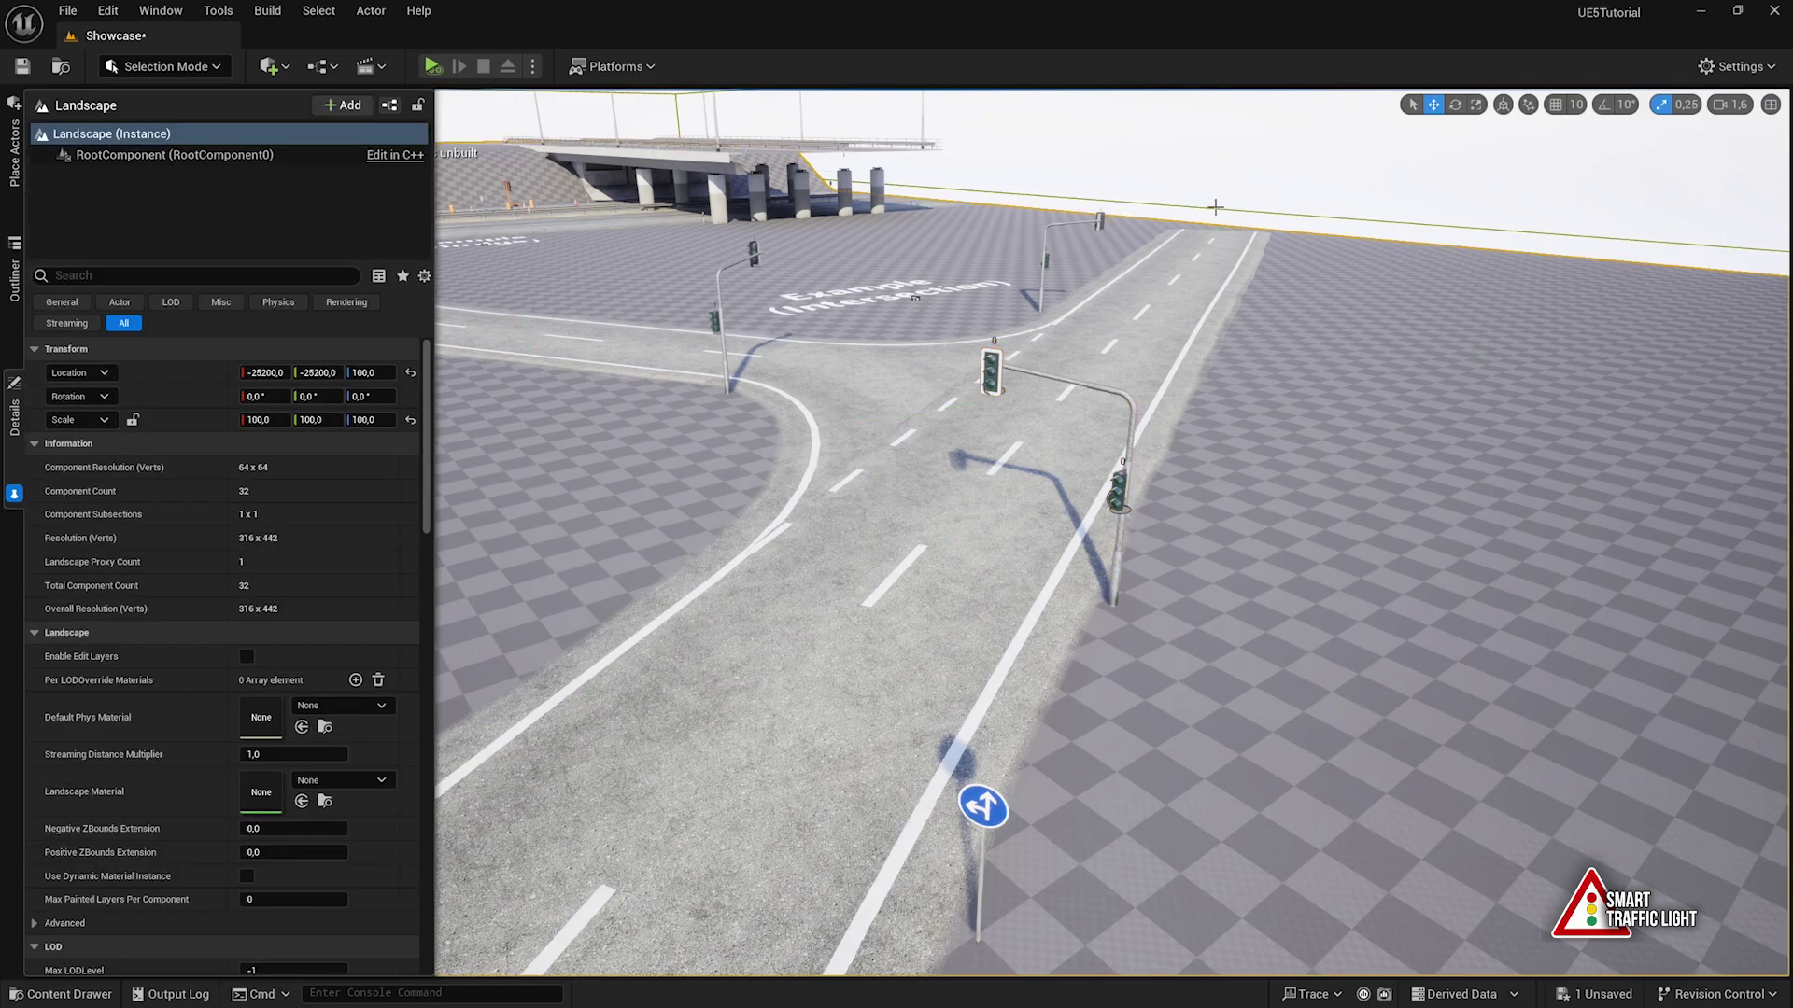
right_drag(1062, 383, 1062, 331)
key(w)
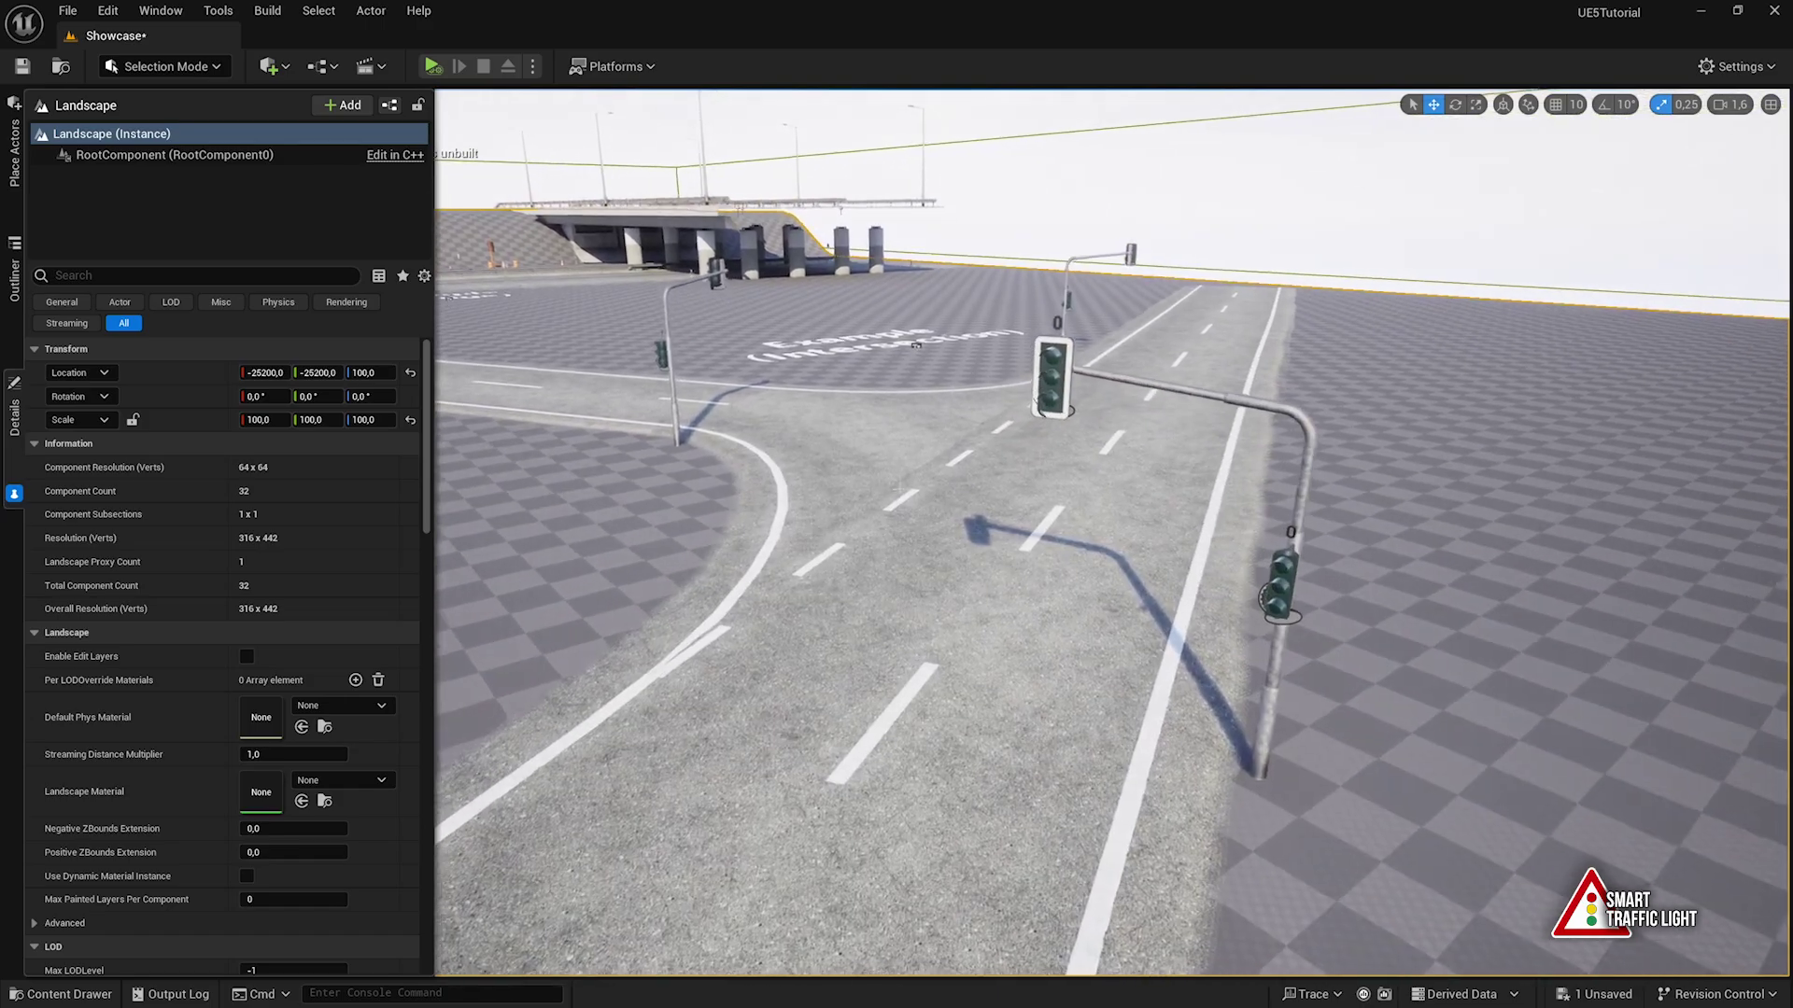
click(1061, 366)
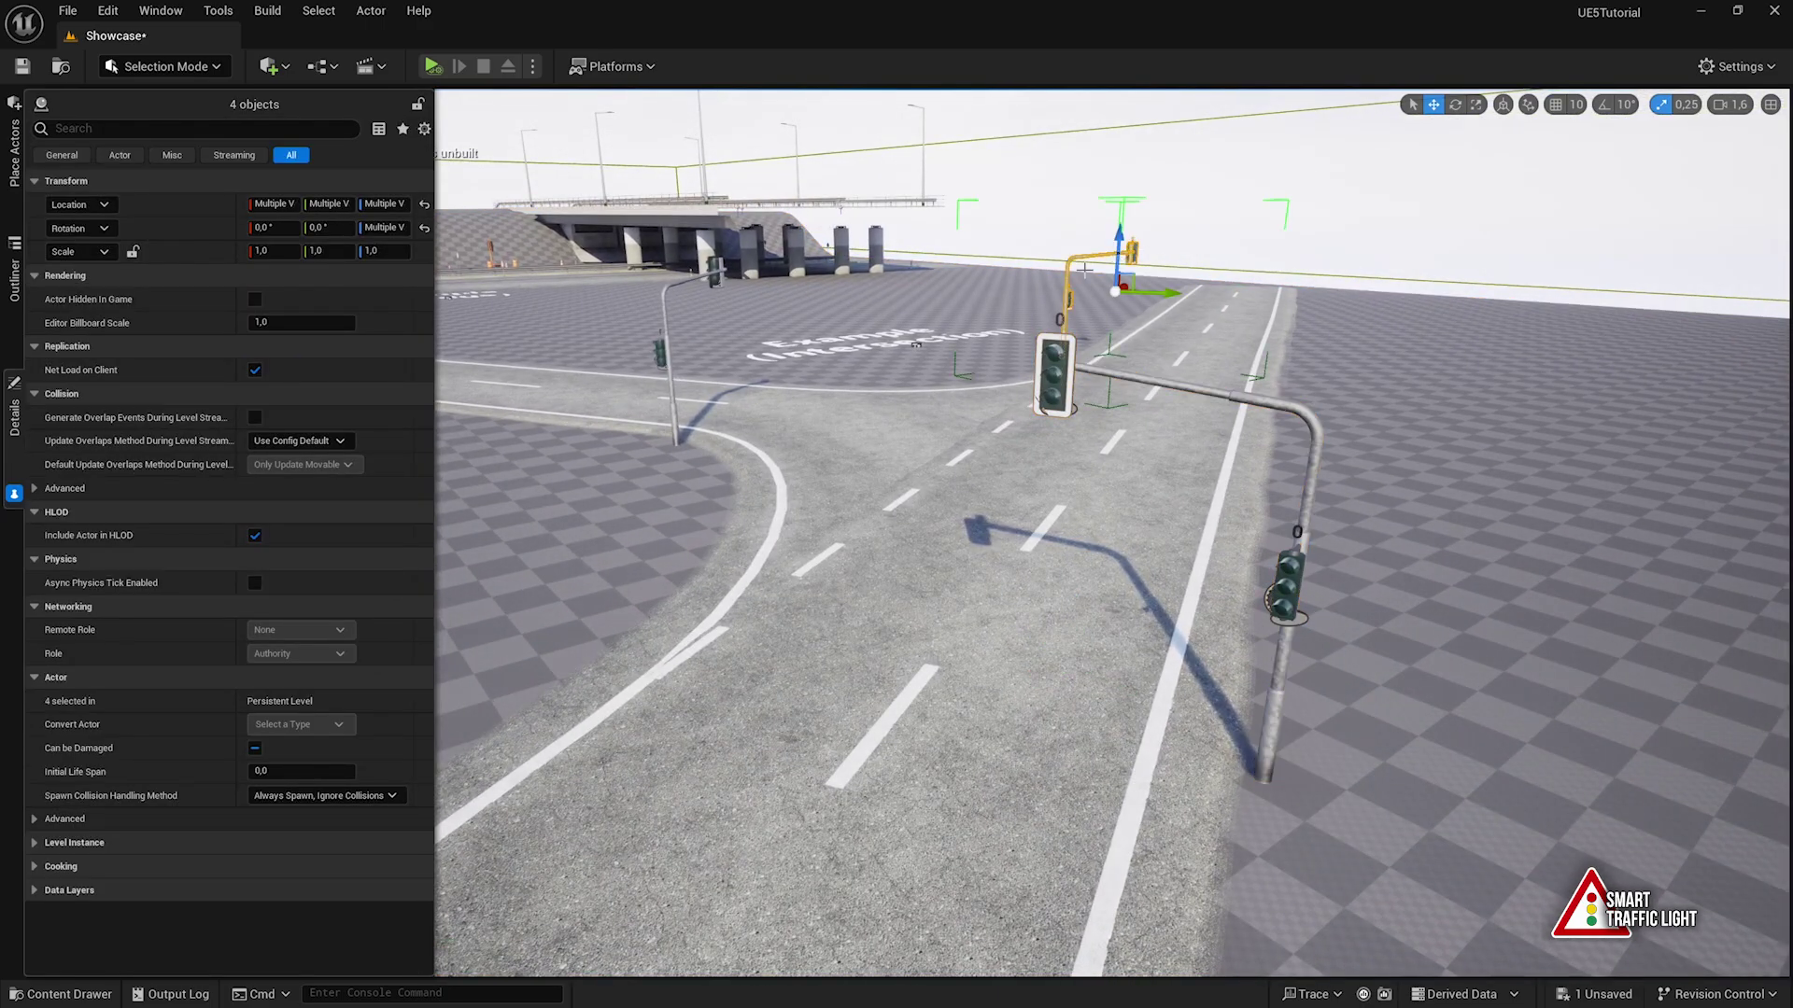
click(712, 268)
key(w)
right_drag(617, 428, 934, 373)
click(1269, 586)
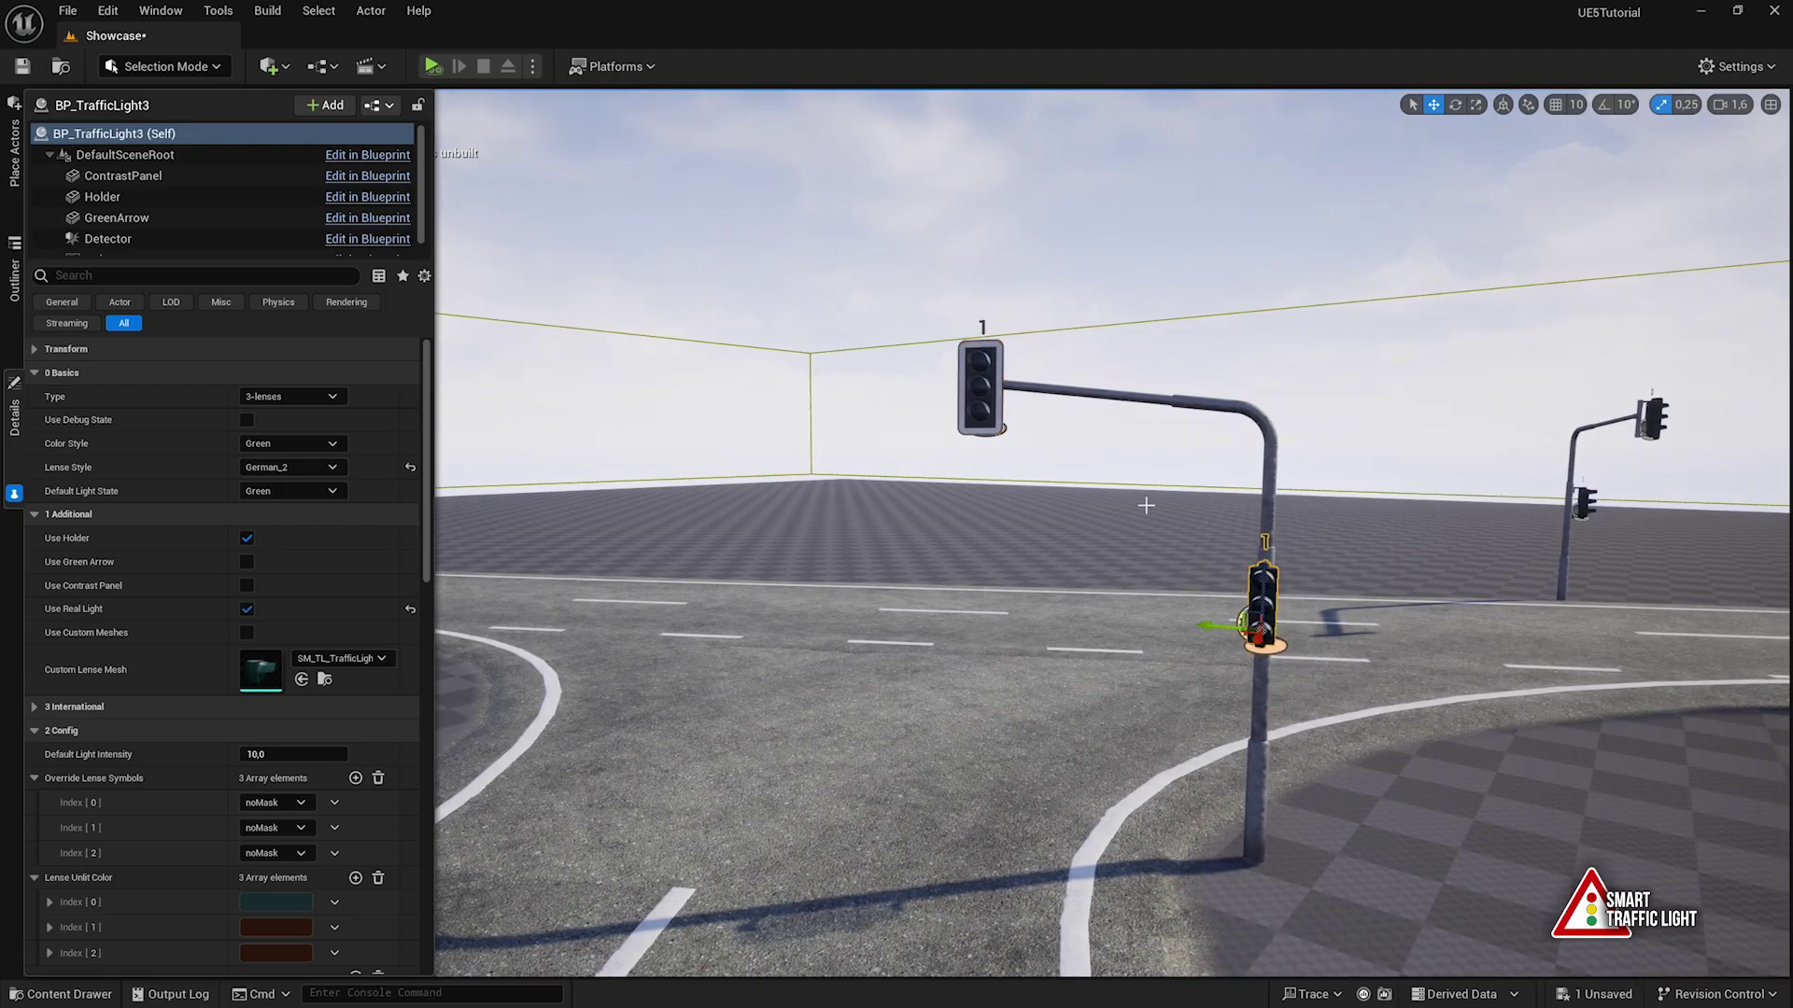
ctrl+click(984, 381)
click(1045, 440)
right_drag(981, 345, 1167, 401)
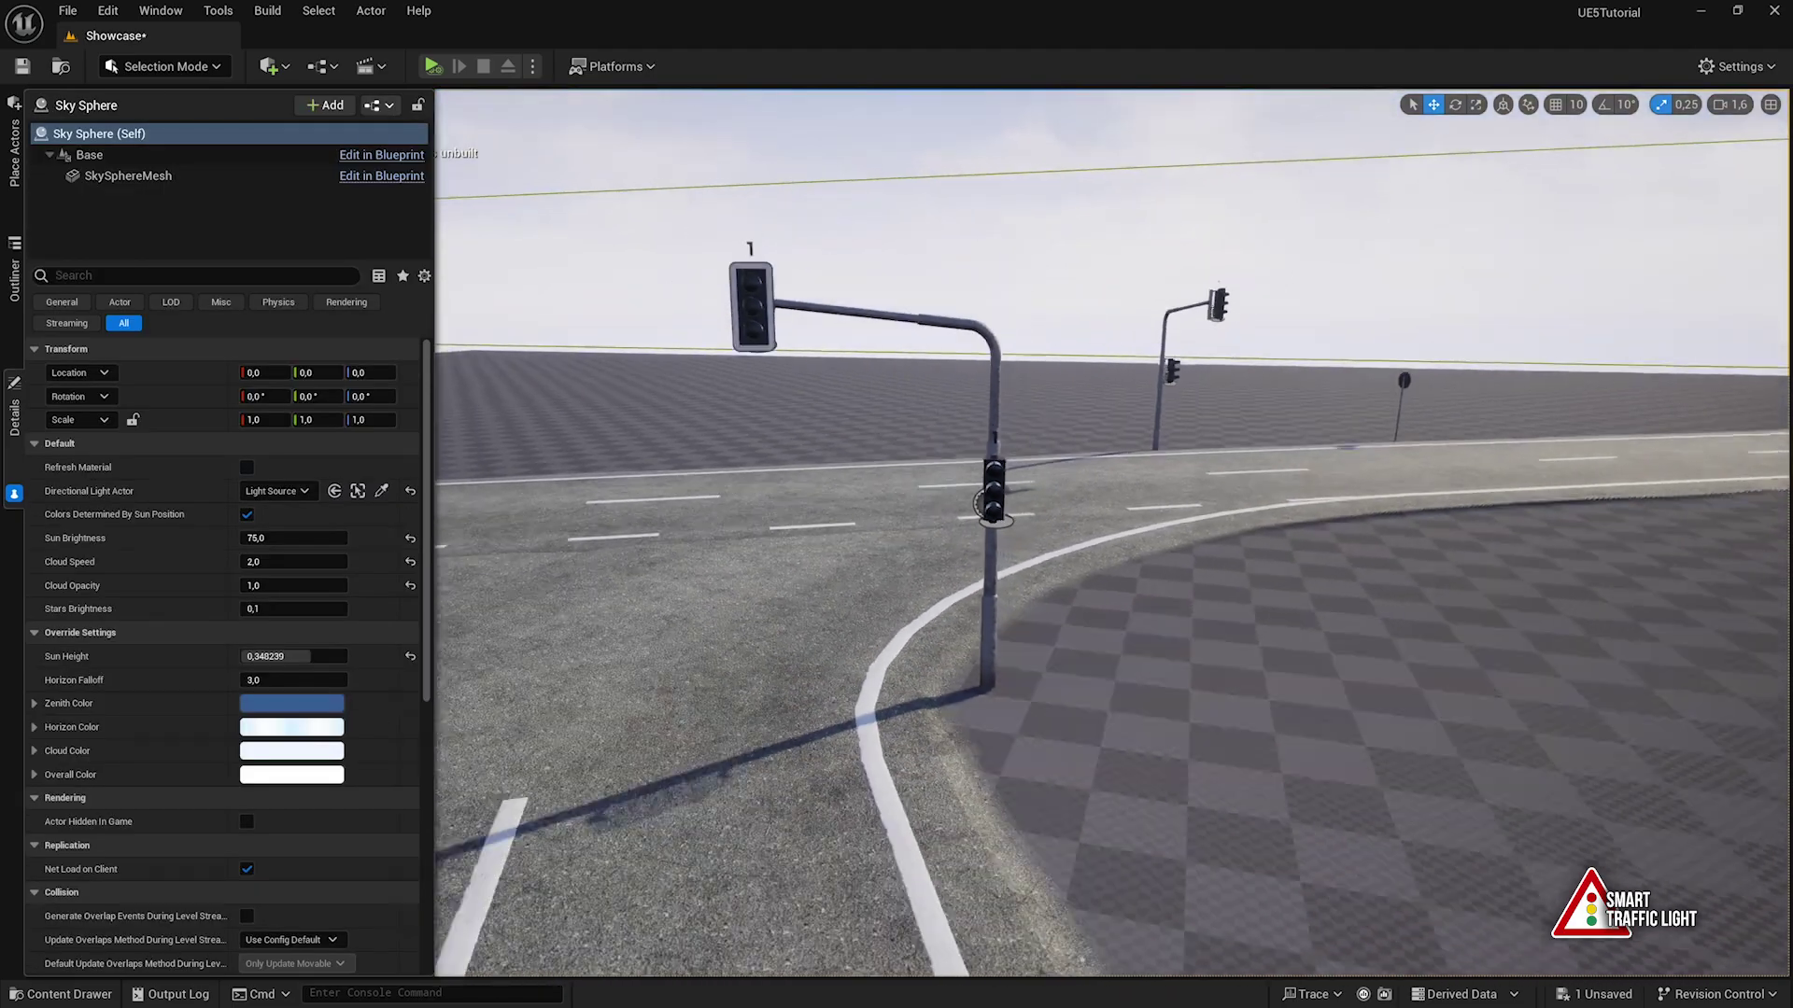
Set the Default Light State of both lights on the side road's pole to Red
key(w)
key(e)
right_drag(980, 346, 994, 313)
key(w)
right_drag(869, 347, 868, 348)
click(784, 358)
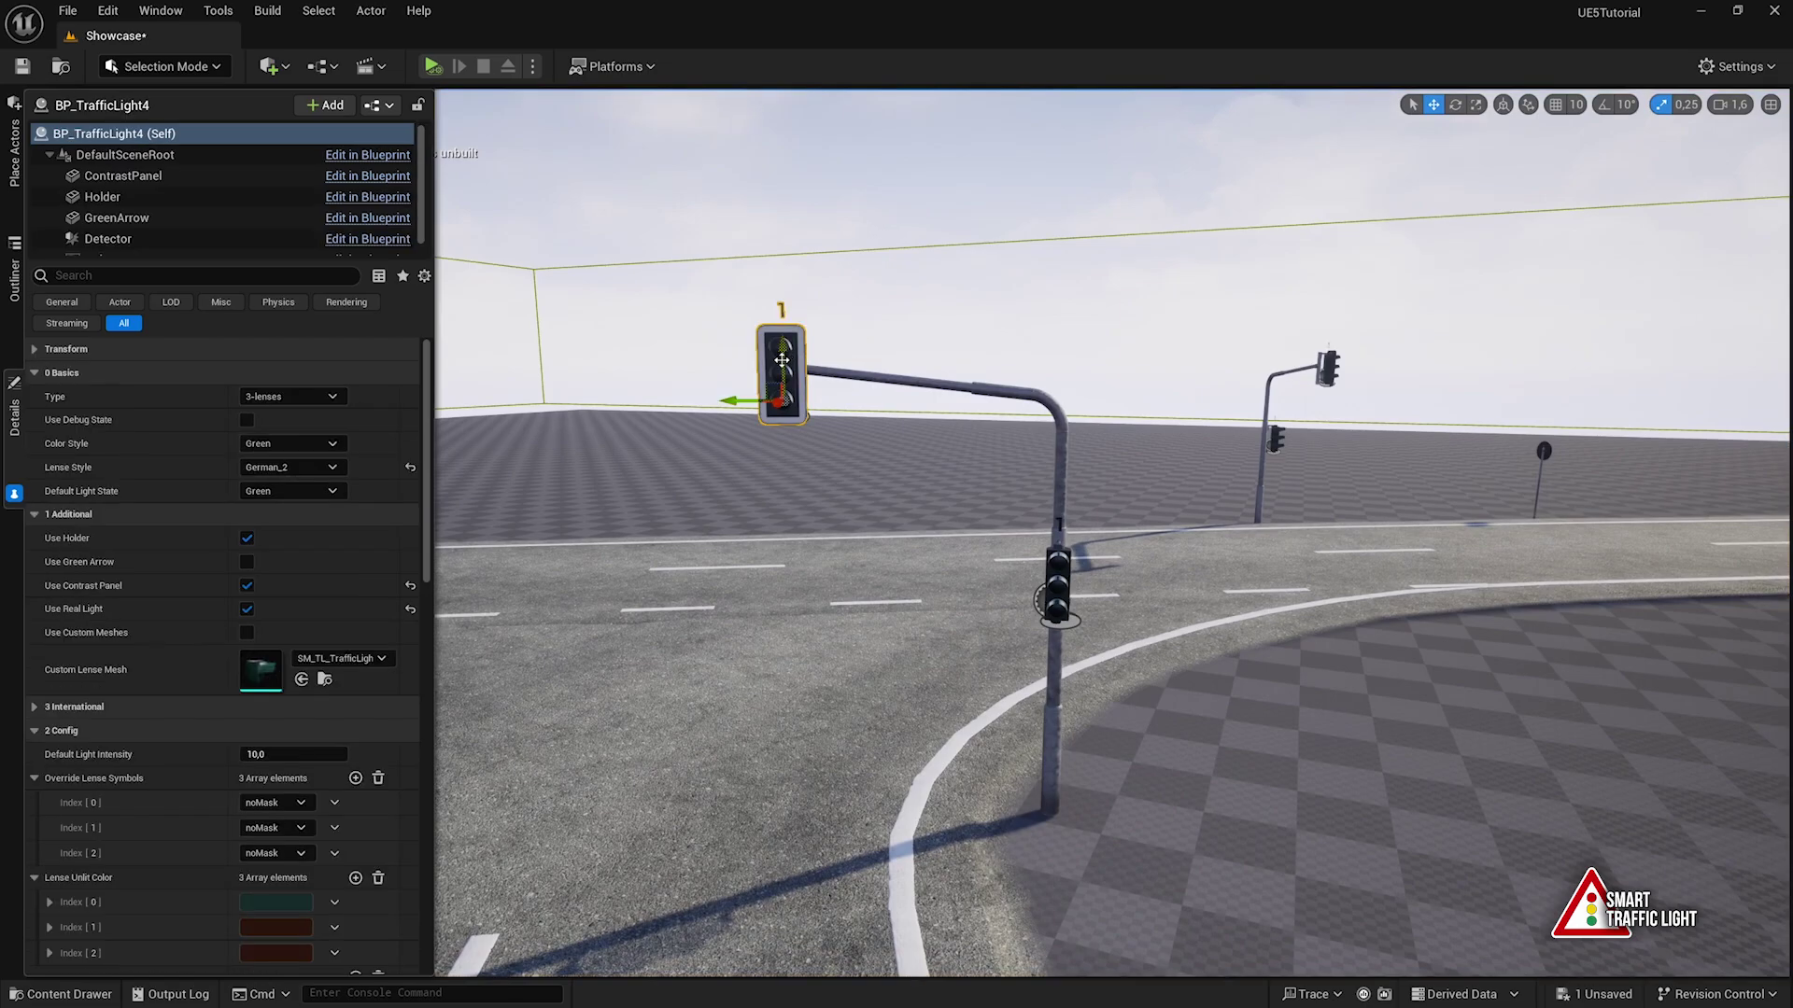
ctrl+click(1060, 574)
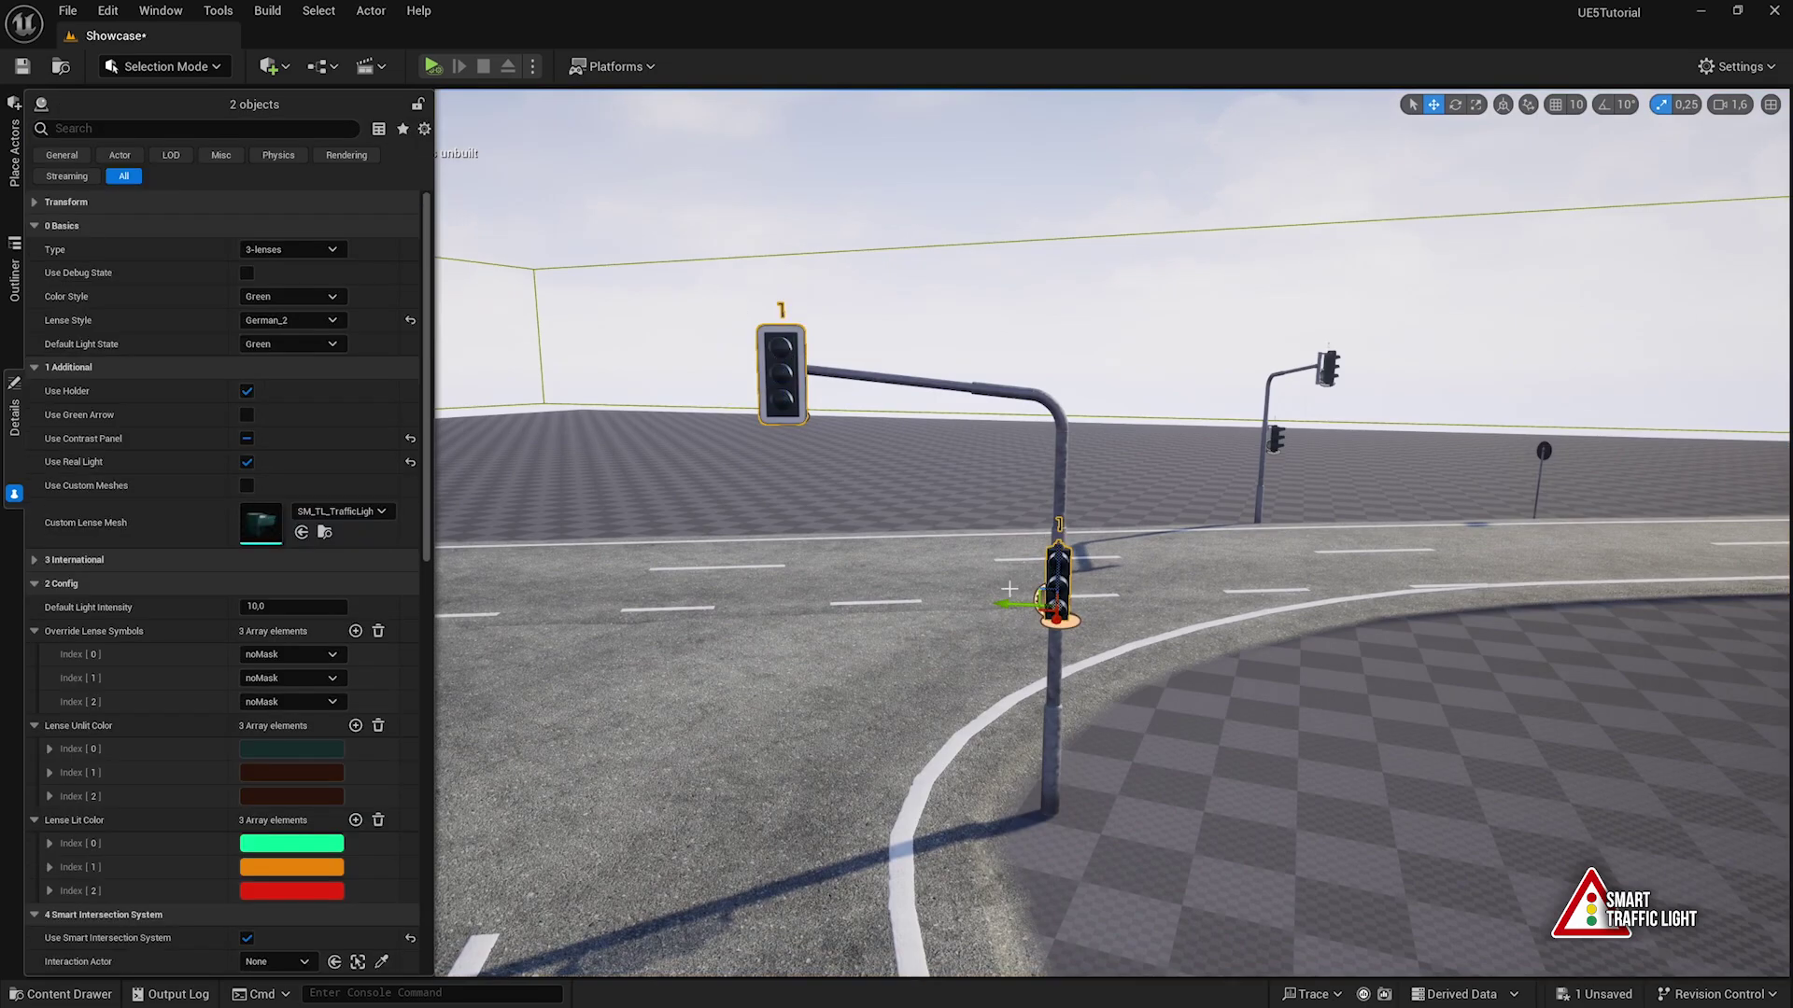
click(281, 346)
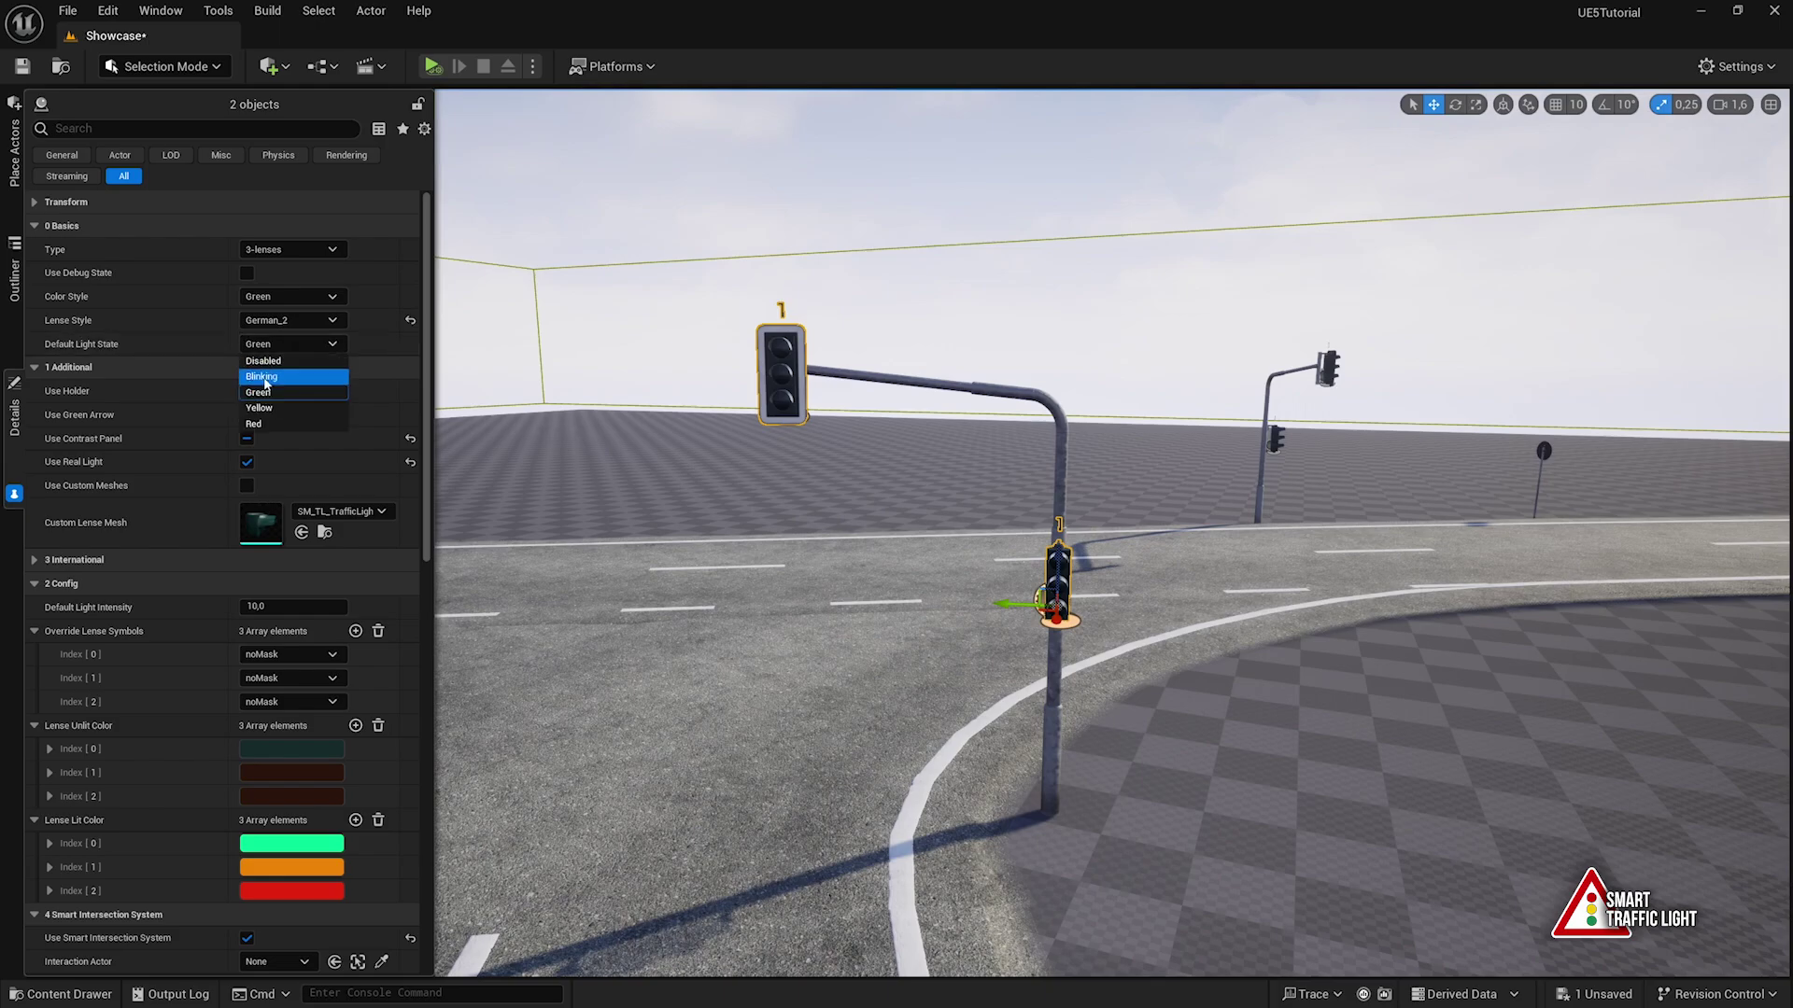
click(269, 424)
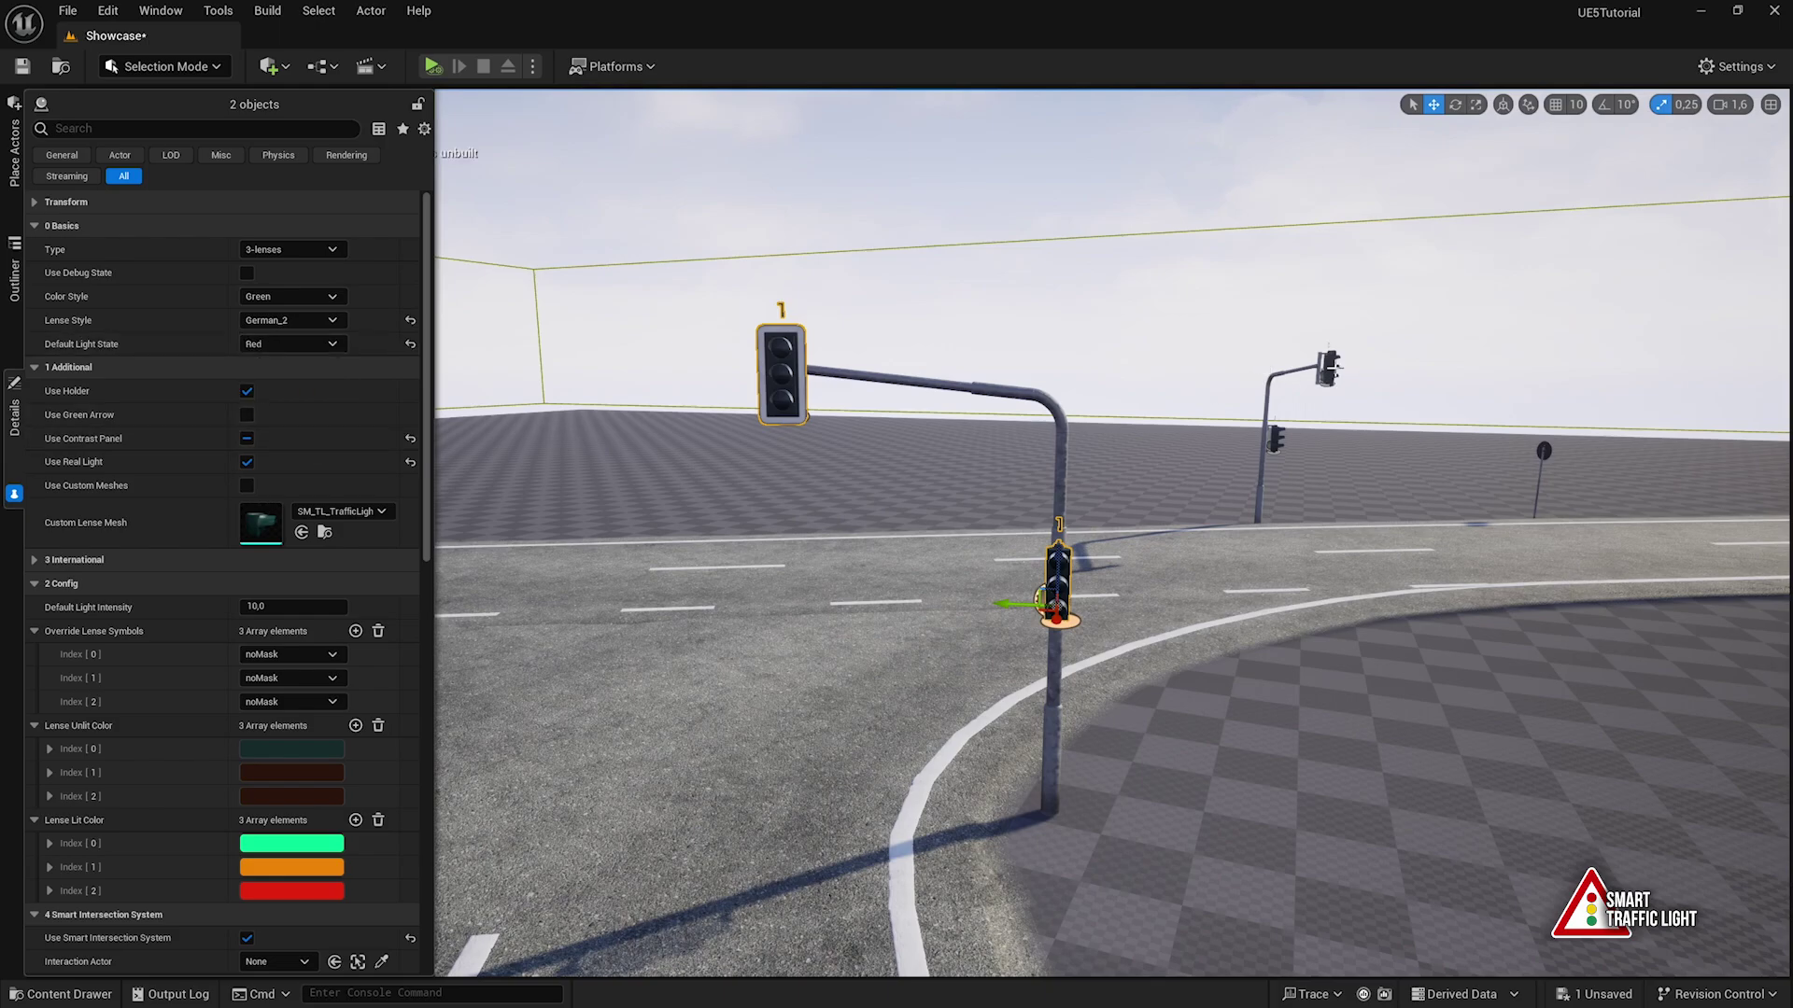
Select the traffic light group across the main road and view it together with the other approaches
click(1328, 367)
scroll(1167, 355, up, 1)
right_drag(1327, 366, 1009, 439)
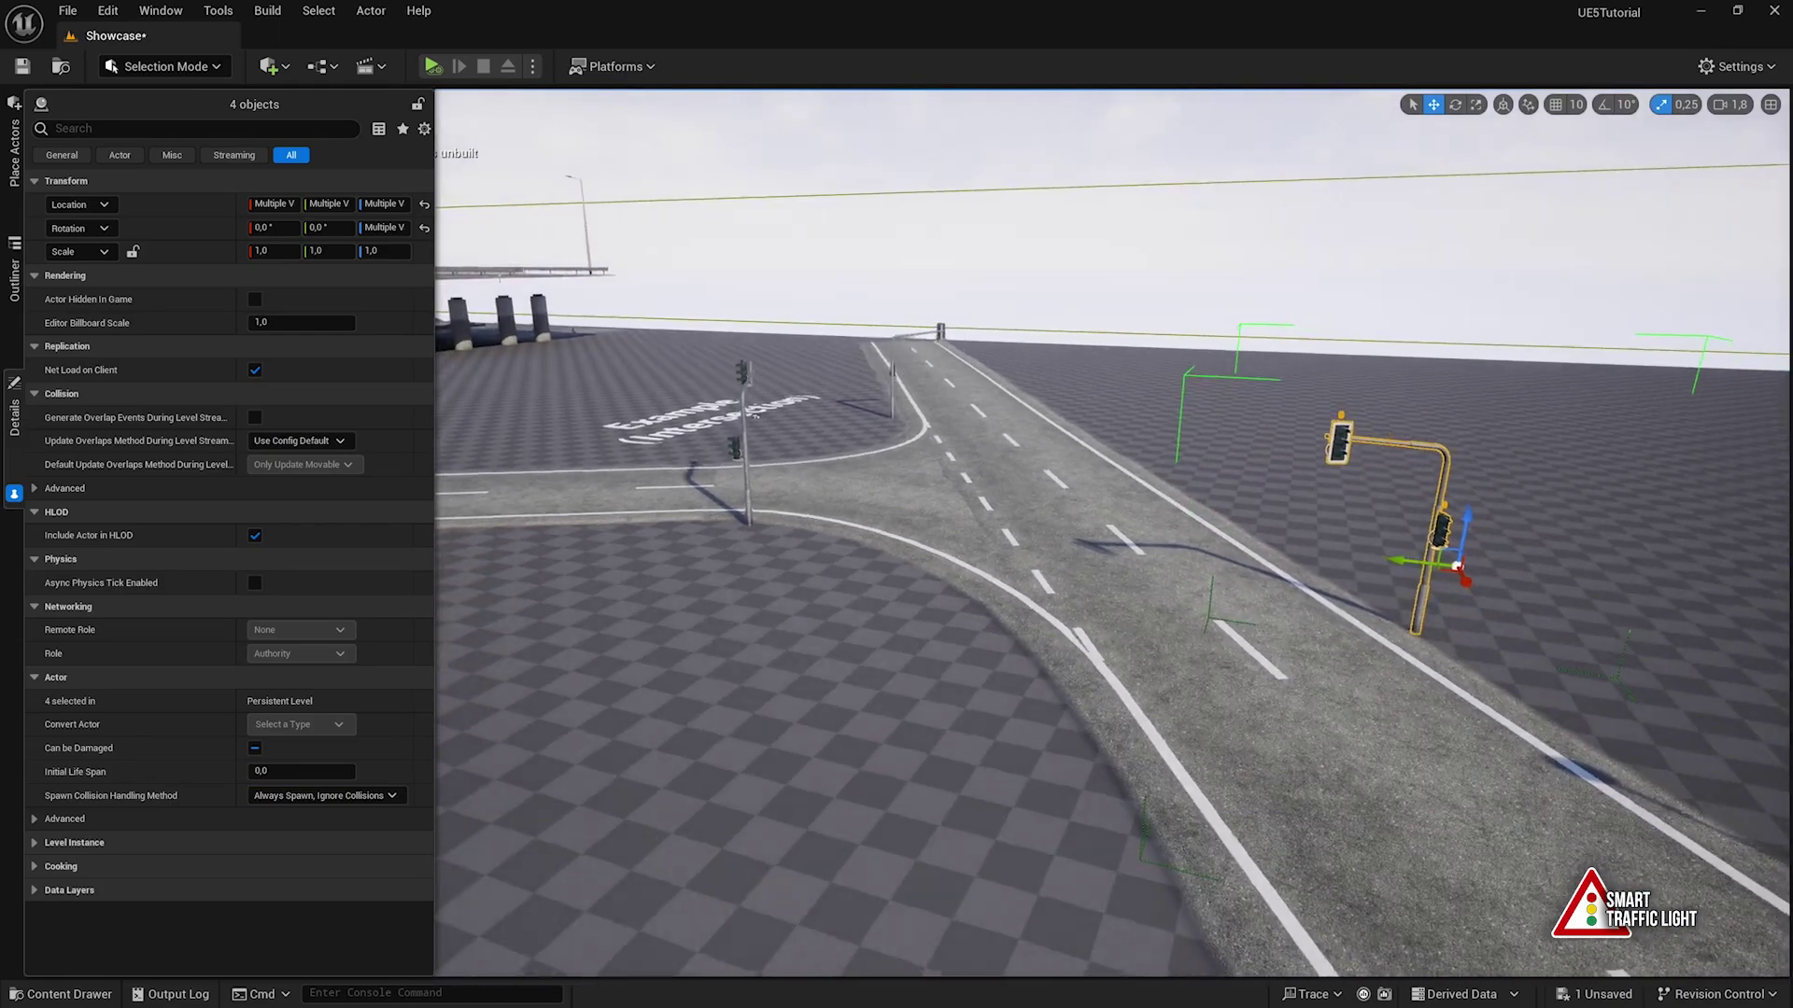
right_drag(754, 417, 755, 417)
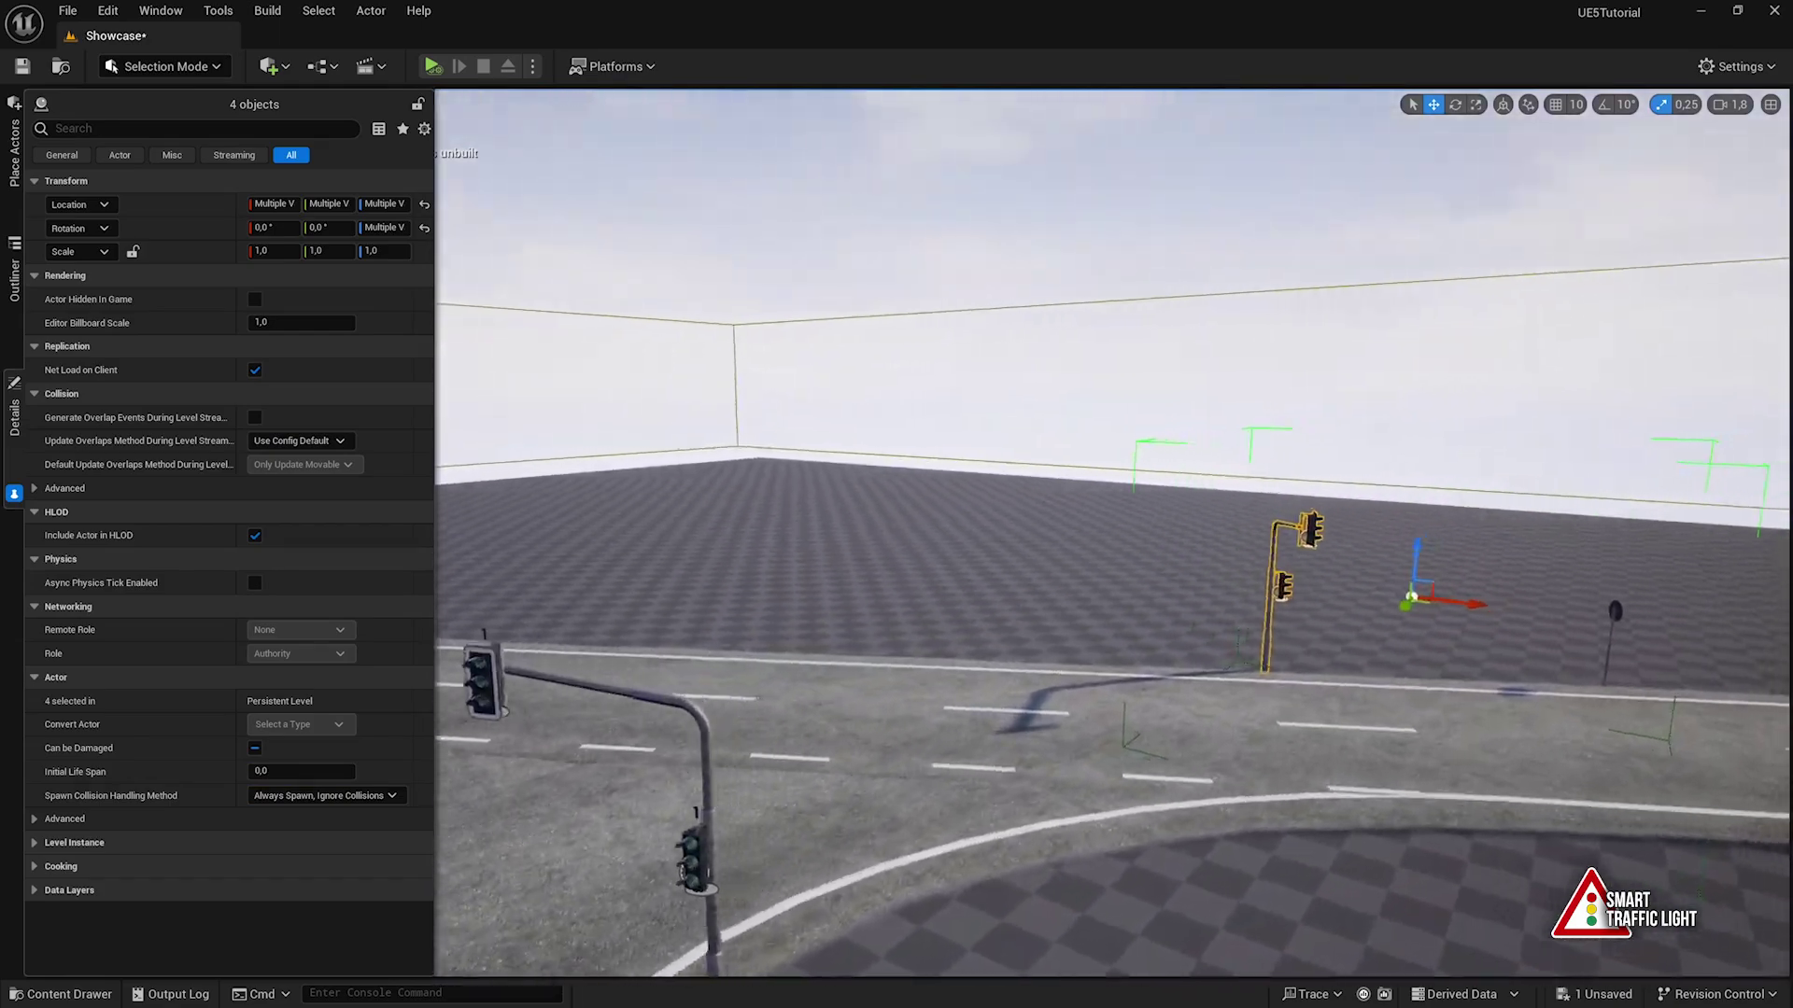
Look over the two opposing main-road traffic light groups, selecting the one beside the Example (Intersection) text
right_drag(1328, 367, 1384, 432)
key(e)
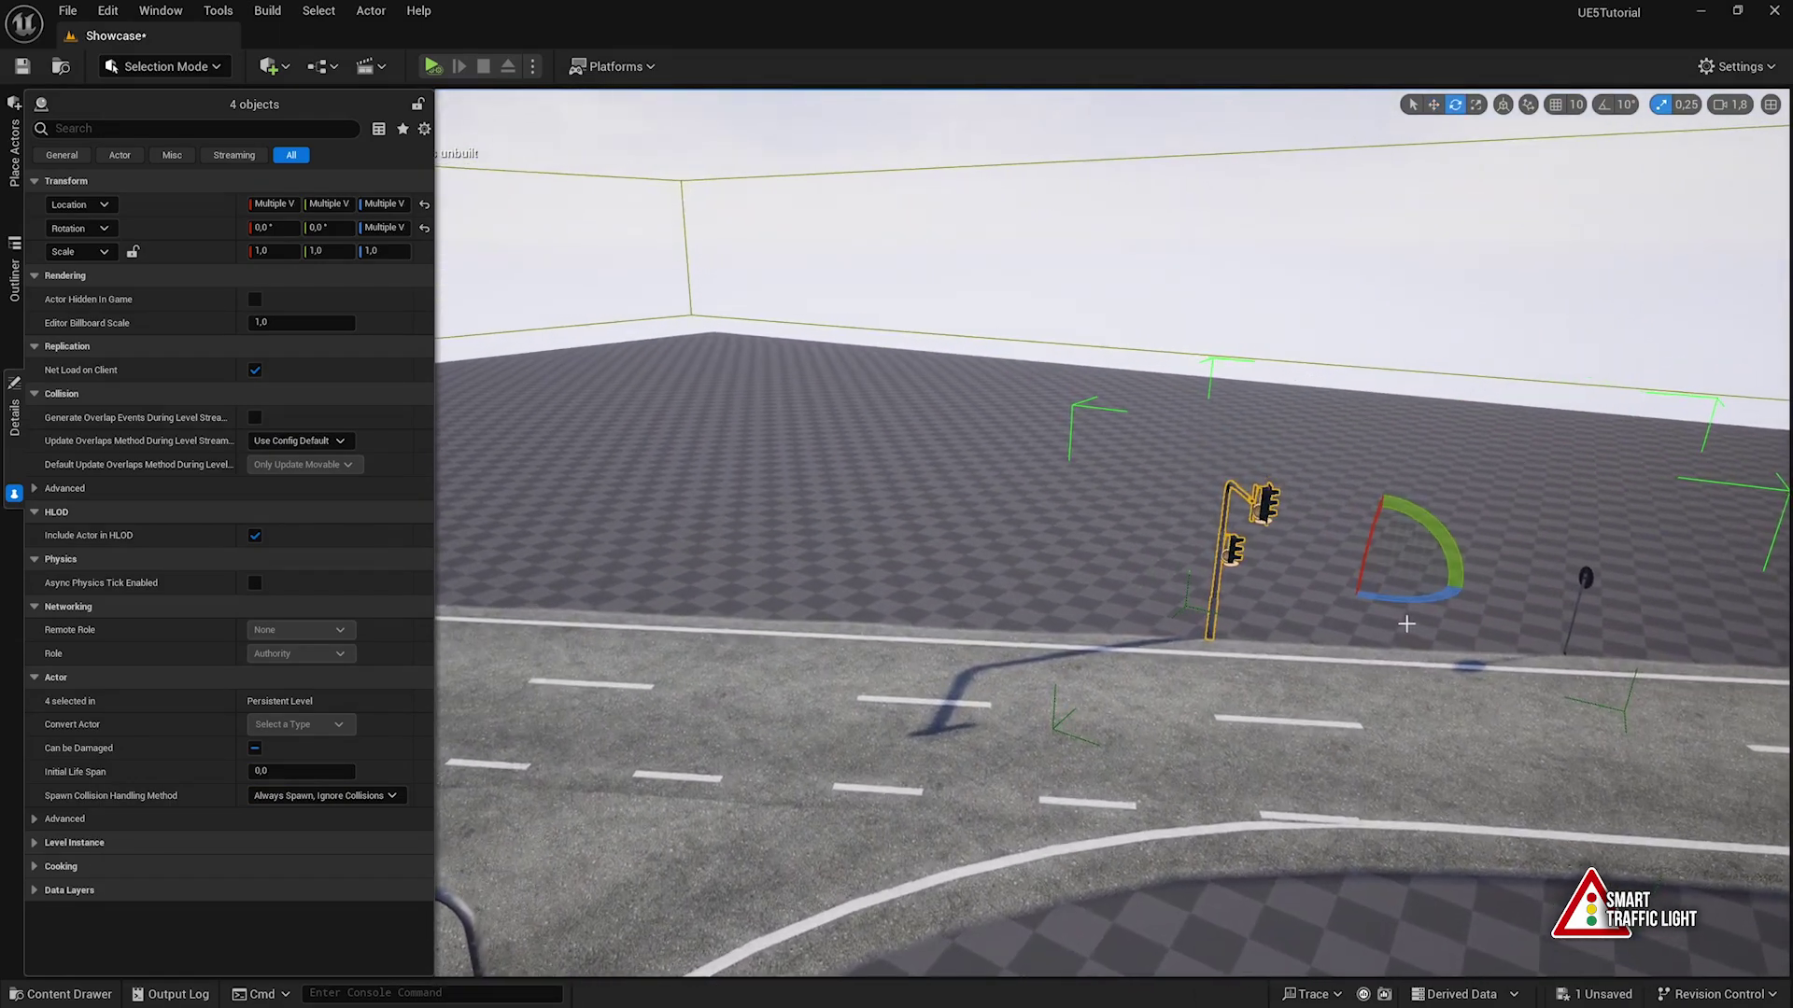
drag(1406, 599, 1164, 608)
key(w)
key(e)
right_drag(1141, 605, 872, 553)
click(903, 586)
Simulate the level to check the default light states on all three approaches, and stop the simulation
key(space)
key(space)
key(space)
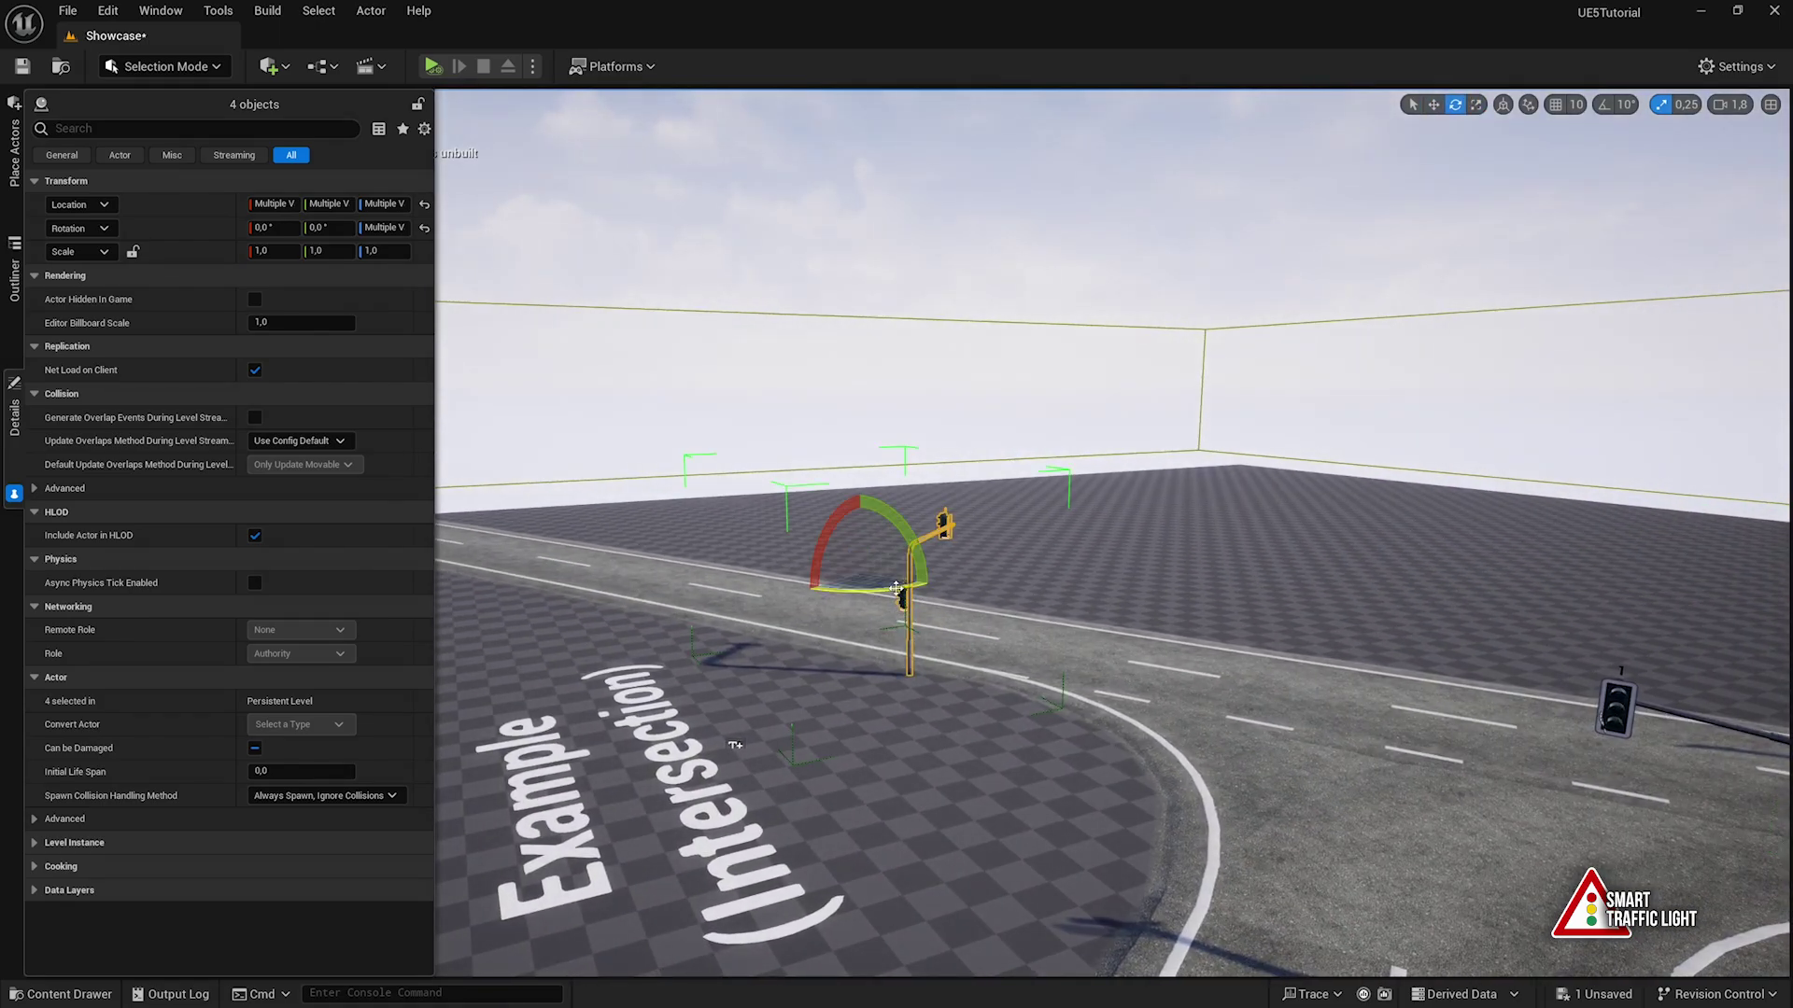
key(alt+s)
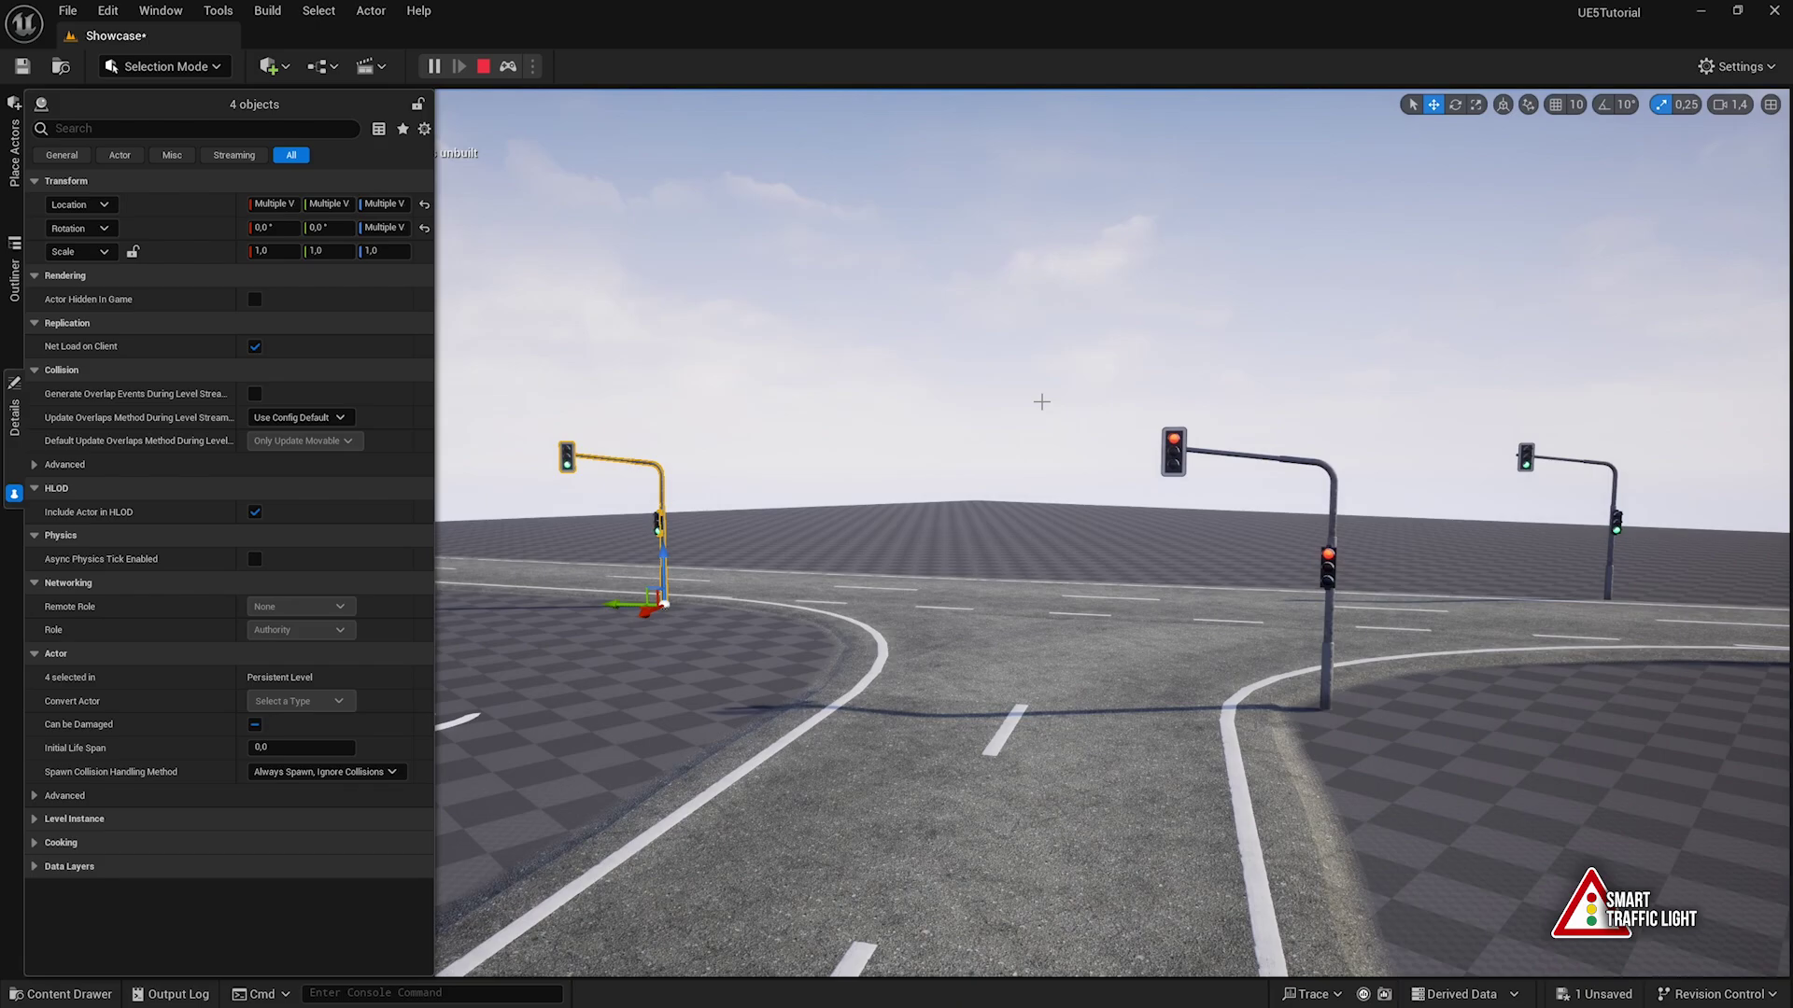
key(Escape)
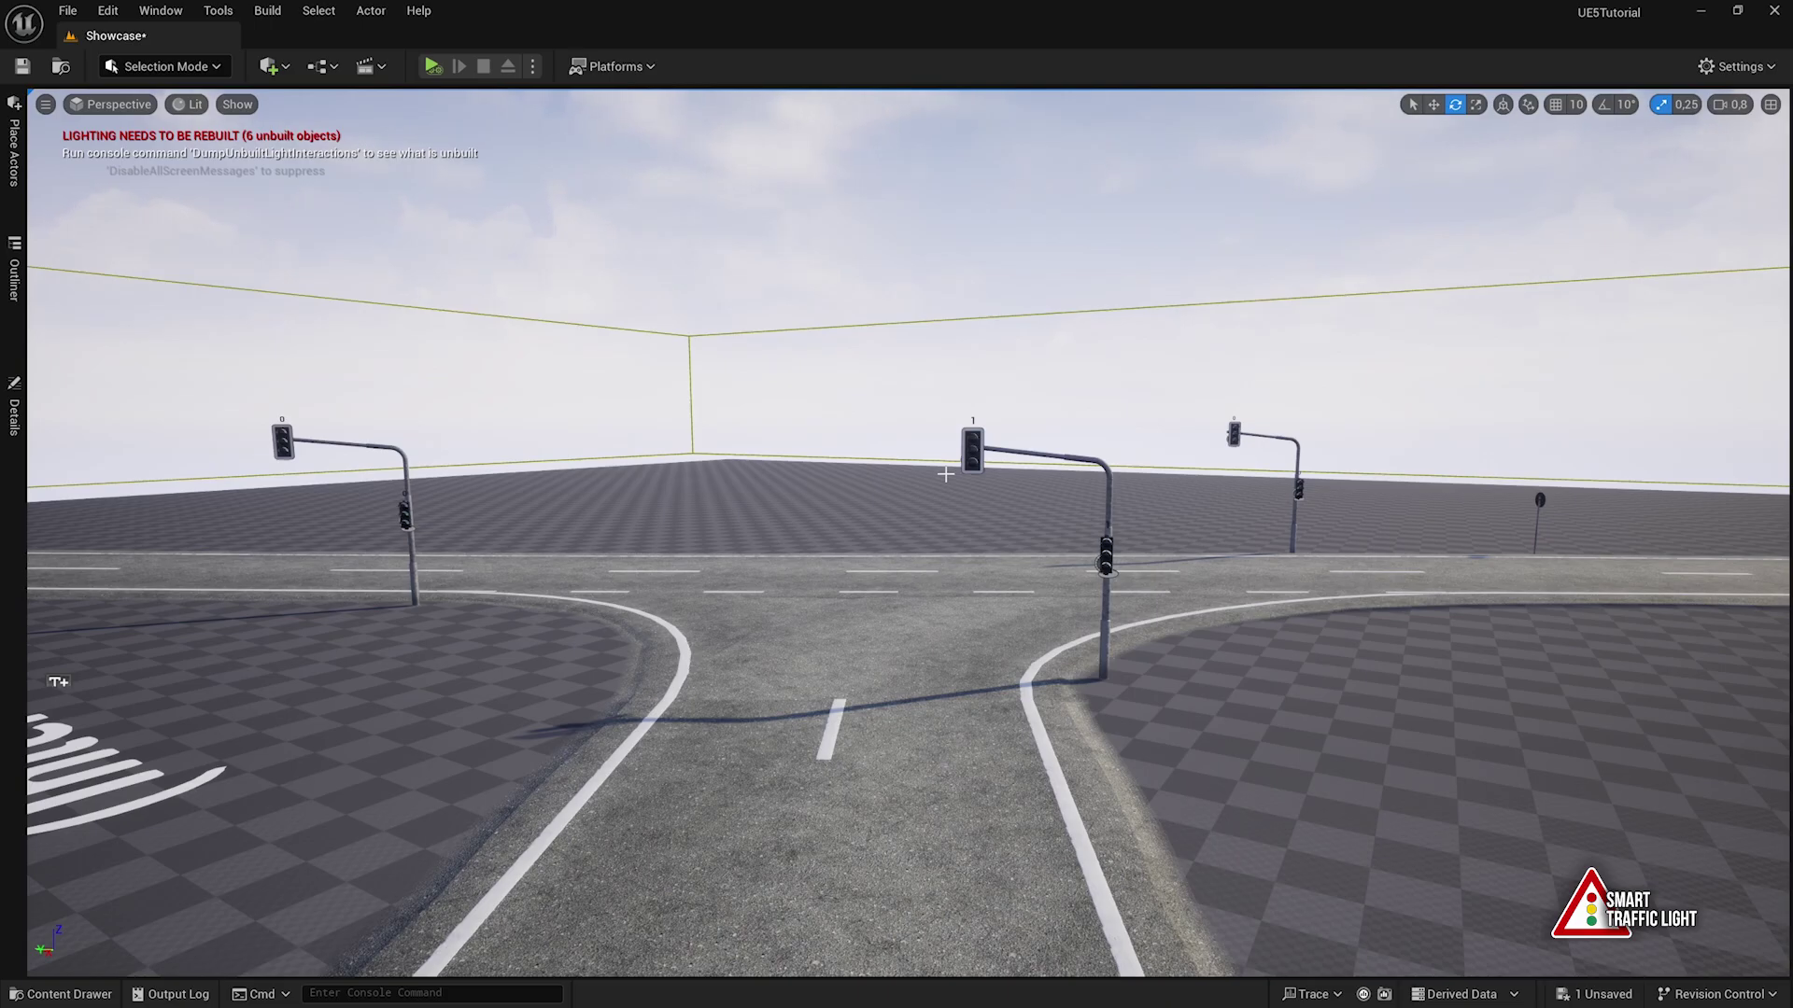
Duplicate the side road's pole and its lower traffic light onto the opposite curb of the side road
right_drag(945, 474, 1251, 481)
key(a)
scroll(946, 474, up, 5)
key(s)
right_drag(1077, 517, 971, 434)
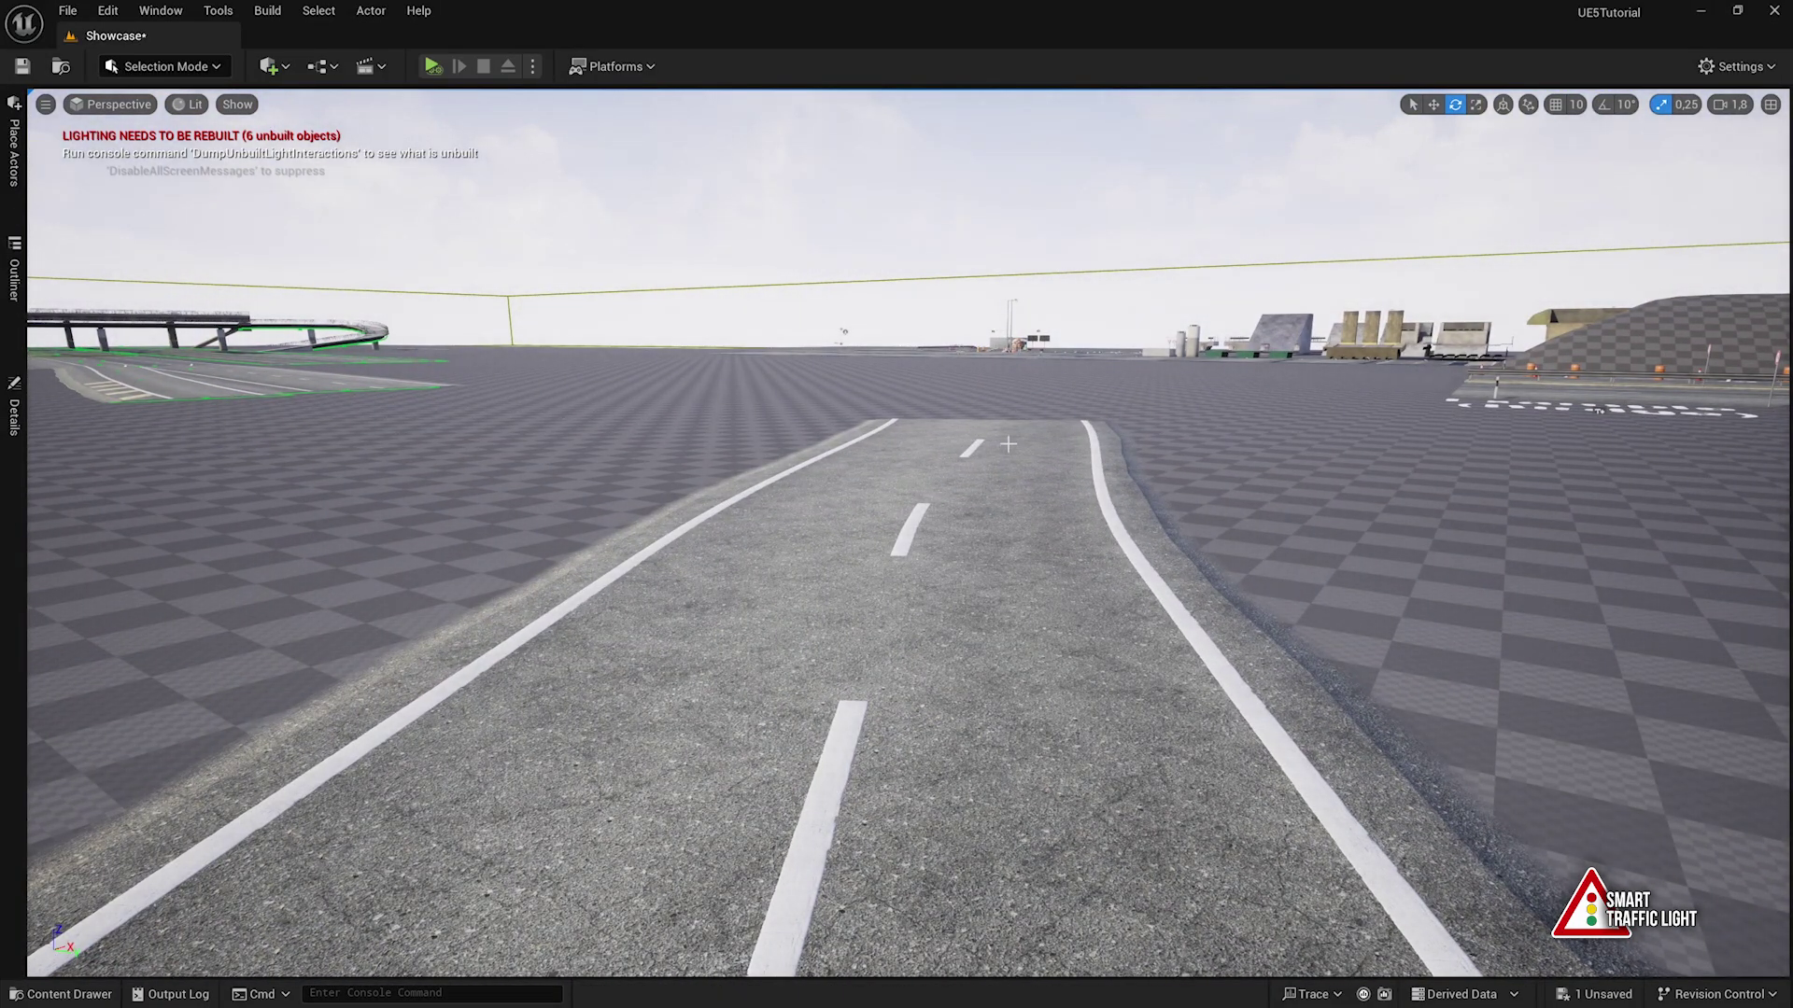
right_drag(1008, 444, 857, 589)
click(1251, 504)
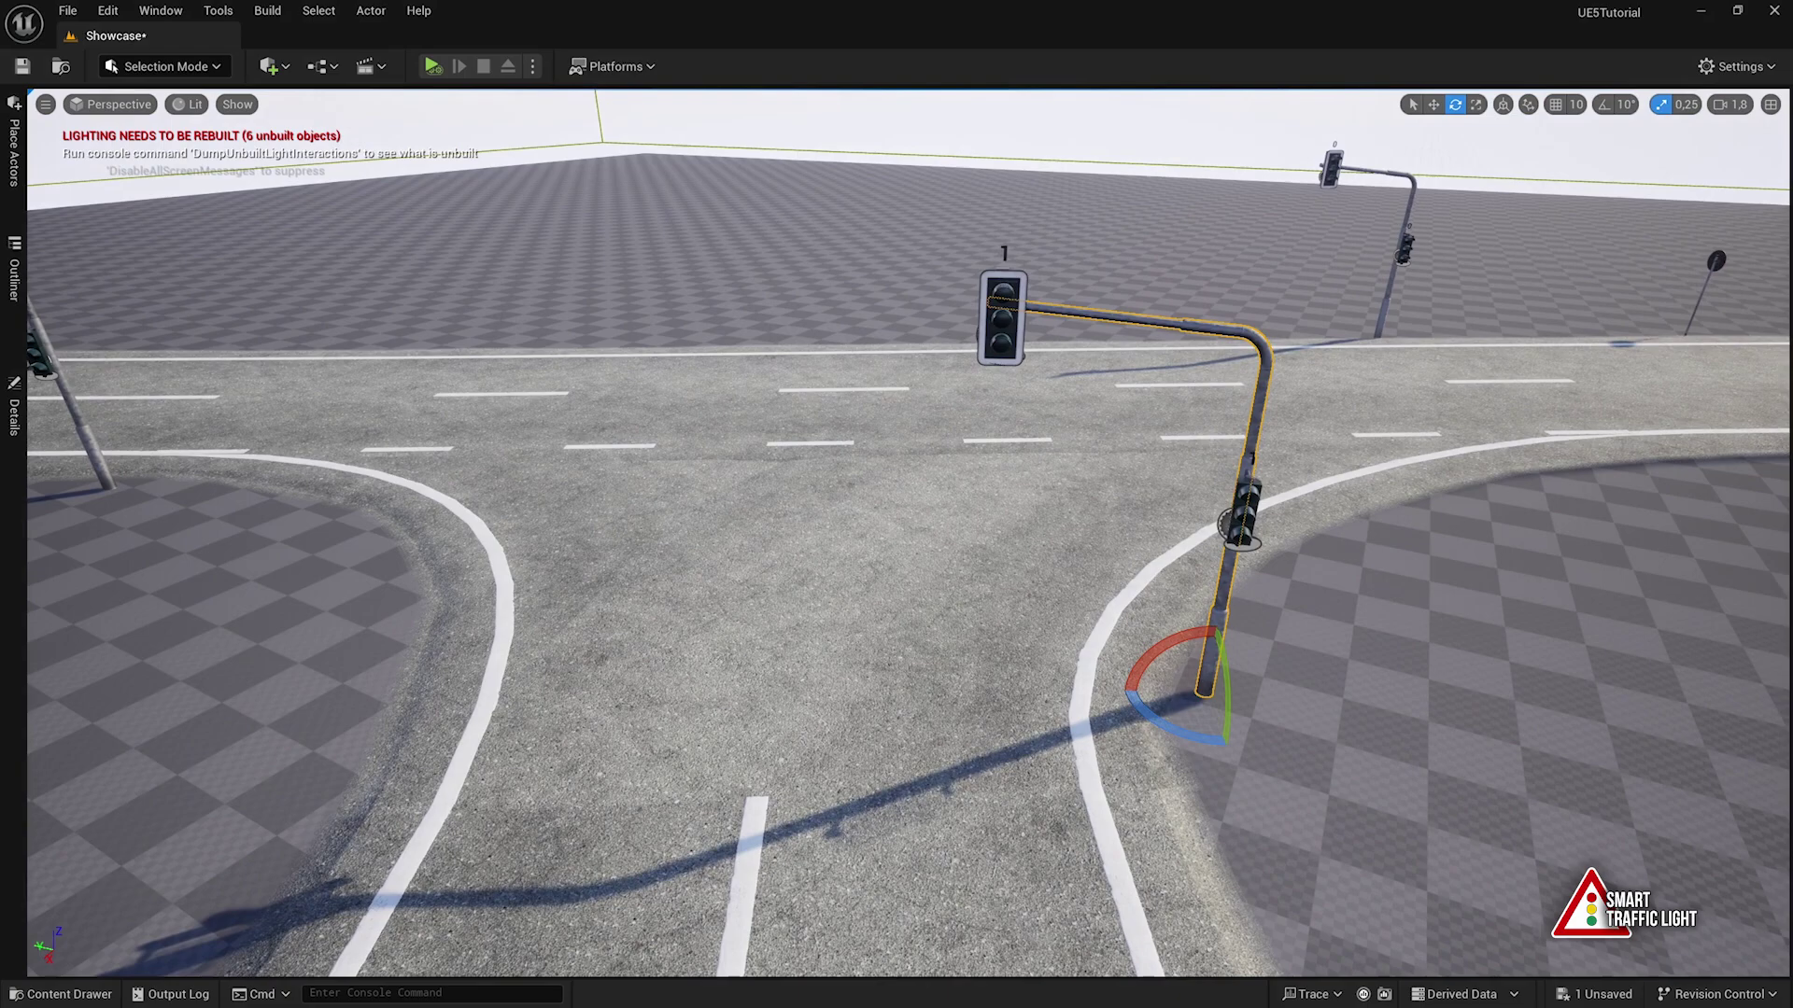
click(1251, 511)
click(1246, 516)
key(r)
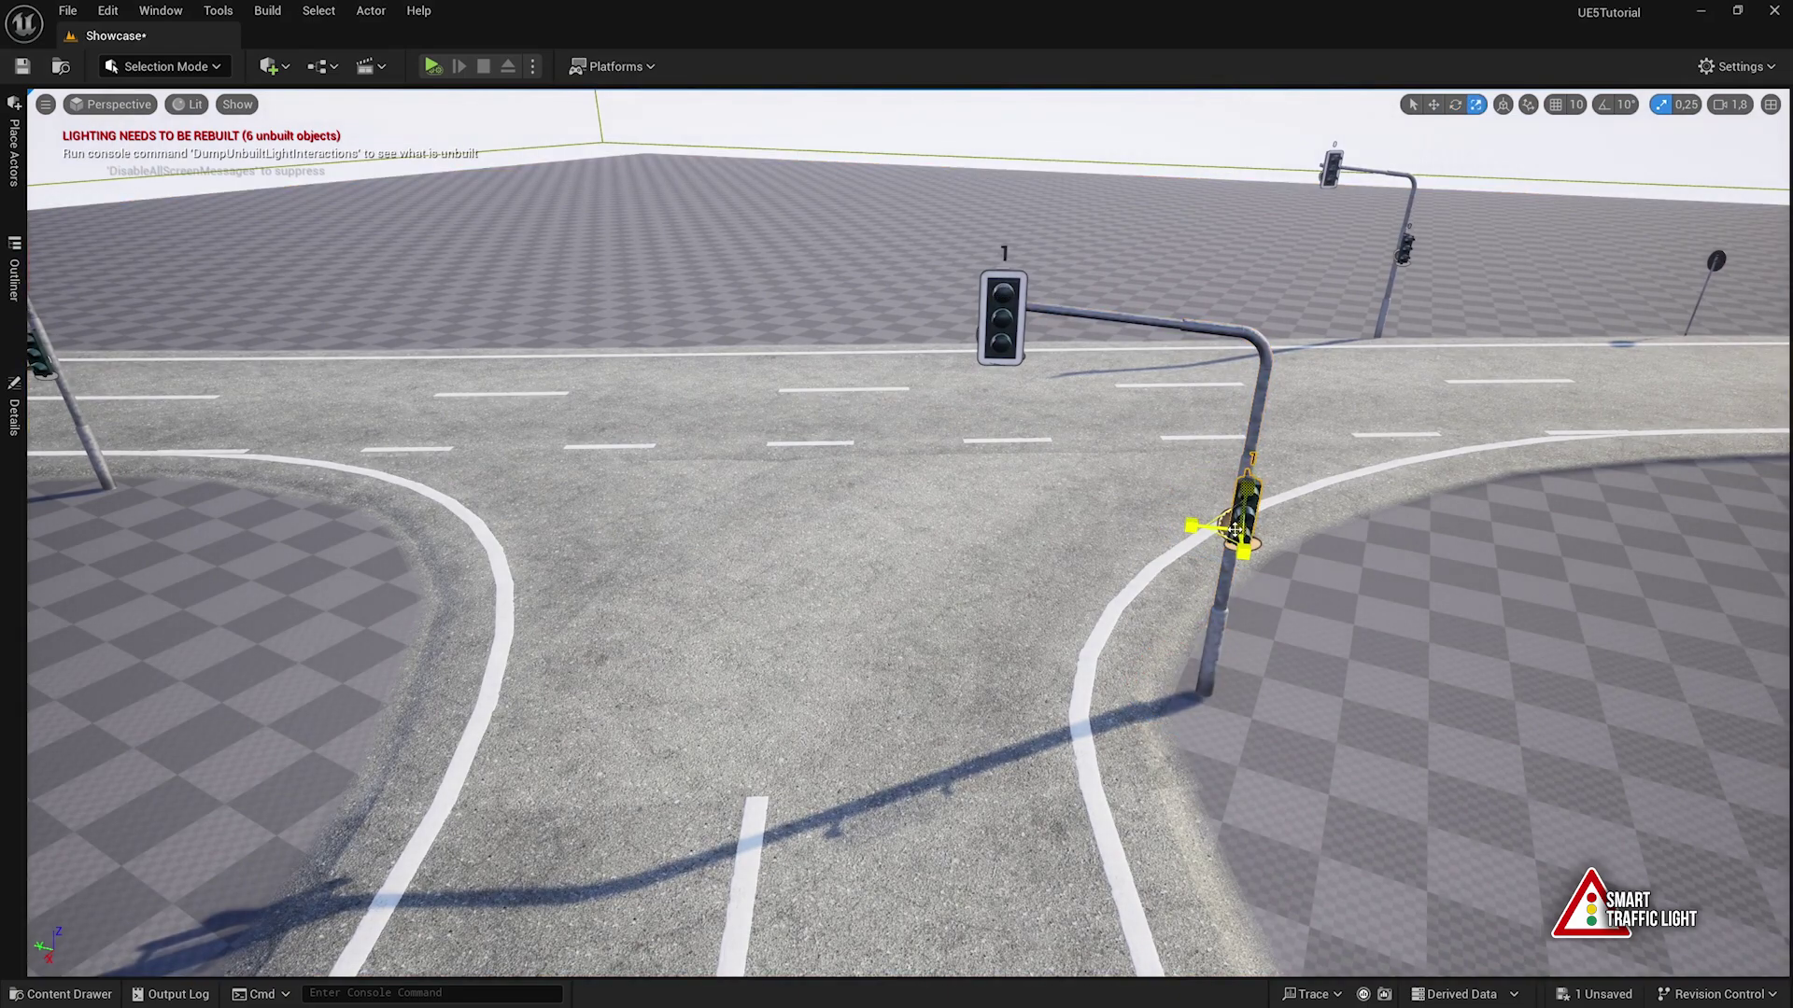
click(1235, 529)
click(1241, 523)
click(1225, 579)
ctrl+click(1237, 532)
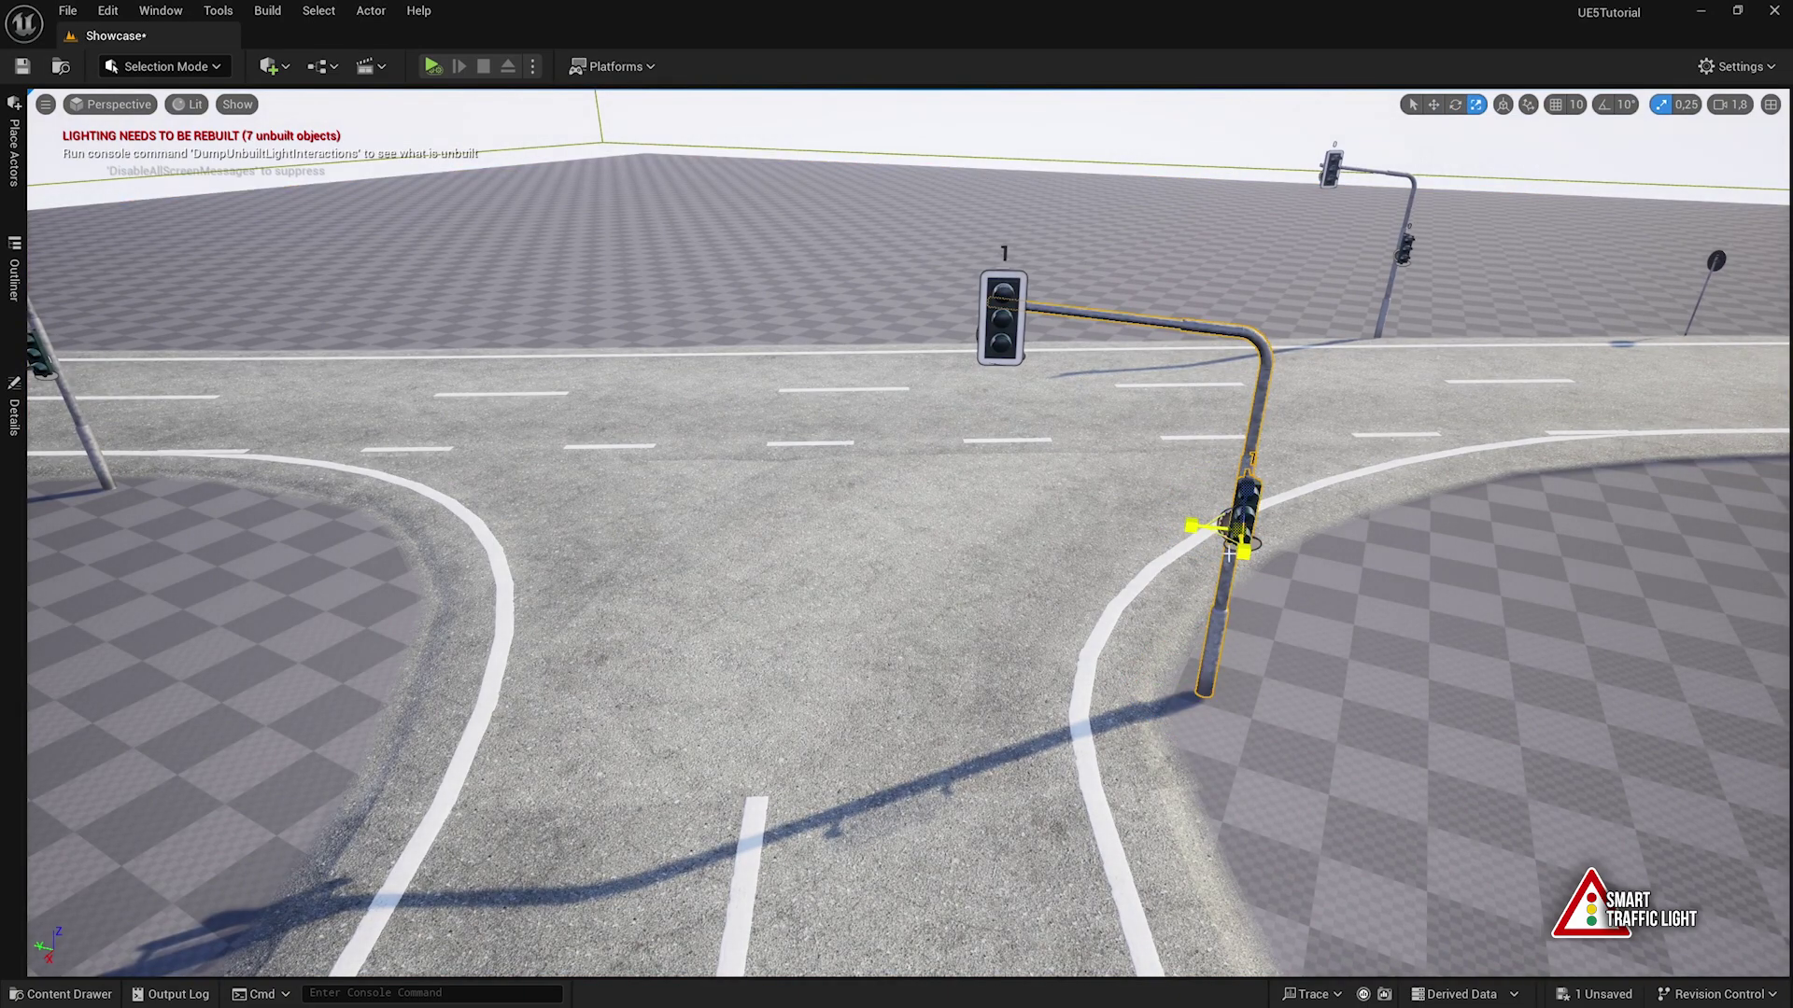
key(e)
key(w)
alt+drag(1228, 553, 376, 567)
Rotate the duplicated pole and light, and turn the light on its own to face the side road's approaching traffic
key(e)
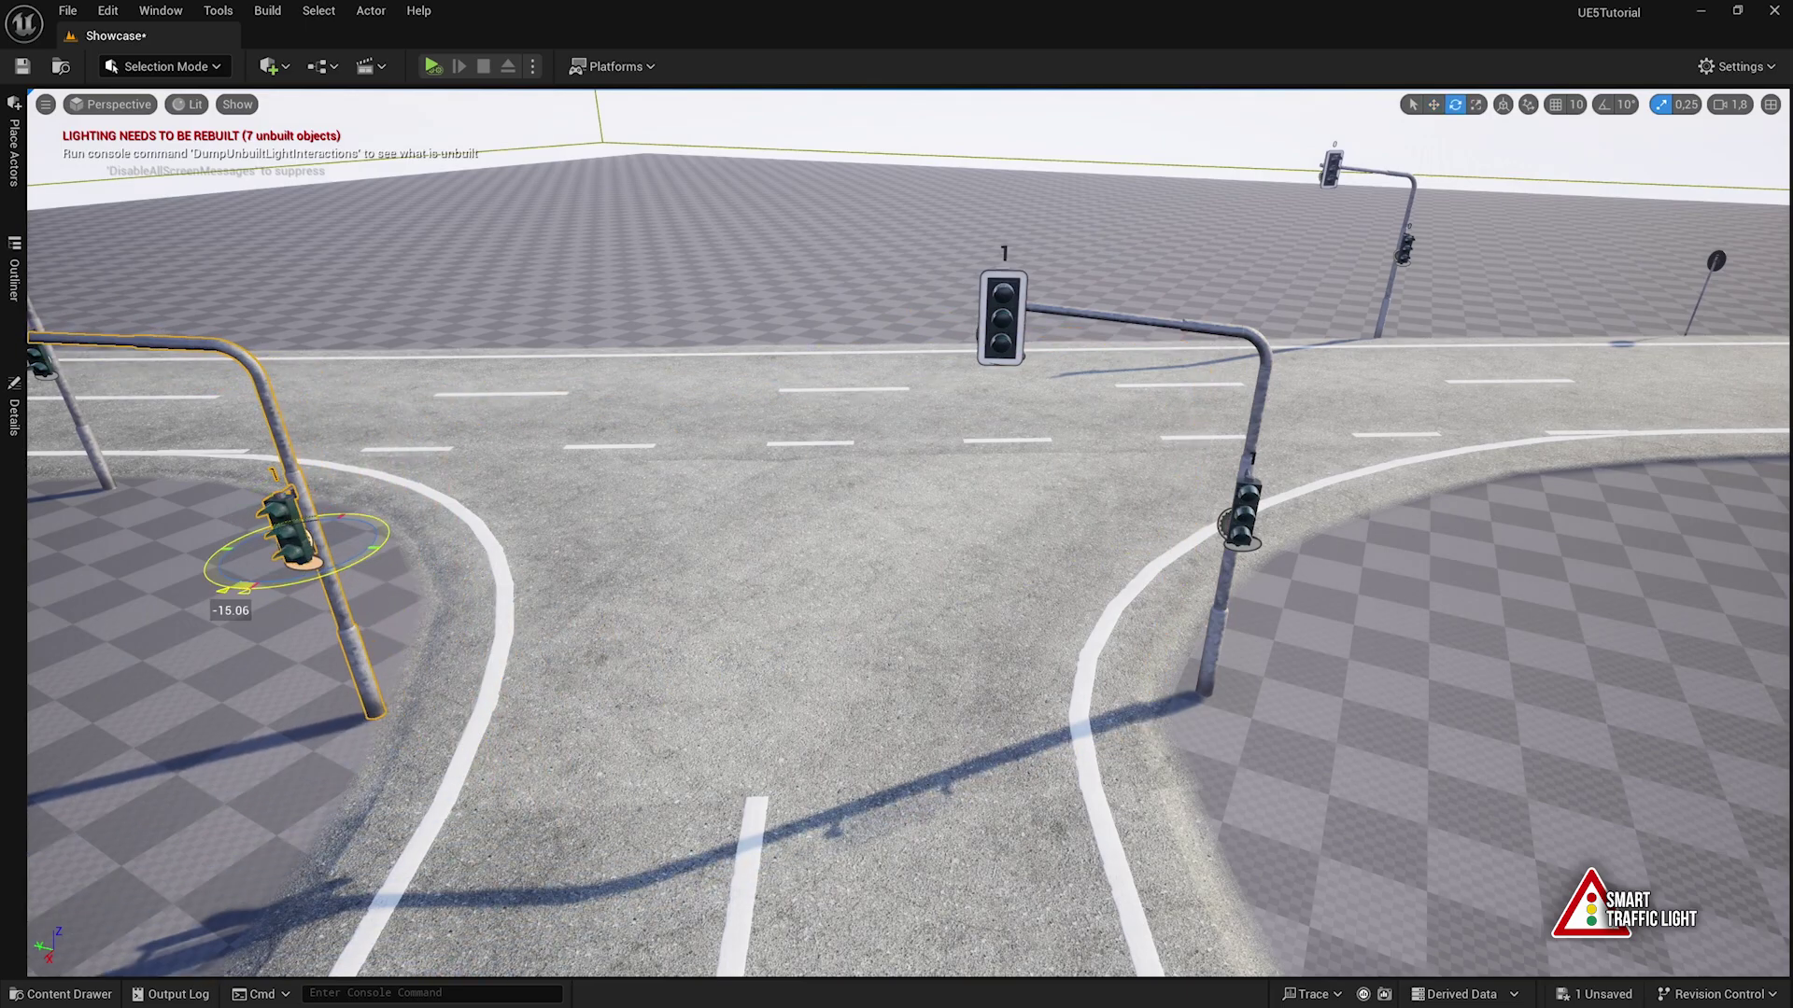
right_drag(376, 567, 411, 663)
click(444, 646)
right_drag(313, 691, 313, 710)
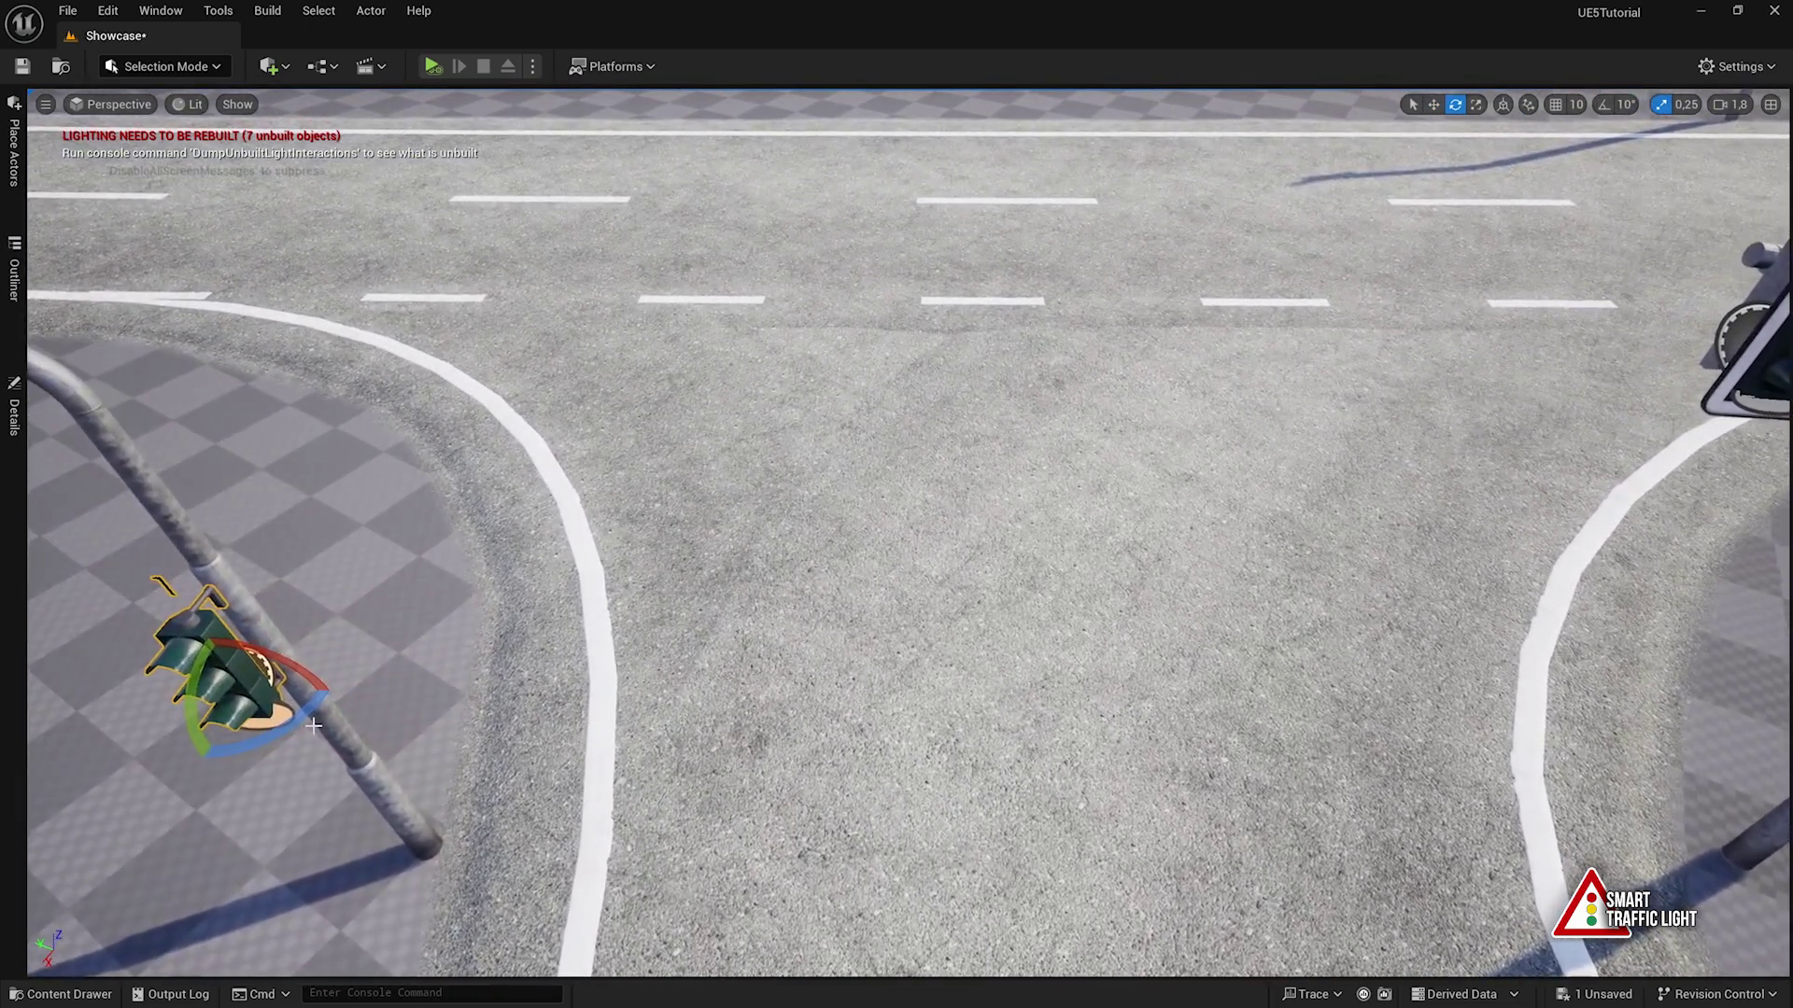
drag(215, 653, 229, 677)
right_drag(312, 709, 312, 653)
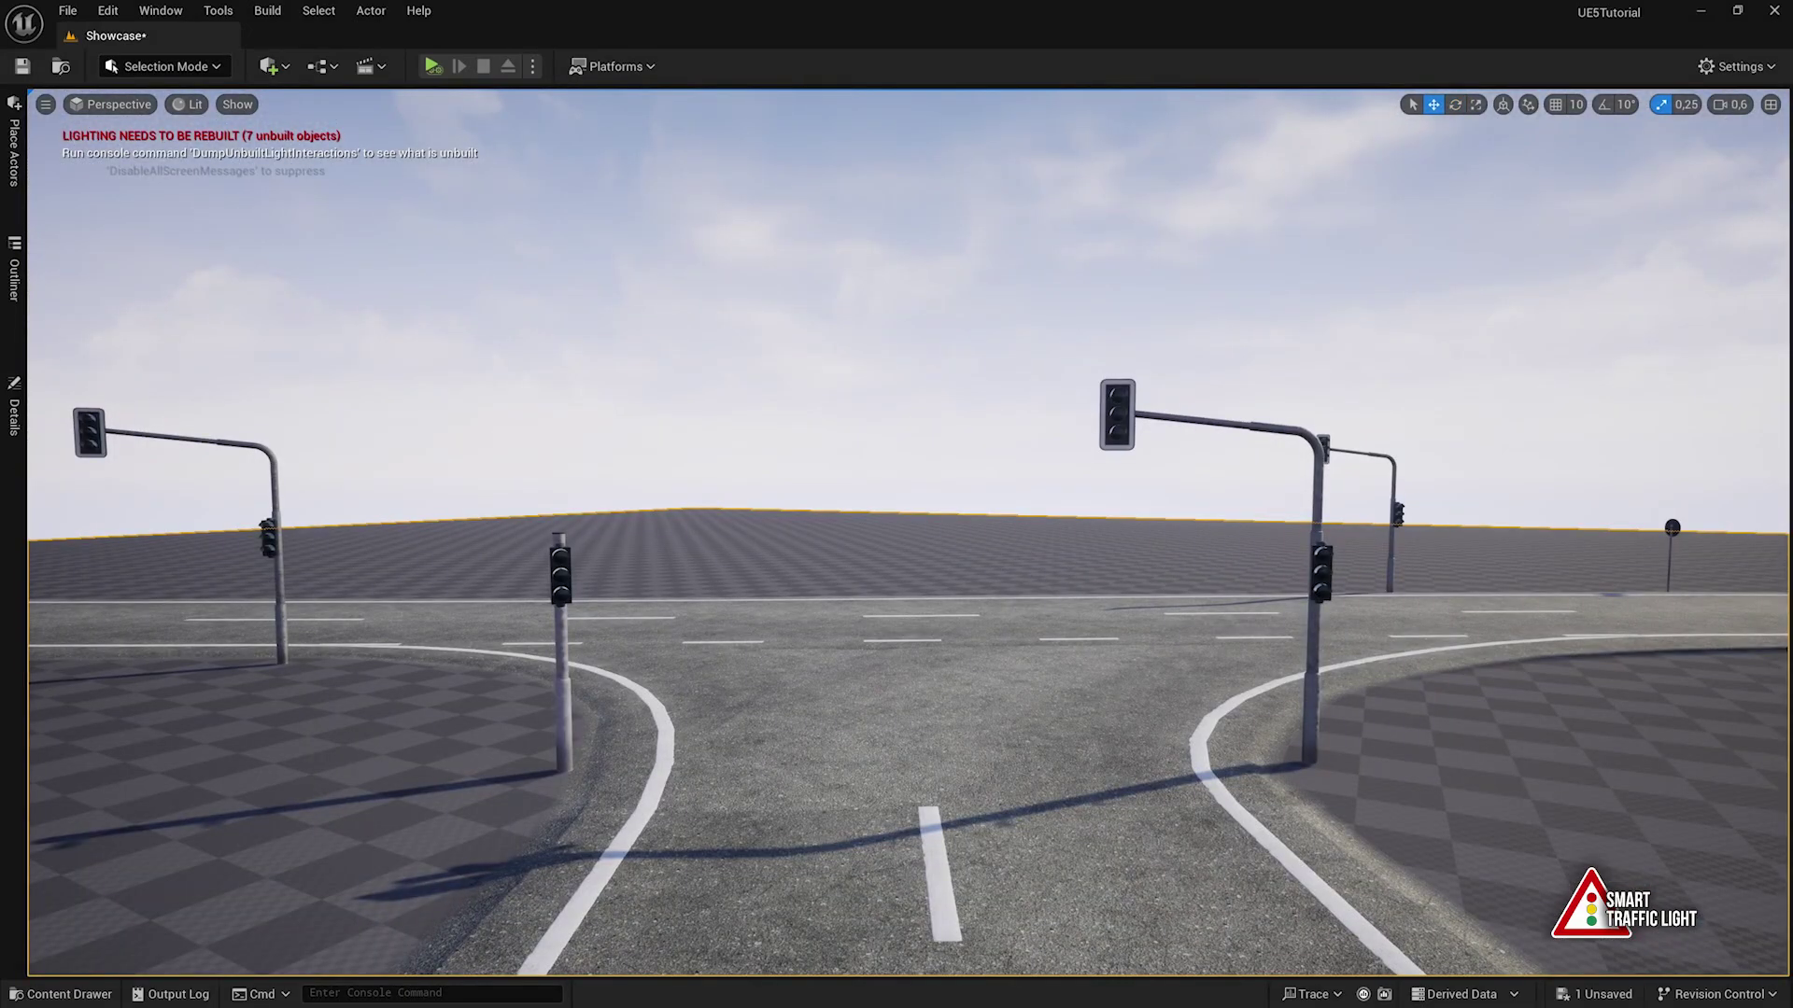
Compare the new post's light with both lights on the opposite side-road pole, and show the ID numbers again
click(561, 572)
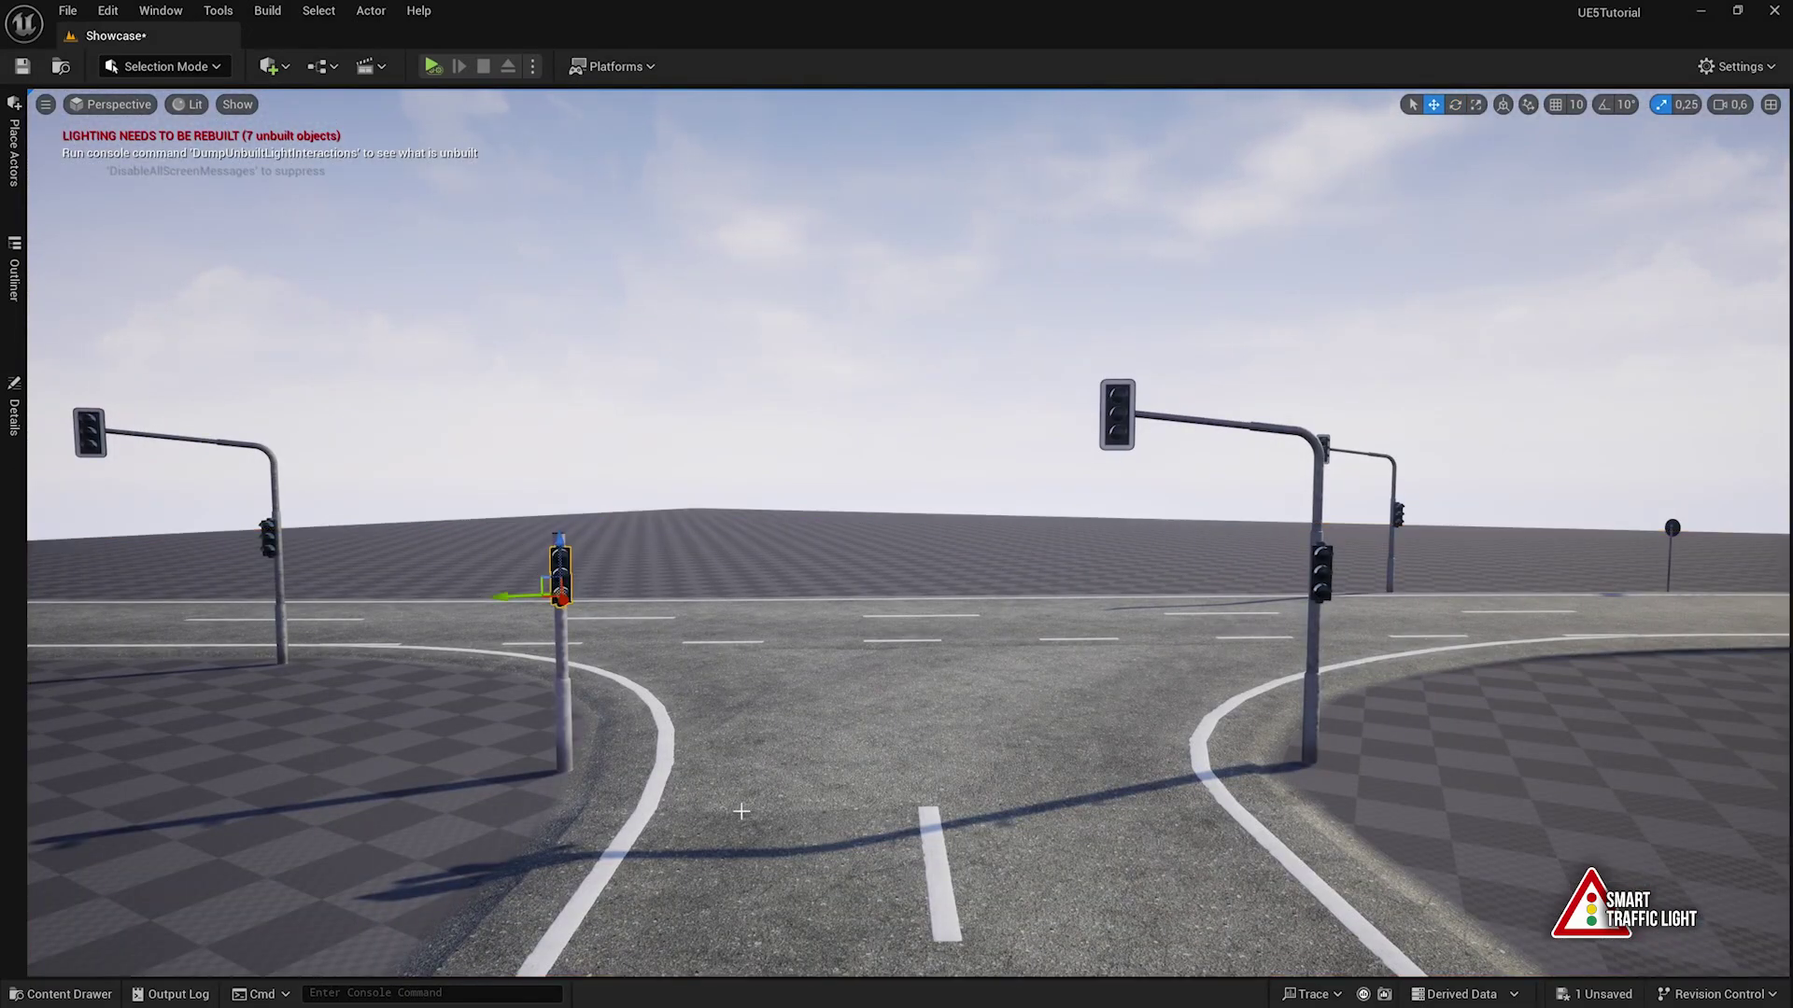
click(1117, 414)
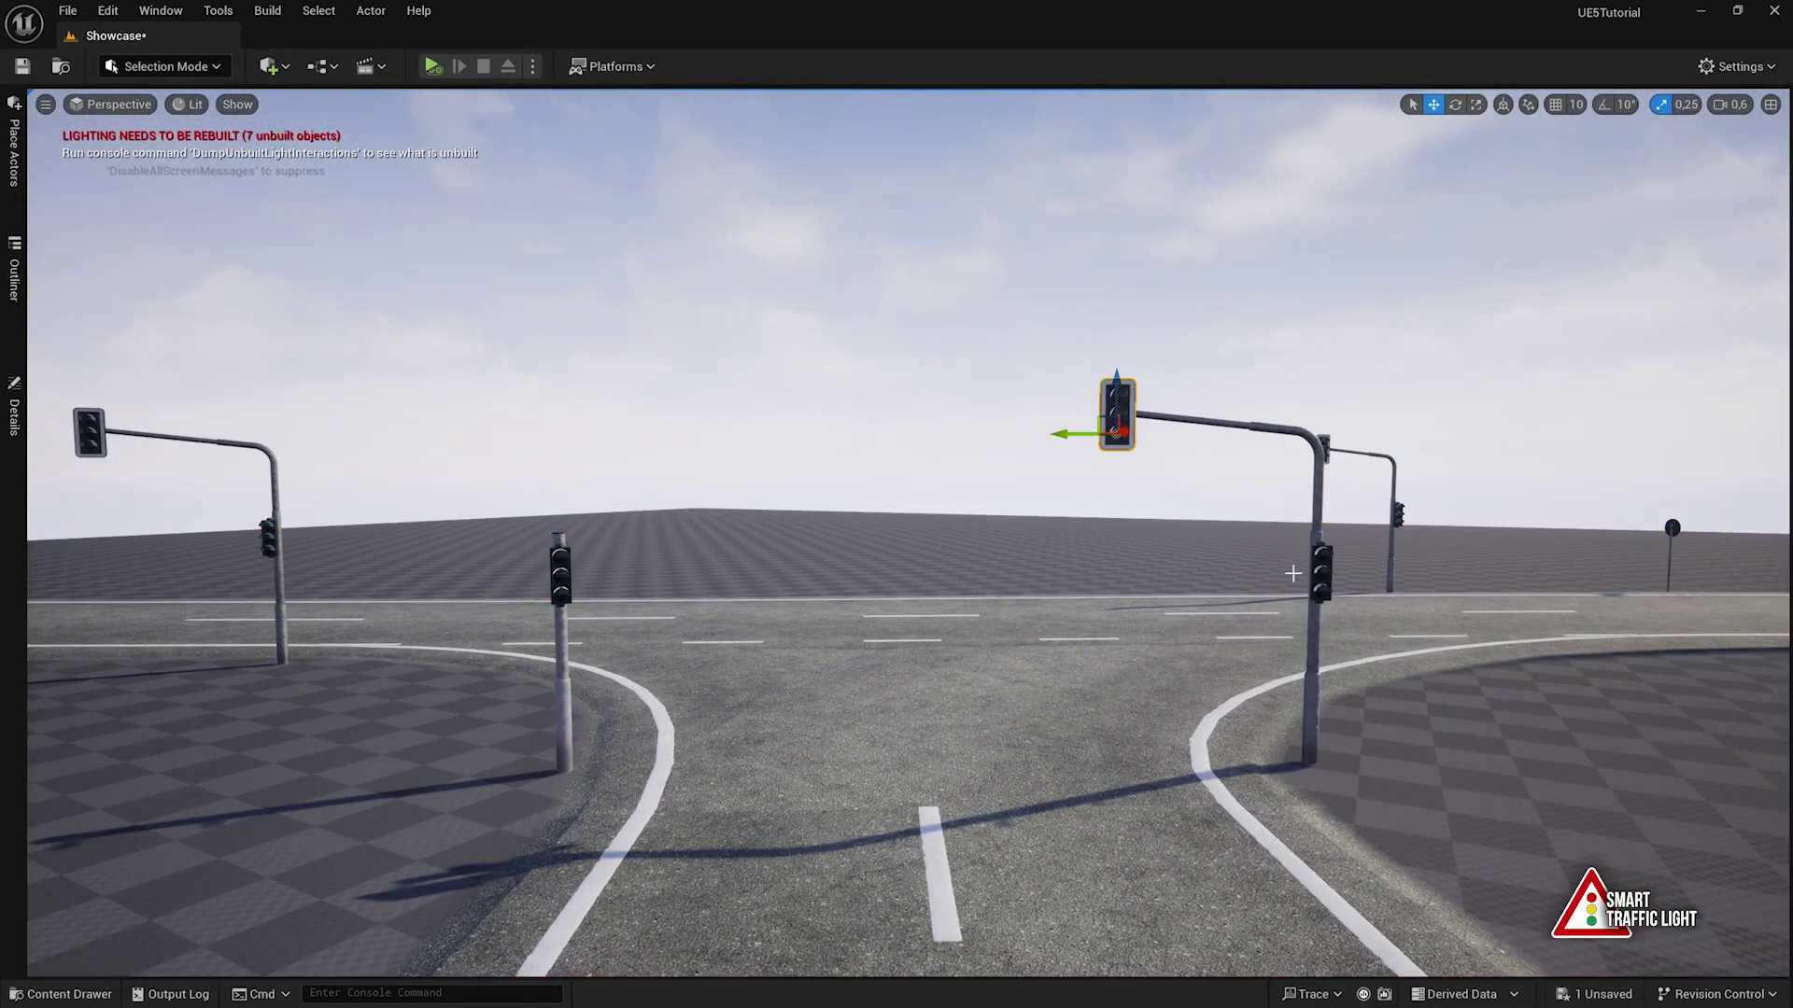
click(1319, 572)
click(1117, 412)
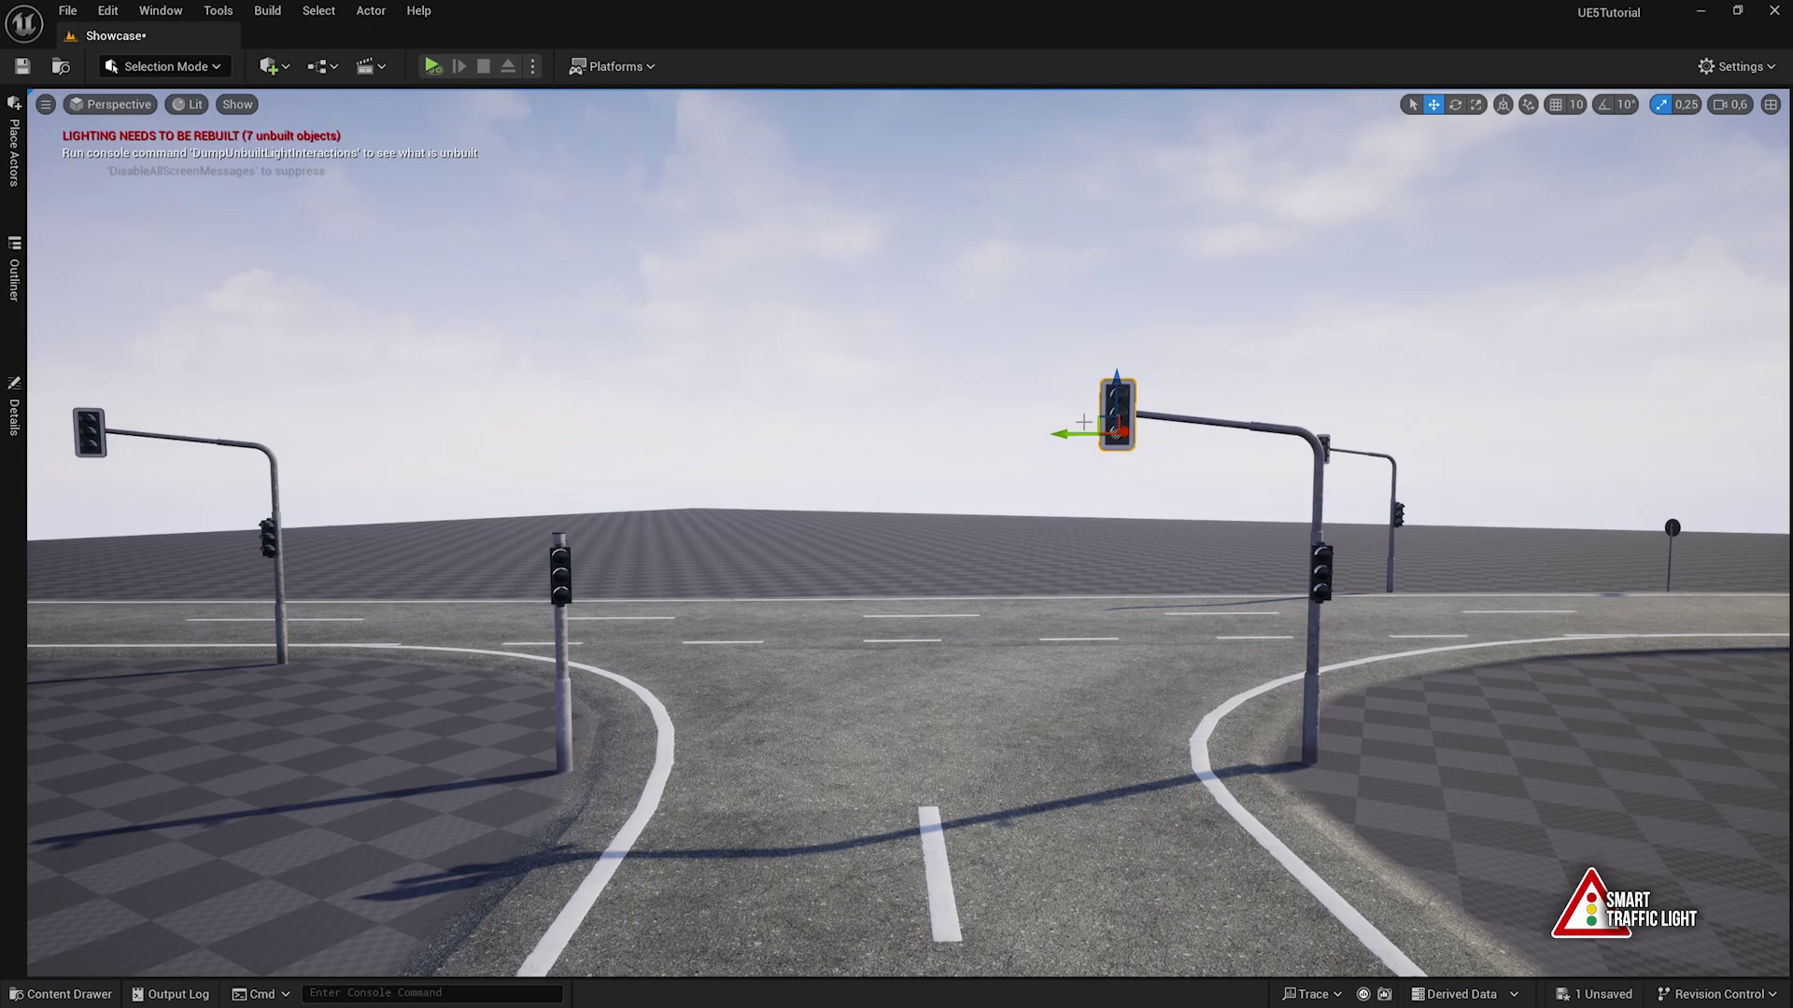
key(w)
right_drag(624, 555, 625, 555)
key(g)
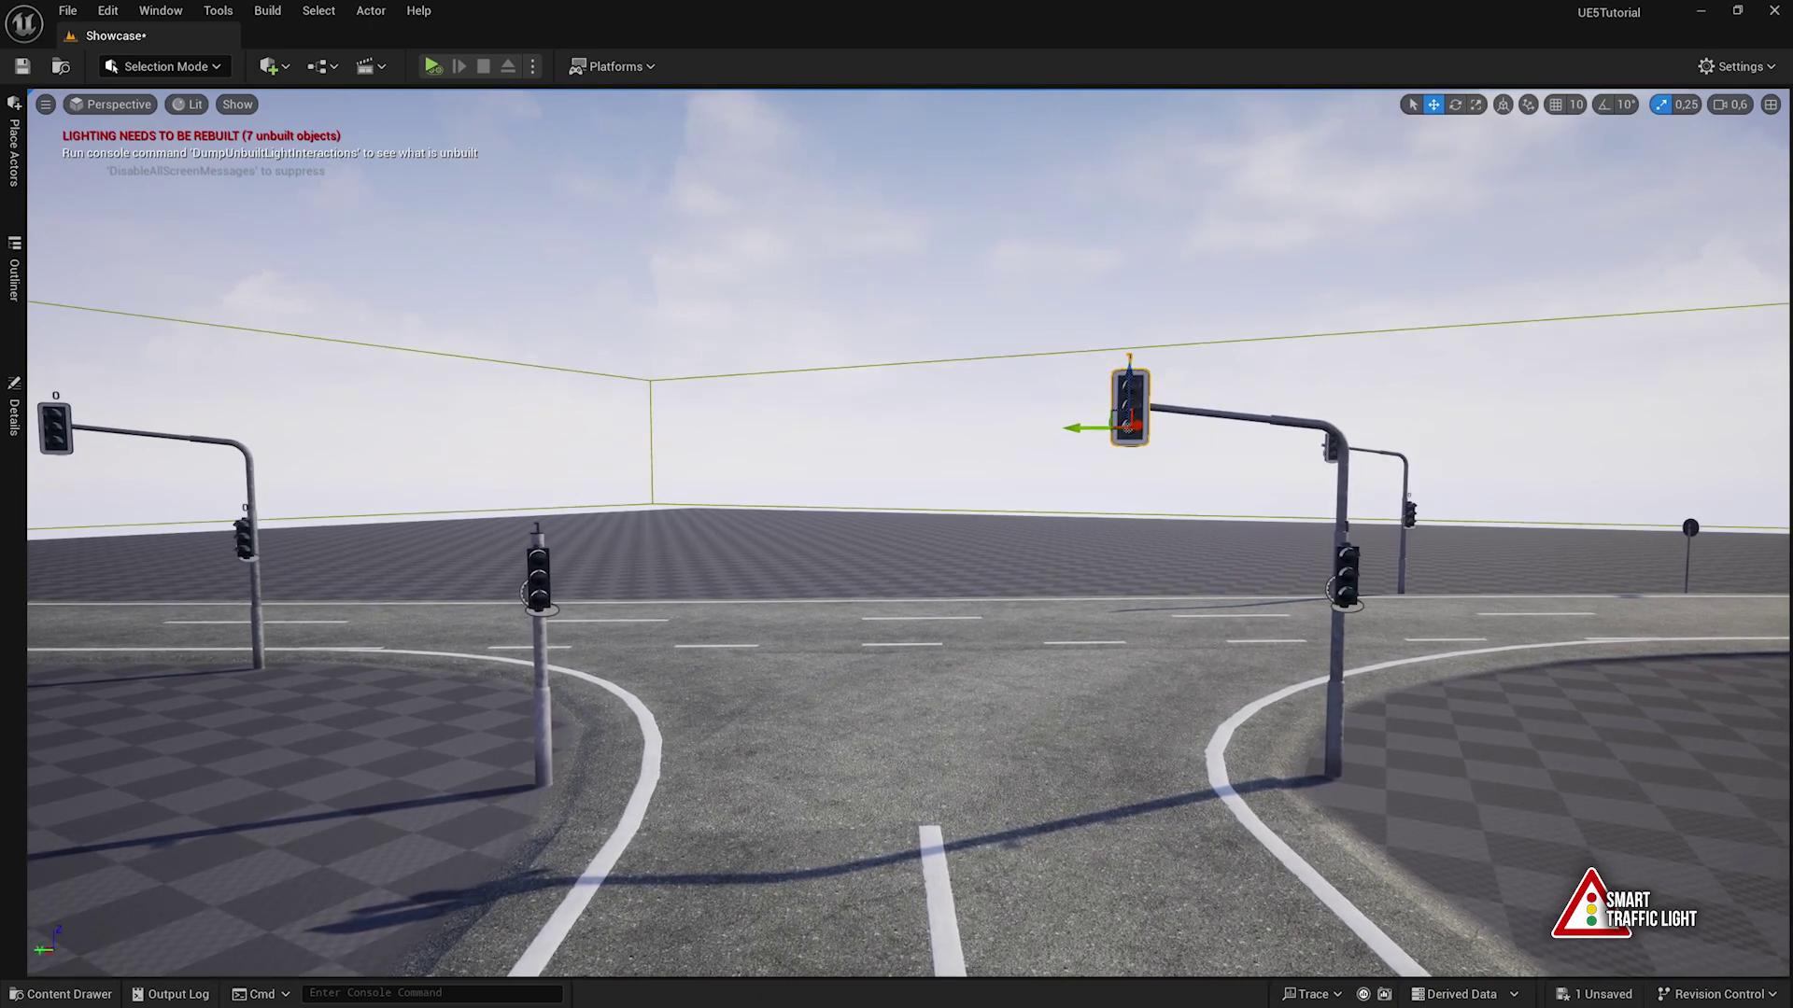
Select both main-road traffic light groups together to review the lights that share ID group 0
click(632, 437)
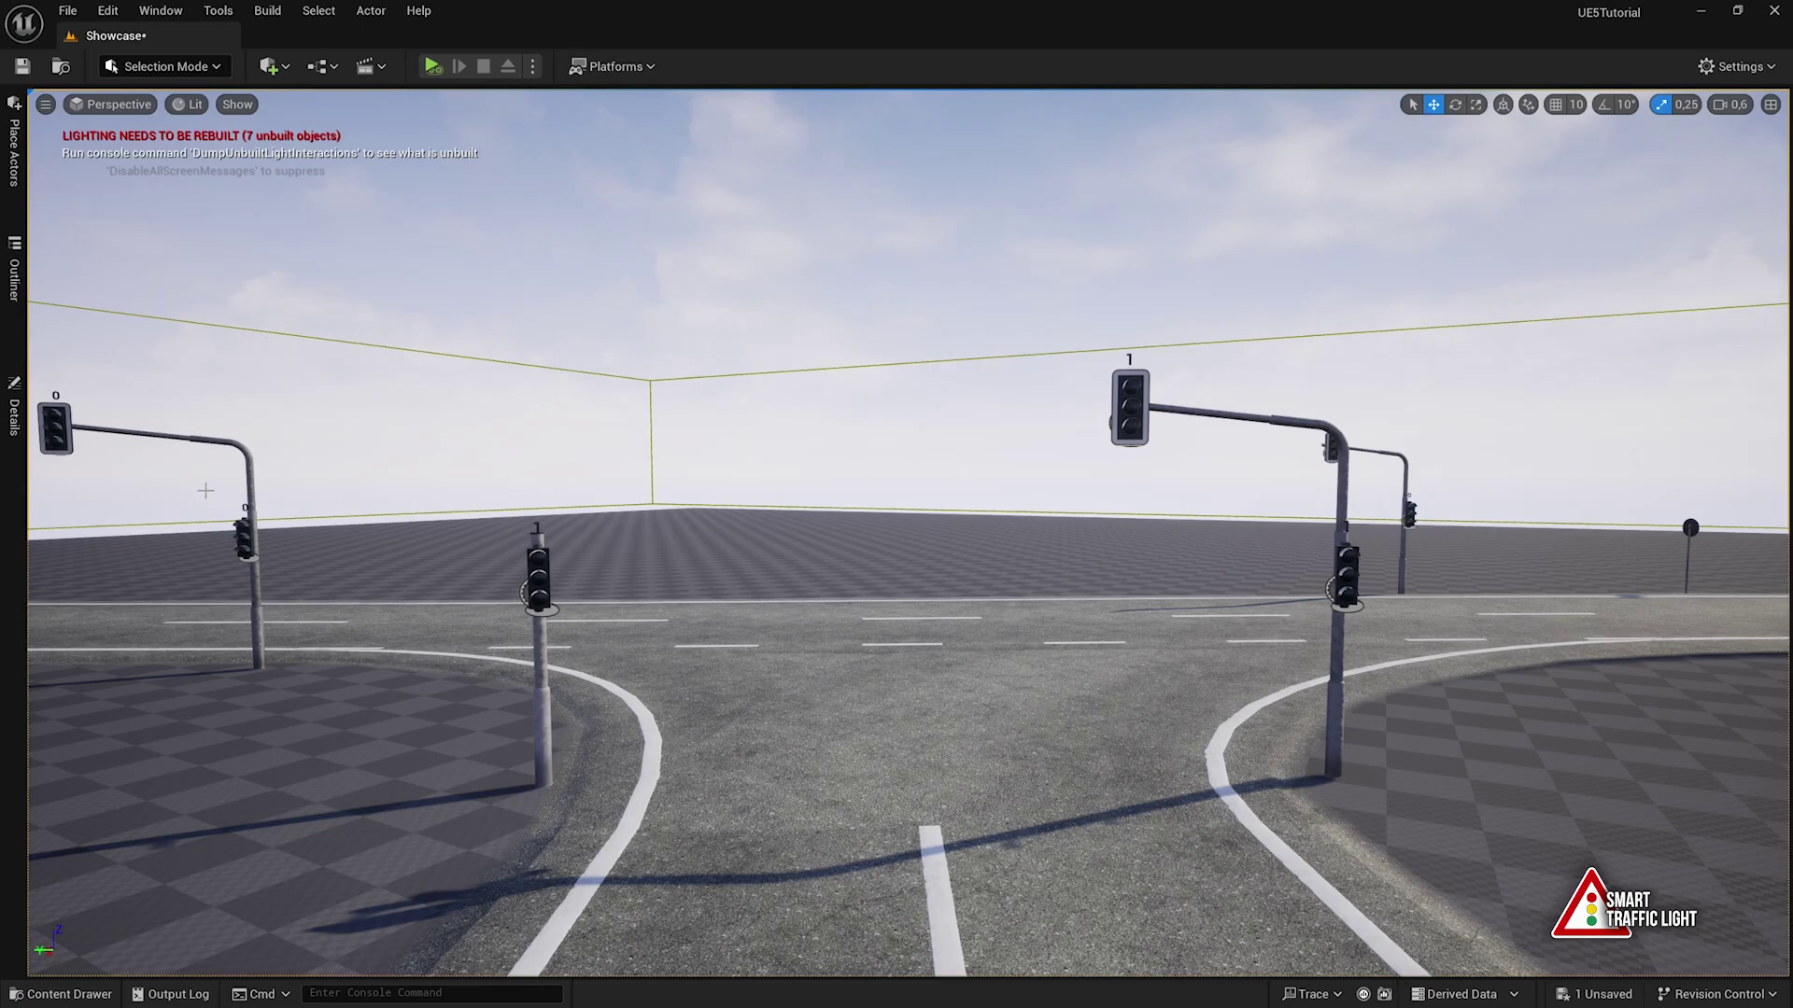
click(53, 411)
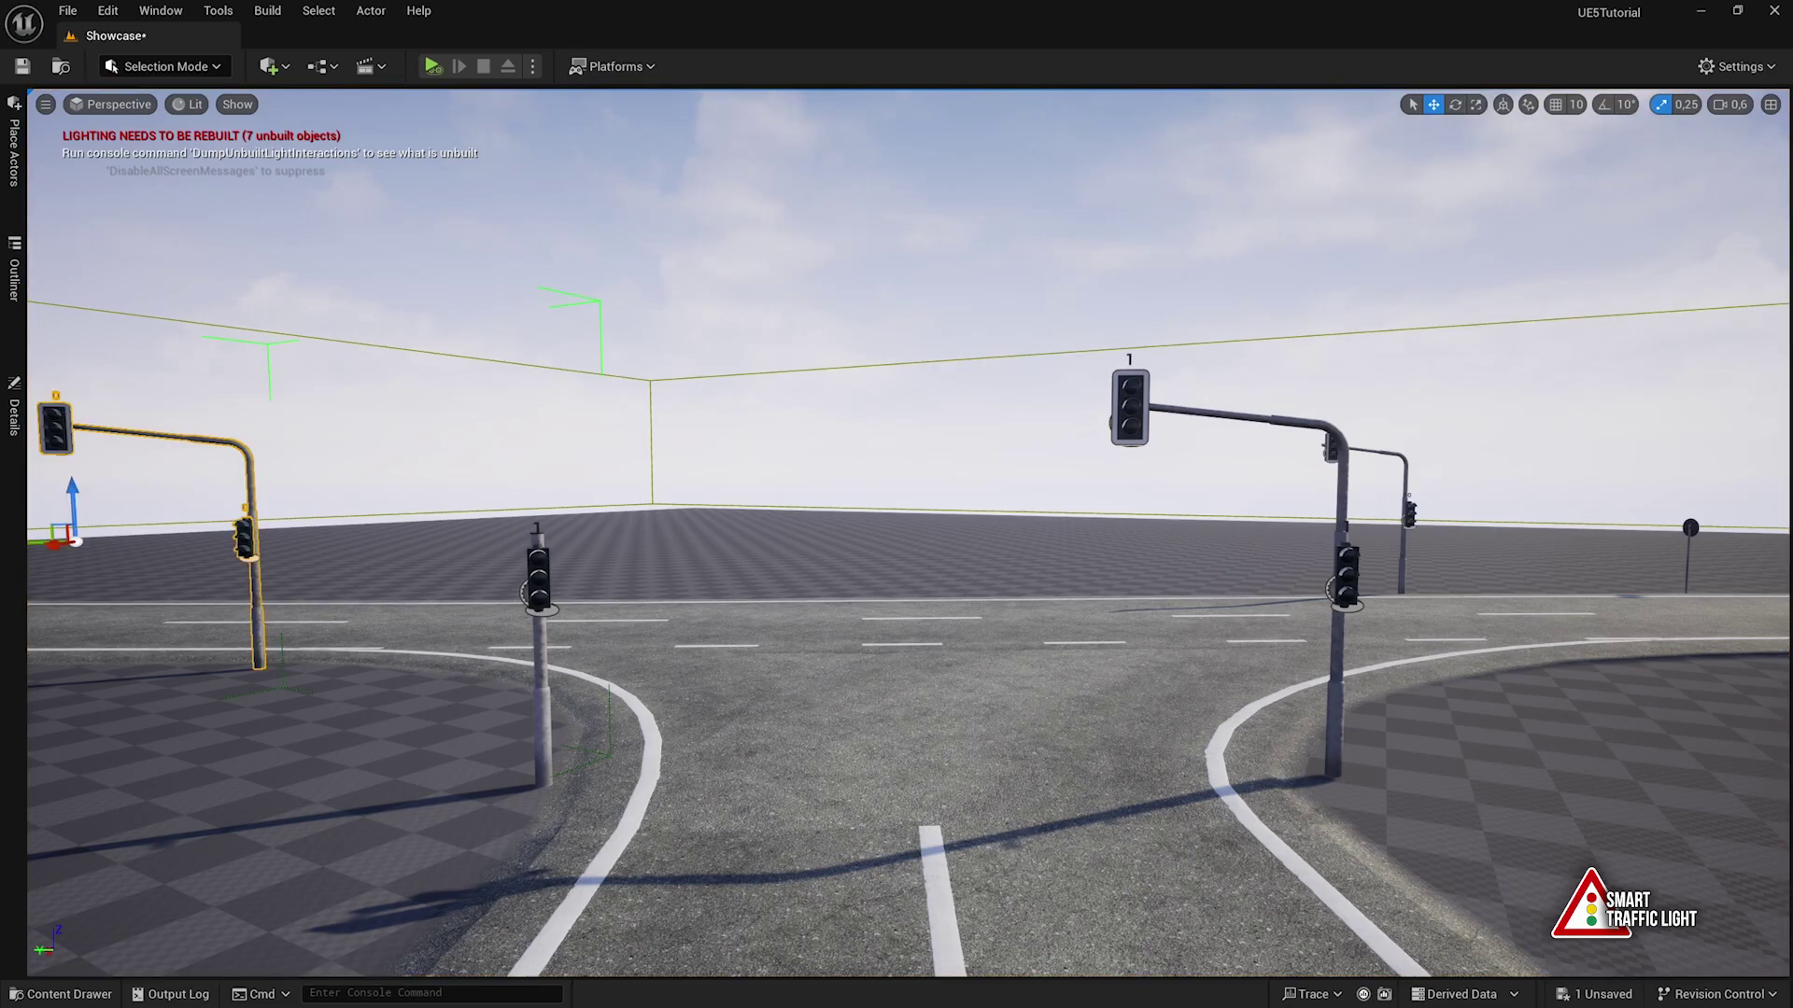
right_drag(1022, 305, 1022, 306)
key(a)
scroll(1022, 305, up, 5)
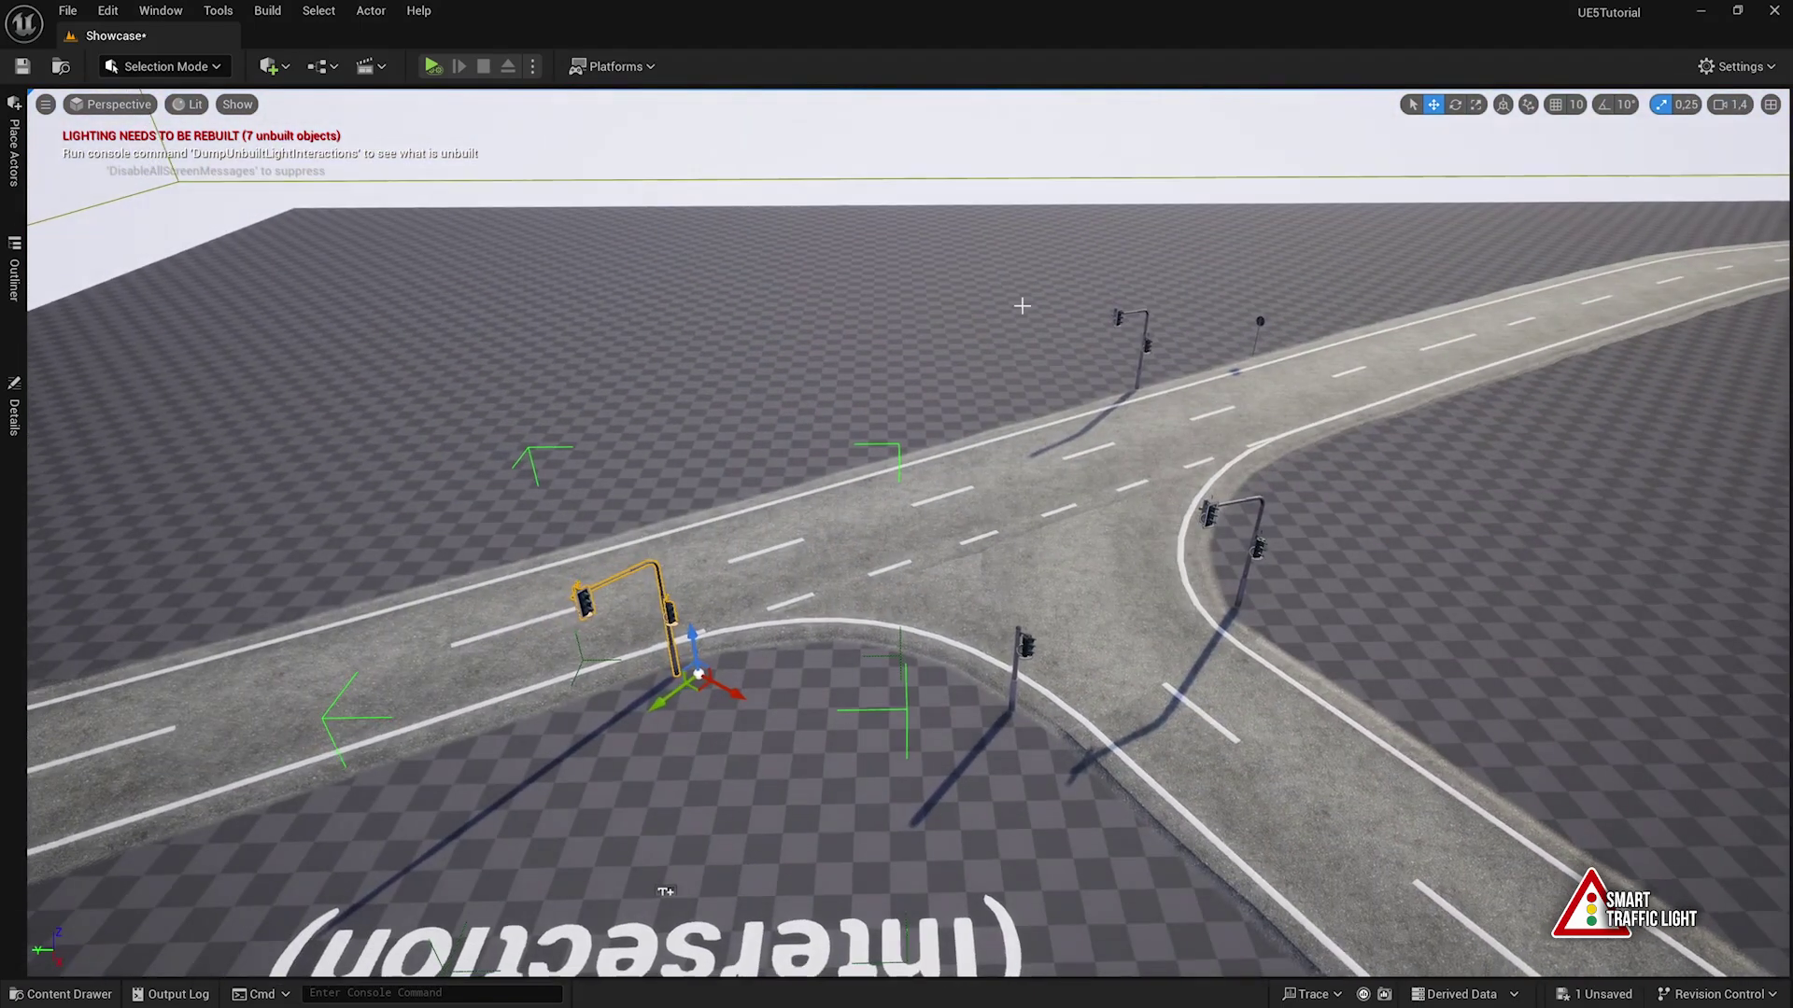
ctrl+click(1133, 341)
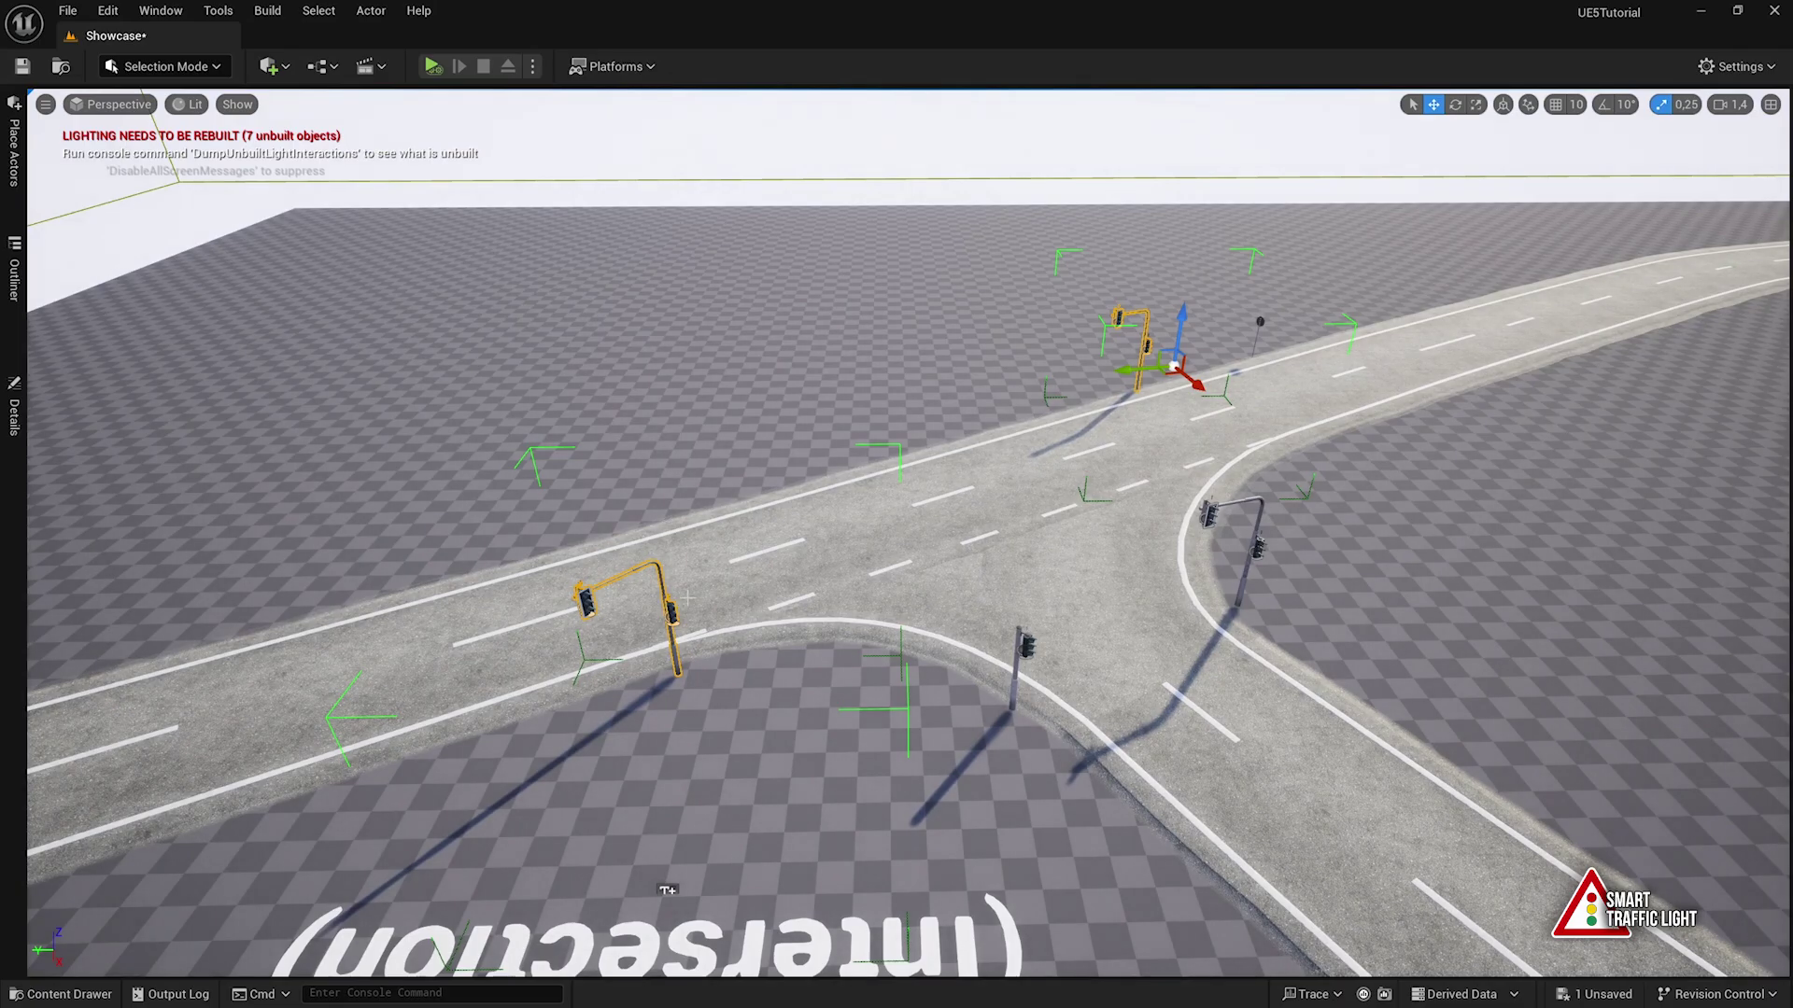
key(d)
right_drag(694, 675, 694, 675)
key(w)
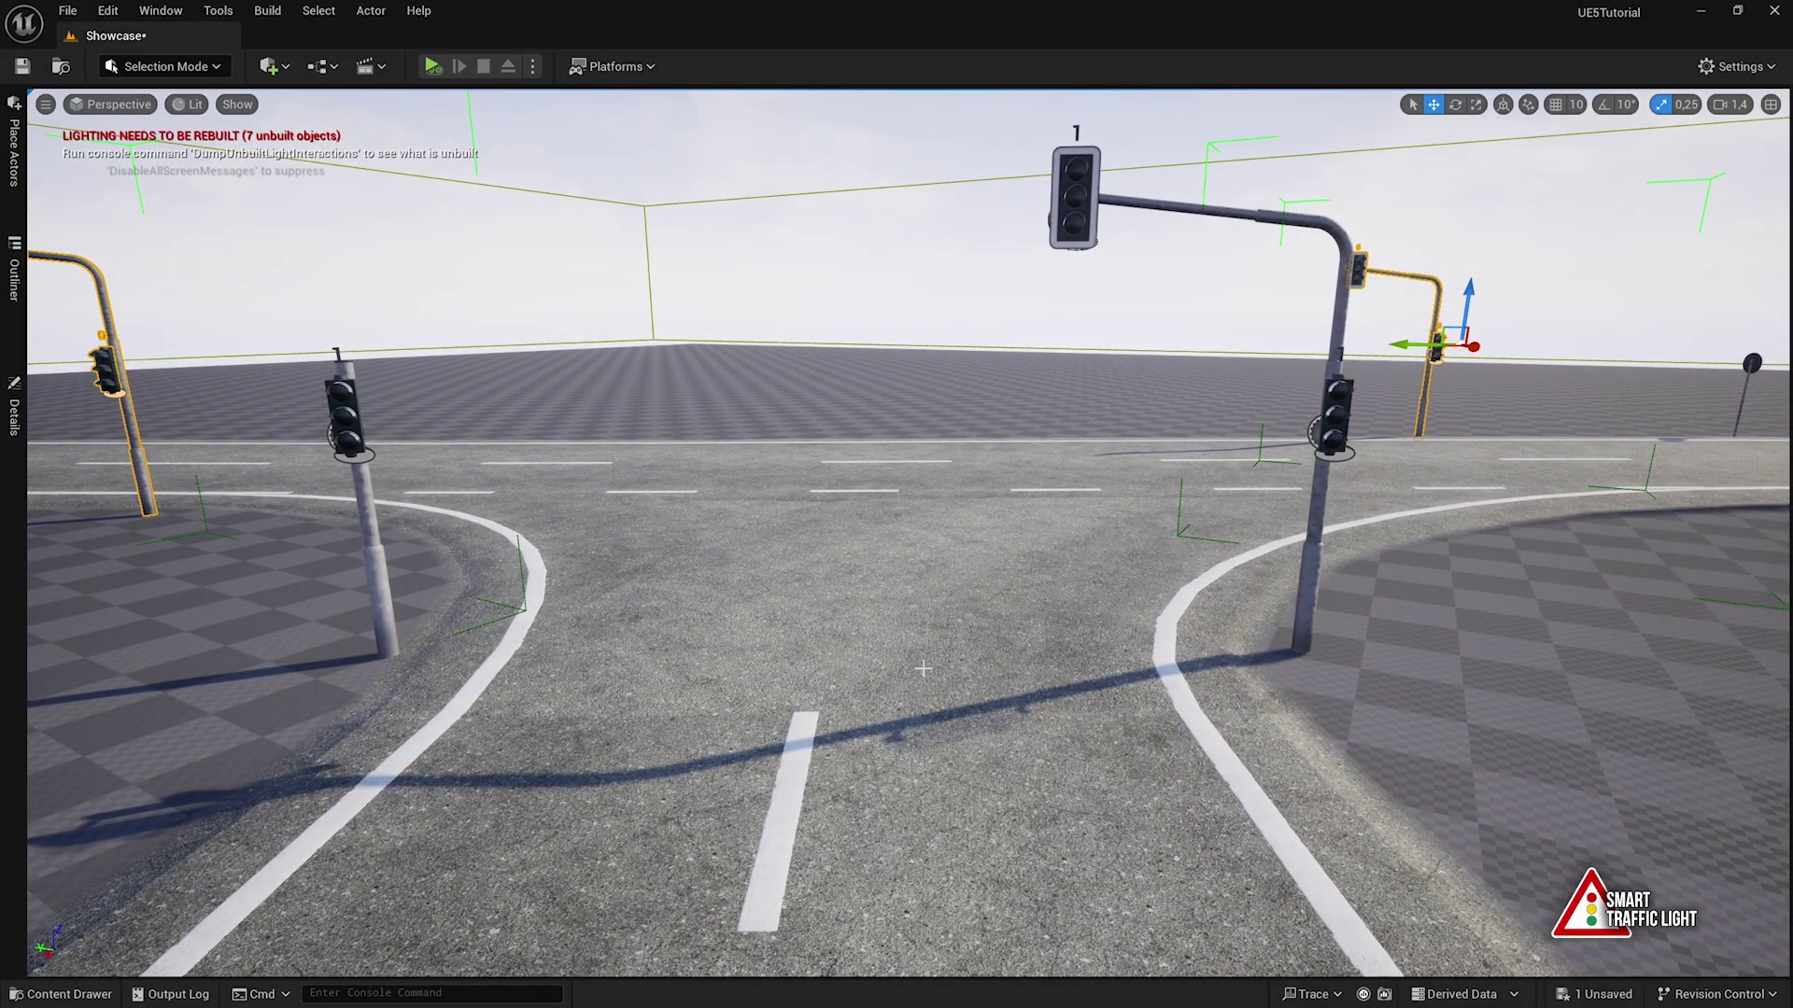
Select the side road's three lights in turn to review which ones share ID group 1, and clear the selection
click(347, 402)
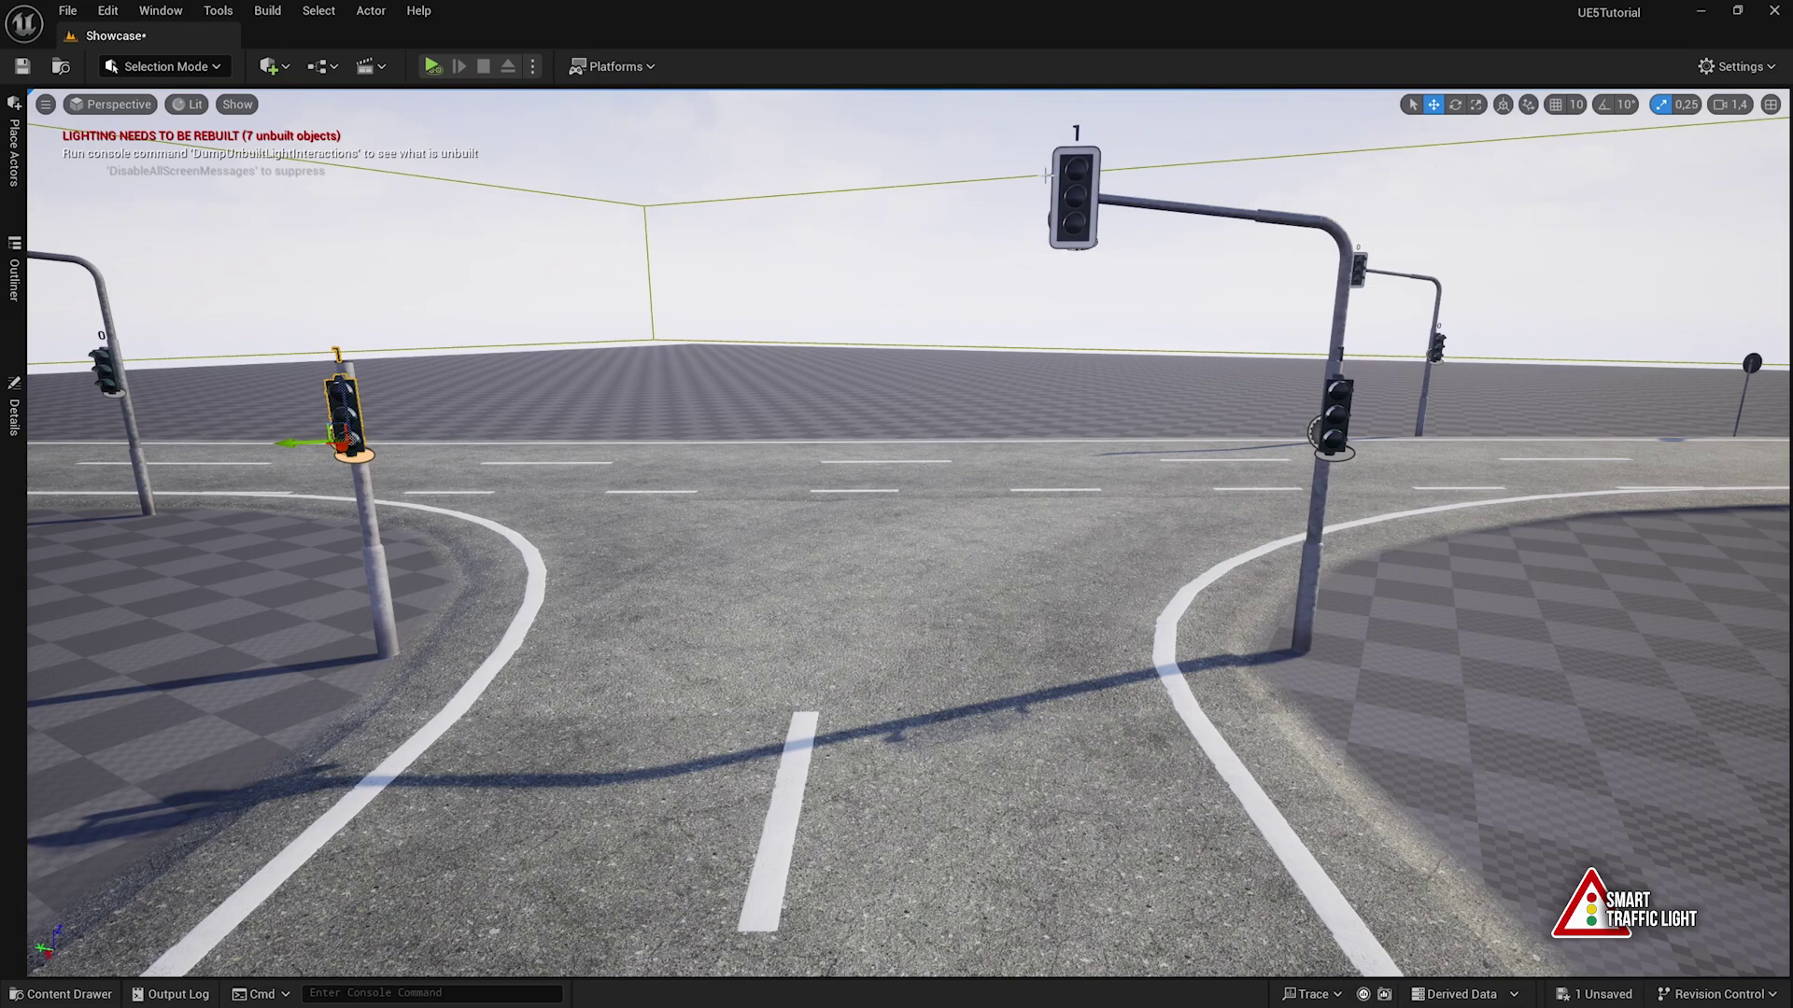
click(1069, 187)
click(1335, 411)
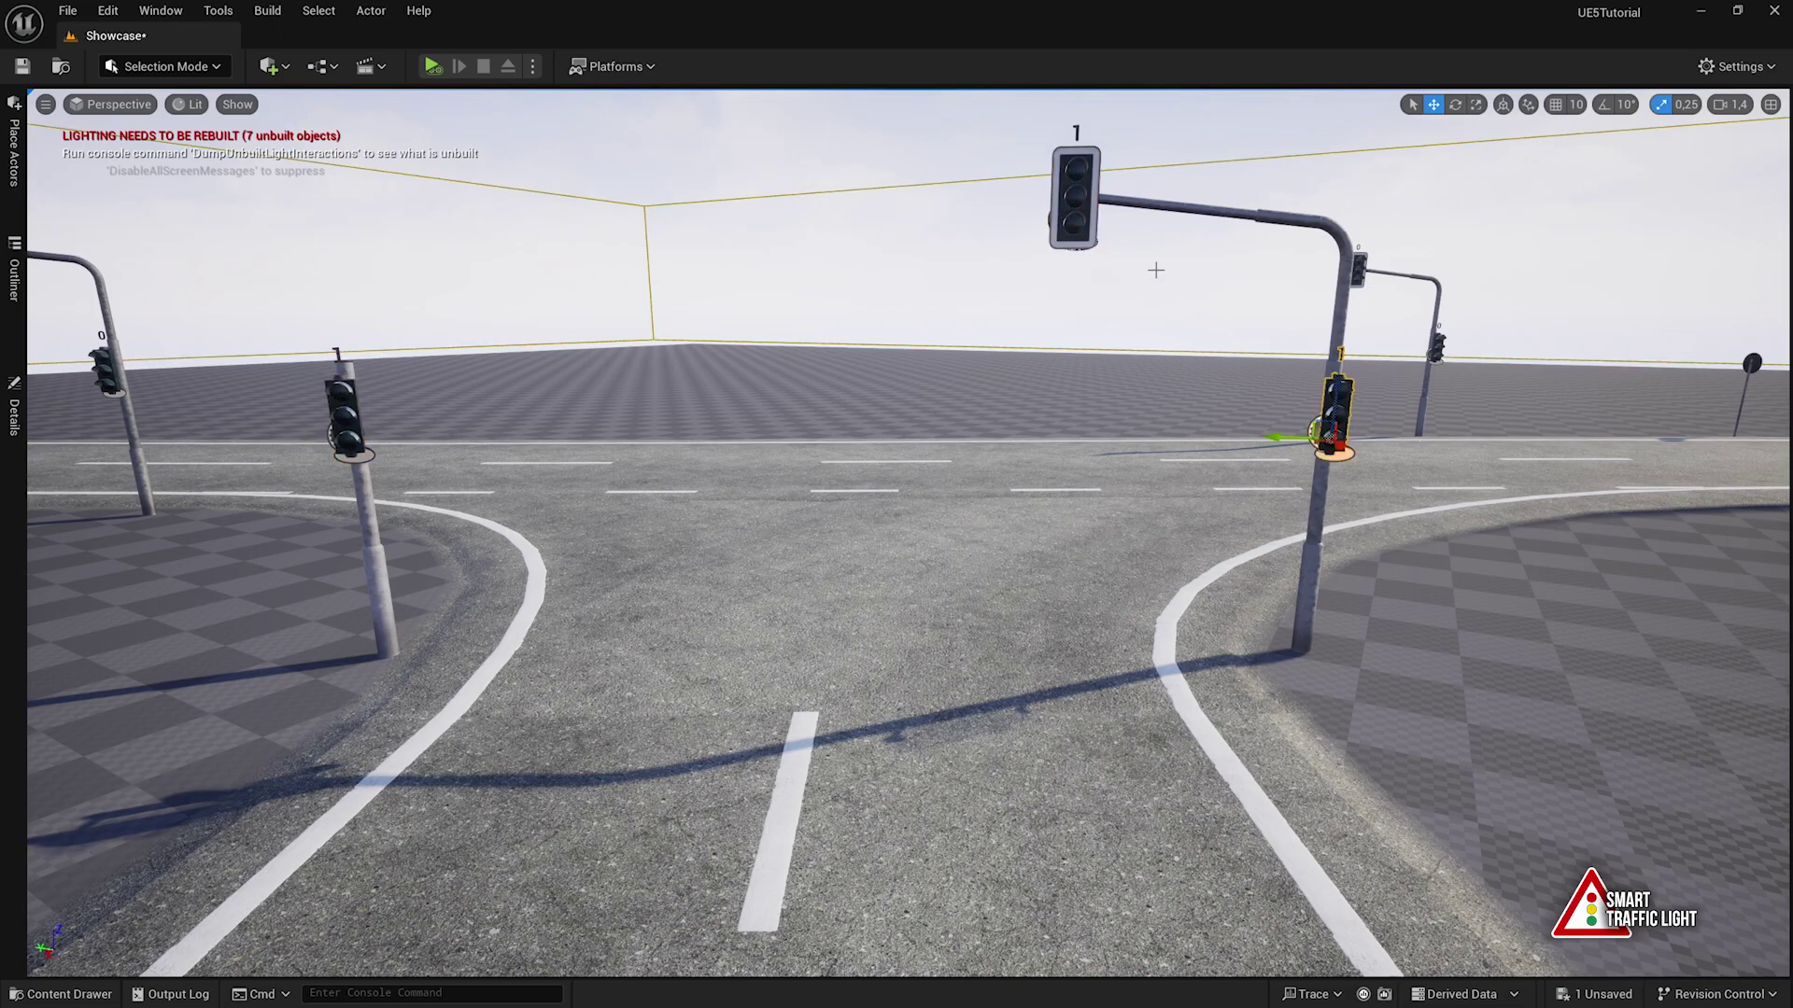
click(1083, 189)
click(346, 422)
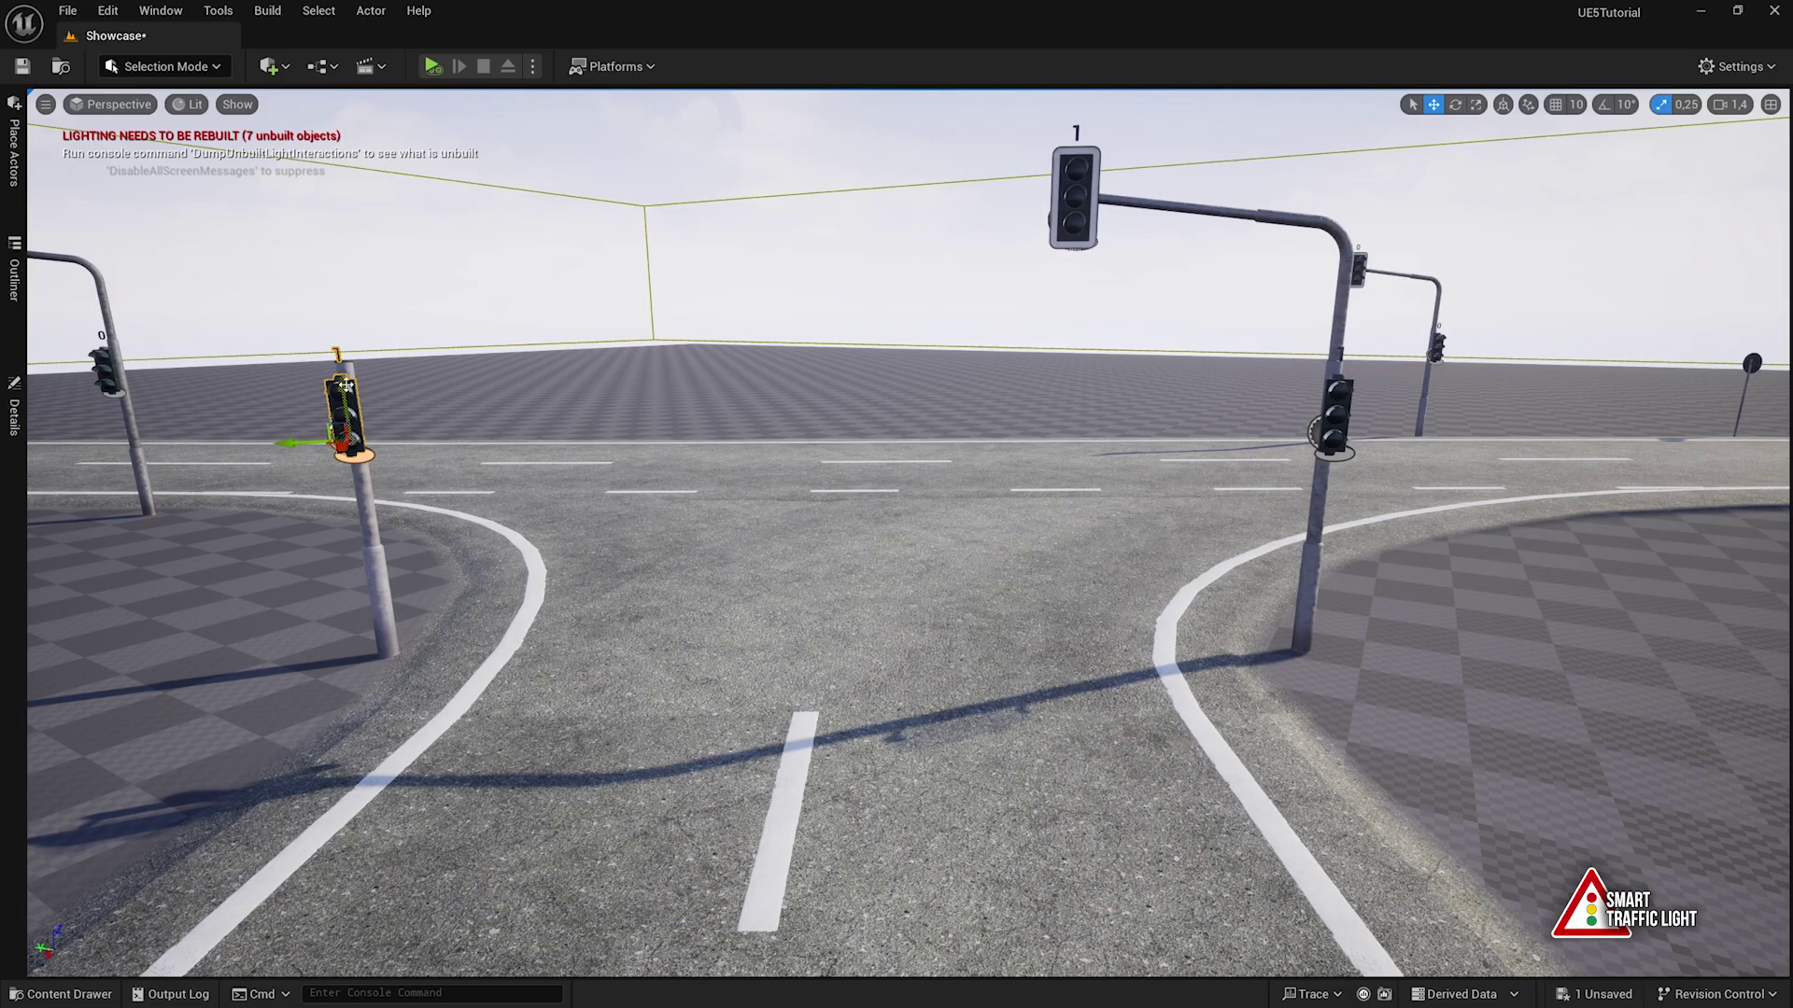
click(1055, 224)
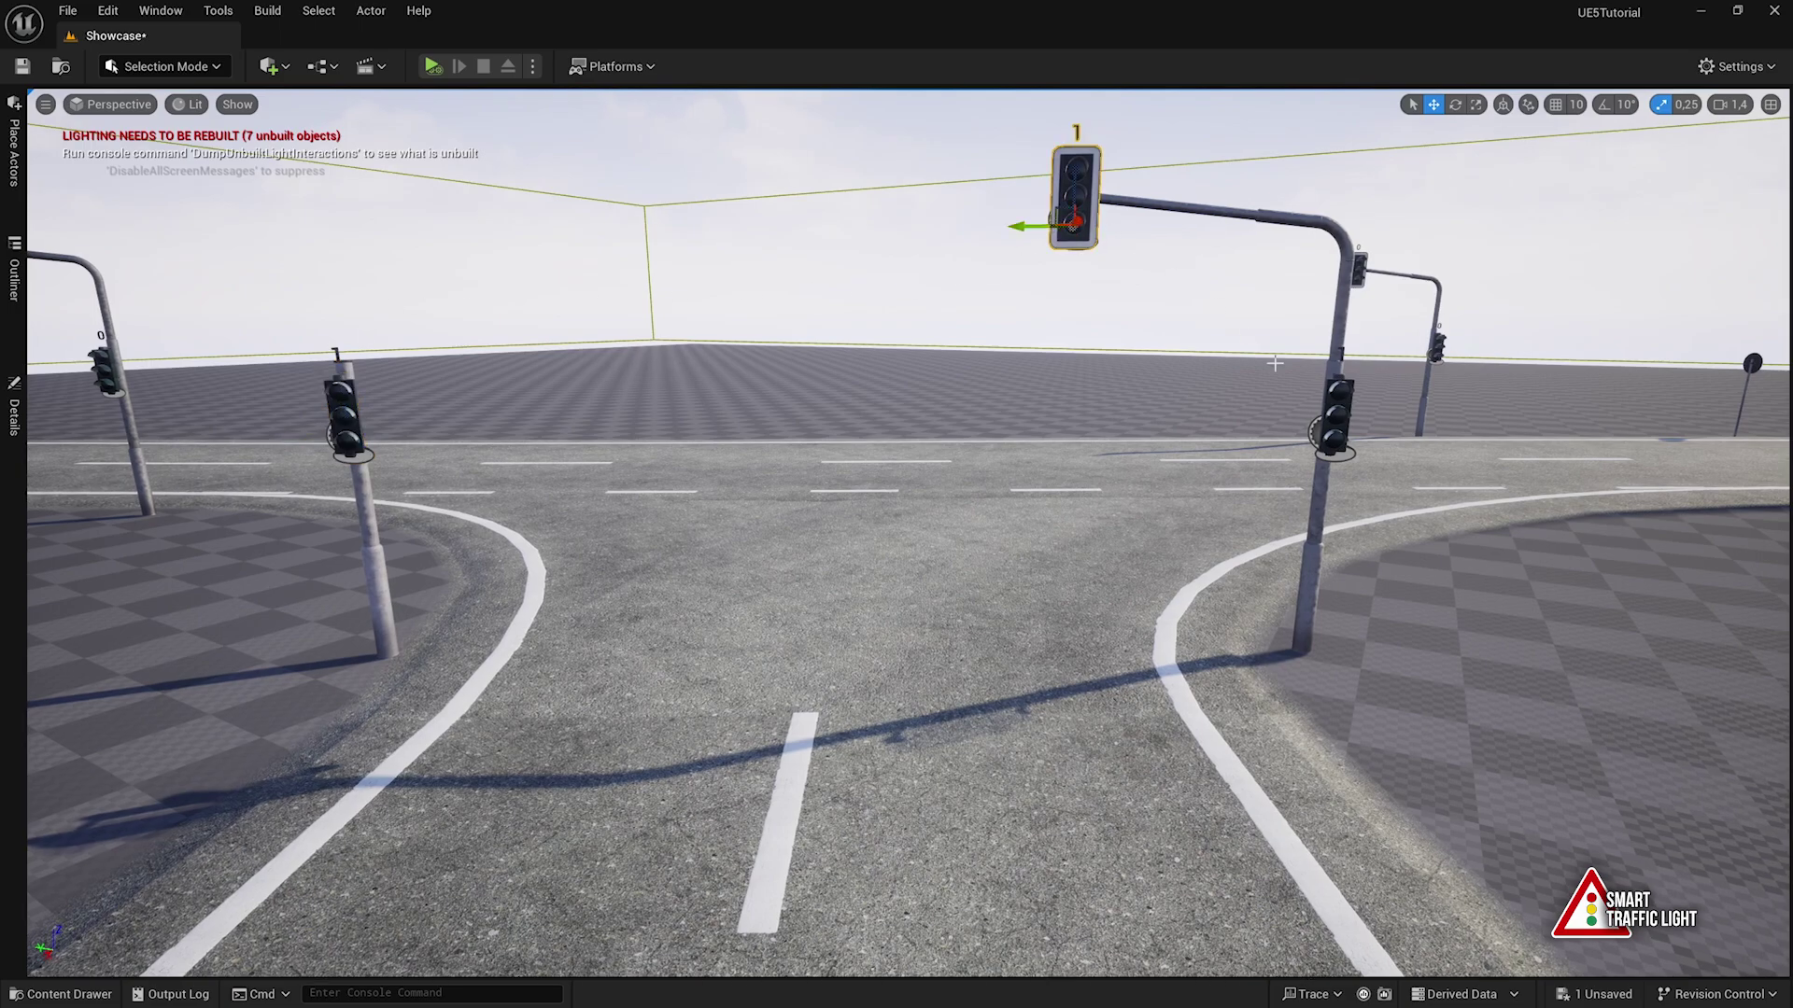
ctrl+click(1325, 411)
key(Escape)
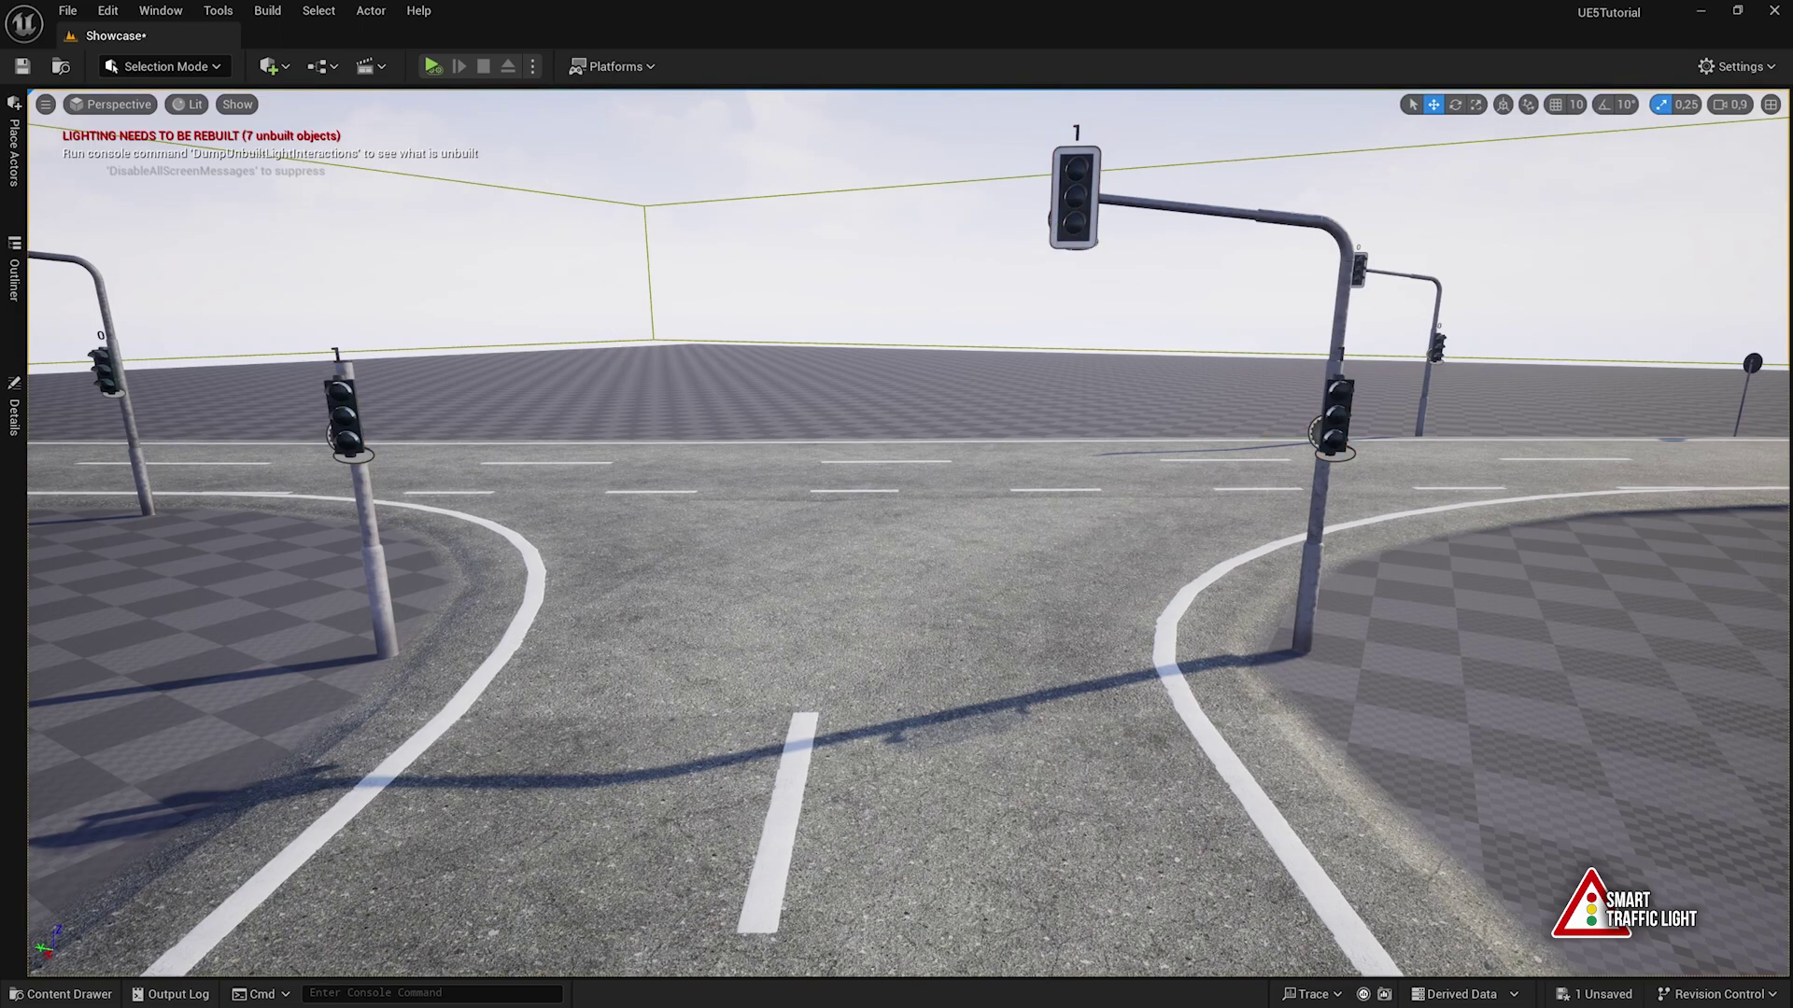
View the intersection from the side road, selecting the main-road groups on either side in turn
key(s)
right_drag(896, 532, 826, 519)
scroll(877, 529, down, 1)
key(w)
key(d)
click(407, 416)
right_drag(406, 323, 500, 316)
key(d)
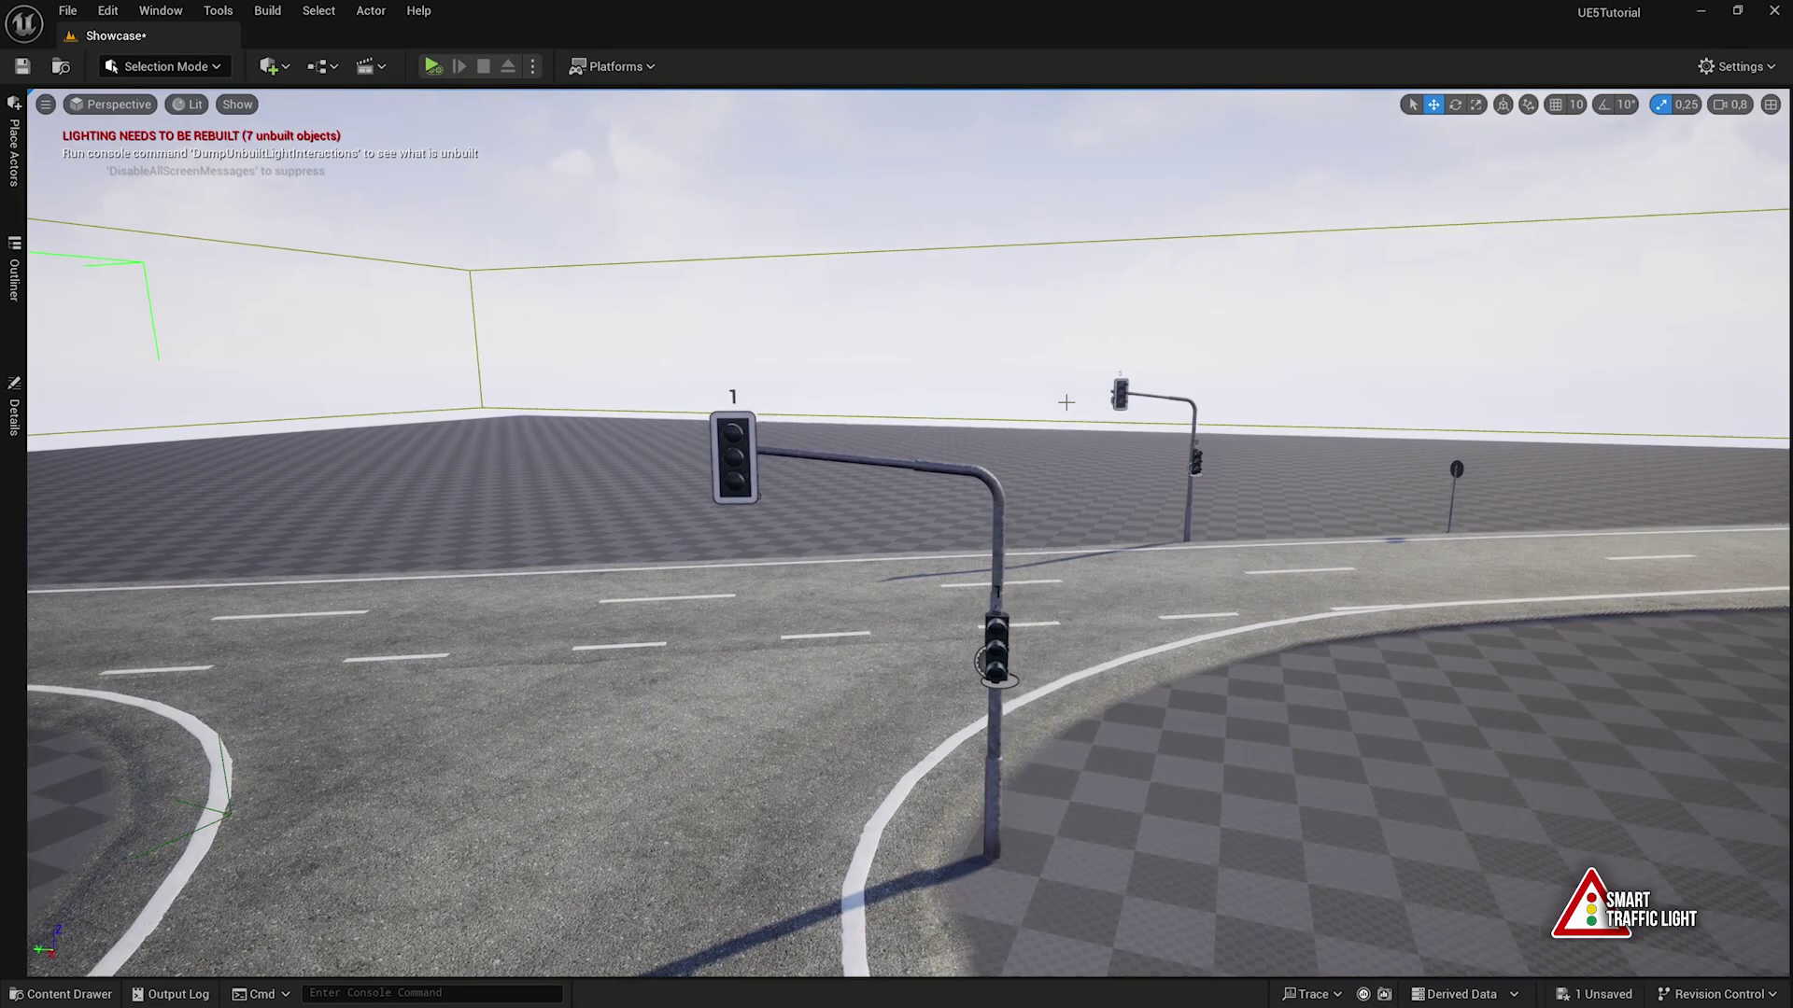
click(1113, 396)
right_drag(1097, 378, 976, 386)
key(s)
key(w)
key(a)
Select the new post's light, and compare it with the overhead and lower lights on the opposite side-road pole
click(628, 588)
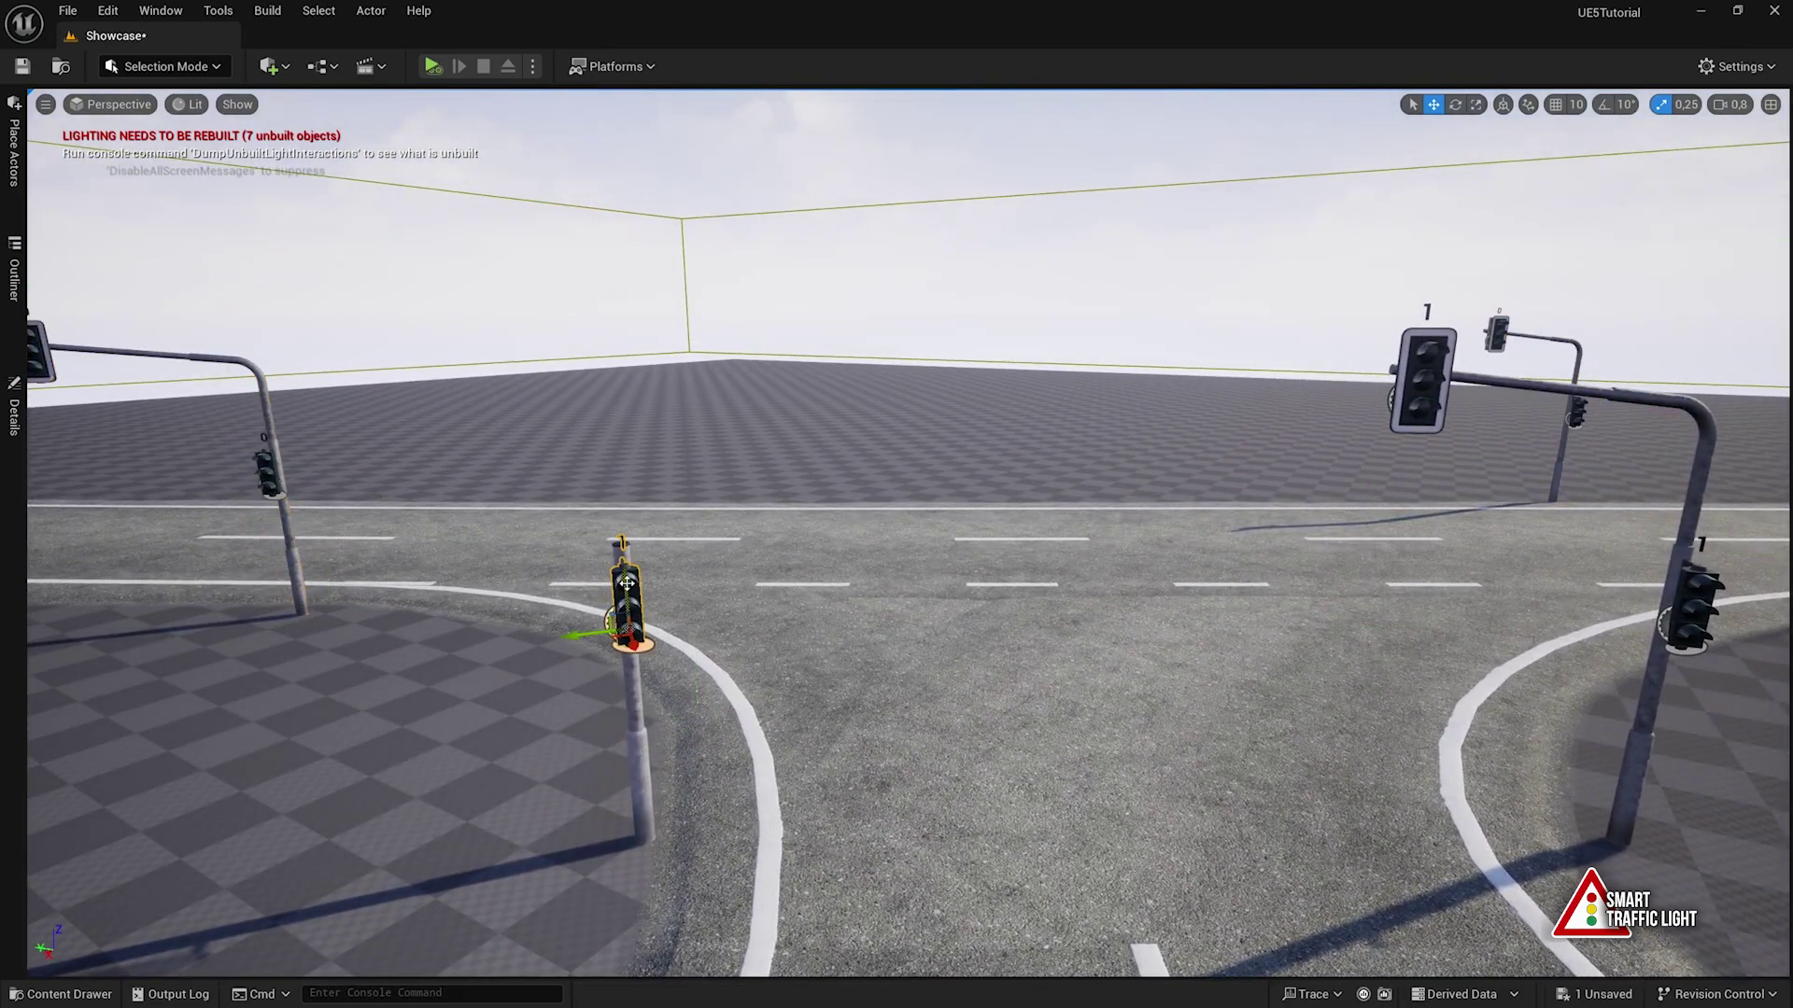
right_drag(614, 563, 728, 598)
click(1125, 401)
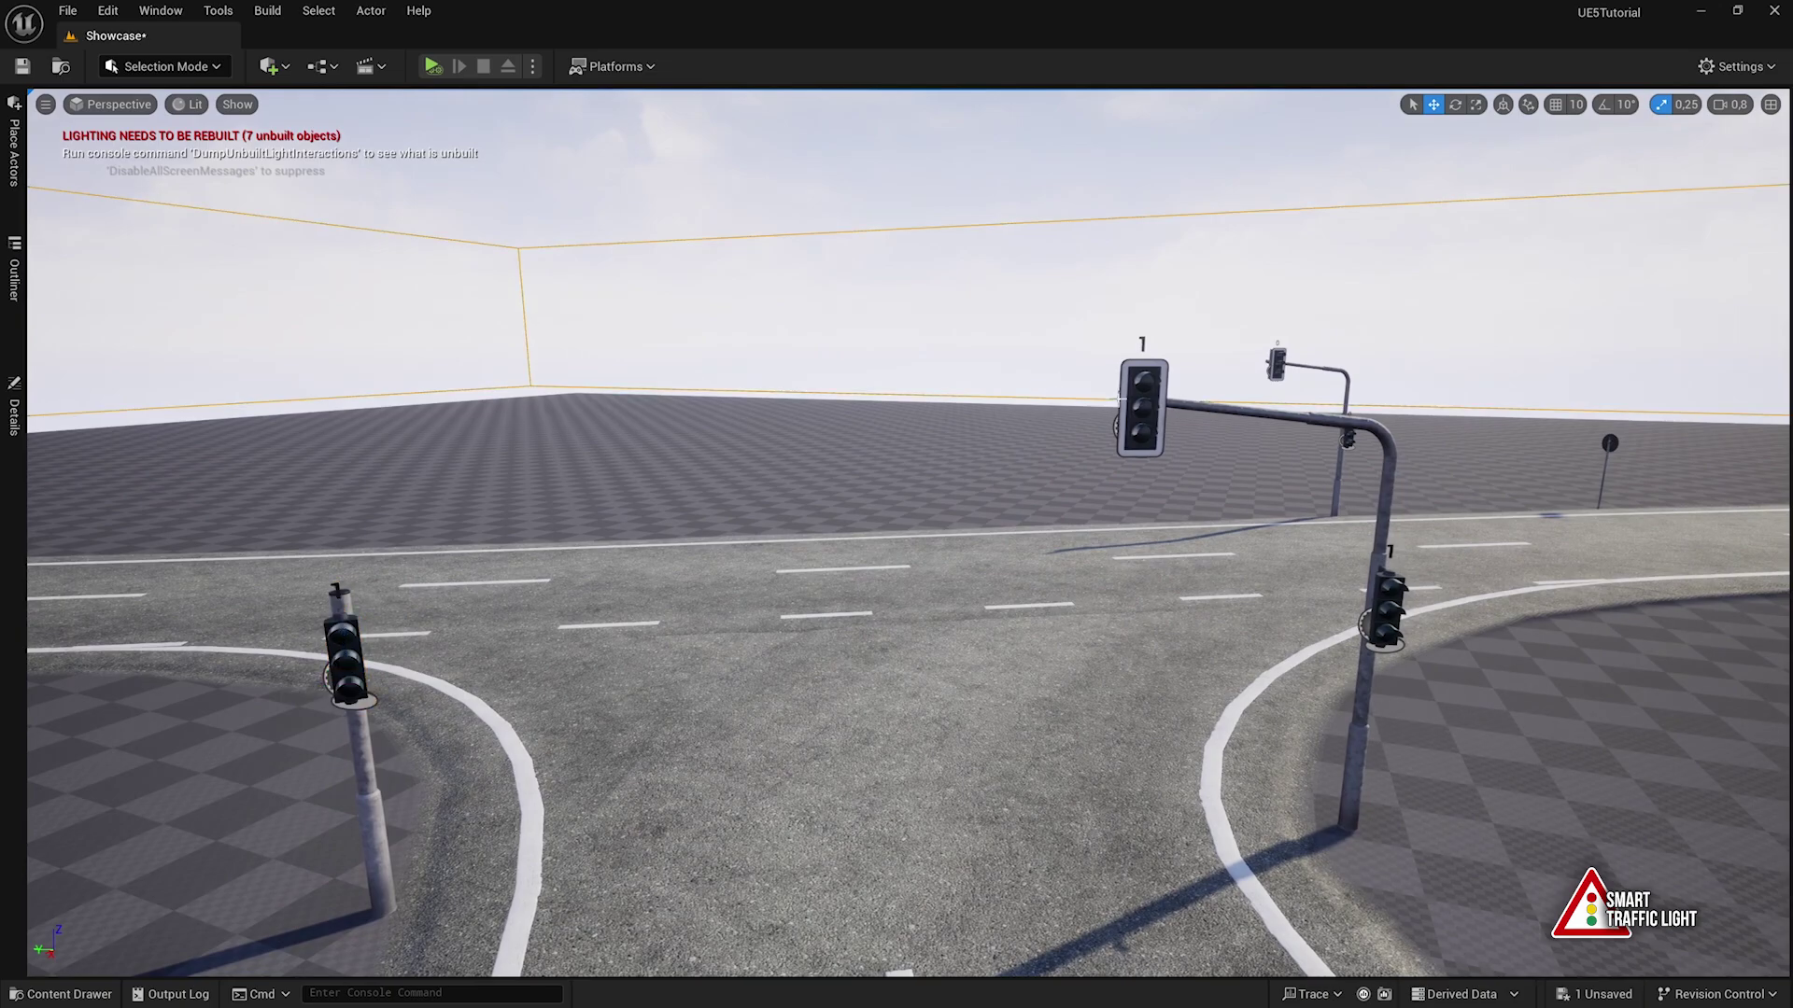
ctrl+click(1390, 609)
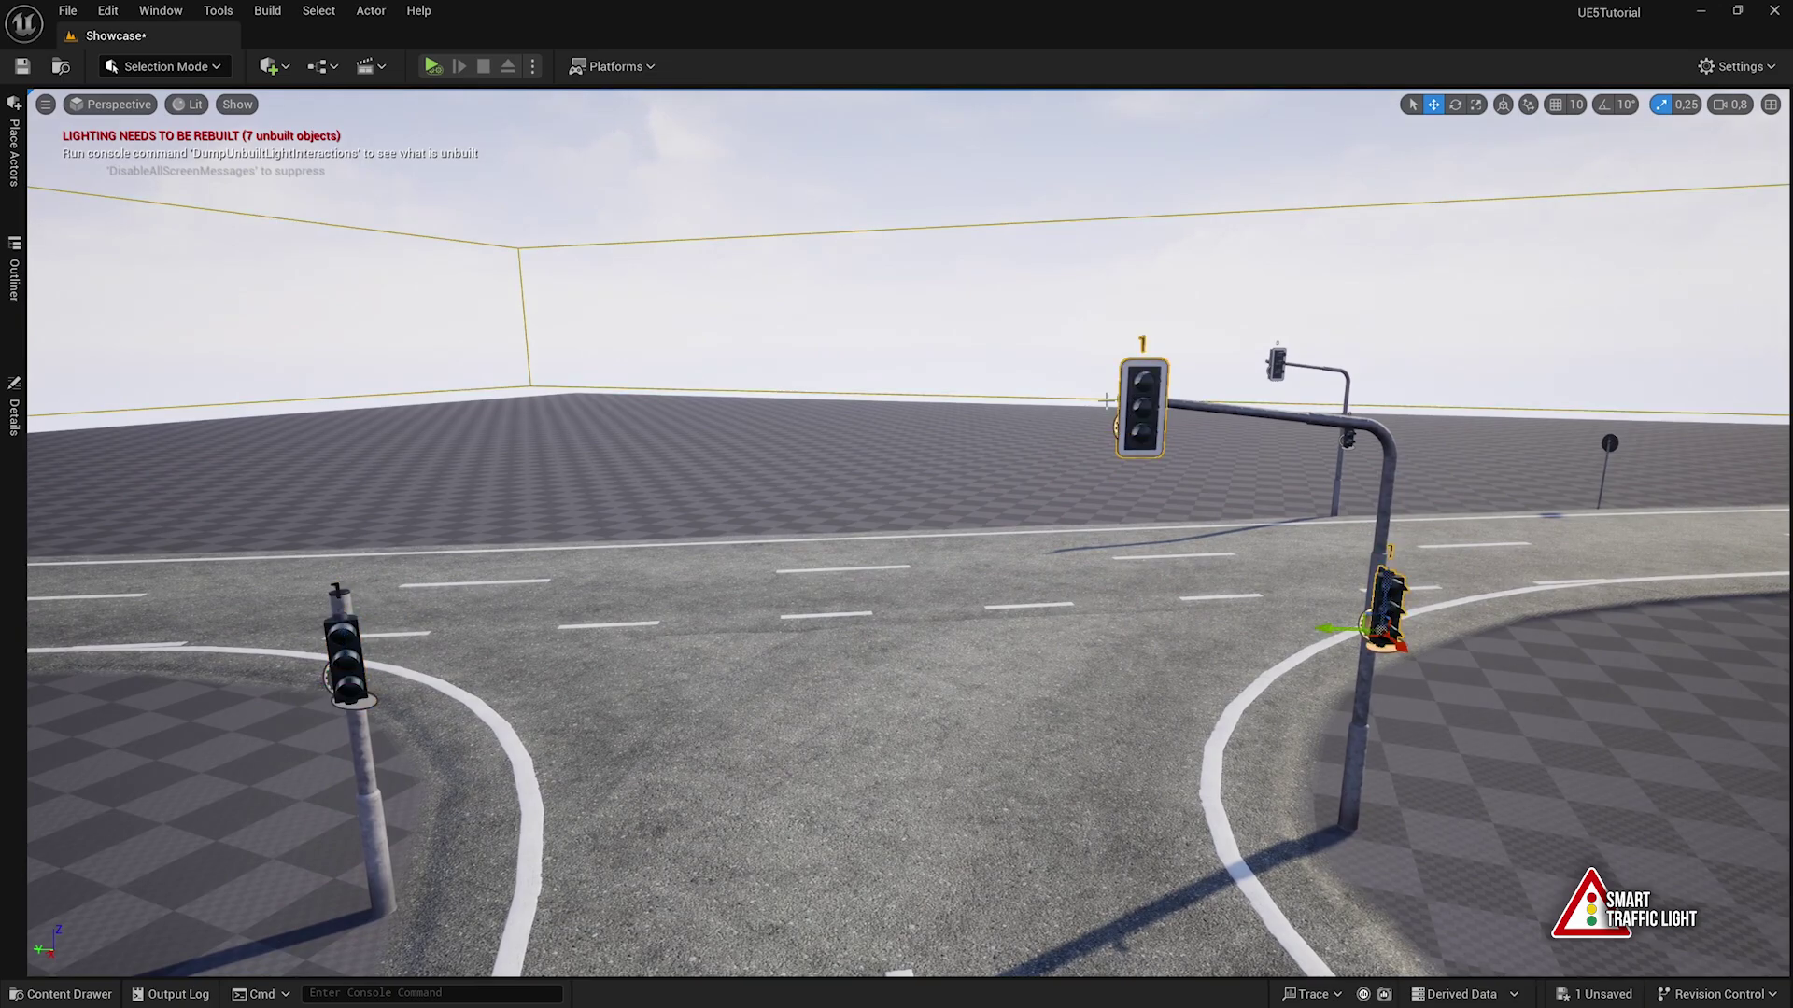
click(1149, 378)
click(1387, 599)
click(1147, 407)
Set the Traffic Light ID Group of the new post's light to 2 and reselect it to check its number
right_drag(1147, 407, 1064, 421)
key(w)
click(442, 609)
key(s)
right_drag(442, 608, 430, 549)
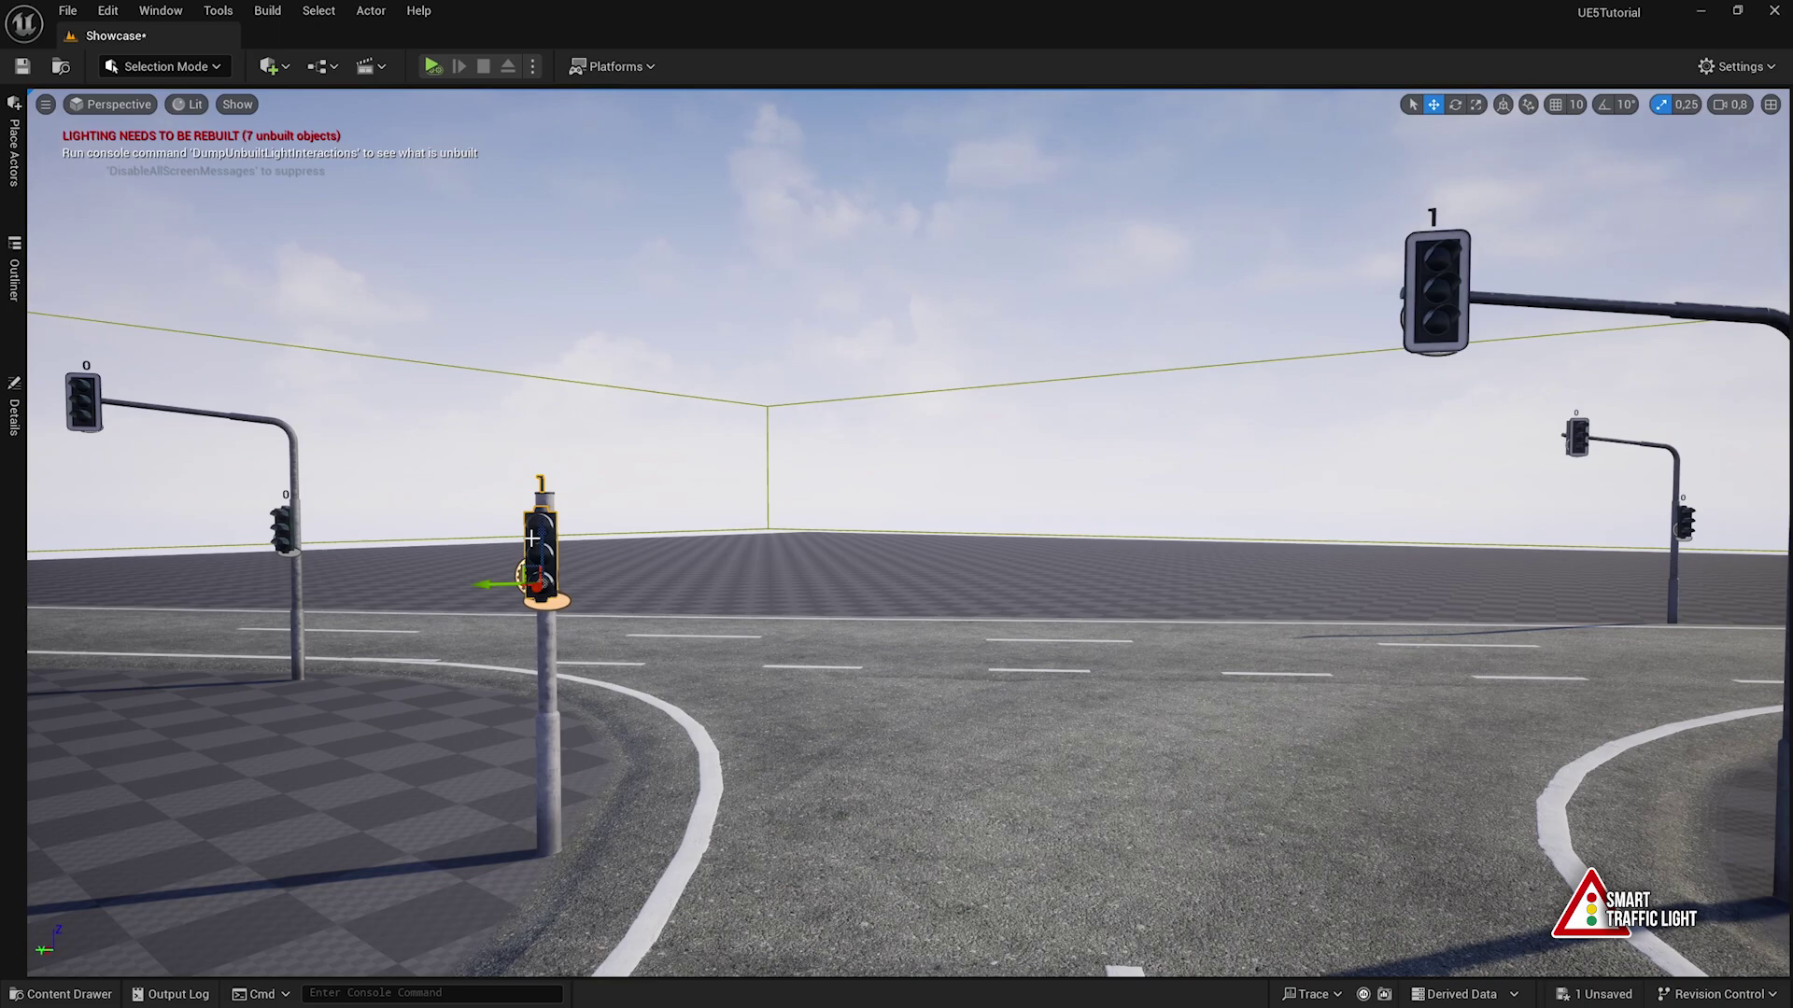
click(14, 409)
scroll(307, 660, down, 10)
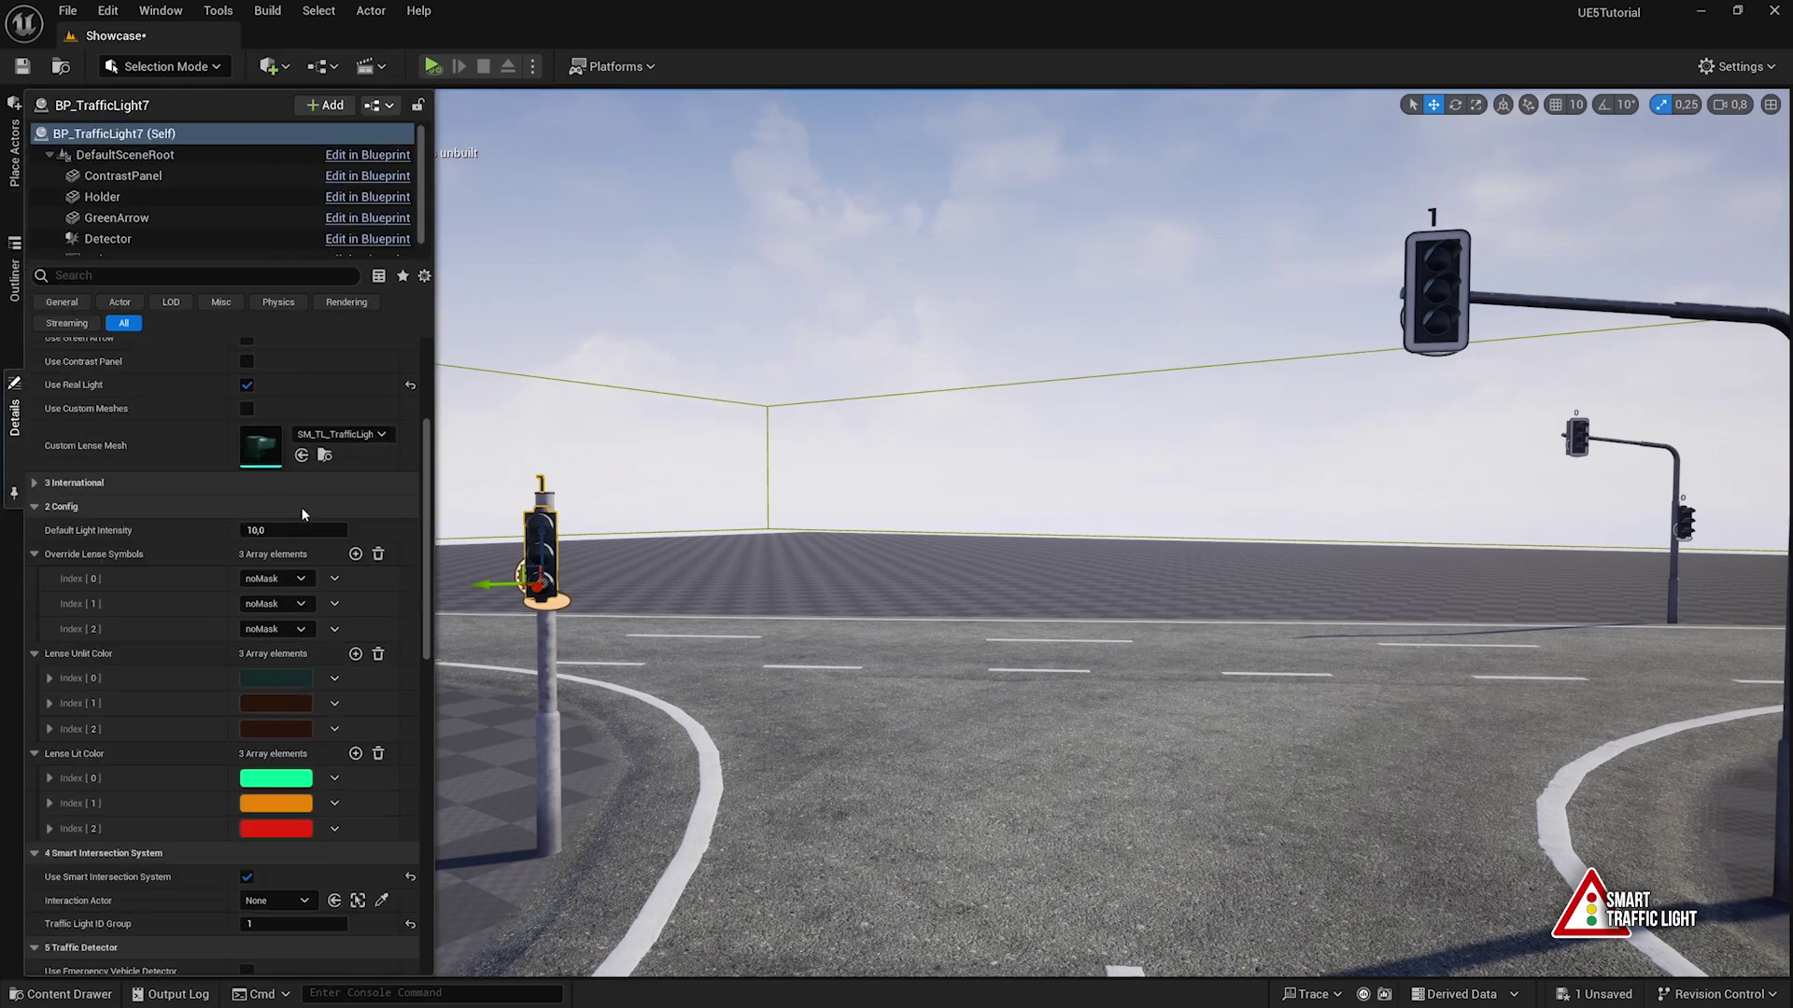
click(285, 588)
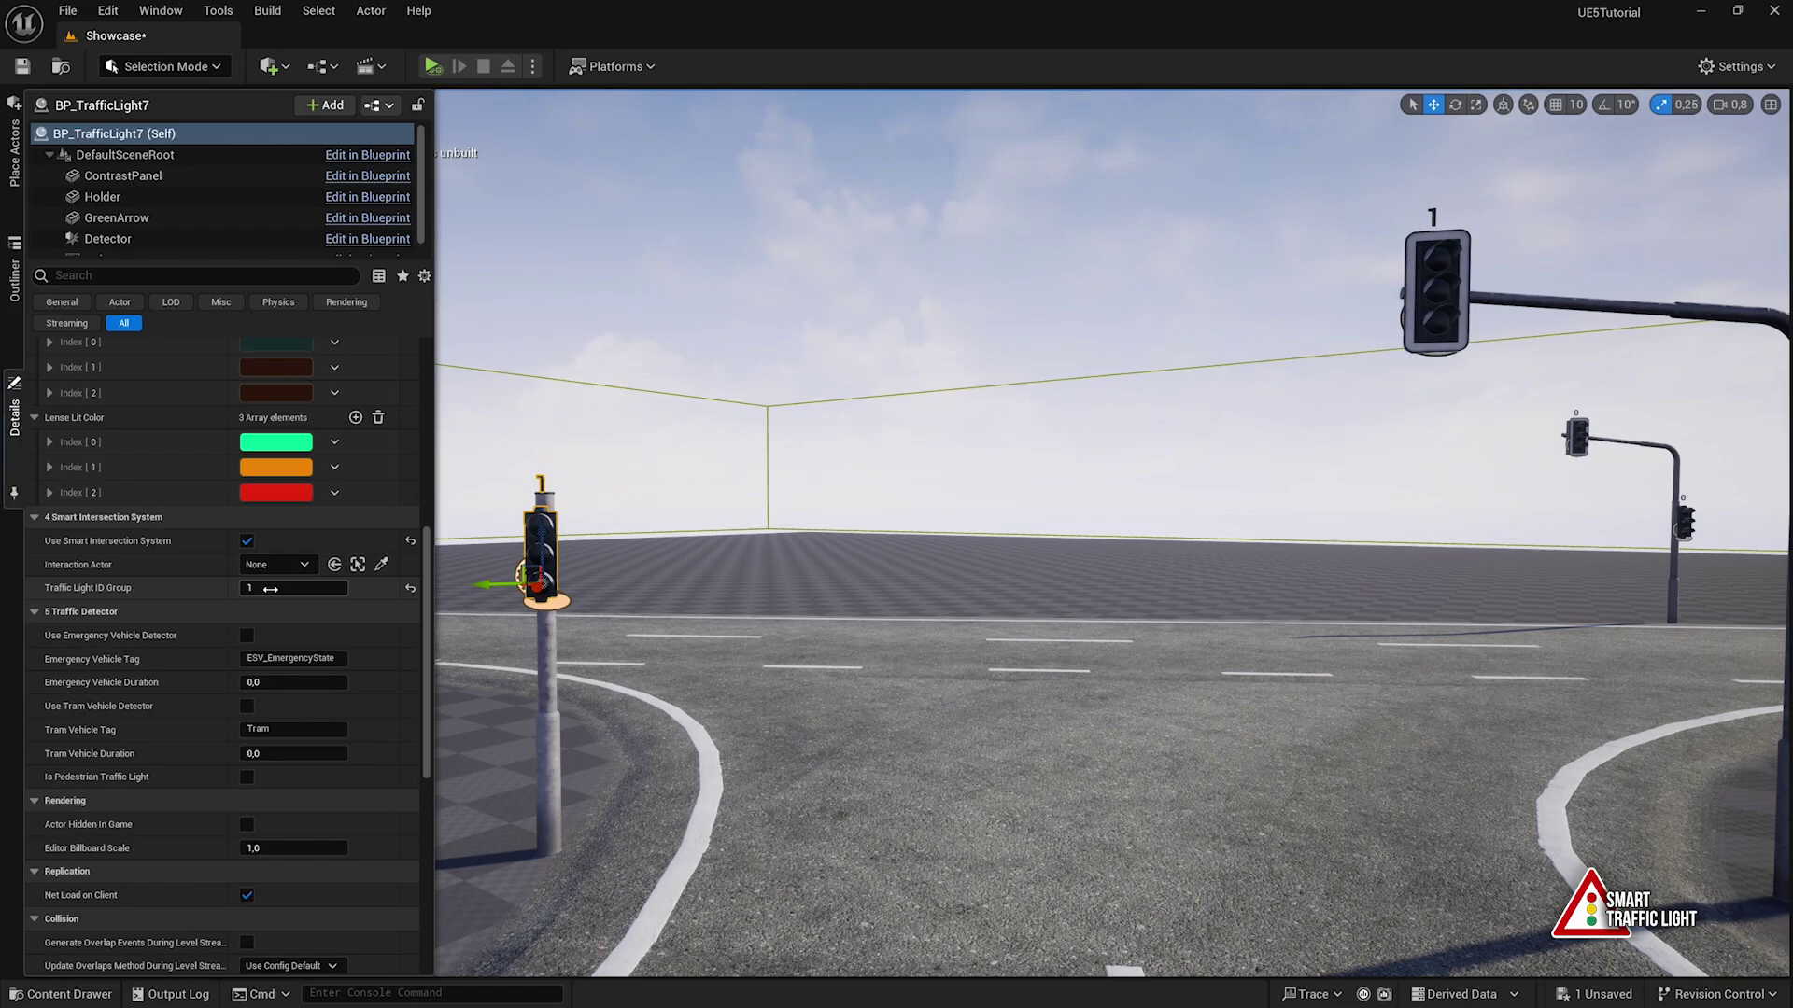
text(2)
key(Return)
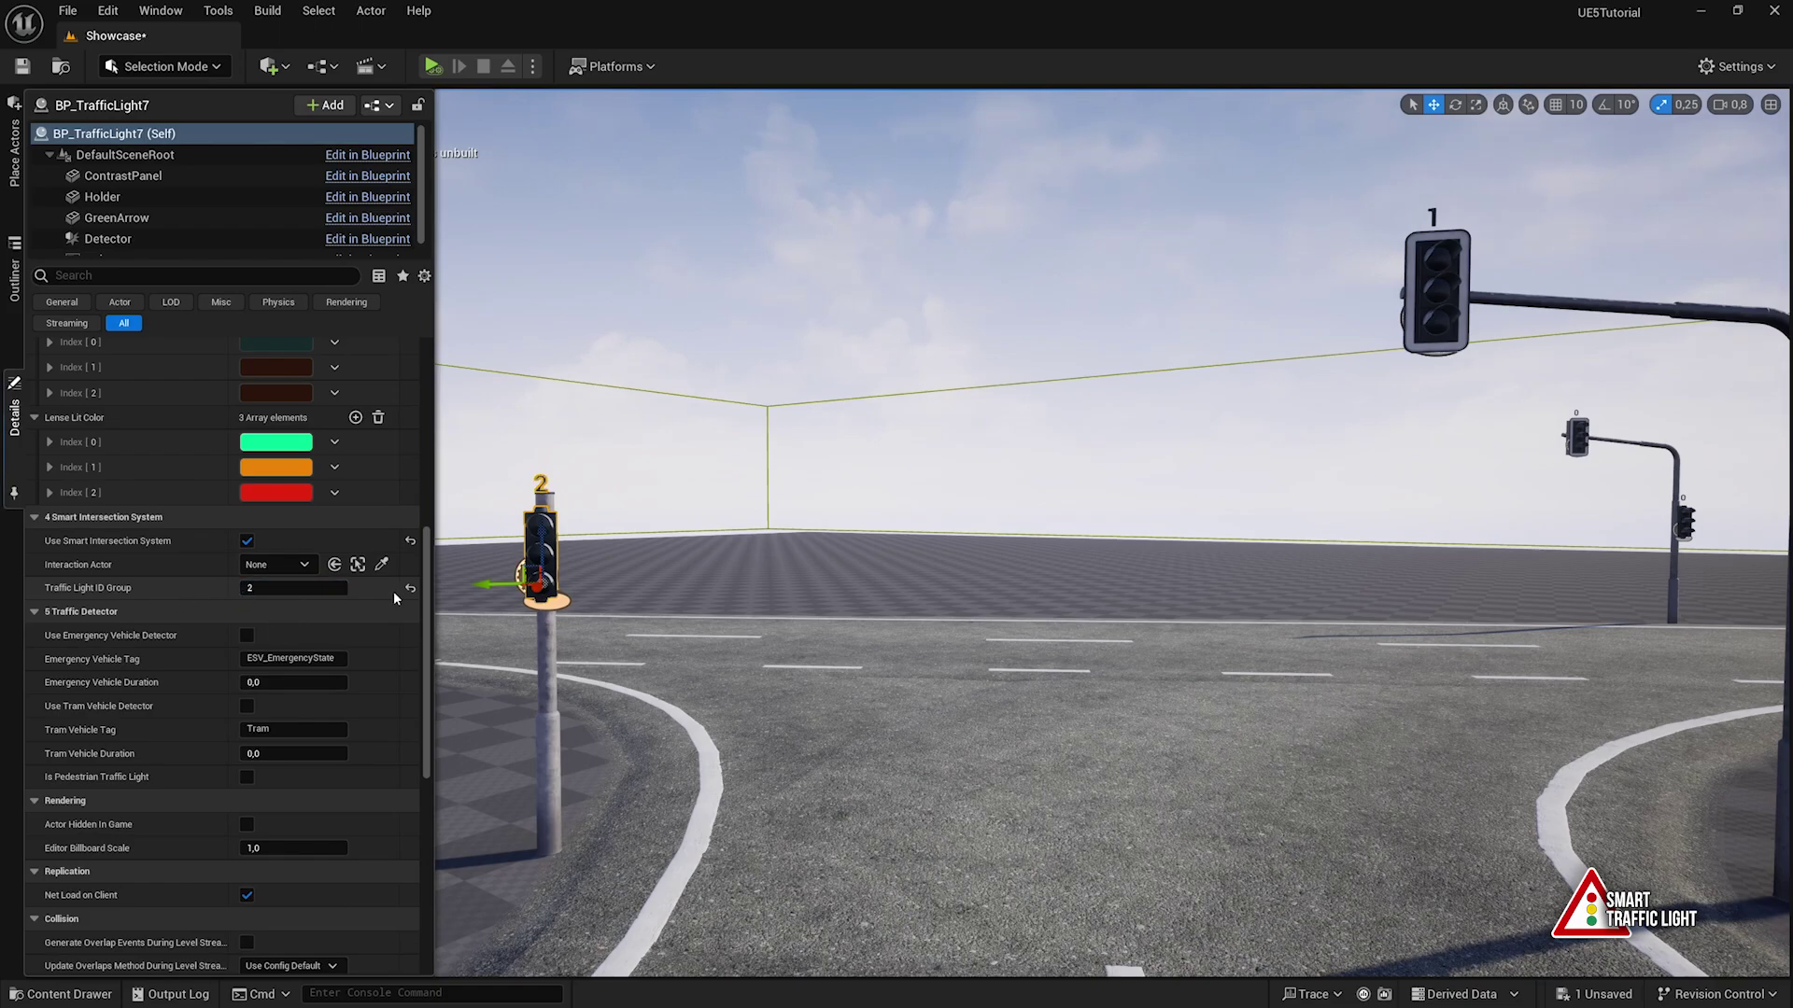
click(597, 514)
scroll(608, 520, down, 3)
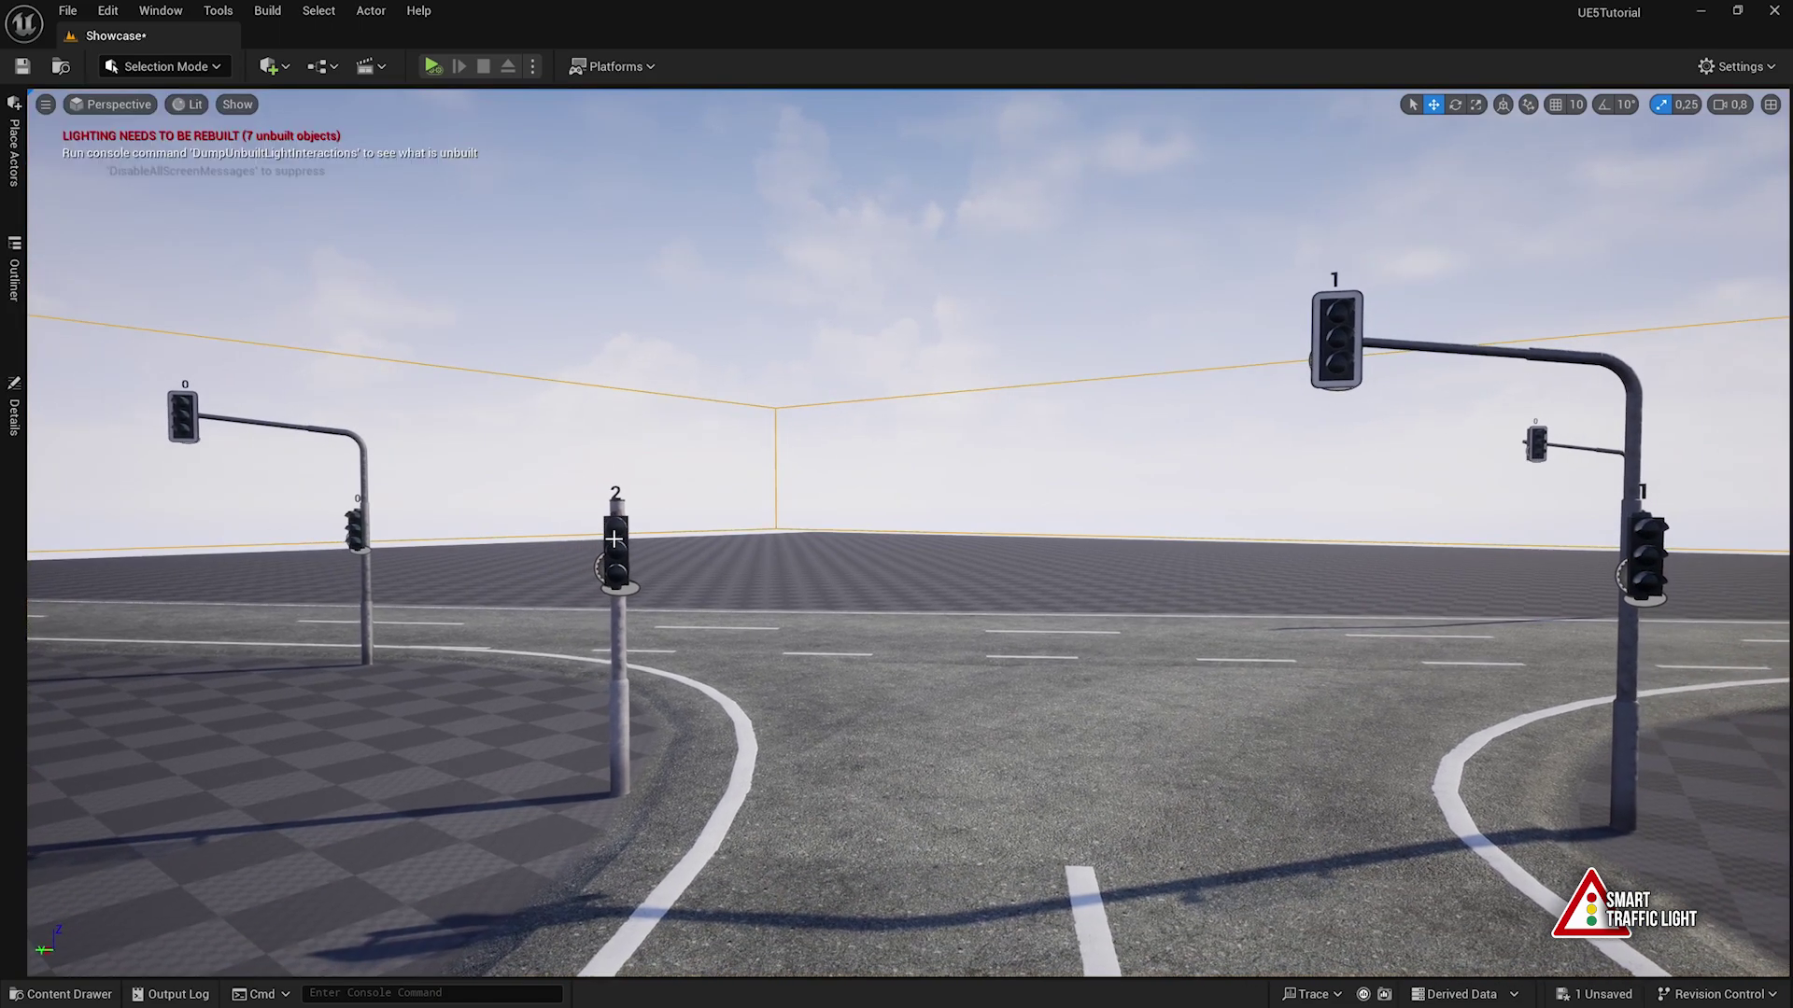
click(624, 530)
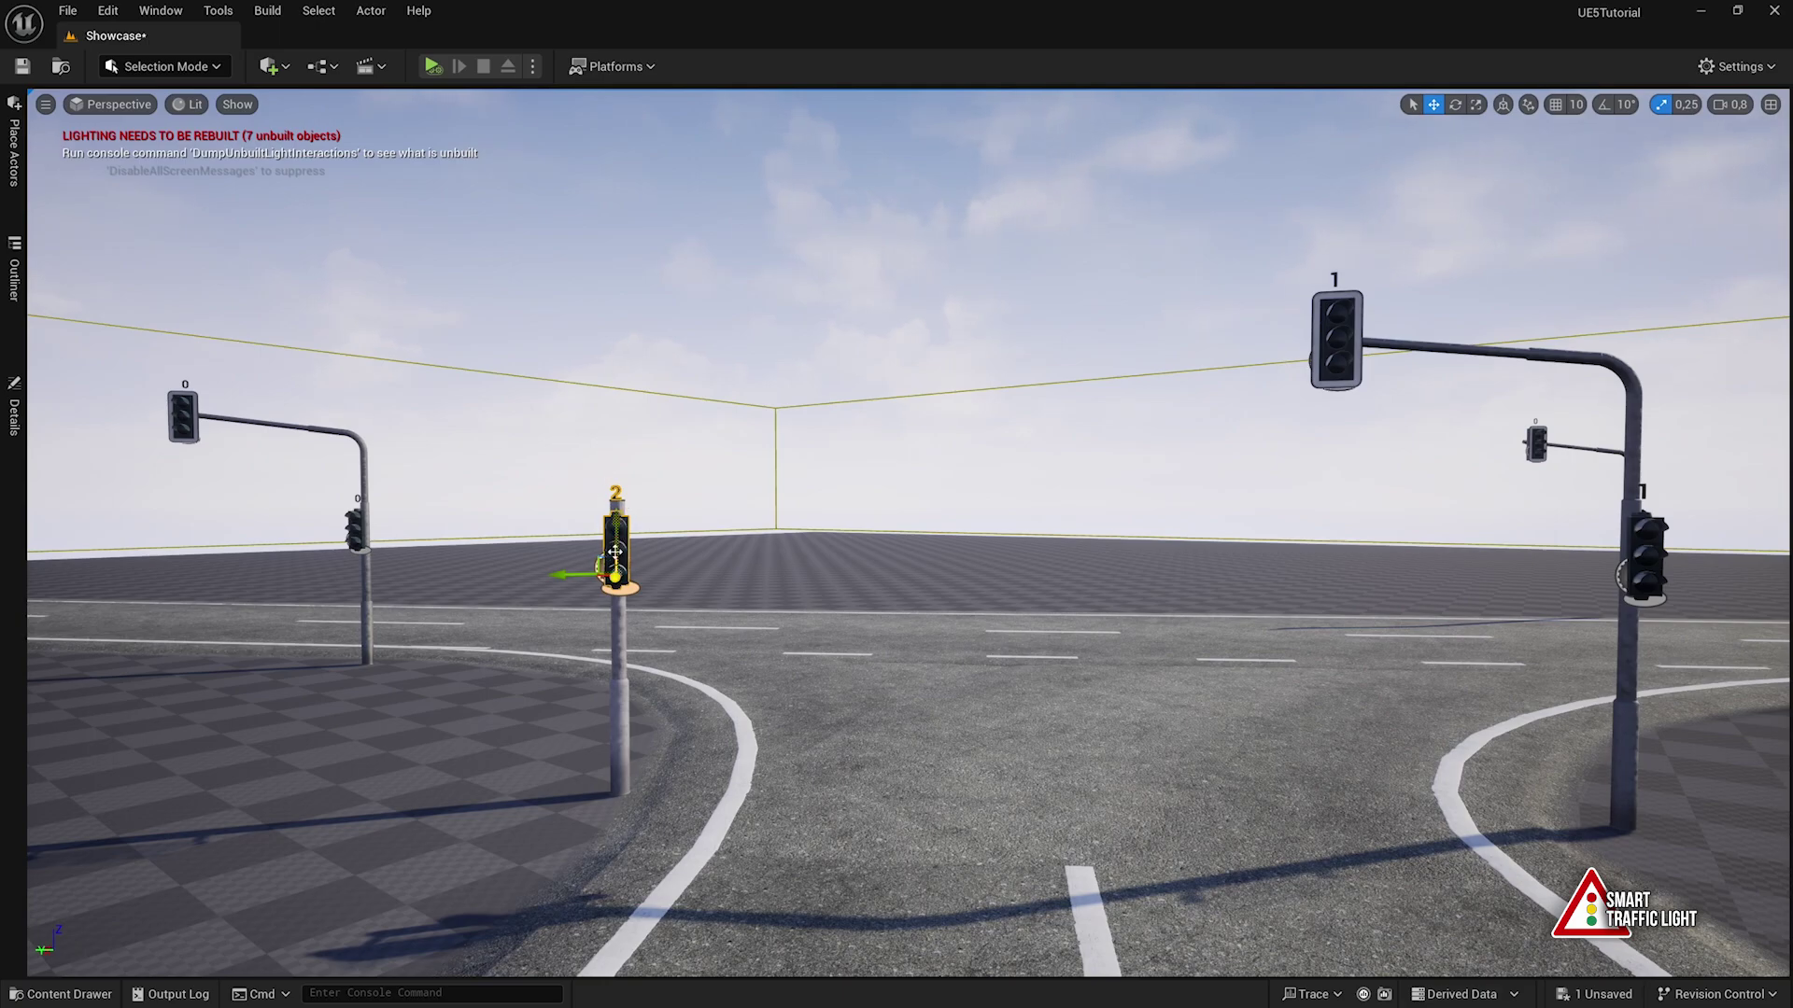
Place a BP_TrafficLightManager from the SmartTrafficLights Blueprints folder on the main road in the middle of the intersection
key(Escape)
right_drag(299, 796, 317, 840)
scroll(300, 796, up, 1)
click(64, 995)
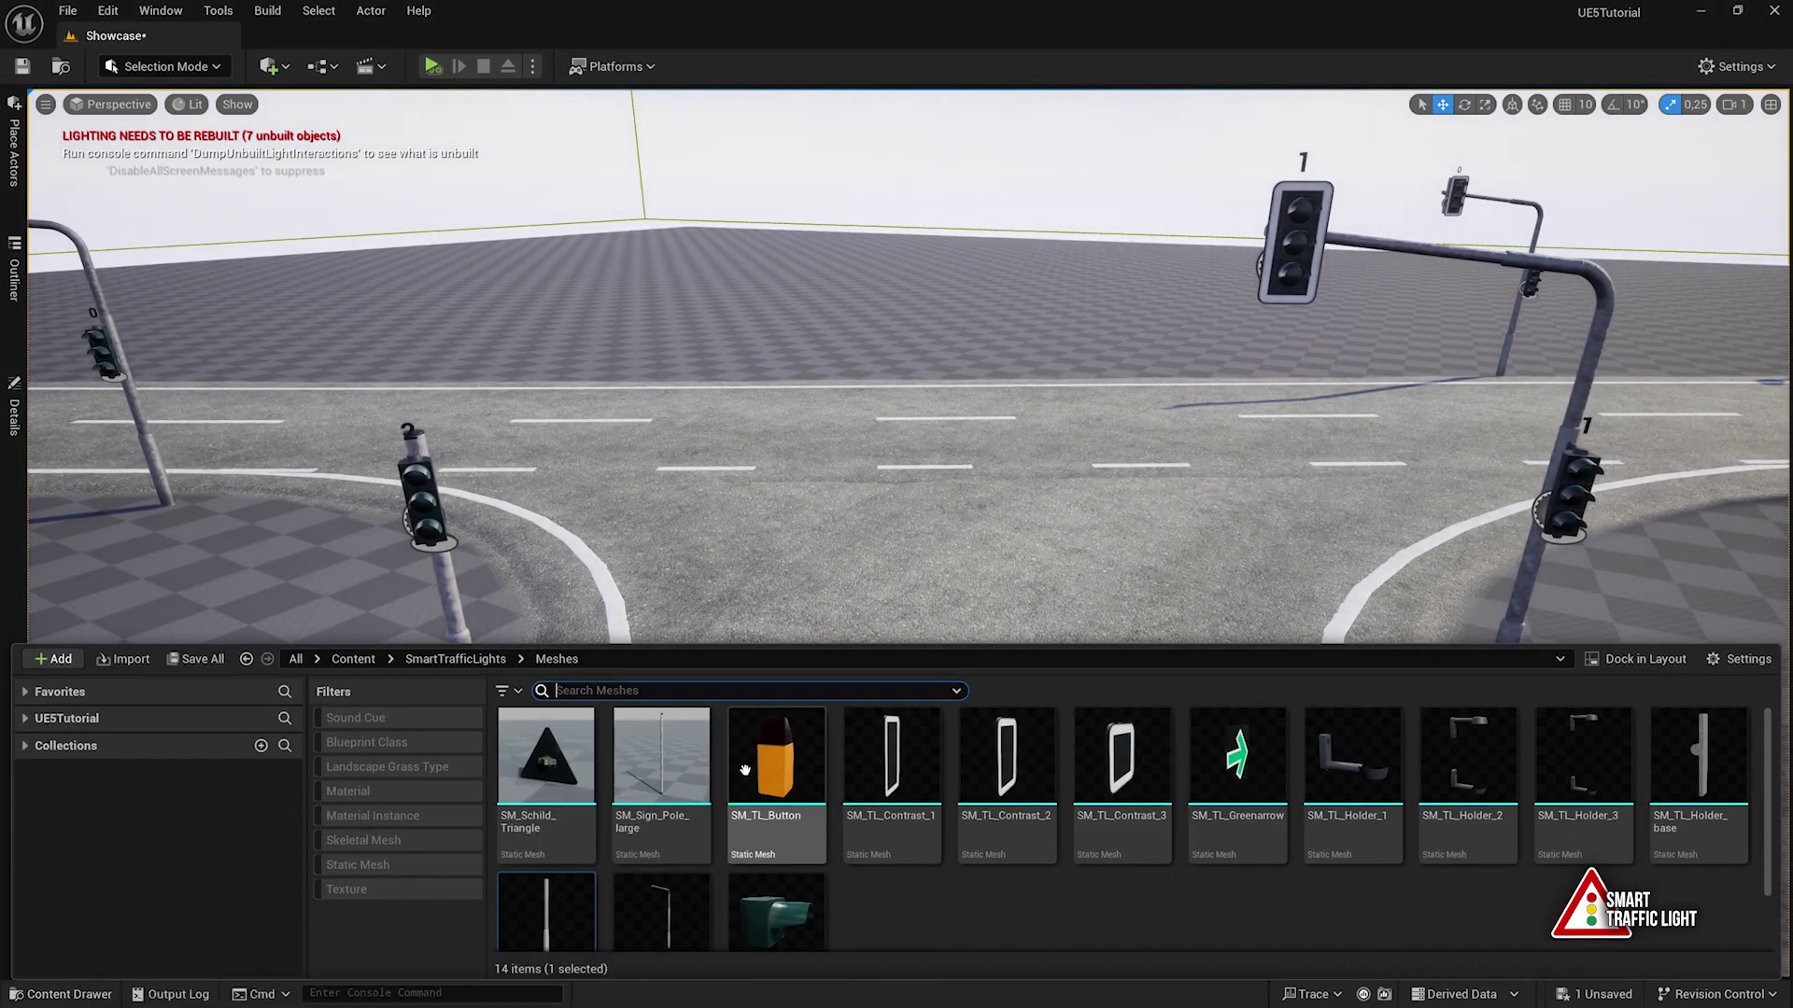
click(456, 659)
double_click(542, 755)
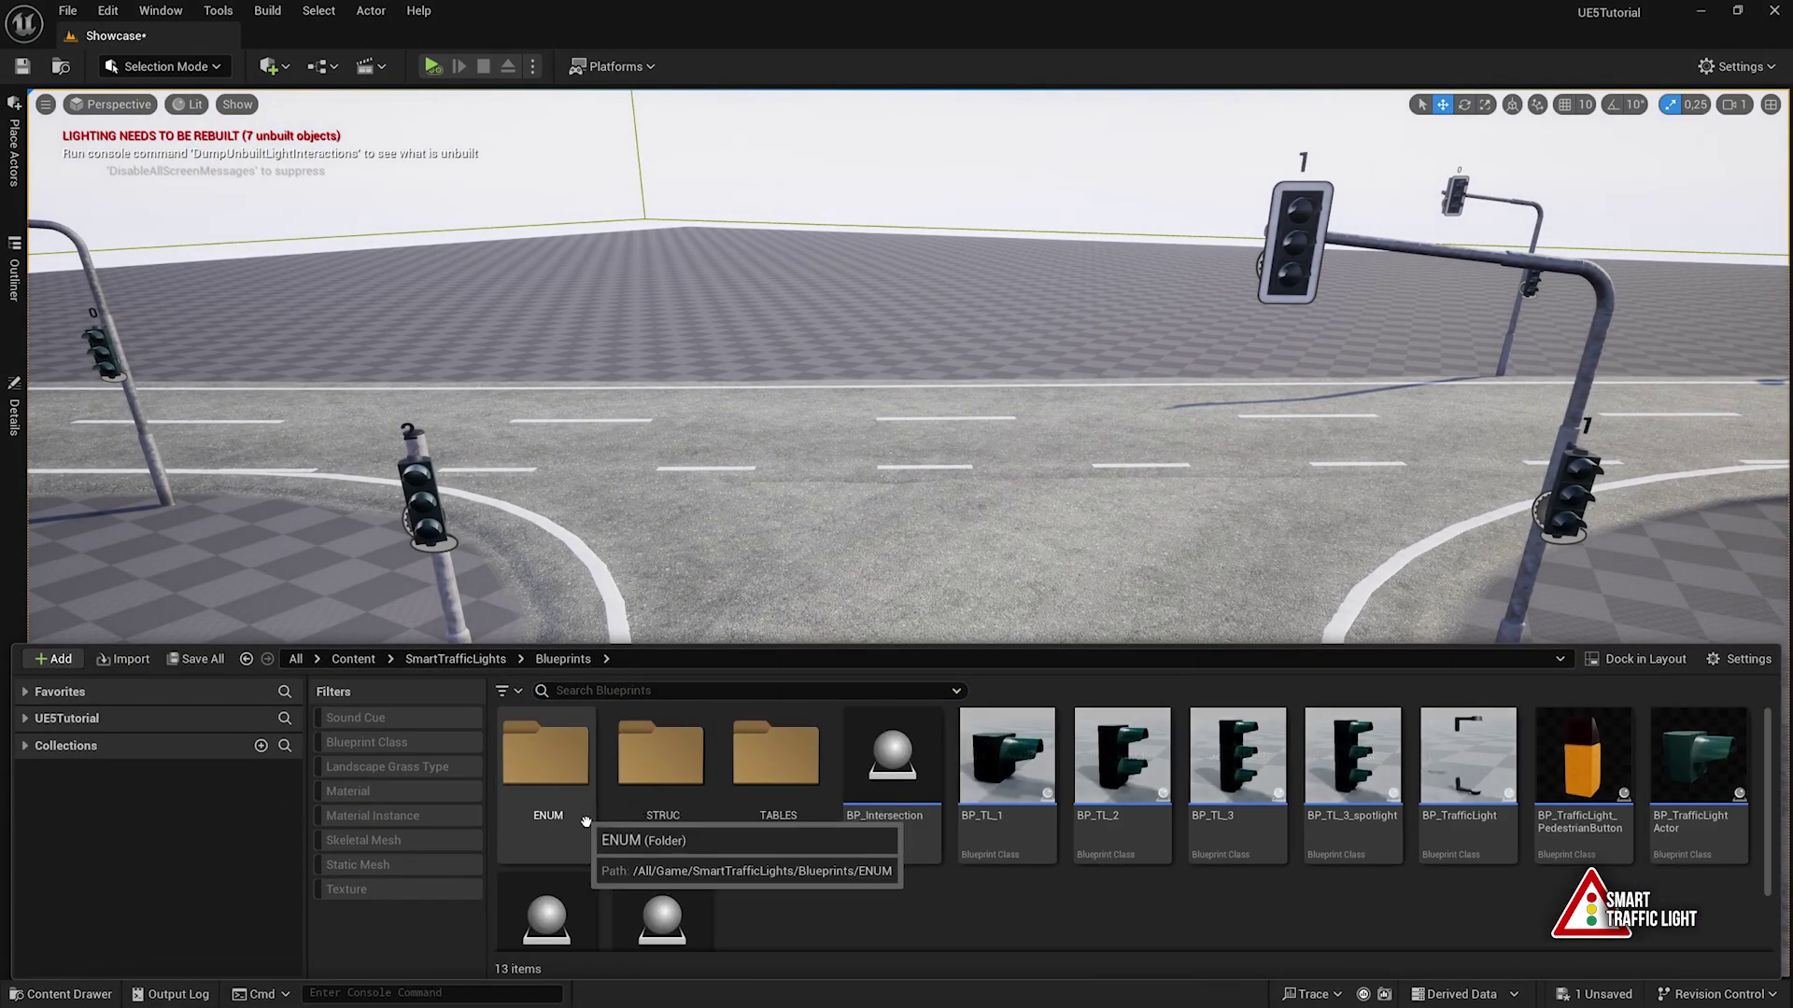
scroll(547, 857, down, 1)
click(547, 857)
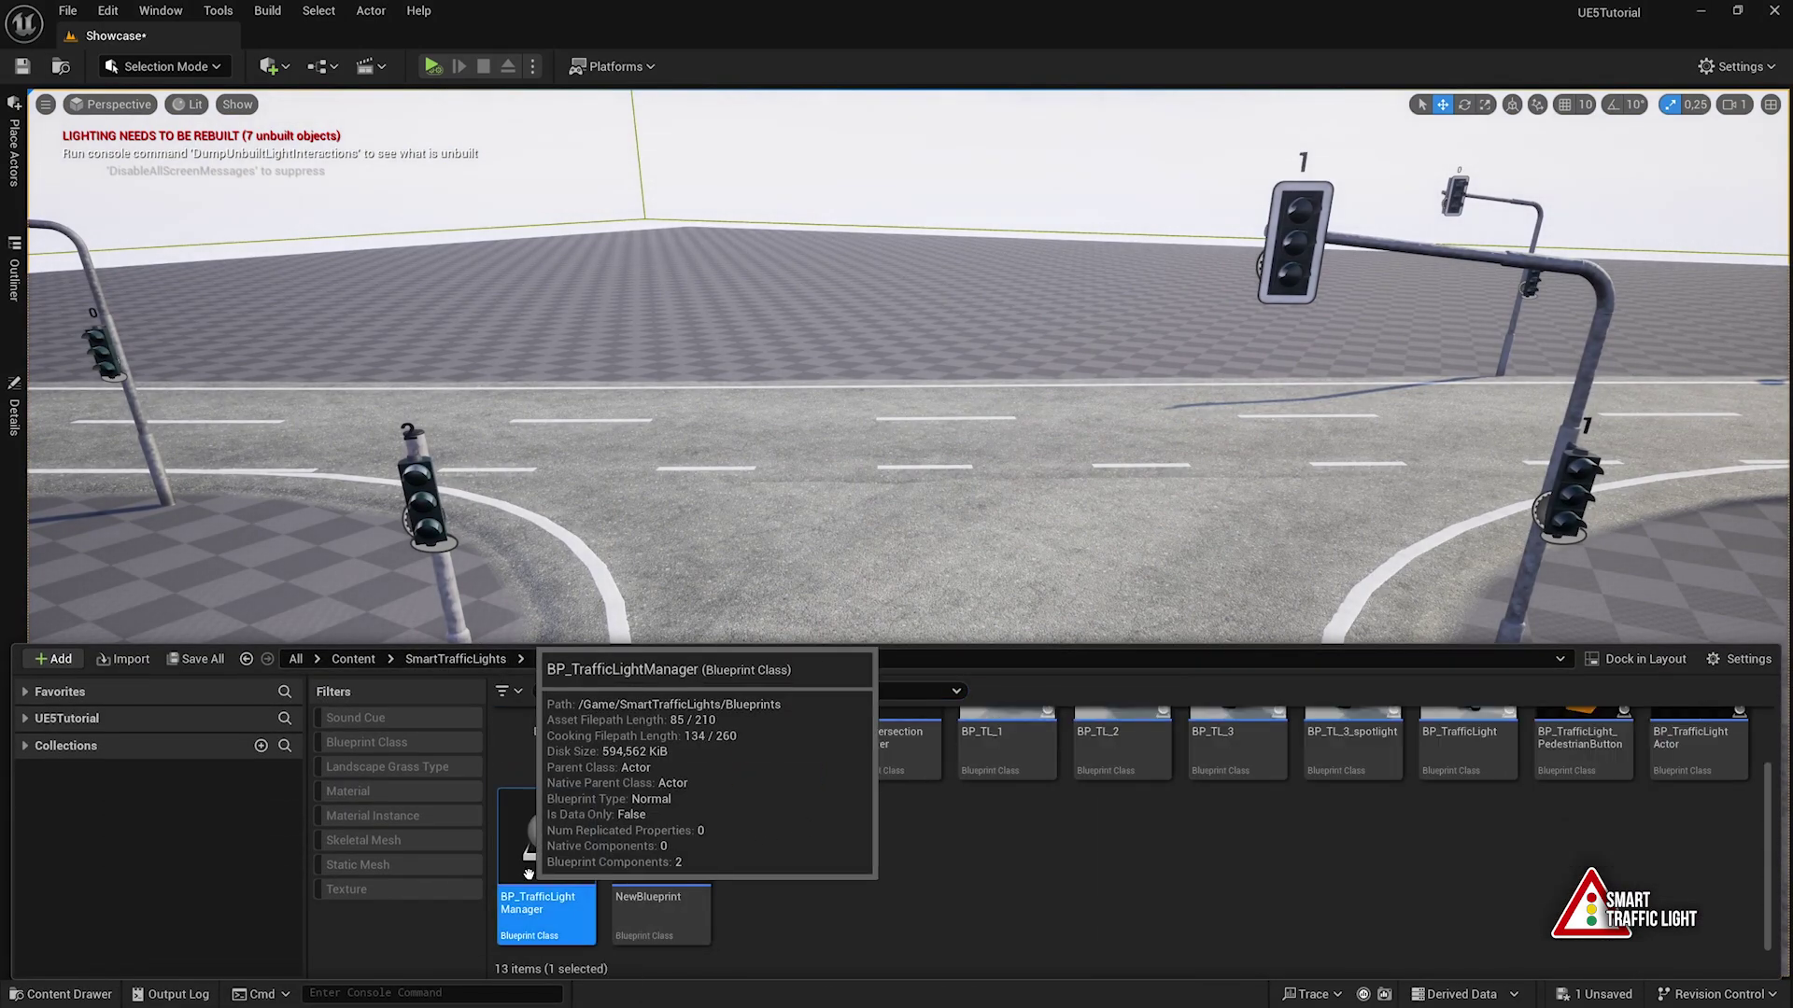
drag(547, 857, 874, 348)
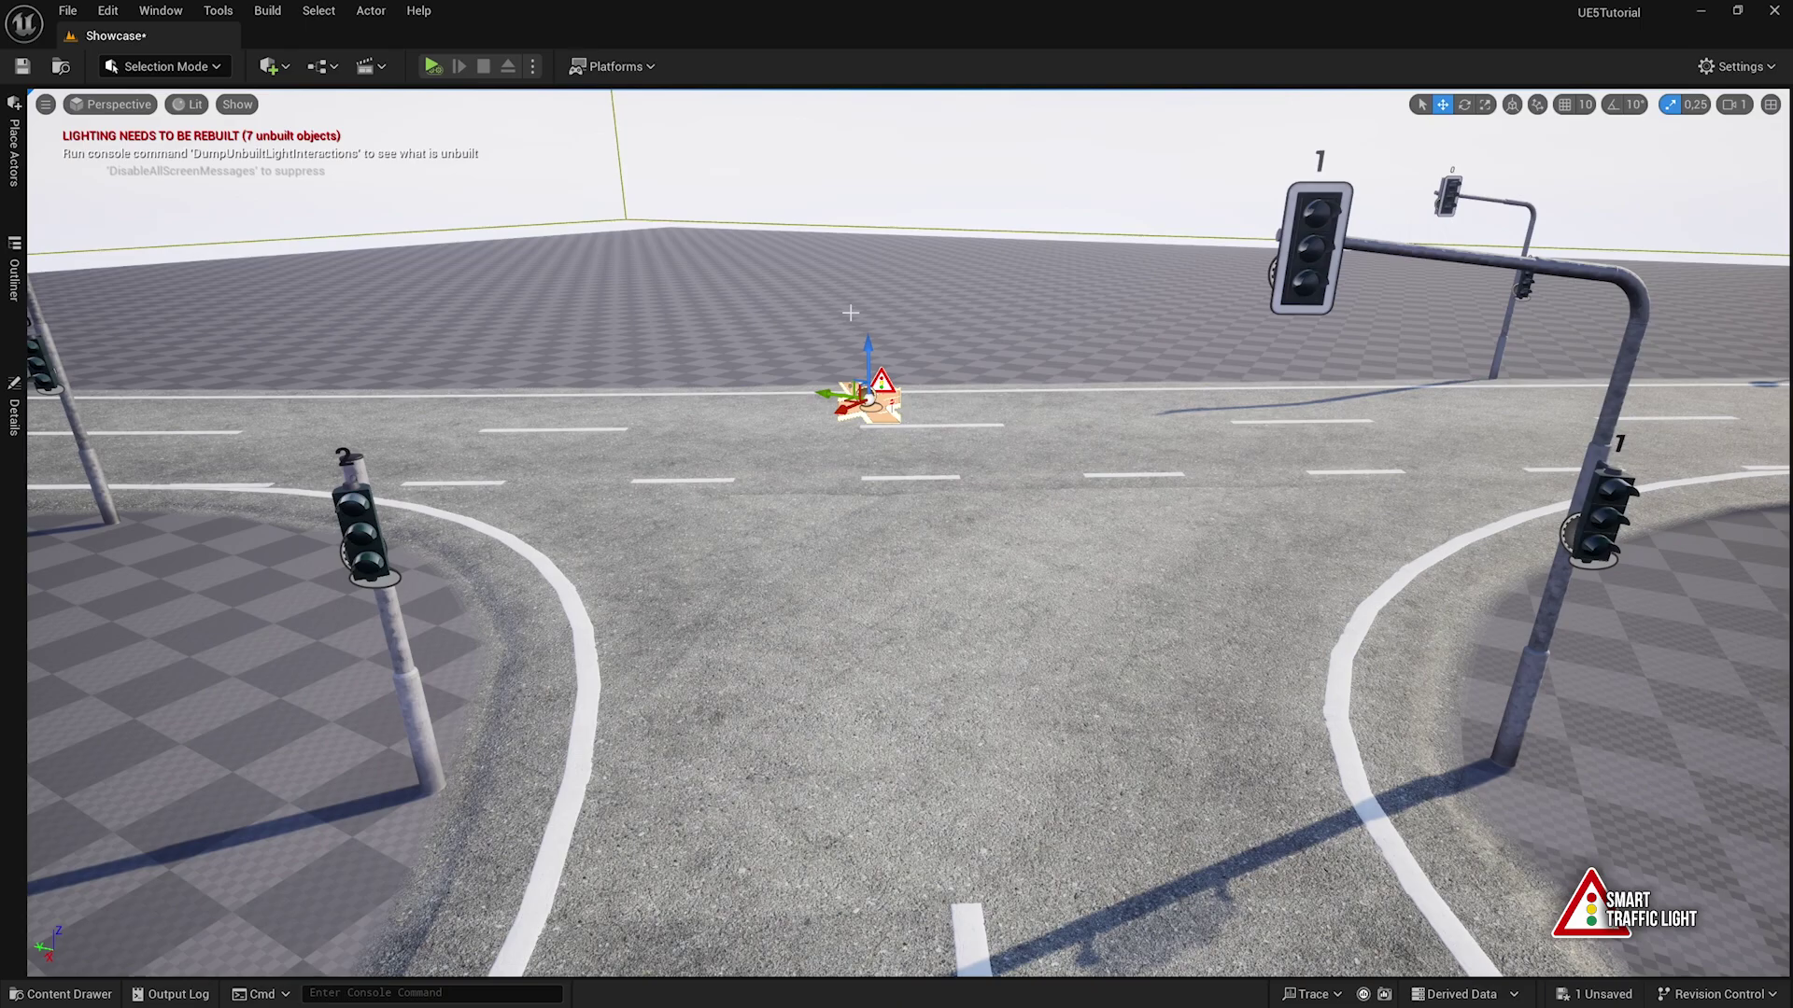
Ungroup the main-road pole and traffic light groups on both sides of the intersection
right_drag(579, 456, 559, 424)
right_drag(449, 637, 449, 555)
click(529, 624)
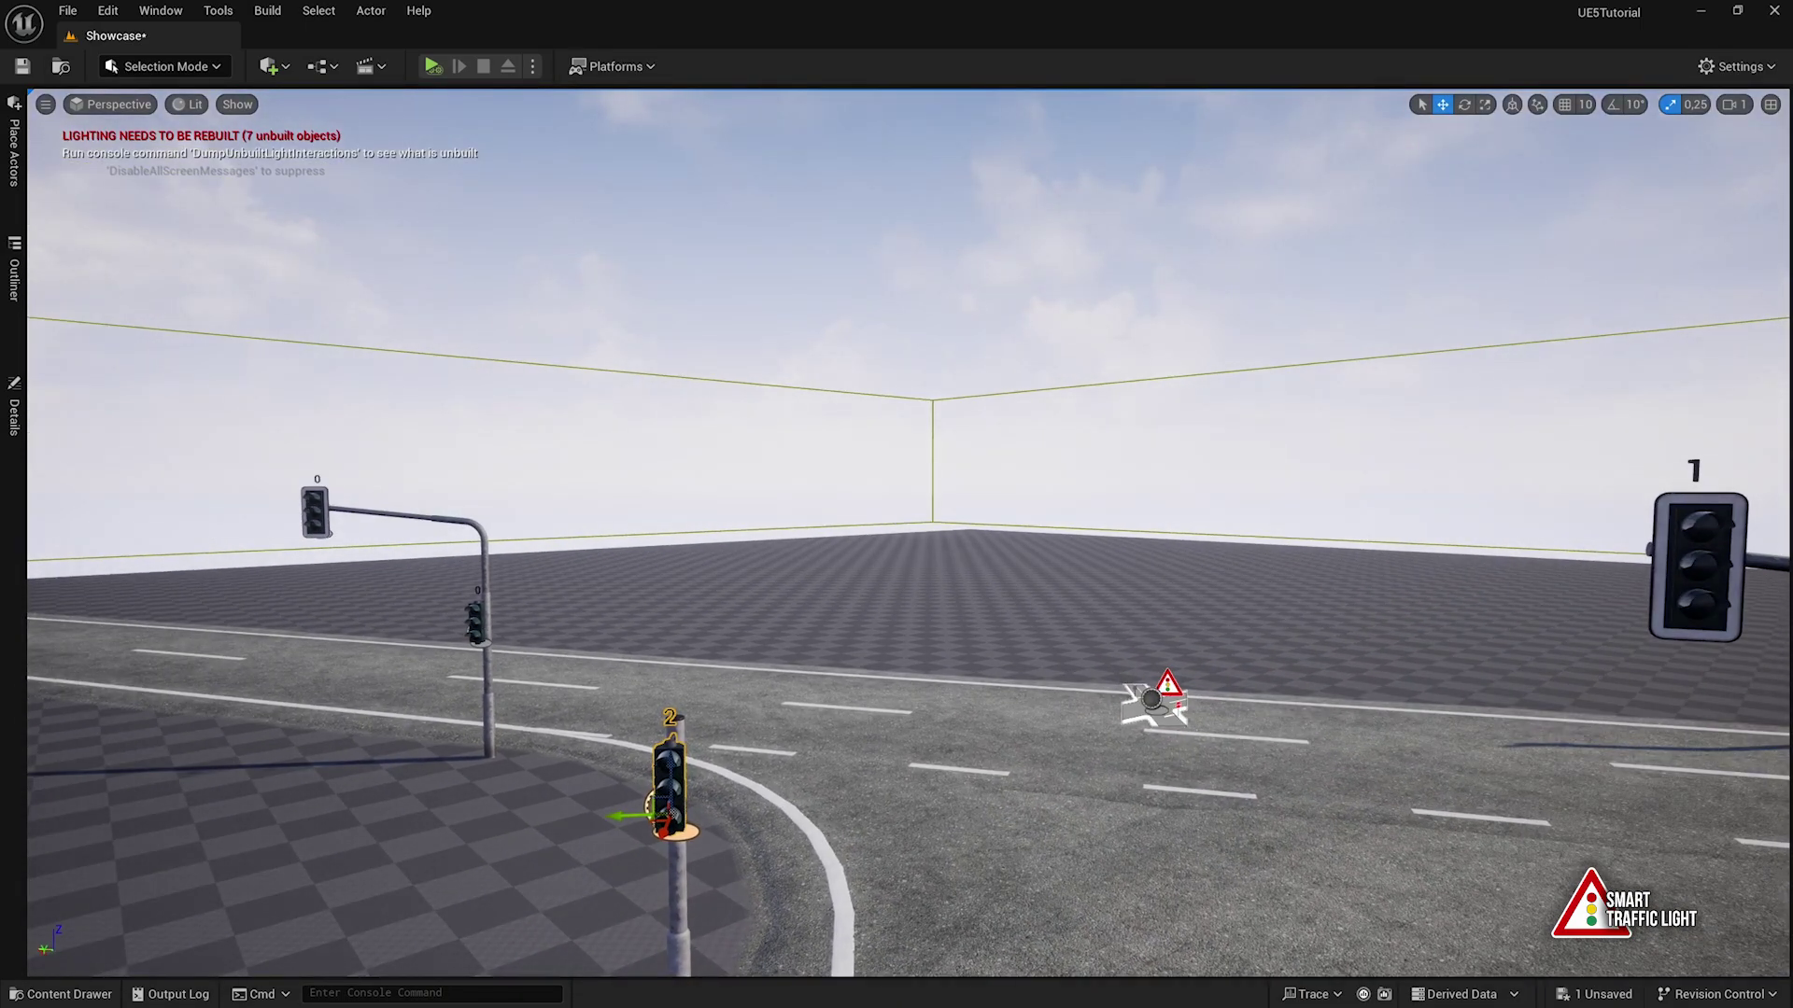
click(324, 505)
right_drag(373, 507, 840, 523)
click(1035, 518)
key(shift+g)
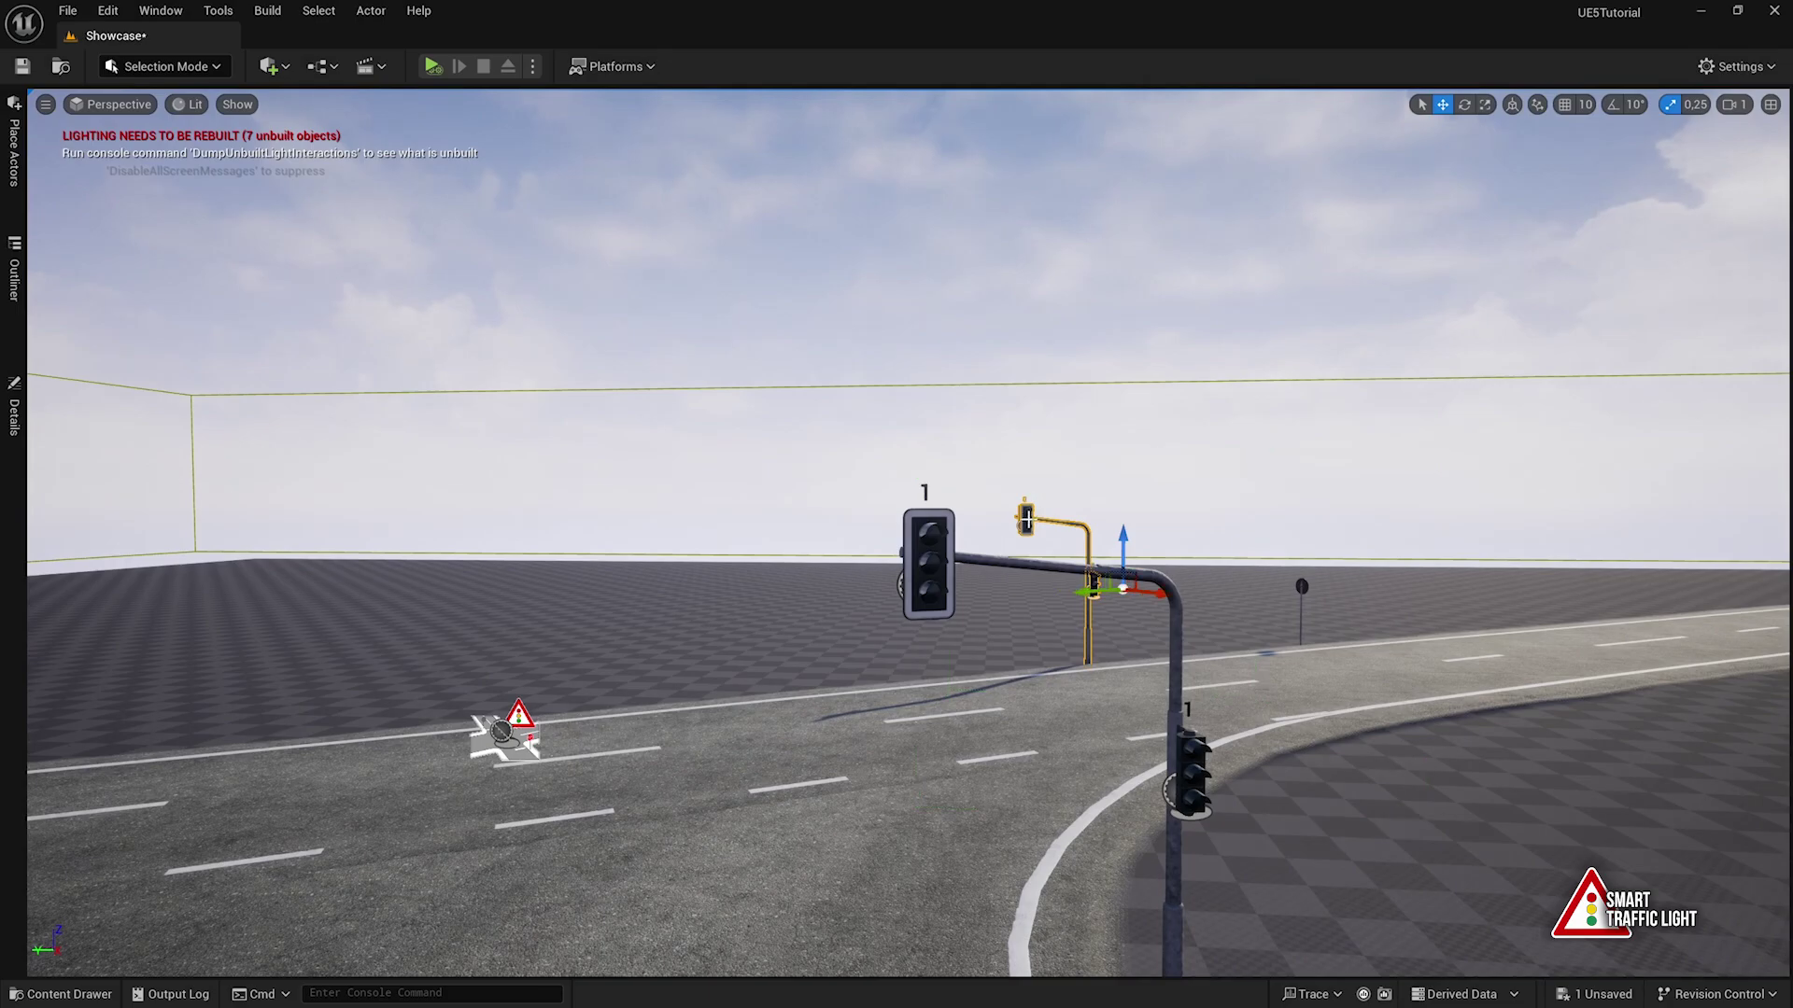
Select all seven traffic lights of the intersection together: four on the main road and three on the side road
click(1027, 519)
ctrl+click(1092, 590)
right_drag(1092, 590, 802, 580)
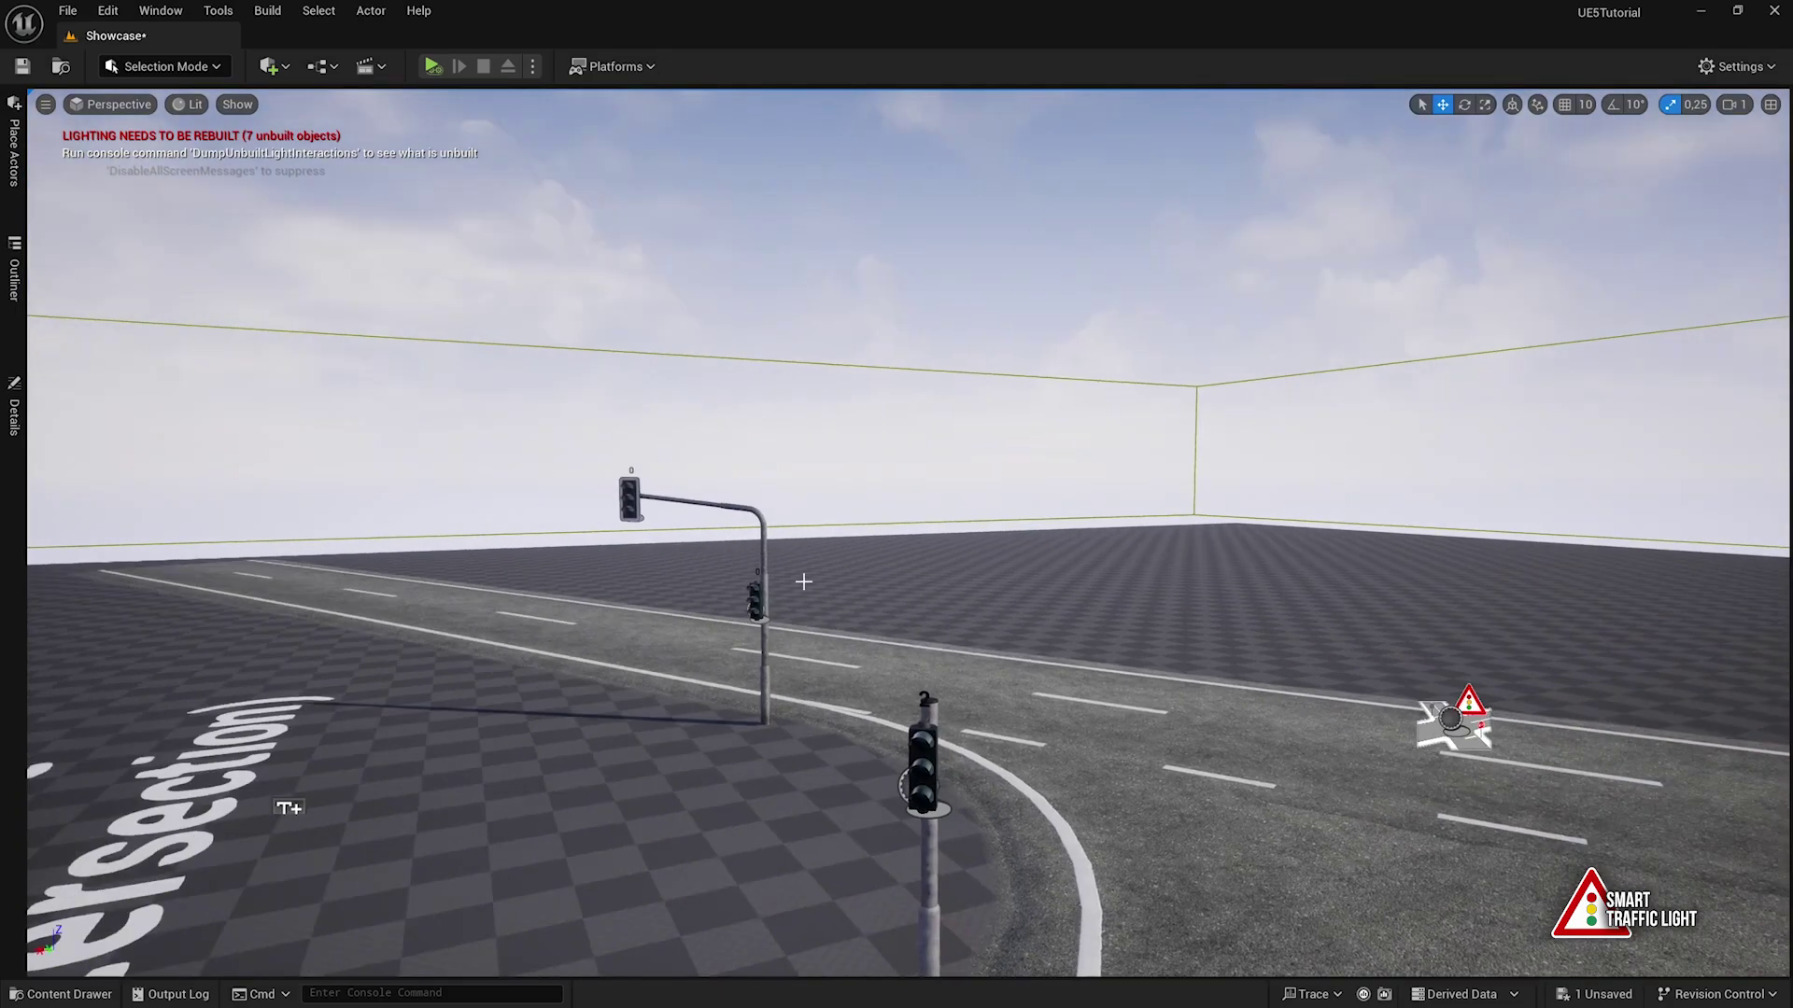
click(625, 495)
ctrl+click(757, 605)
ctrl+click(921, 768)
right_drag(760, 662, 936, 692)
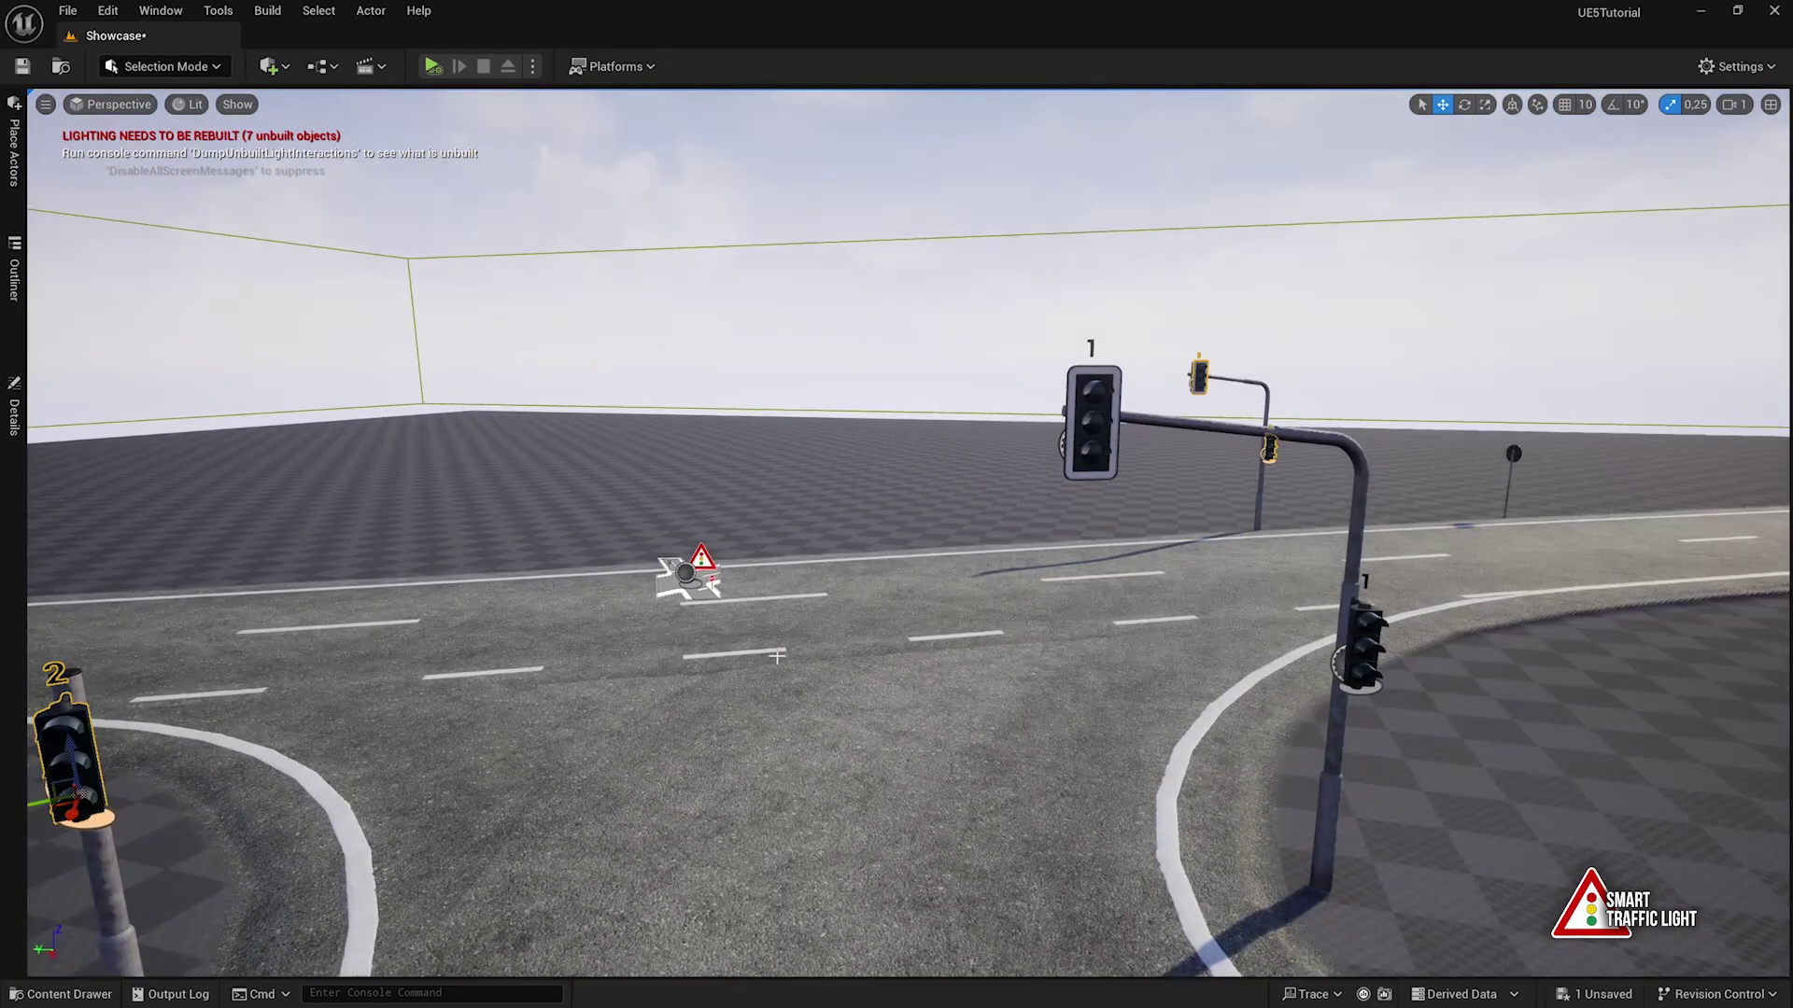
ctrl+click(1090, 435)
click(1348, 648)
right_drag(1348, 648, 1199, 717)
Assign the placed BP_TrafficLightManager as Interaction Actor for all selected traffic lights by picking it in the scene, and check the setting
click(15, 403)
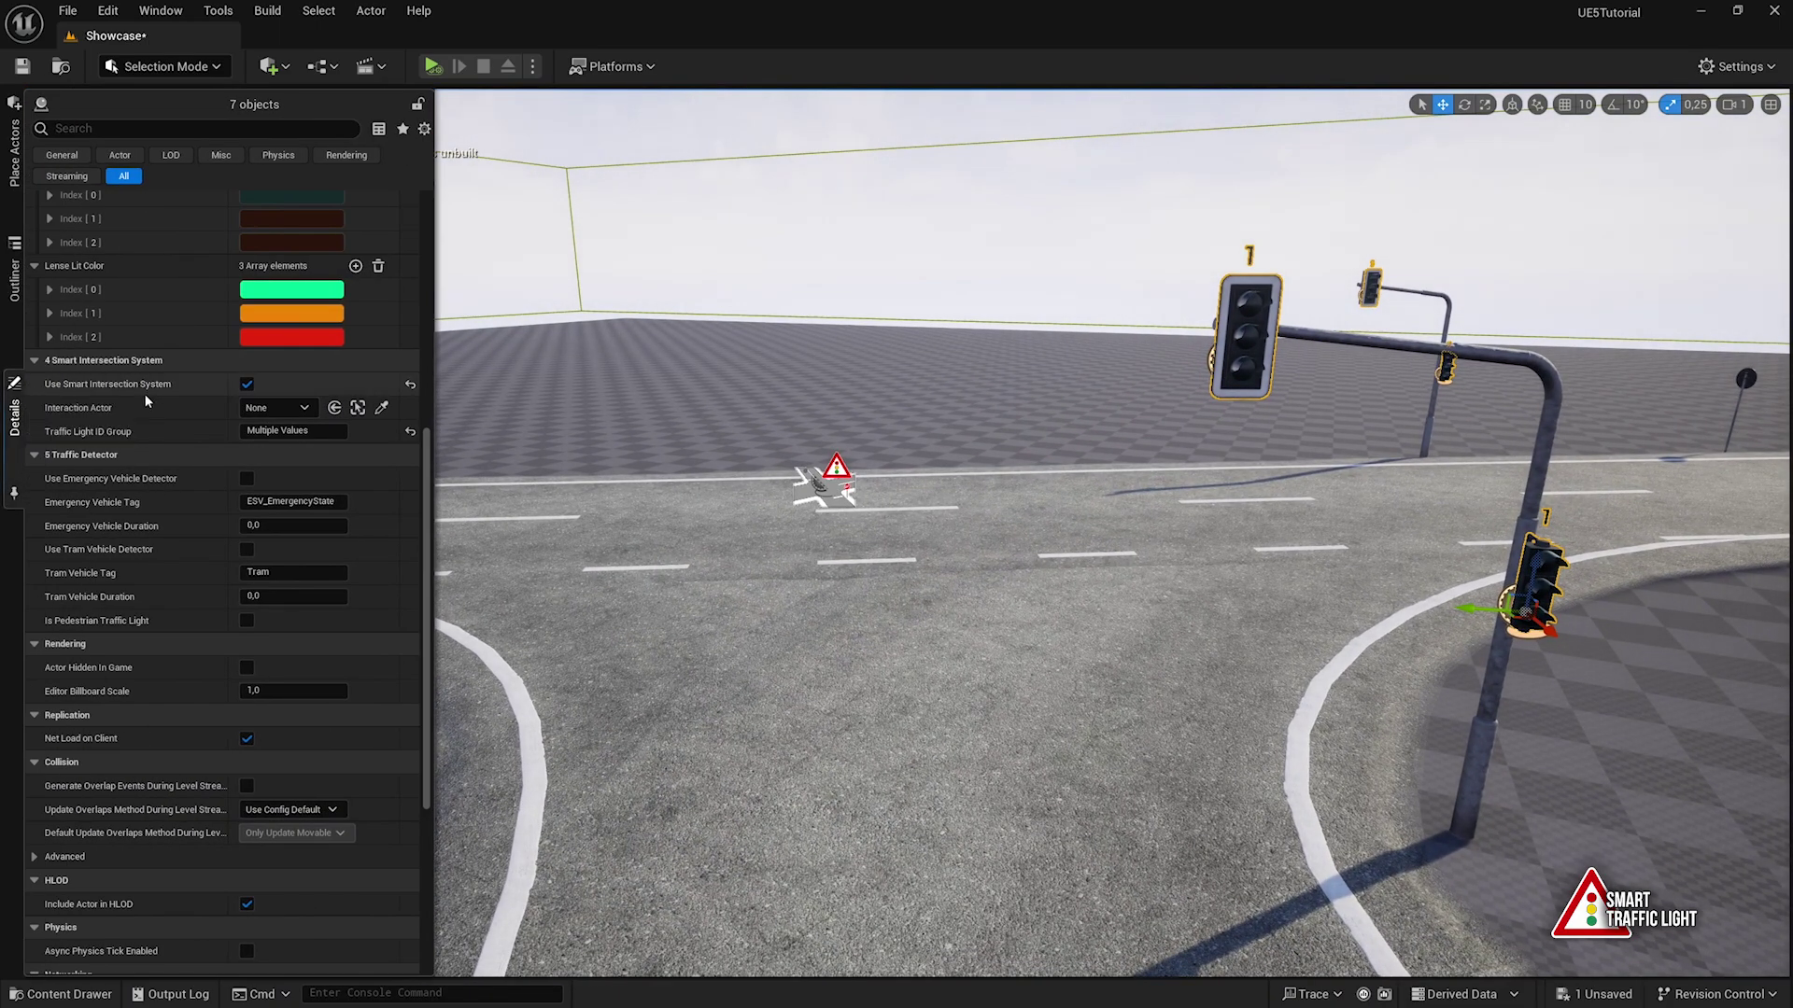
scroll(148, 389, down, 5)
scroll(153, 390, up, 1)
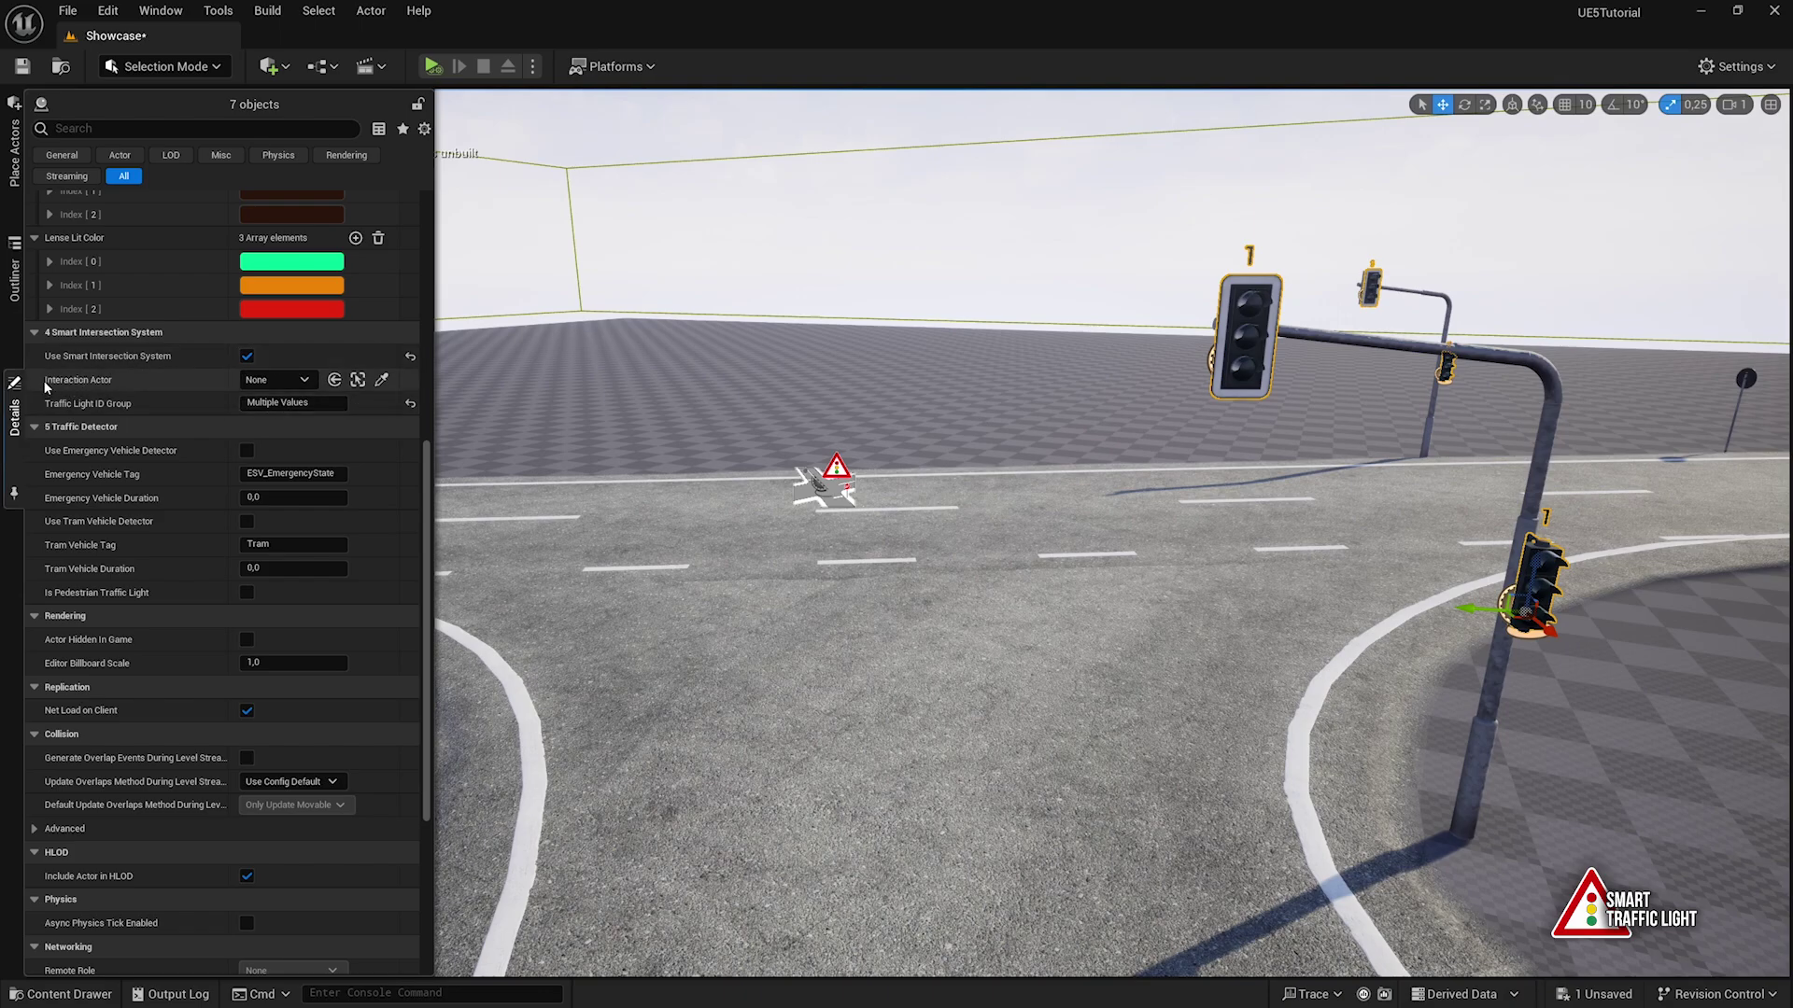
click(382, 380)
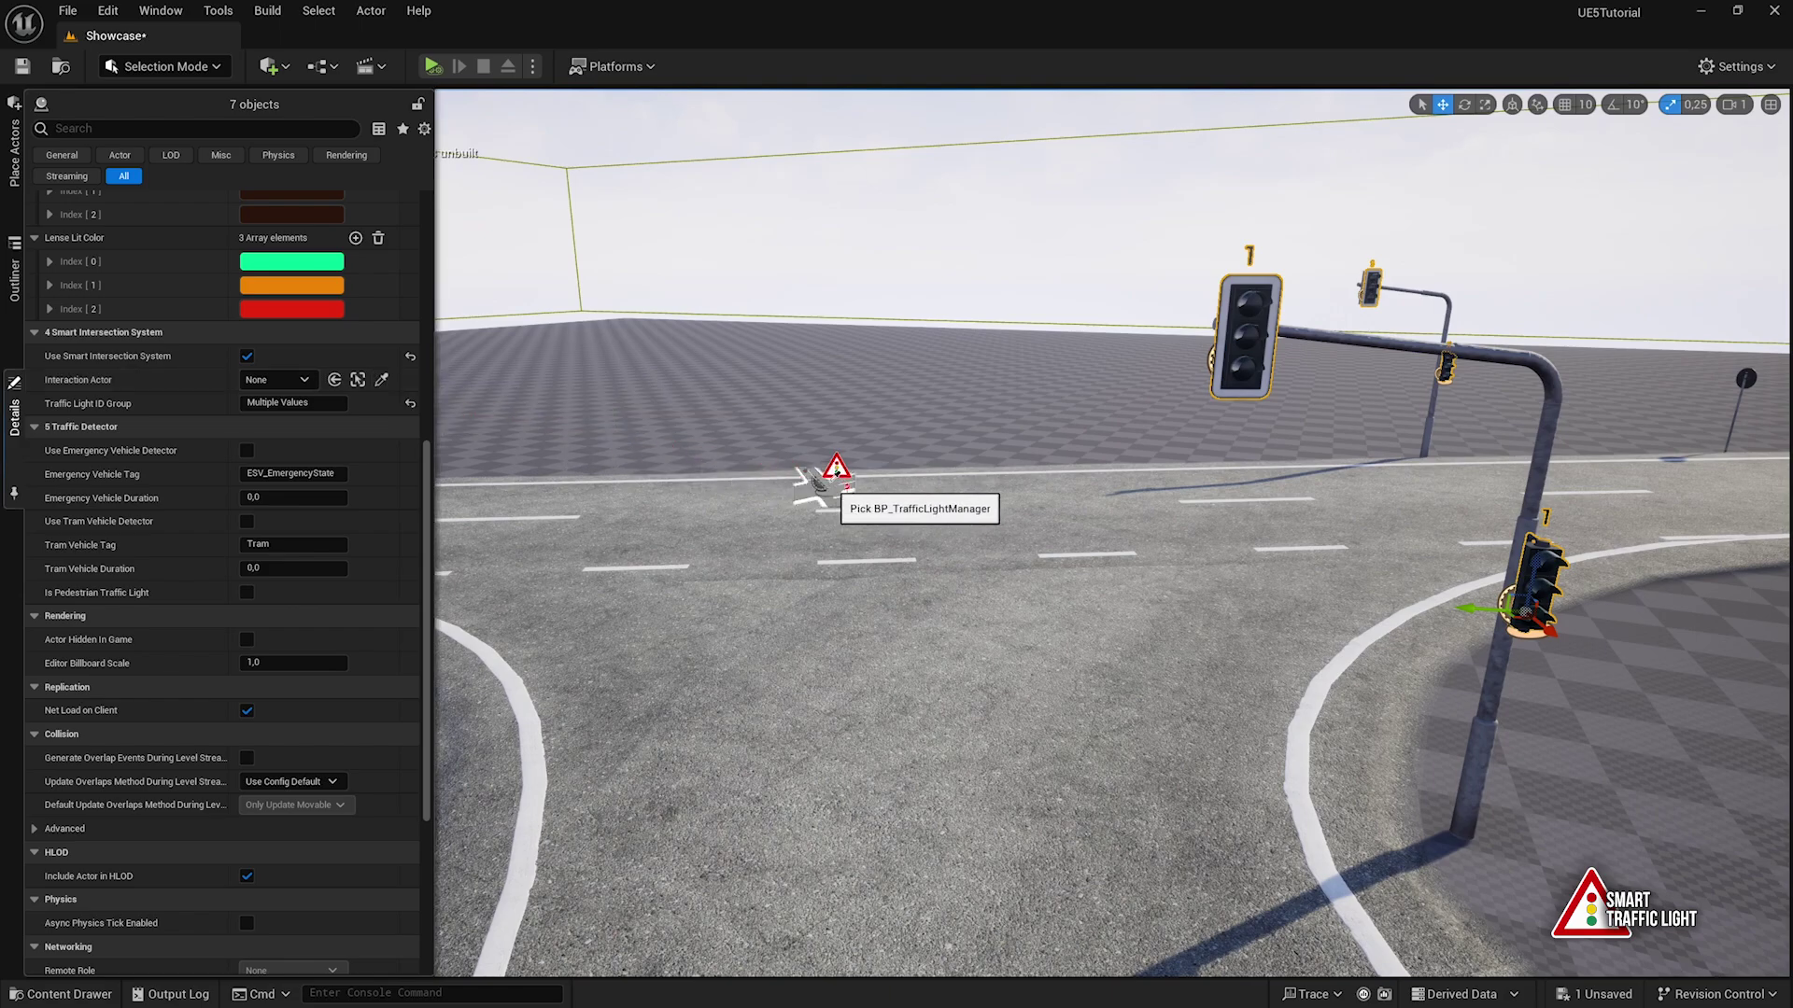
click(818, 480)
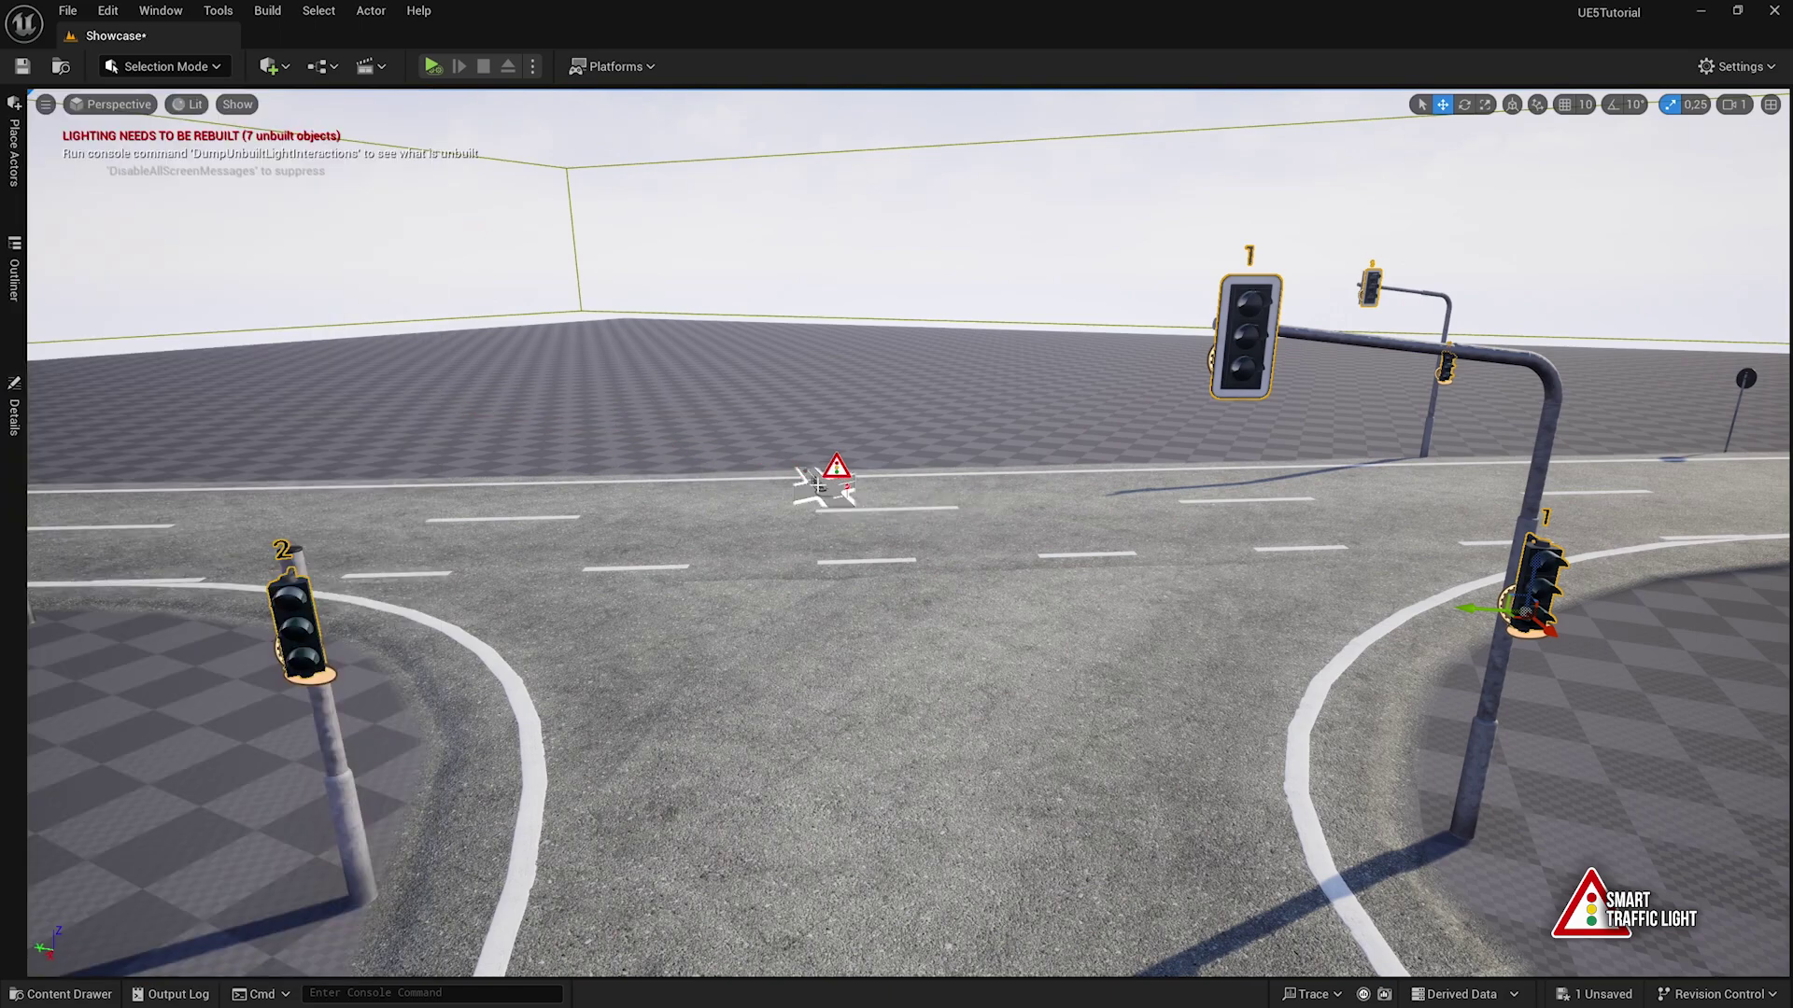
click(14, 411)
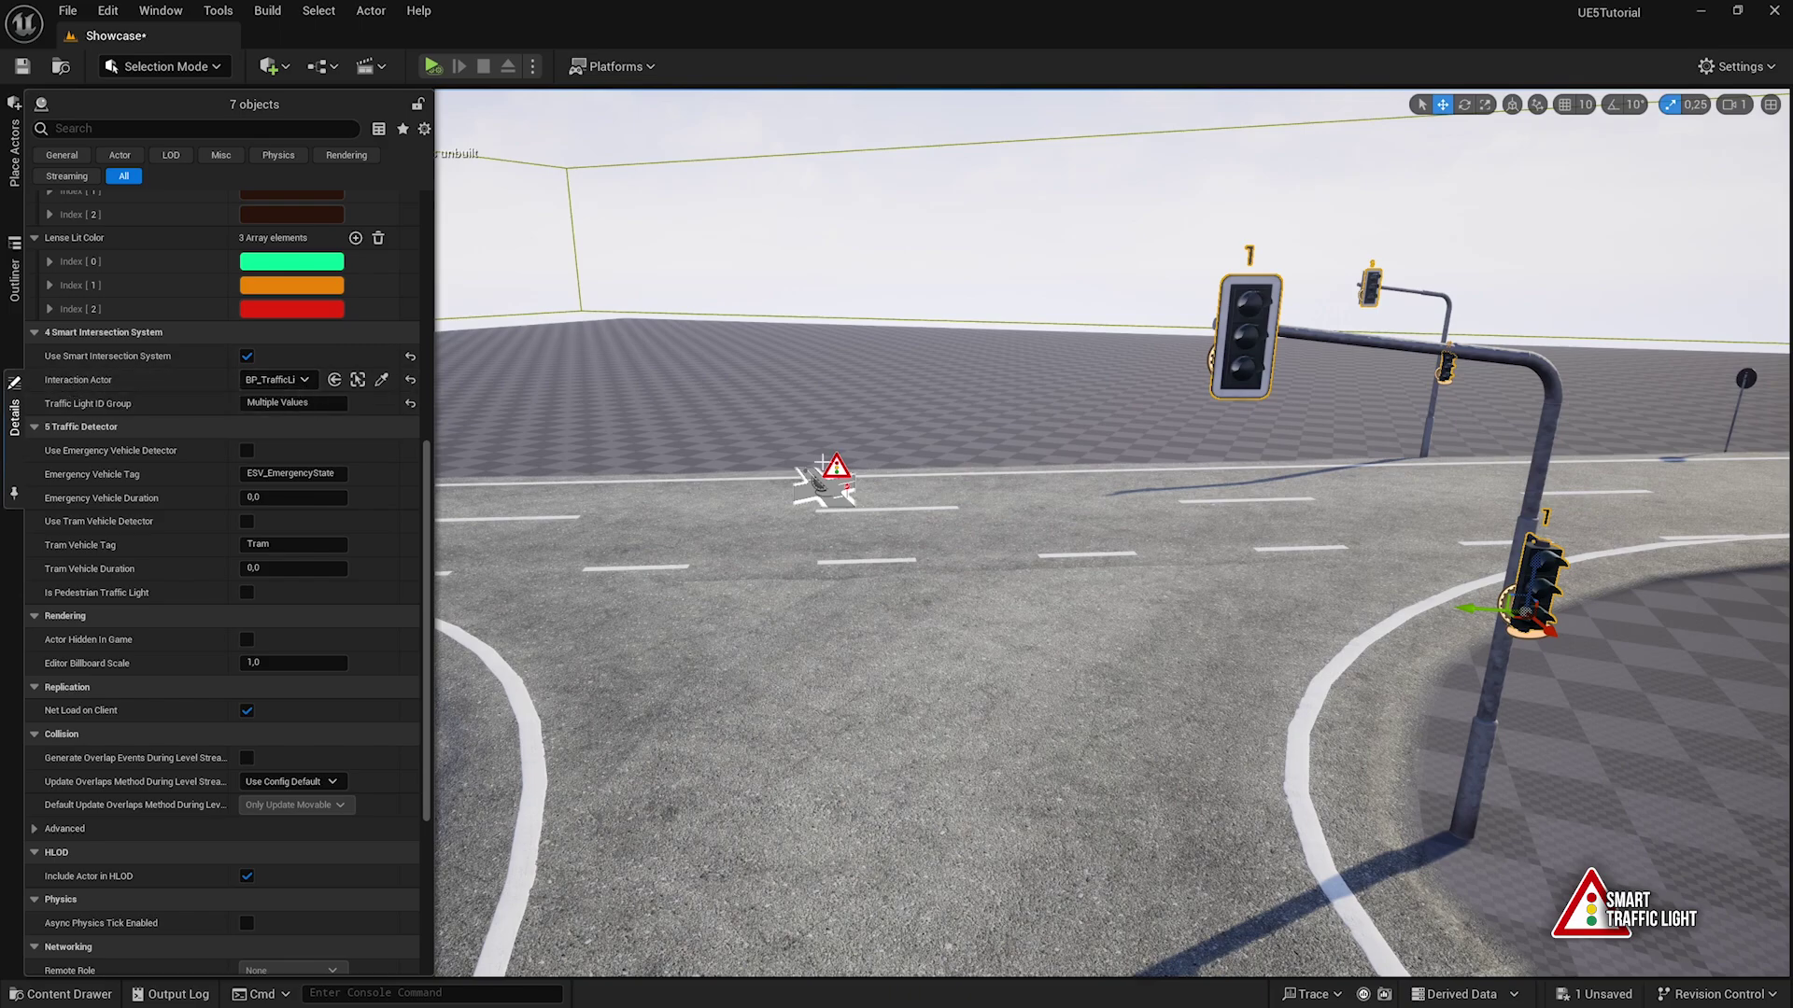
Select the traffic light manager, view the Intersection ID description and expand its Master Phase Duration entries
click(822, 481)
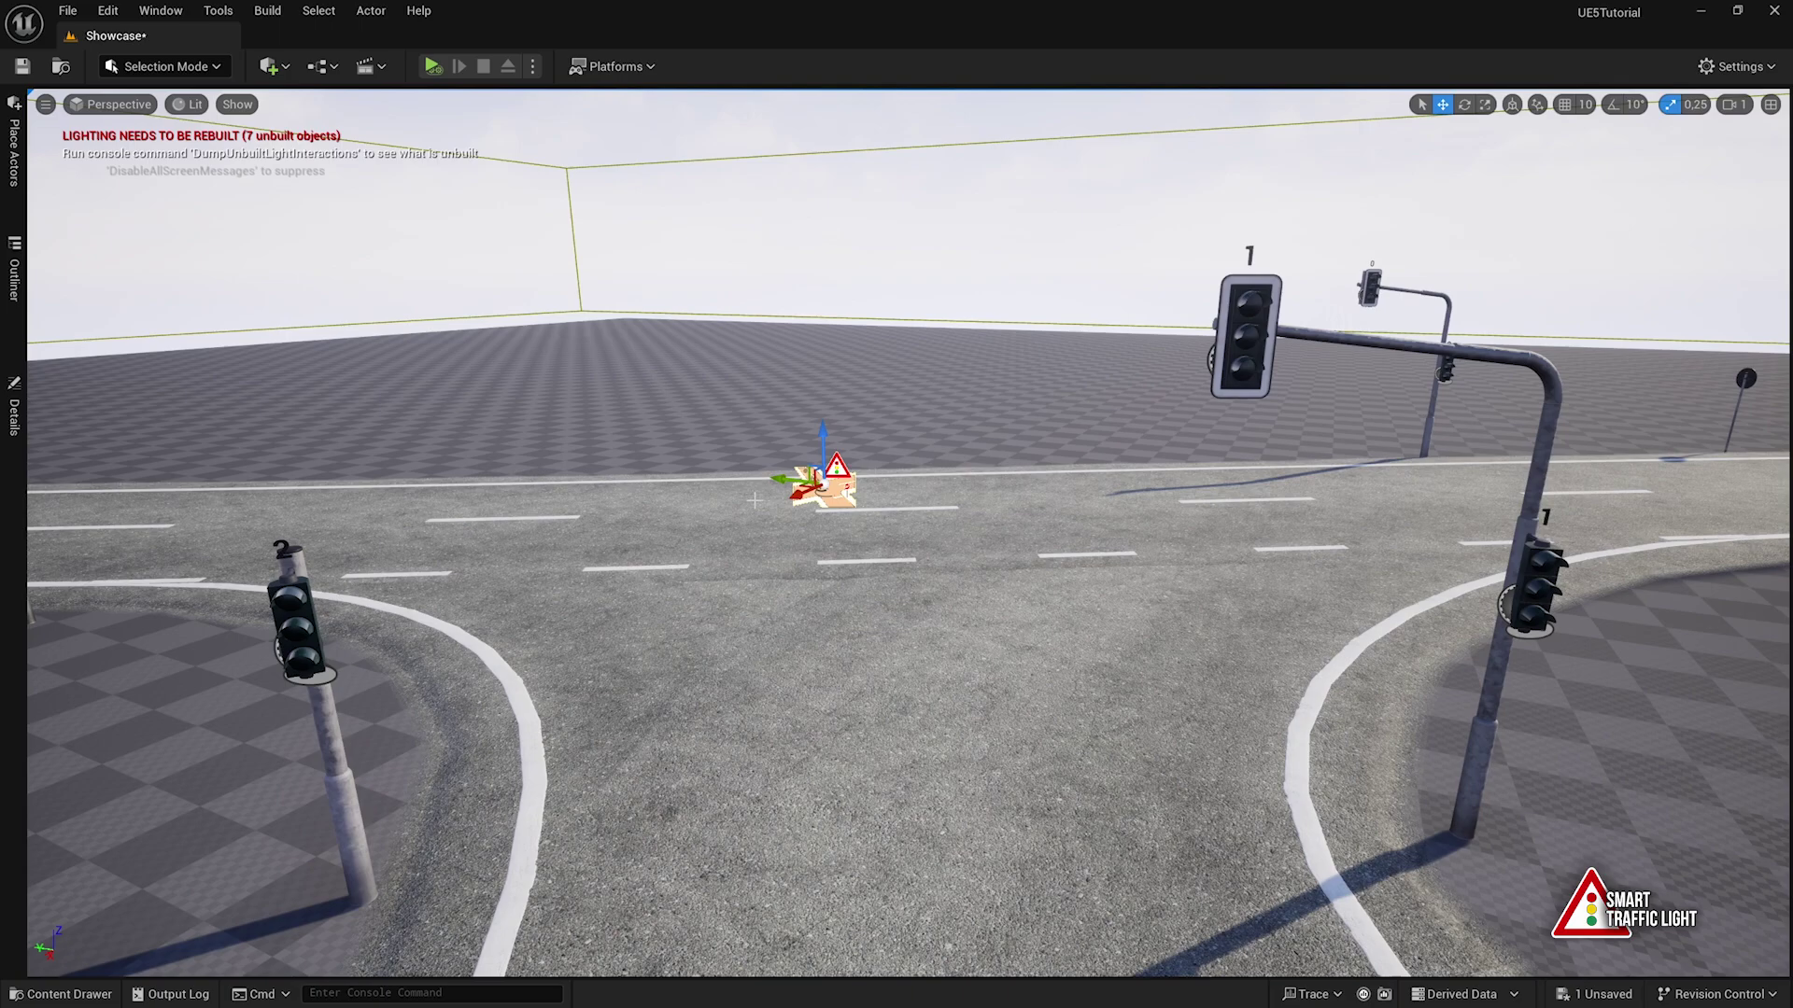
click(15, 418)
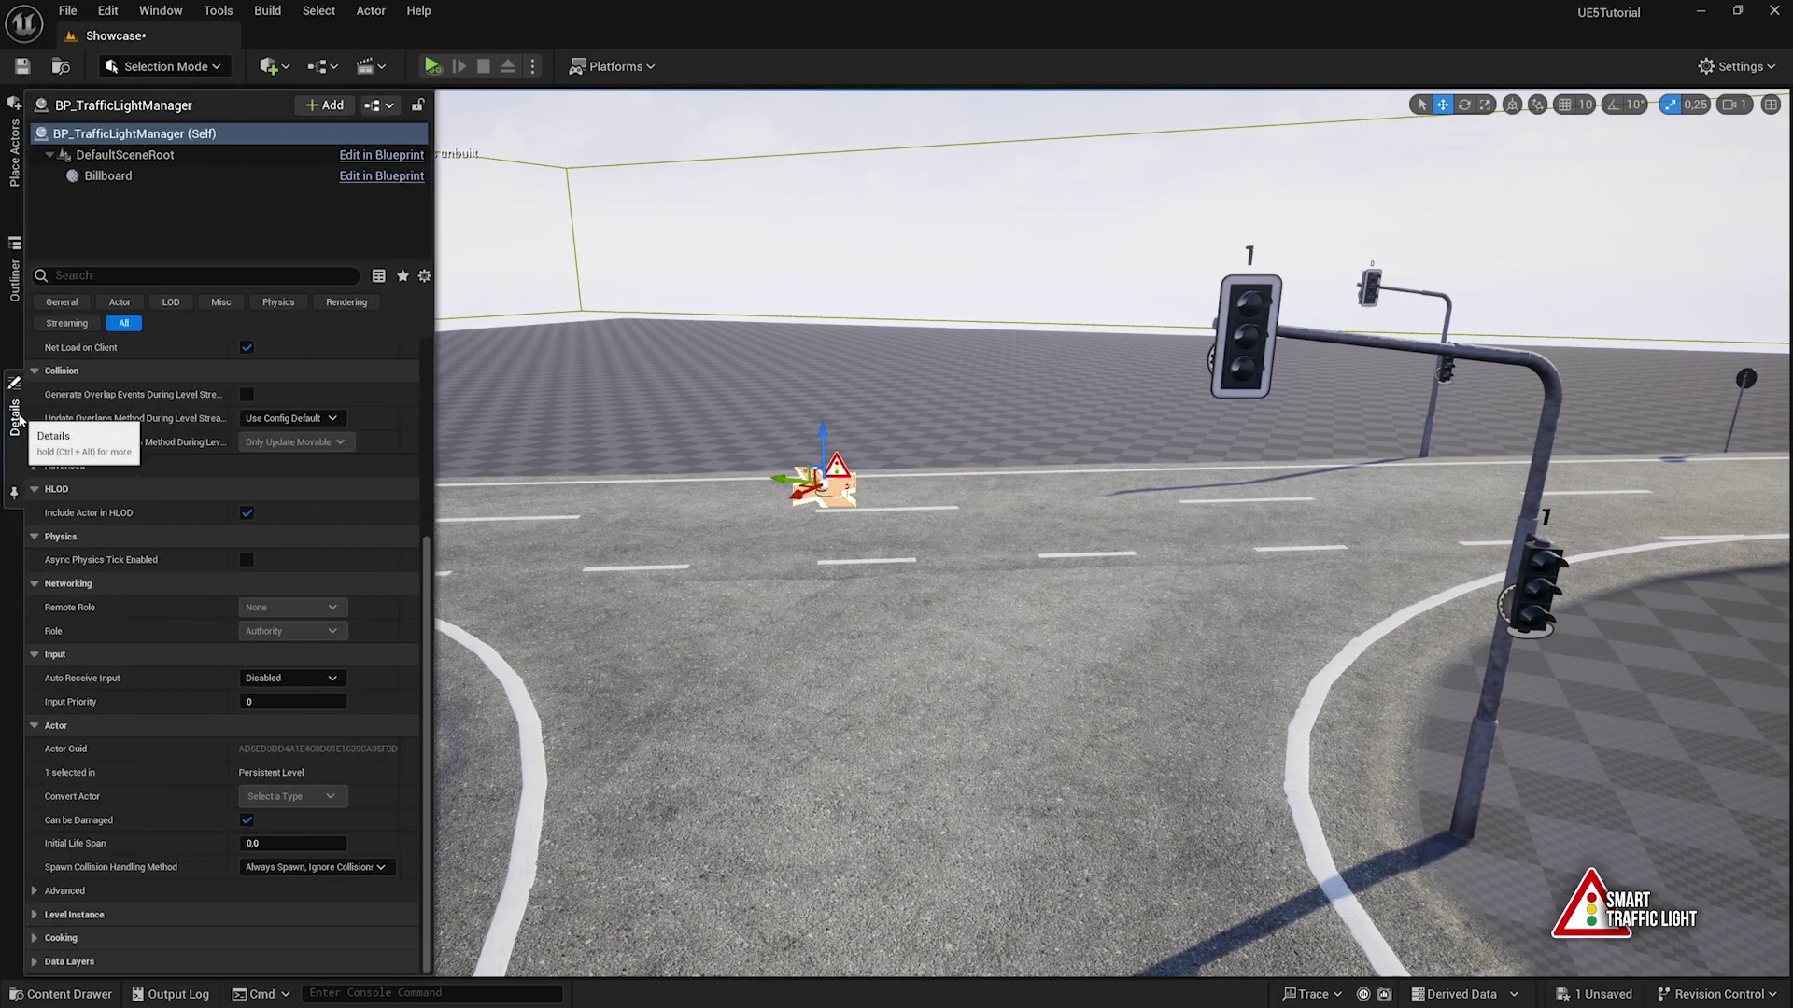
scroll(171, 453, up, 5)
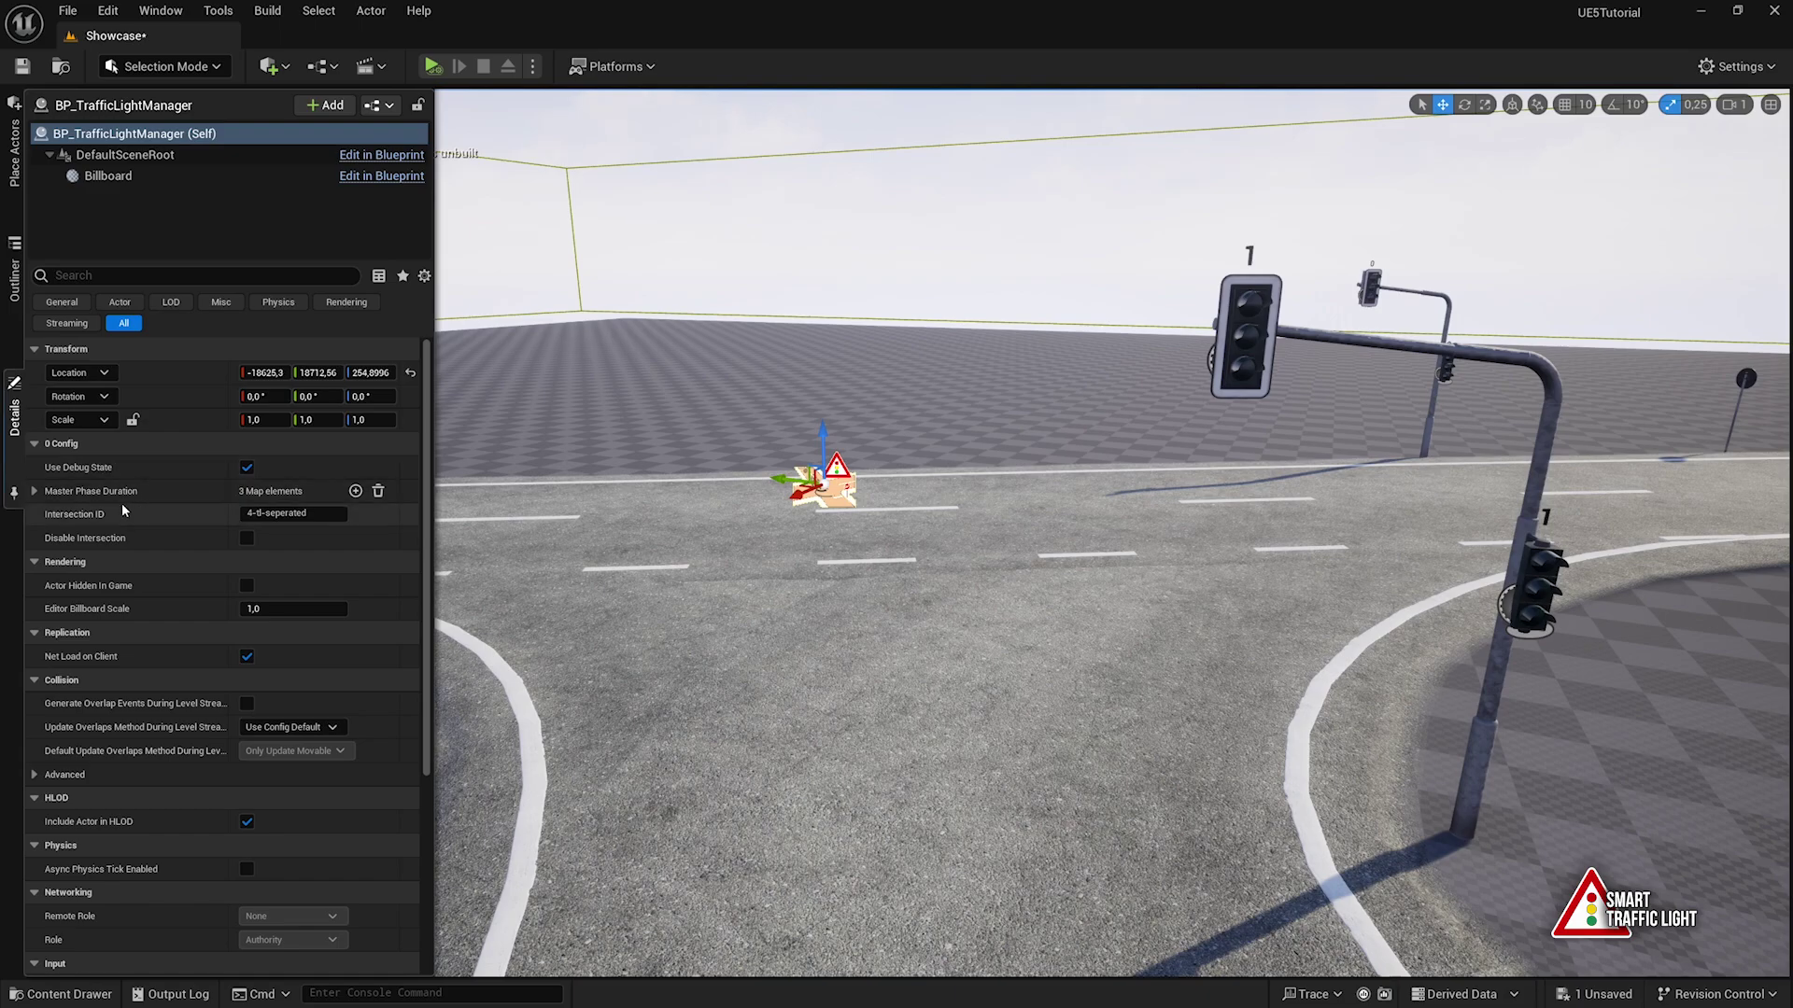
mouse_move(56, 524)
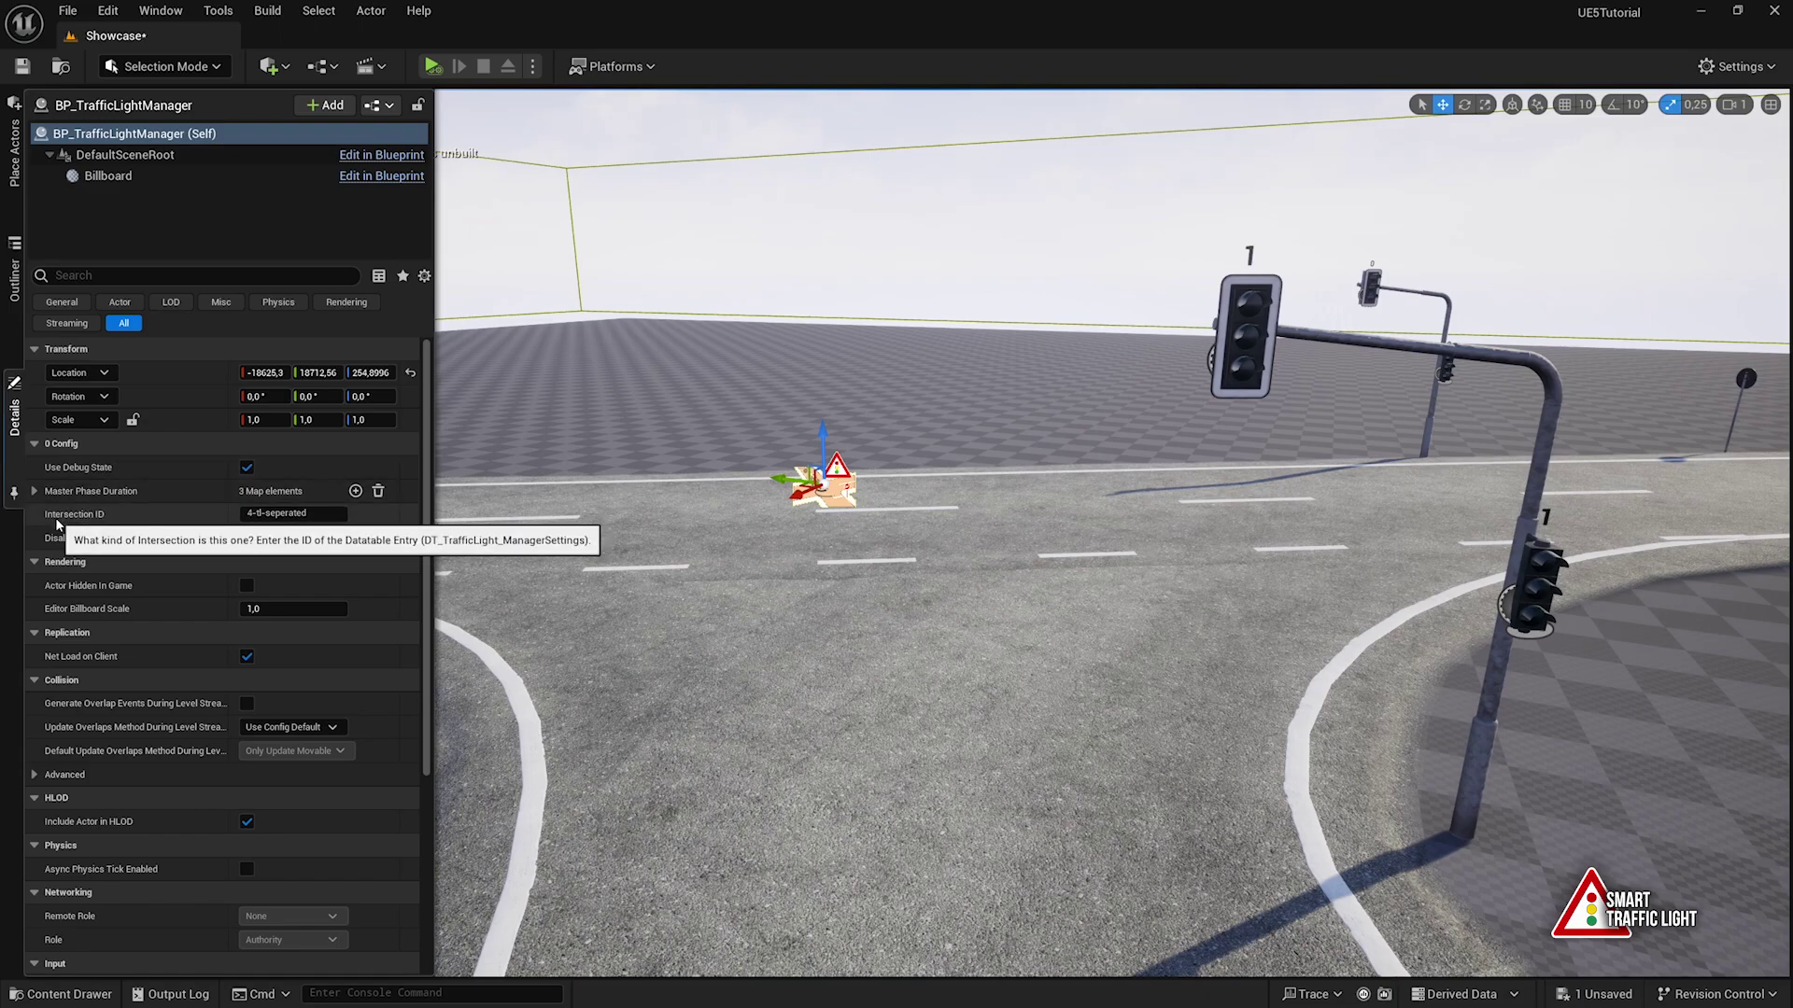
double_click(119, 493)
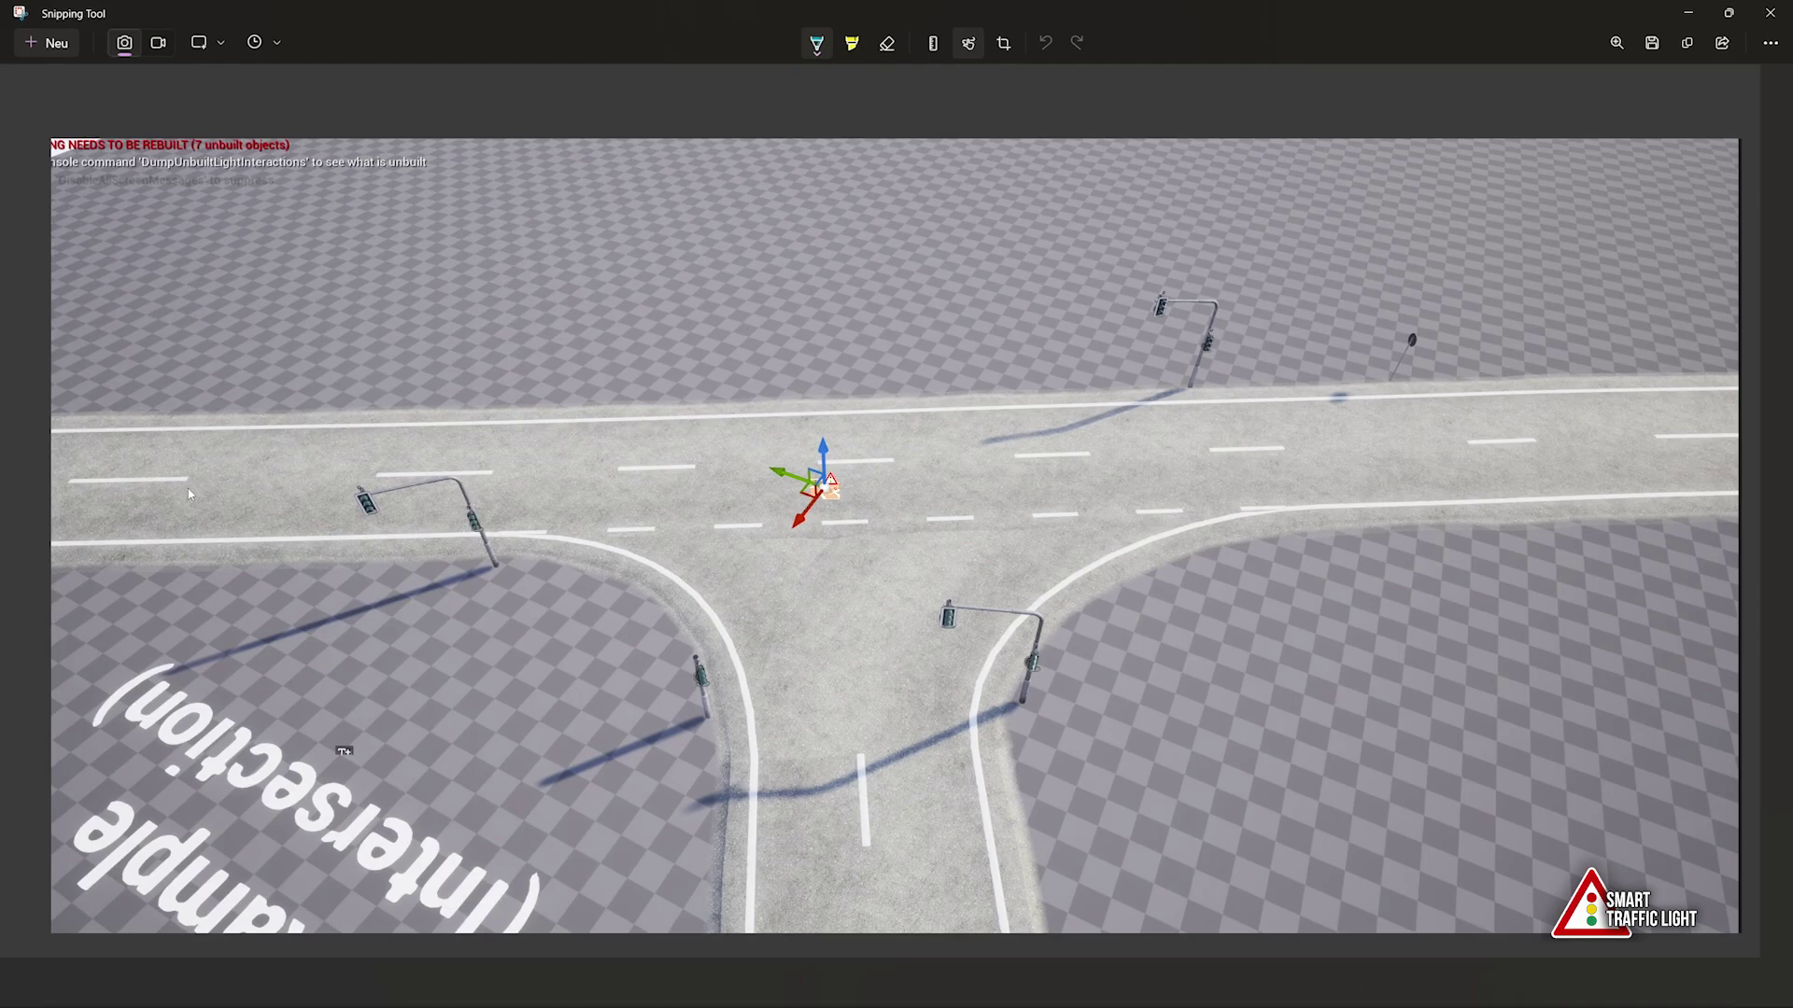
In Snipping Tool, draw a traffic flow arrow in each direction along the main road and mark both with 0
drag(188, 502, 1315, 489)
mouse_move(1280, 470)
mouse_down()
mouse_move(1324, 482)
mouse_move(1307, 503)
mouse_up()
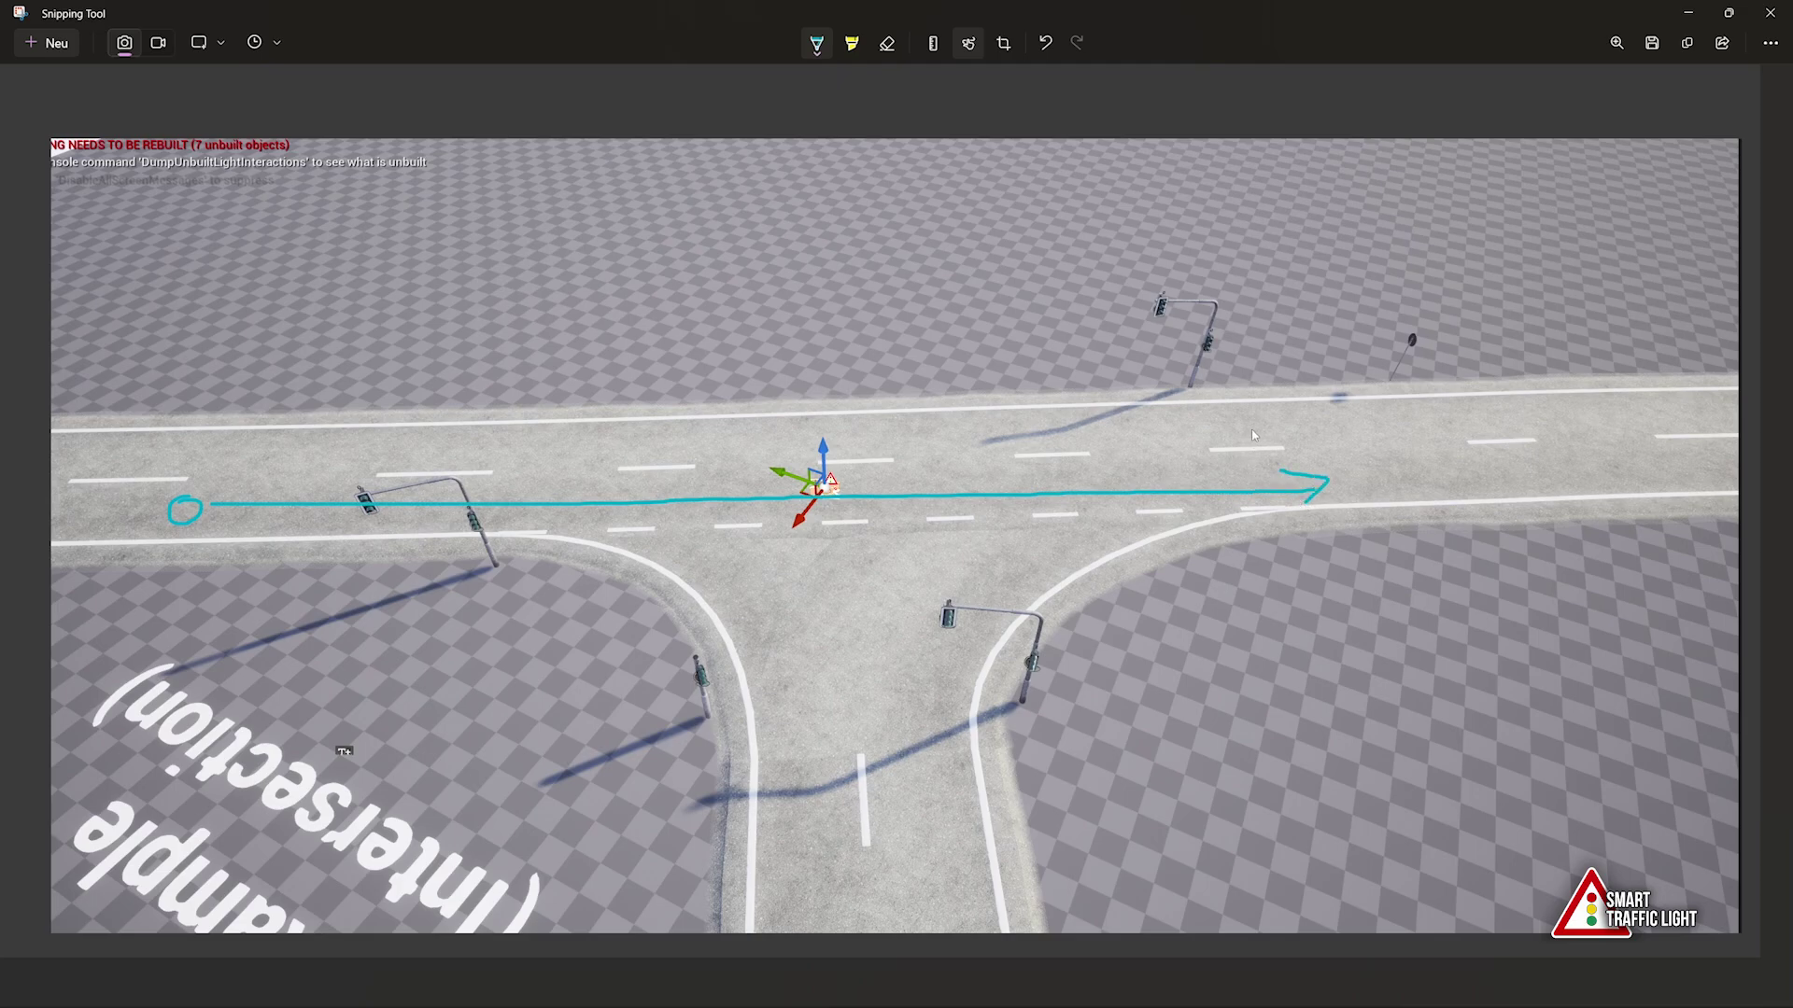
mouse_move(1300, 429)
mouse_down()
mouse_move(246, 438)
mouse_move(264, 447)
mouse_up()
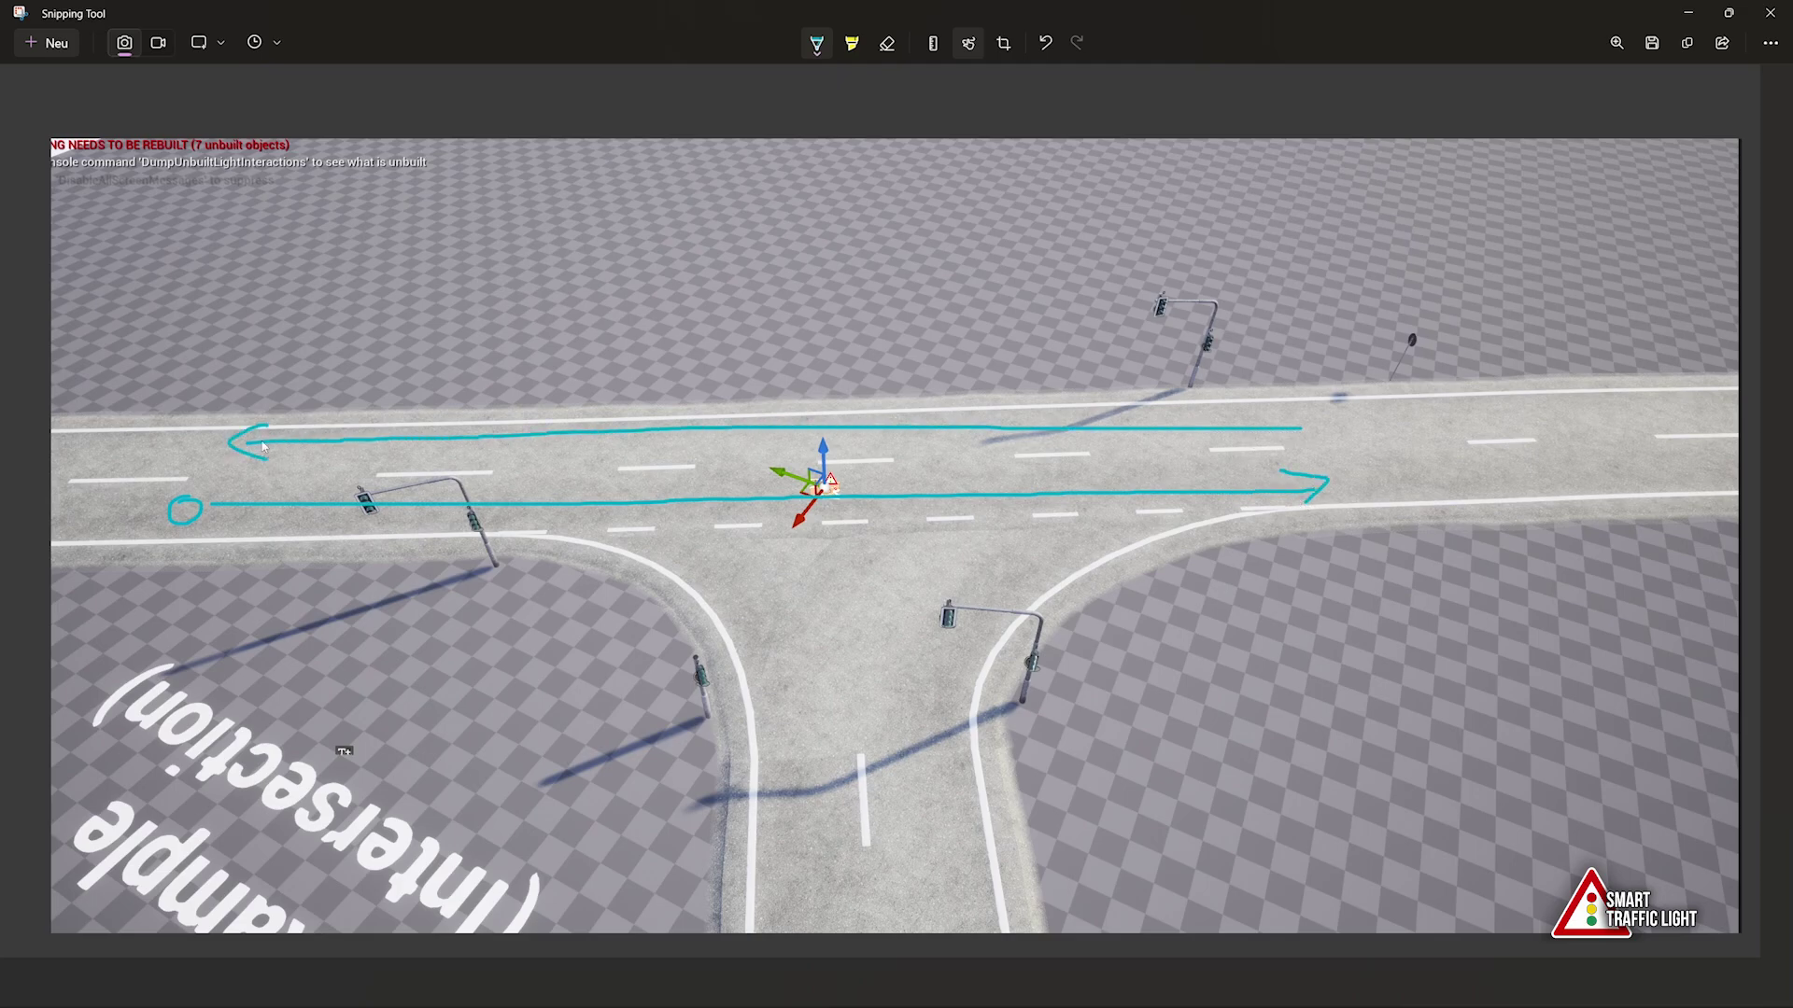
drag(1318, 411, 1335, 414)
Circle the main-road lights on both sides and the side-road lights, undoing each circle
drag(1190, 283, 1215, 280)
drag(403, 481, 392, 478)
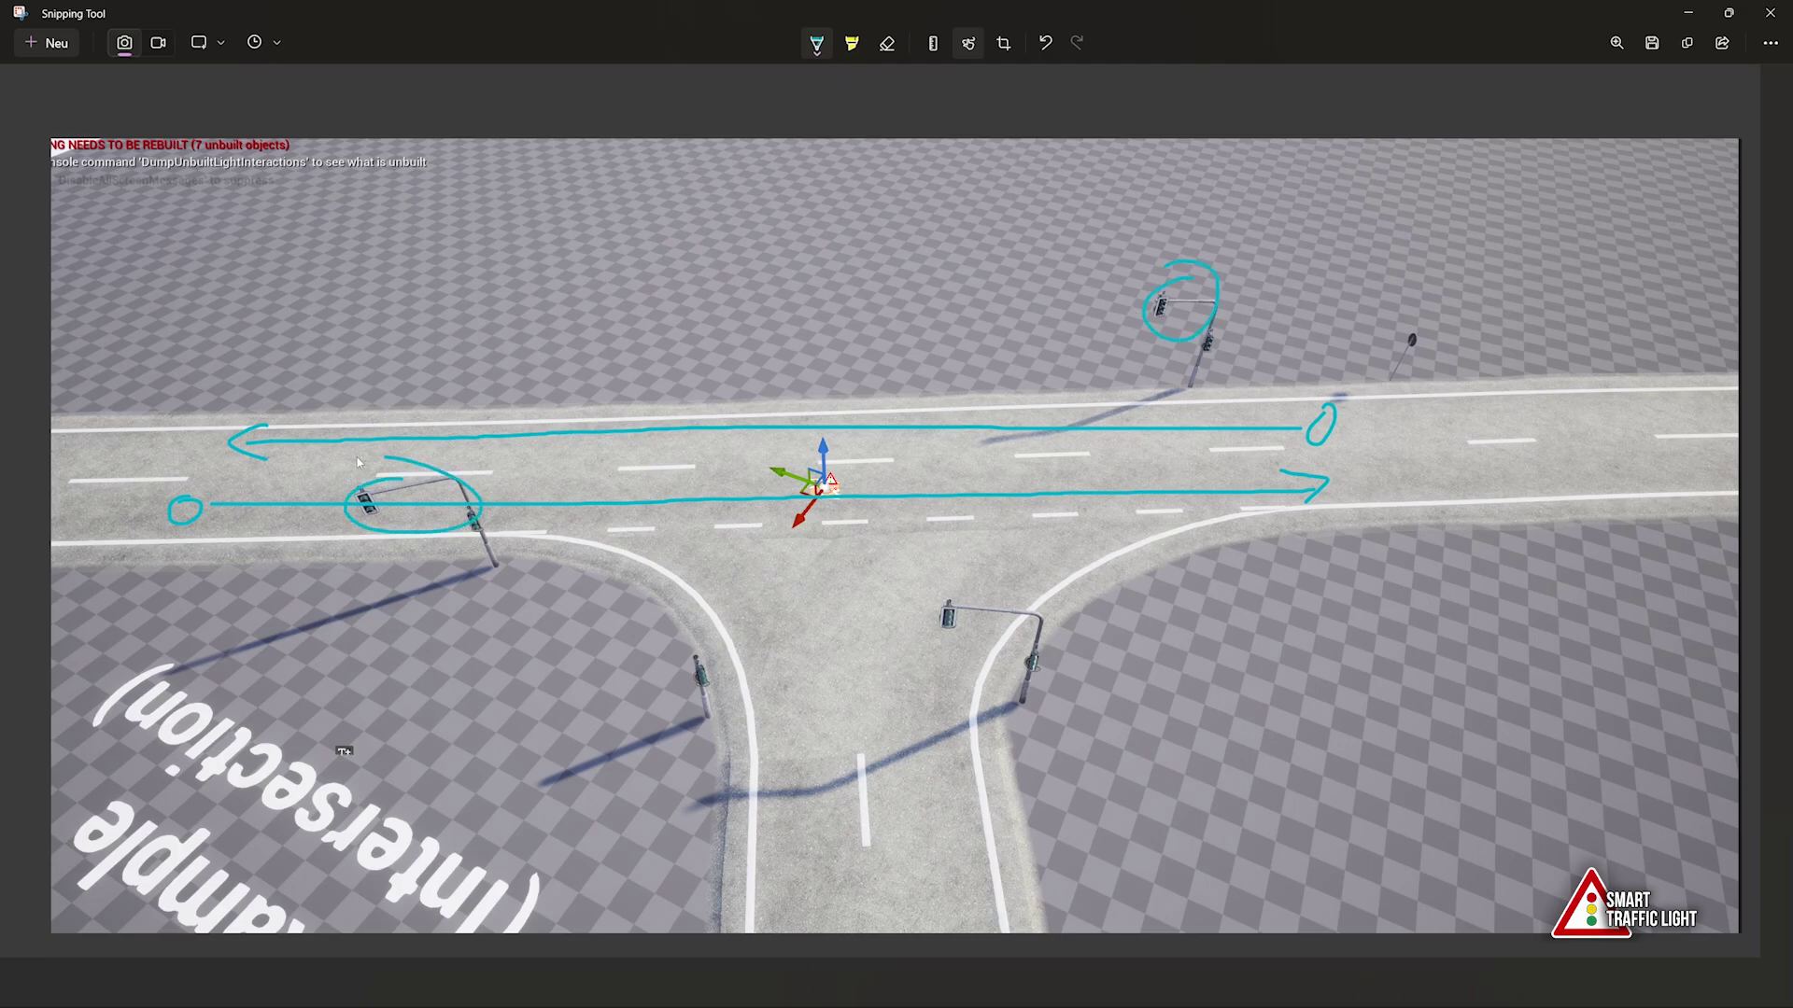
key(ctrl+z)
key(ctrl+z)
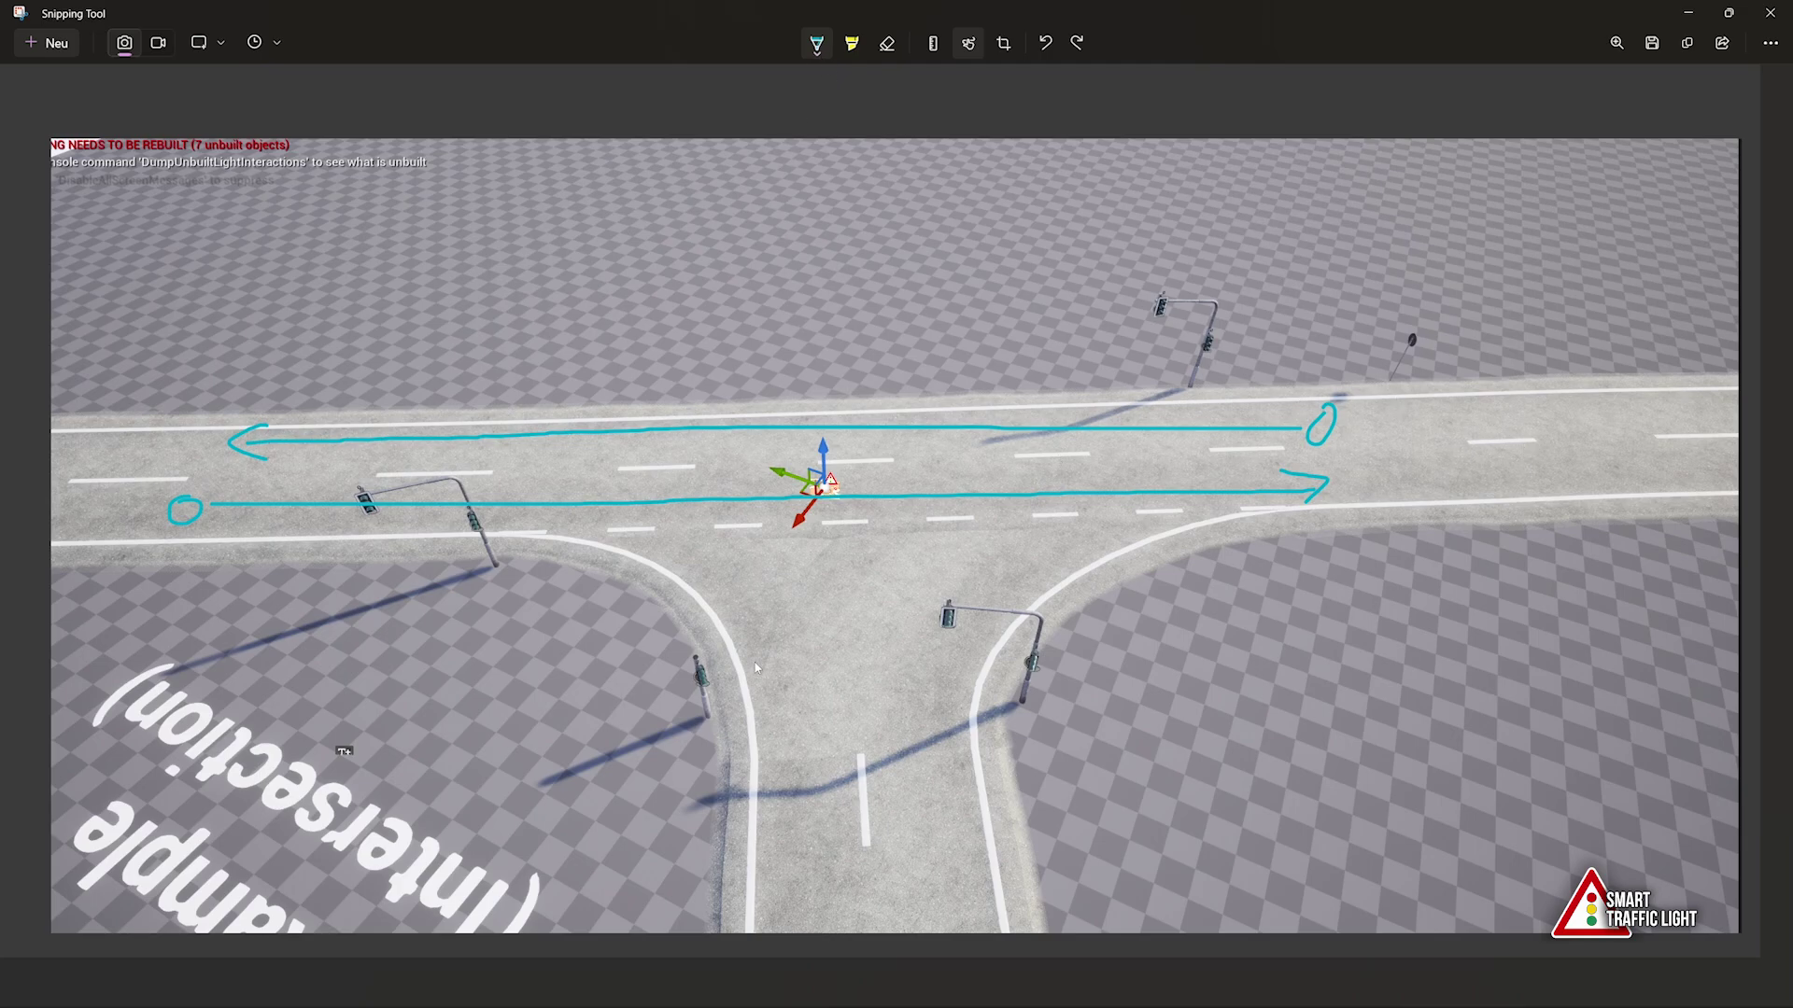
mouse_move(1097, 581)
mouse_down()
mouse_move(742, 590)
mouse_move(1279, 677)
mouse_move(616, 619)
mouse_up()
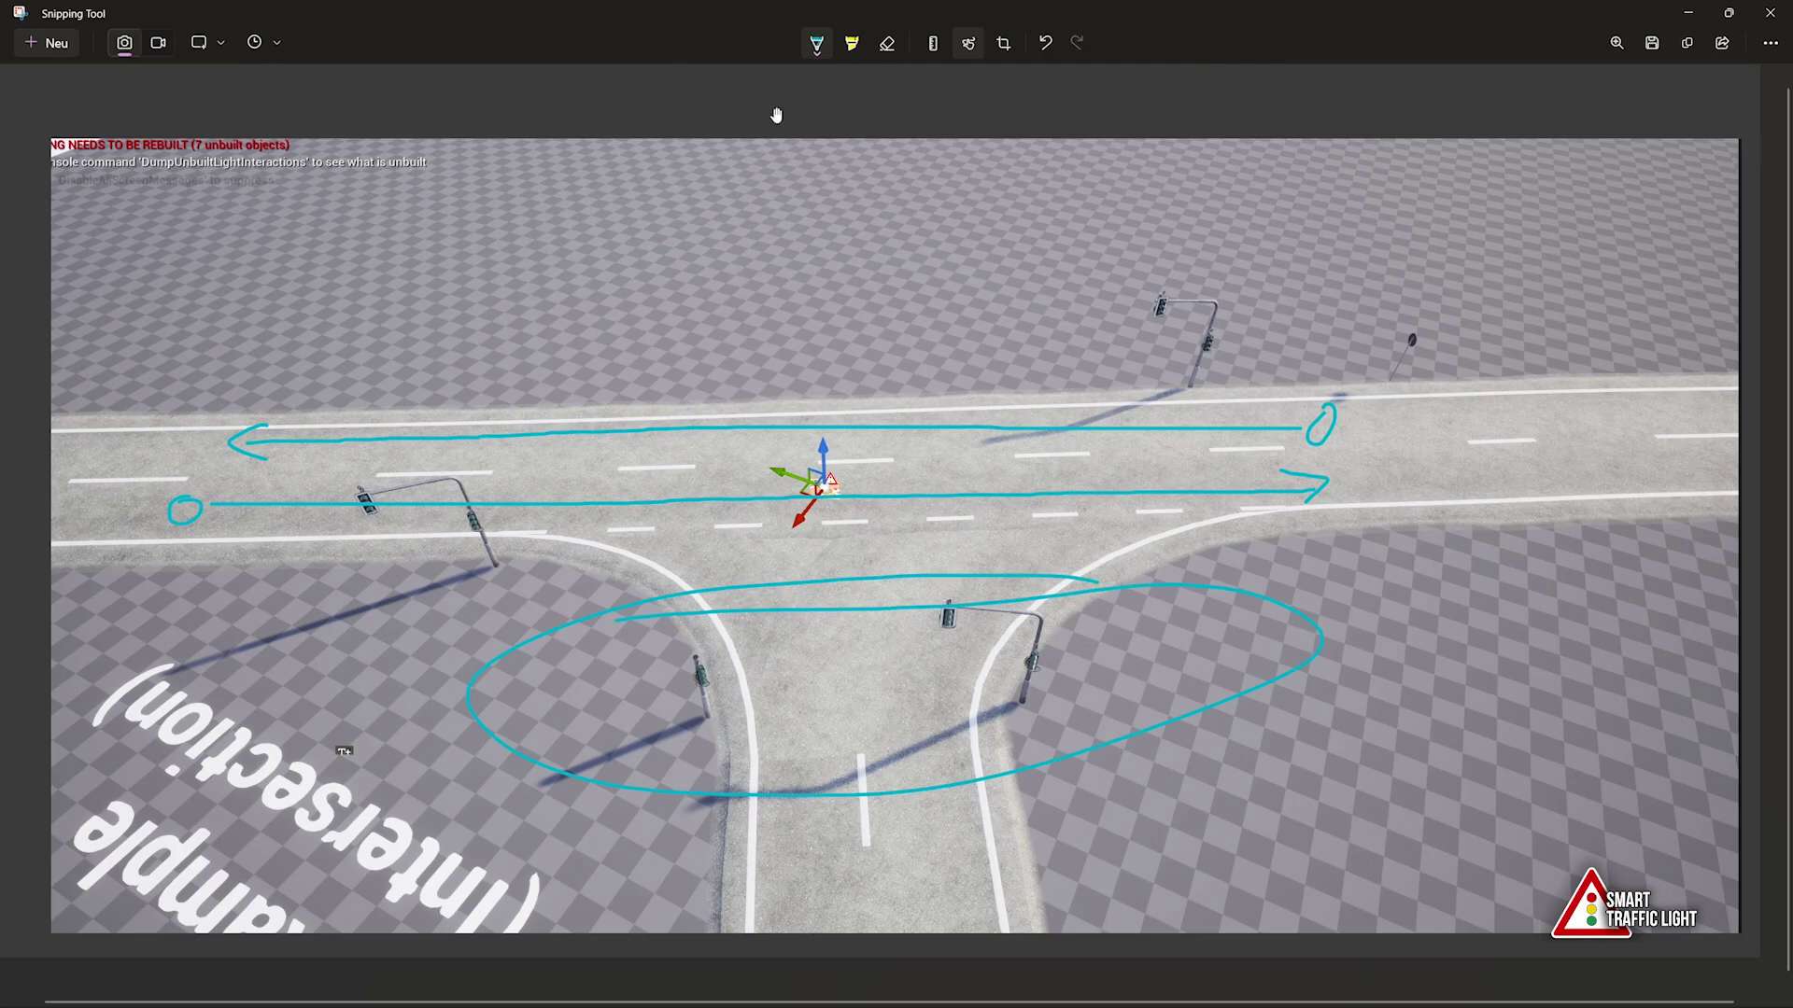
key(ctrl+z)
Change the pen colour to orange
click(816, 43)
click(816, 43)
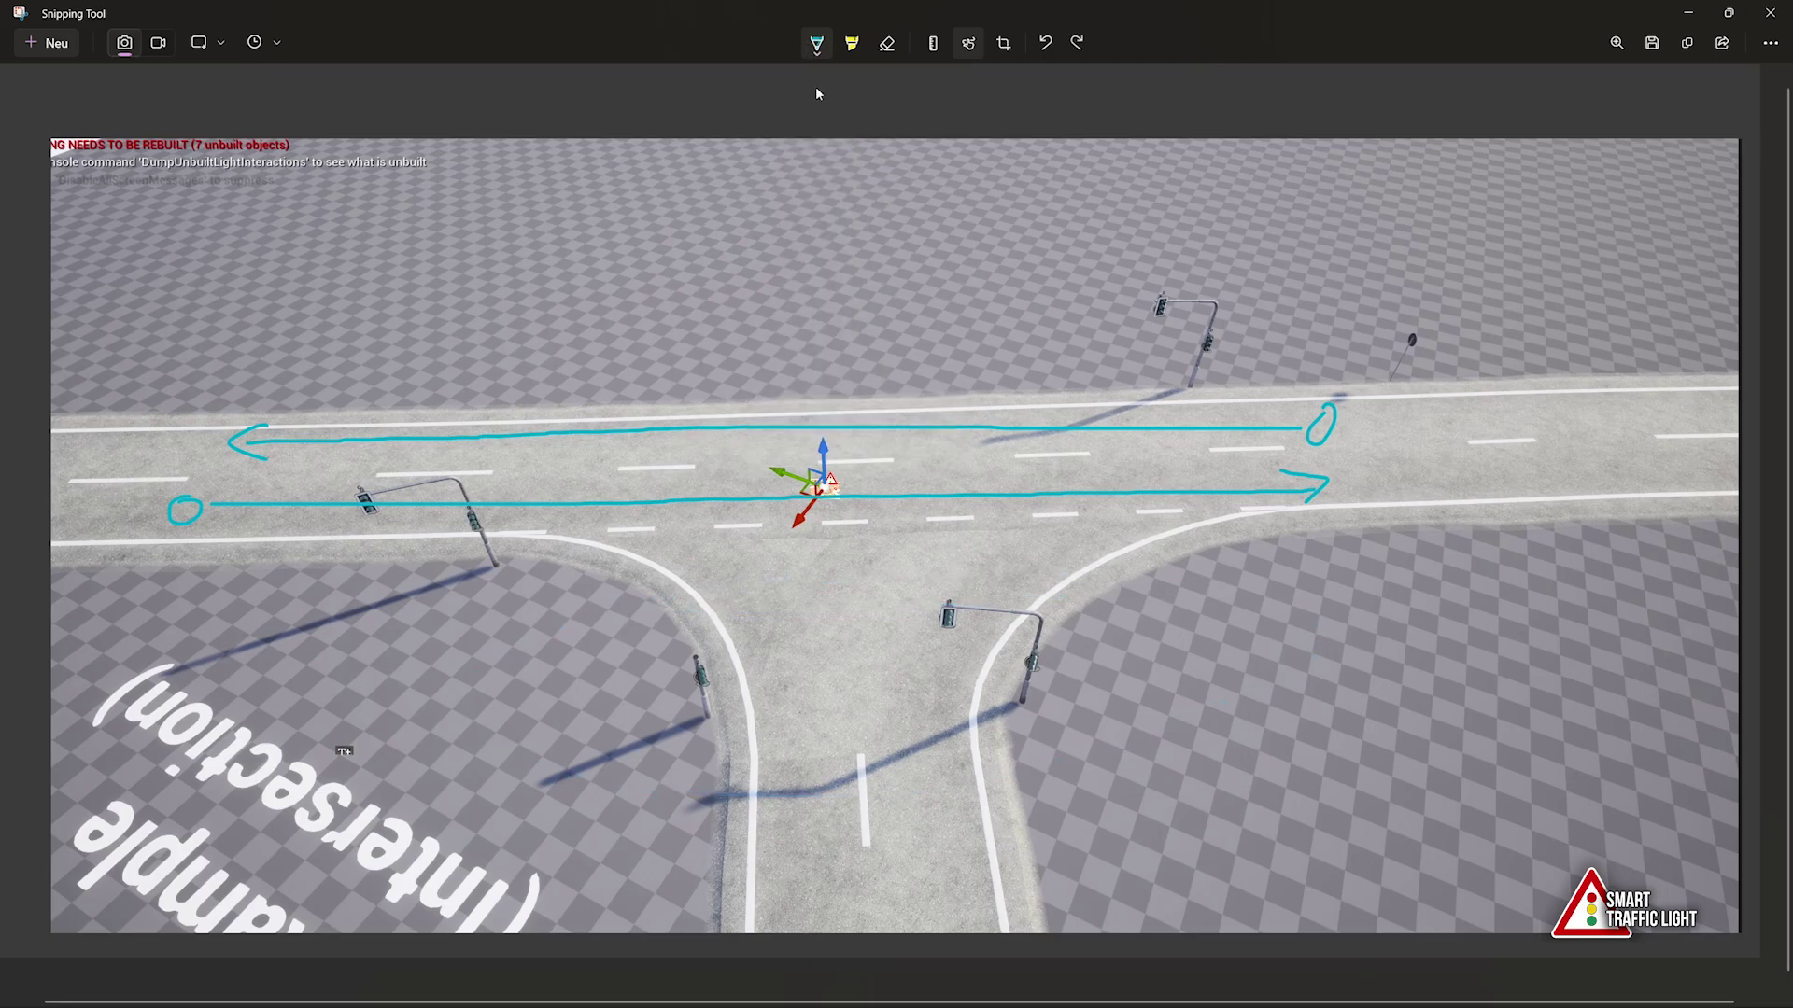
click(817, 47)
click(795, 169)
Try orange marks near the side-road and far main-road lights and a cross over the near main-road light, undoing each
mouse_move(992, 586)
mouse_down()
mouse_move(1022, 775)
mouse_move(971, 573)
mouse_up()
key(ctrl+z)
mouse_move(1143, 383)
mouse_down()
mouse_move(1200, 313)
mouse_move(1144, 378)
mouse_up()
key(ctrl+z)
drag(411, 487, 505, 556)
drag(491, 474, 384, 563)
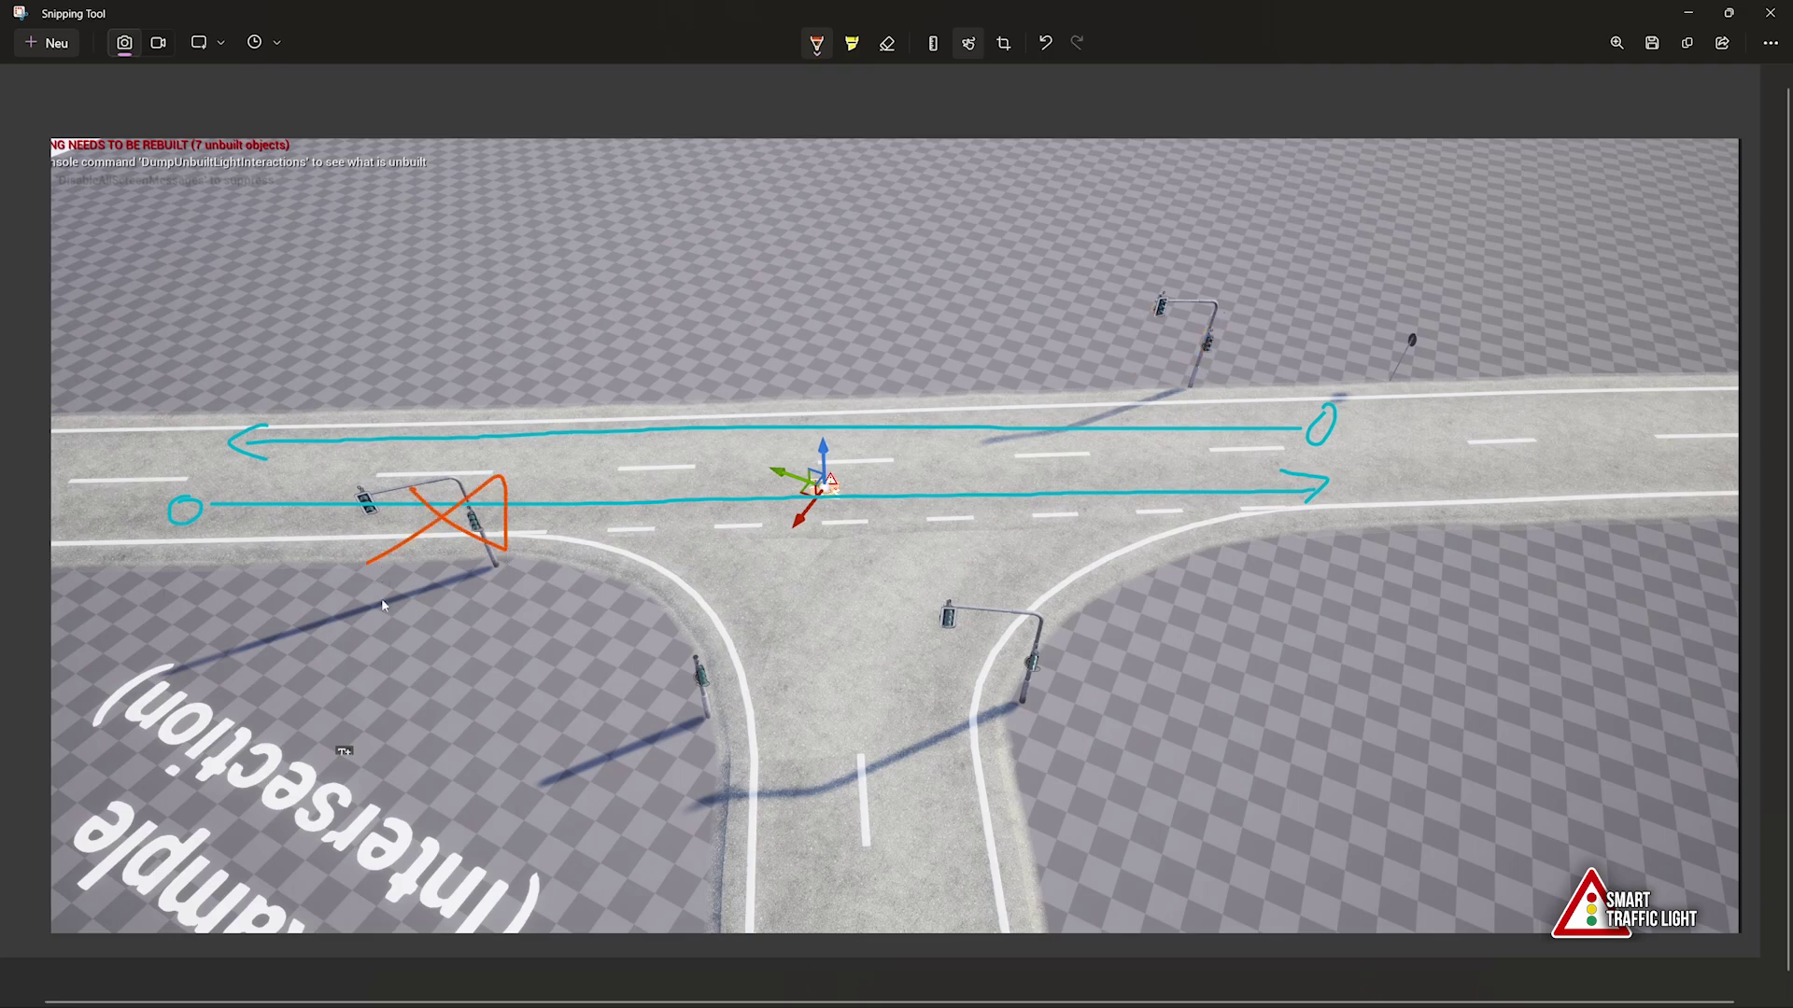
key(ctrl+z)
key(ctrl+z)
Draw an orange arrow turning right out of the side road and a green arrow turning left out of it
mouse_move(937, 800)
mouse_down()
mouse_move(919, 718)
mouse_move(962, 545)
mouse_move(1170, 473)
mouse_up()
mouse_move(1158, 464)
mouse_down()
mouse_move(1202, 474)
mouse_move(1176, 499)
mouse_up()
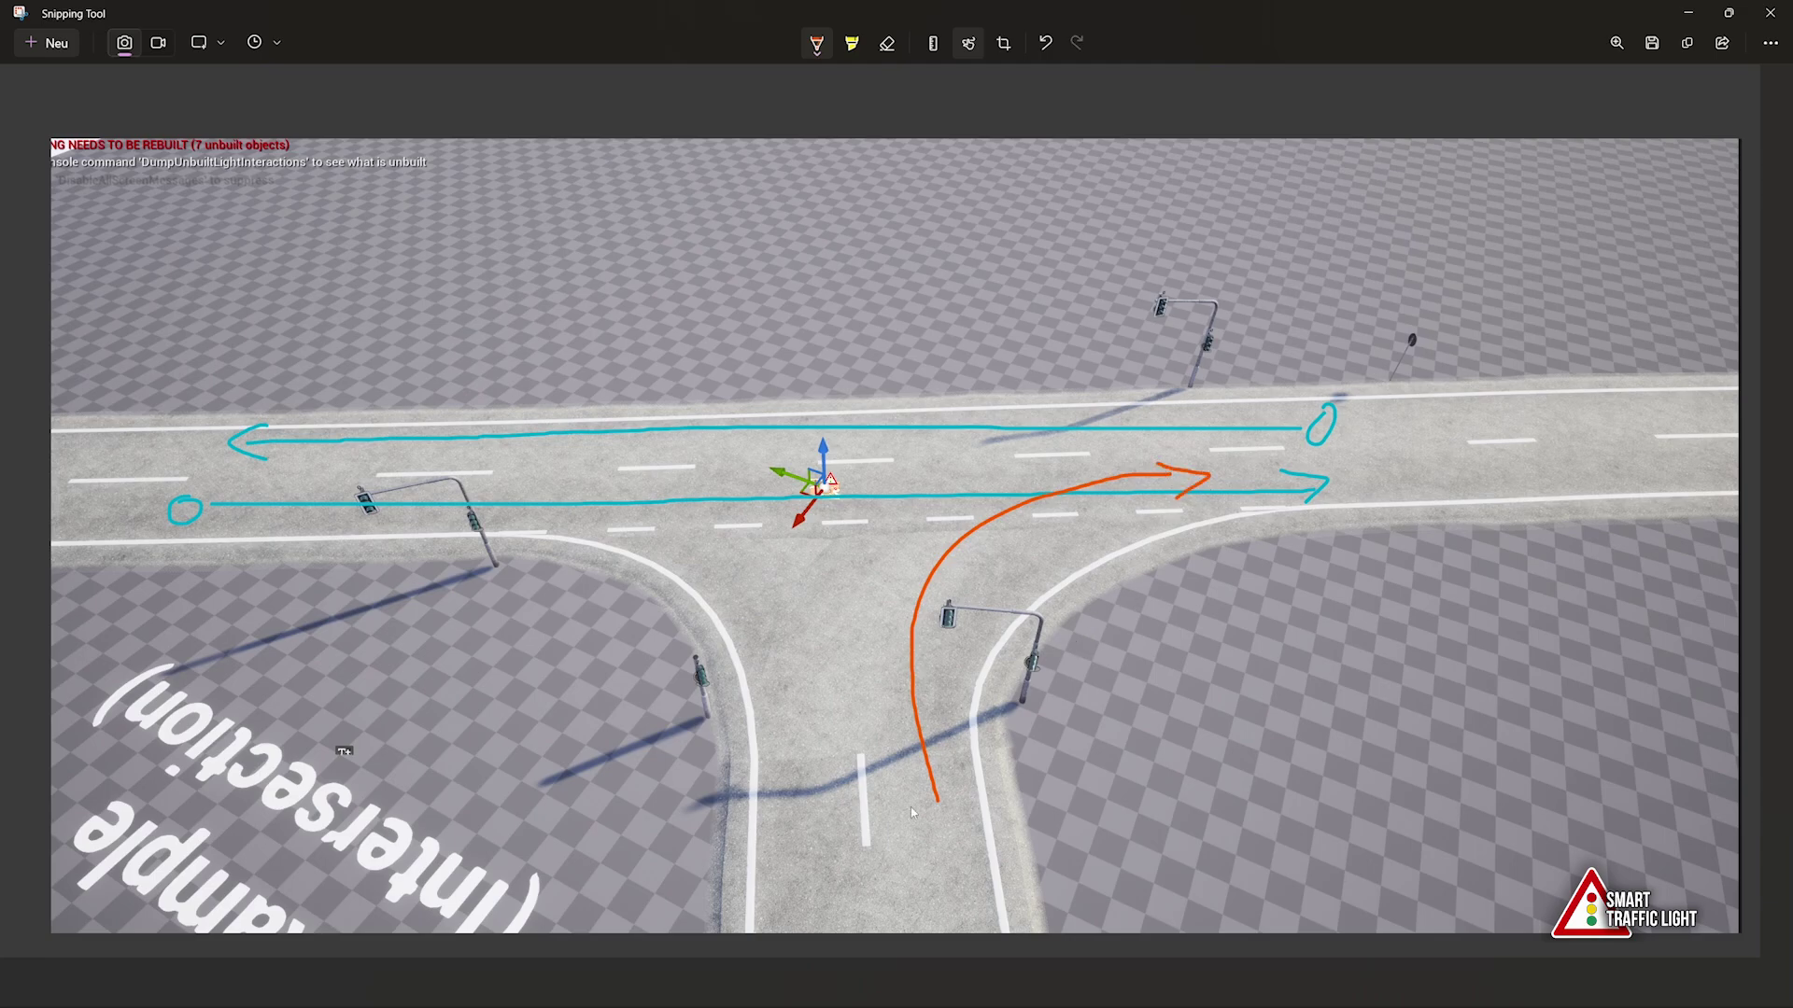
click(817, 47)
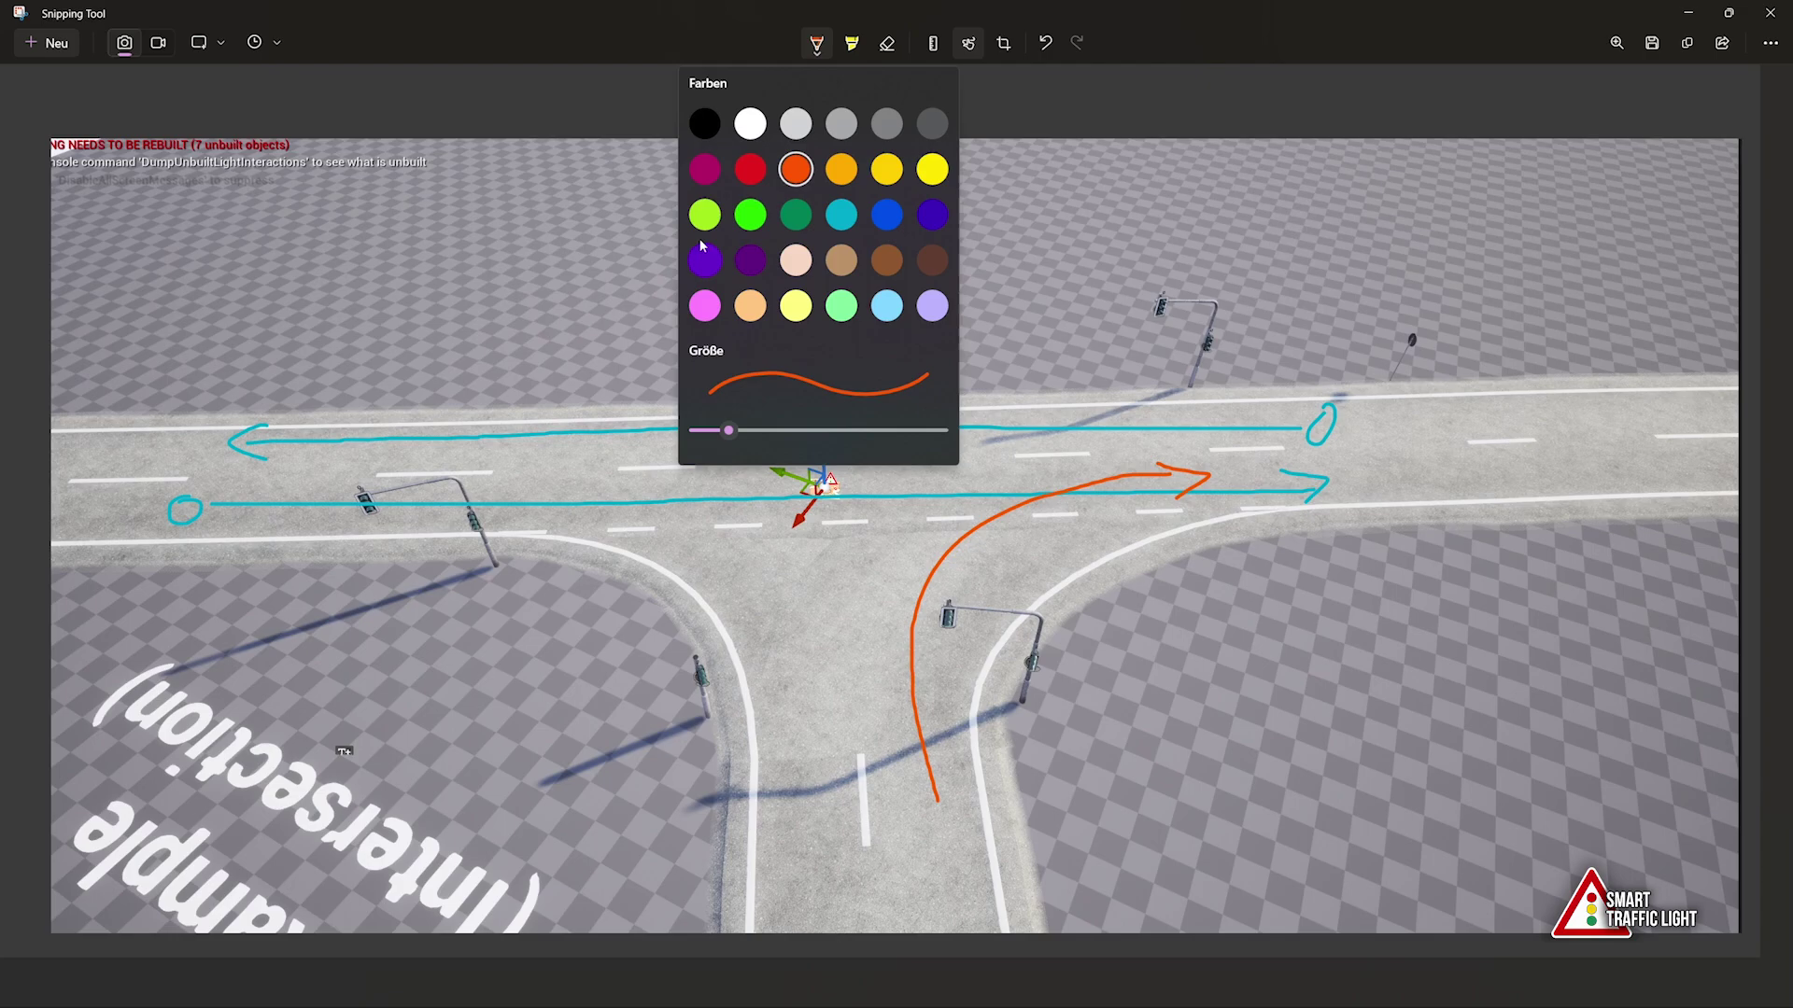
click(750, 215)
mouse_move(807, 774)
mouse_down()
mouse_move(796, 588)
mouse_move(662, 493)
mouse_move(374, 457)
mouse_move(401, 477)
mouse_up()
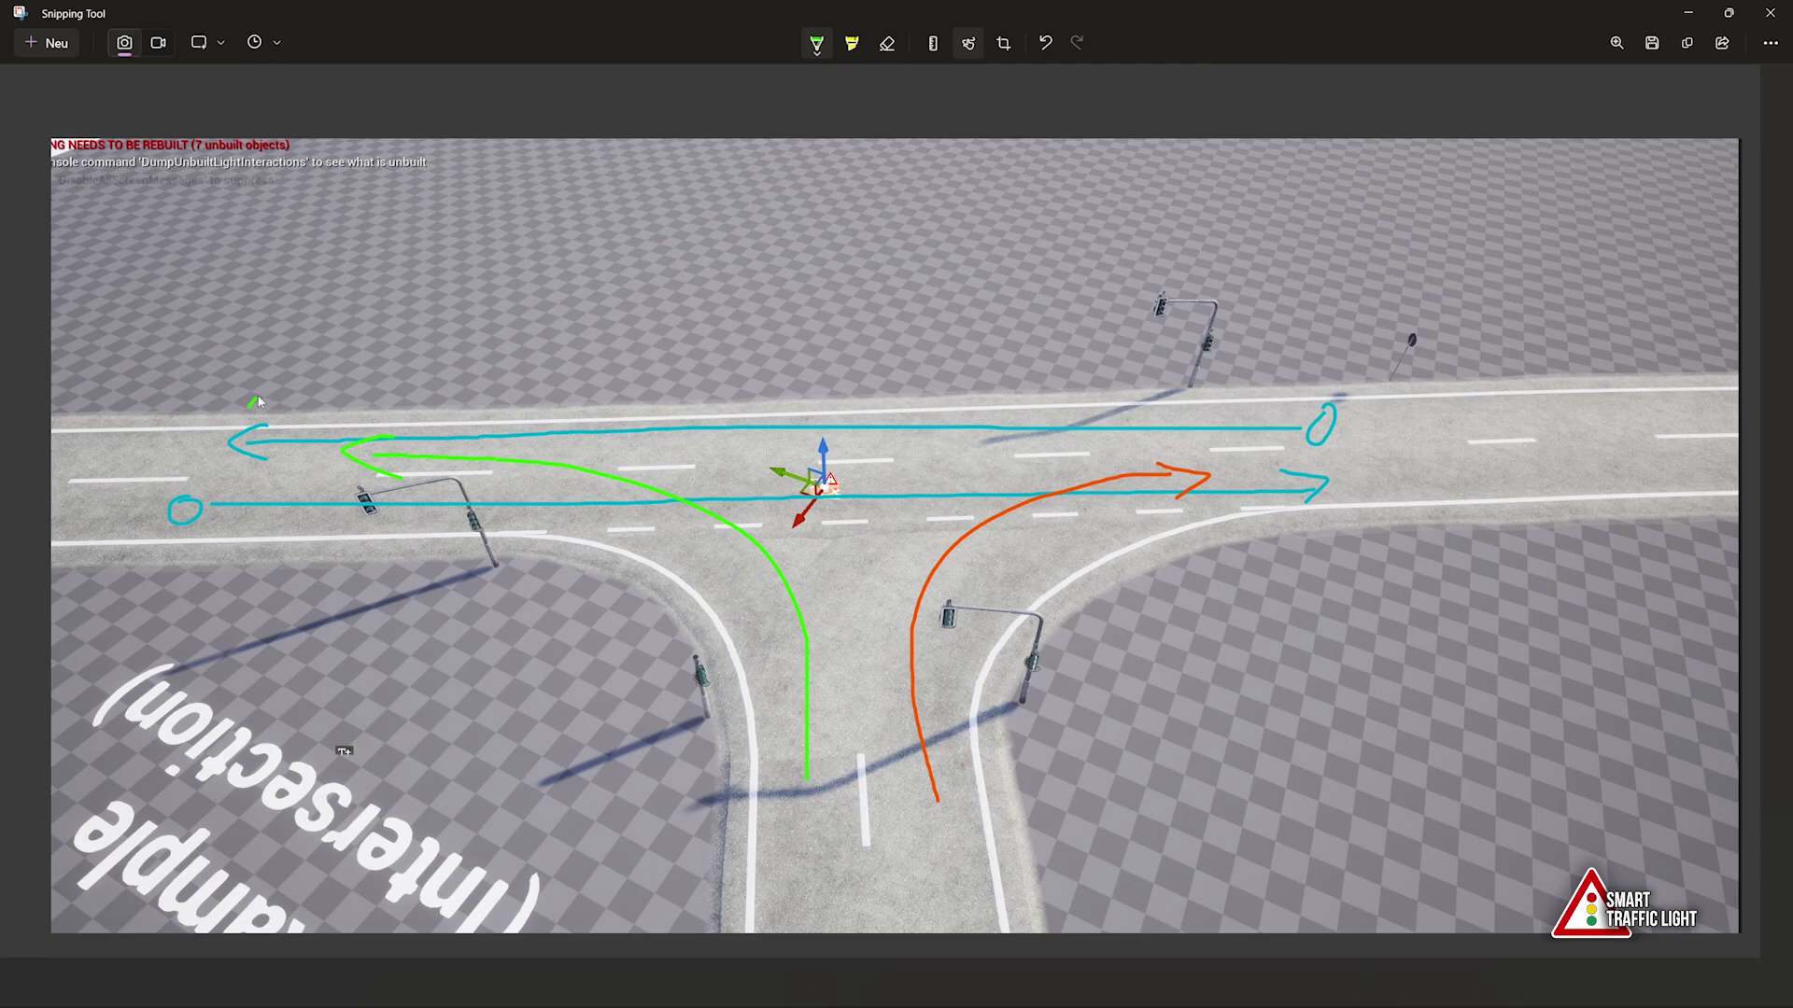
Number the flows in green: 1 at the main road, 2 at the left-turn arrow and 3 at the right-turn arrow
drag(250, 407, 290, 395)
drag(796, 535, 850, 571)
drag(959, 542, 974, 573)
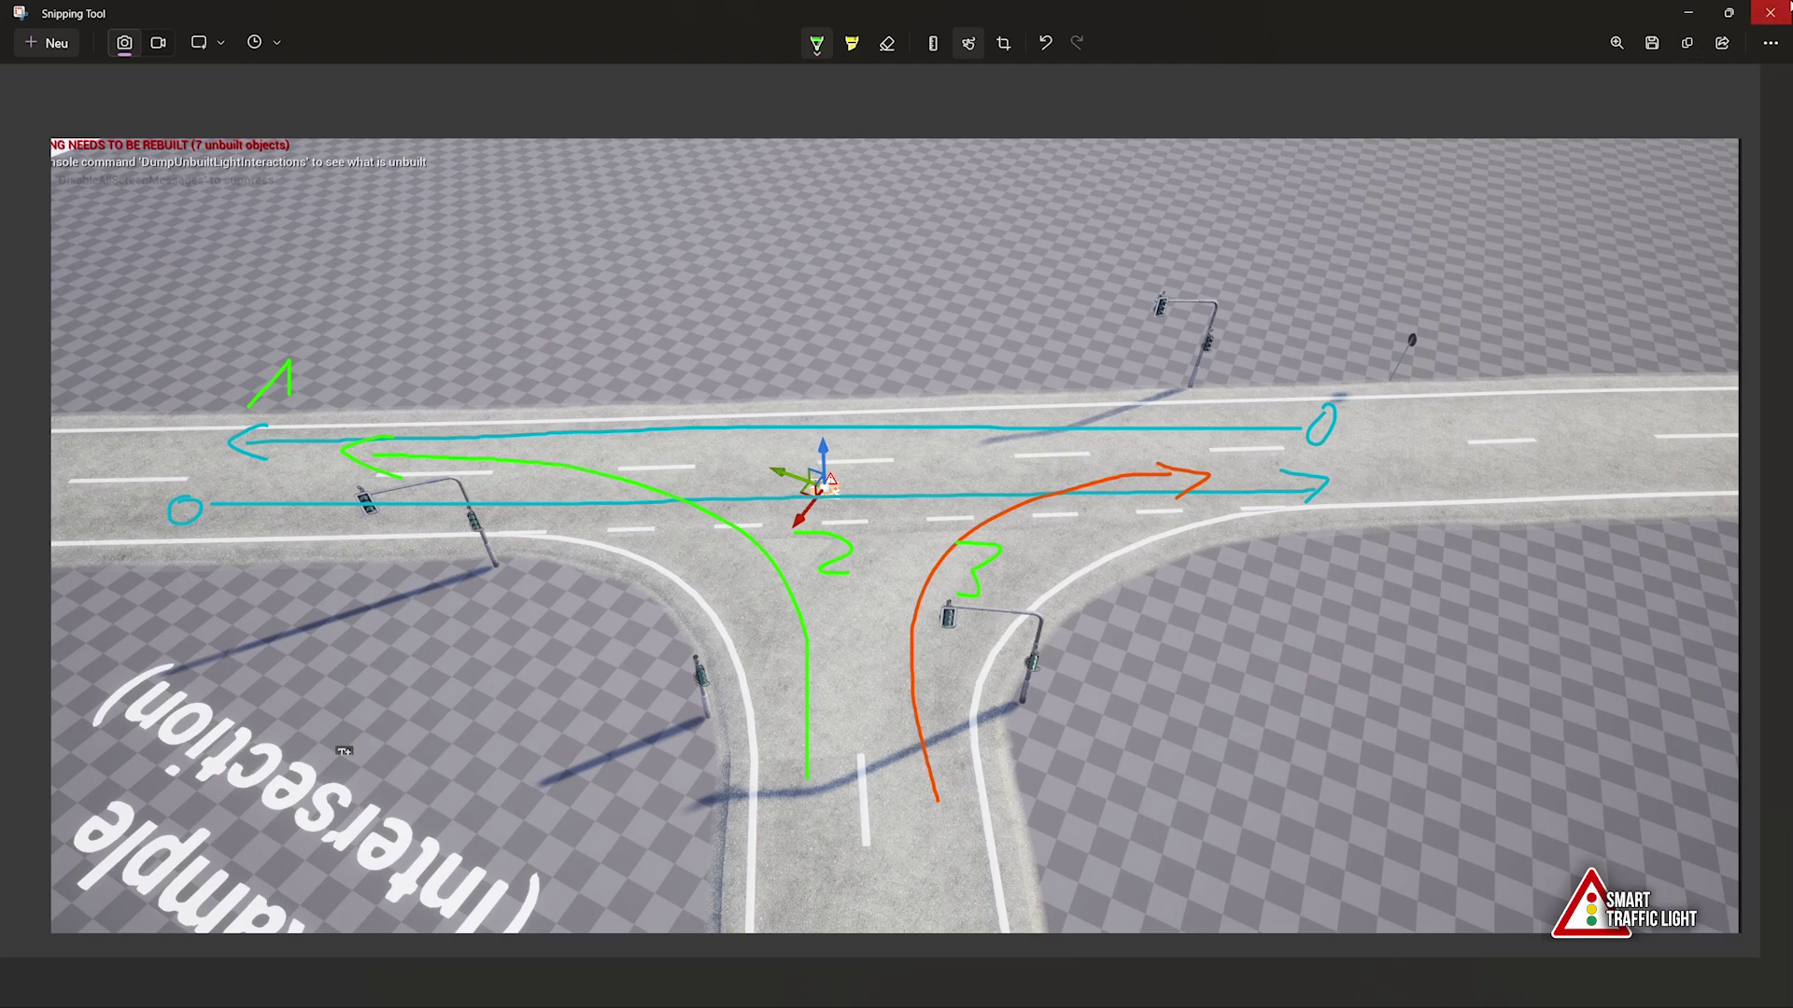
Close the annotated screenshot, return to Unreal Editor and examine the manager's Master Phase Duration entries 0 and 2
click(1788, 7)
key(w)
right_drag(707, 458, 707, 325)
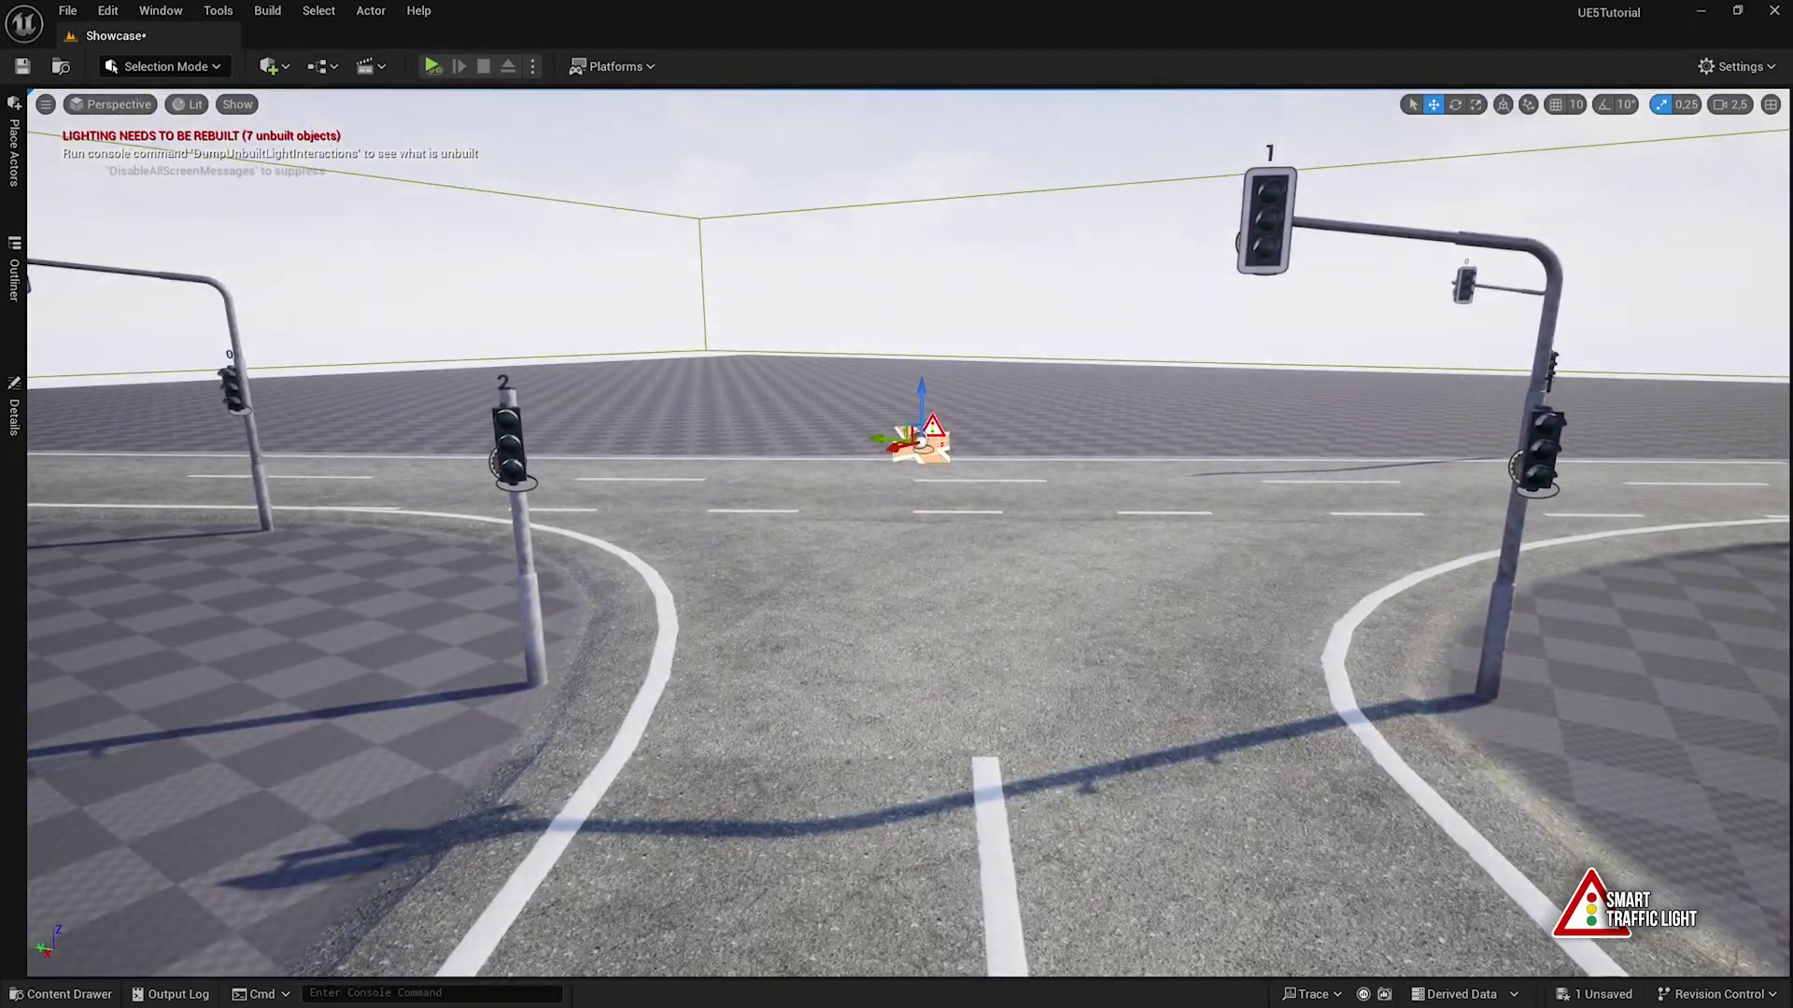
click(14, 411)
click(82, 516)
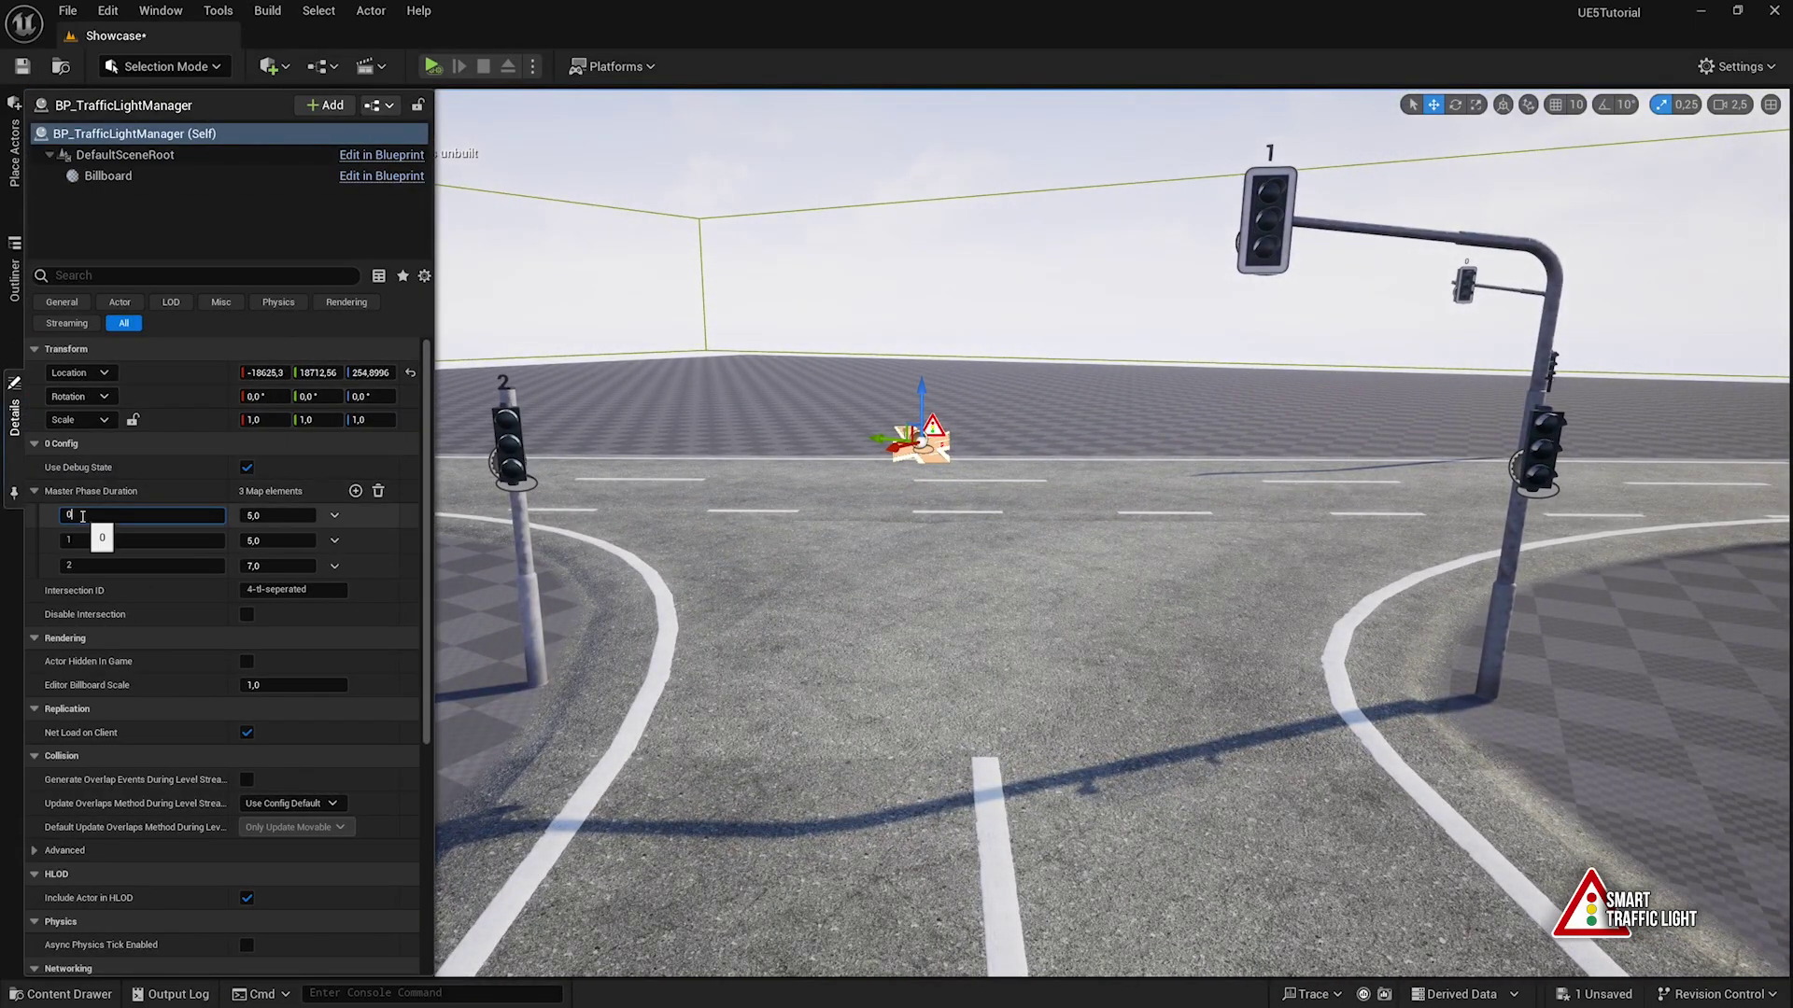
click(143, 567)
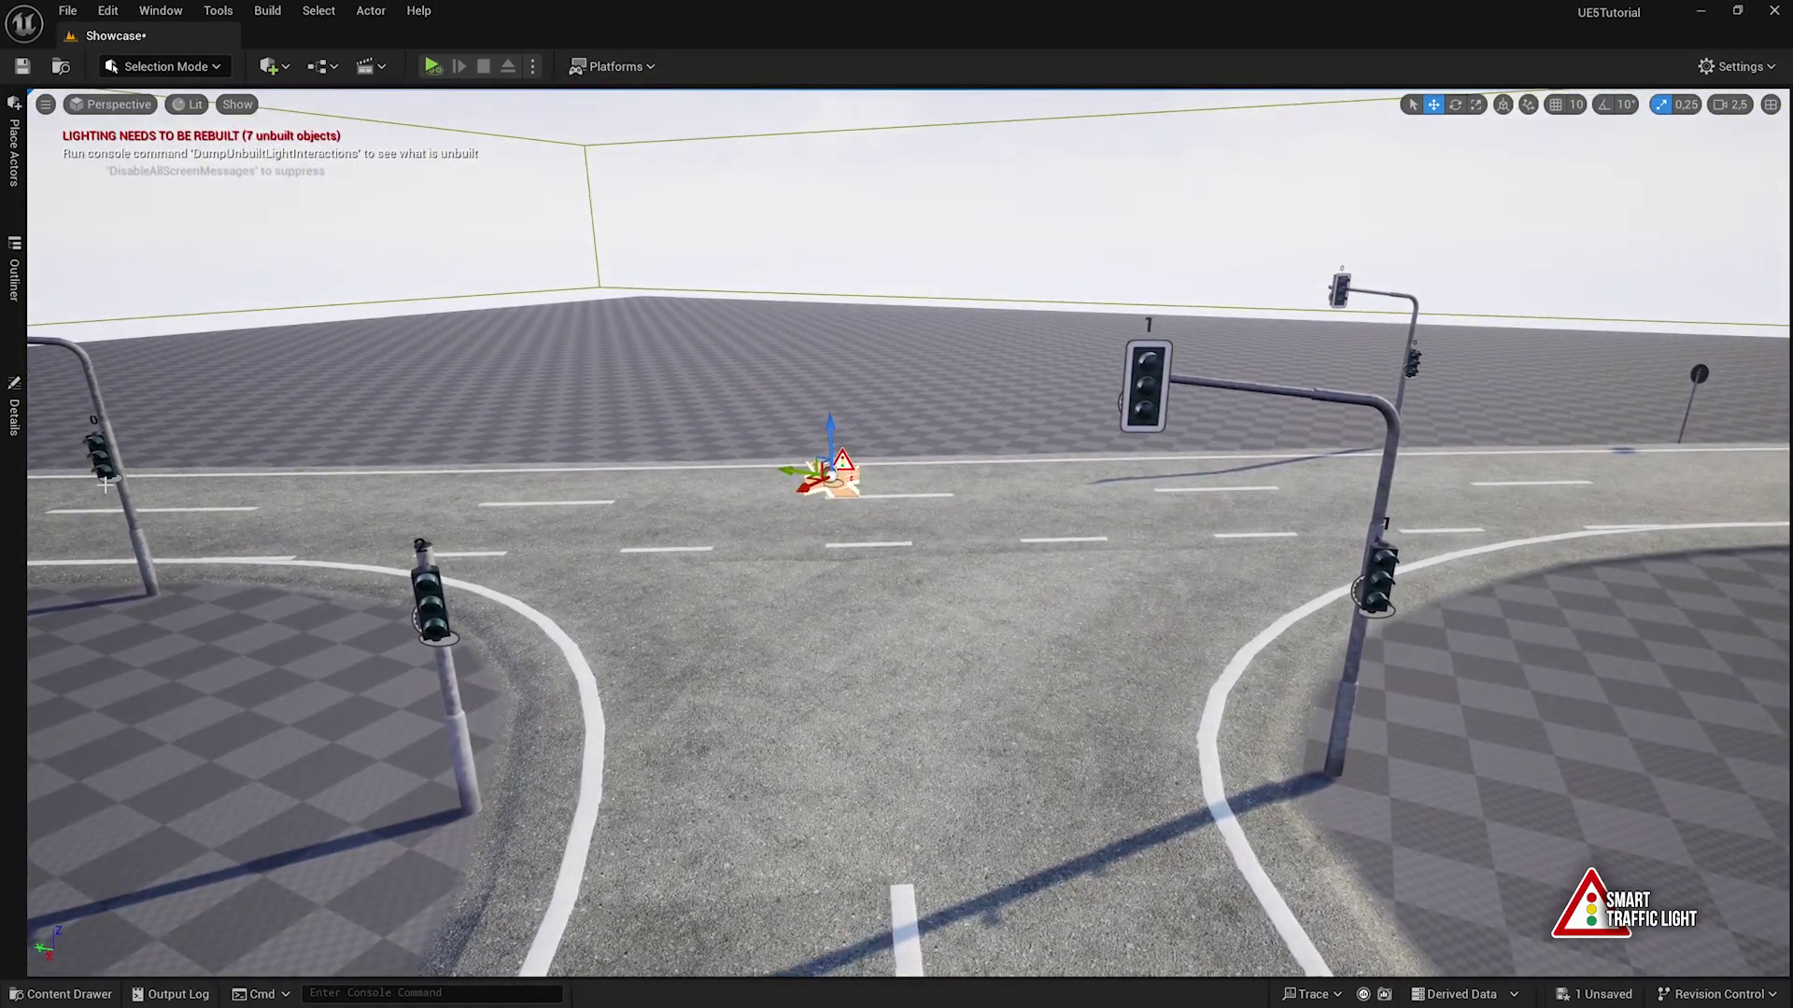
Set the traffic light manager's Master Phase Duration for entry 2 to 5
click(16, 434)
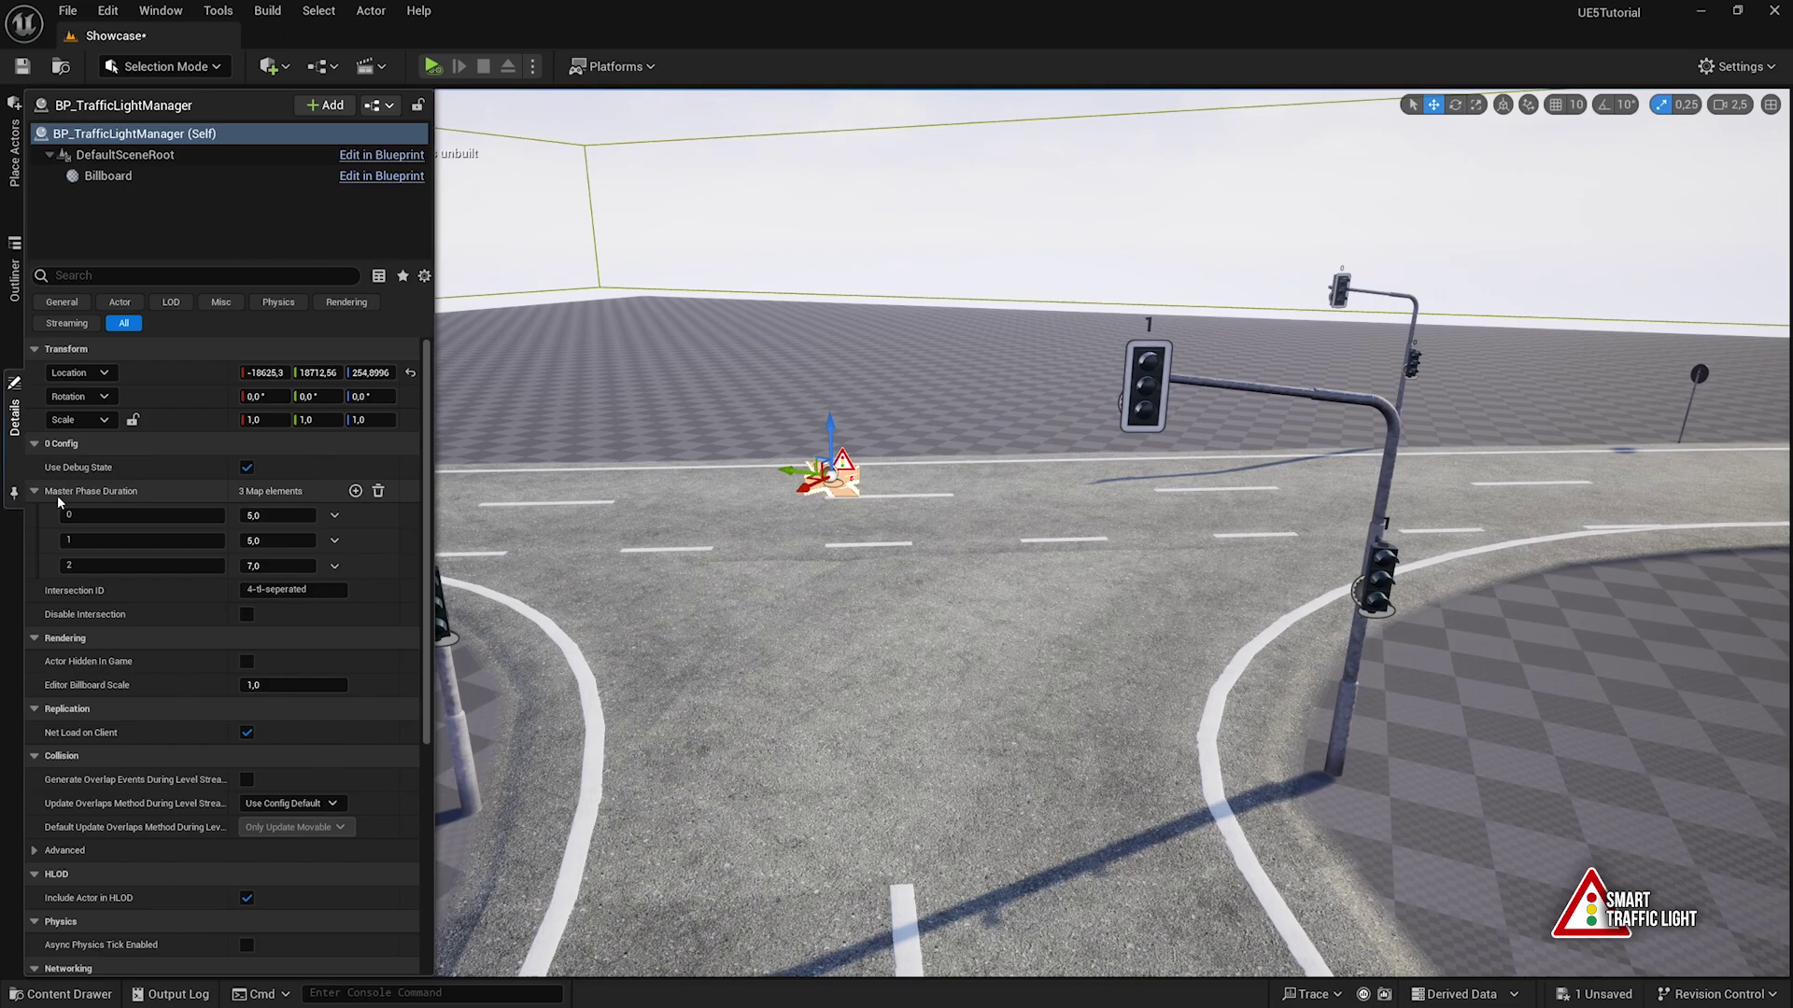
click(265, 512)
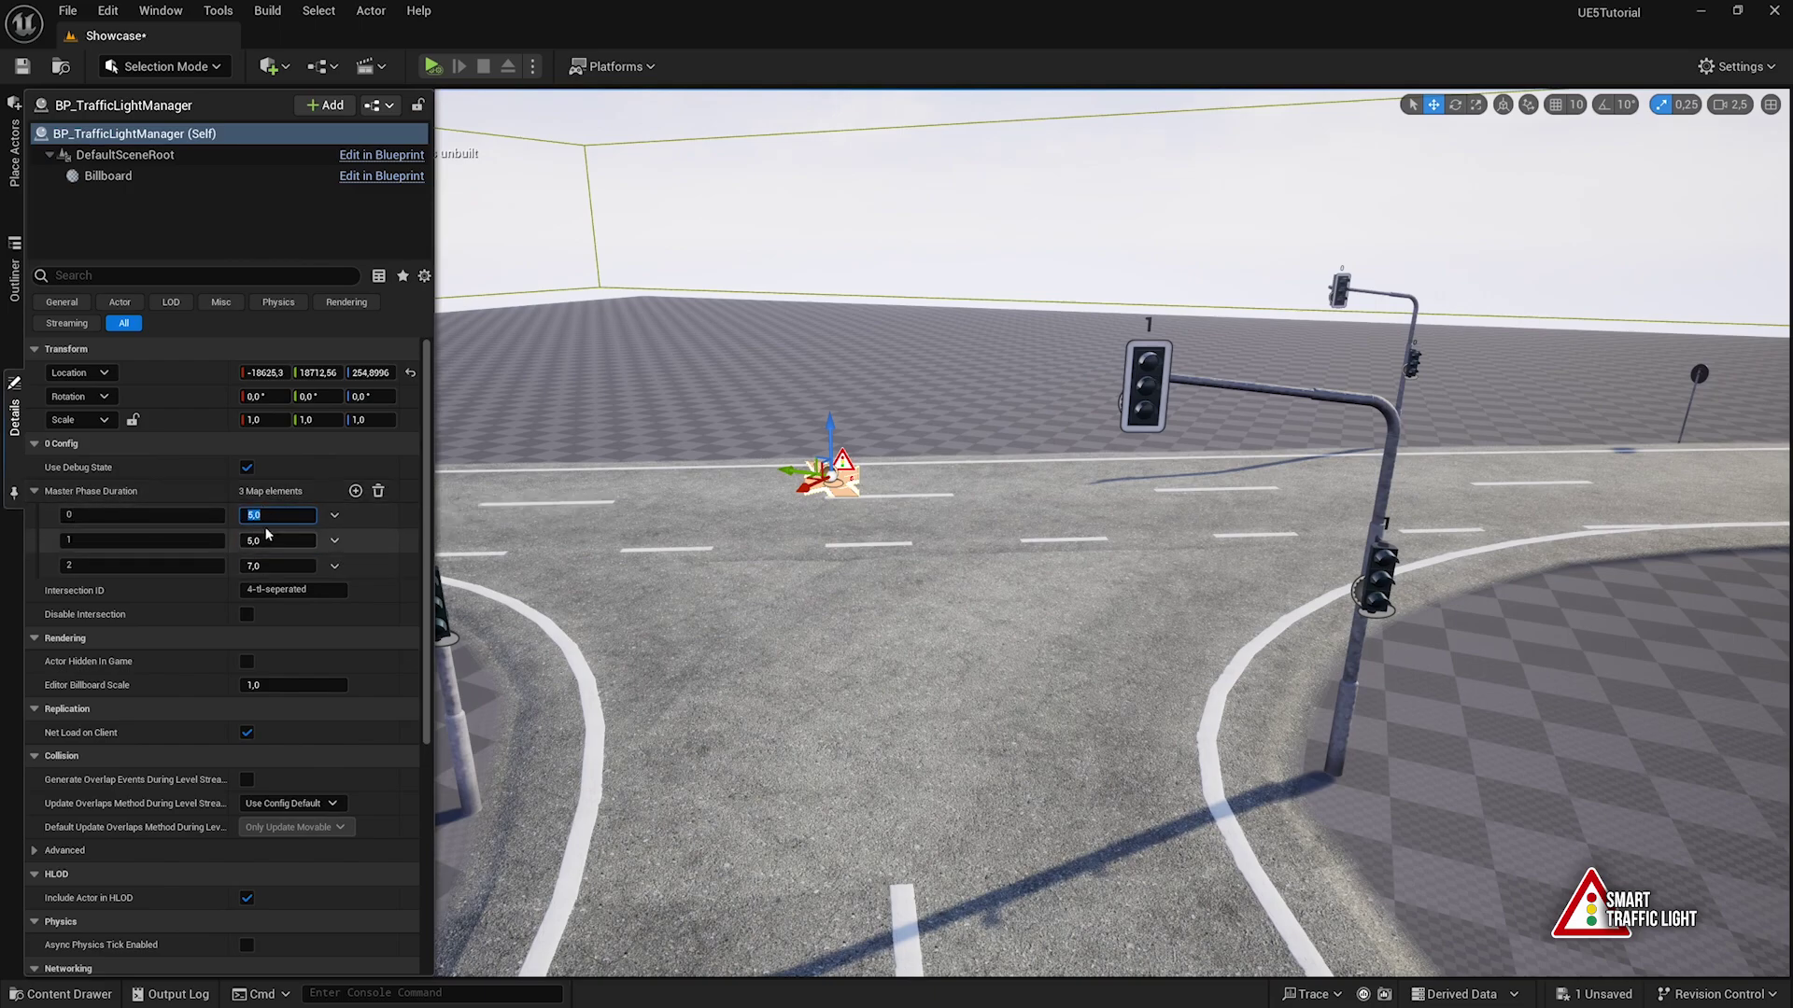
click(267, 558)
click(267, 563)
text(5)
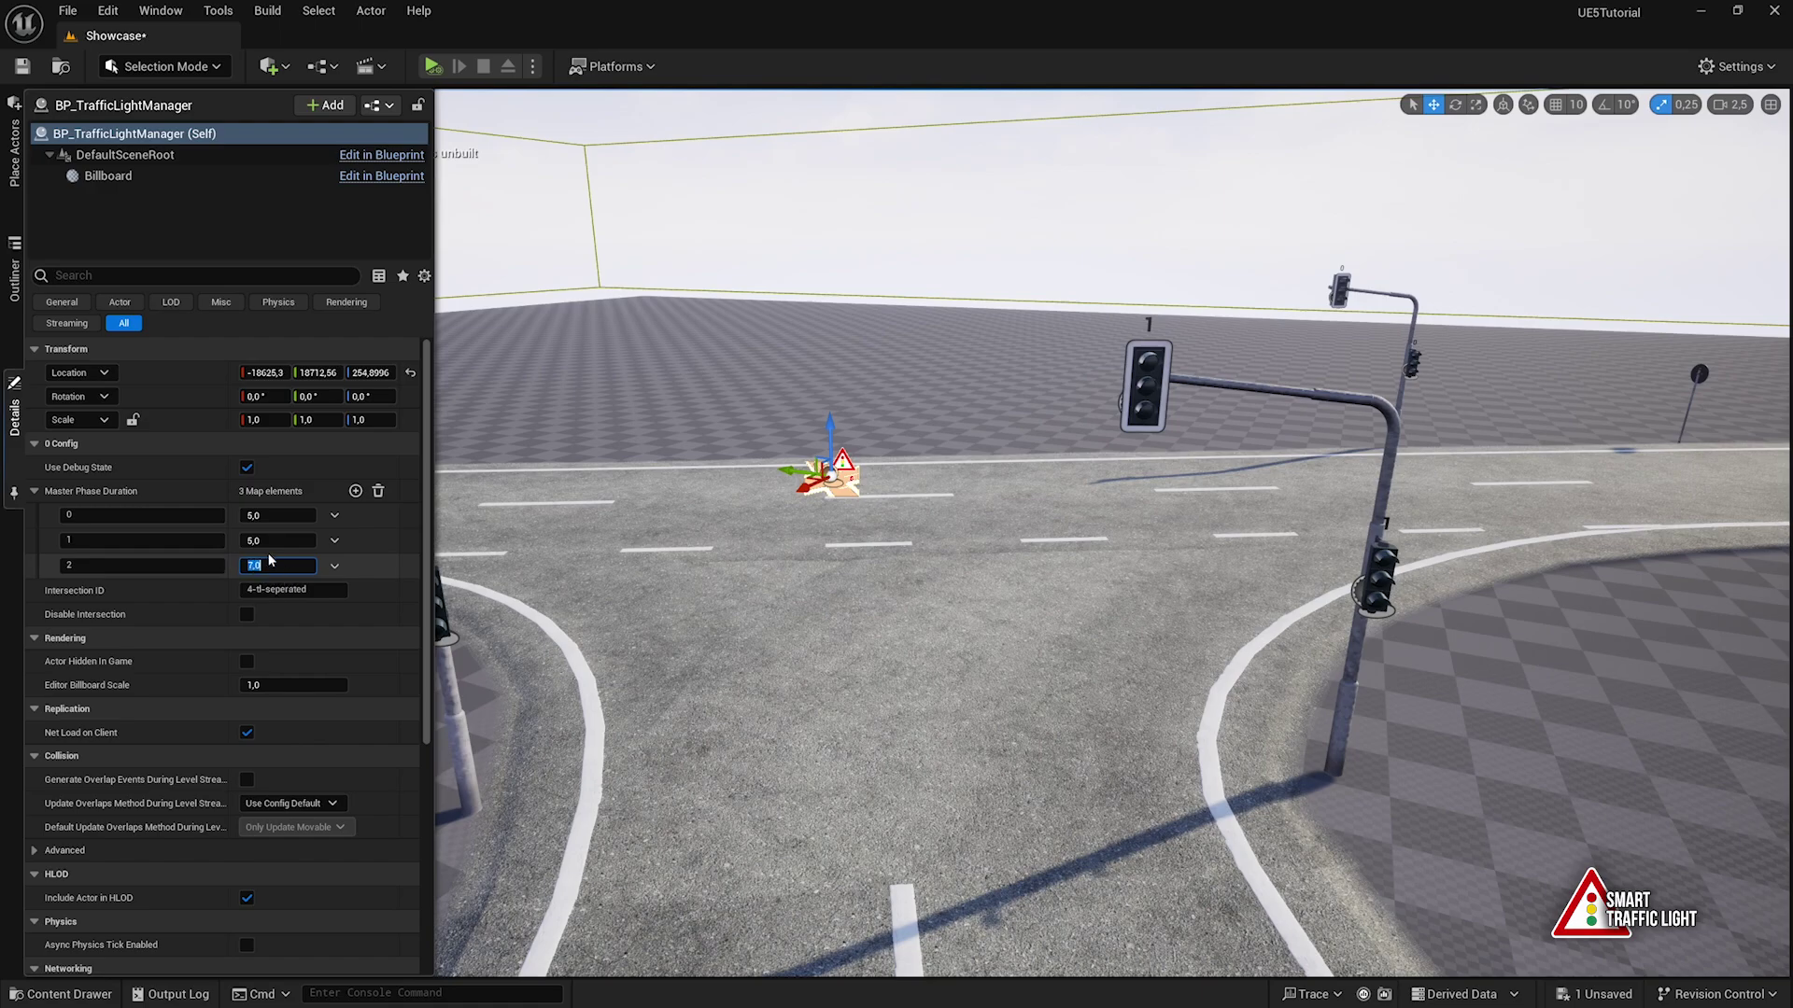
key(Return)
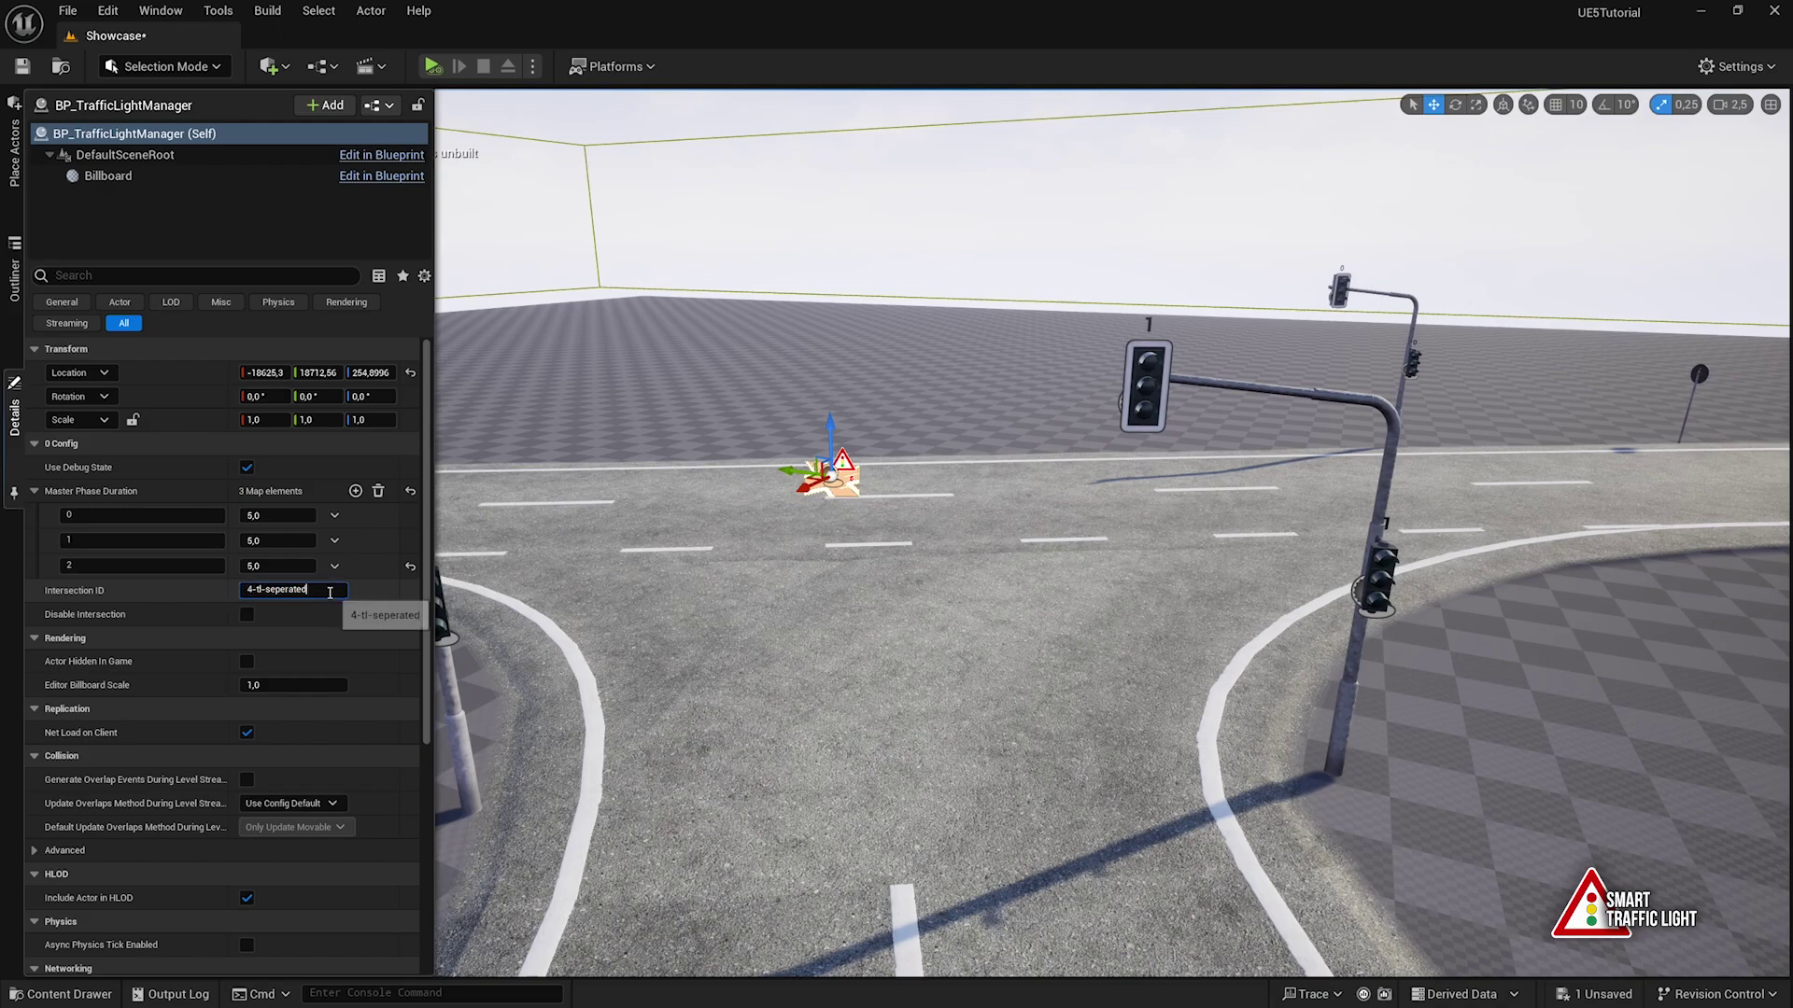
Turn on Disable Intersection for the traffic light manager, then play the level from the side road and stop it
drag(335, 591, 219, 595)
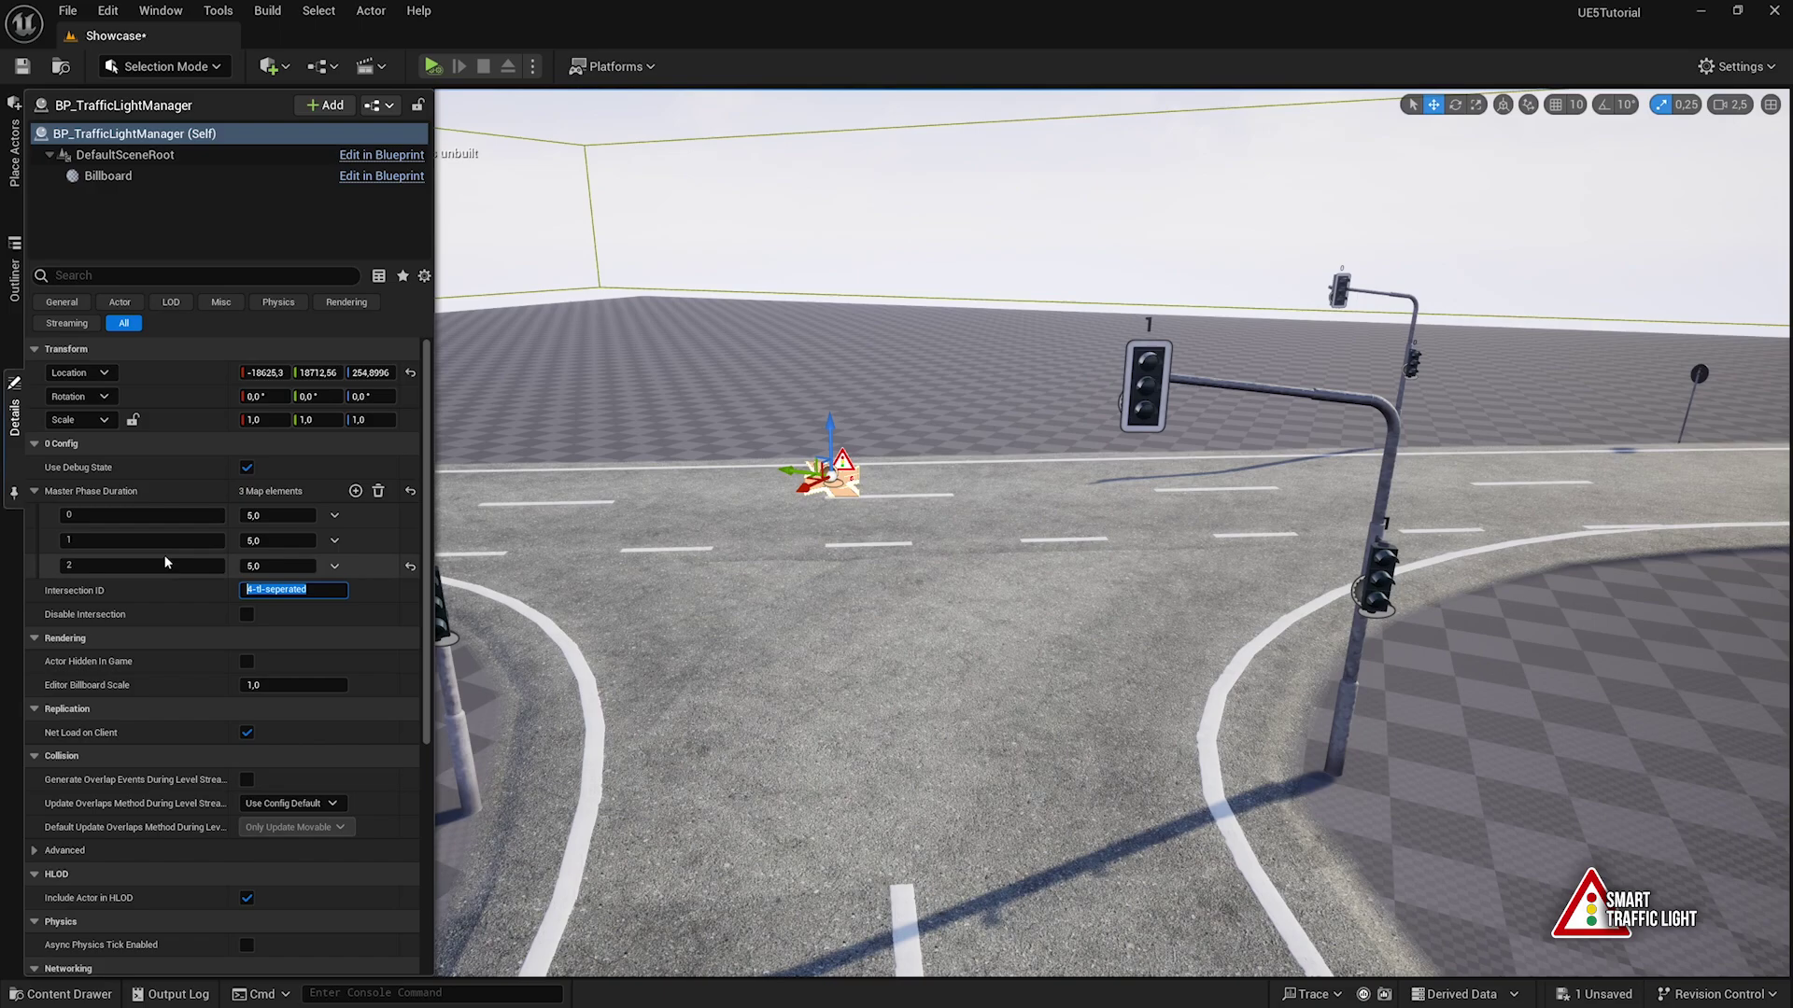
click(63, 614)
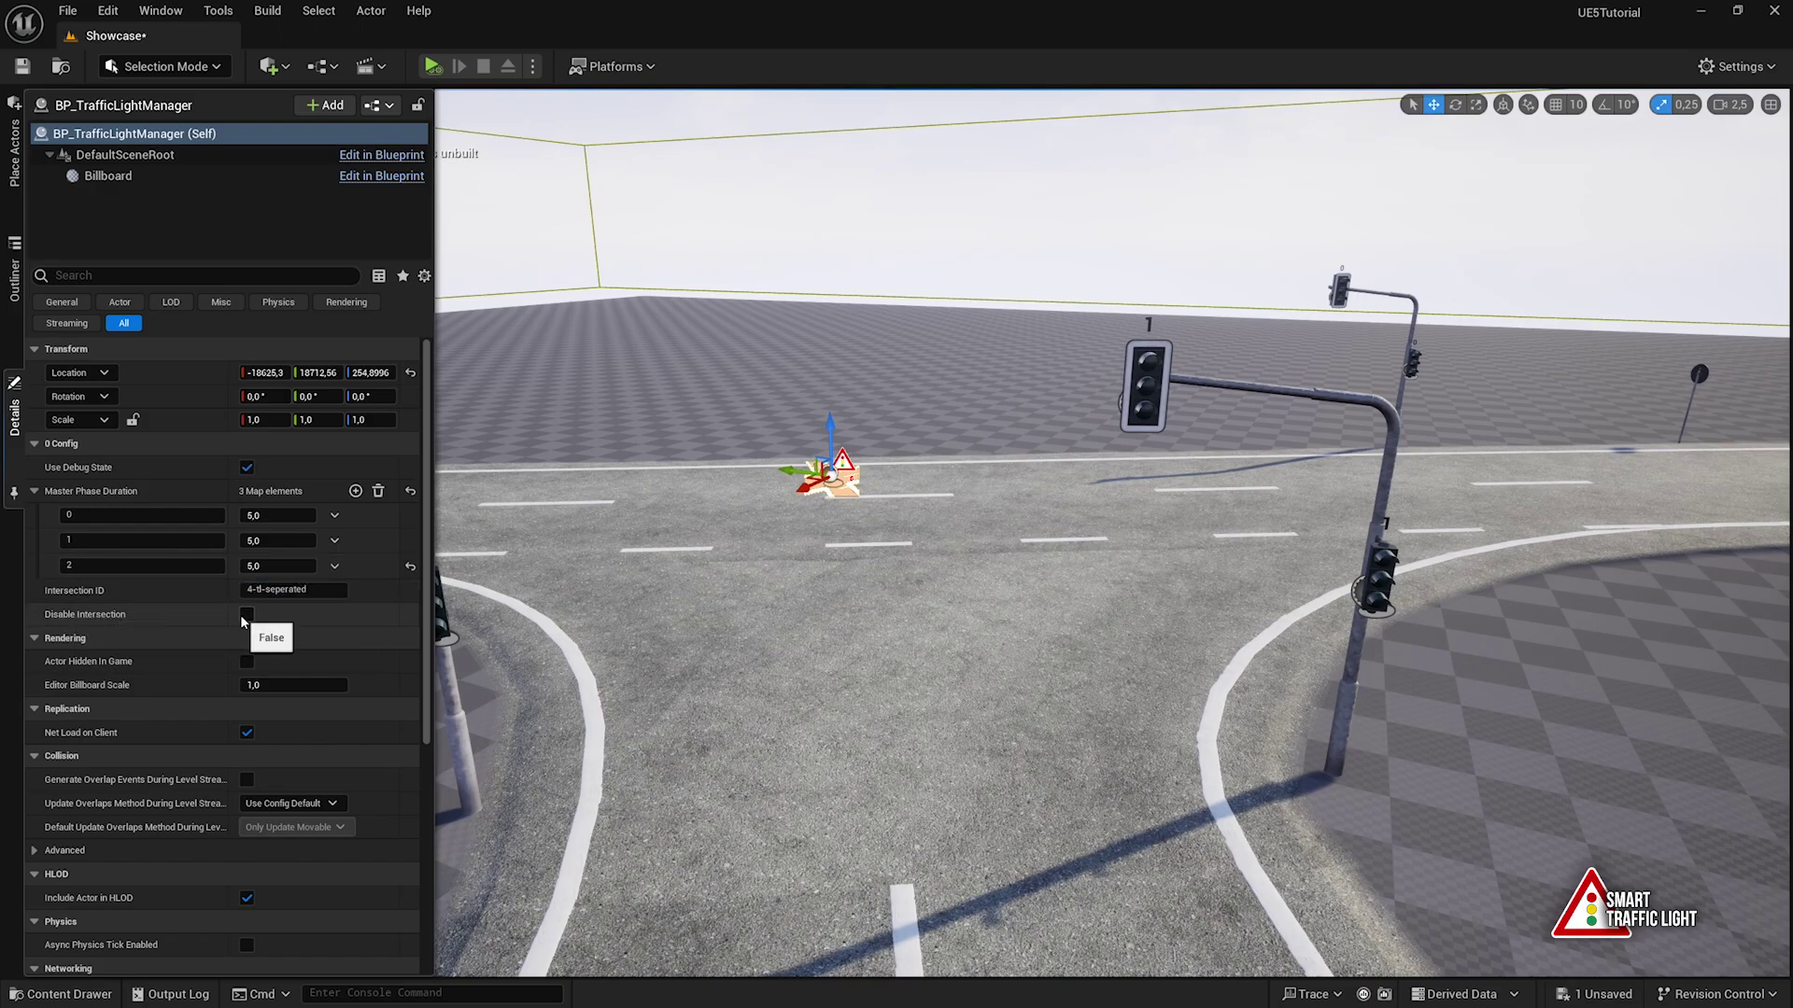
key(s)
right_drag(465, 548, 571, 555)
key(w)
click(15, 411)
click(432, 65)
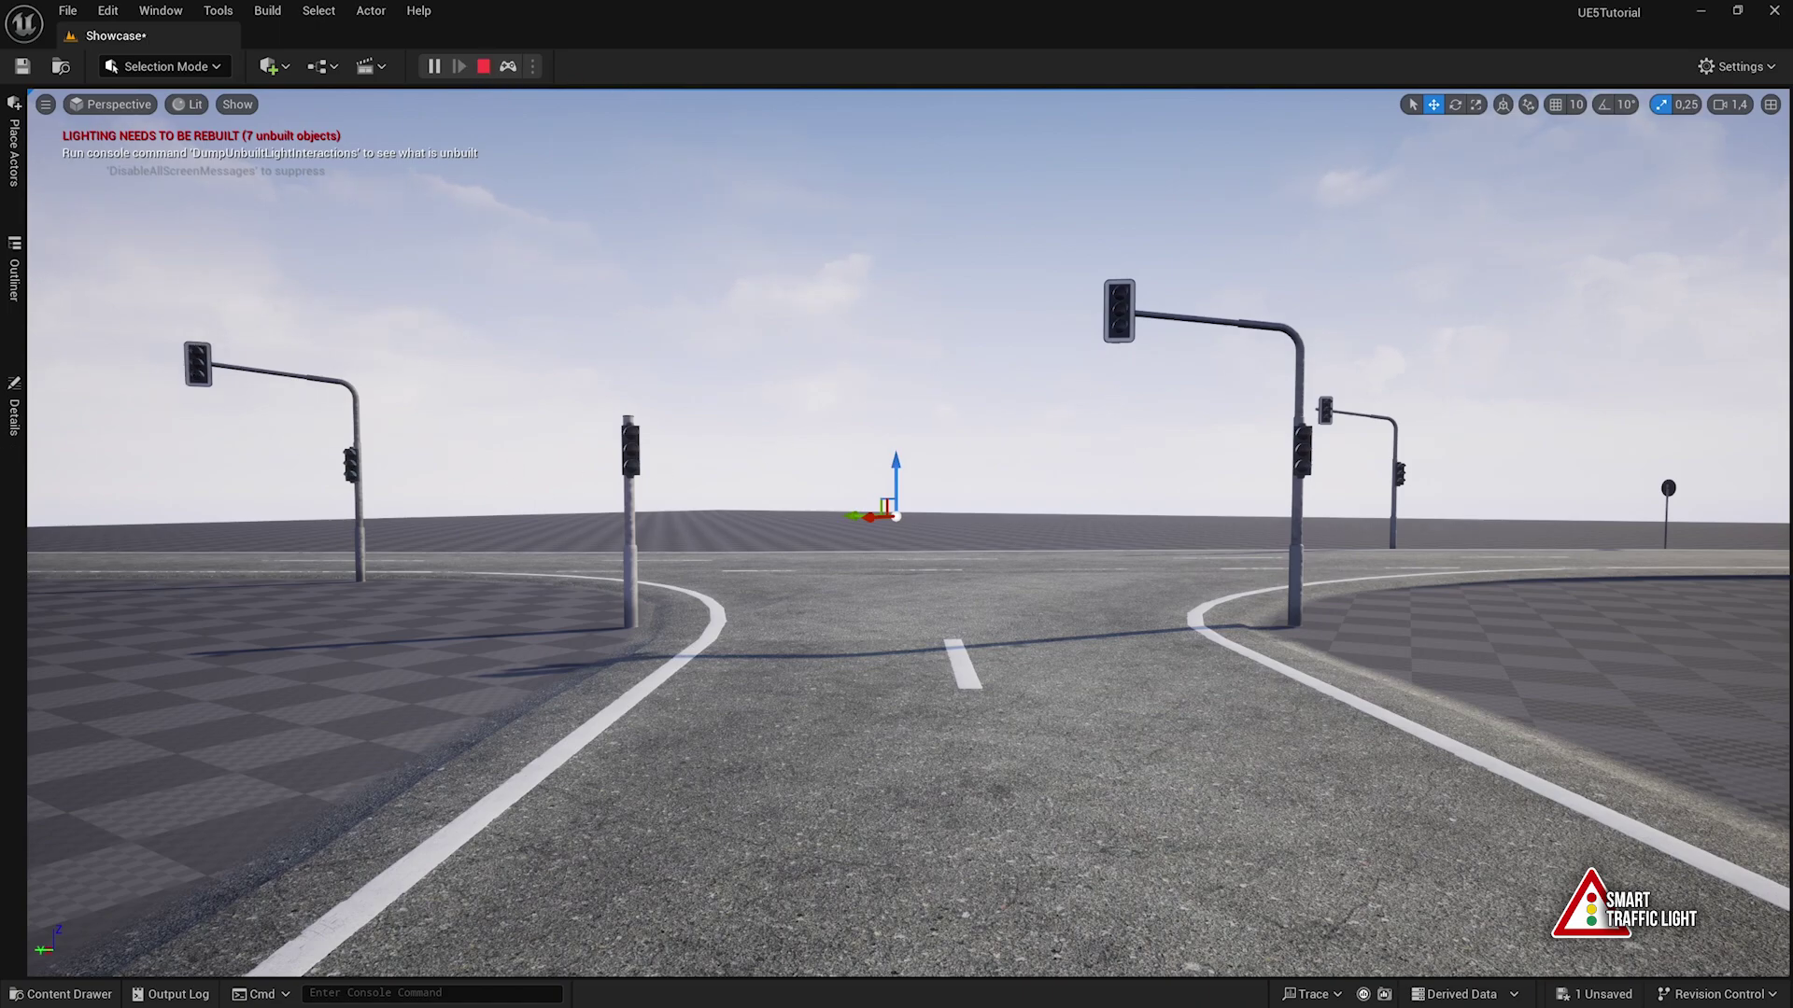
key(Escape)
scroll(170, 481, up, 2)
Open the DT_TrafficLight_ManagerSettings data table from the SmartTrafficLights Blueprints/TABLES folder
click(11, 424)
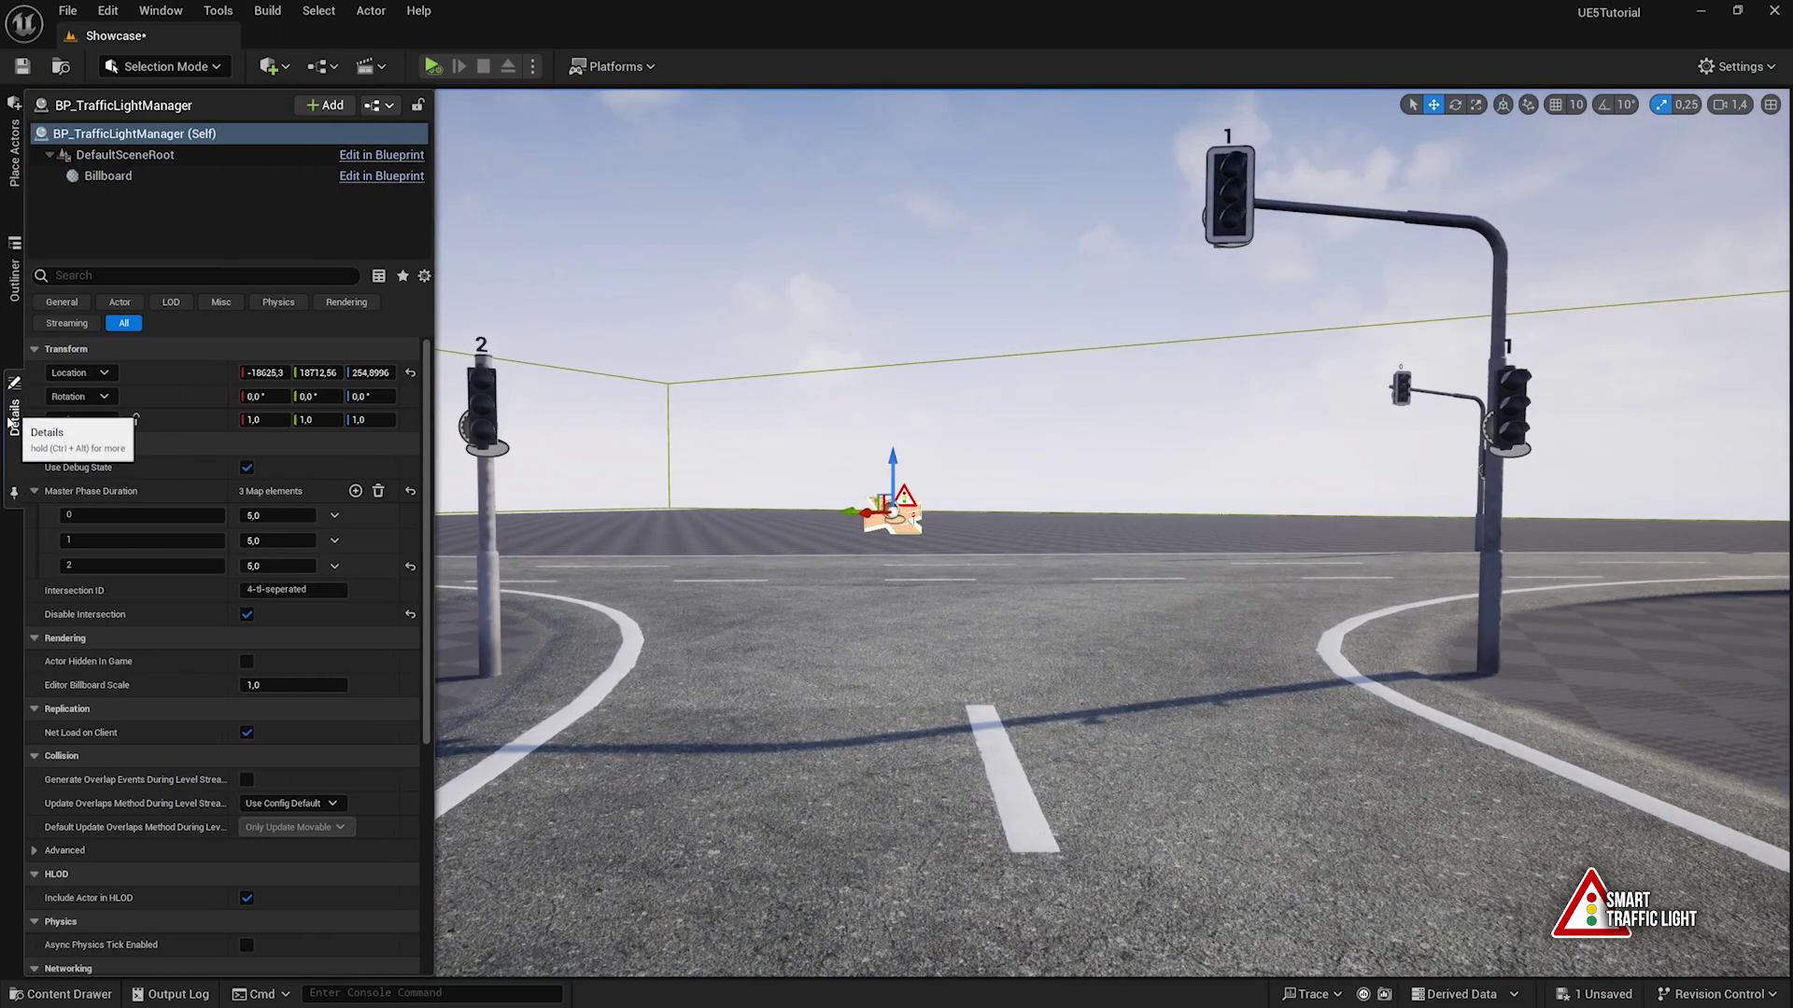
click(271, 590)
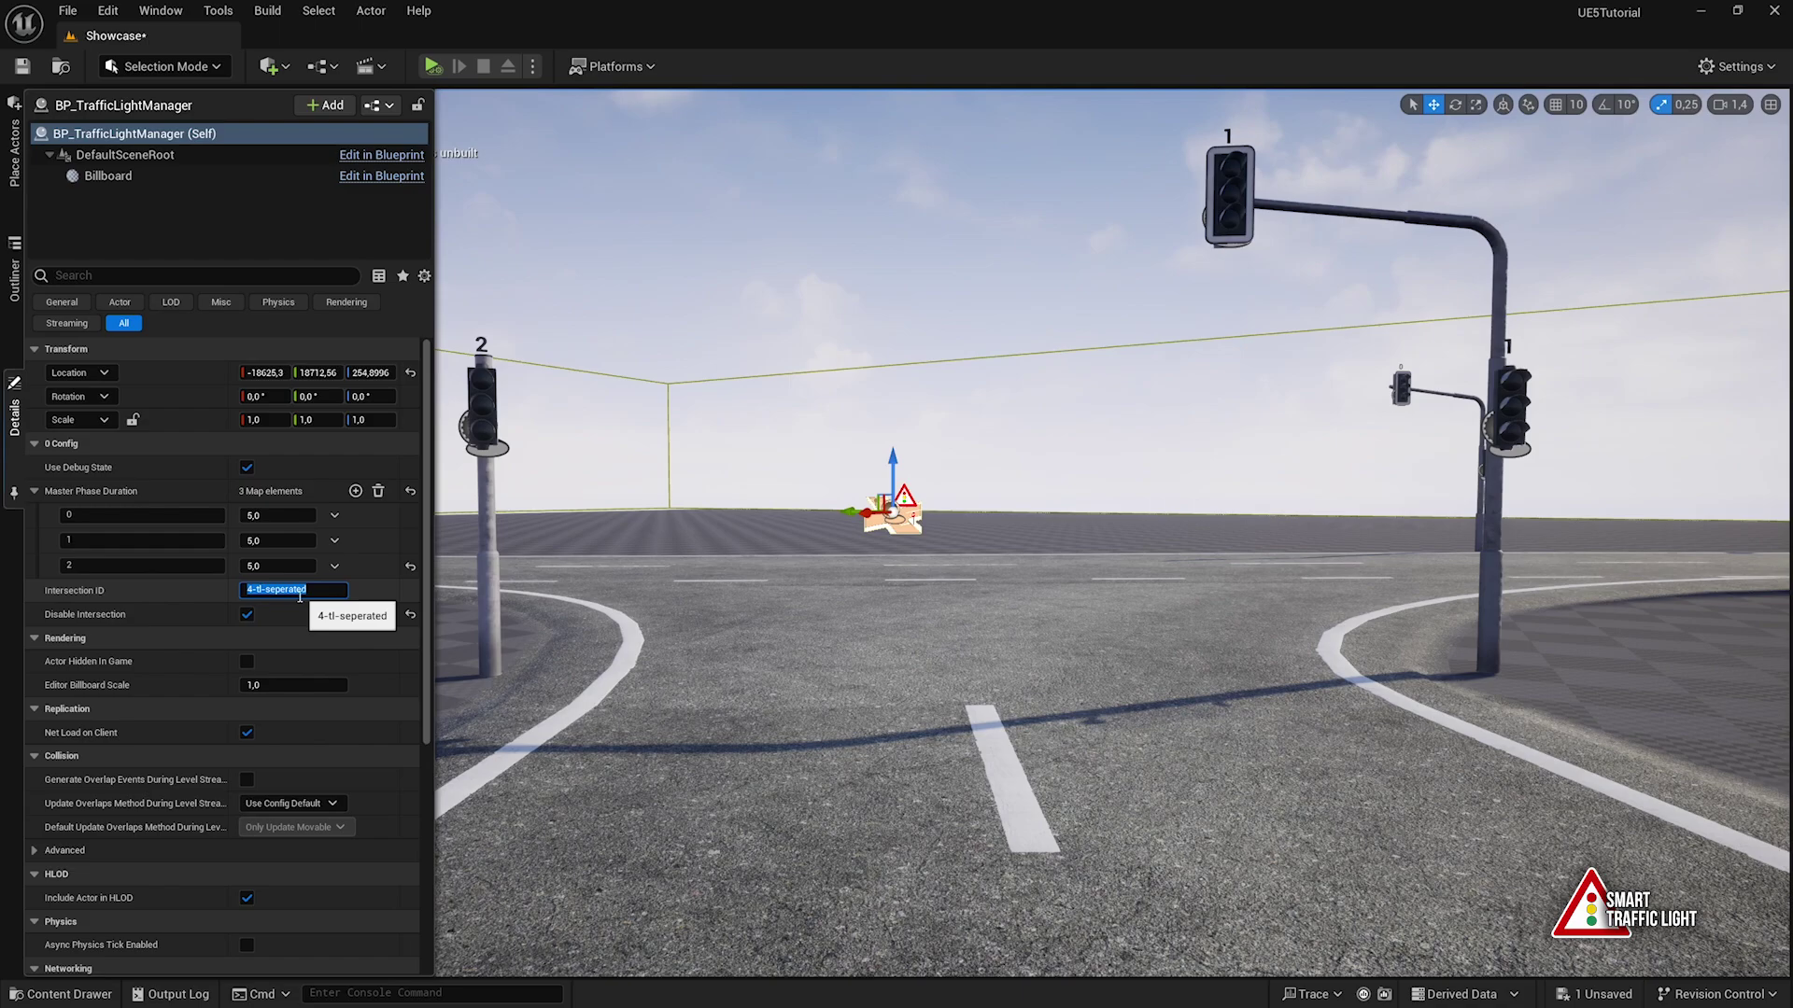
click(56, 996)
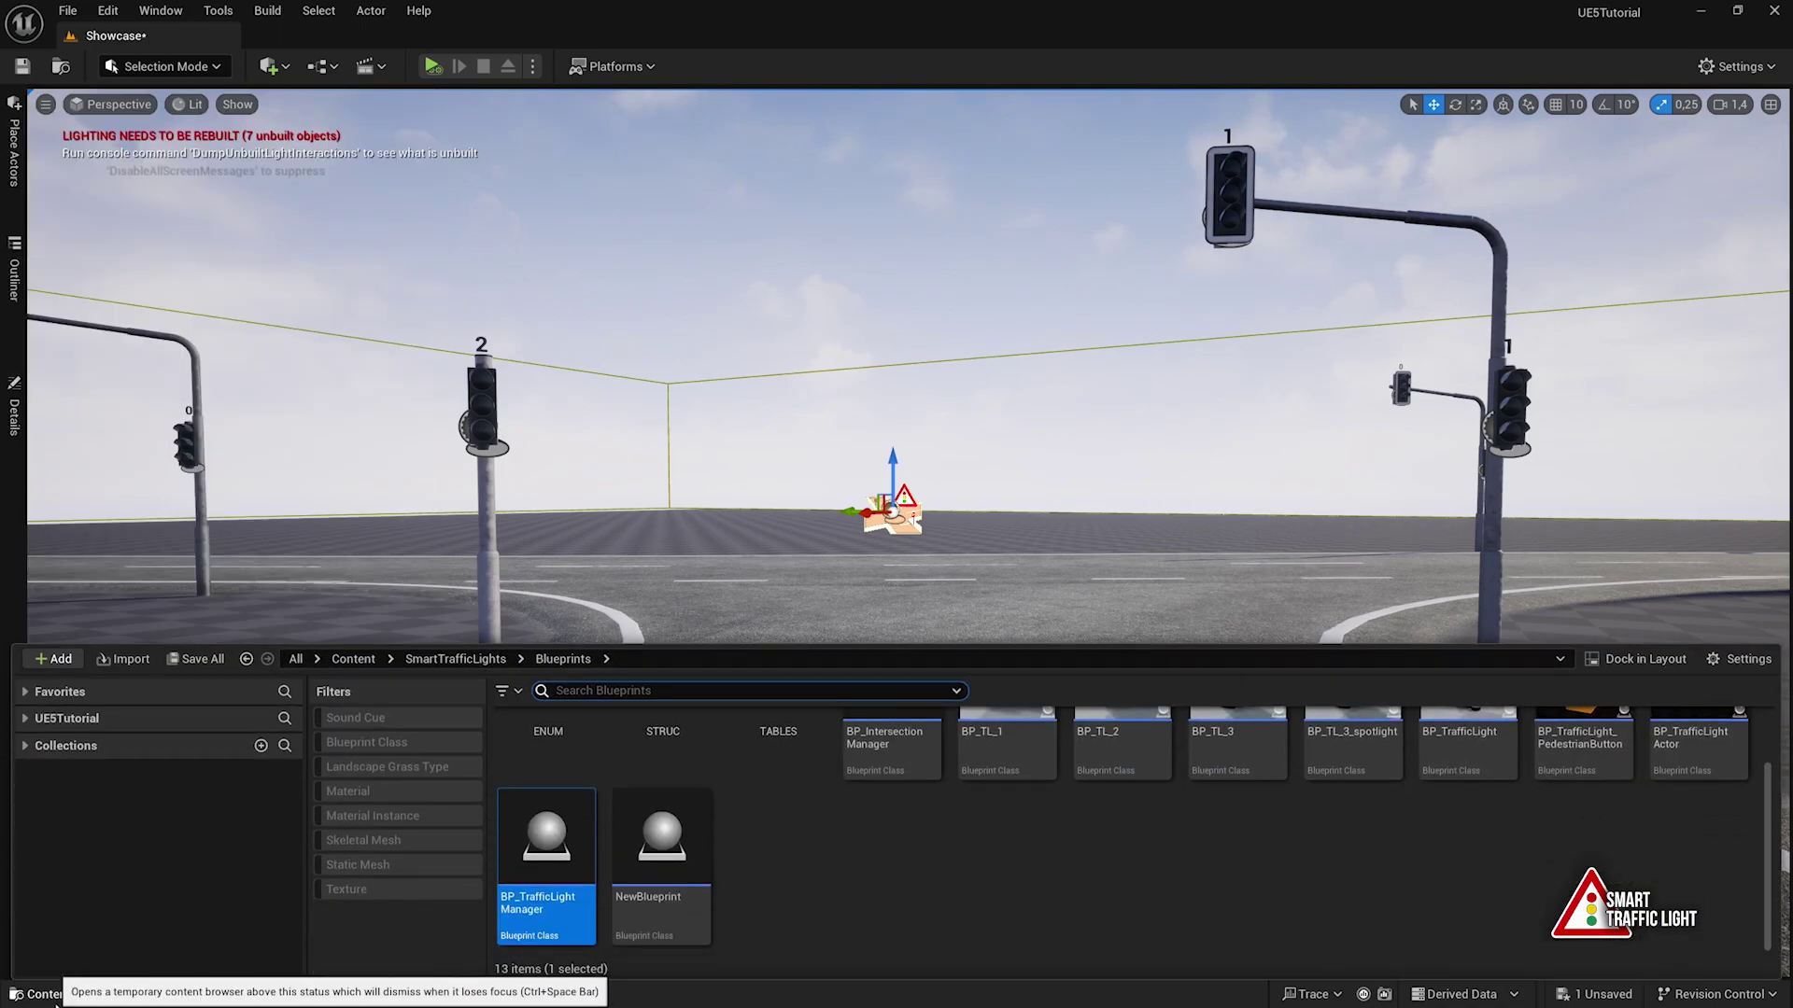
scroll(828, 836, up, 1)
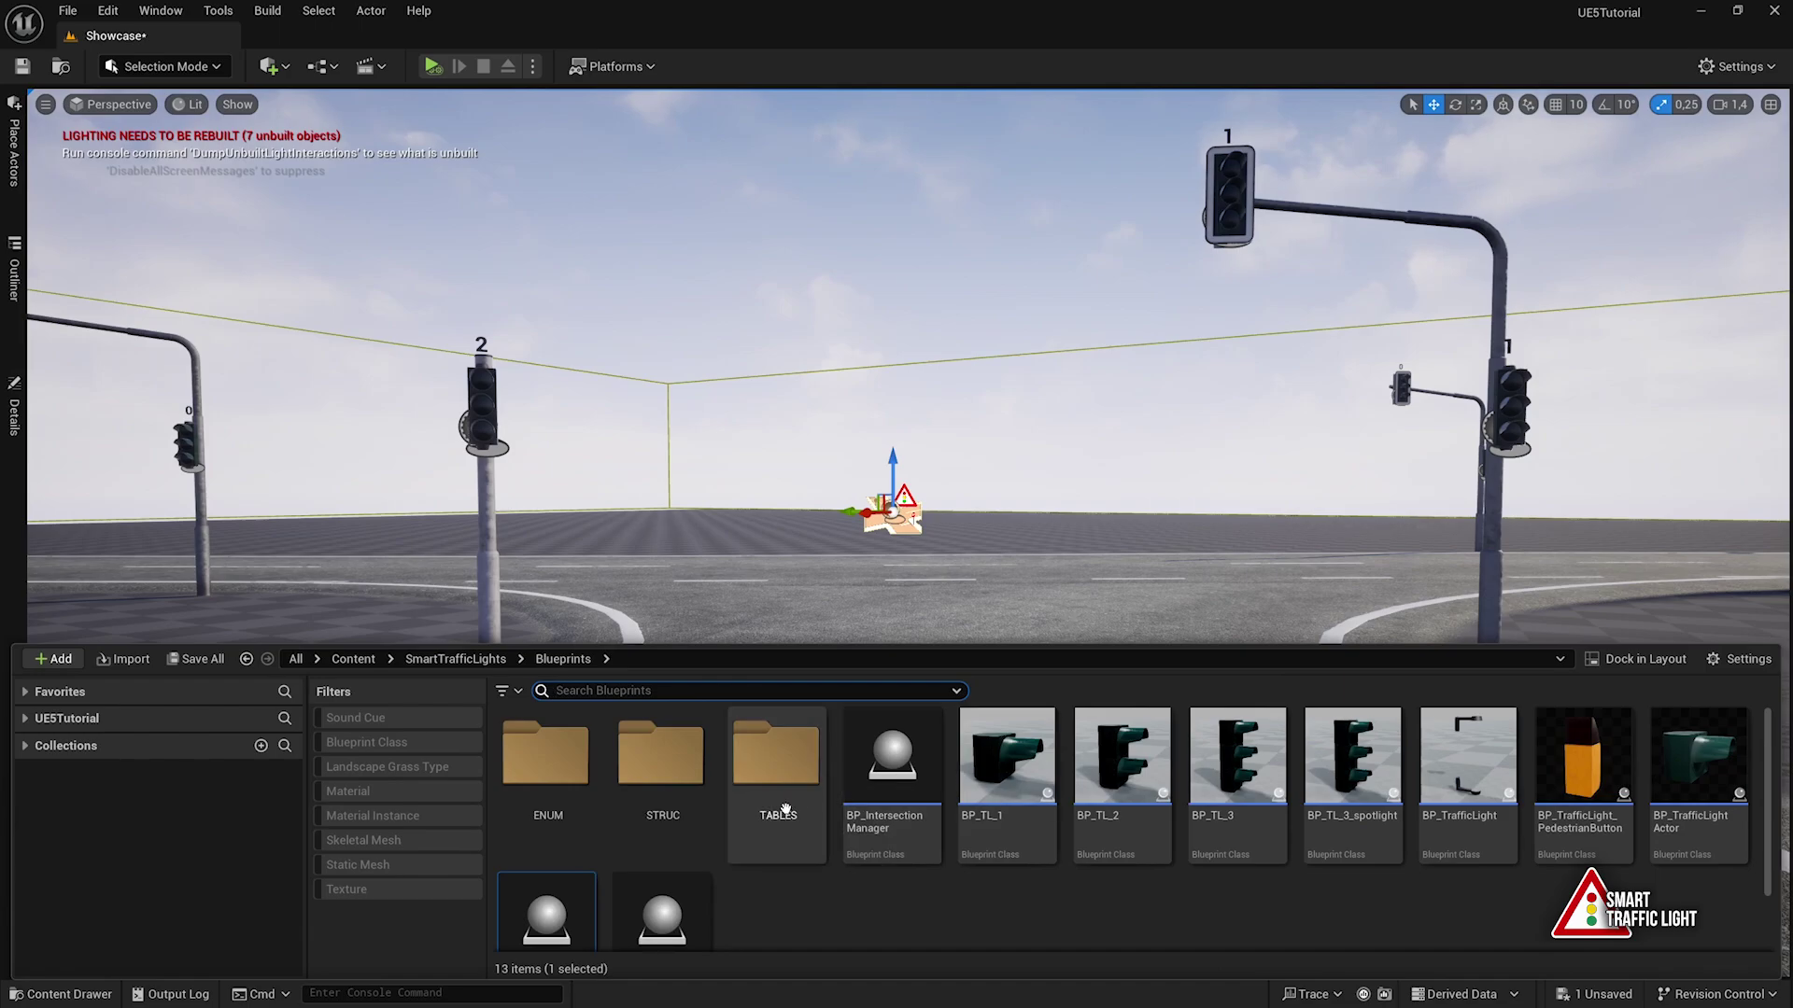
double_click(778, 775)
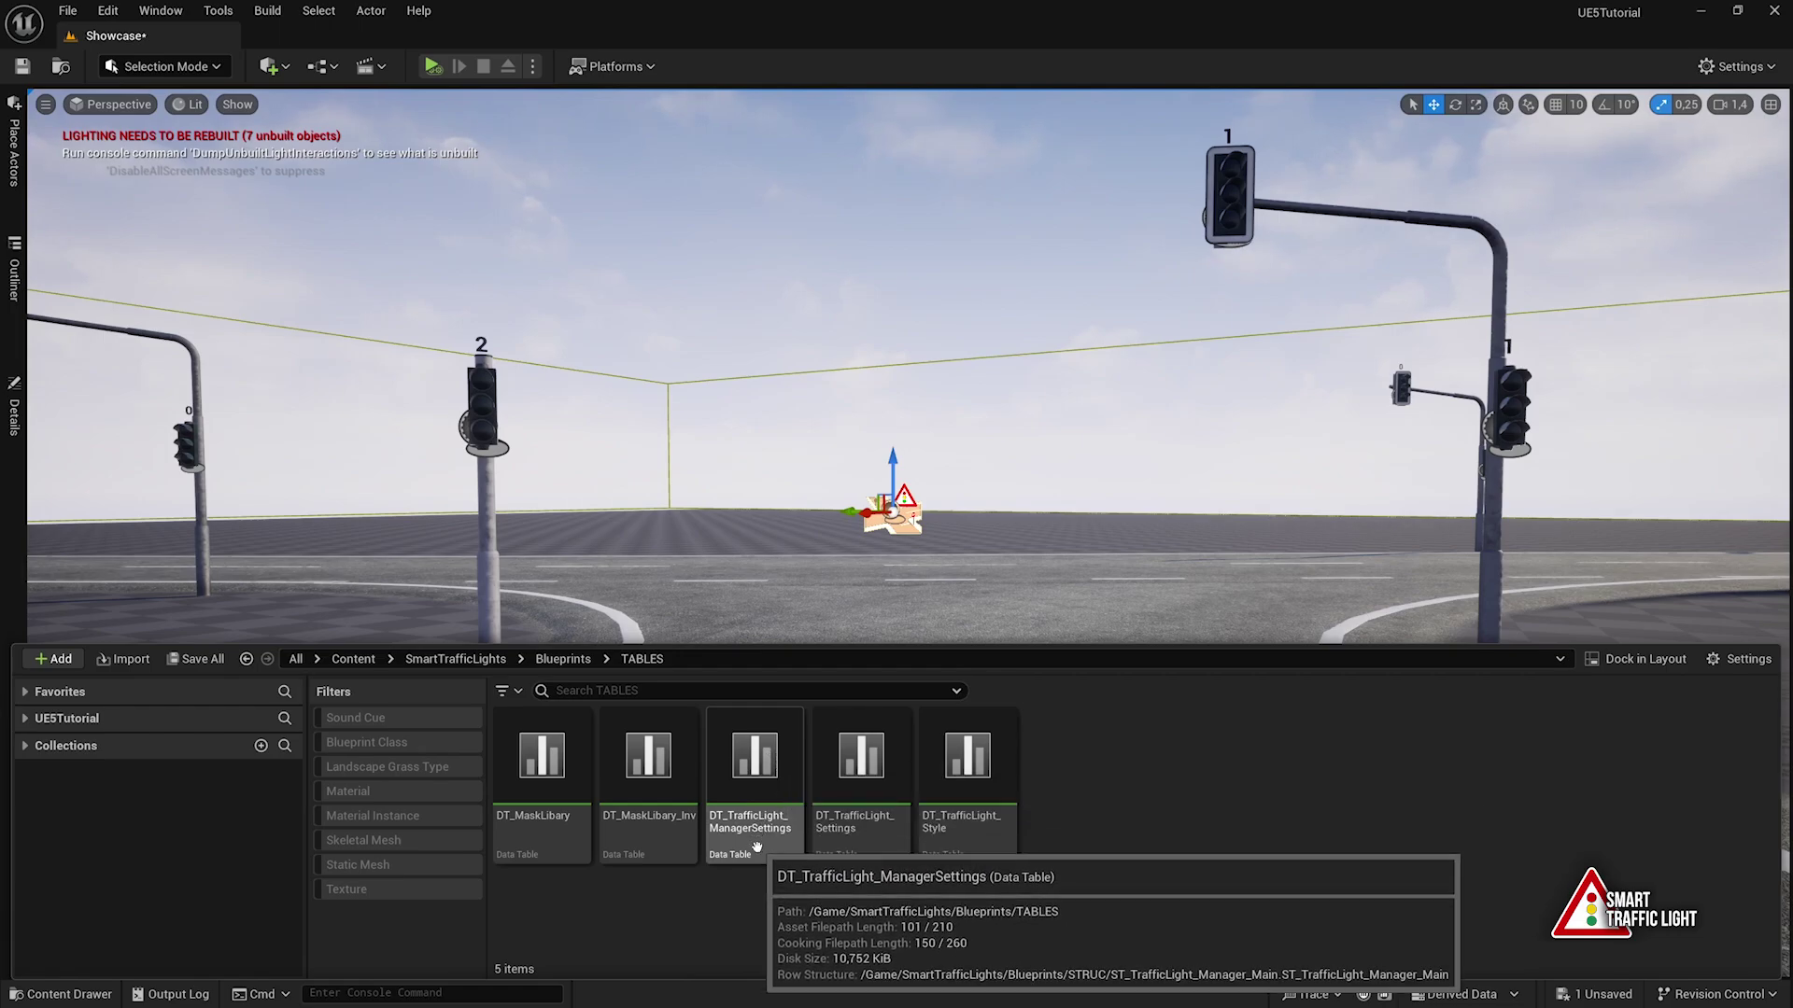
double_click(756, 847)
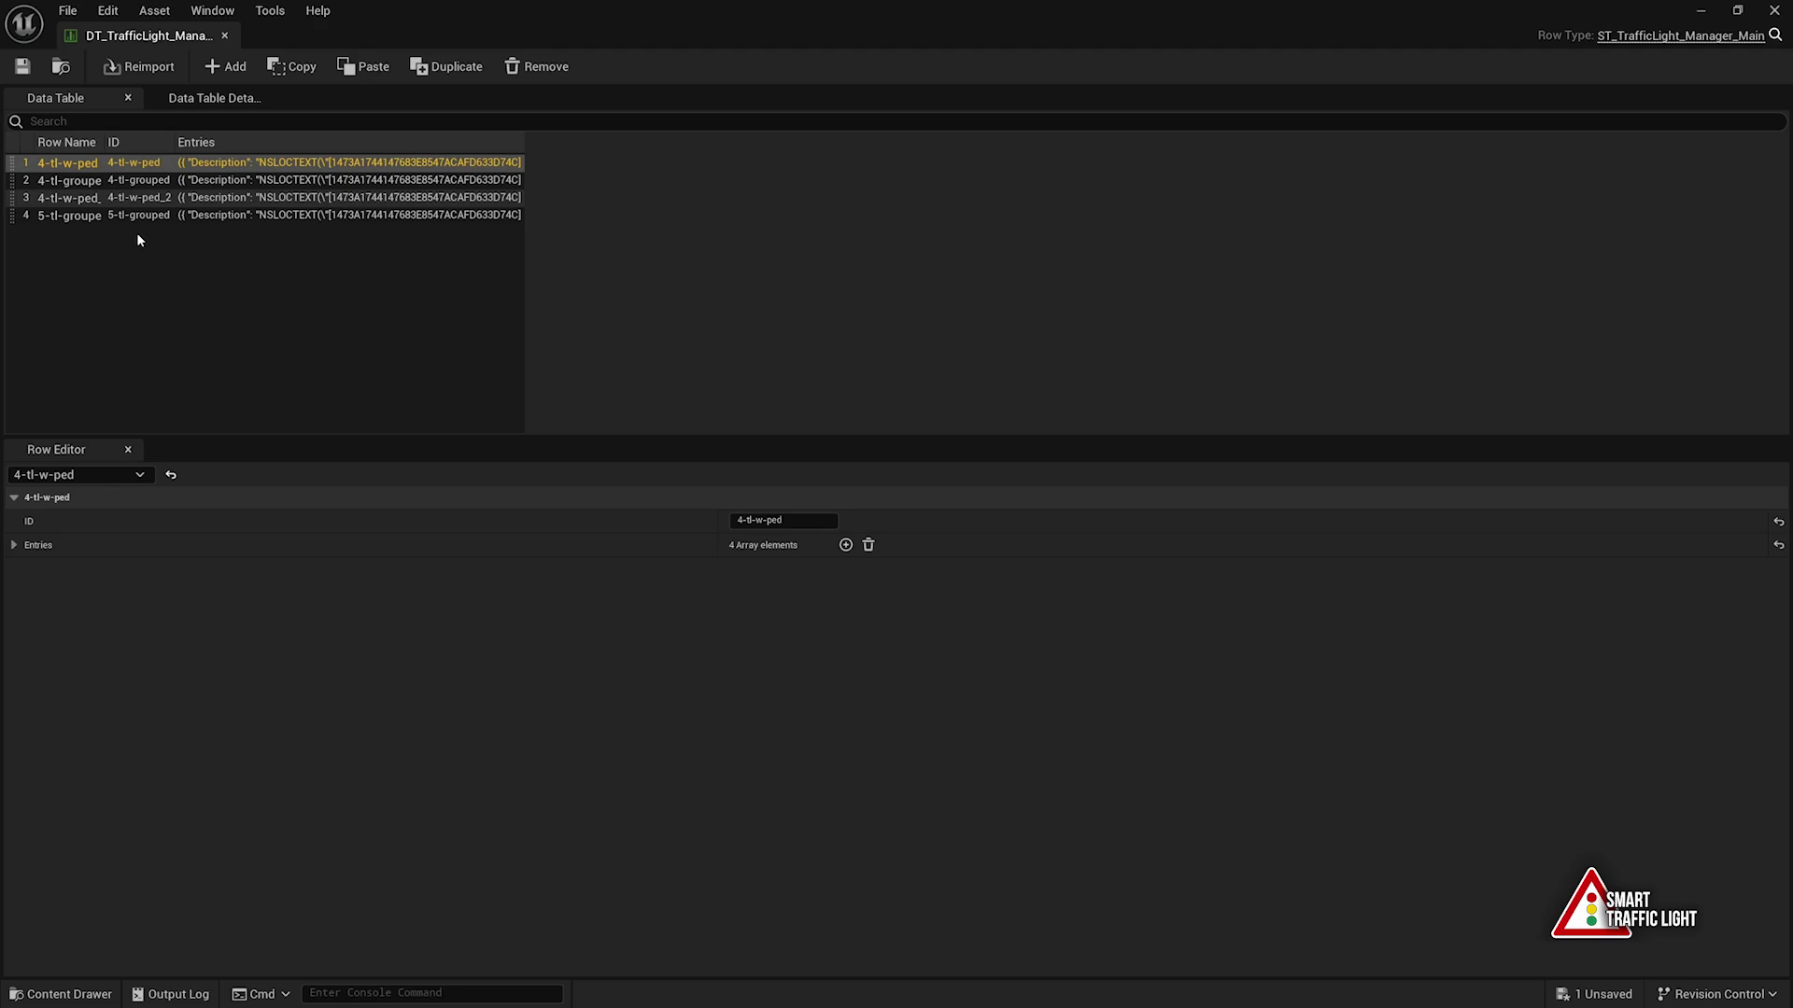
Add a row named 4-tl-ow to the data table and copy its name
click(60, 230)
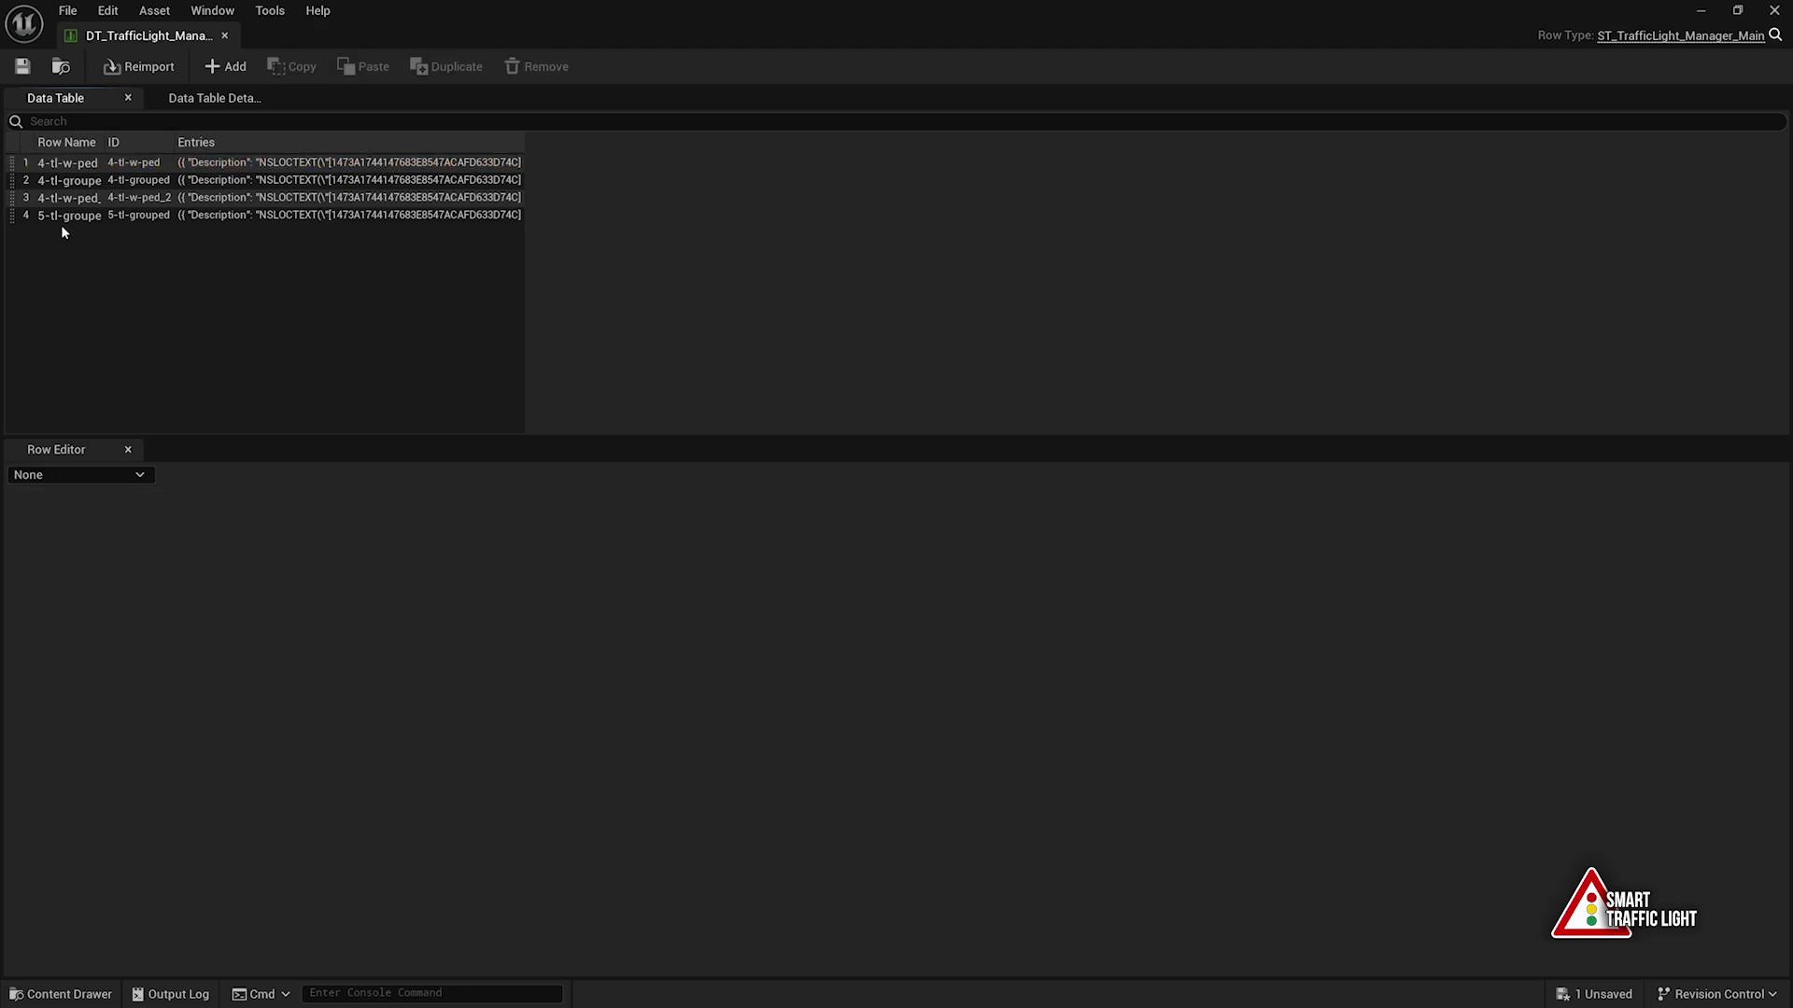
click(225, 67)
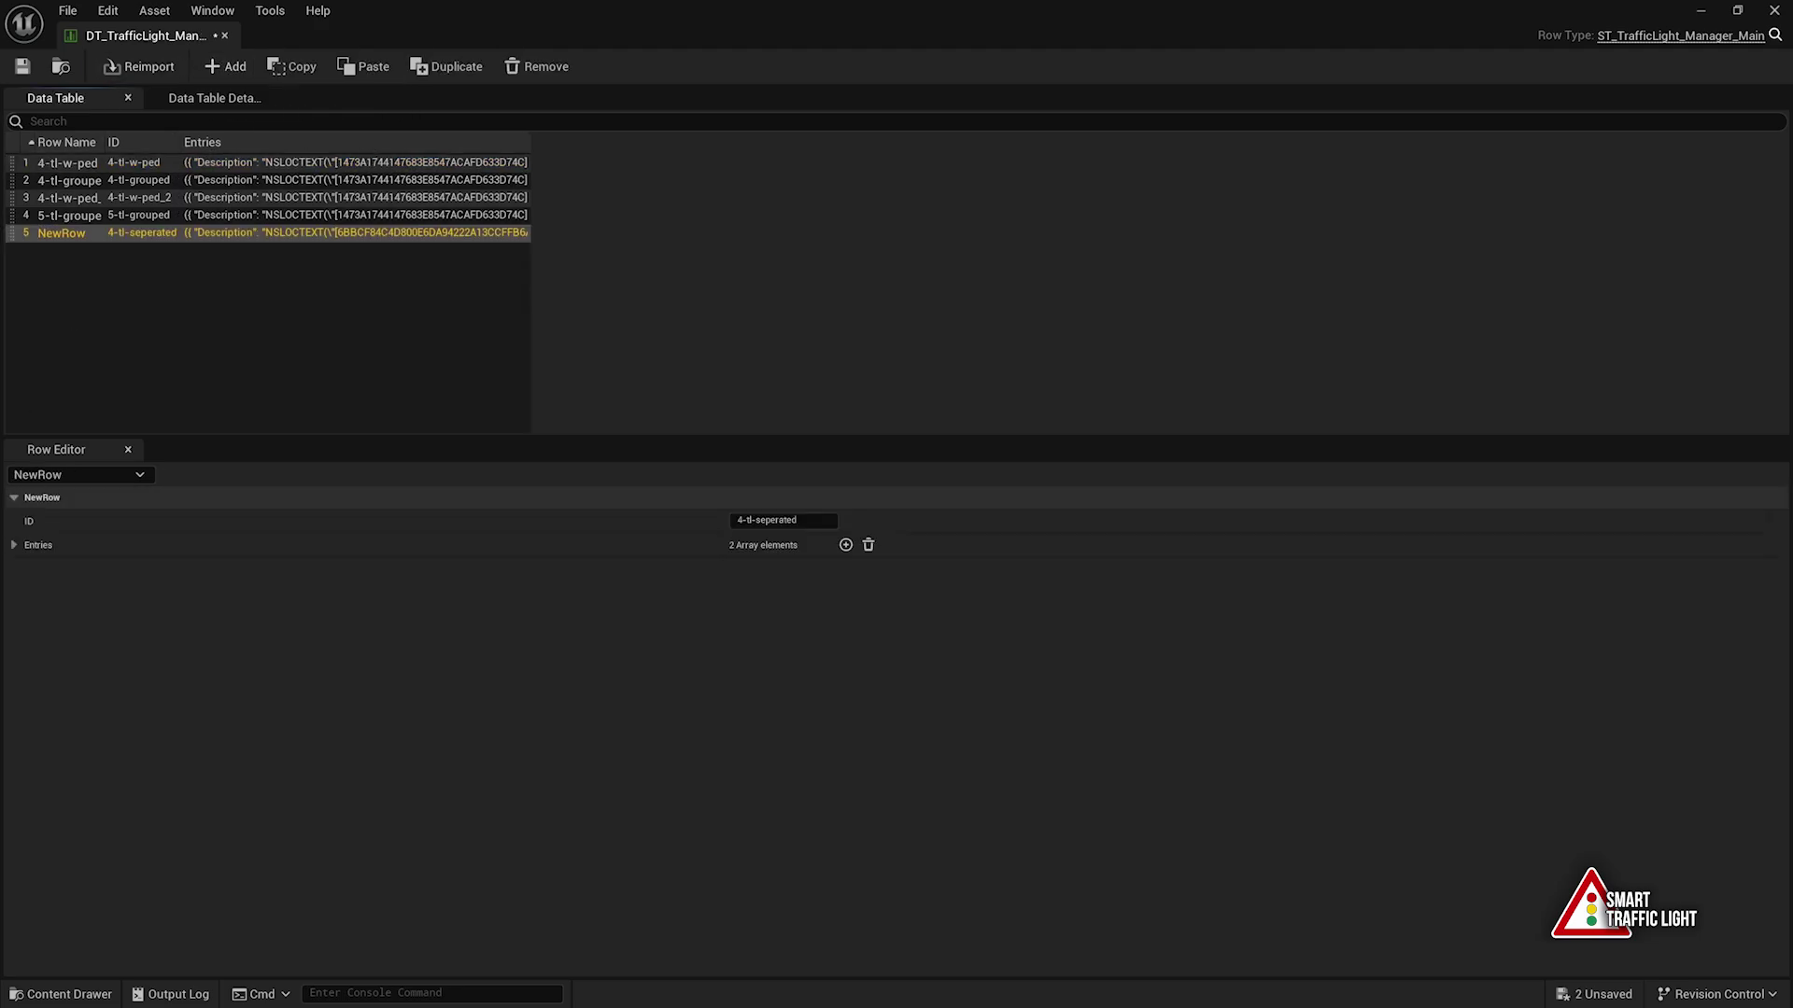
double_click(74, 235)
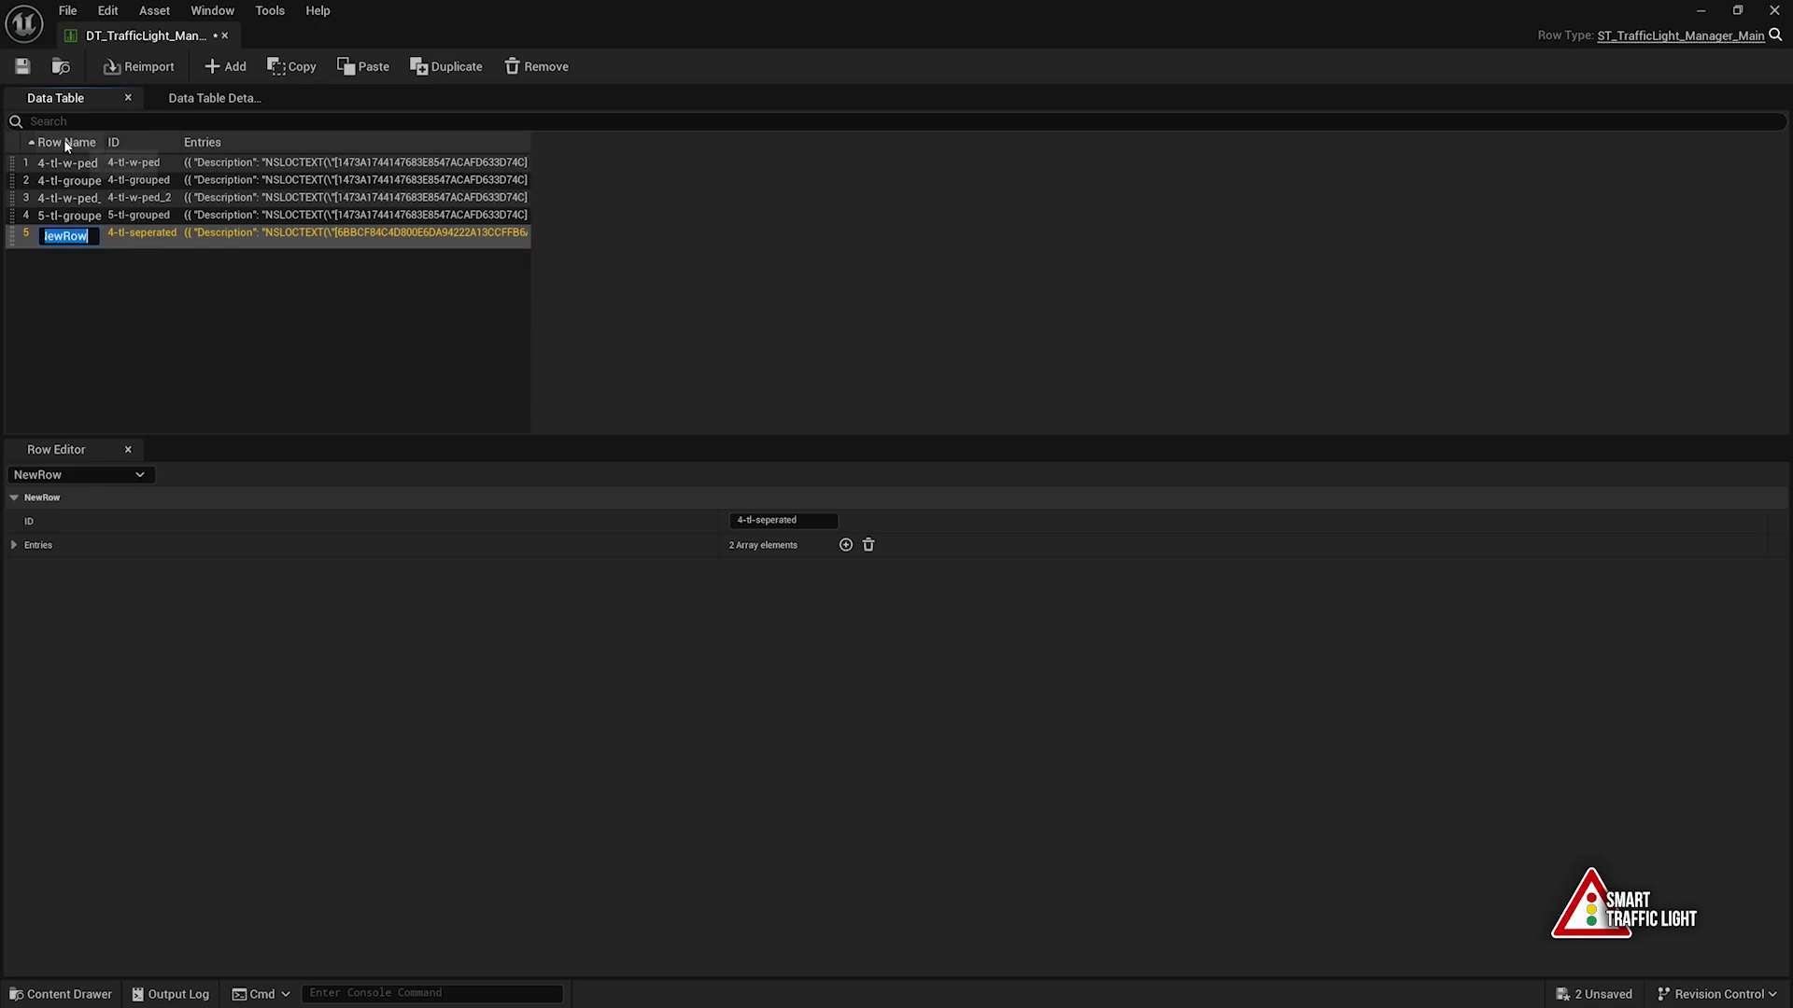
text(4)
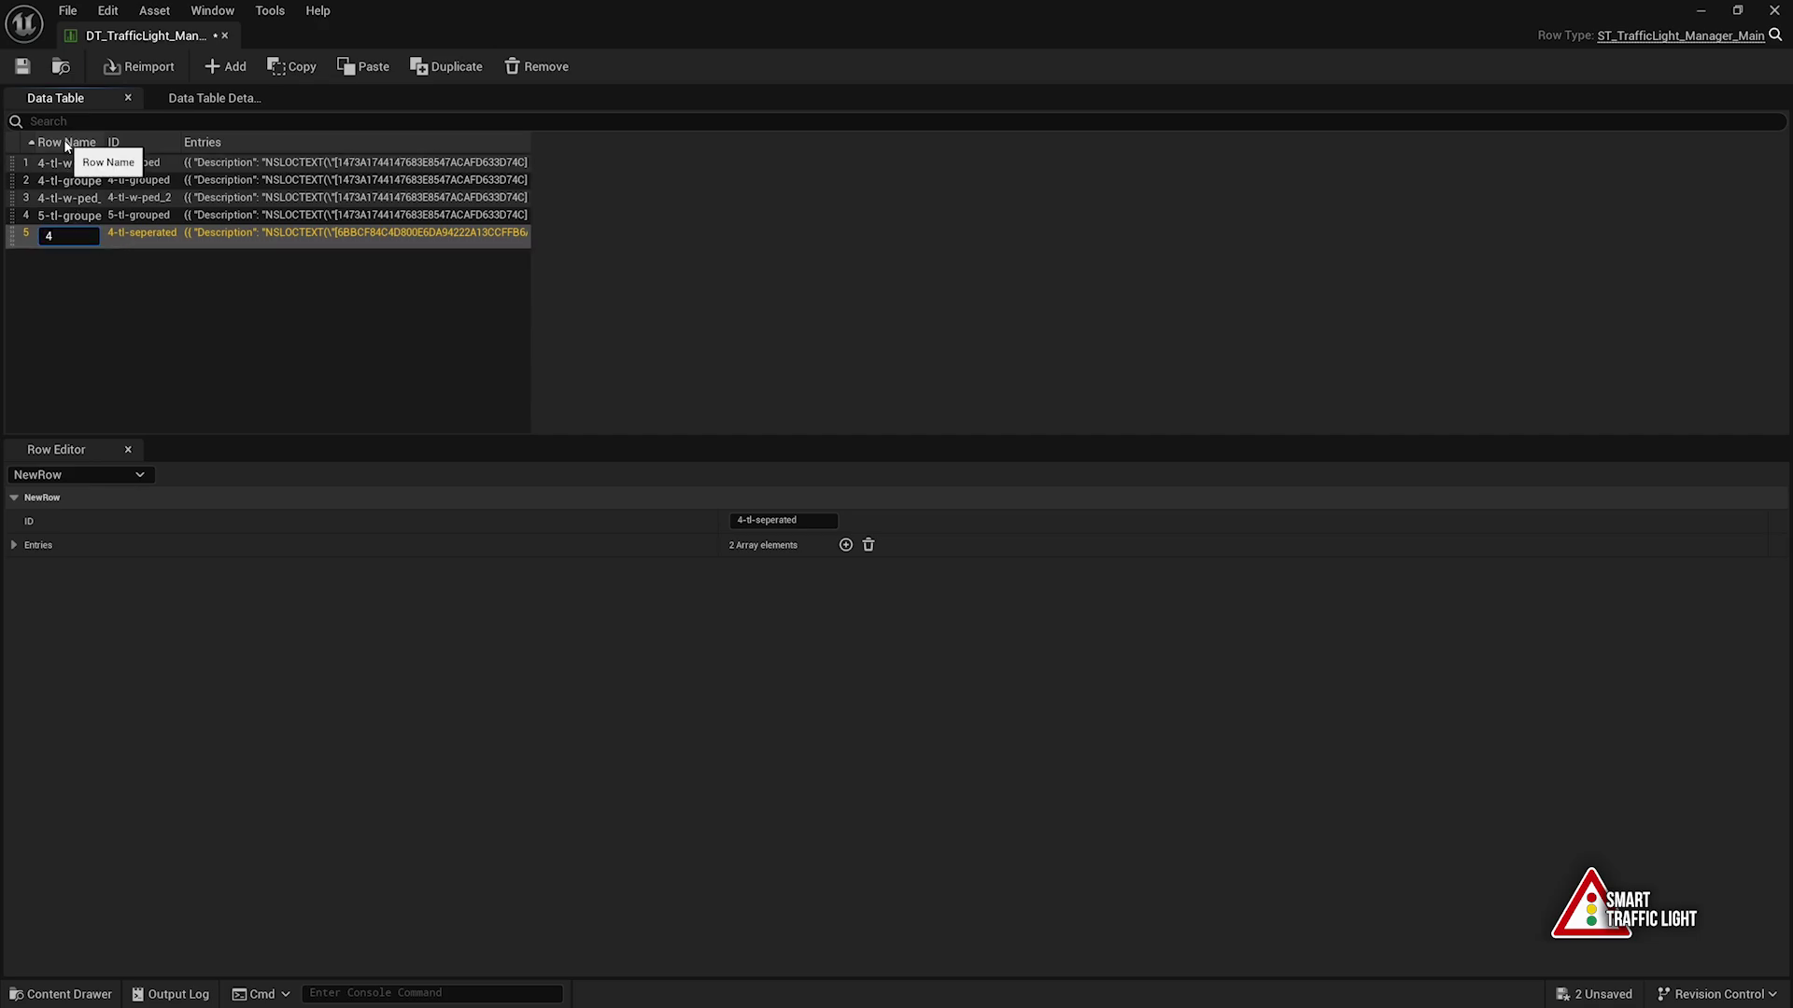
text(-tl-)
text(ow)
double_click(66, 234)
key(ctrl+c)
key(Return)
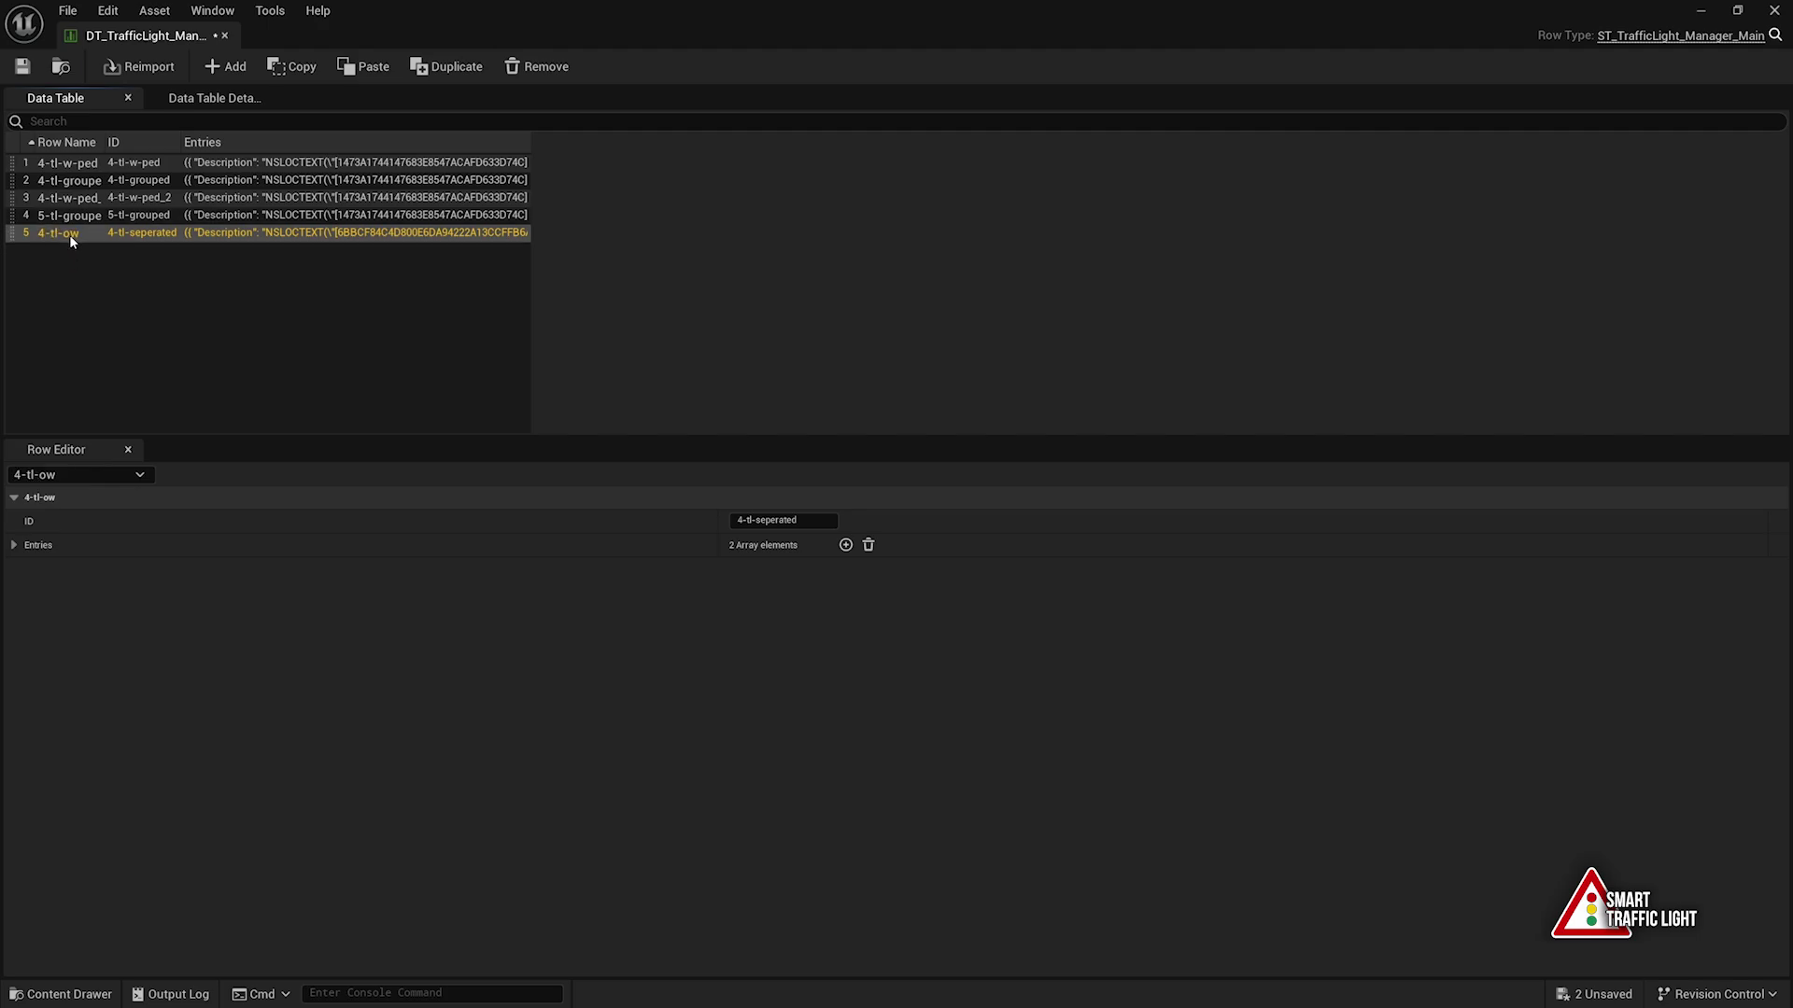
Set the new row's ID to 4-tl-ow
click(794, 520)
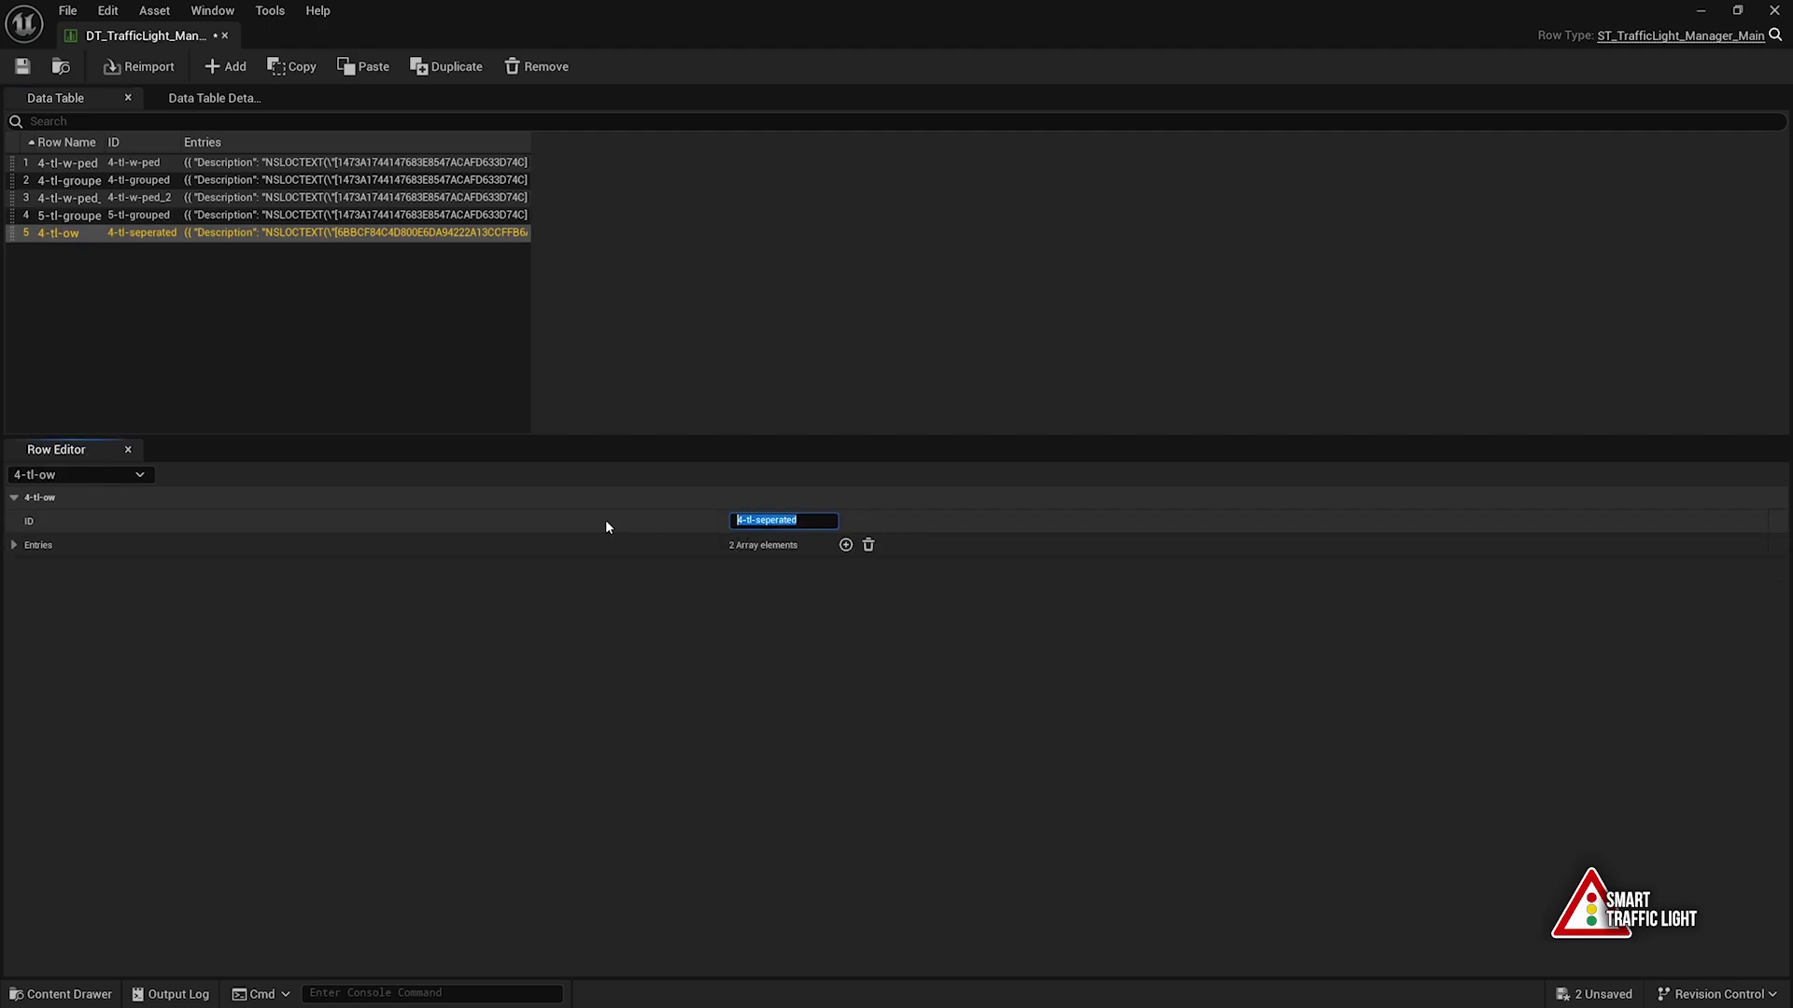
key(ctrl+v)
key(Return)
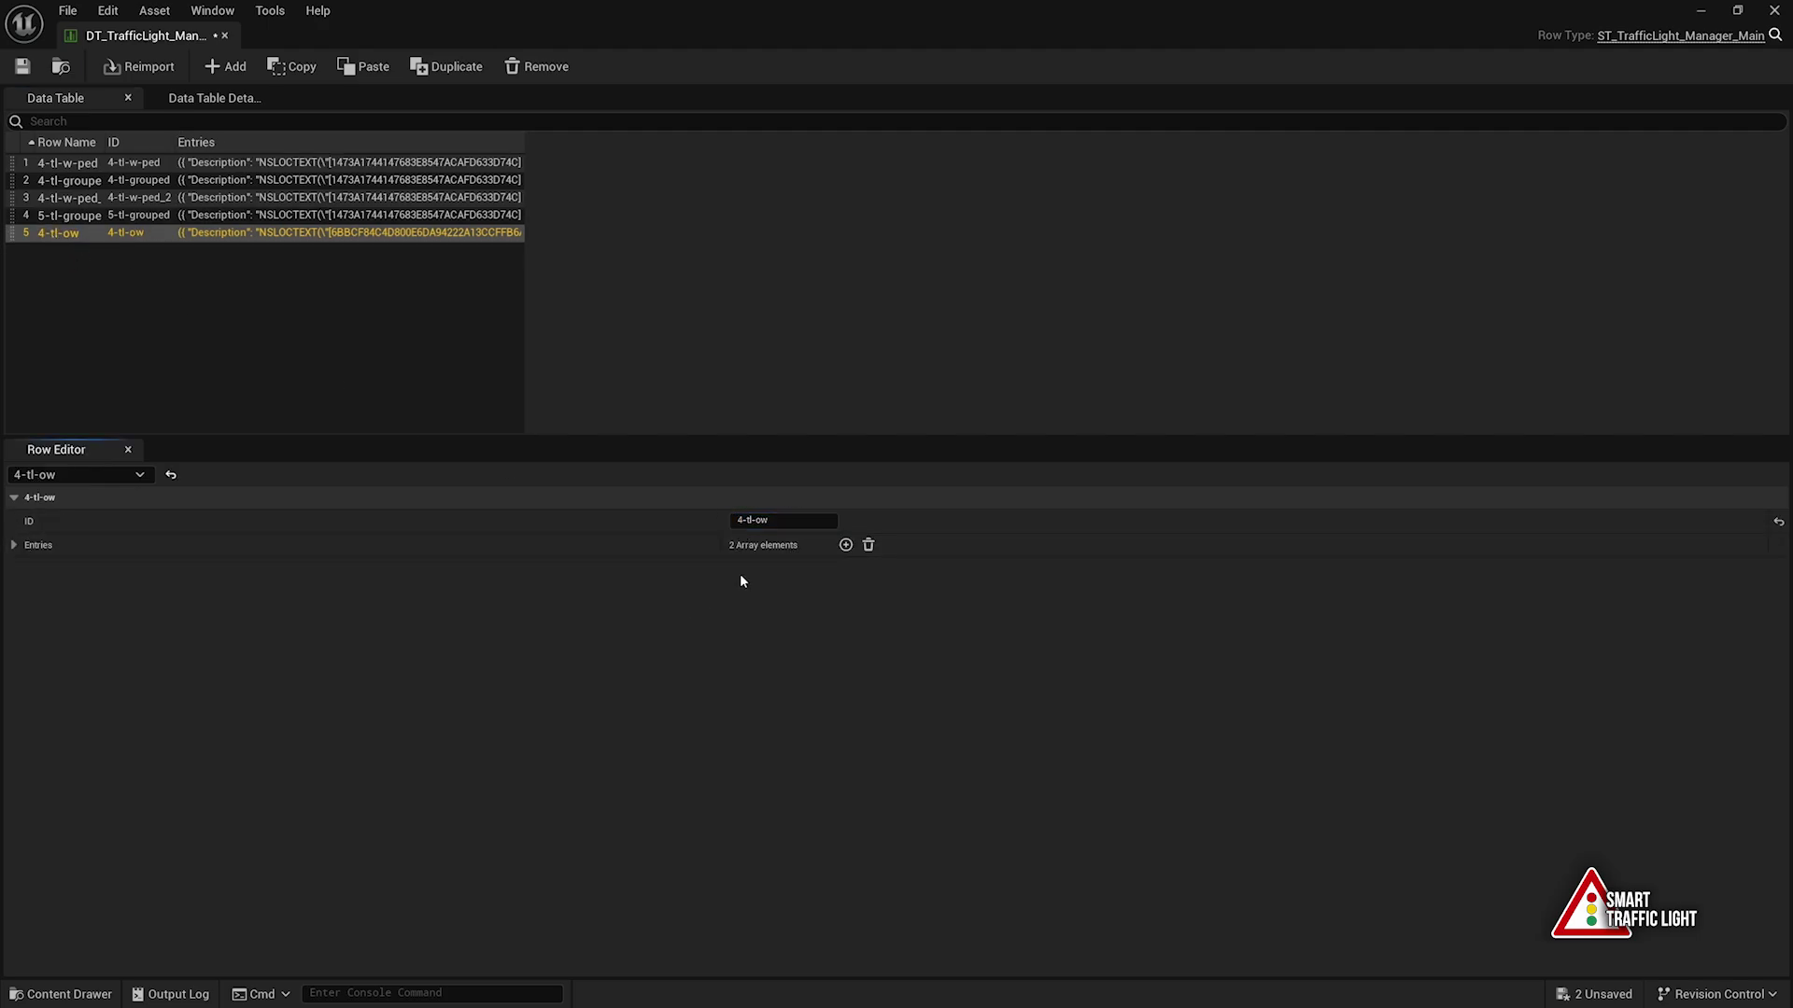
Delete the Index 1 entry from the Entries array of row 4-tl-ow
click(76, 542)
click(82, 567)
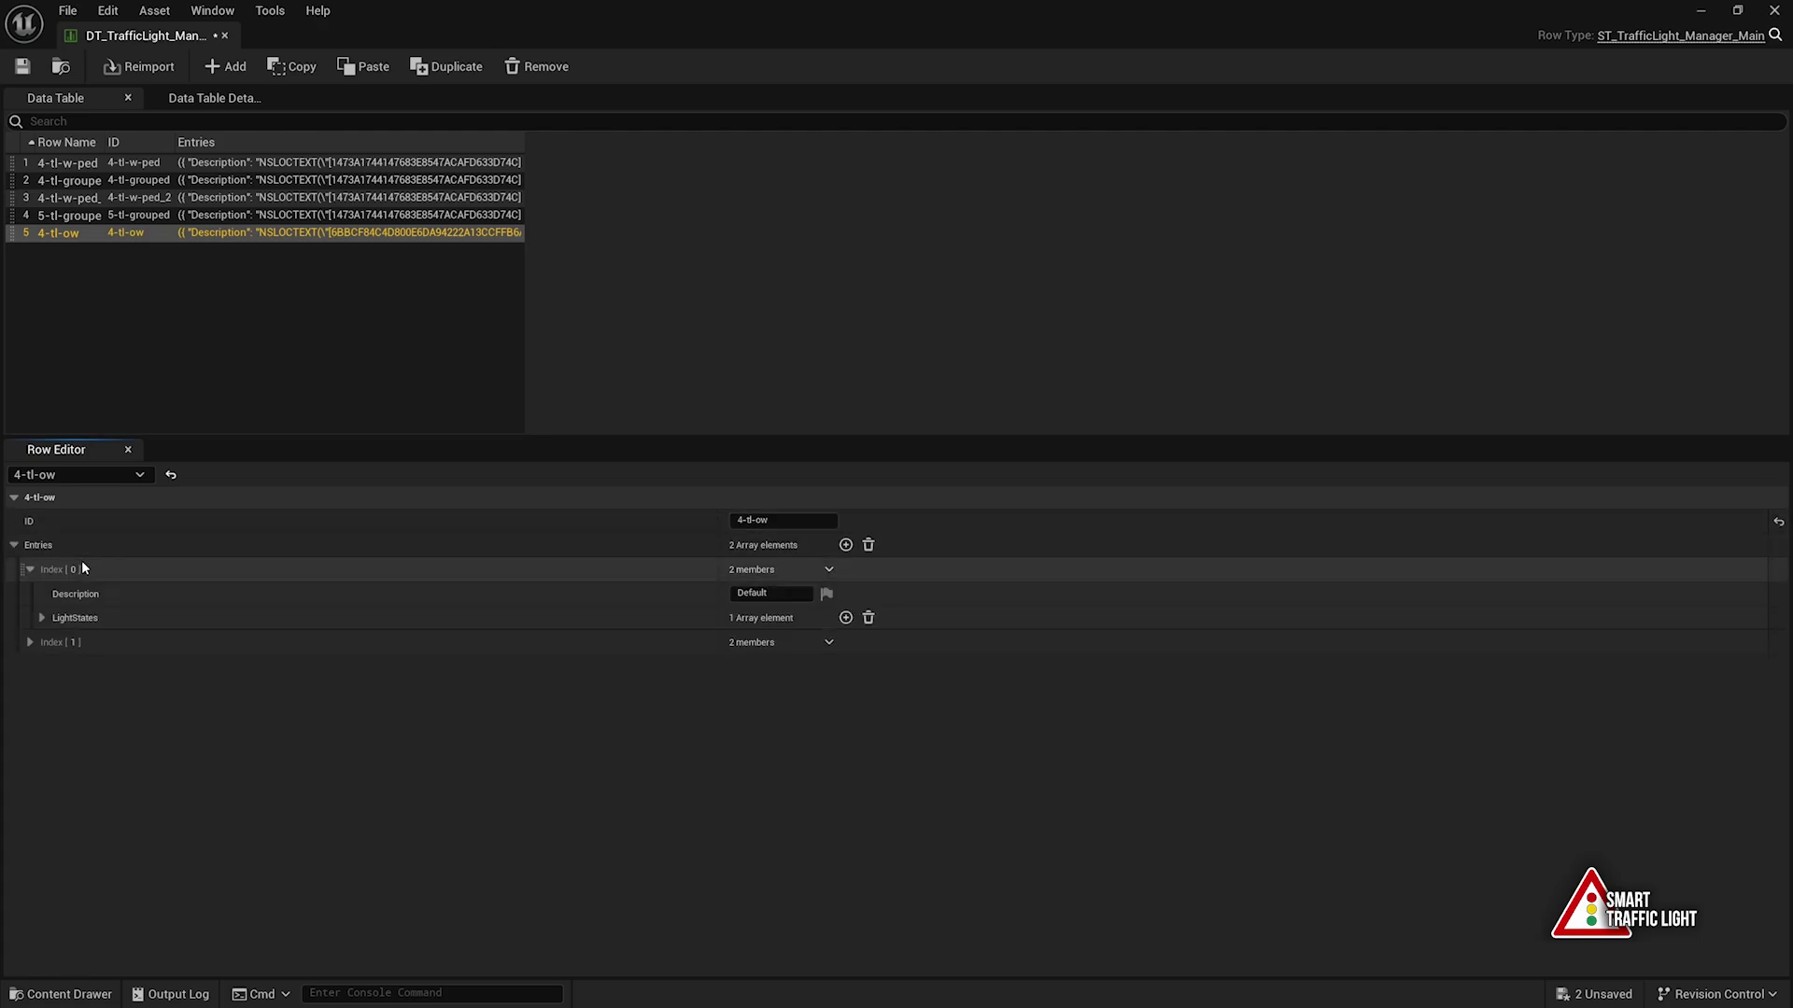
click(82, 565)
click(81, 597)
click(81, 598)
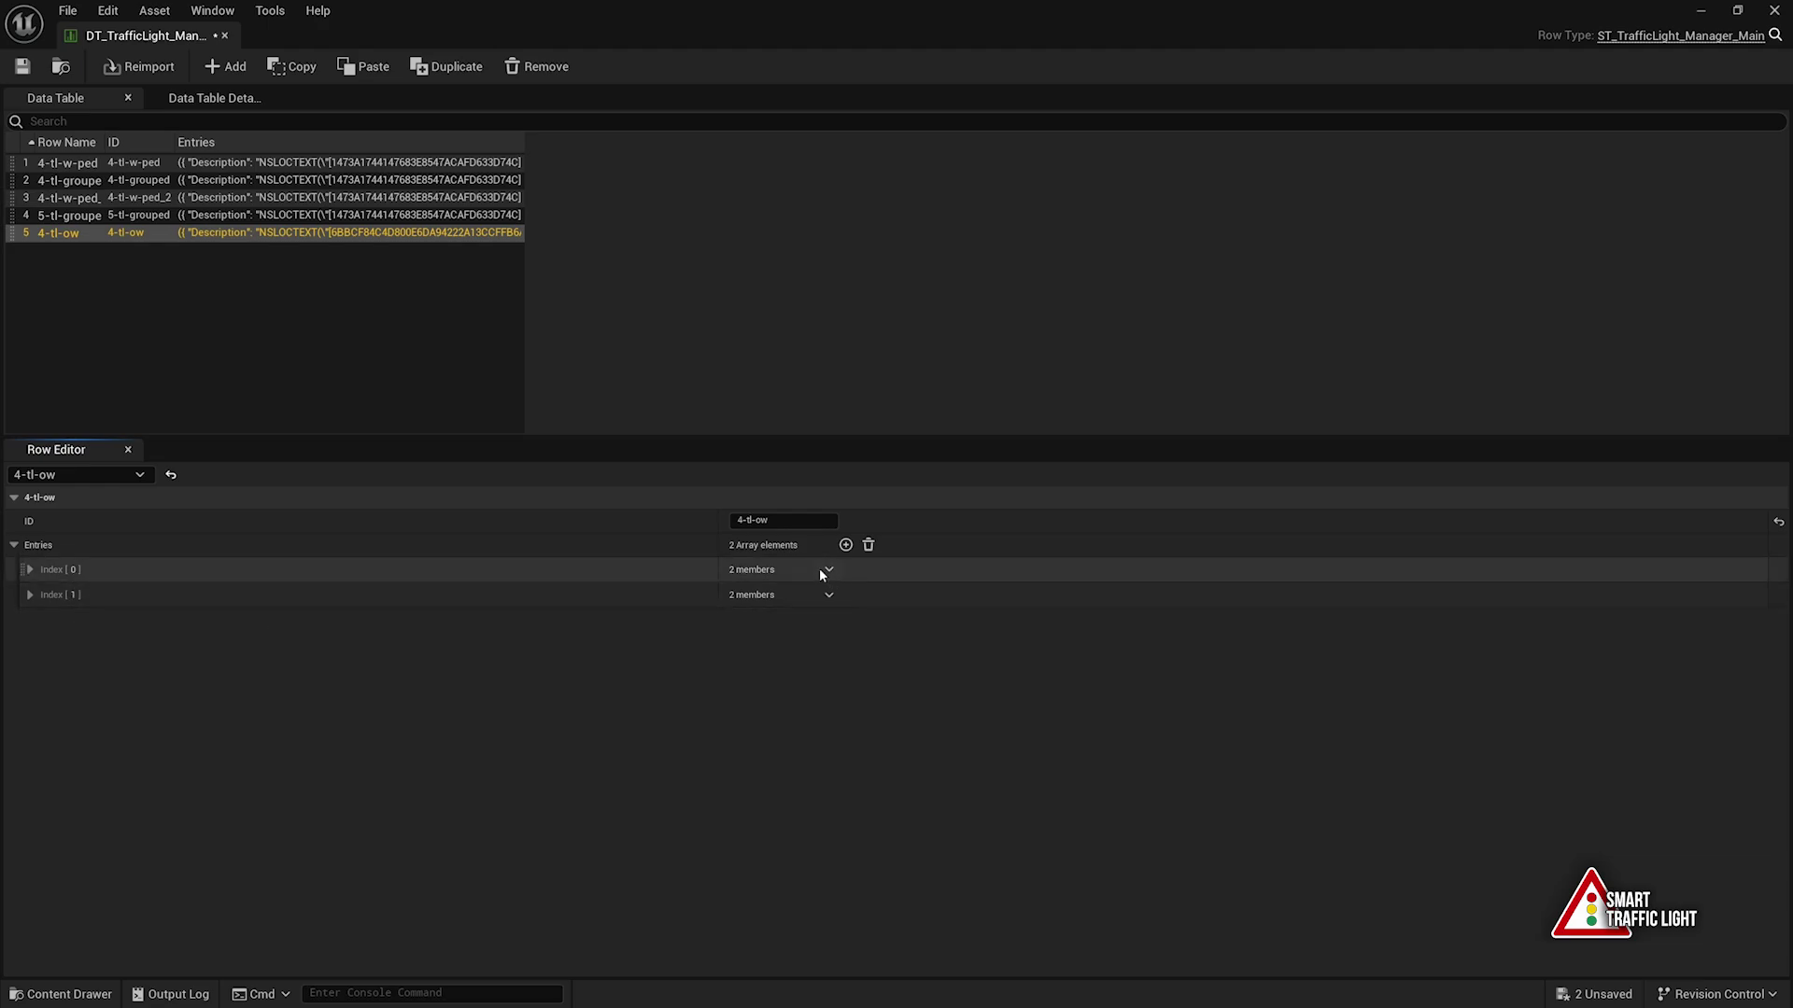
click(829, 596)
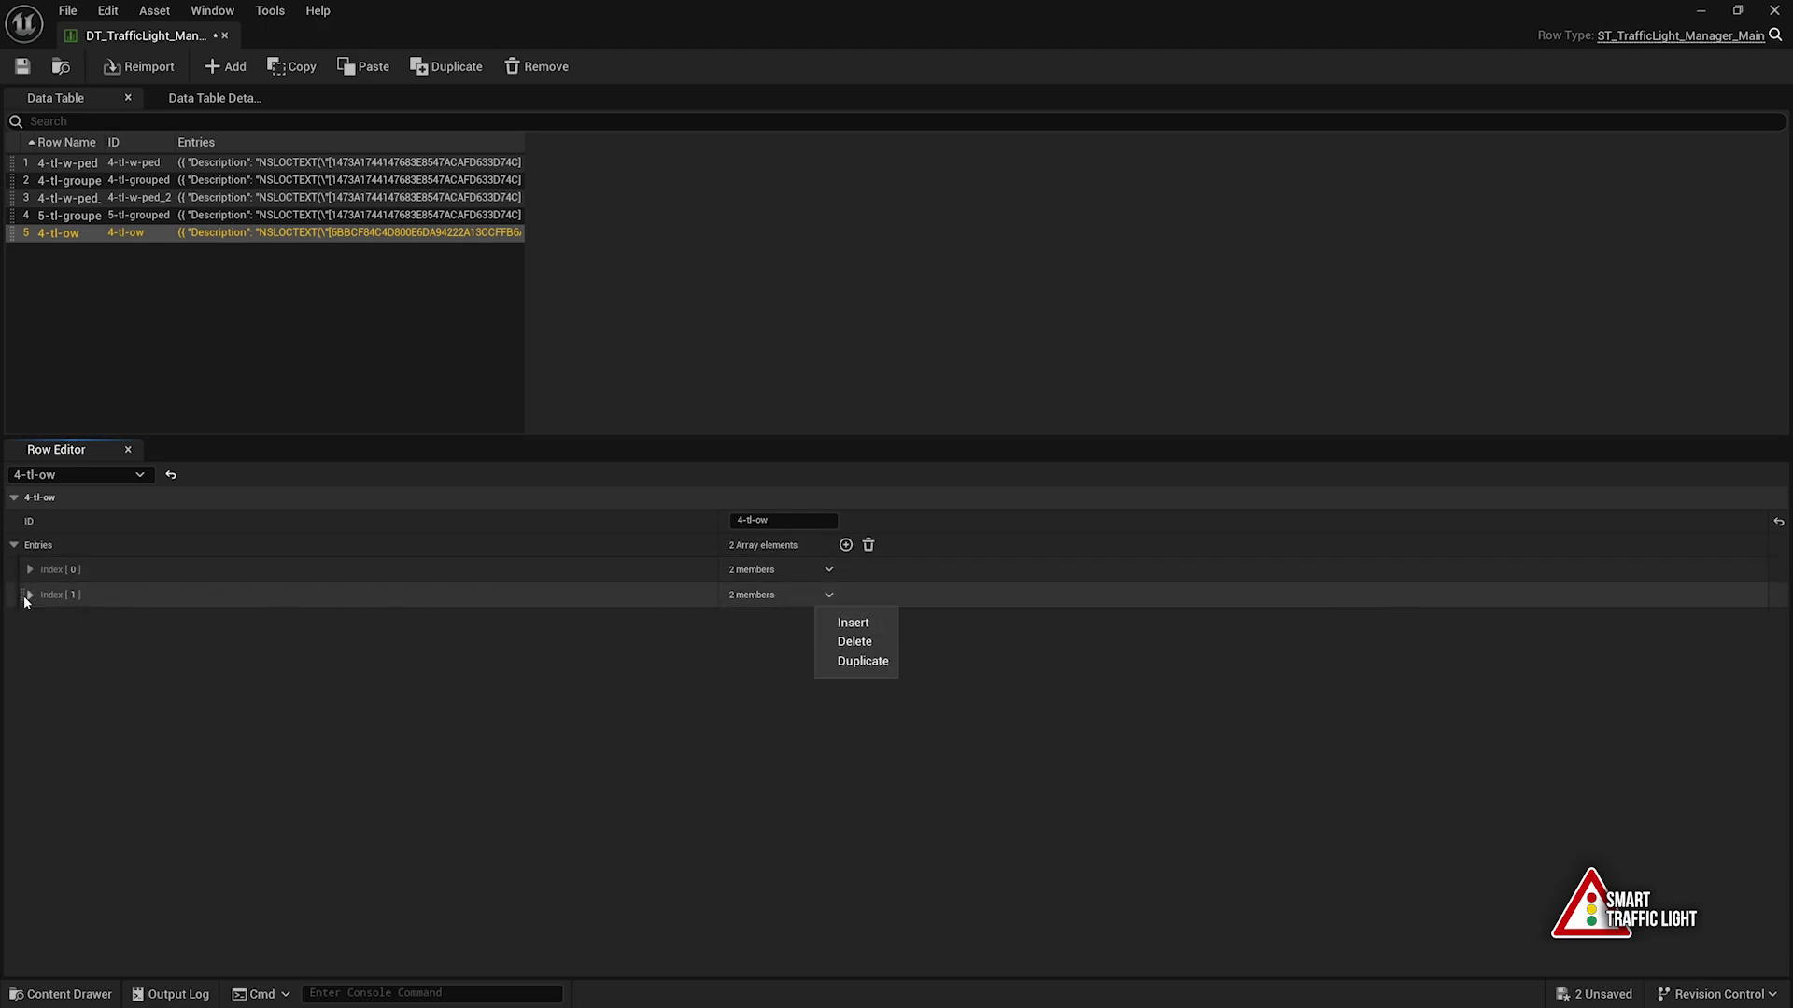
click(854, 642)
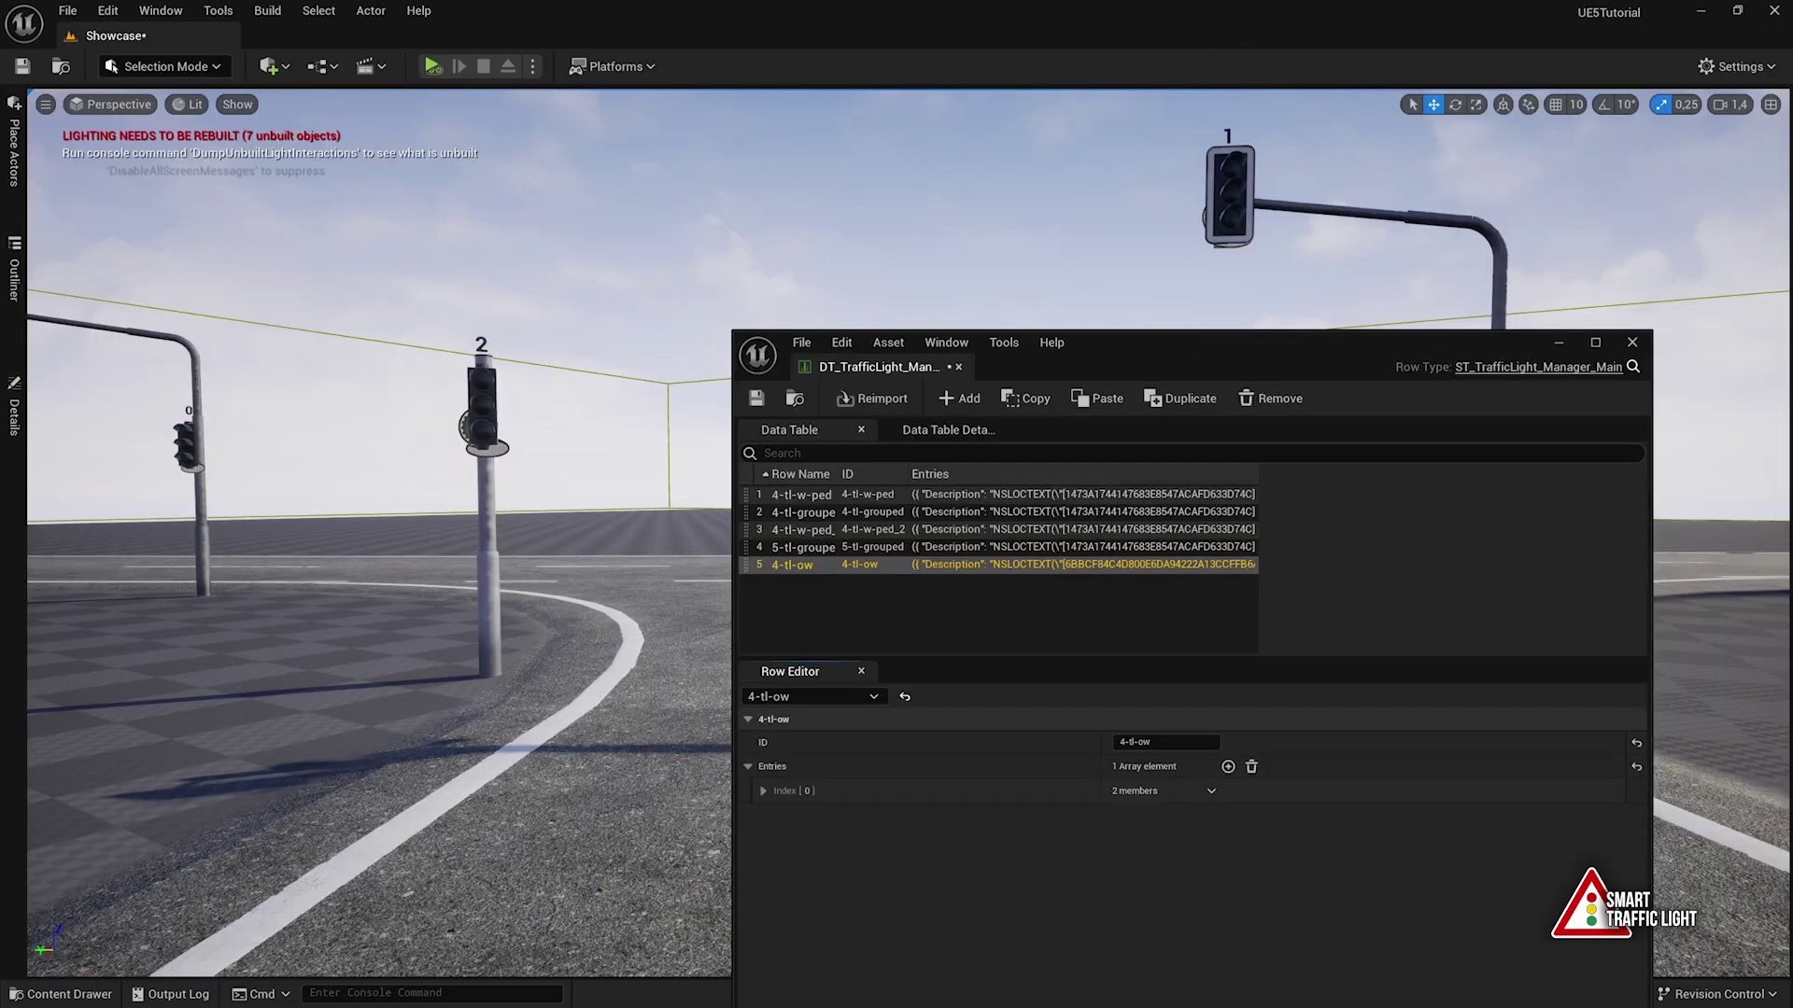
Check the light group numbers in the level, then set the remaining entry's Description to 0
right_drag(159, 482, 440, 418)
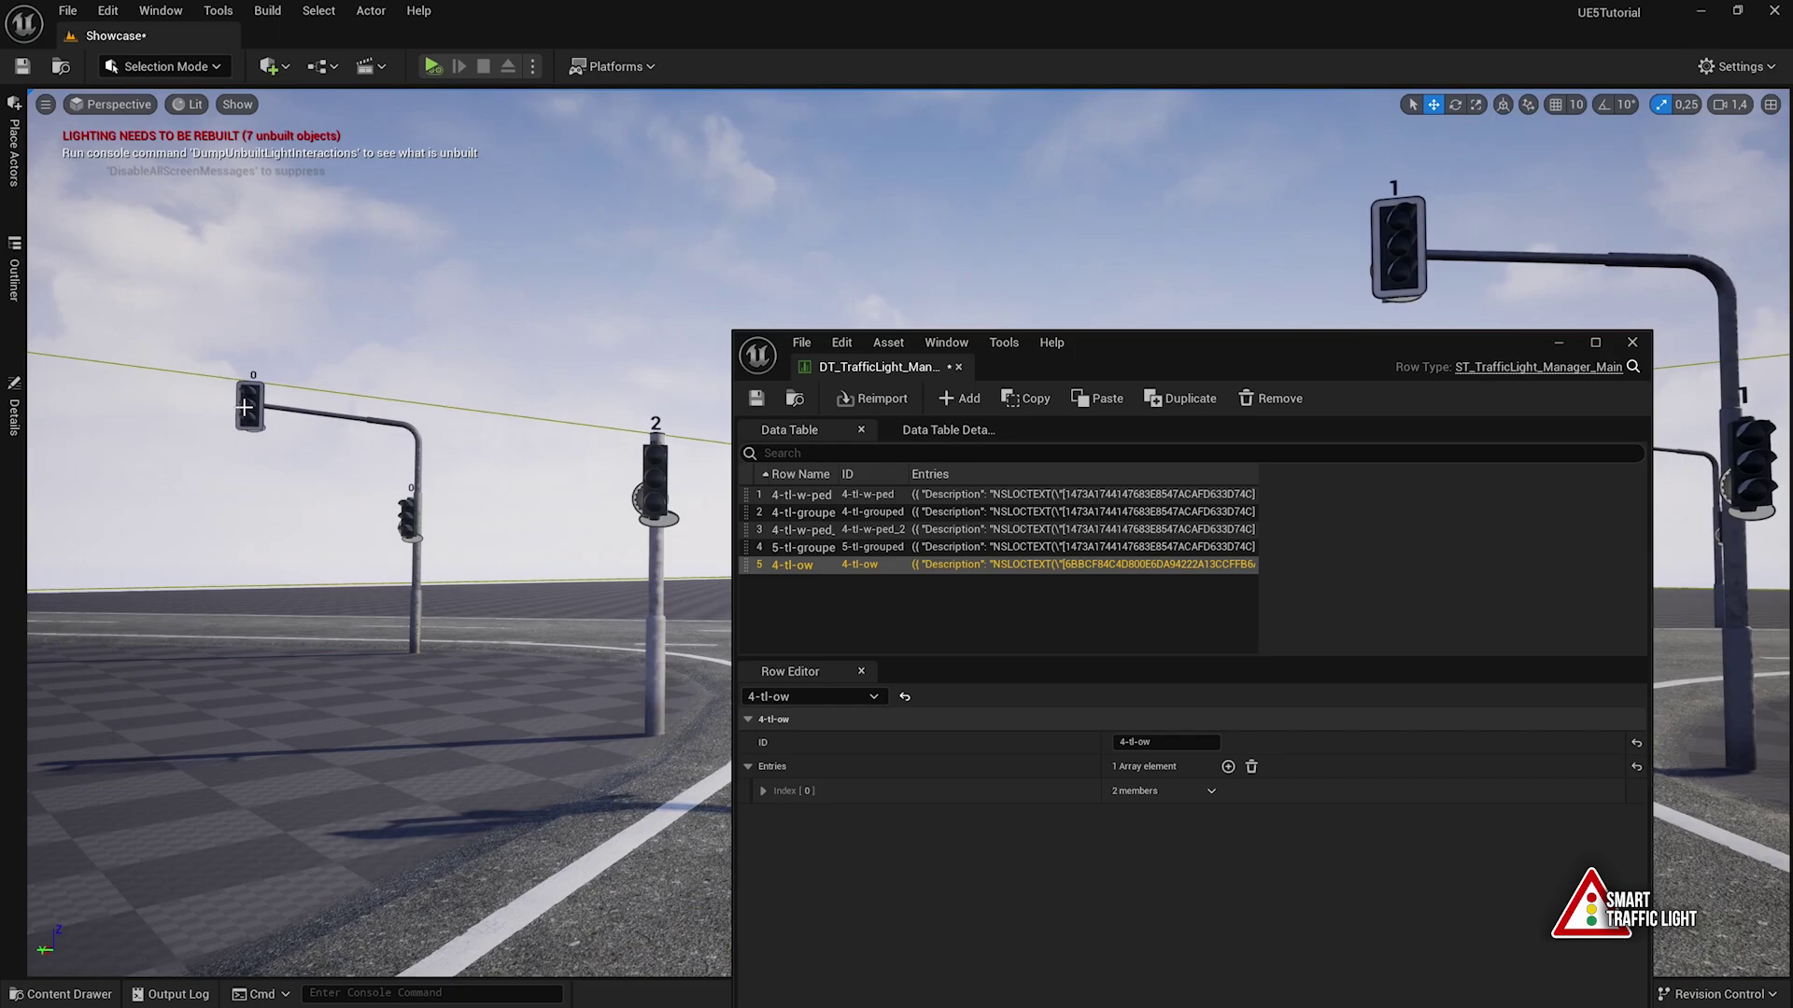
right_drag(244, 407, 502, 449)
double_click(1208, 362)
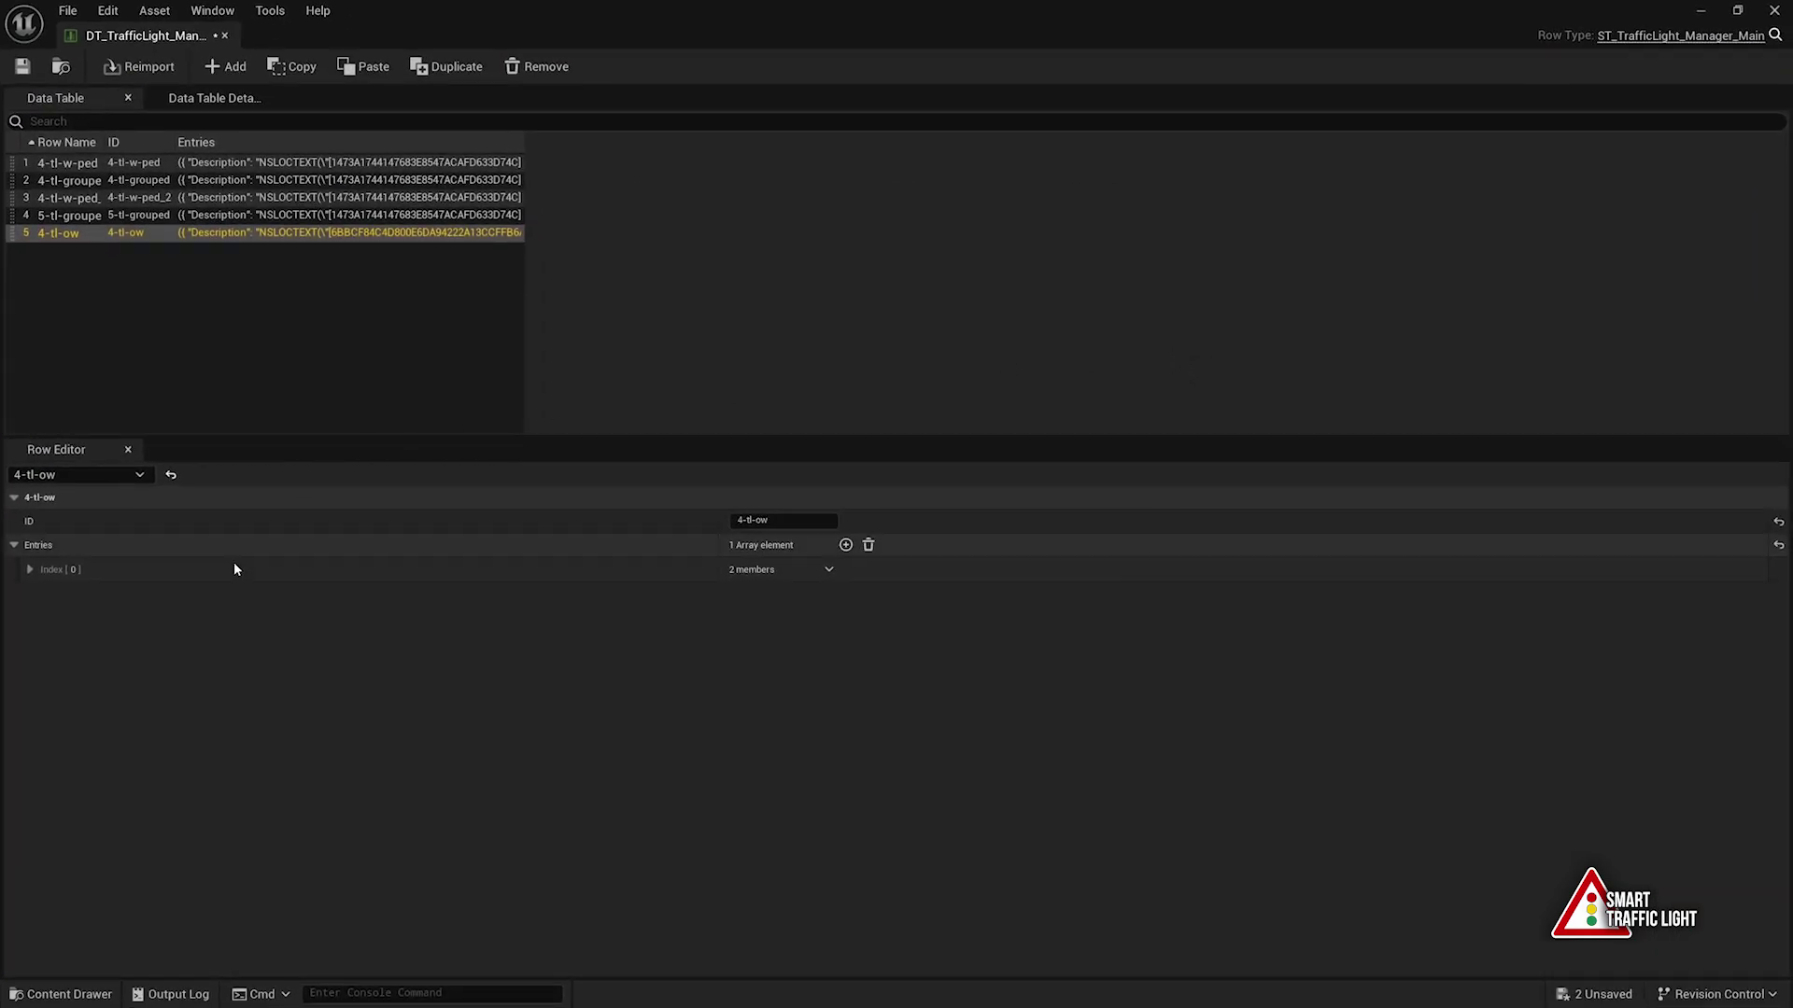
click(64, 568)
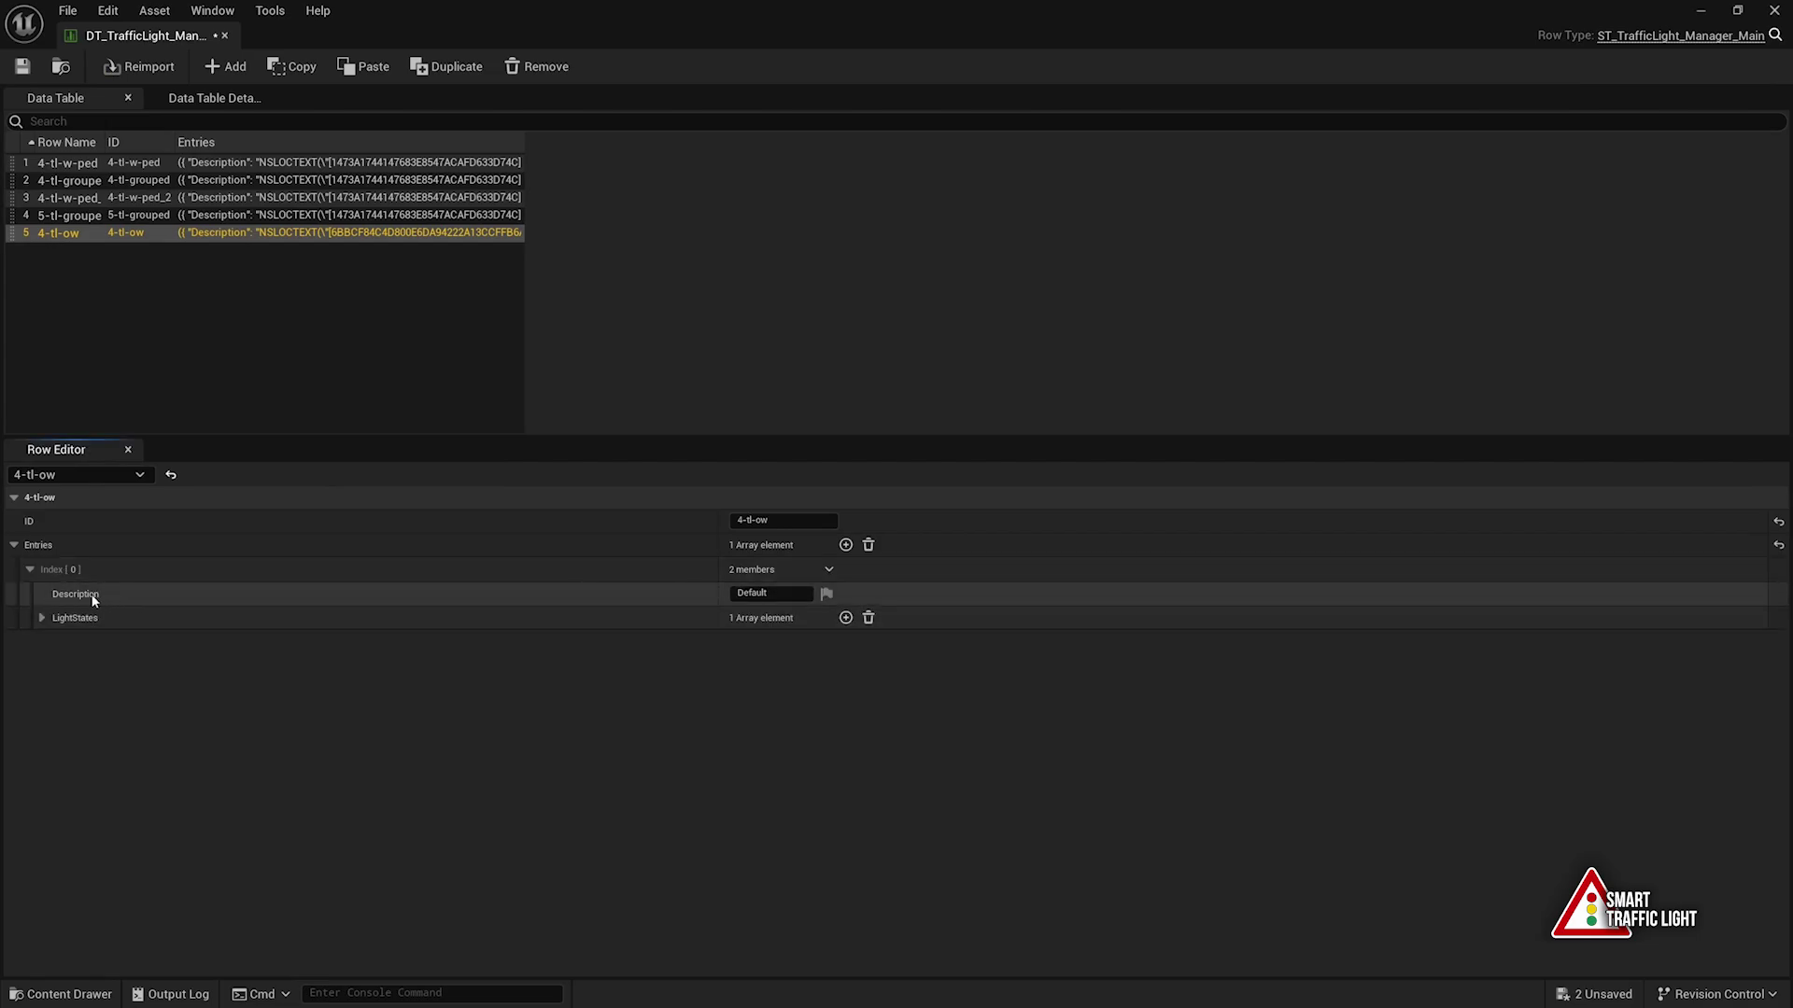
click(766, 595)
text(0)
key(Return)
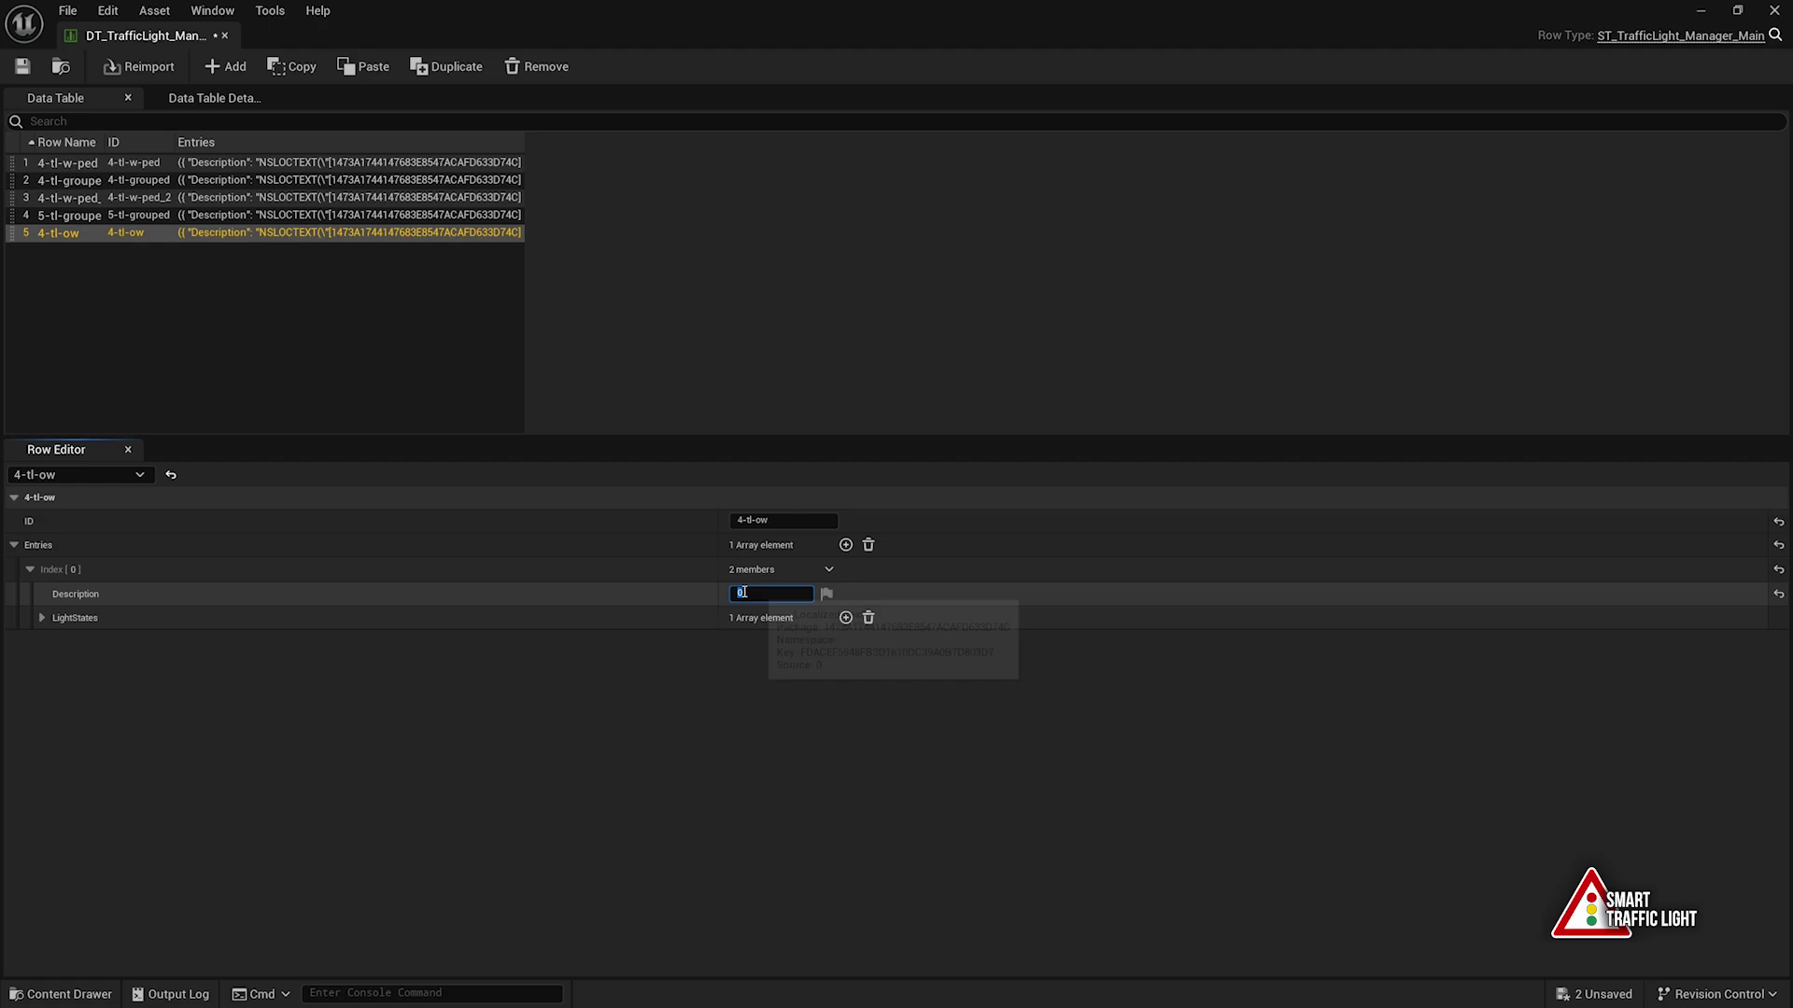
Add a second light state to the entry's LightStates and set its Phase to Green
click(74, 618)
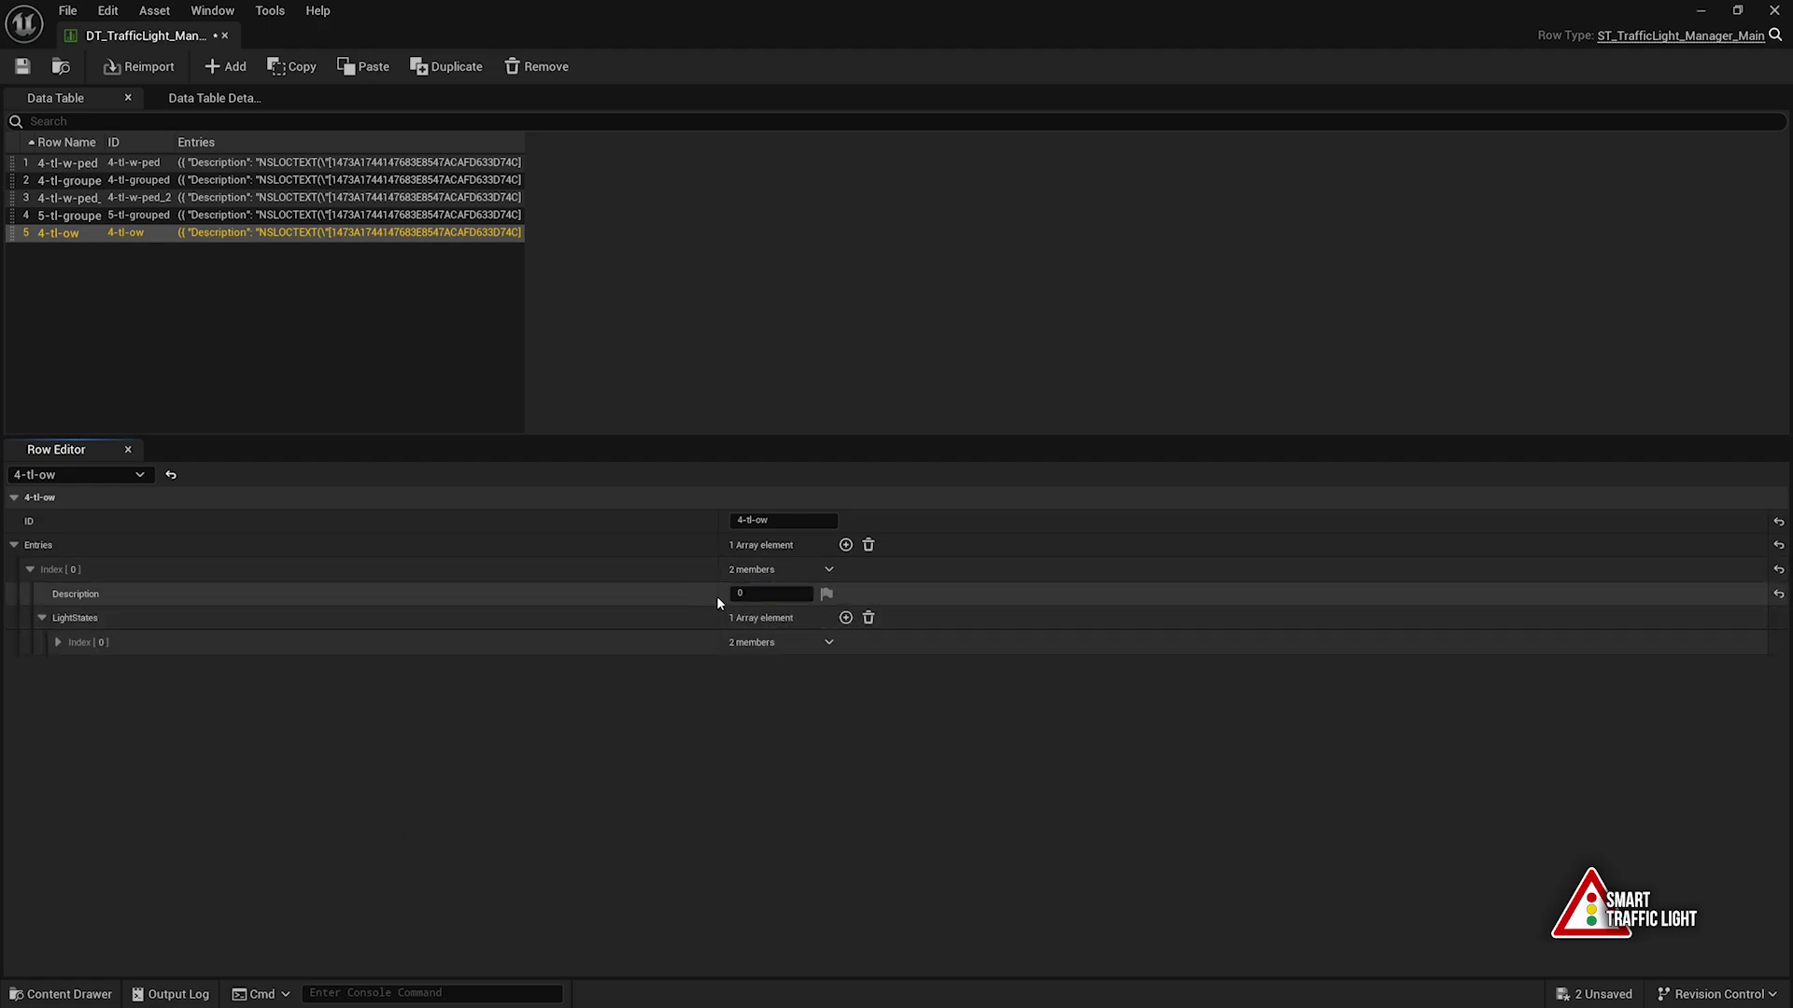
click(766, 595)
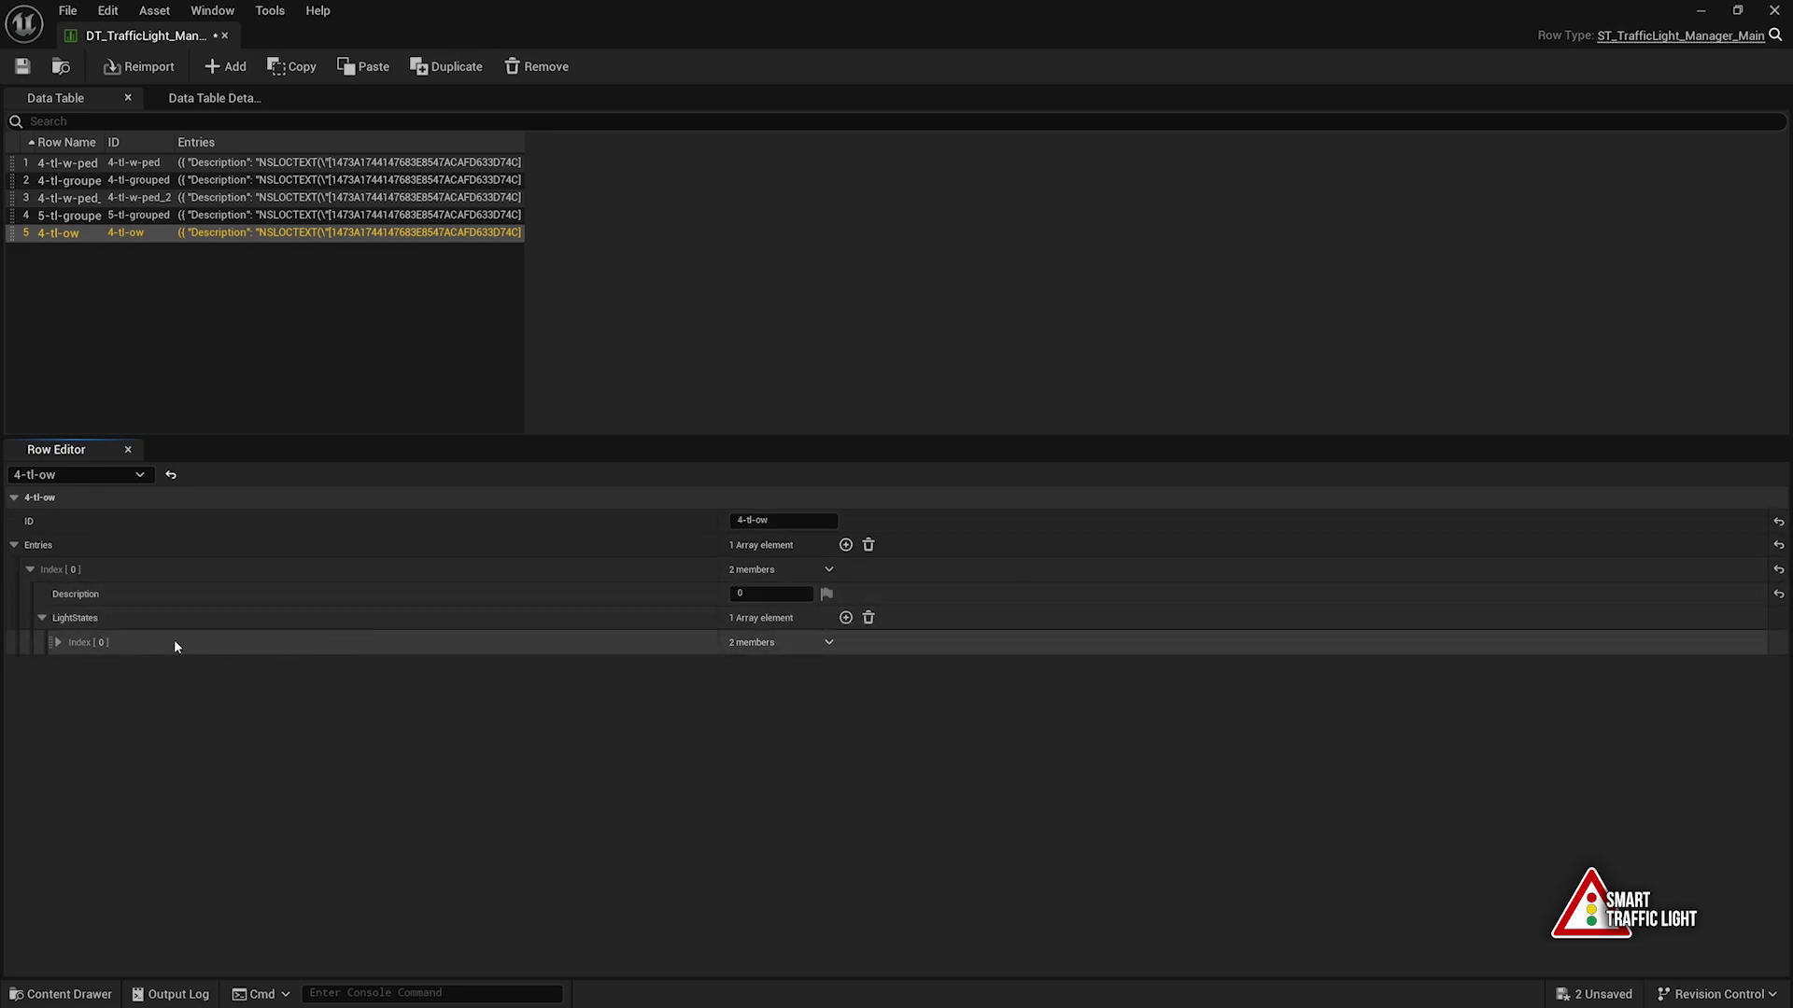
click(87, 644)
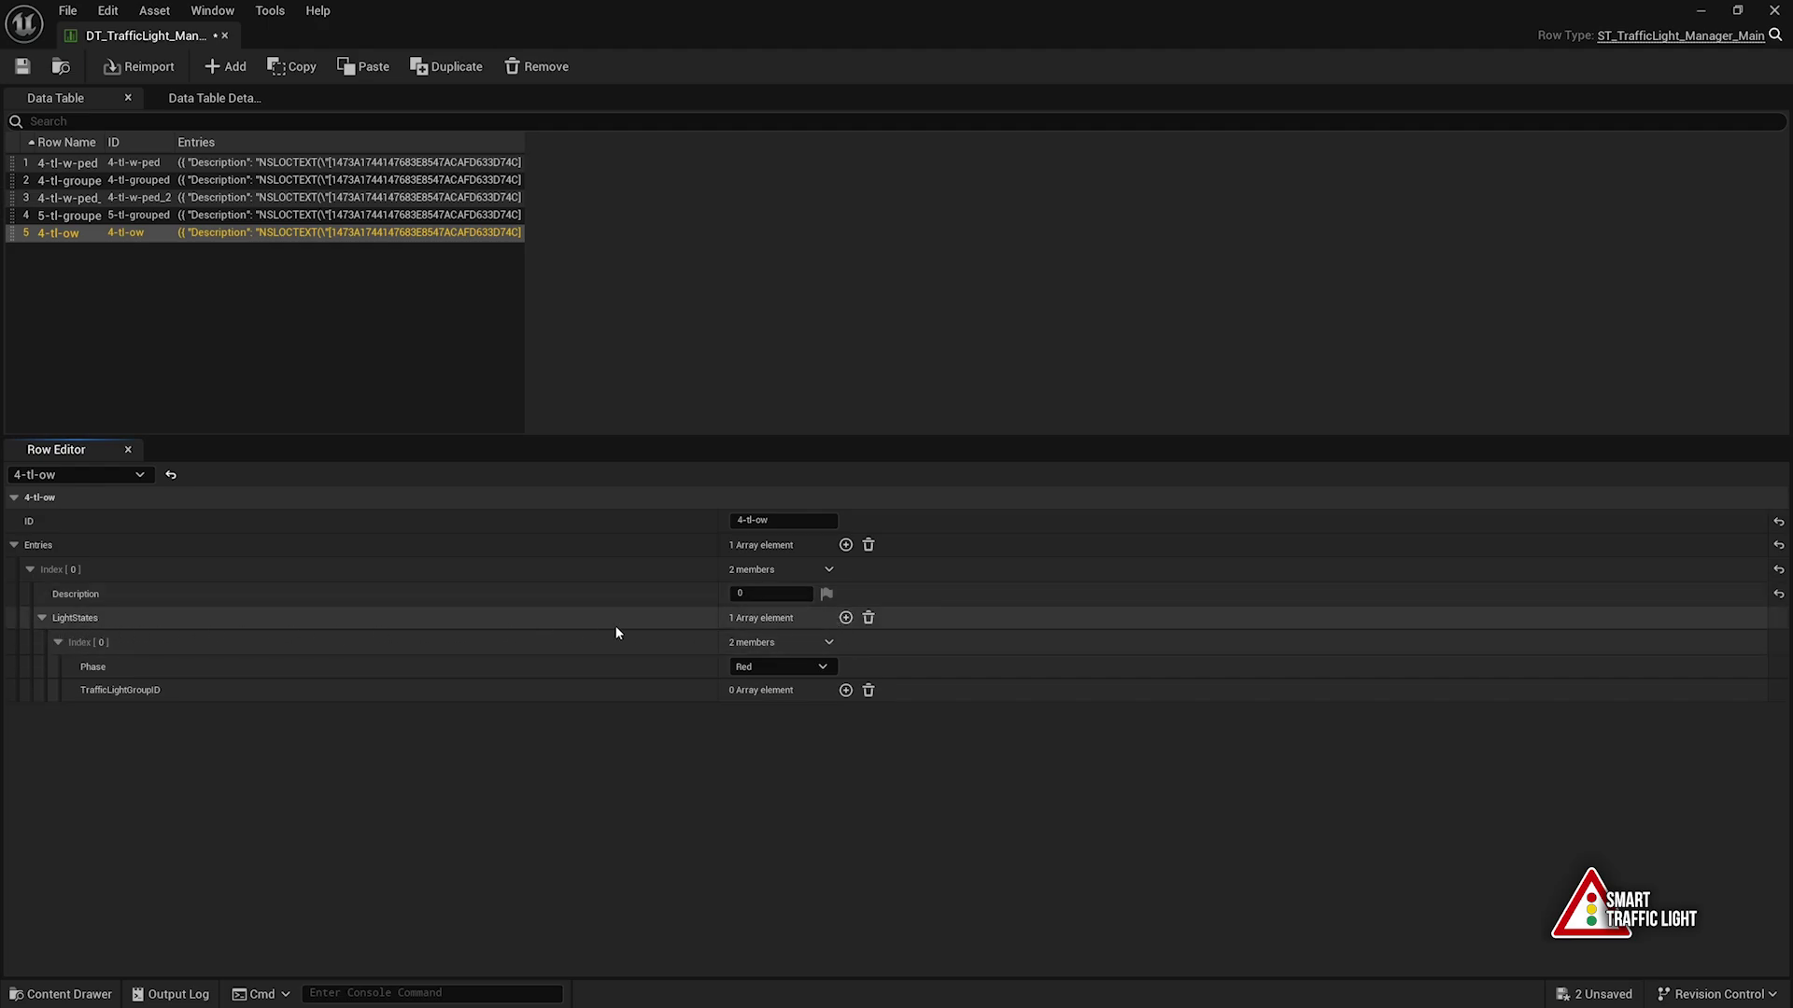
click(847, 619)
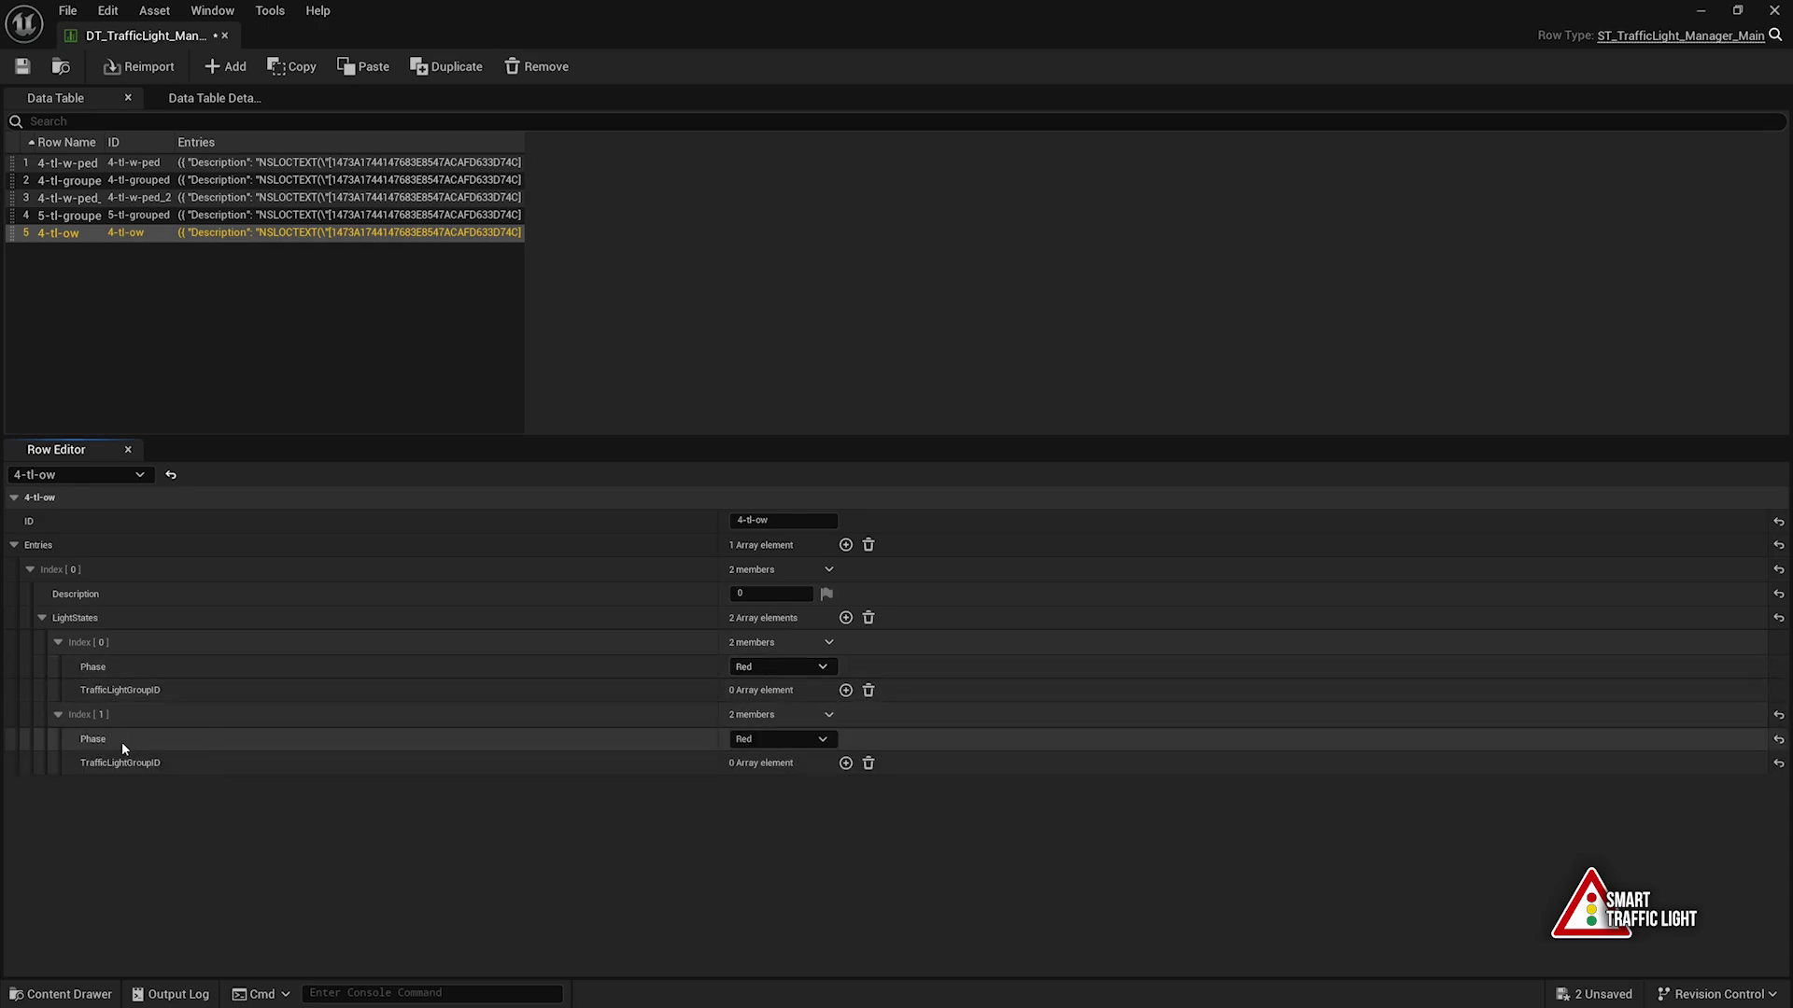
click(770, 739)
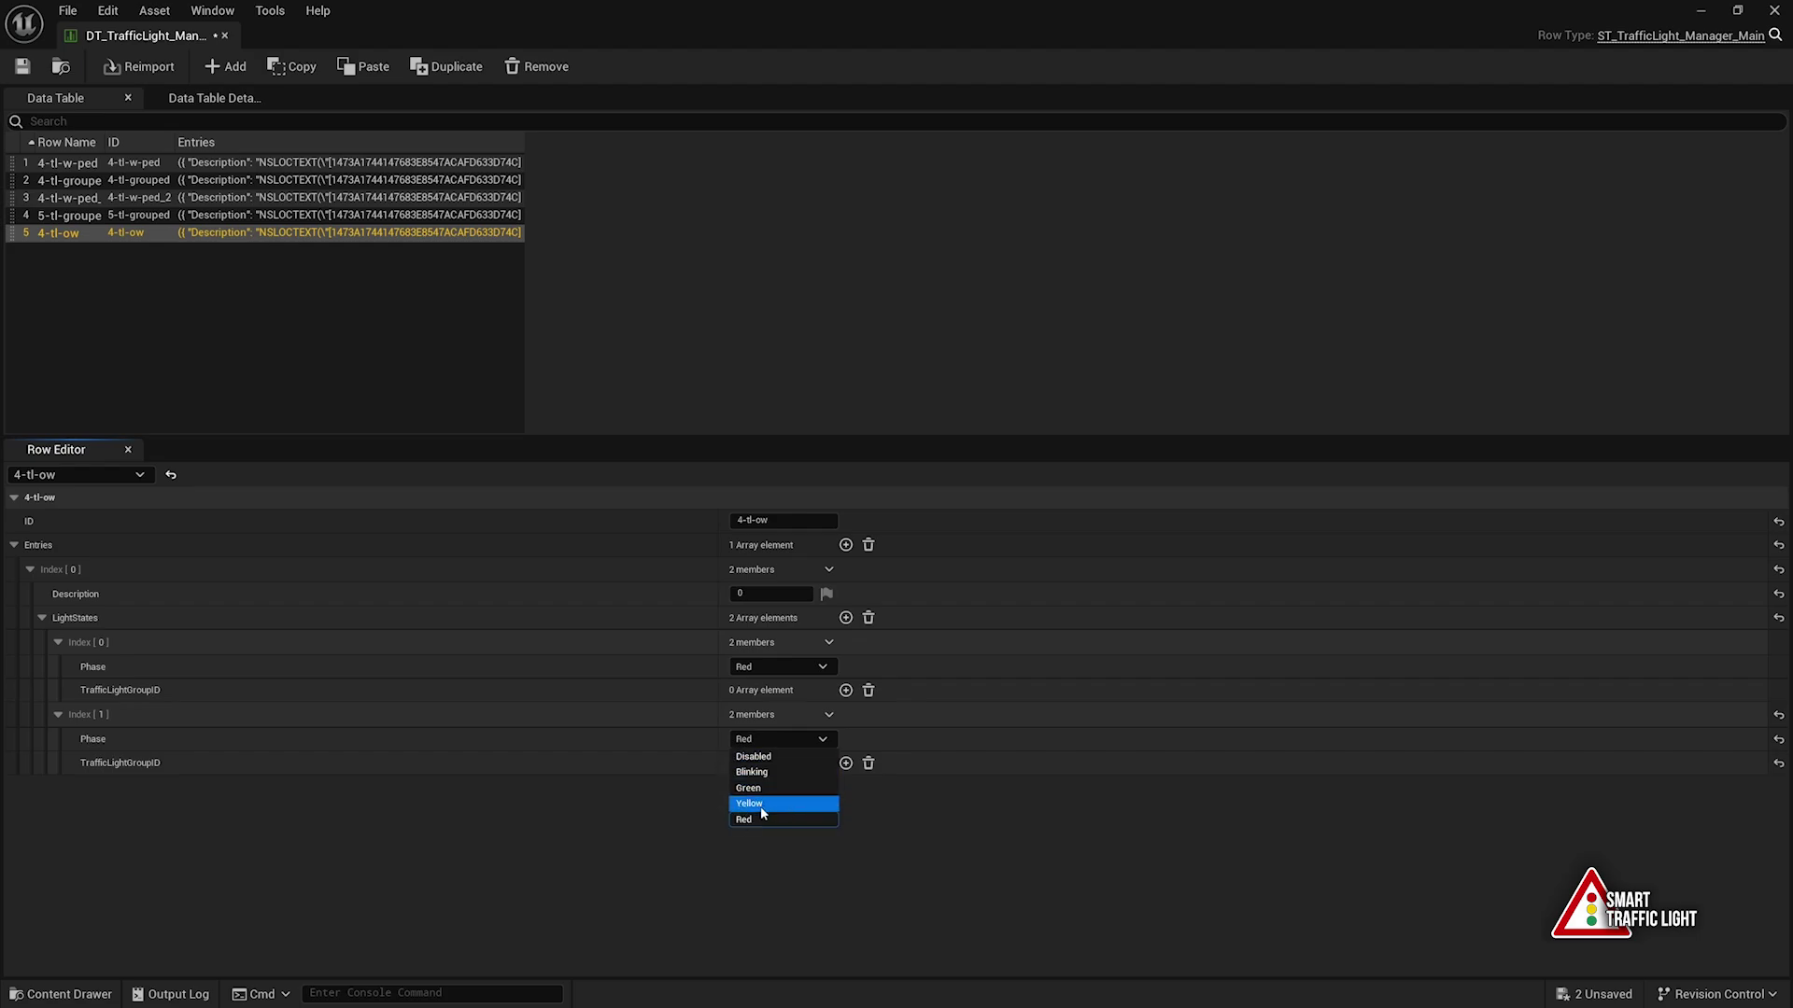
click(764, 789)
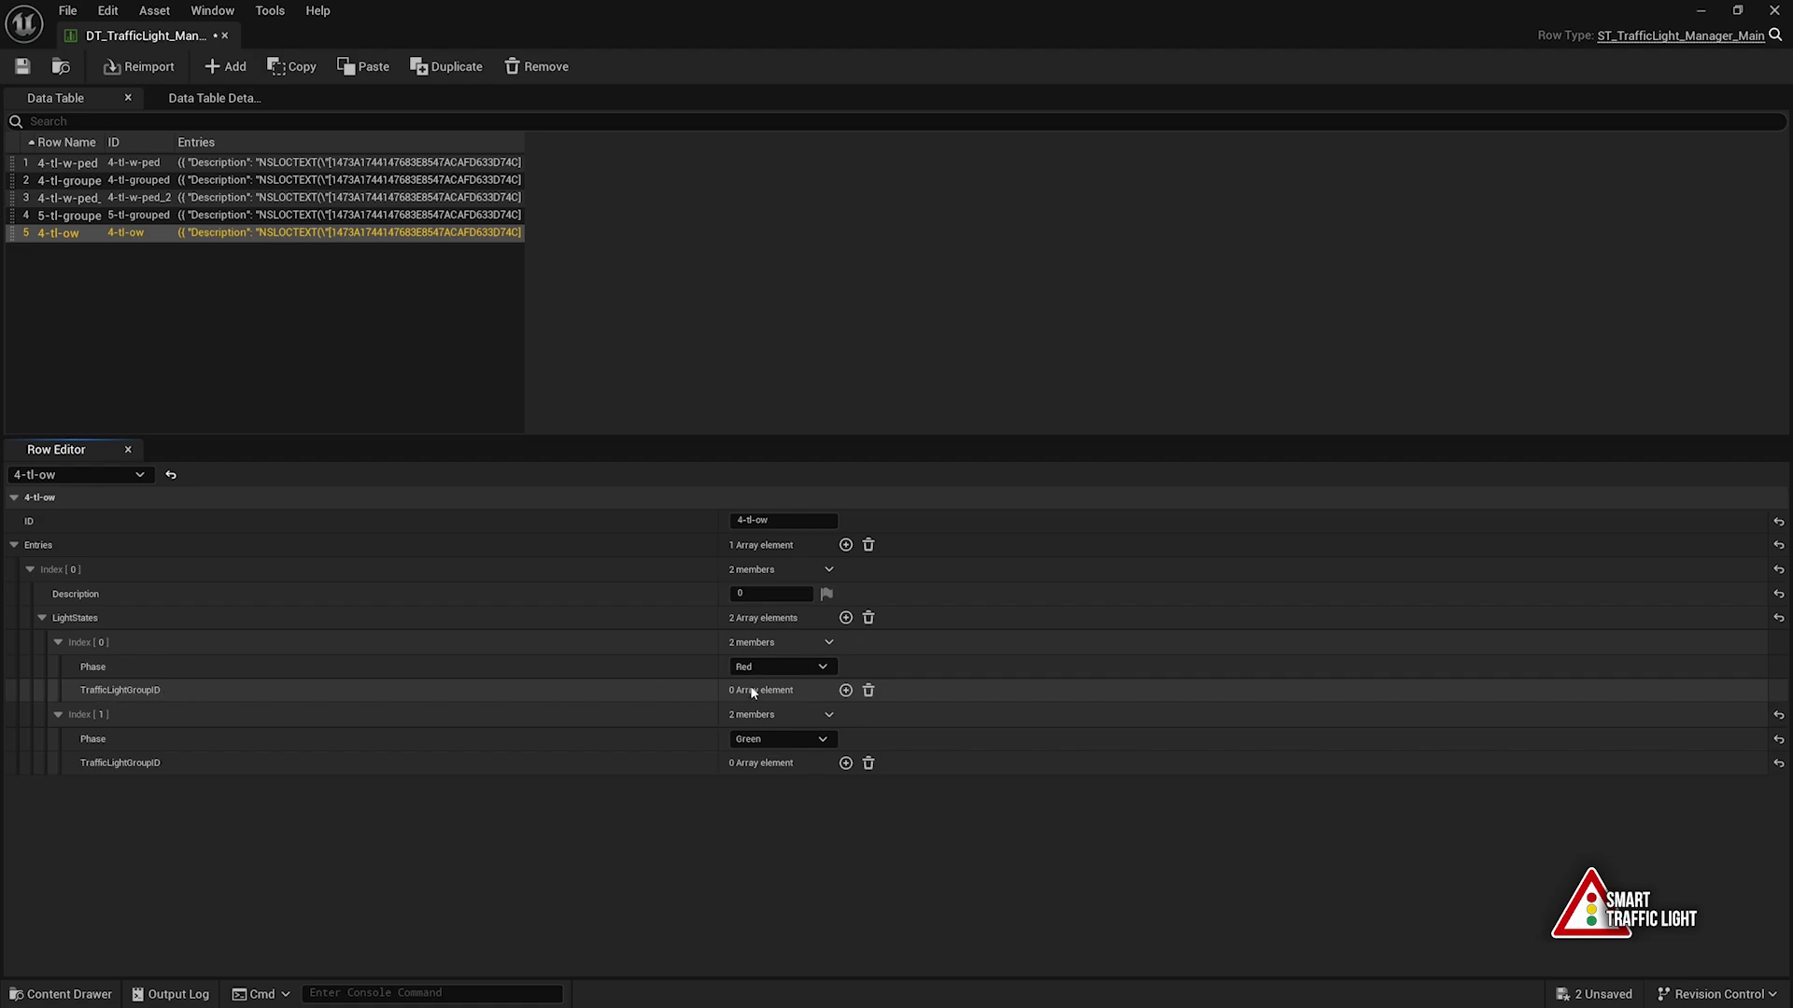
Add three TrafficLightGroupID elements each to the Red and Green light states of the Index 0 entry
click(846, 690)
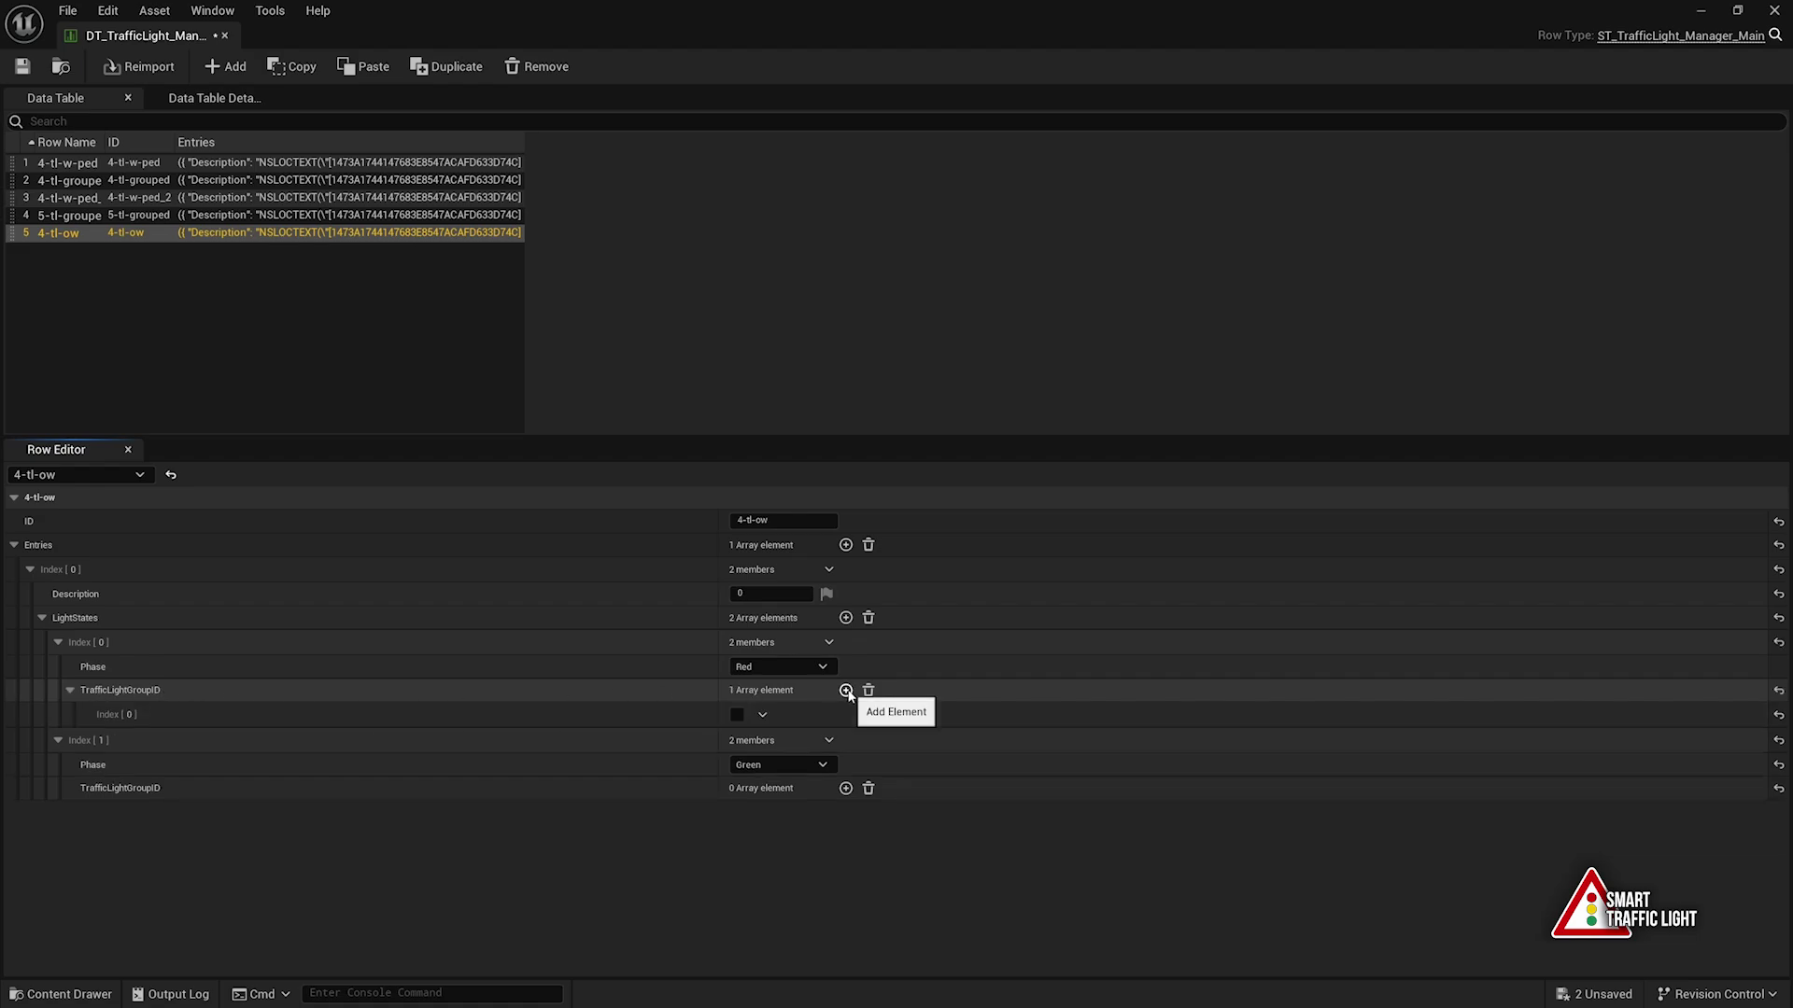
click(846, 690)
click(846, 690)
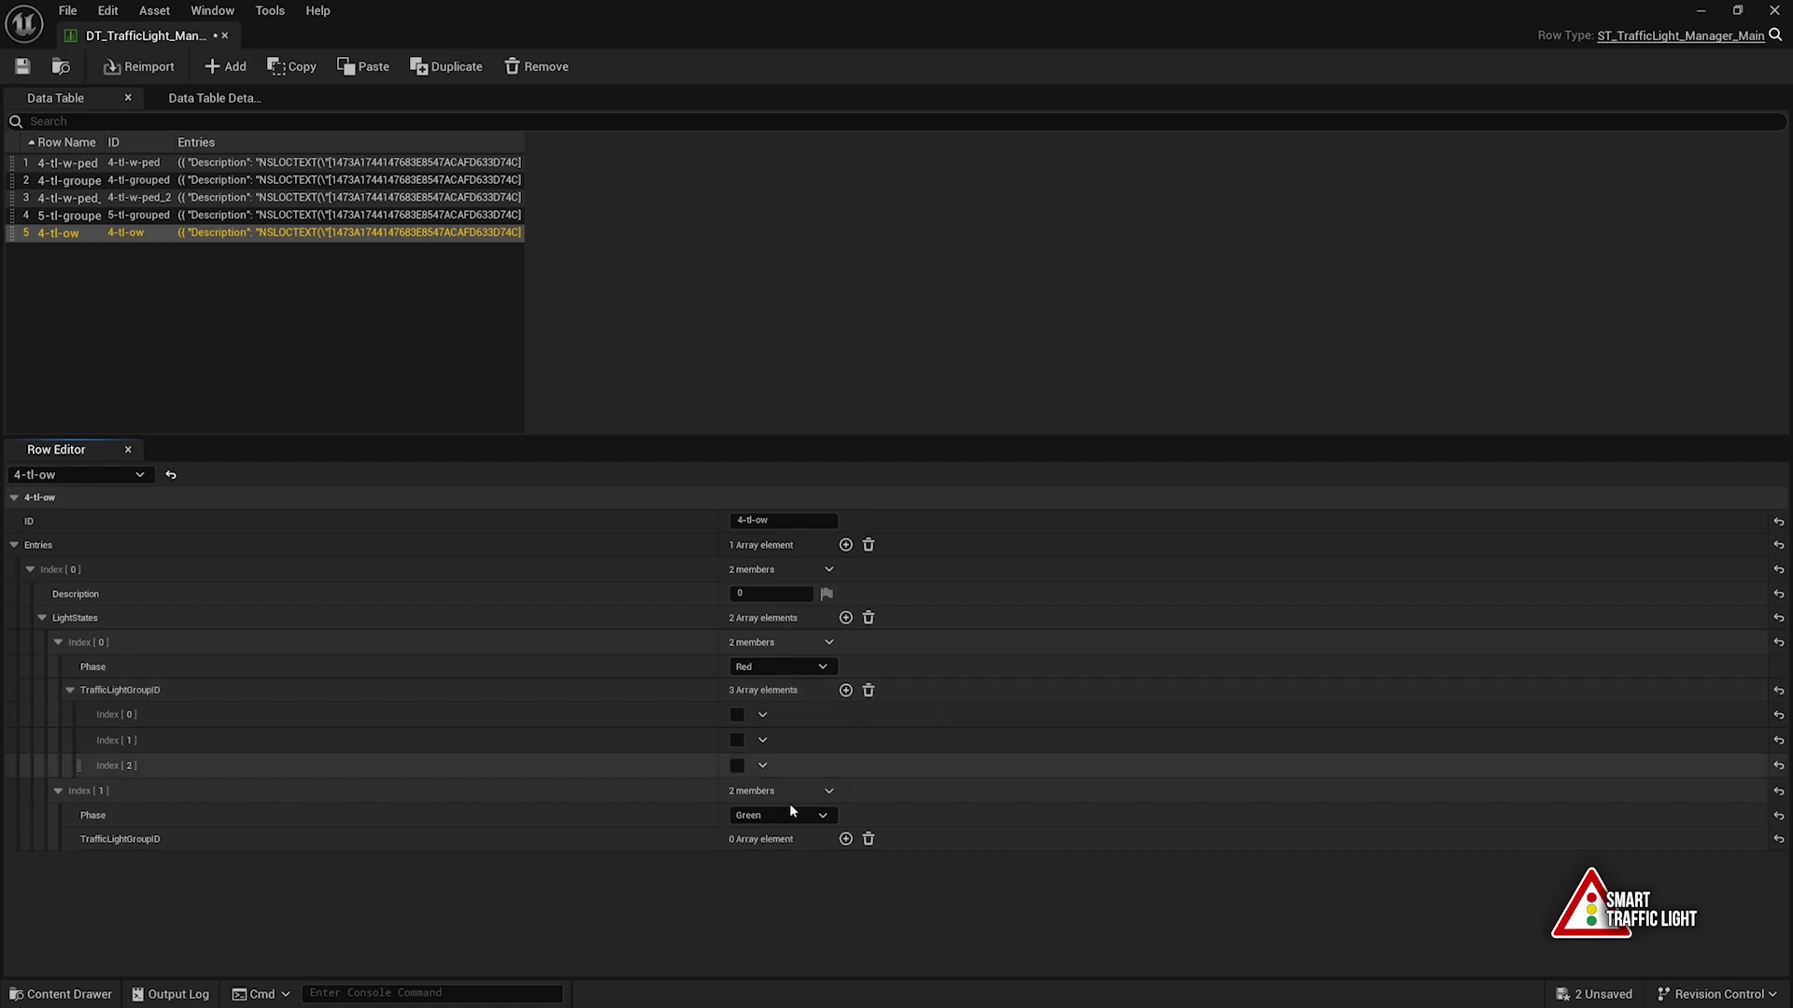
click(846, 839)
click(846, 839)
click(846, 839)
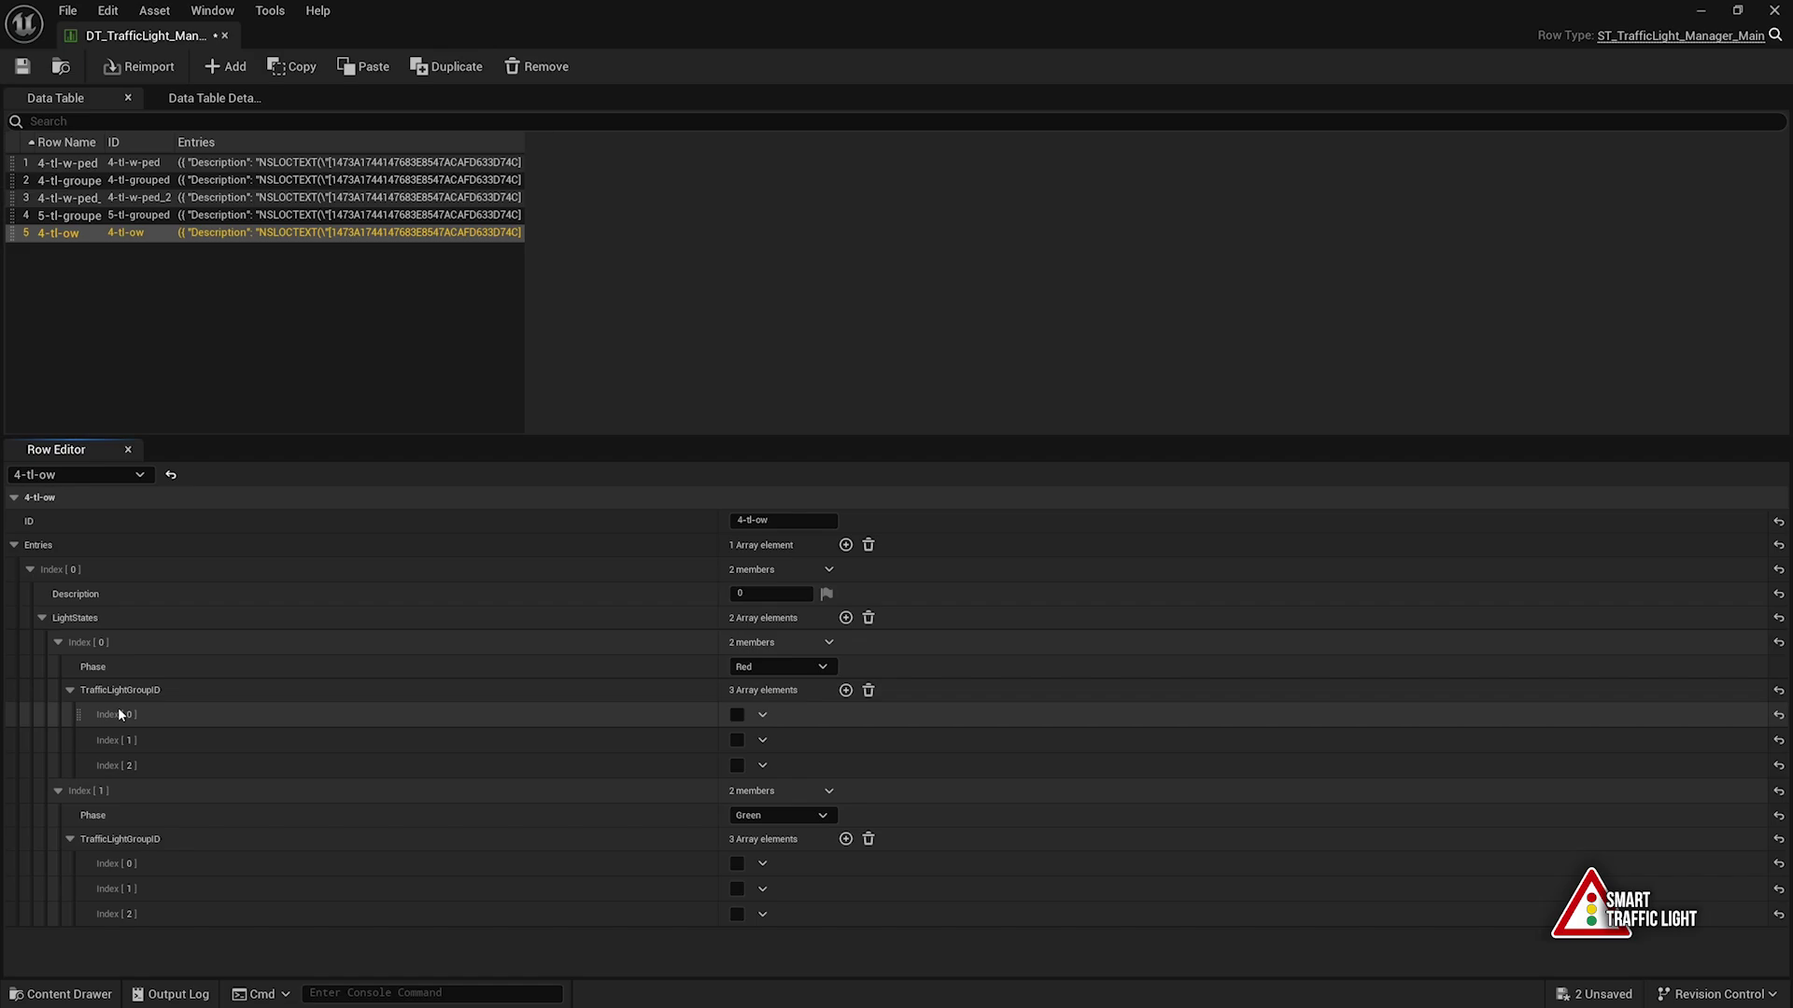
Enable group indexes 1 and 2 for Red and index 0 for Green, then check the light groups in the level
click(738, 739)
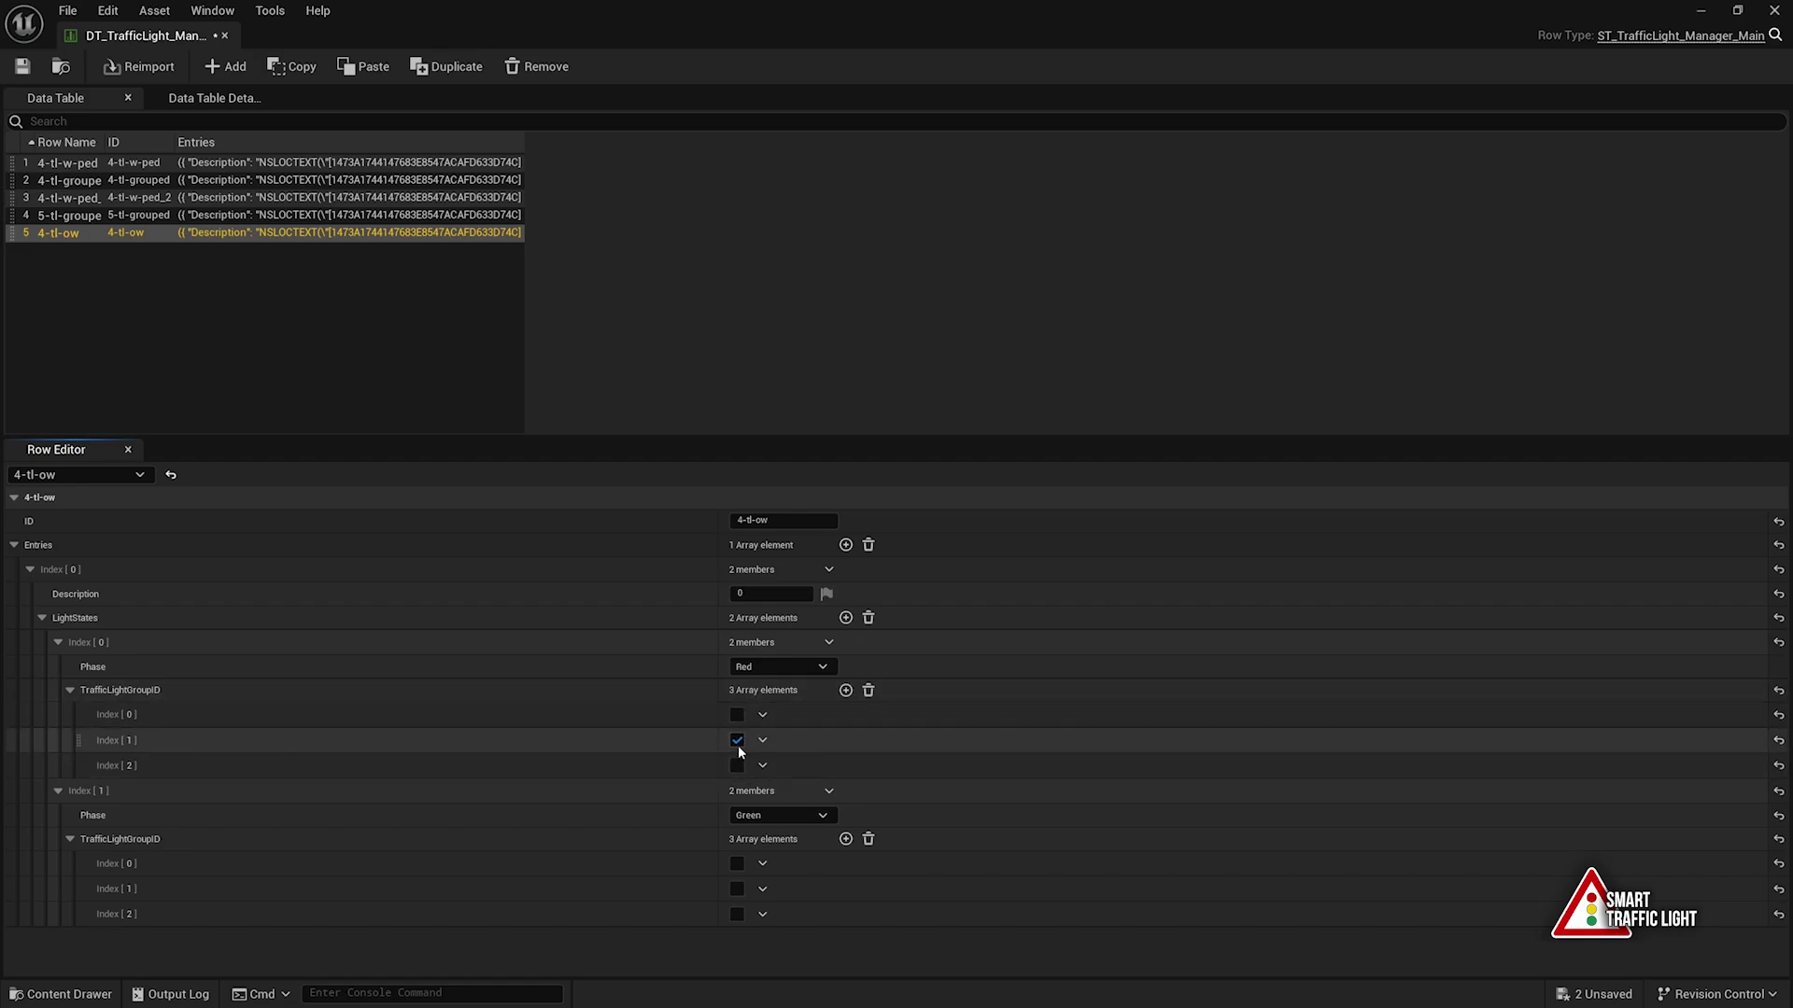
click(737, 765)
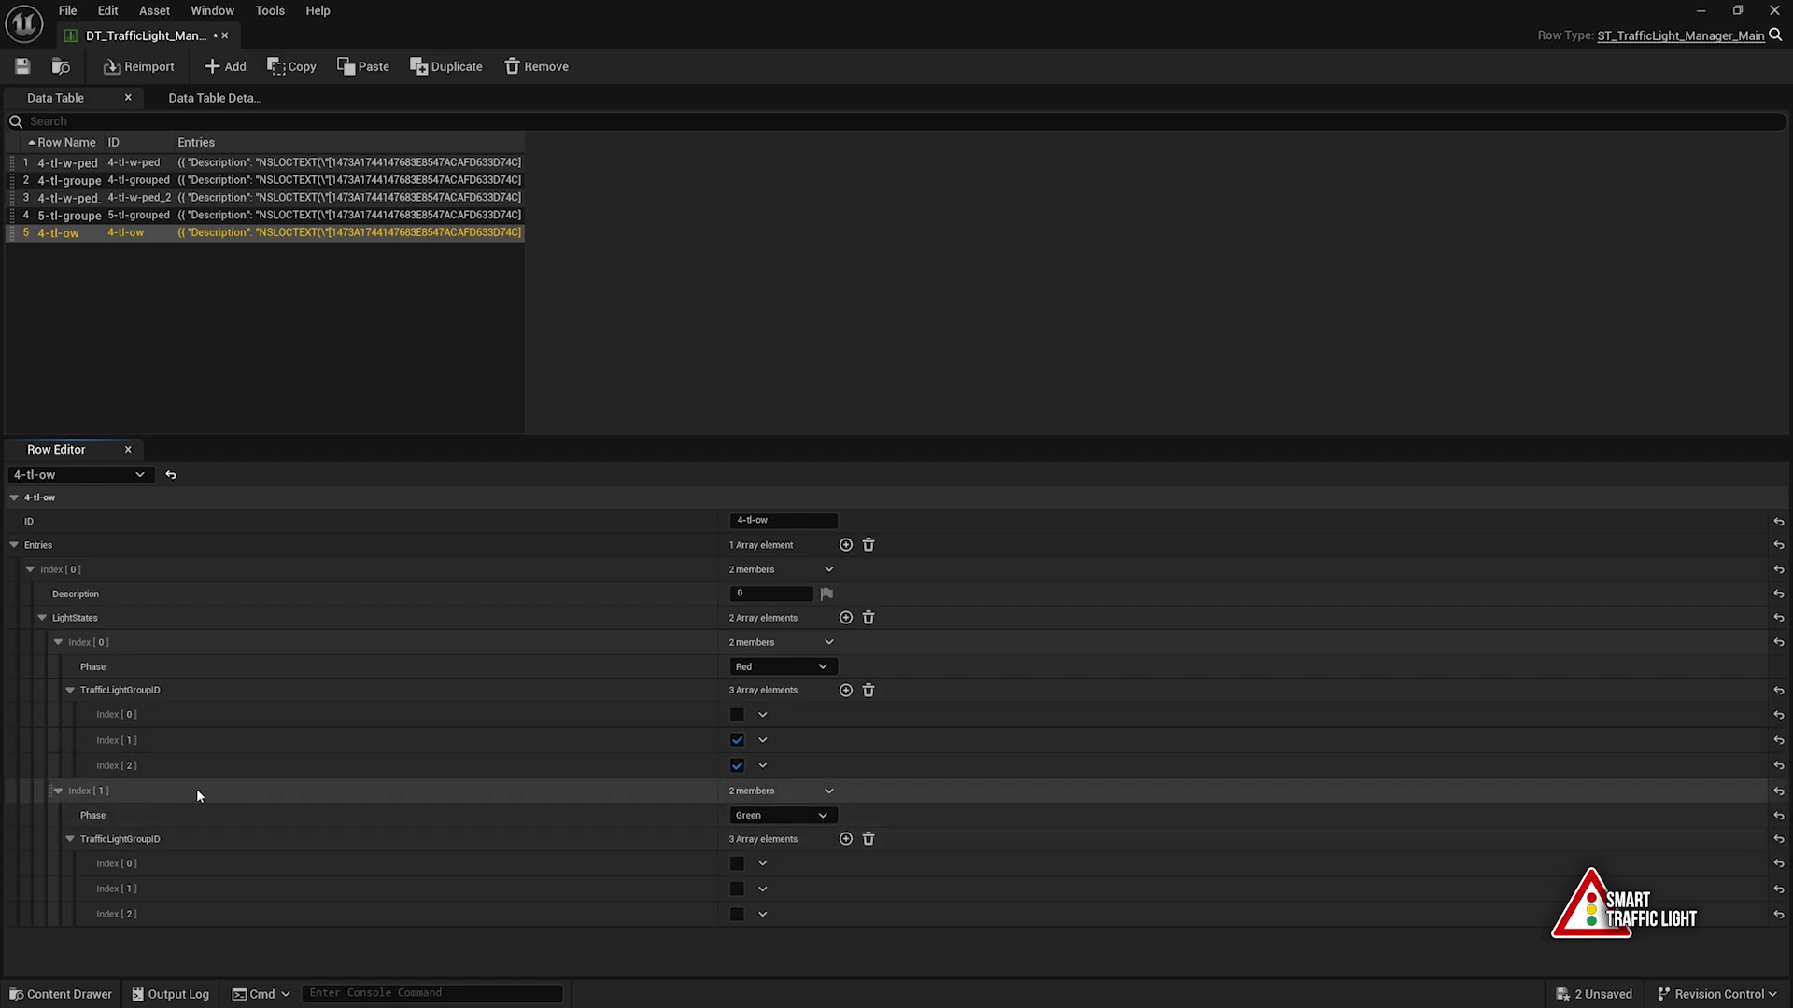
click(739, 862)
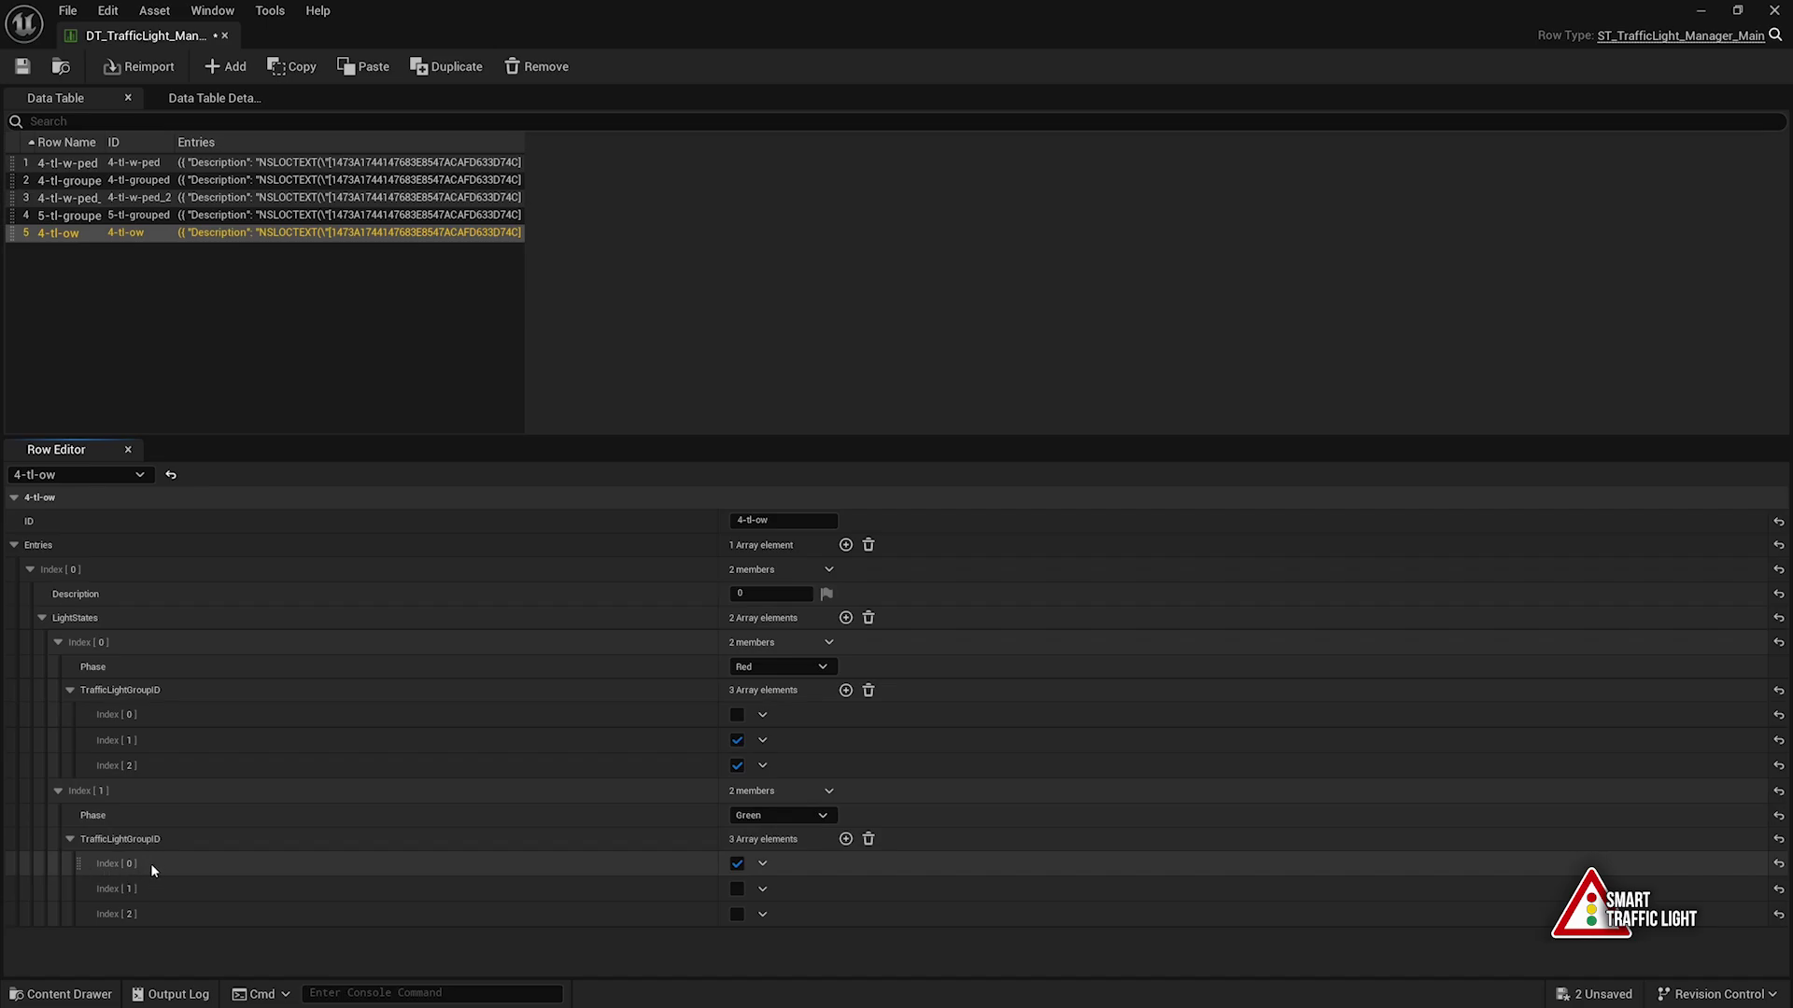
drag(833, 11, 820, 427)
right_drag(173, 480, 102, 471)
double_click(954, 417)
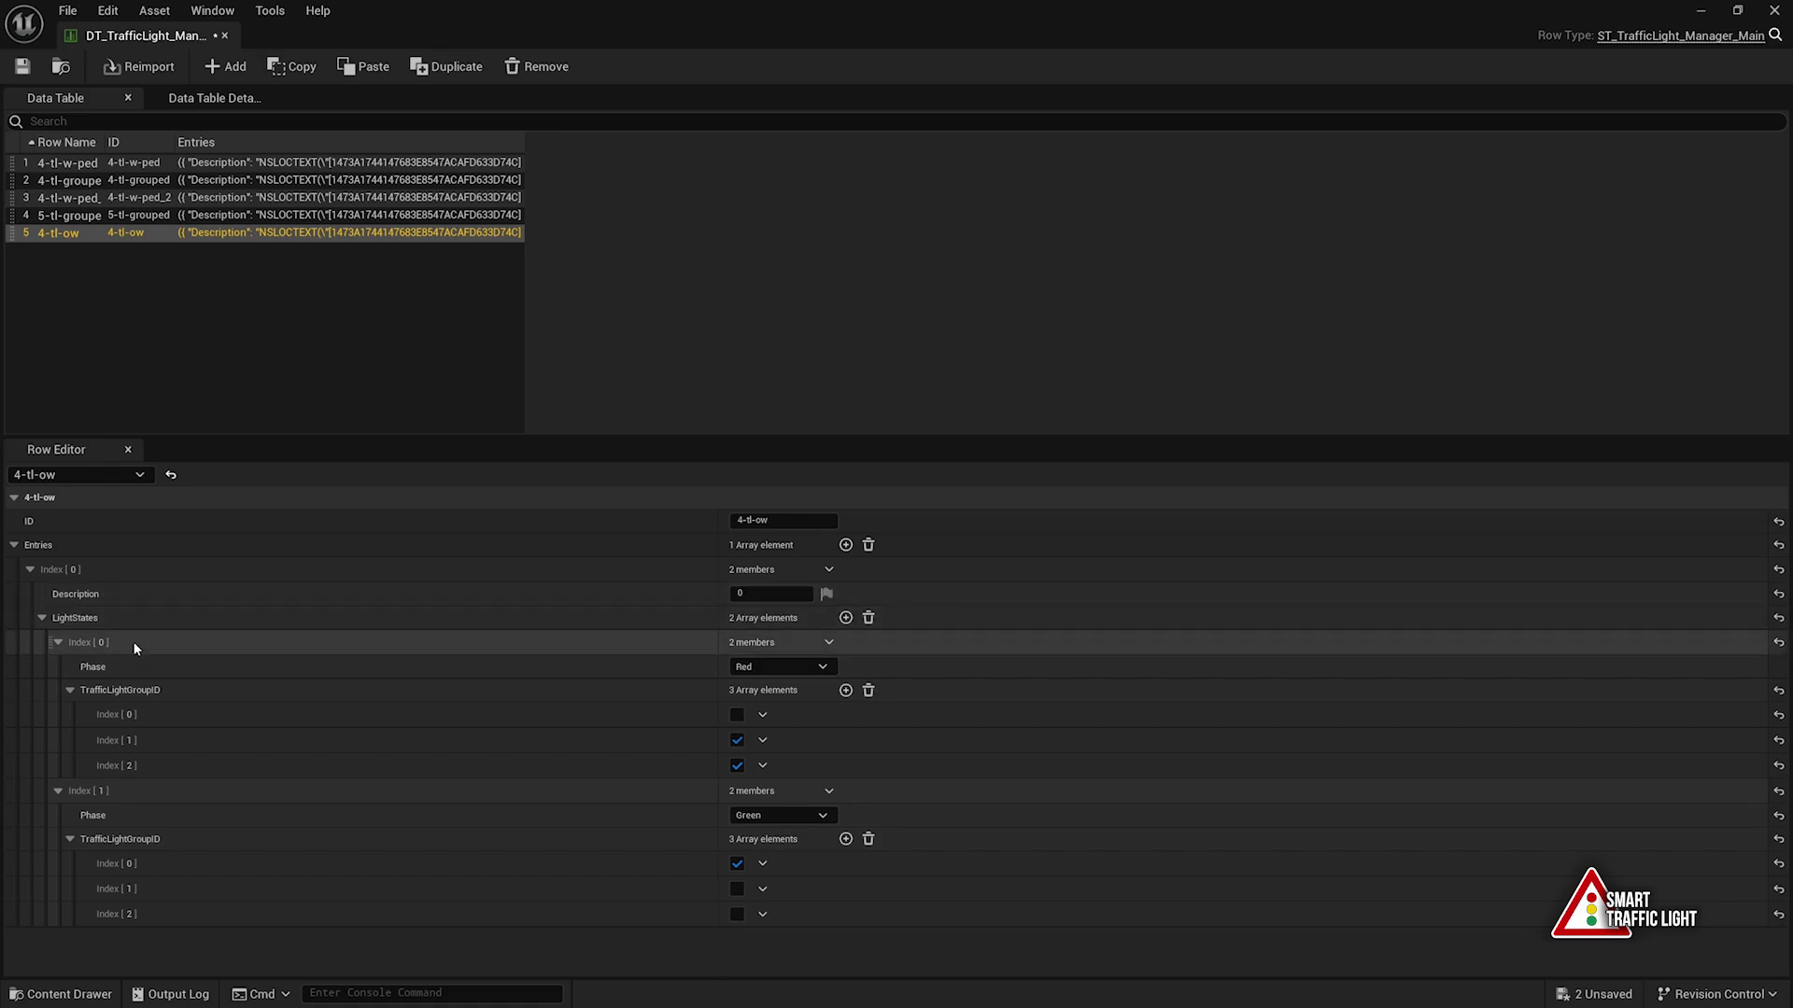
Copy the Index 0 entry into a new second Entries element and set the copy's Description to 1
click(77, 566)
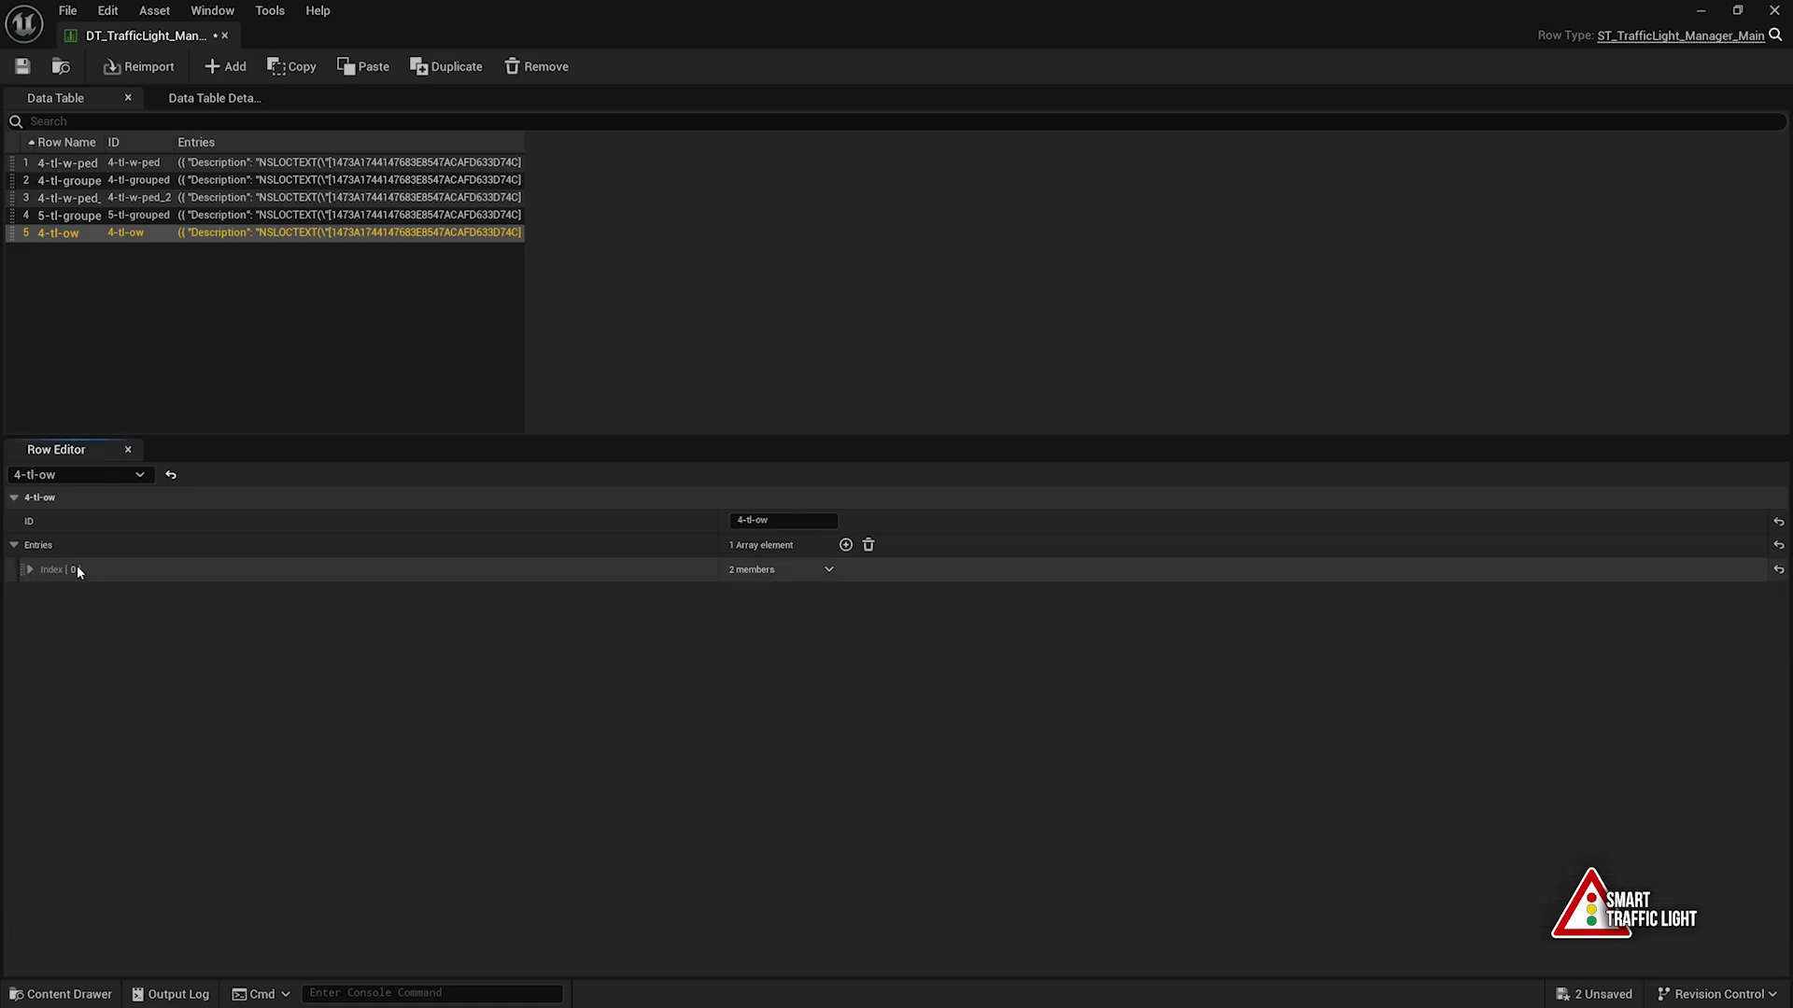
right_click(77, 570)
click(160, 659)
right_click(70, 564)
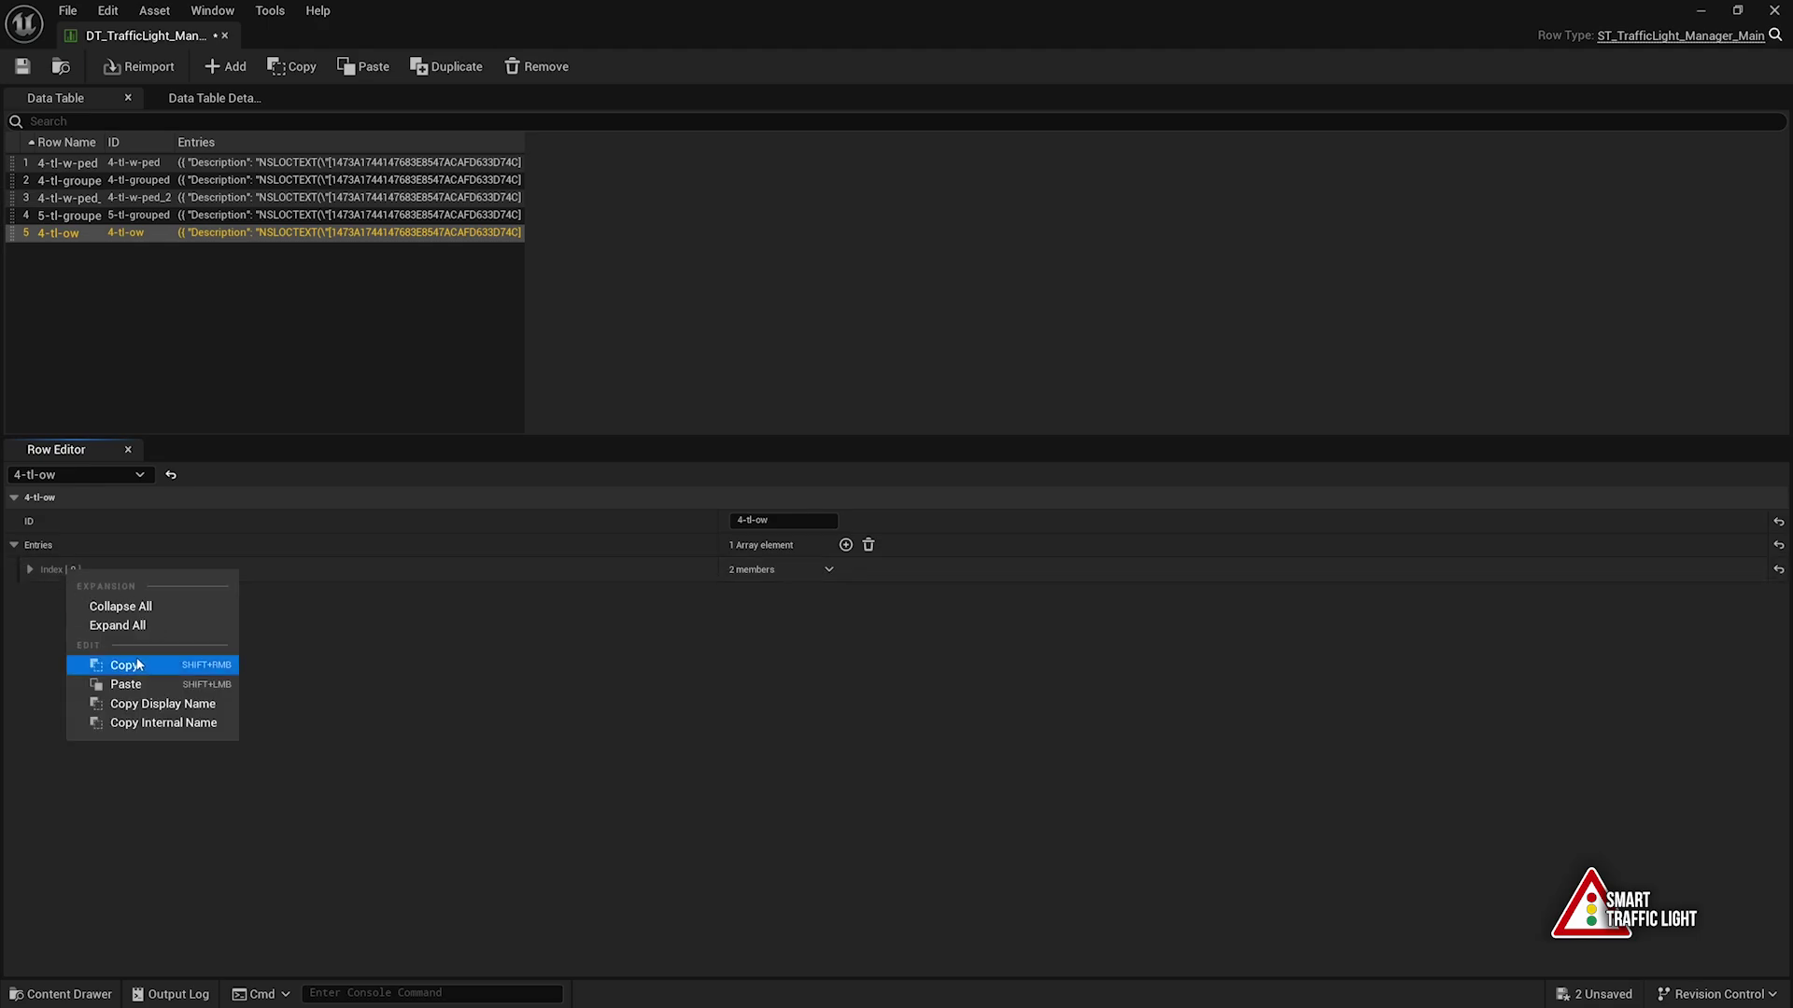
click(674, 598)
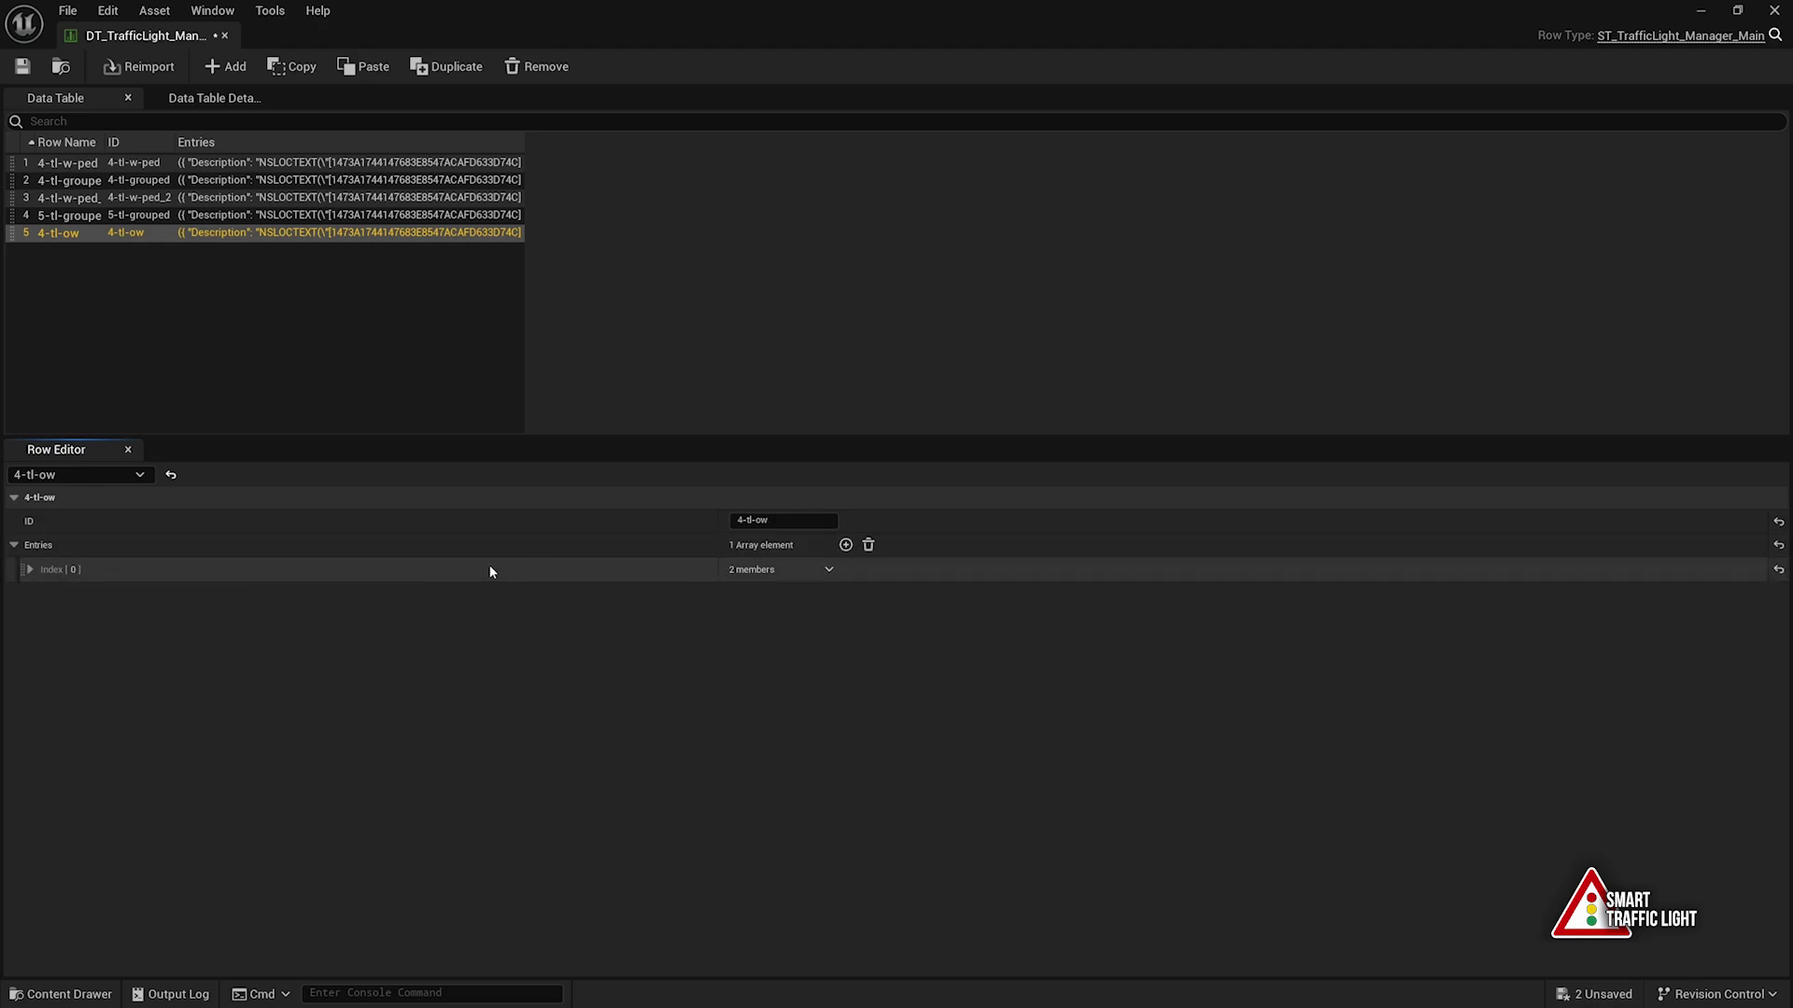
click(846, 545)
right_click(71, 594)
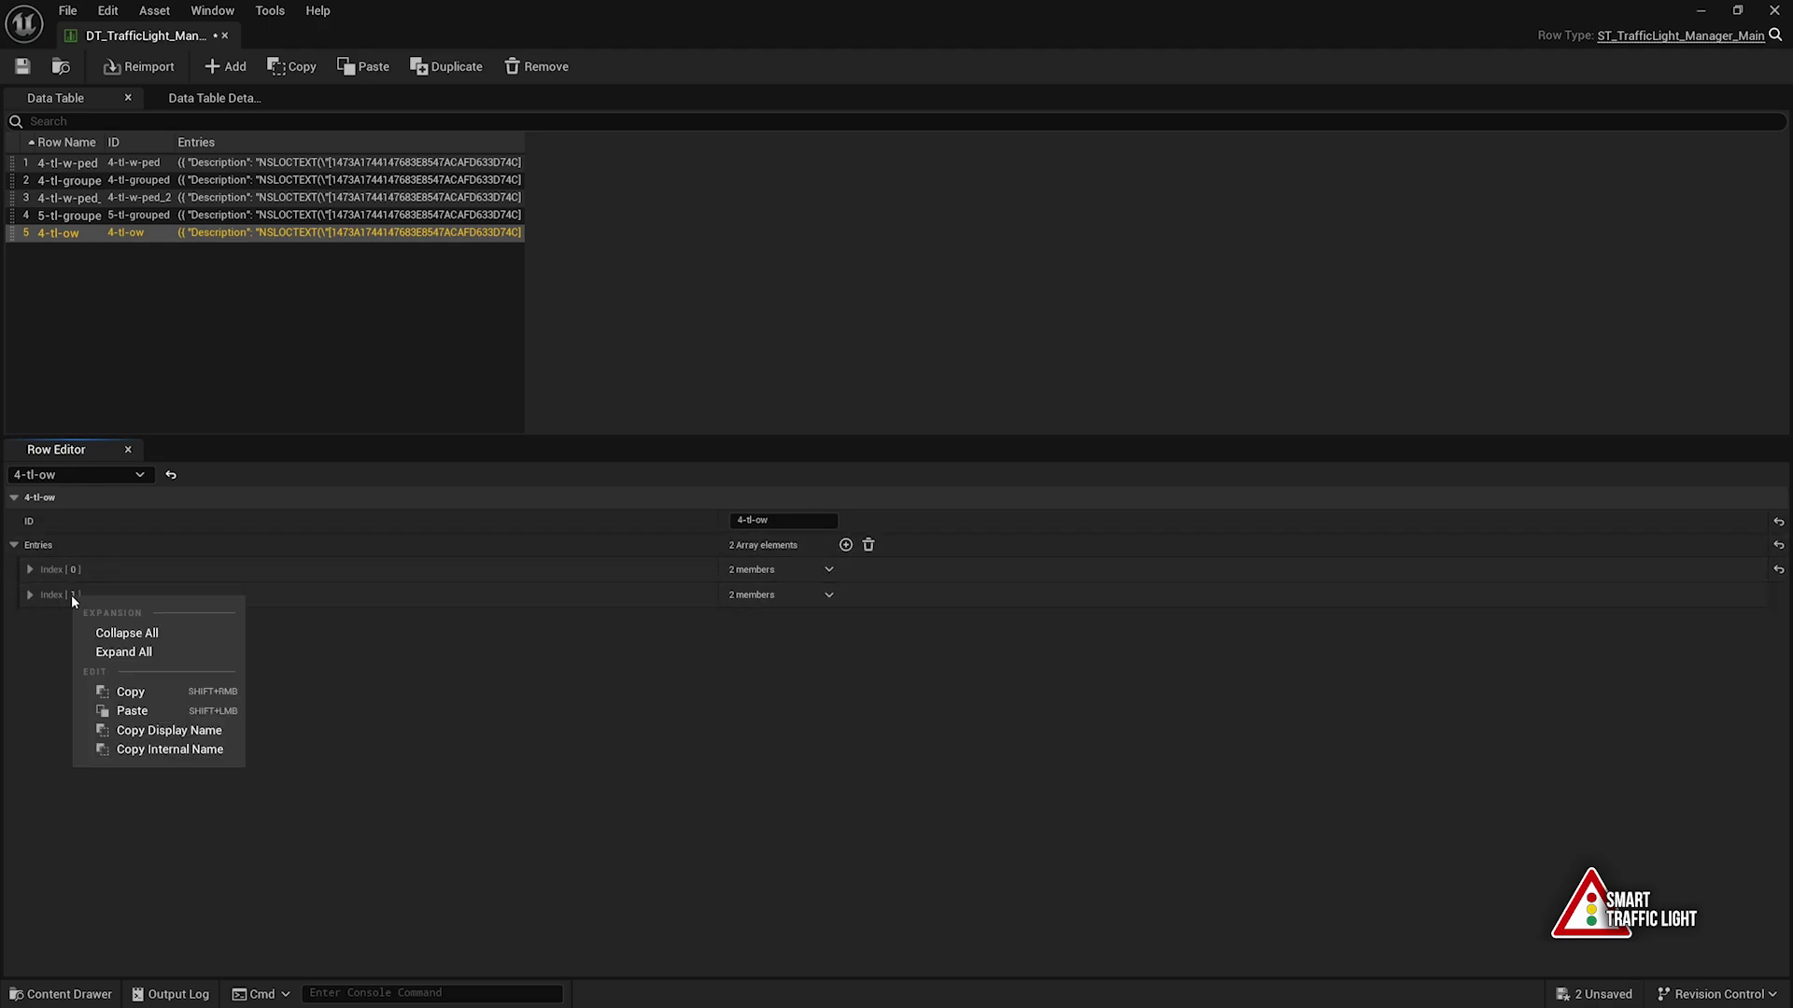
click(121, 709)
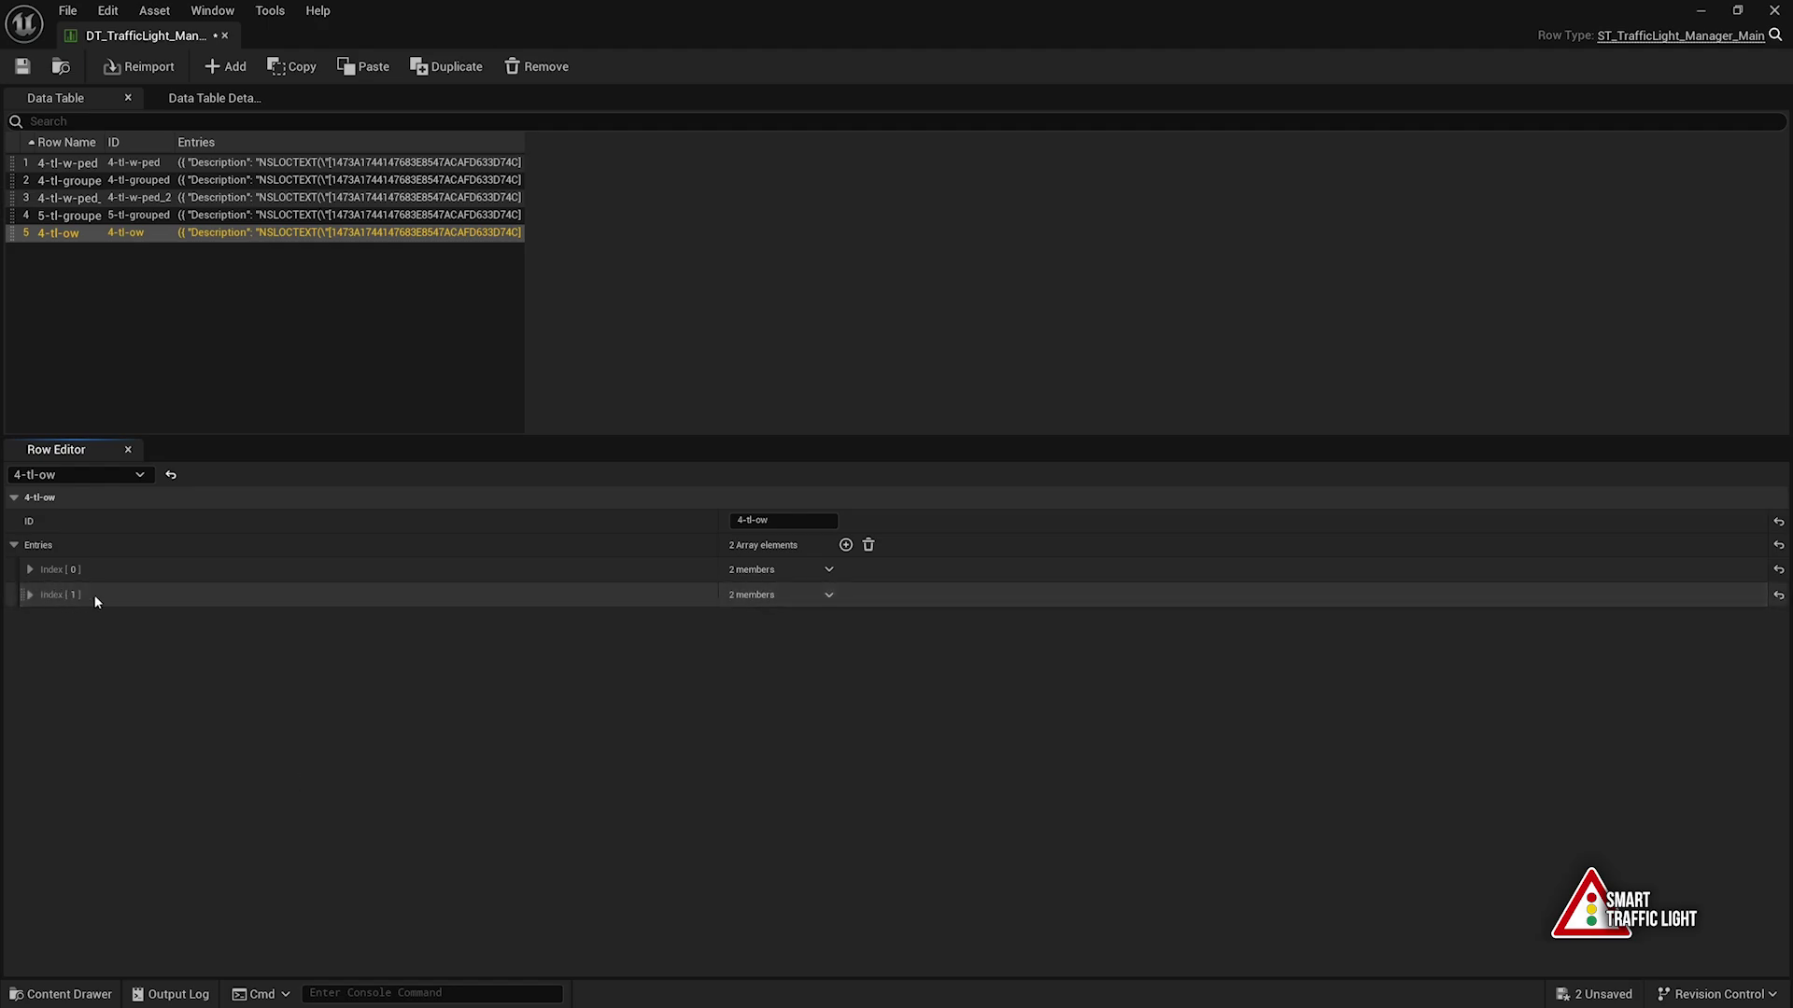
click(105, 594)
text(1)
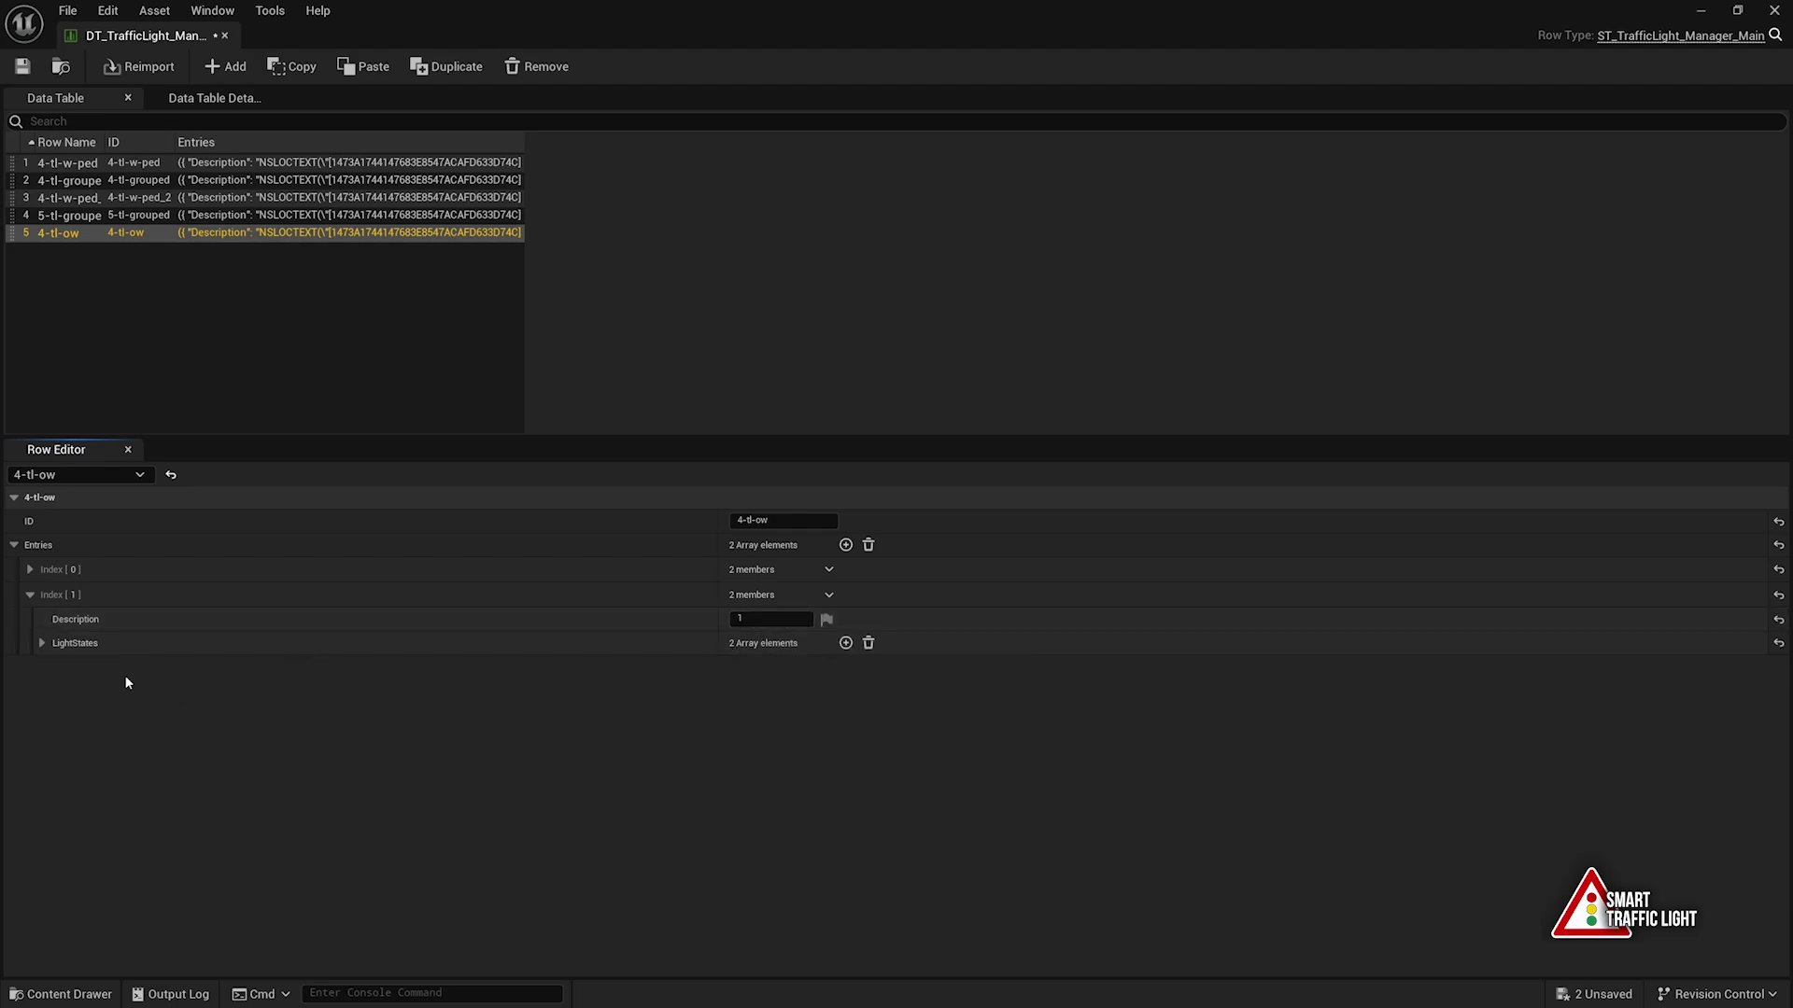
In the Index 1 entry, enable only groups 0 and 2 for the Red state and only group 1 for Green
click(97, 643)
click(84, 667)
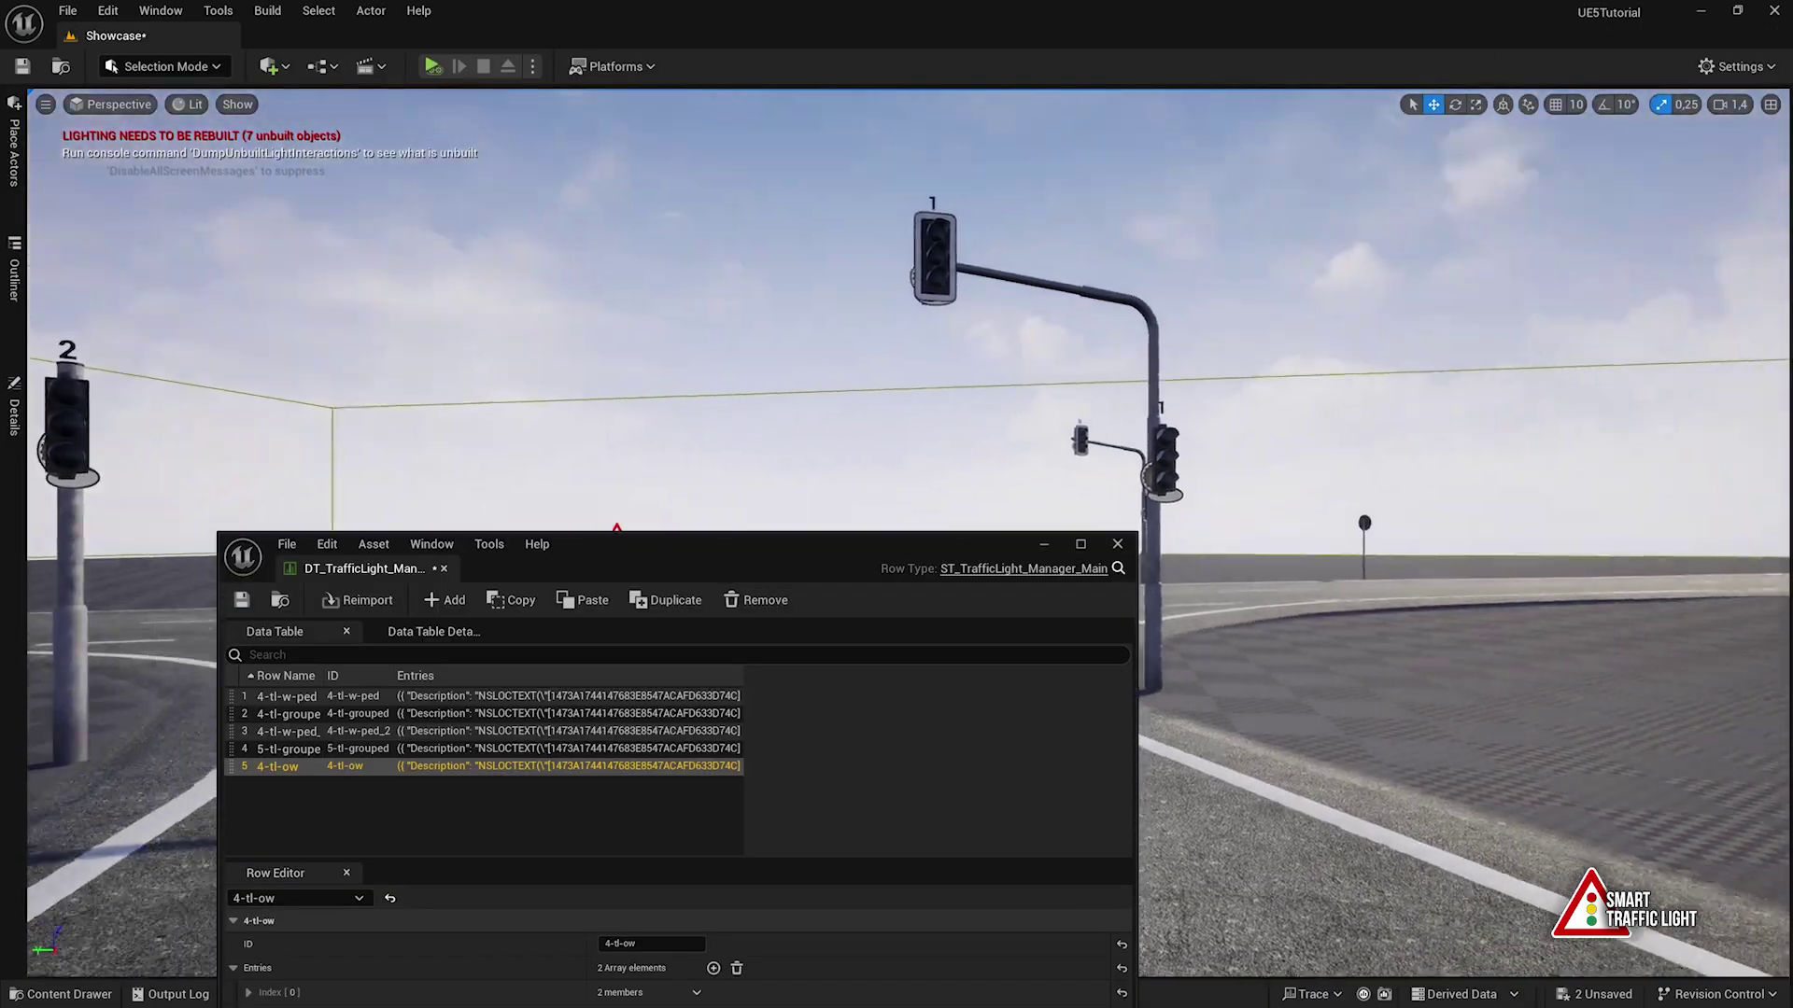
right_drag(1013, 331, 1094, 350)
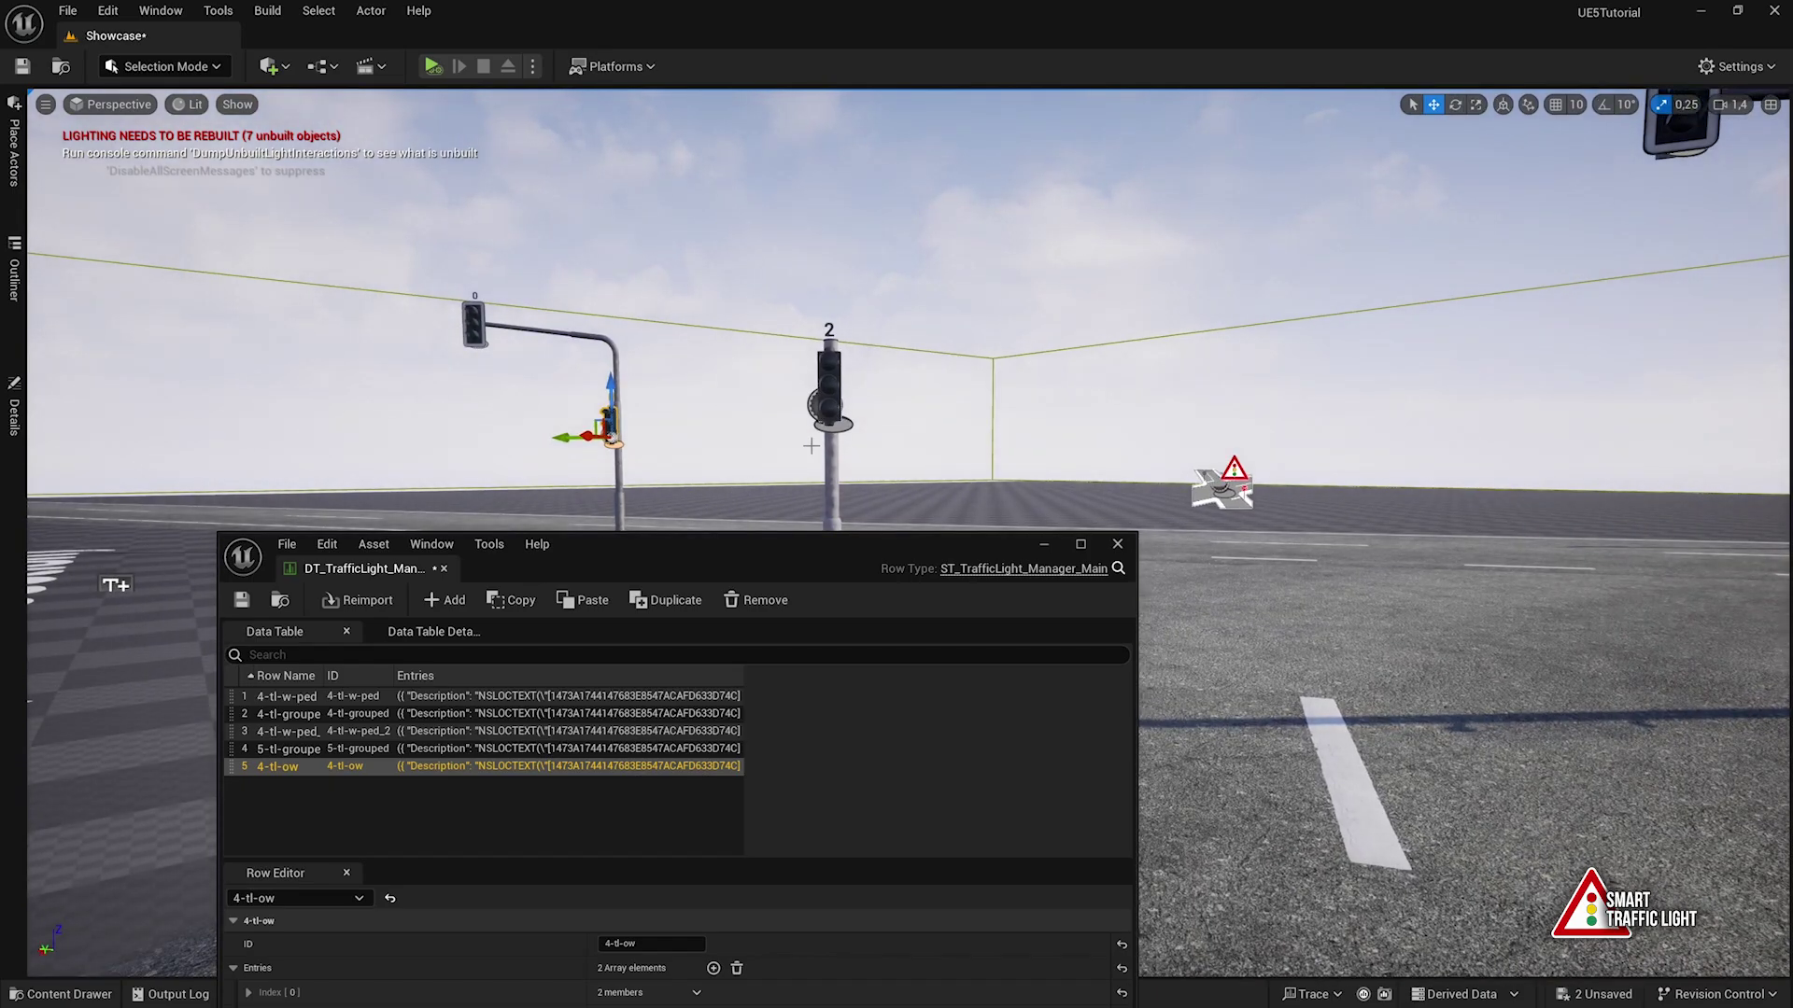
double_click(717, 547)
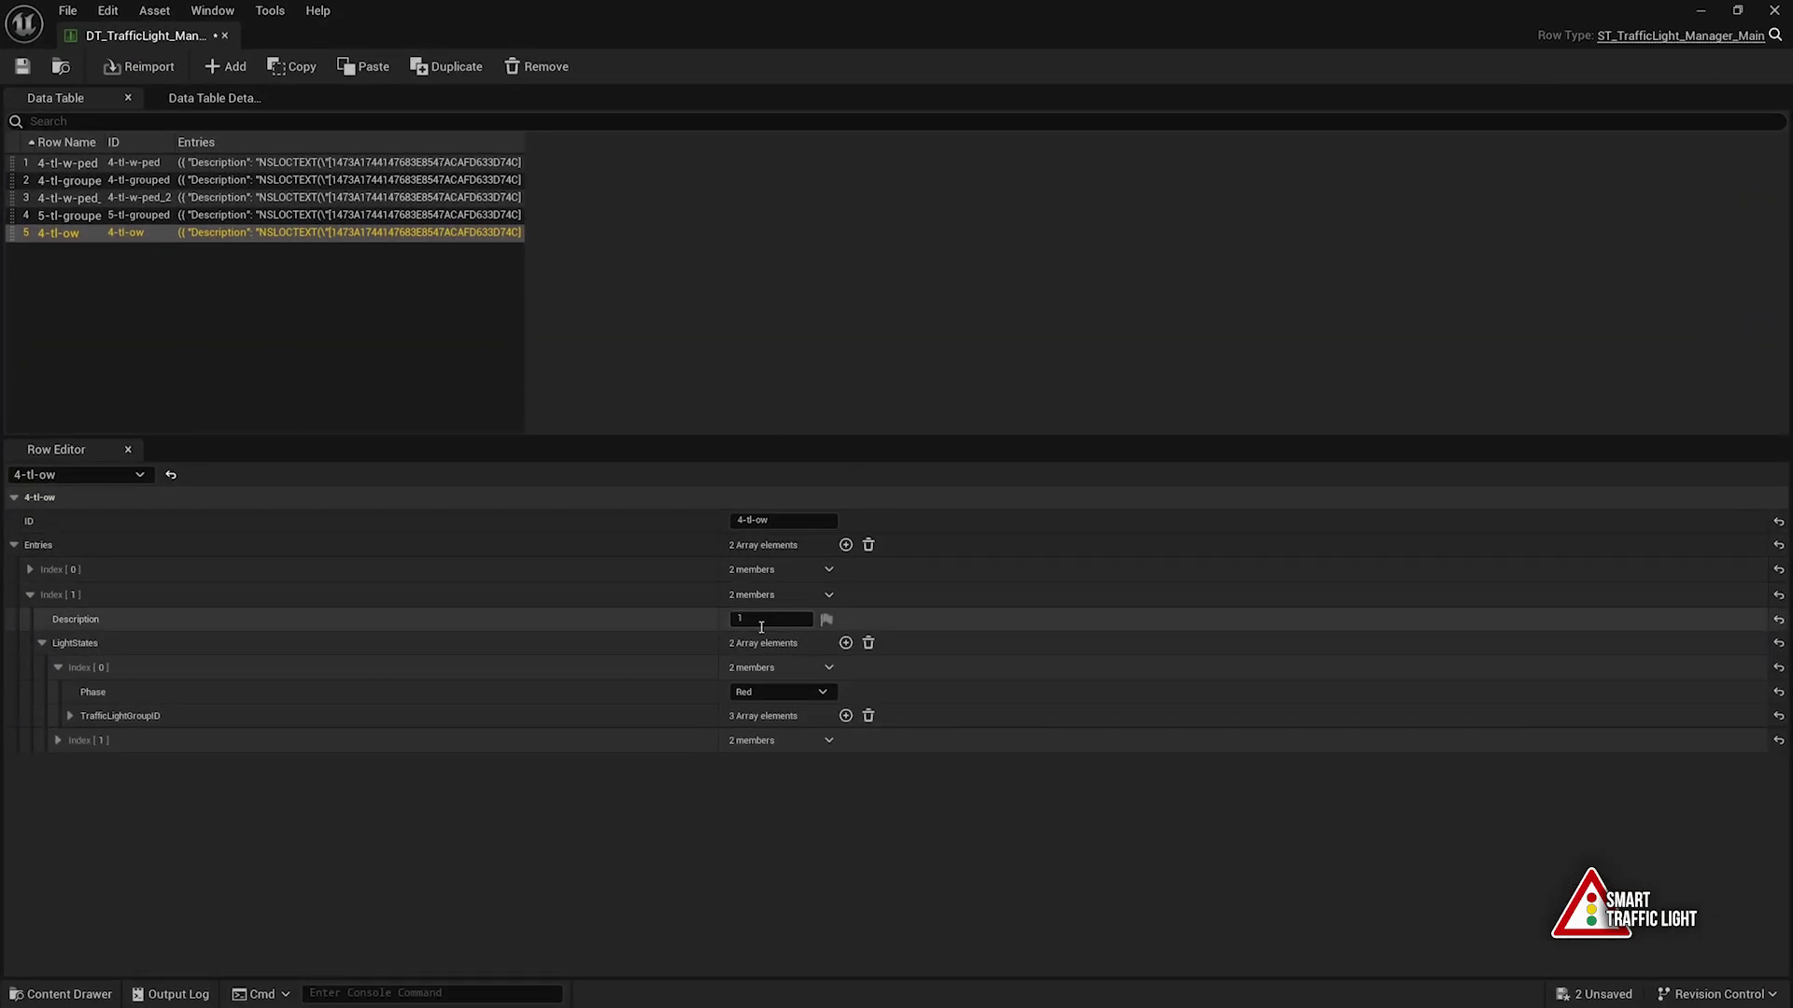
click(171, 715)
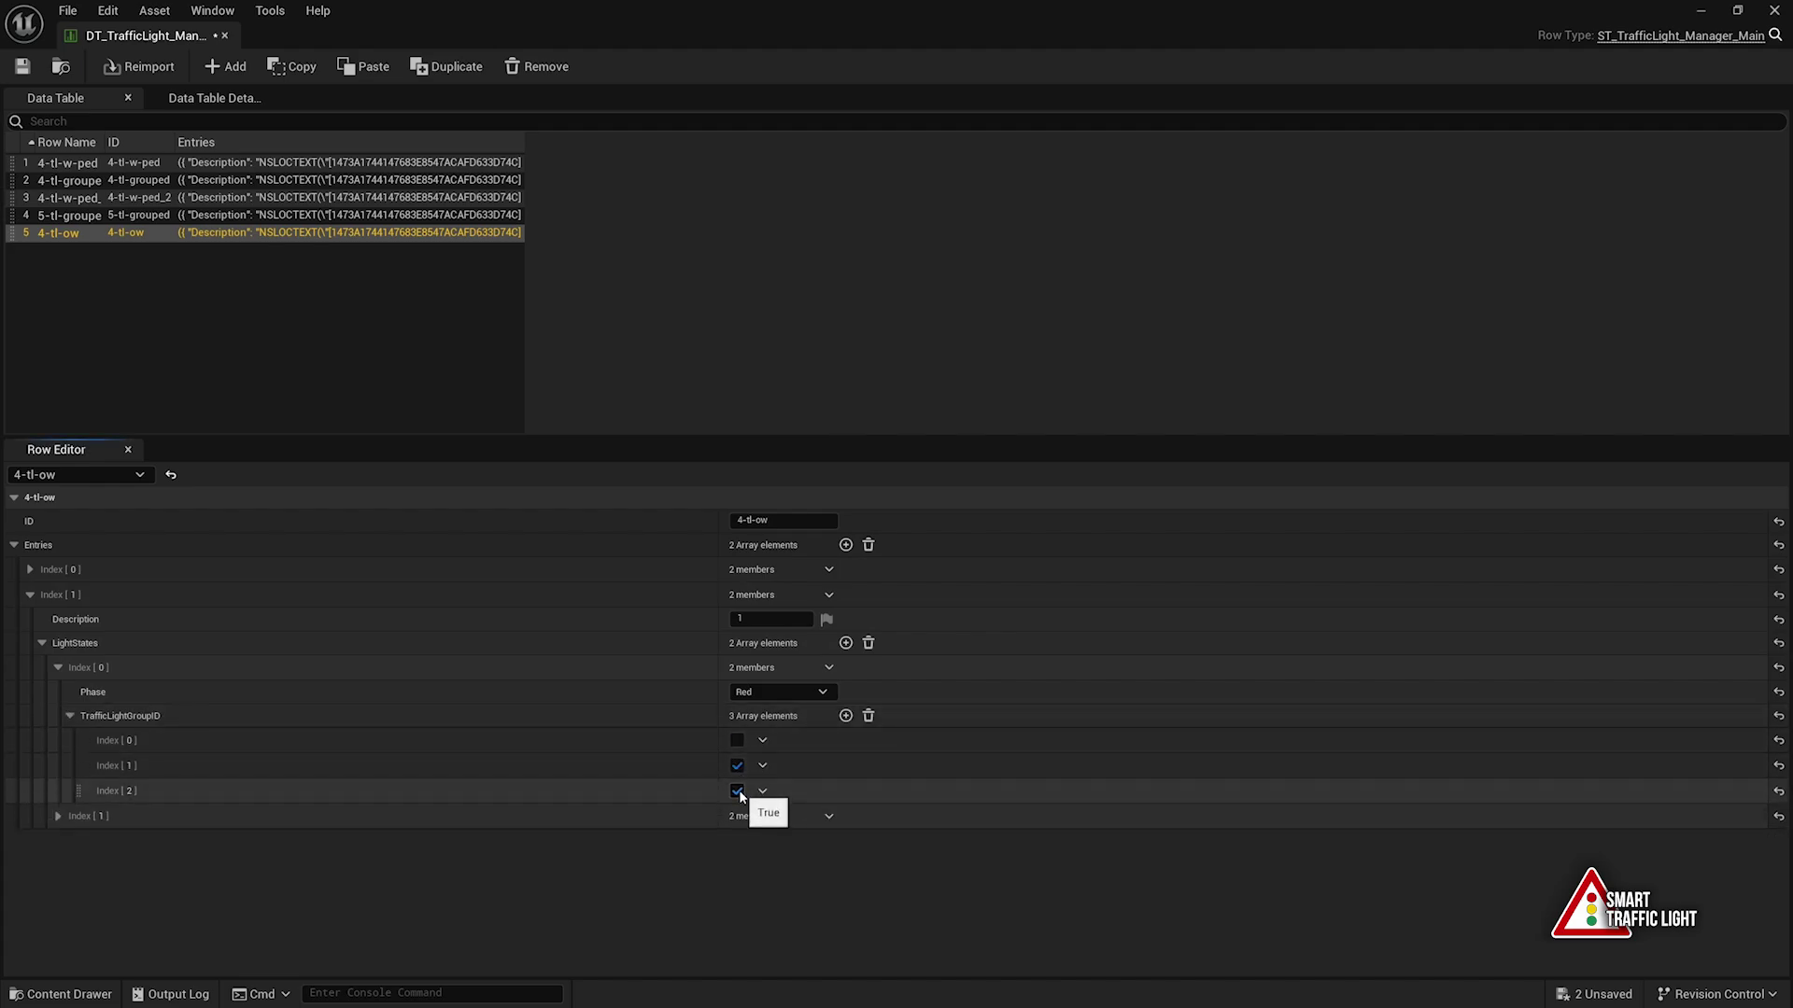
click(737, 765)
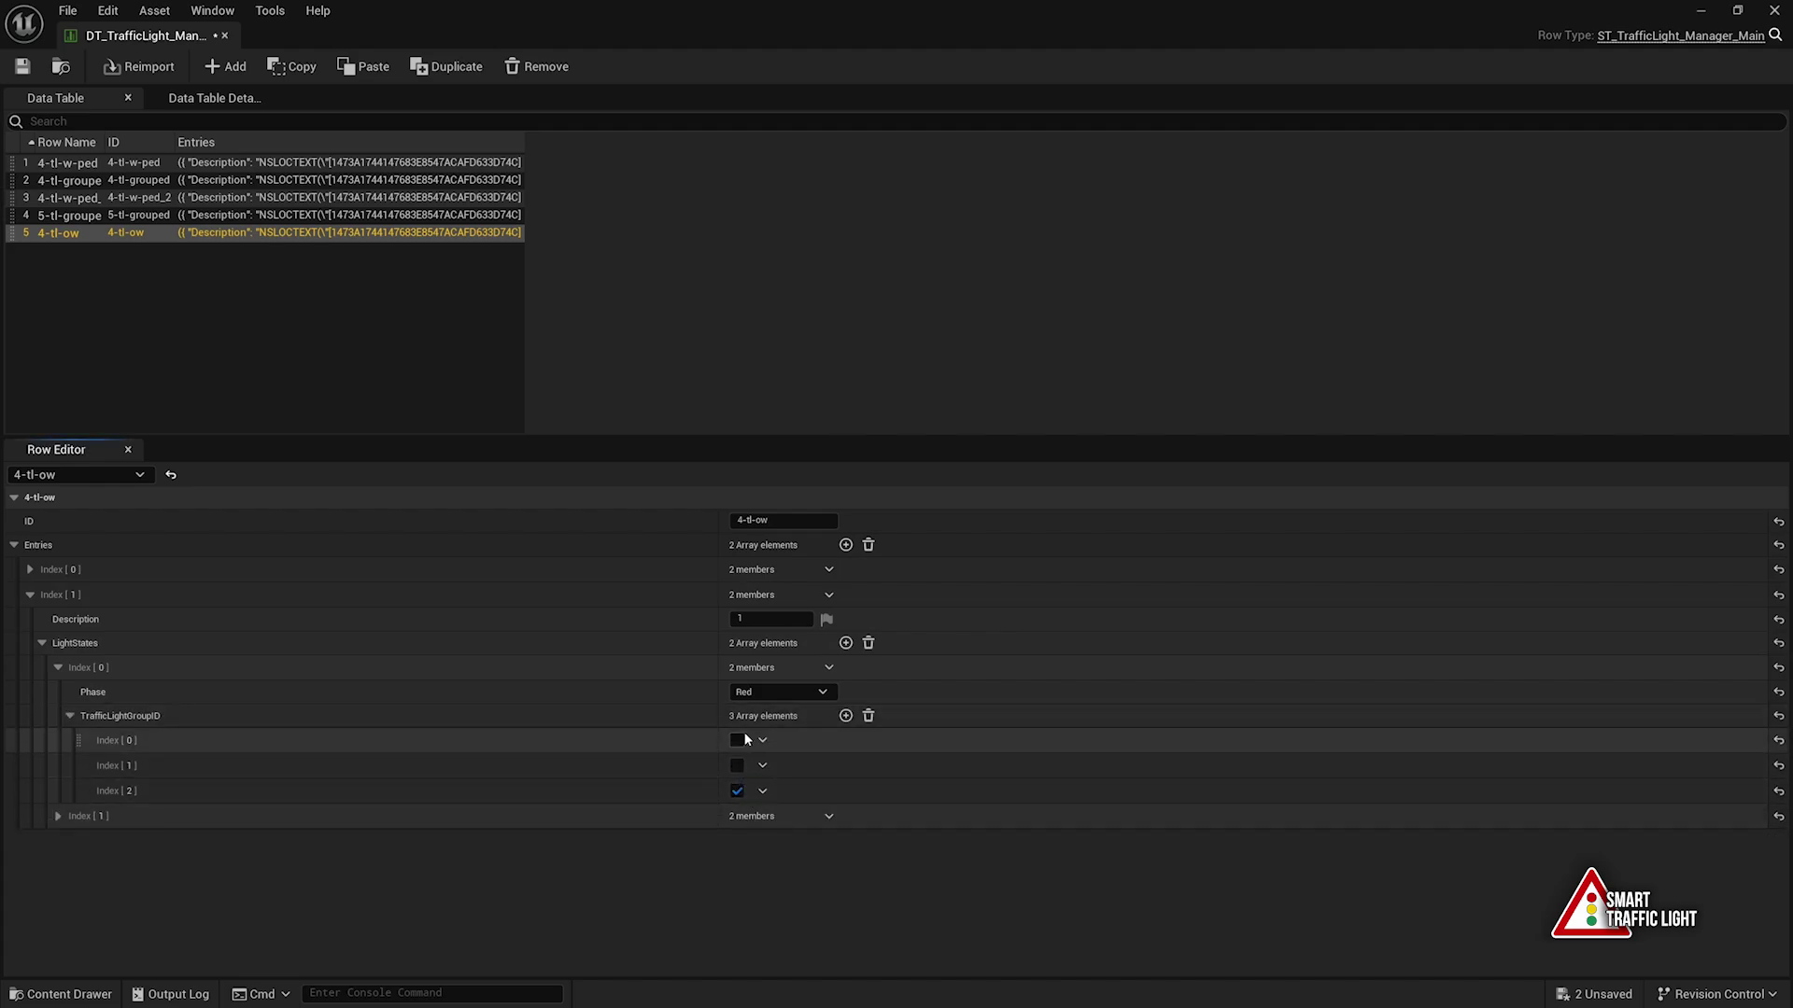
click(737, 740)
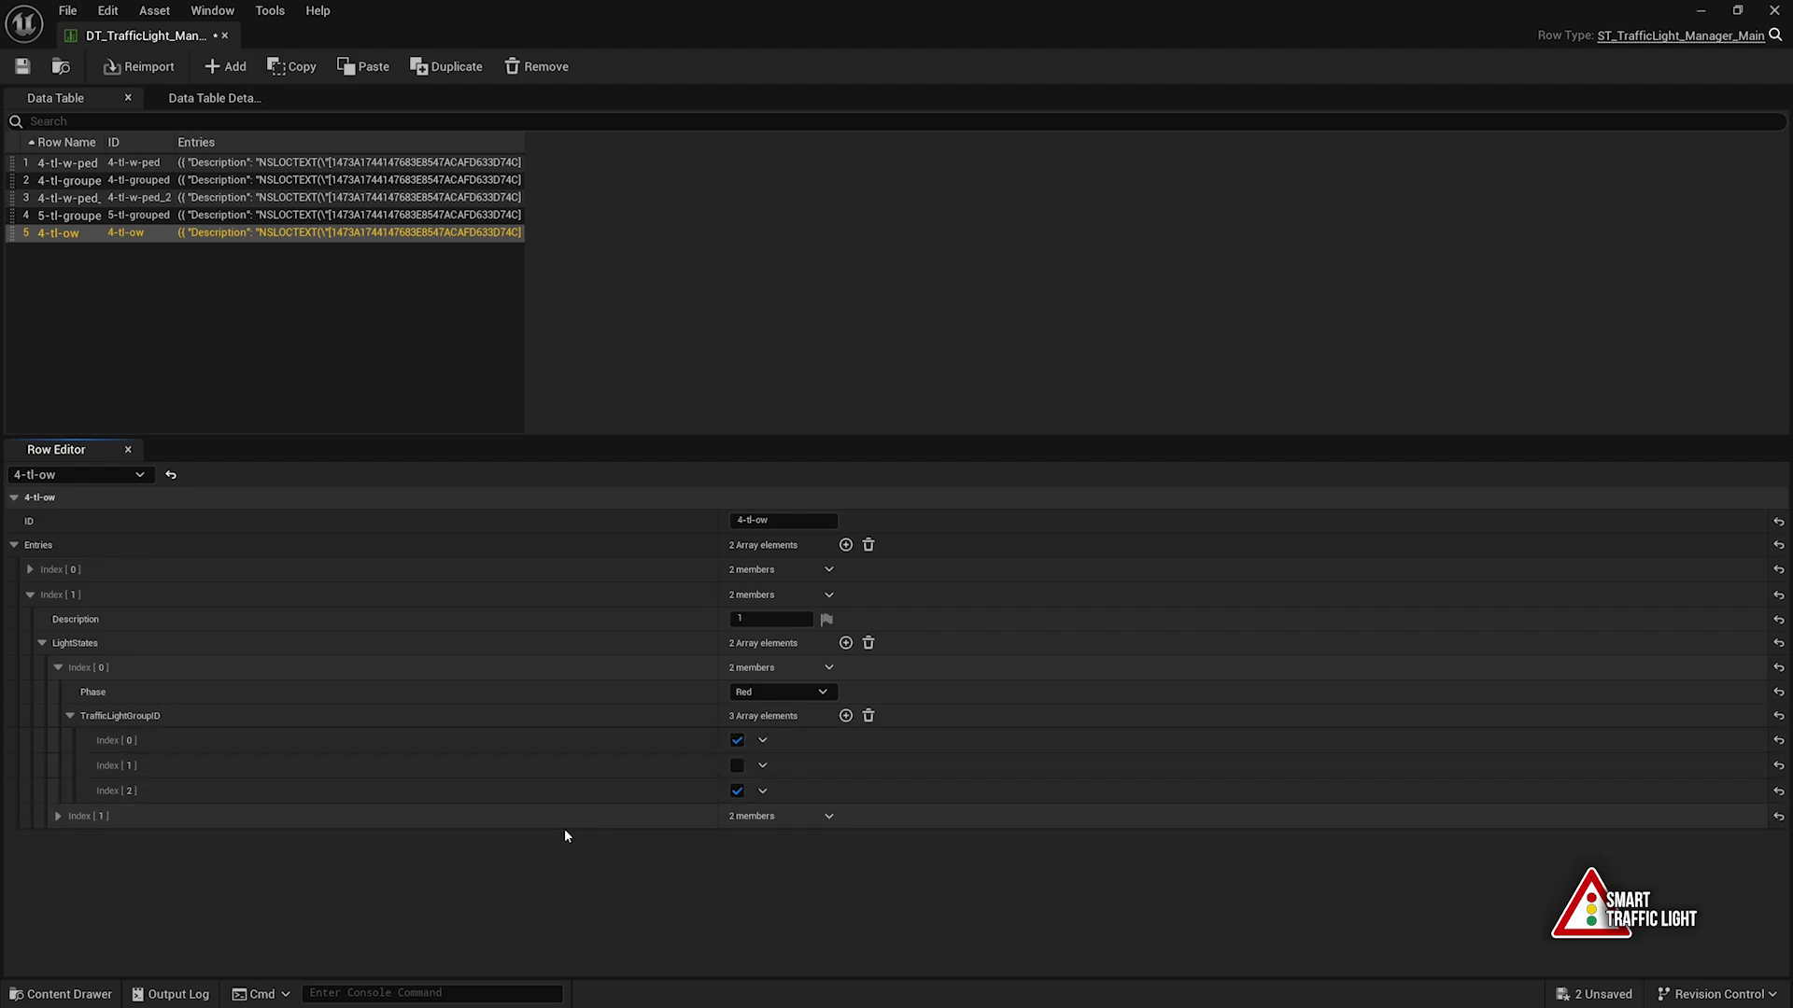
click(100, 817)
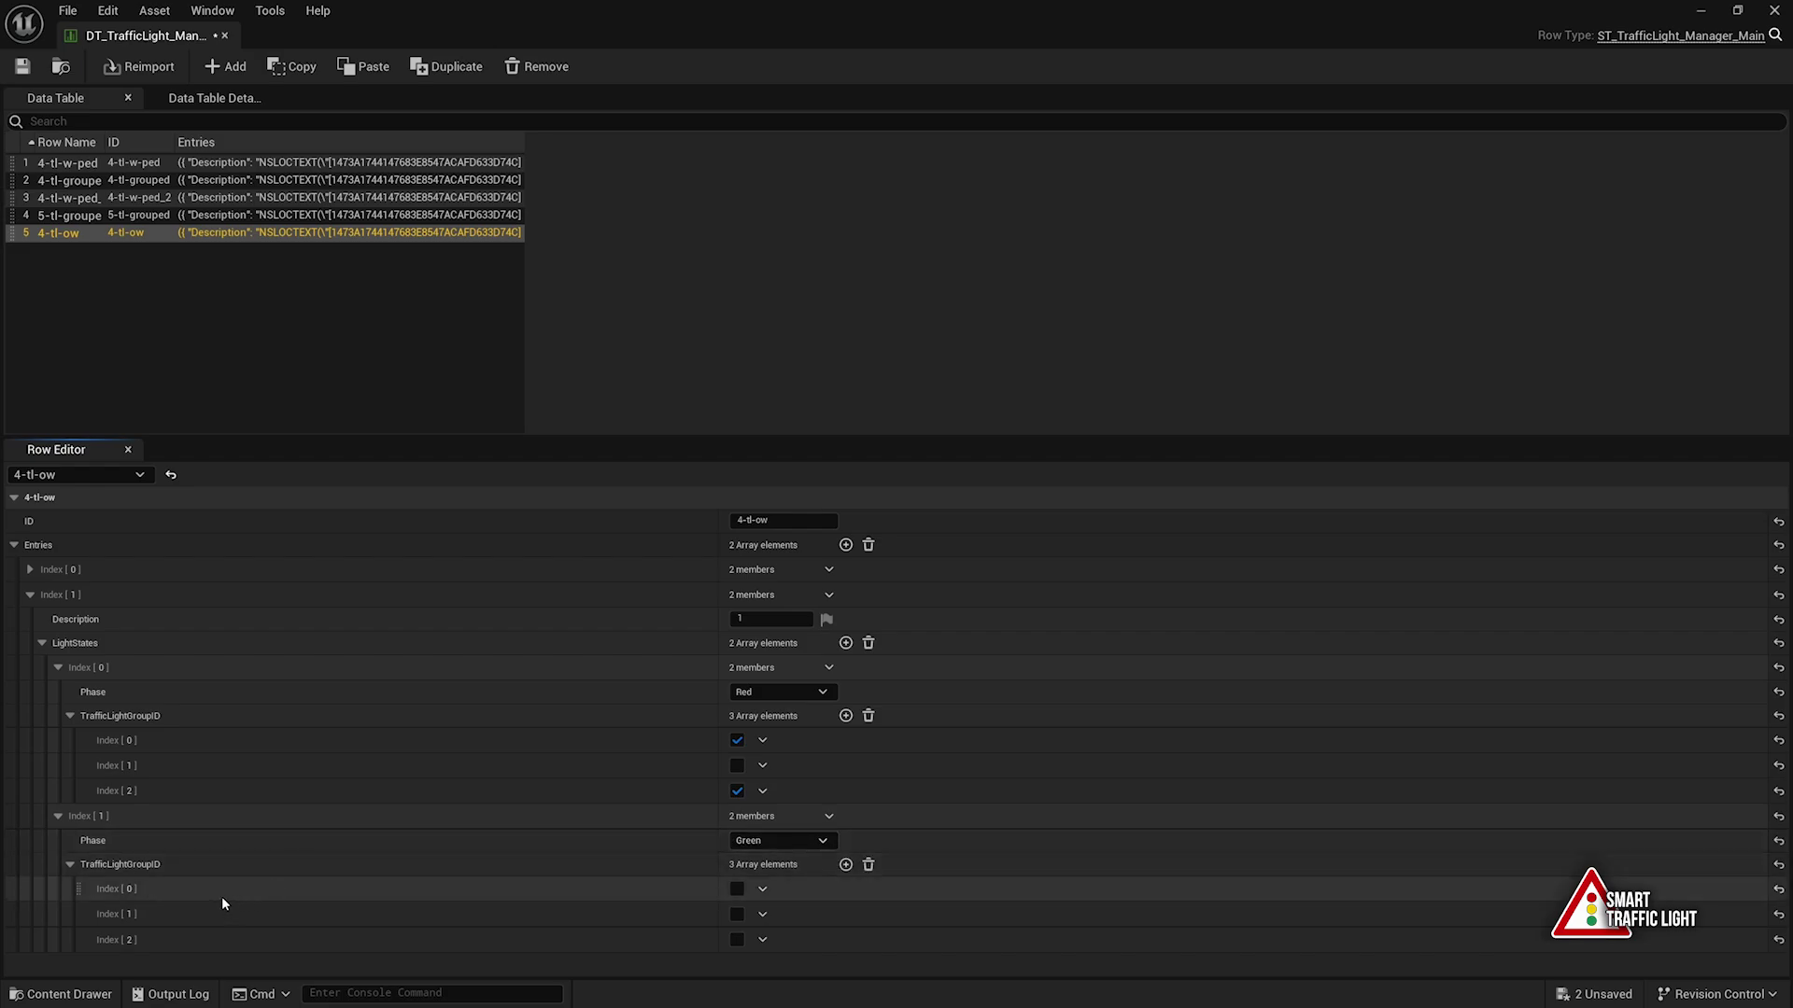
click(737, 914)
Copy the Index 1 entry into a new third Entries element and set the copy's Description to 2
click(149, 600)
right_click(56, 600)
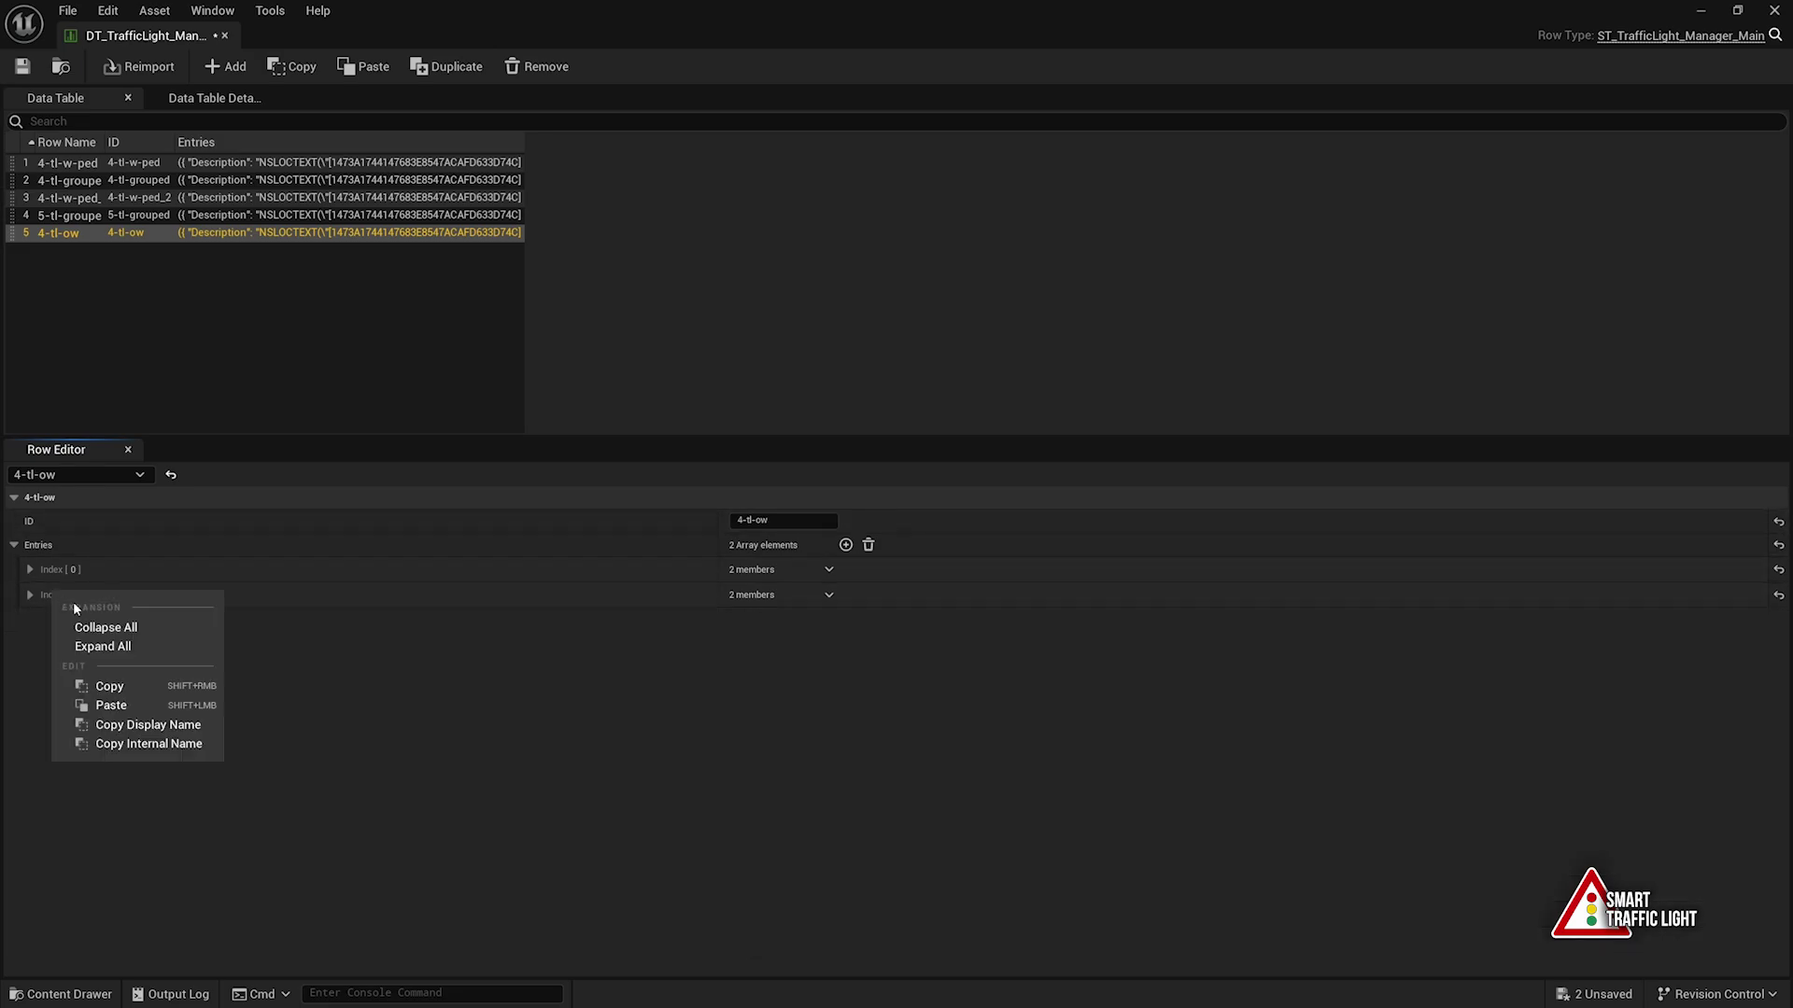
click(102, 684)
click(845, 546)
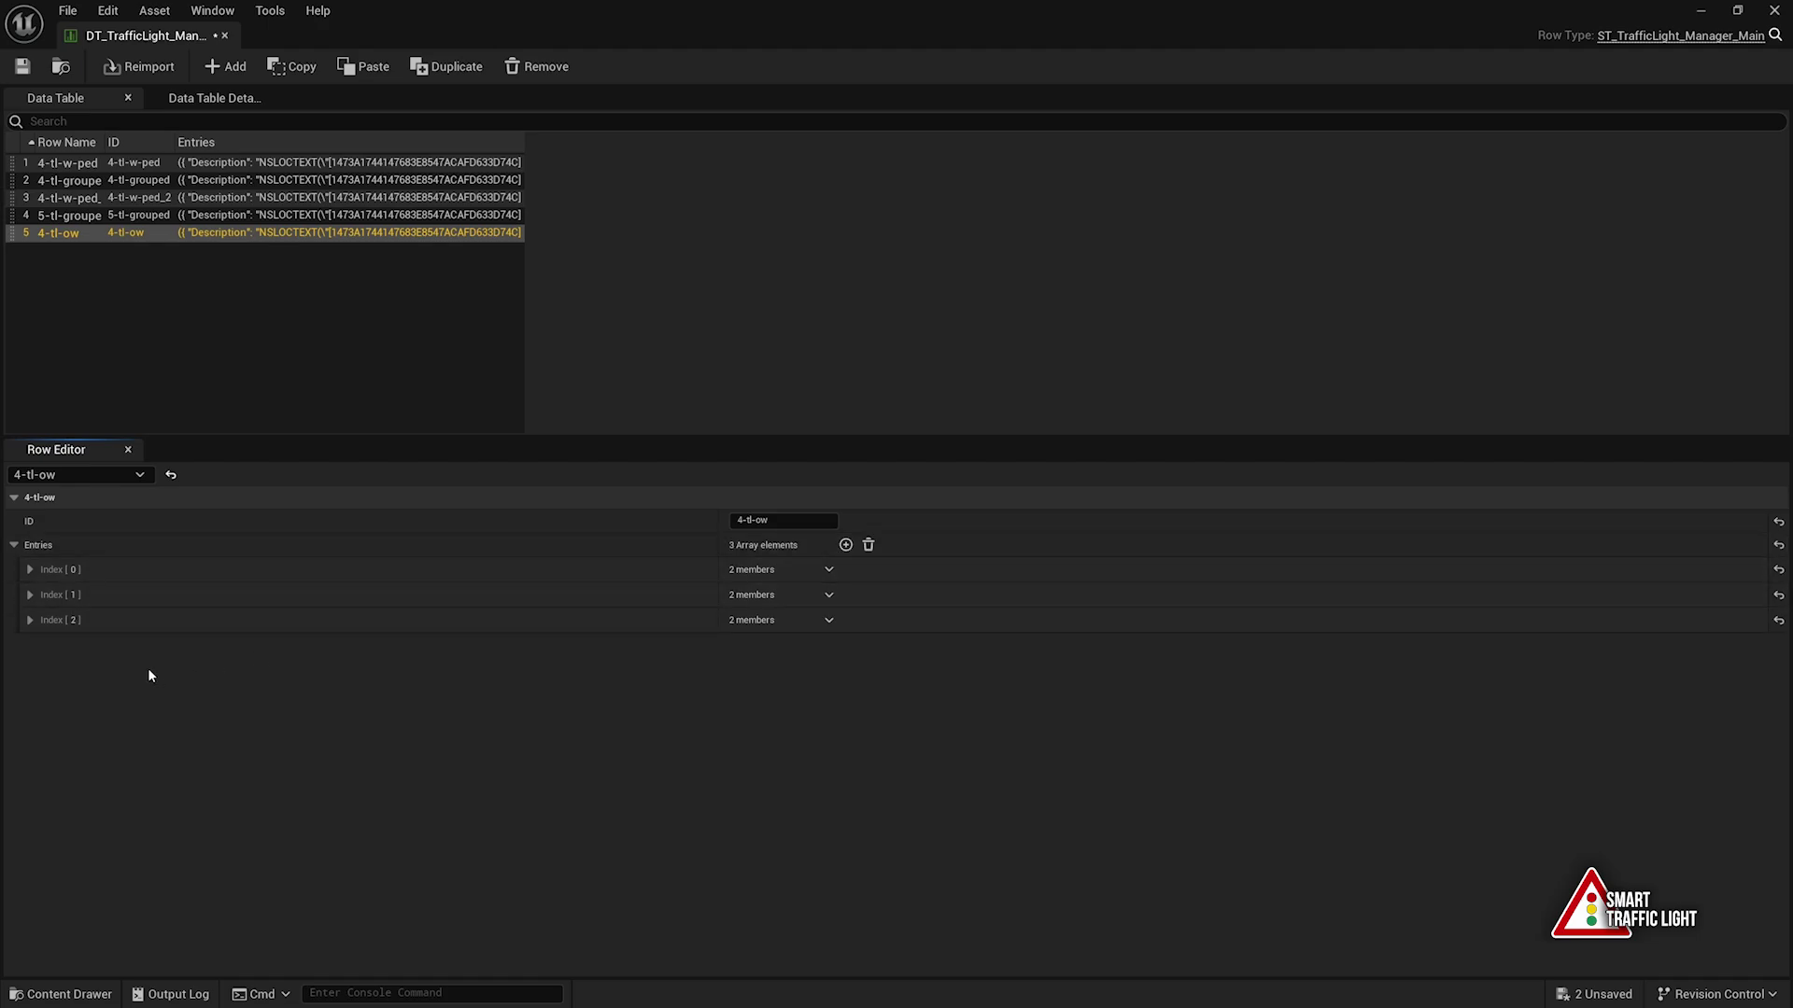
right_click(94, 623)
click(140, 733)
click(99, 619)
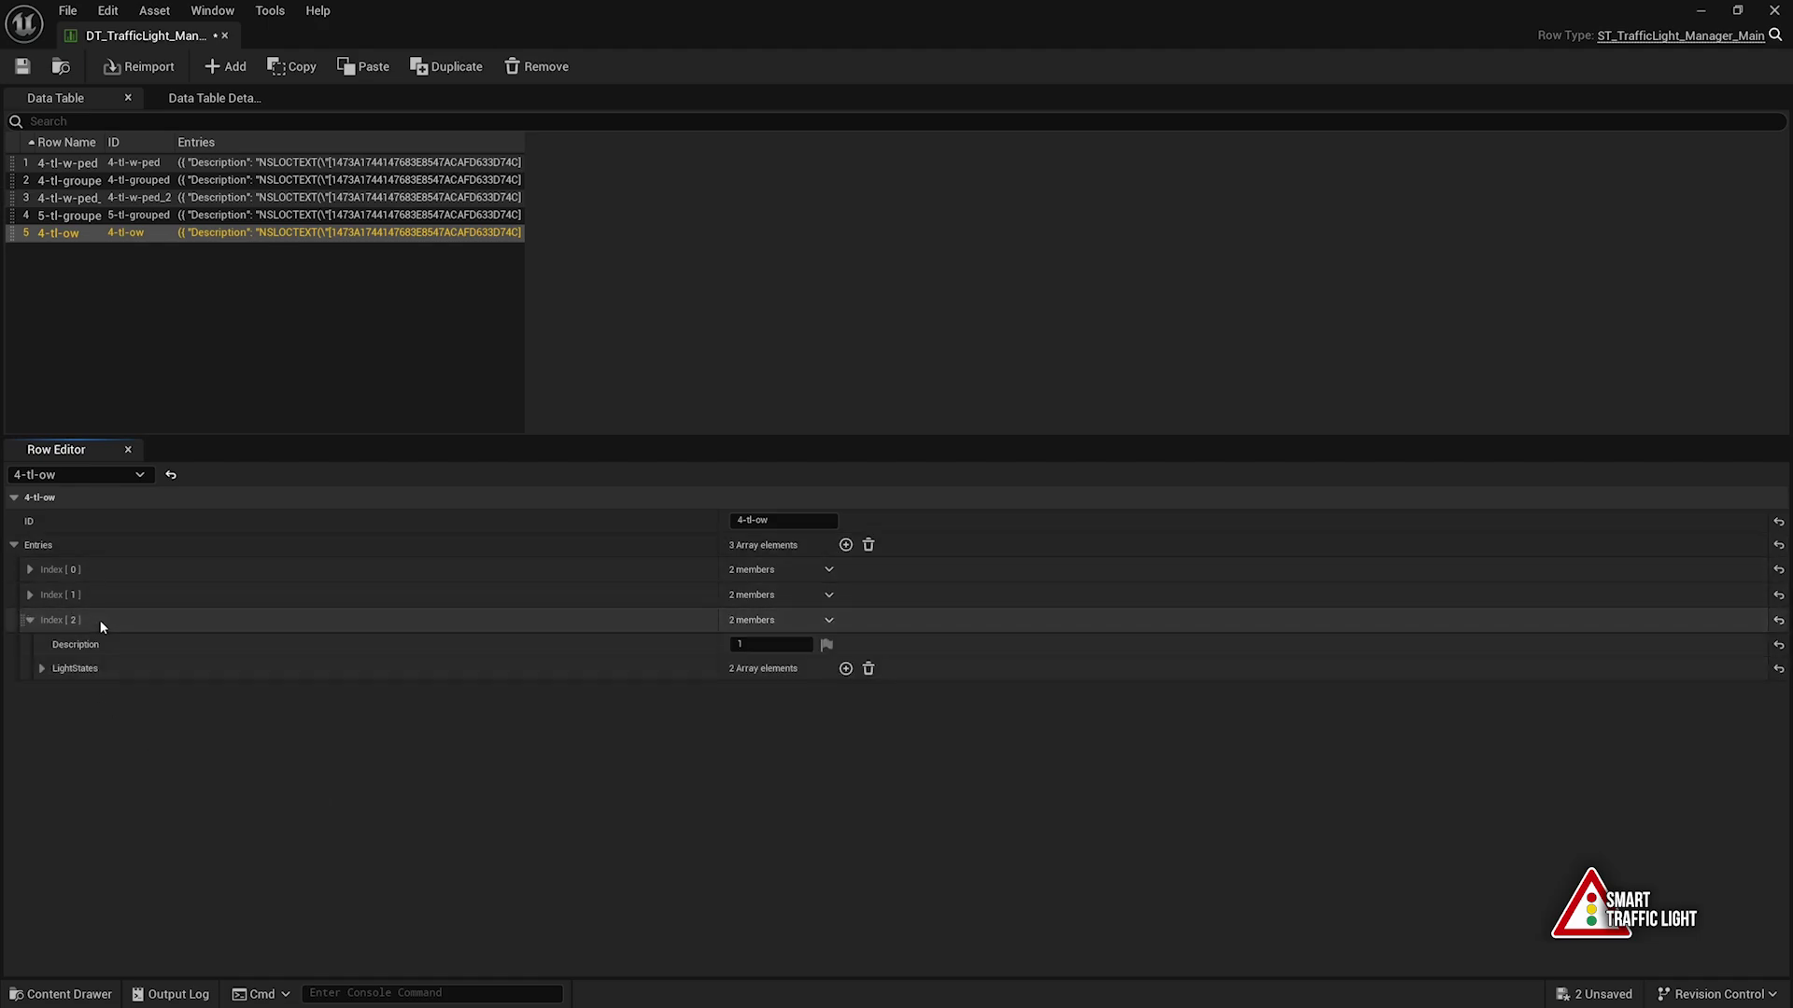
text(2)
key(Return)
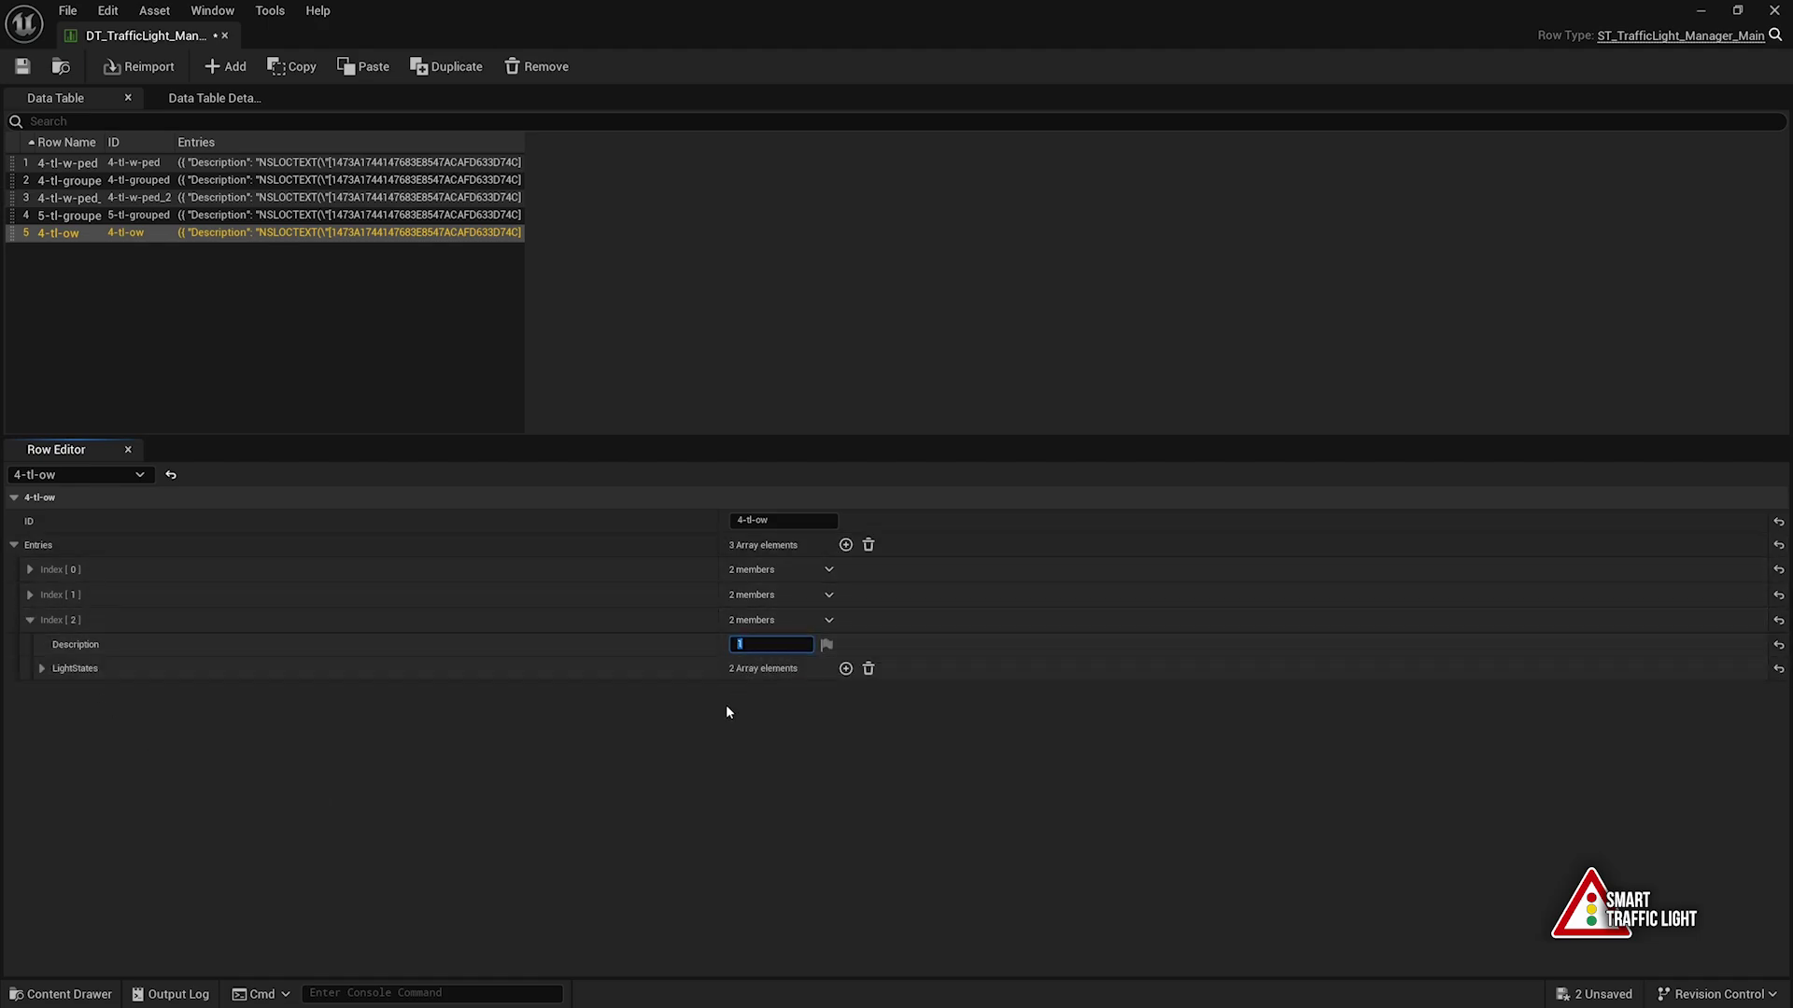
In the Index 2 entry, enable only groups 0 and 1 for the Red state and only group 2 for Green
click(415, 660)
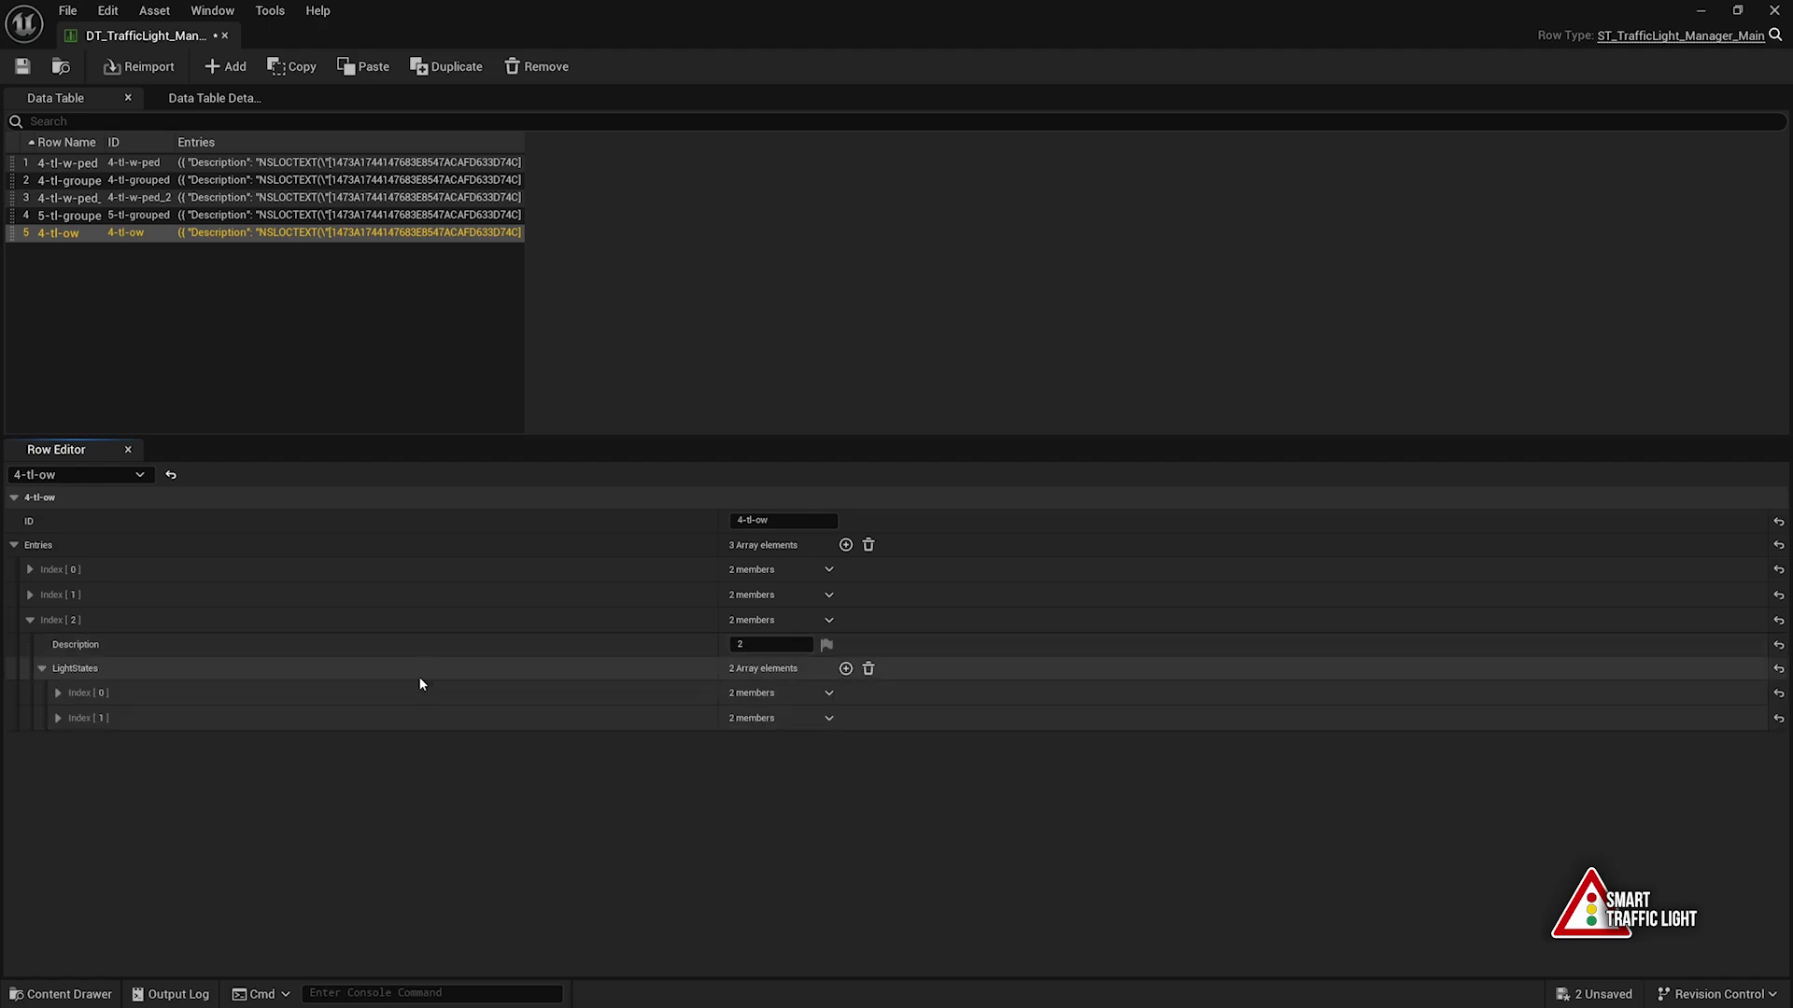
click(256, 702)
click(263, 767)
click(239, 743)
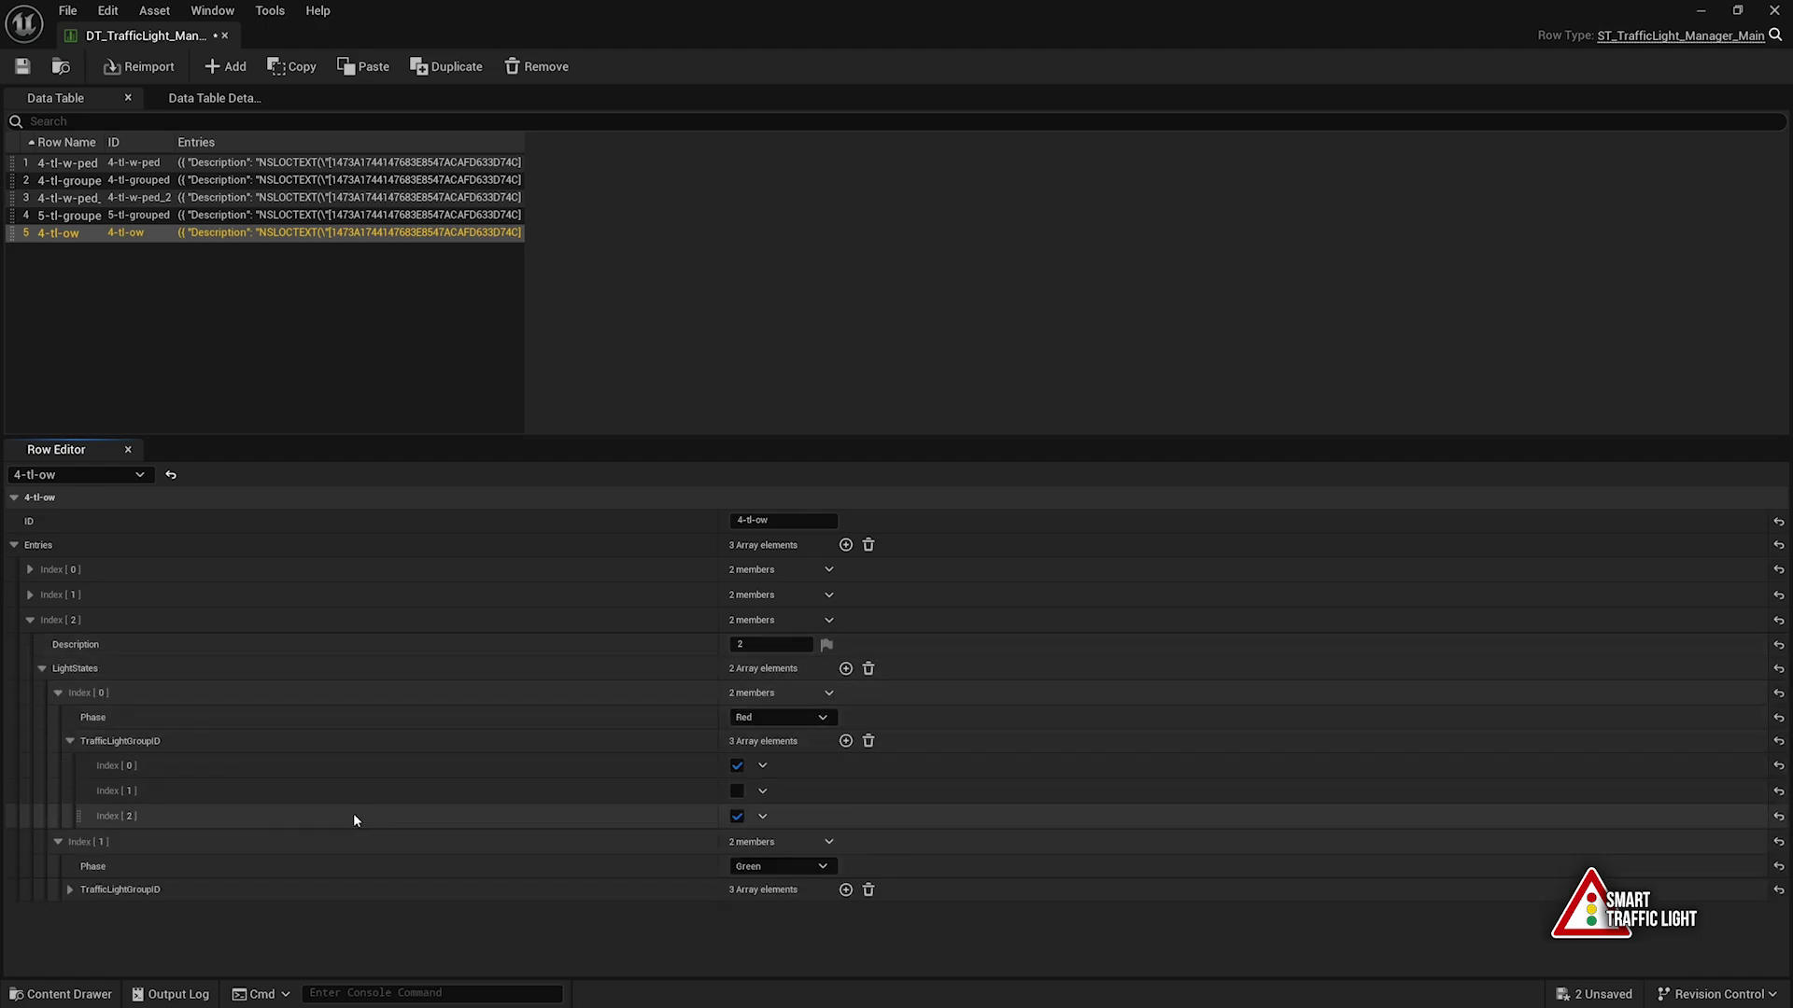
click(738, 817)
click(466, 894)
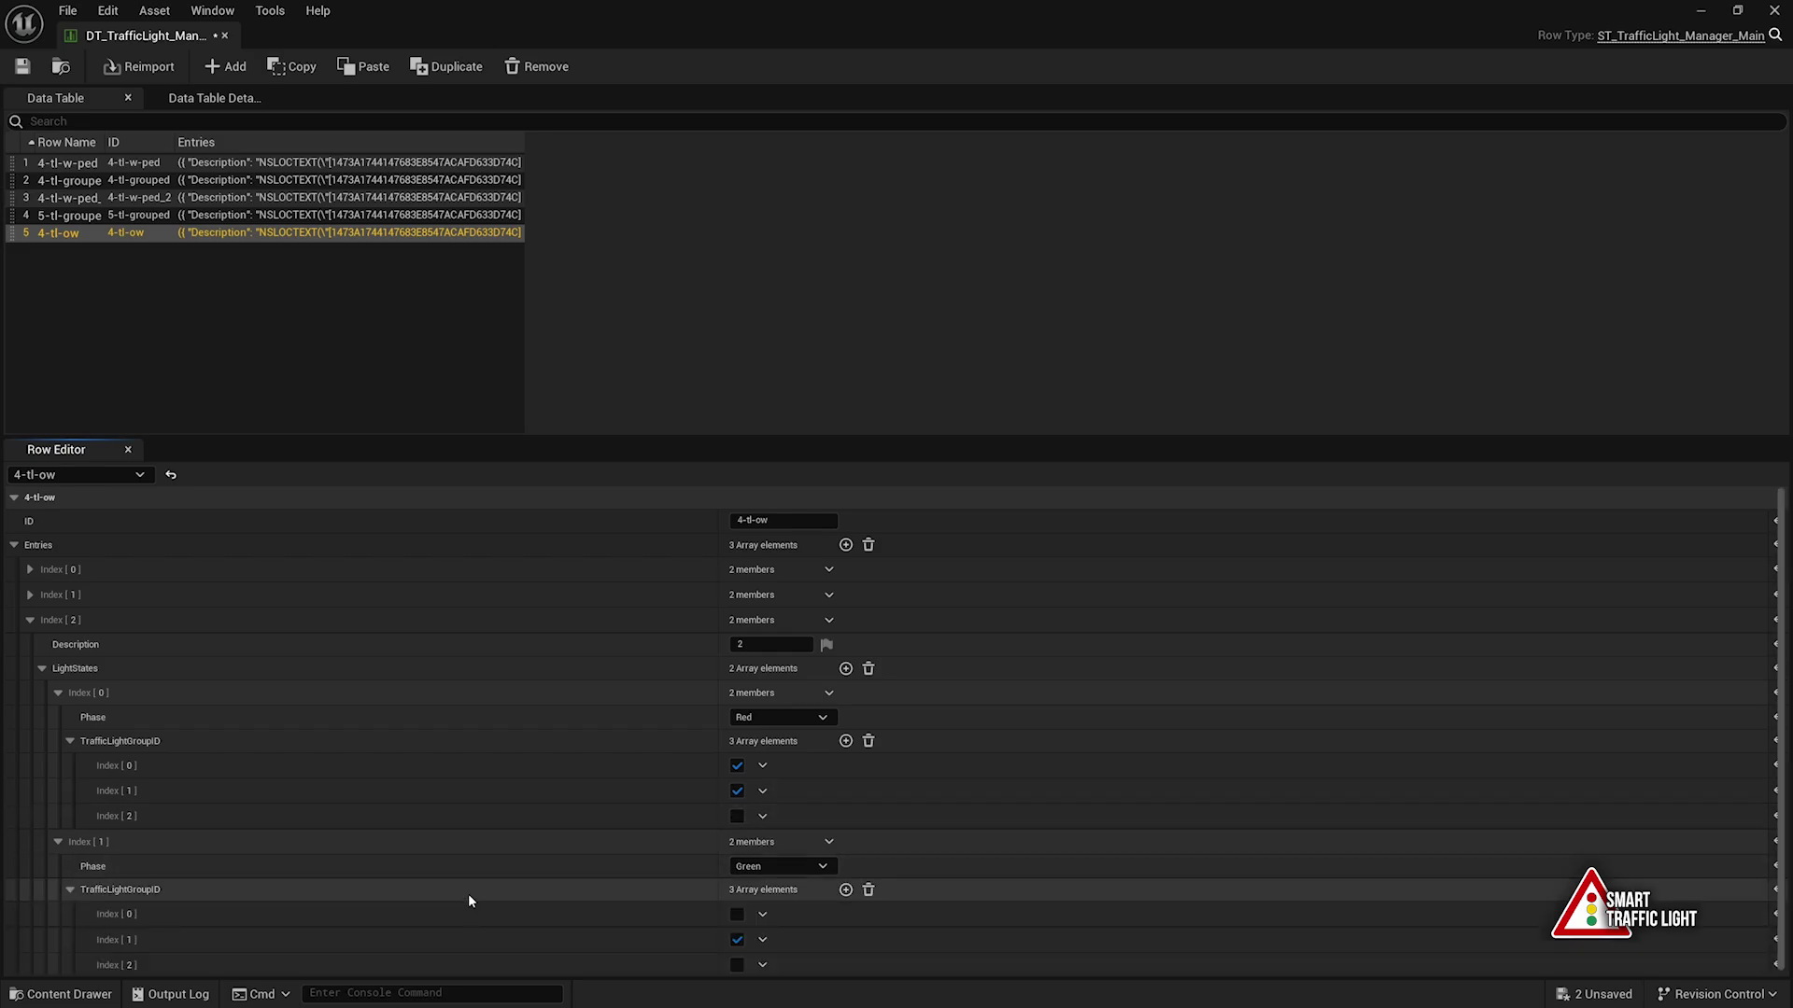
click(736, 961)
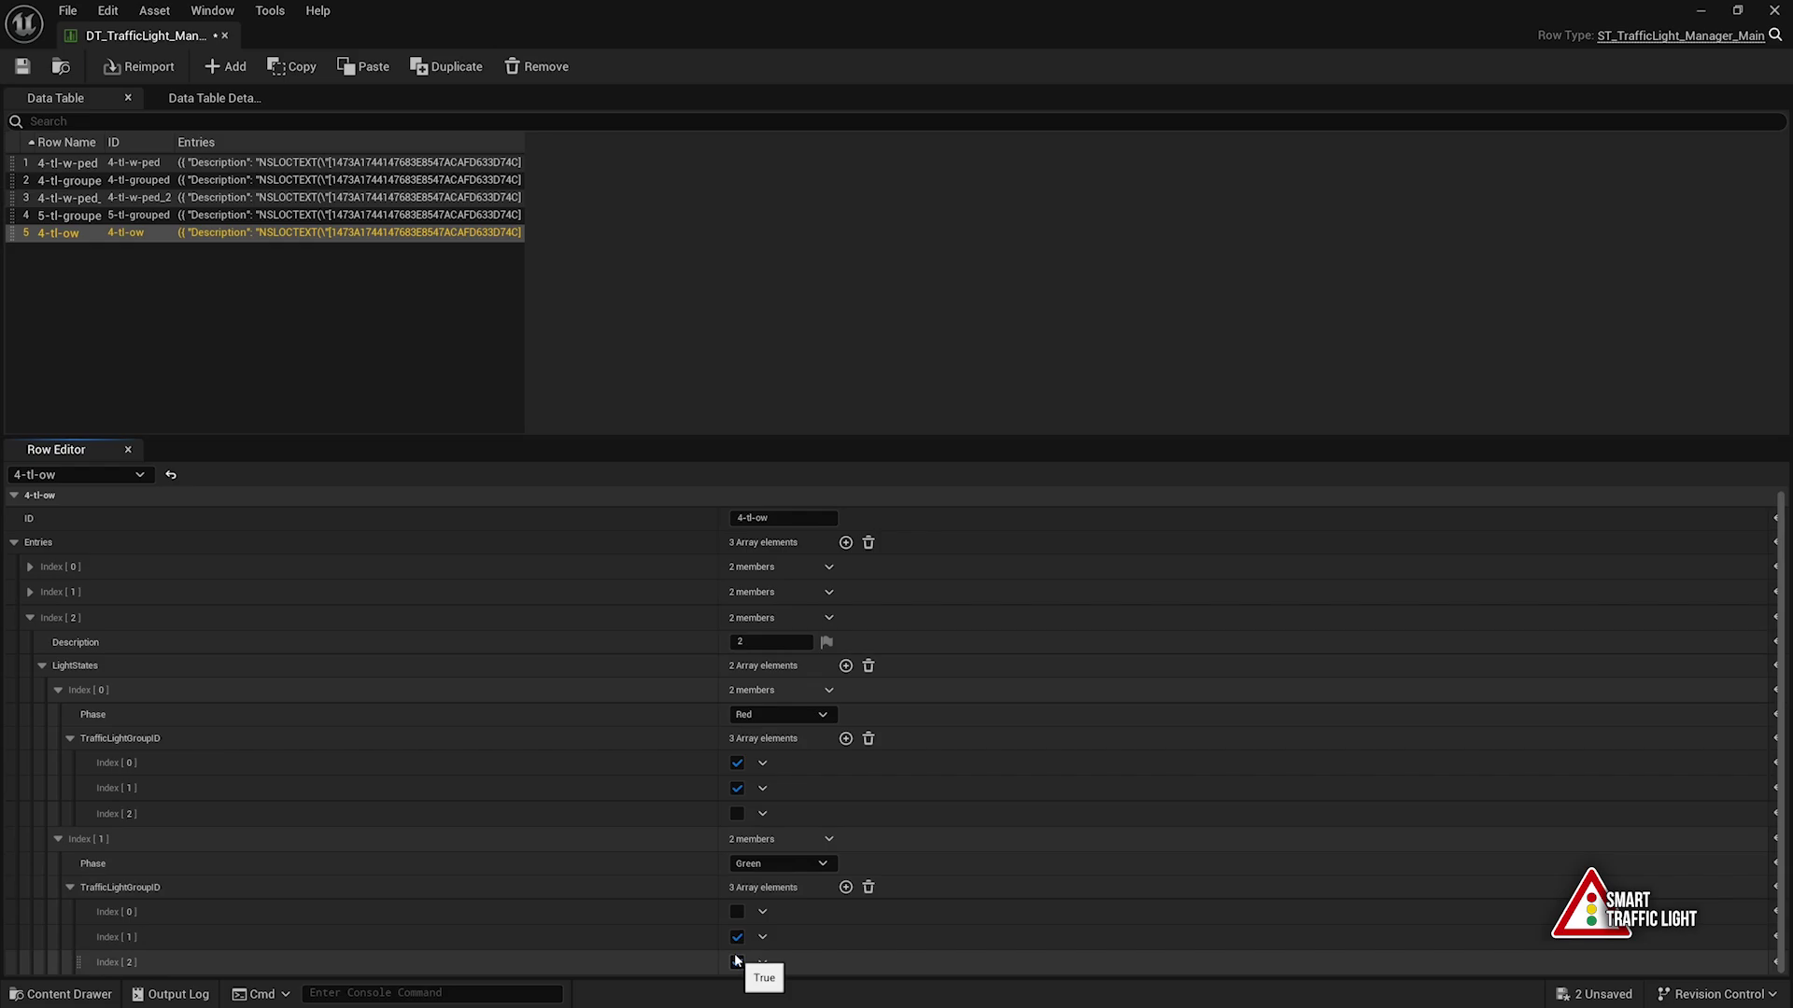
click(736, 937)
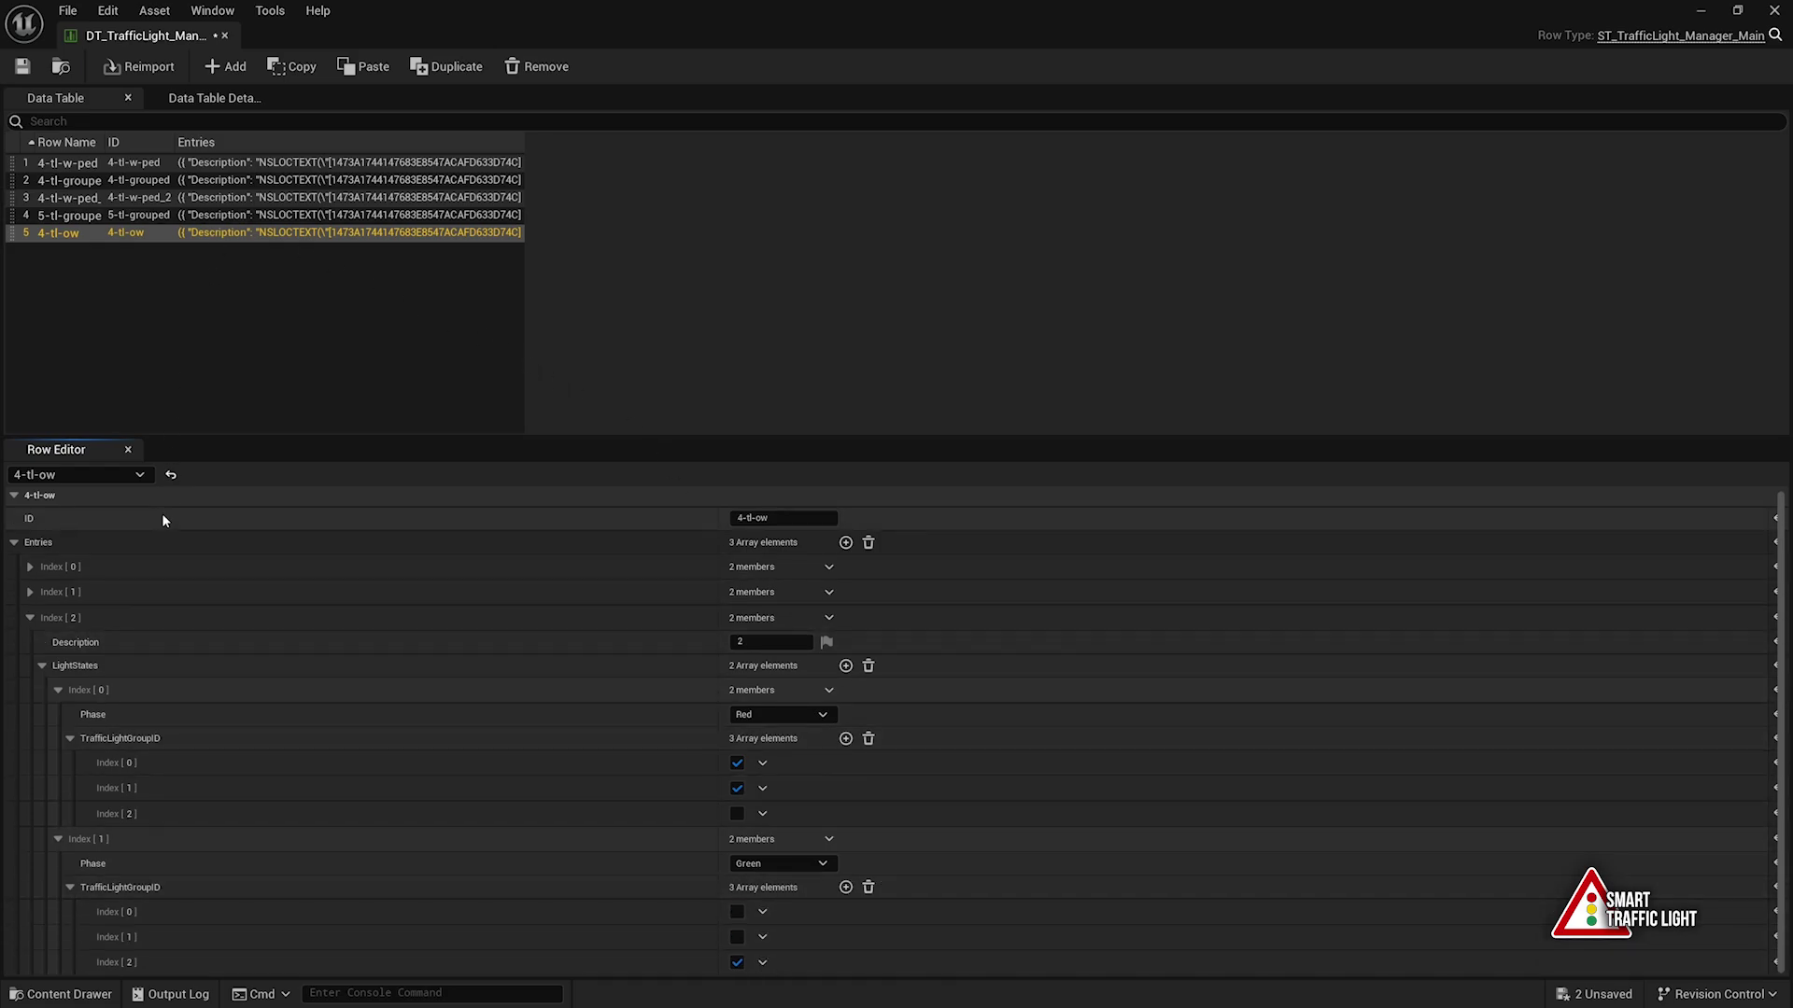
Add a fourth element to Entries, paste the copied Index 1 entry into it, and expand its LightStates
scroll(260, 616, up, 1)
click(148, 623)
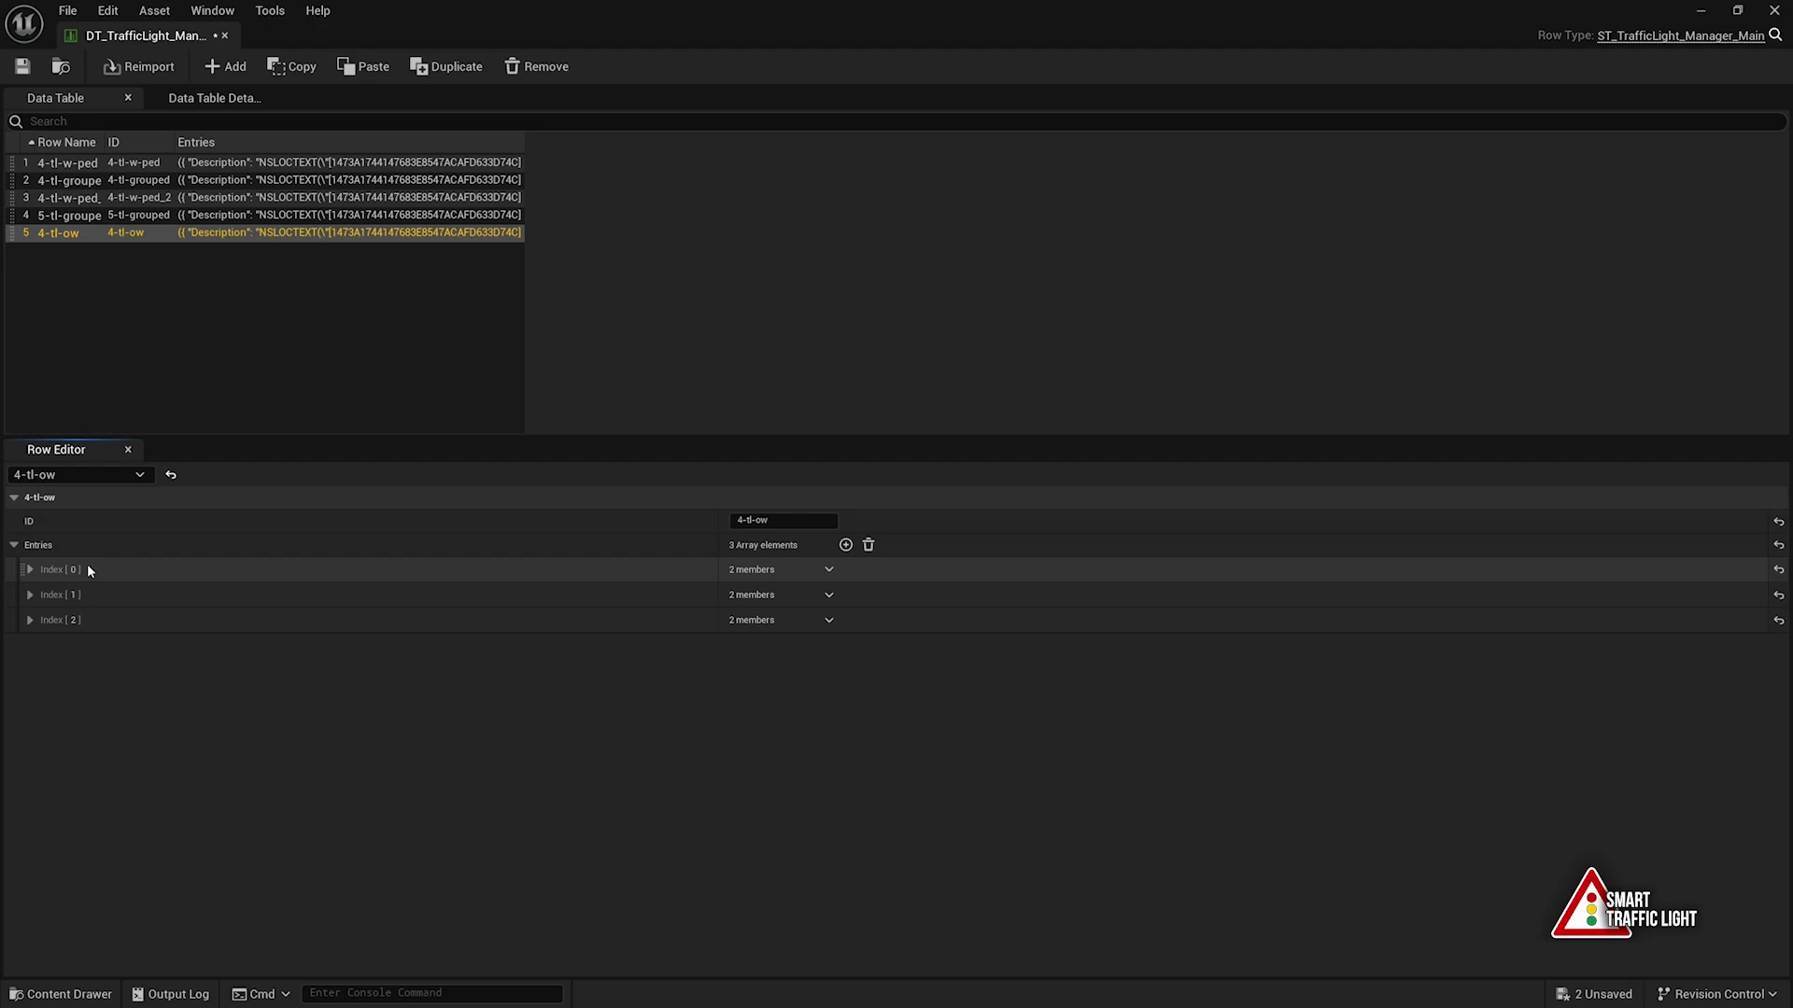
click(844, 544)
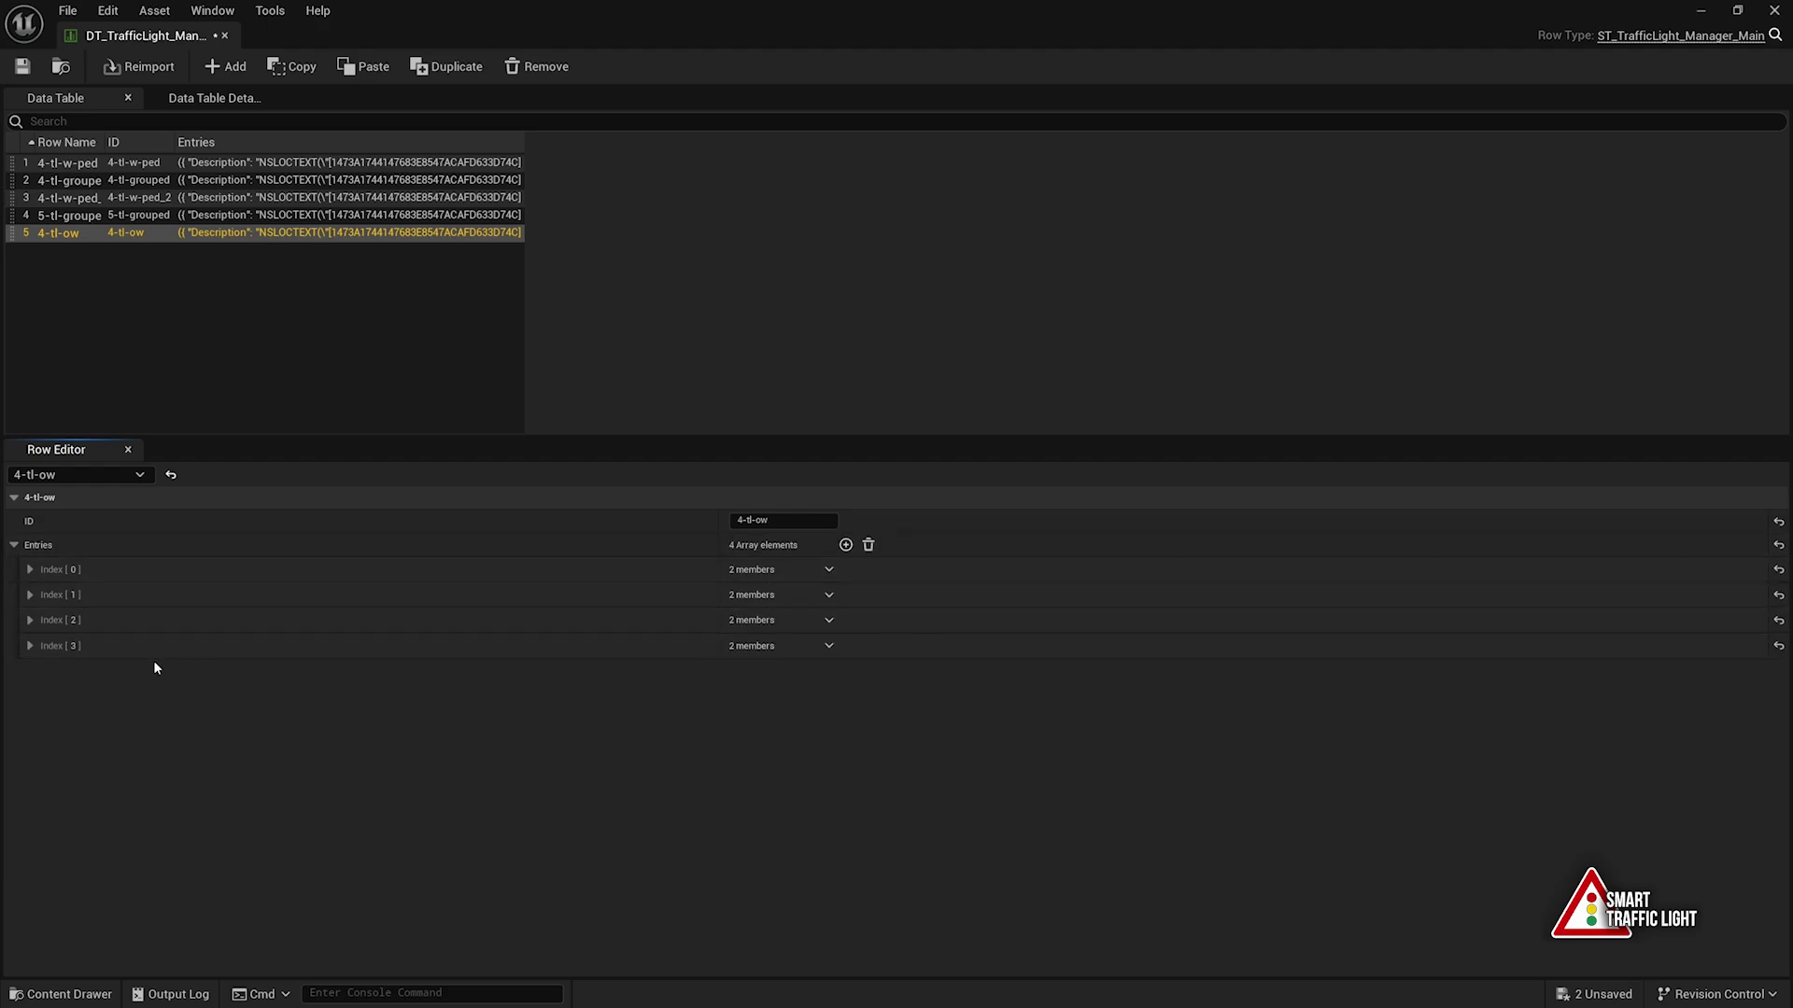
right_click(154, 657)
click(205, 765)
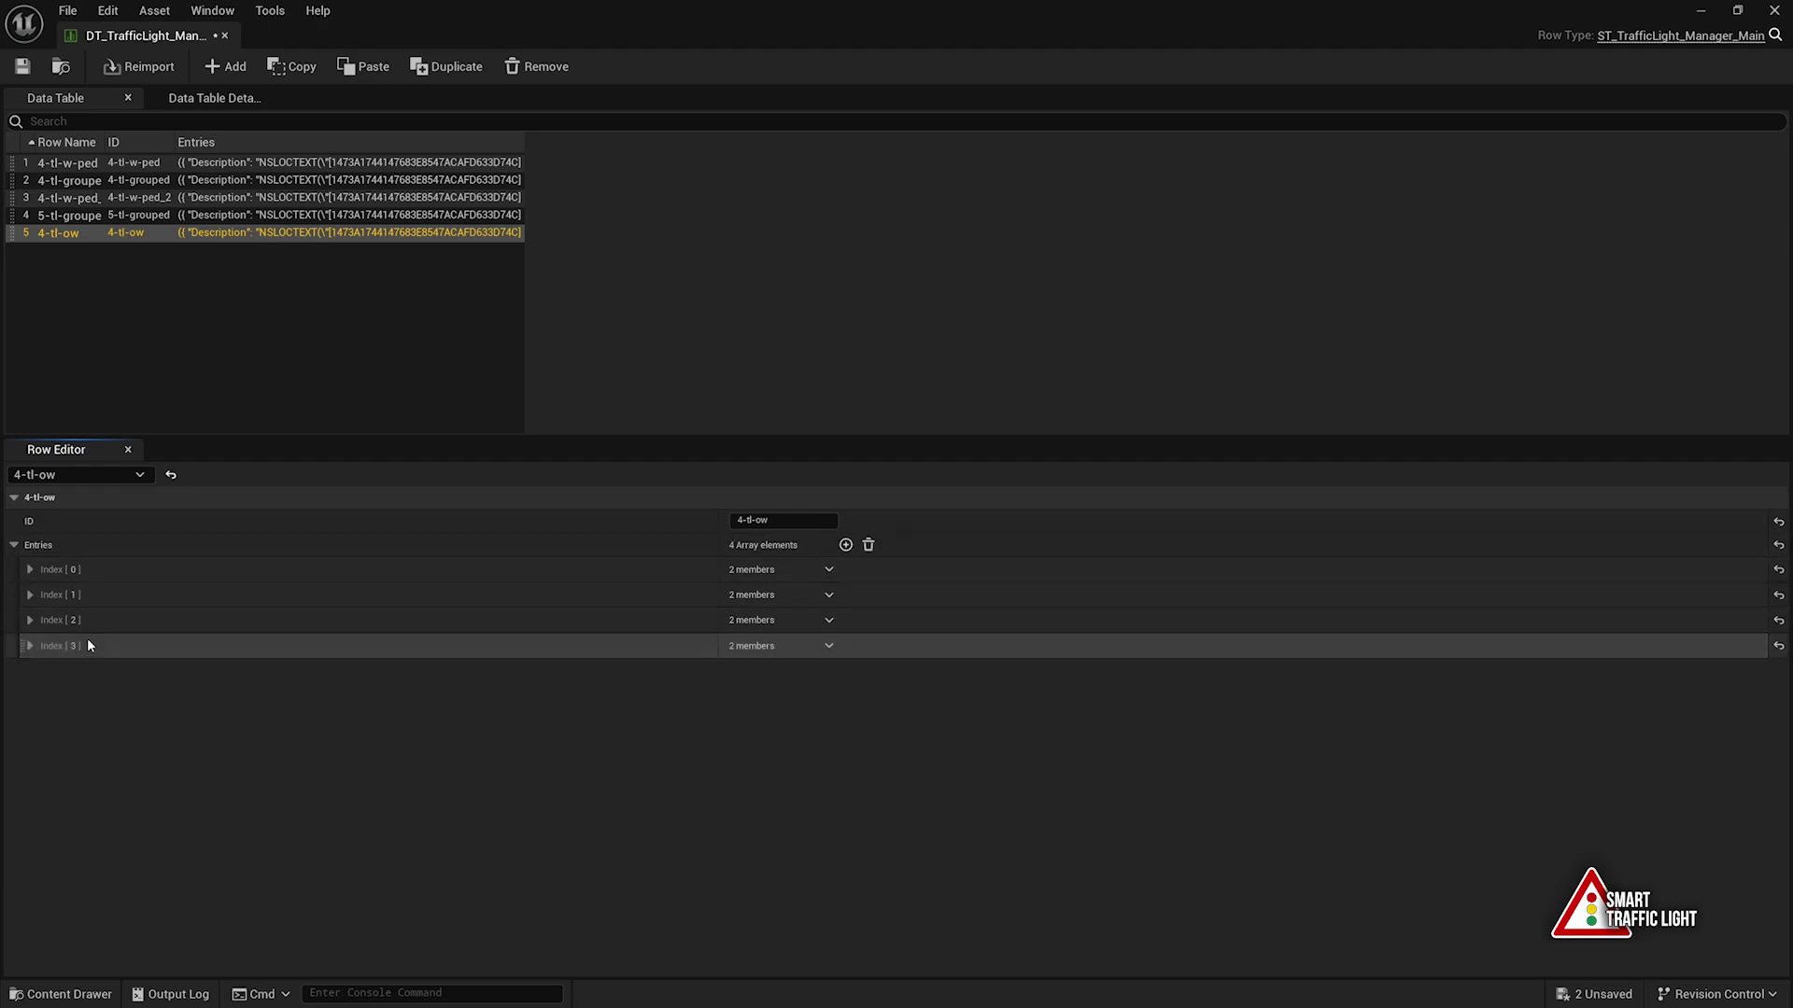
click(87, 644)
click(139, 697)
Set the Description of the Index 3 entry to all_red
click(749, 672)
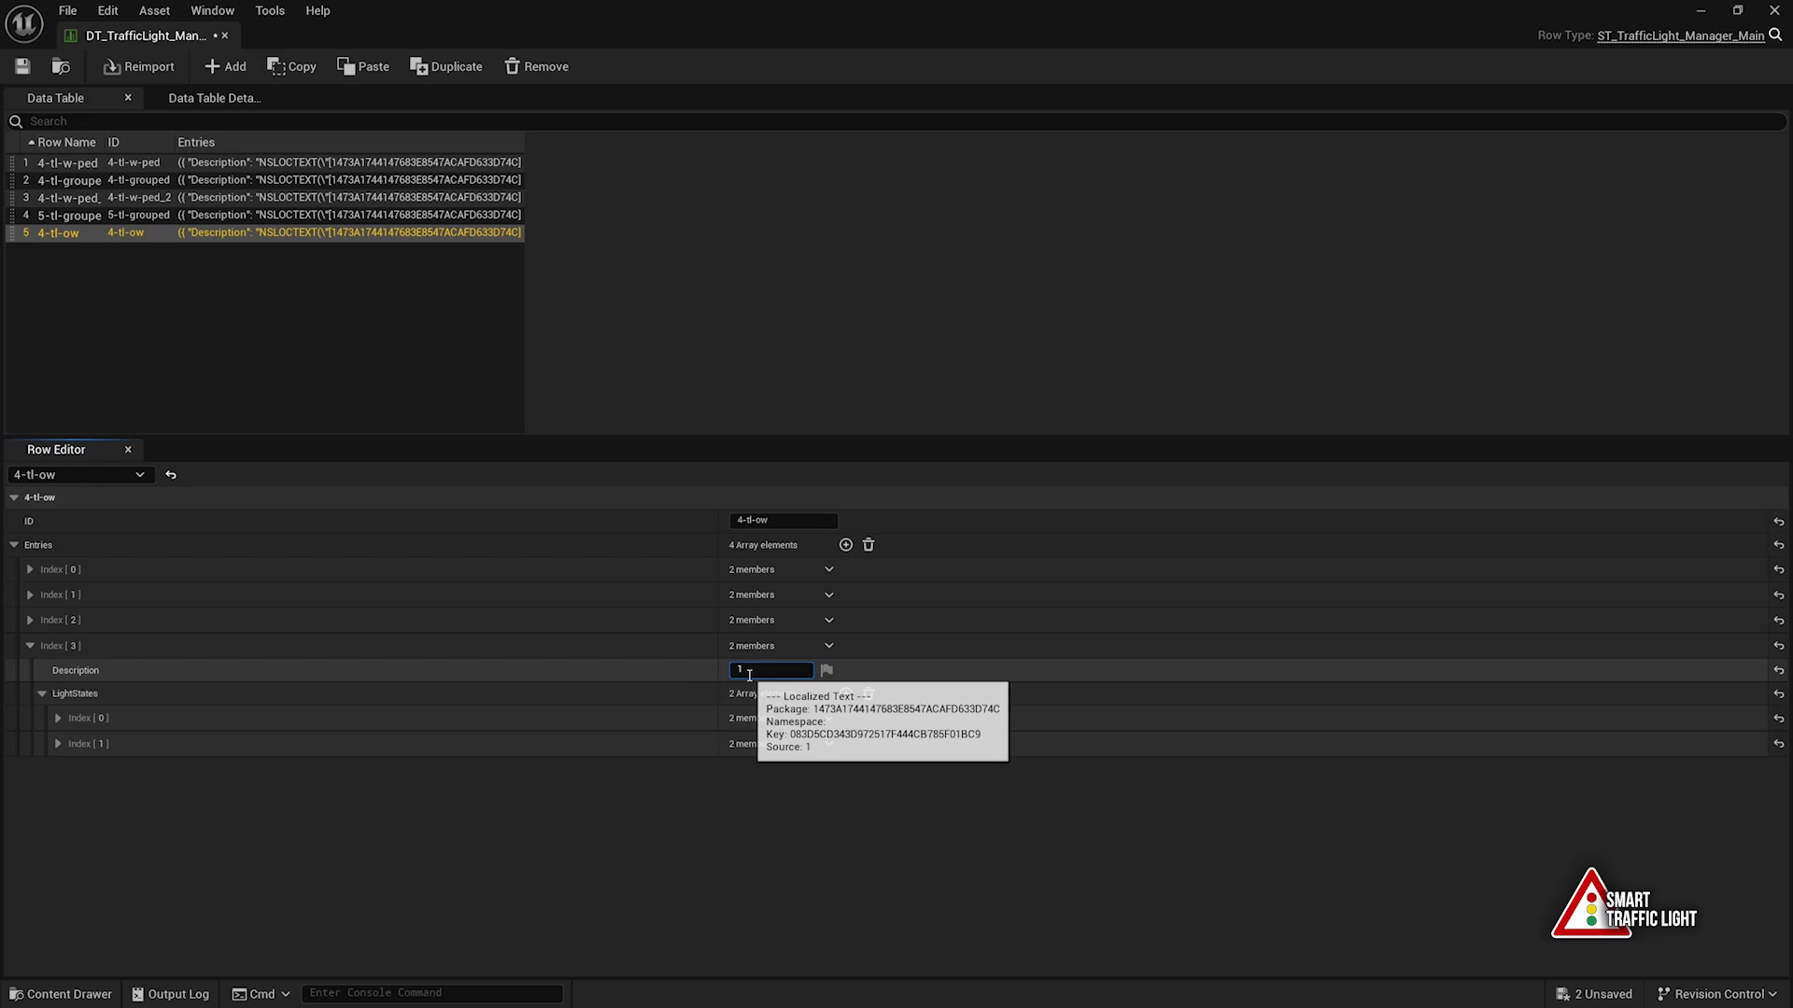
double_click(749, 673)
text(red)
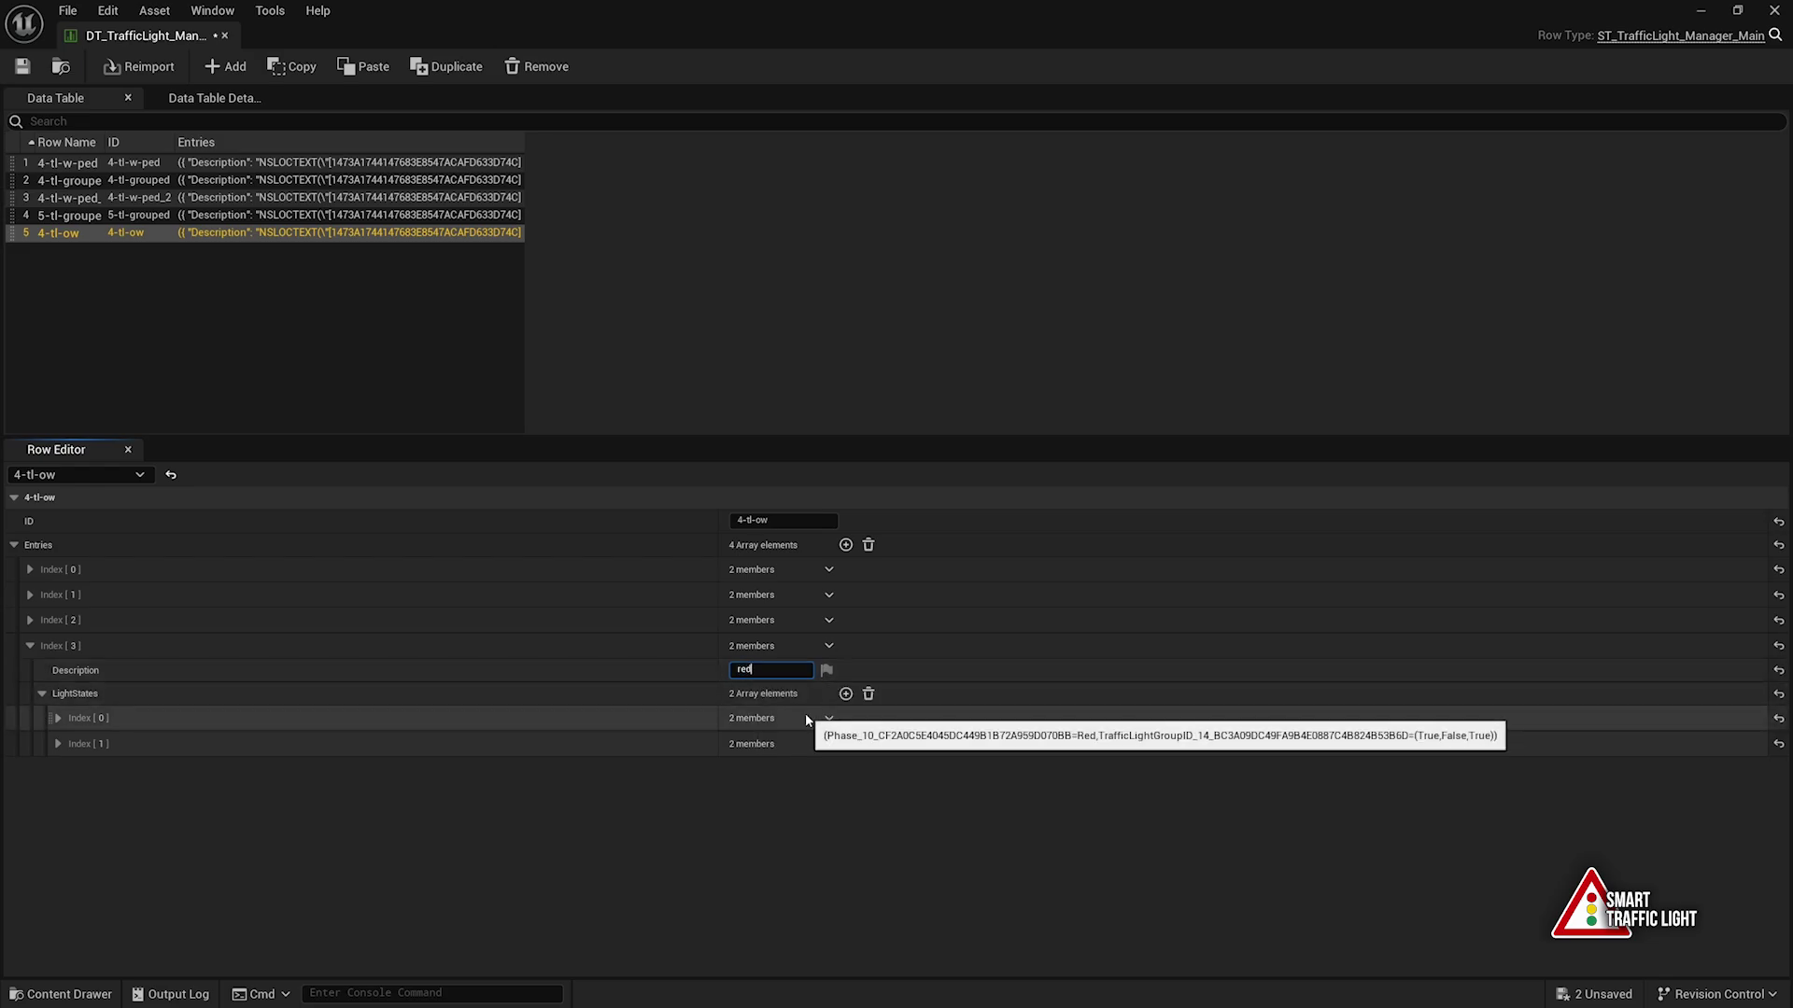
key(BackSpace)
key(BackSpace)
key(BackSpace)
text(all_red)
key(Return)
In the all_red entry, enable groups 0, 1 and 2 for Red and none for Green, and save the data table
click(431, 719)
click(439, 789)
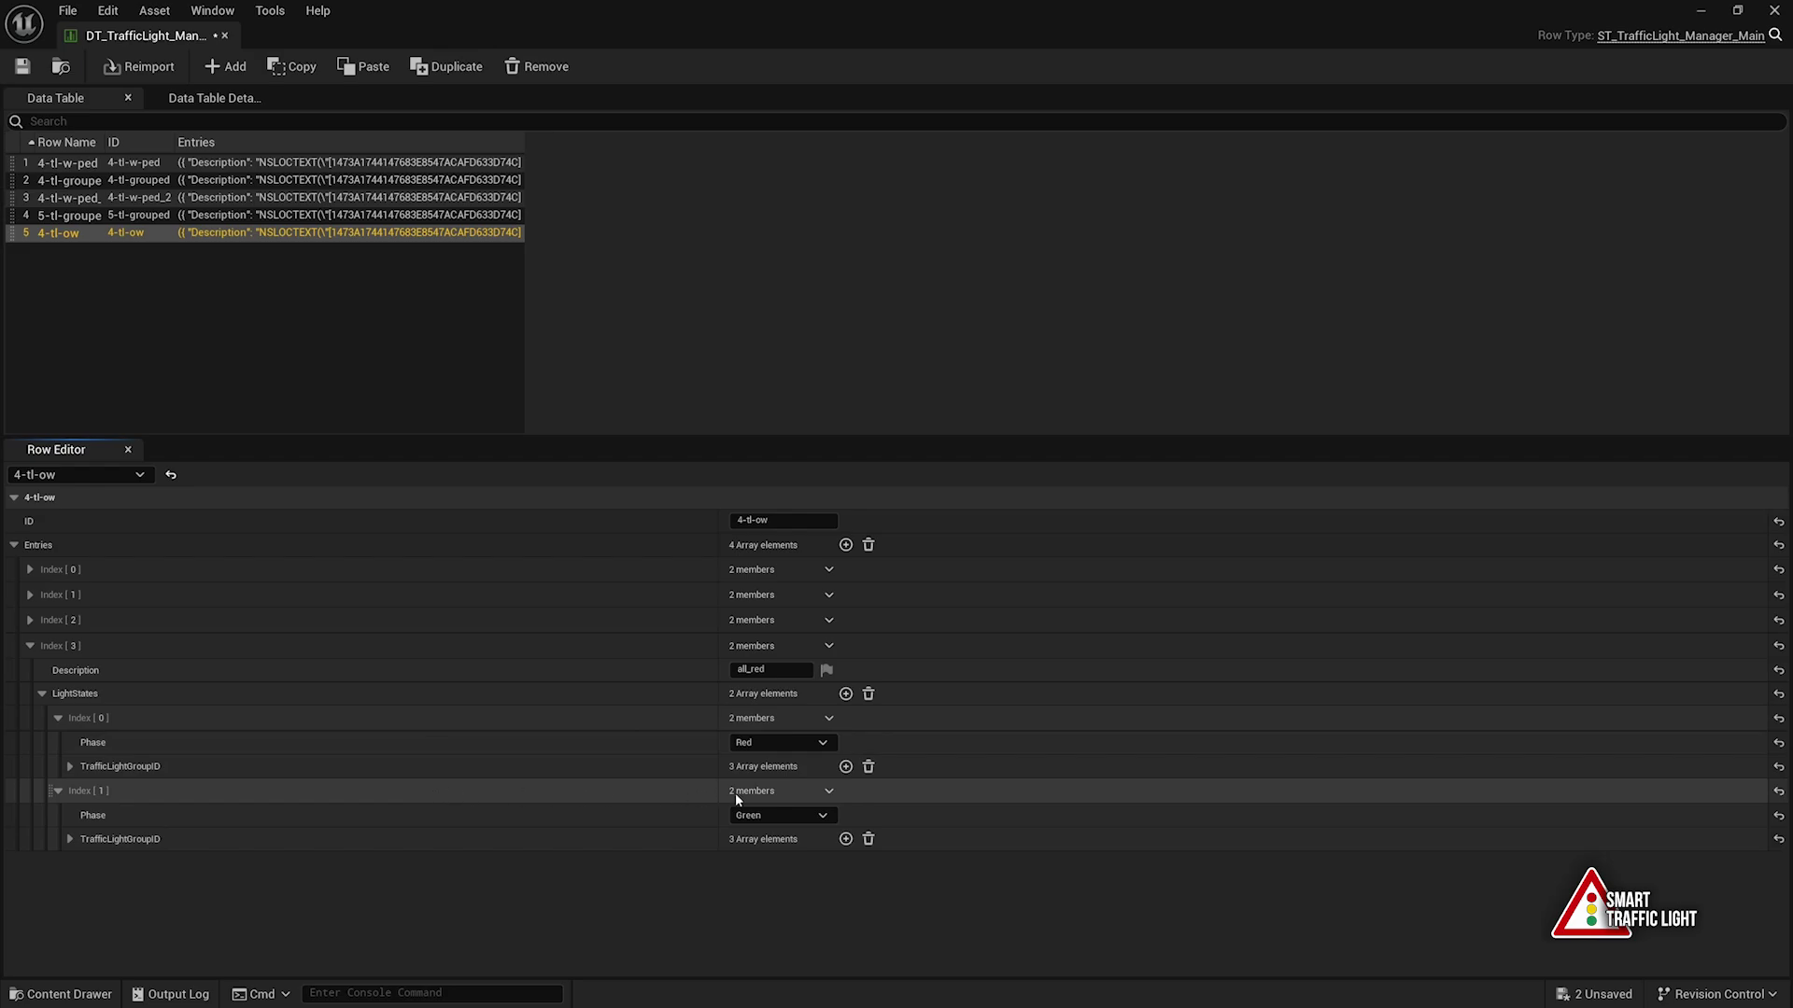
click(693, 841)
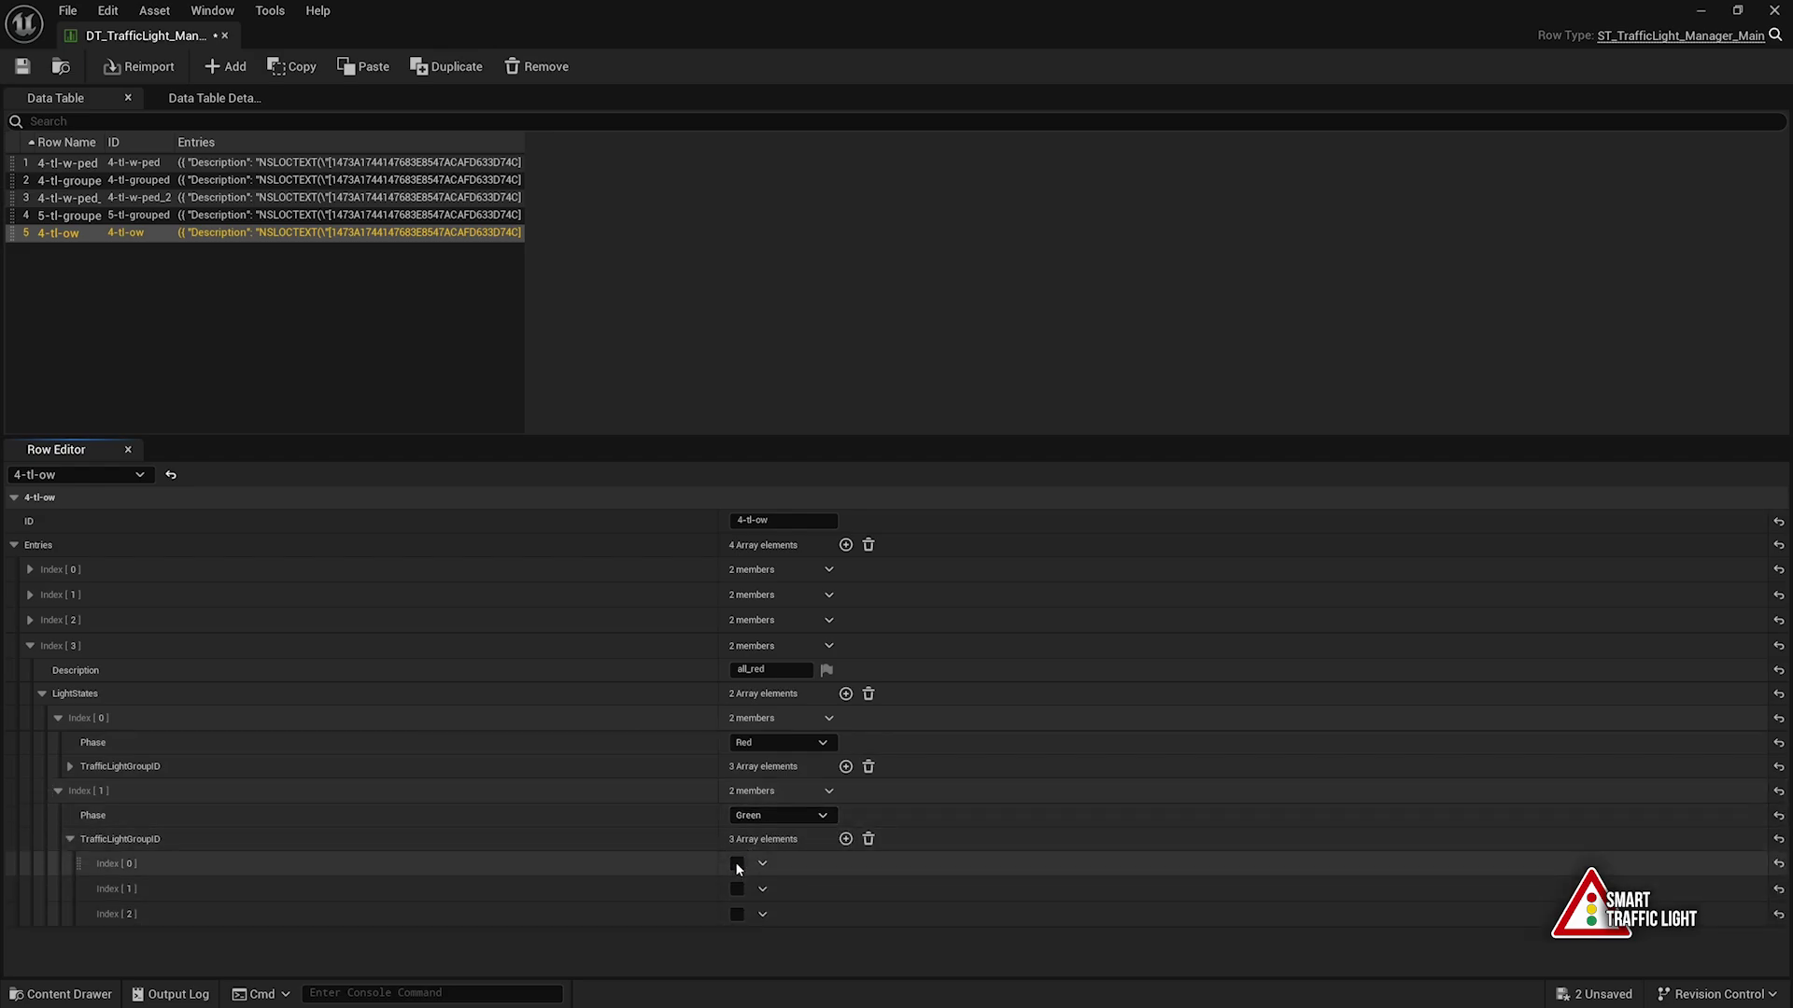
click(630, 794)
click(630, 794)
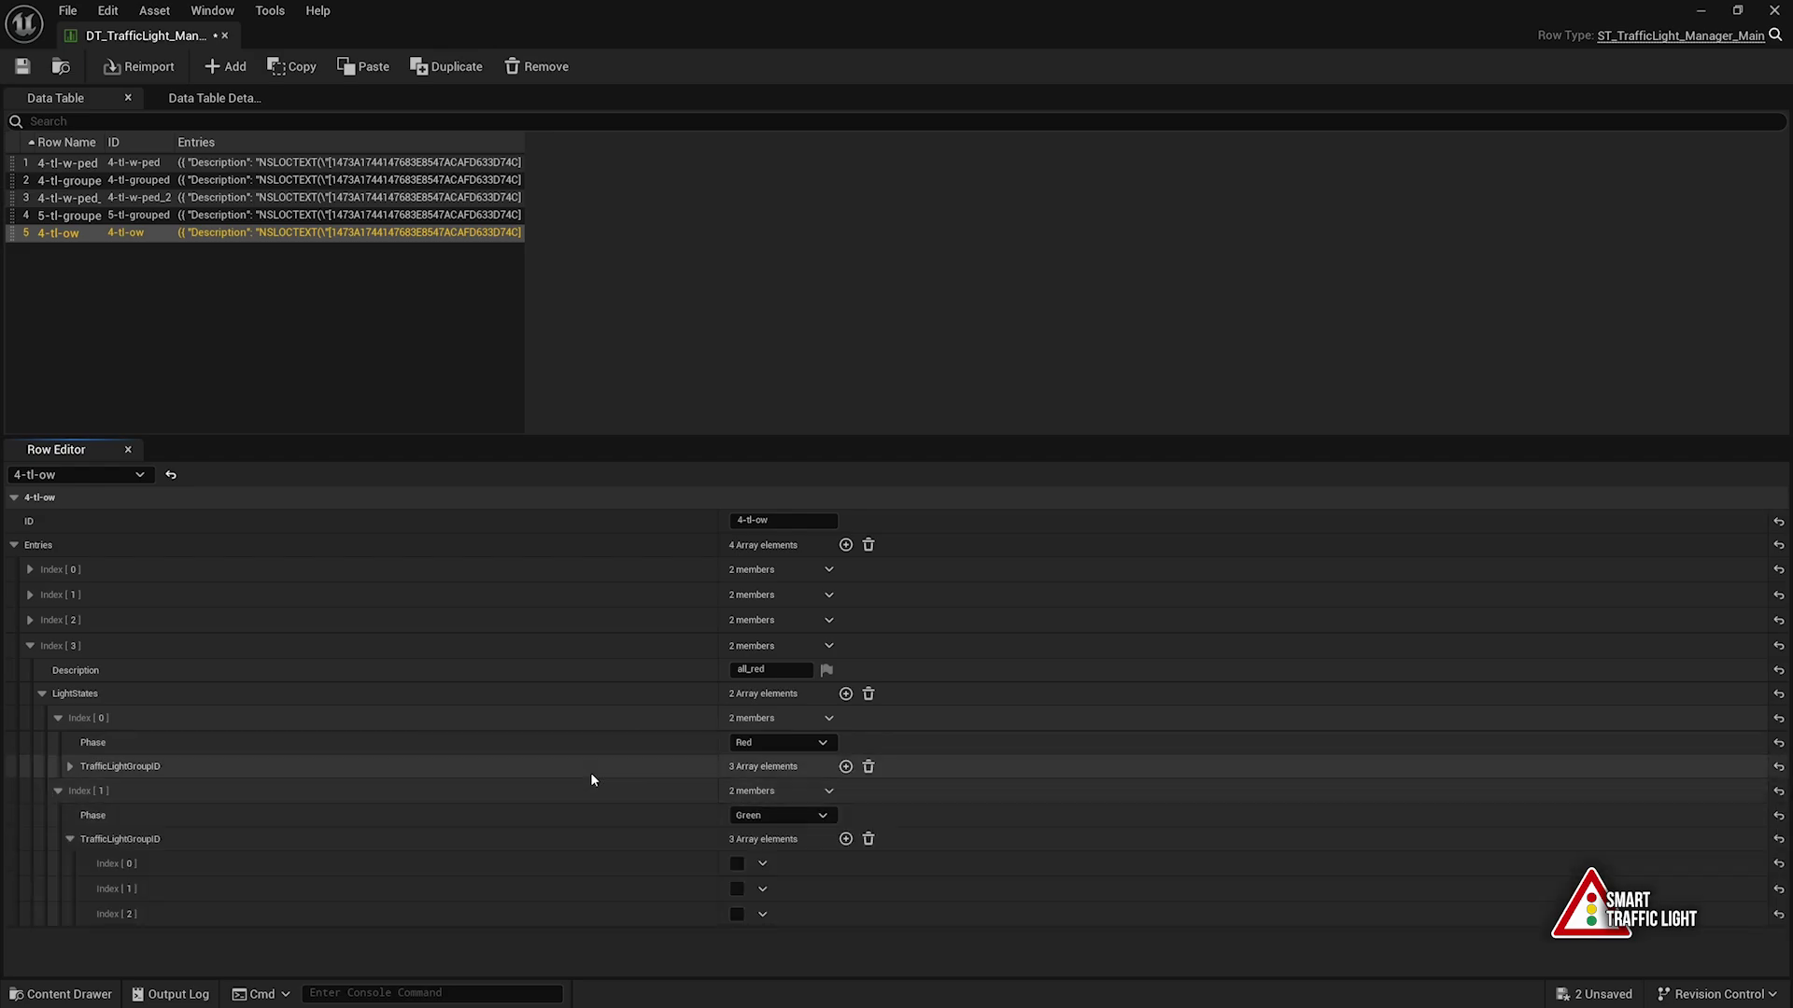
click(590, 771)
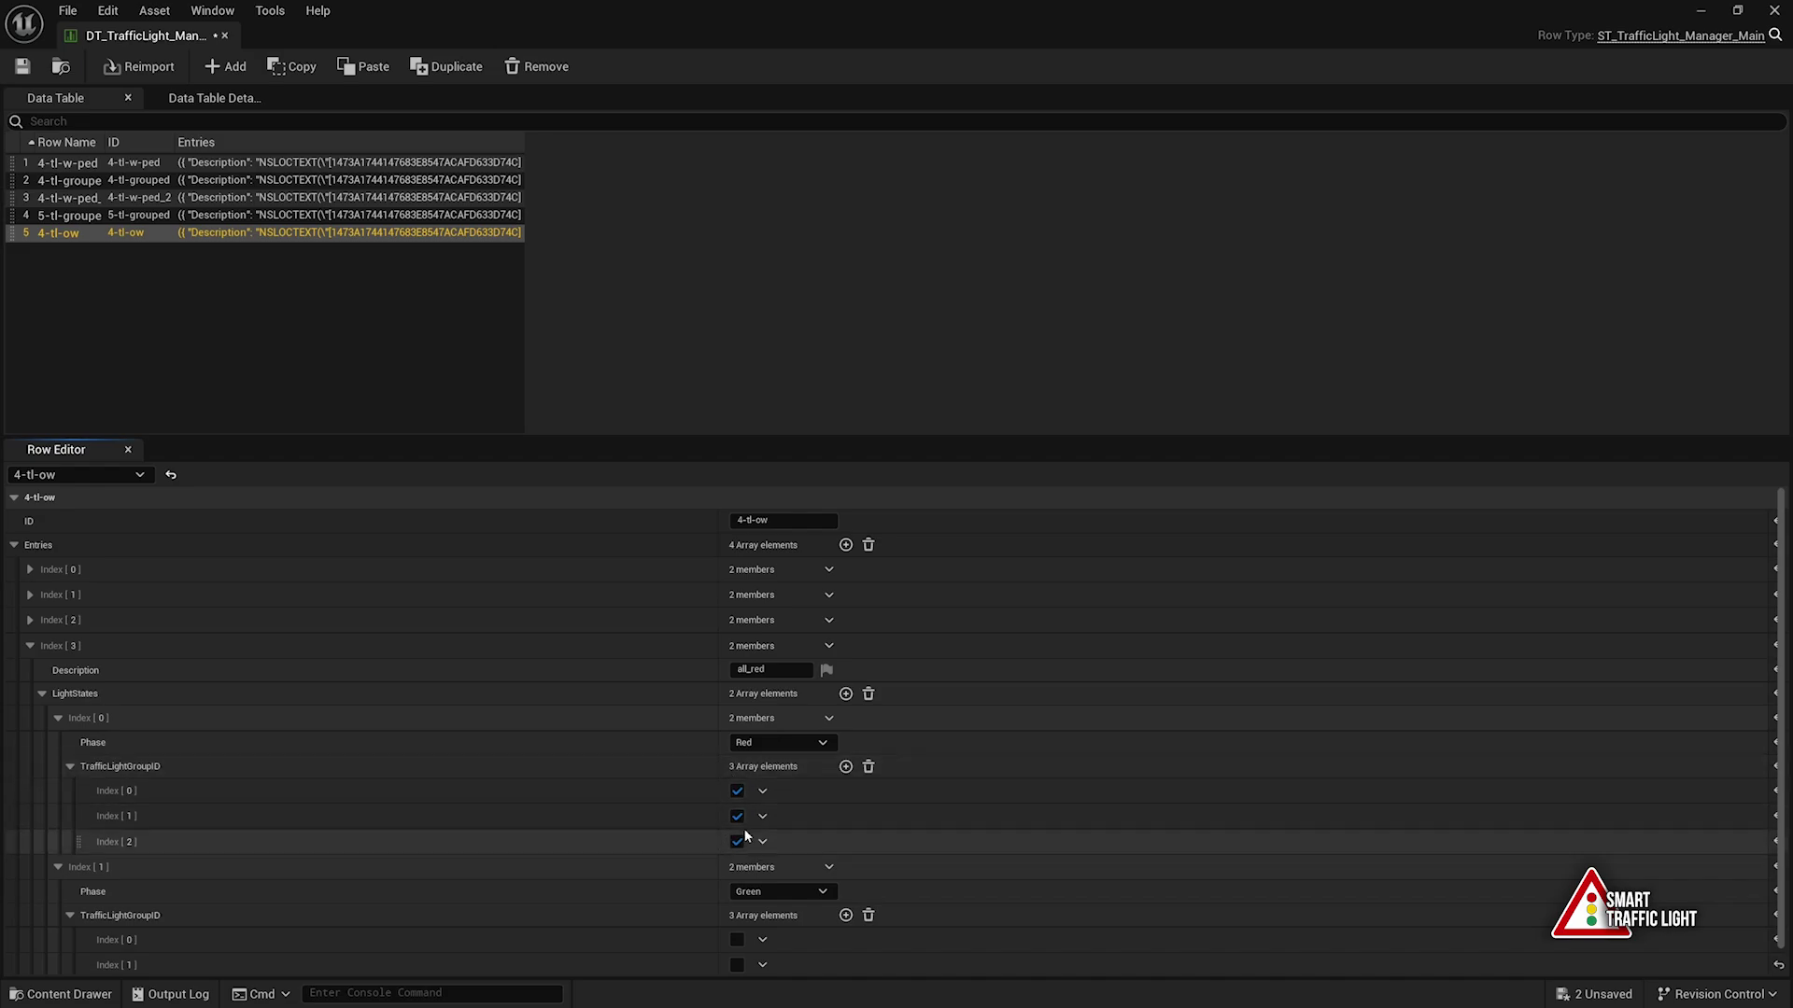
click(30, 70)
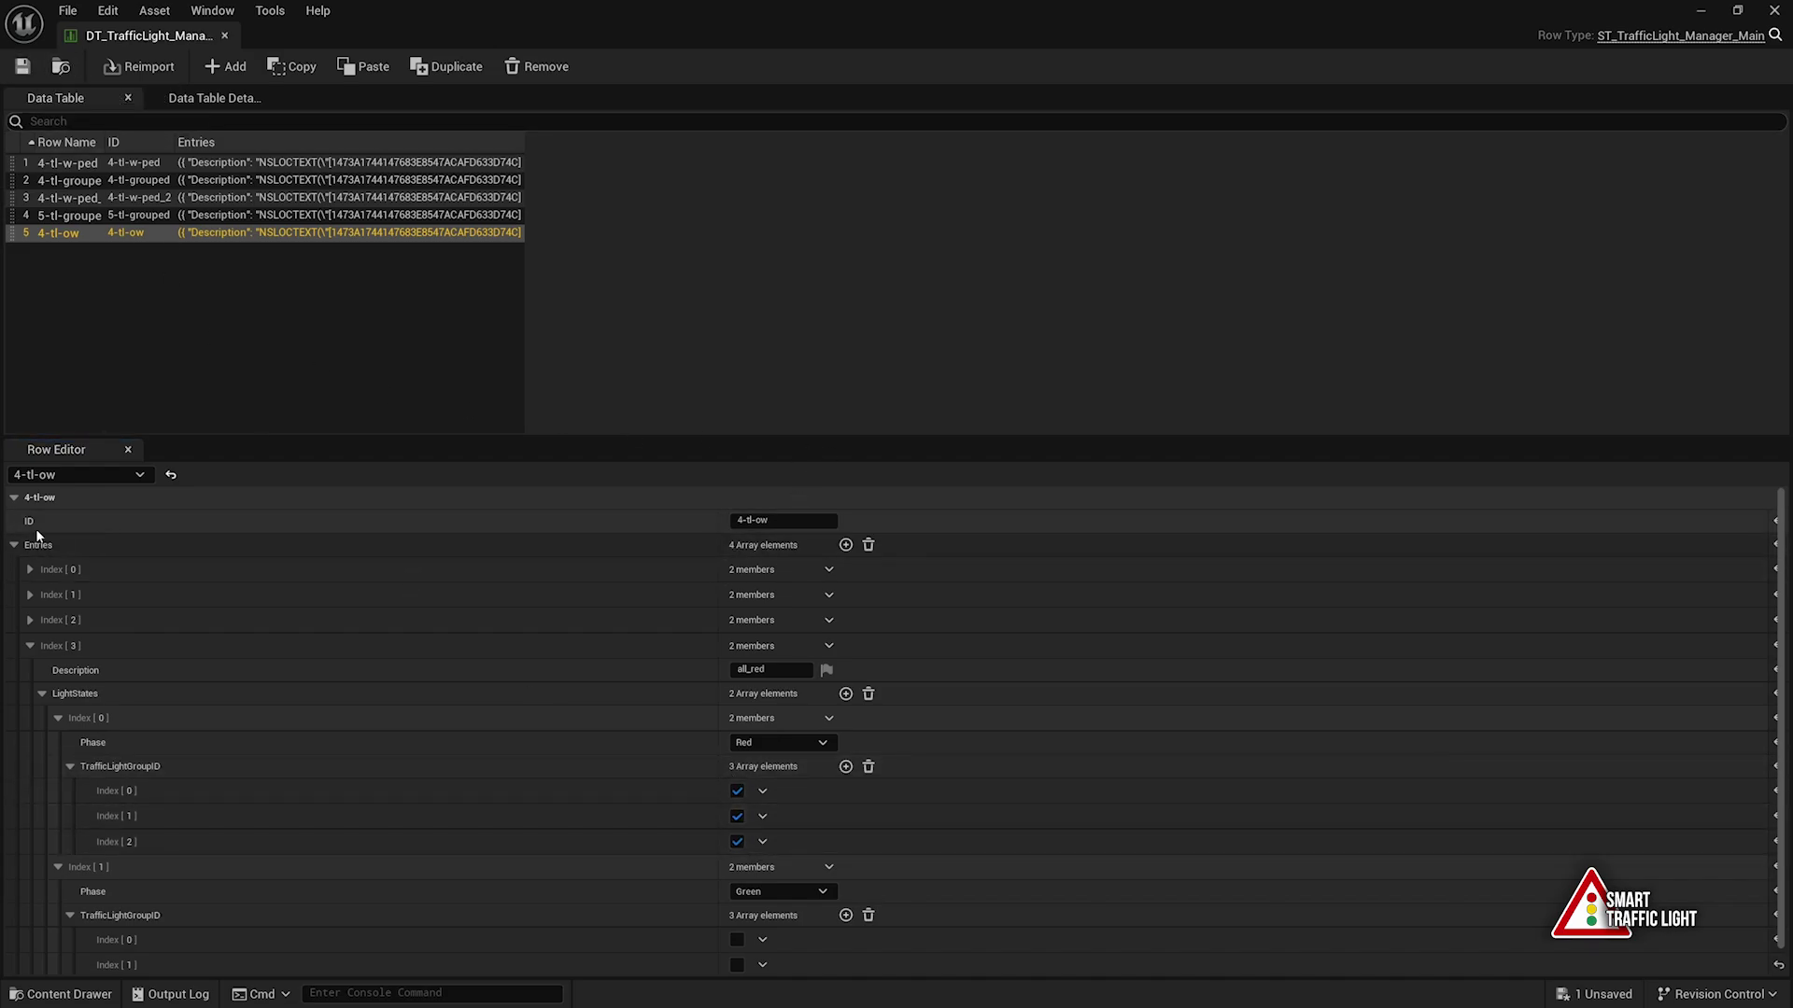
Close the data table editor and set the Intersection ID of the intersection's traffic light manager to 4-tl-ow
click(724, 520)
drag(705, 12, 579, 190)
click(1024, 193)
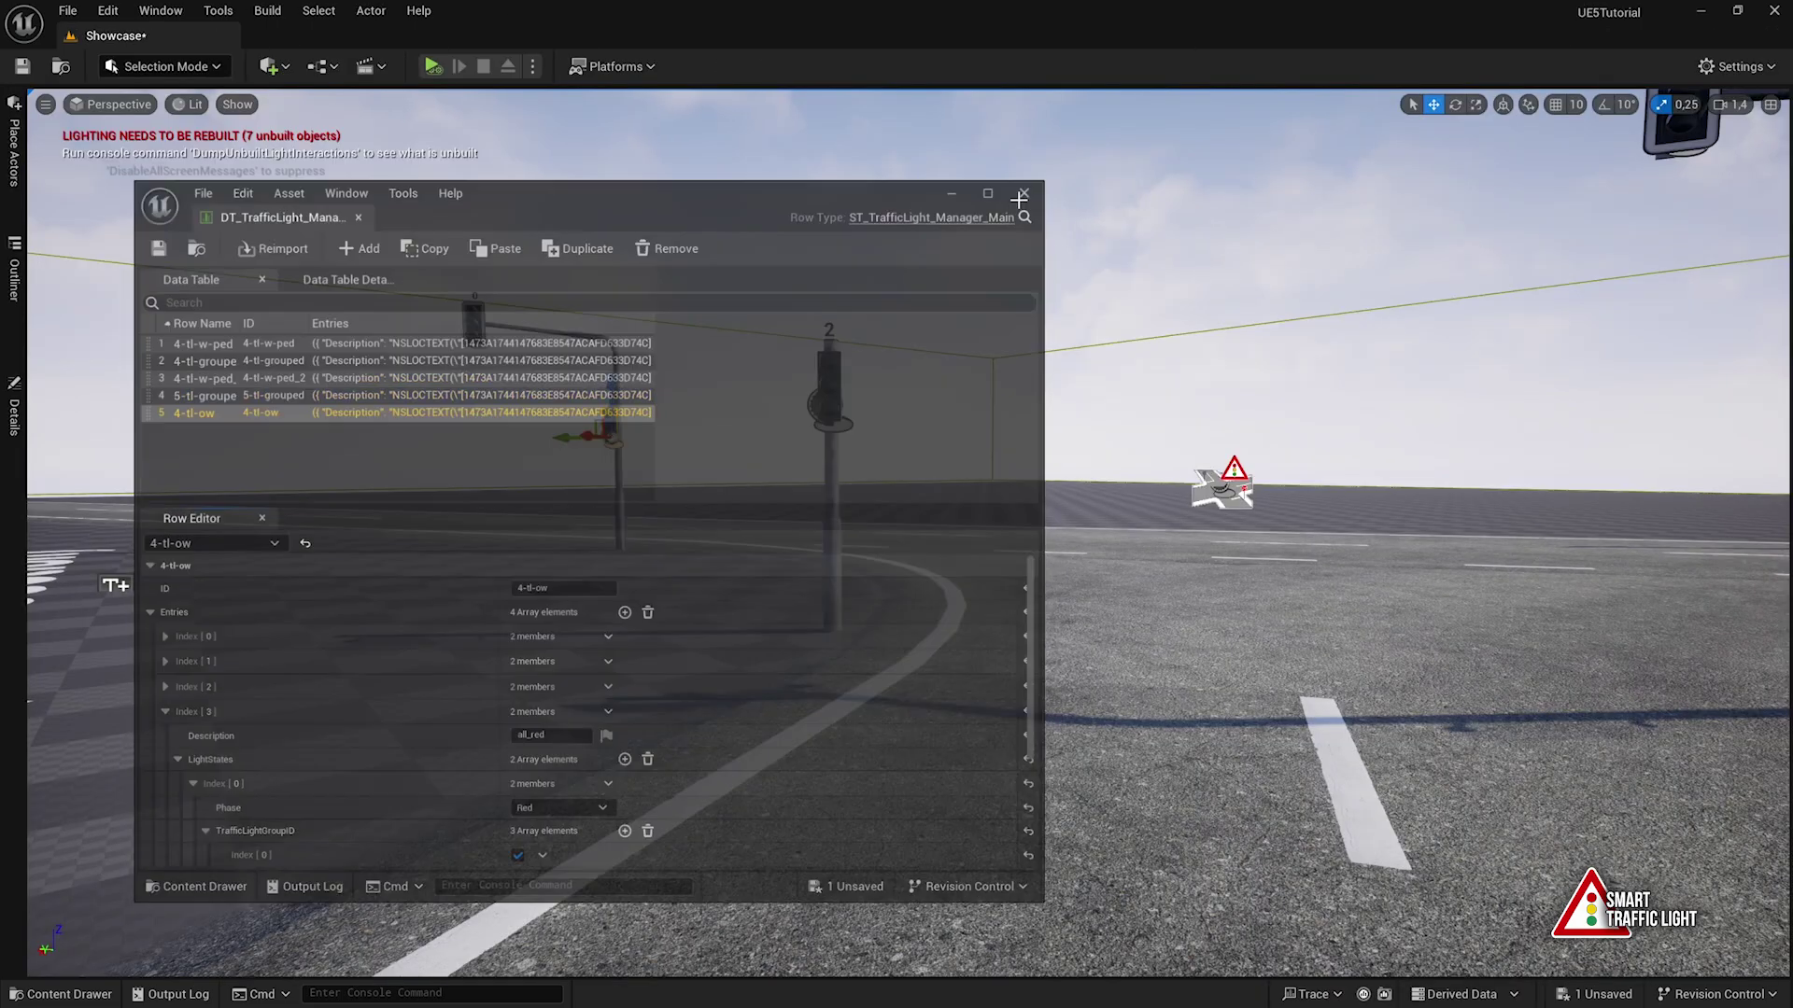
right_drag(613, 457, 710, 488)
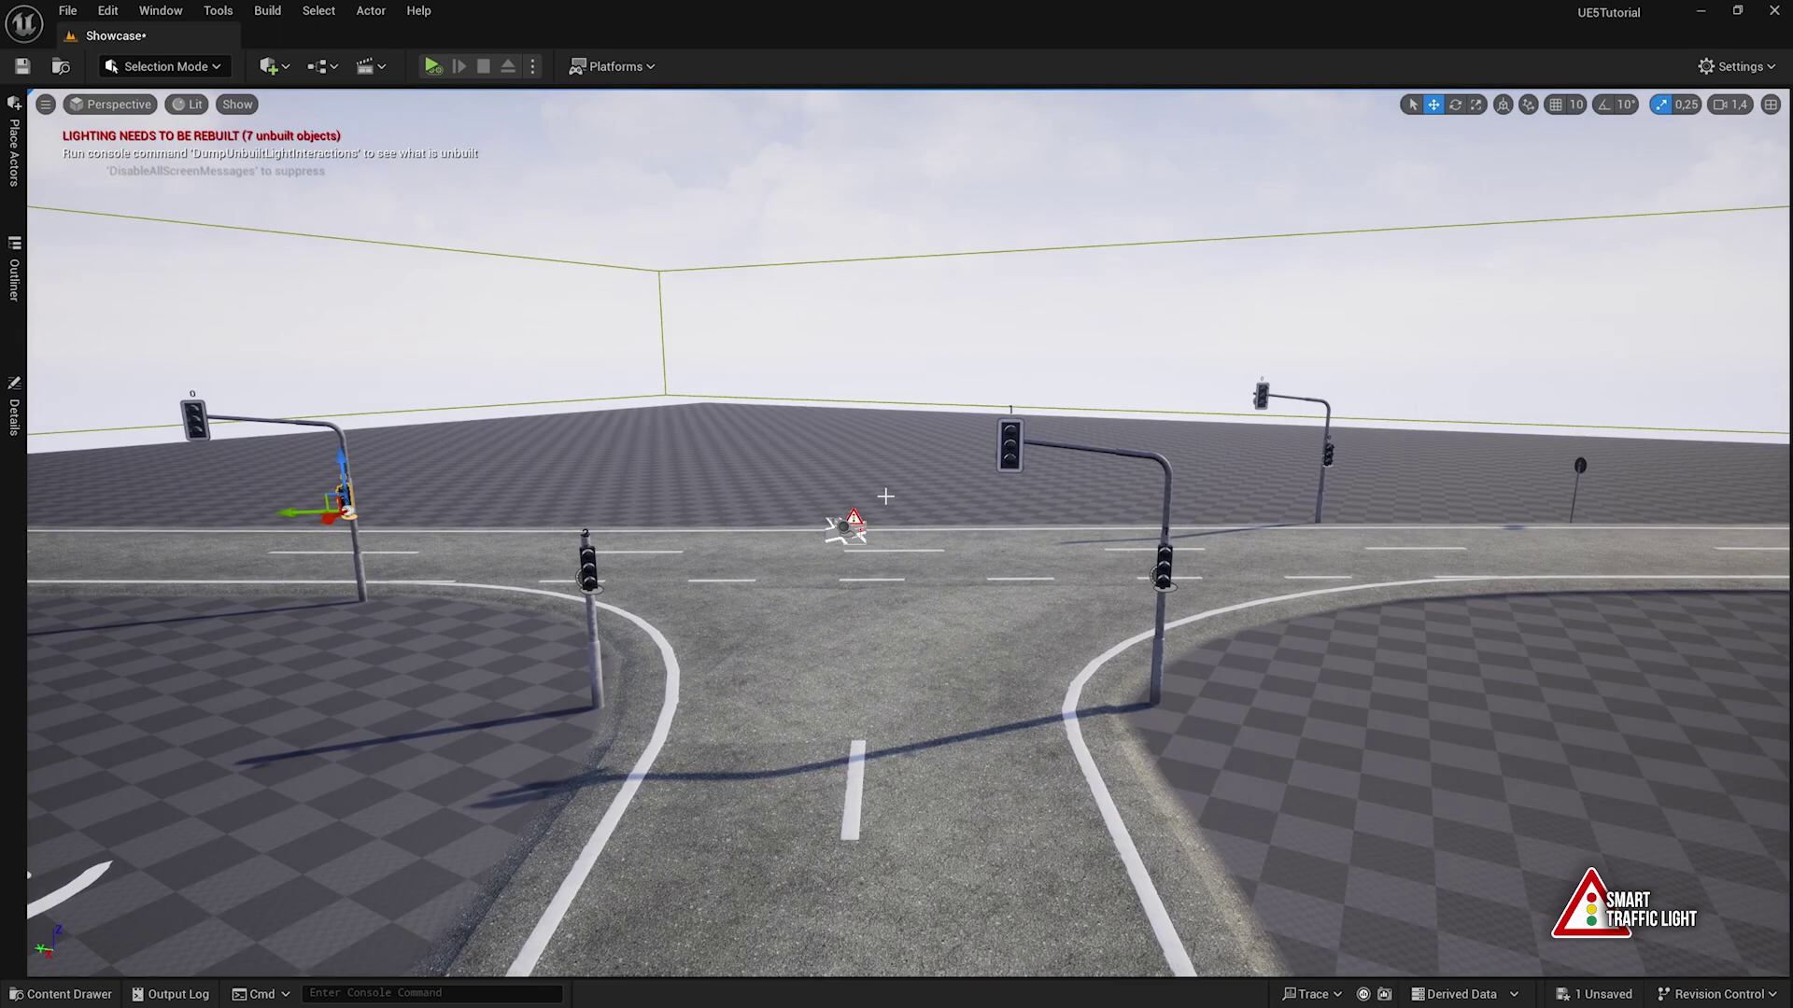
click(848, 527)
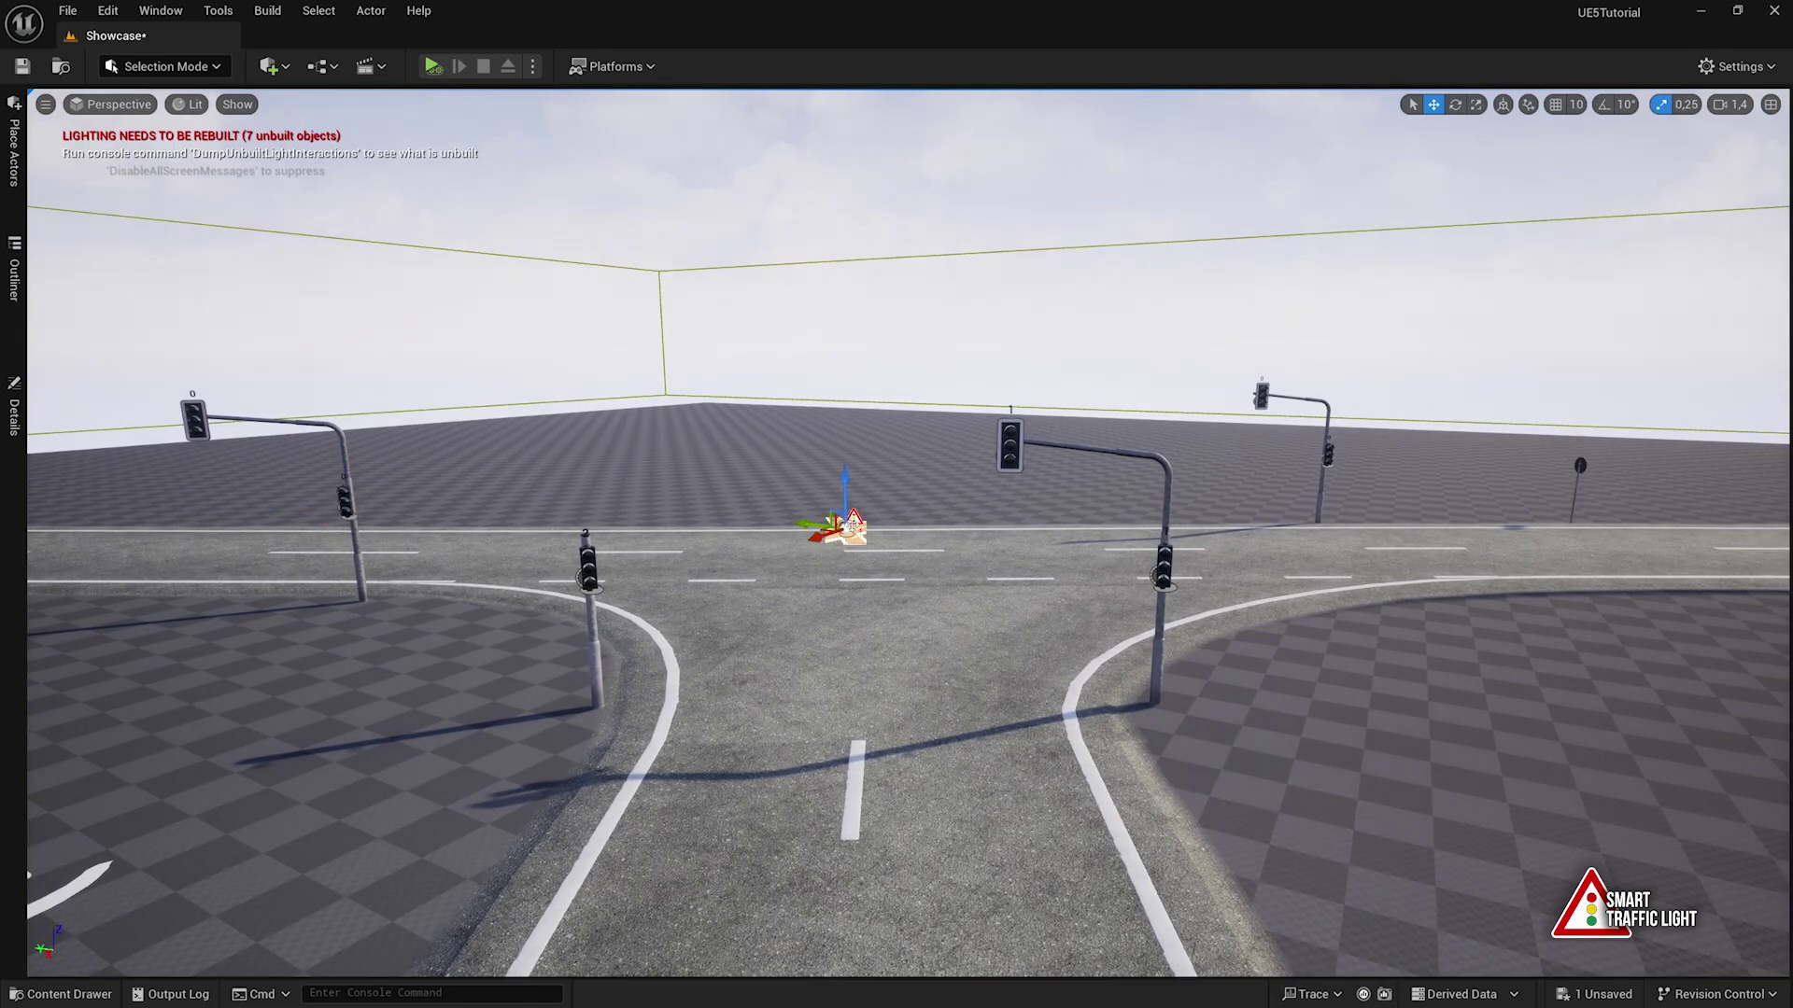
scroll(896, 533, up, 3)
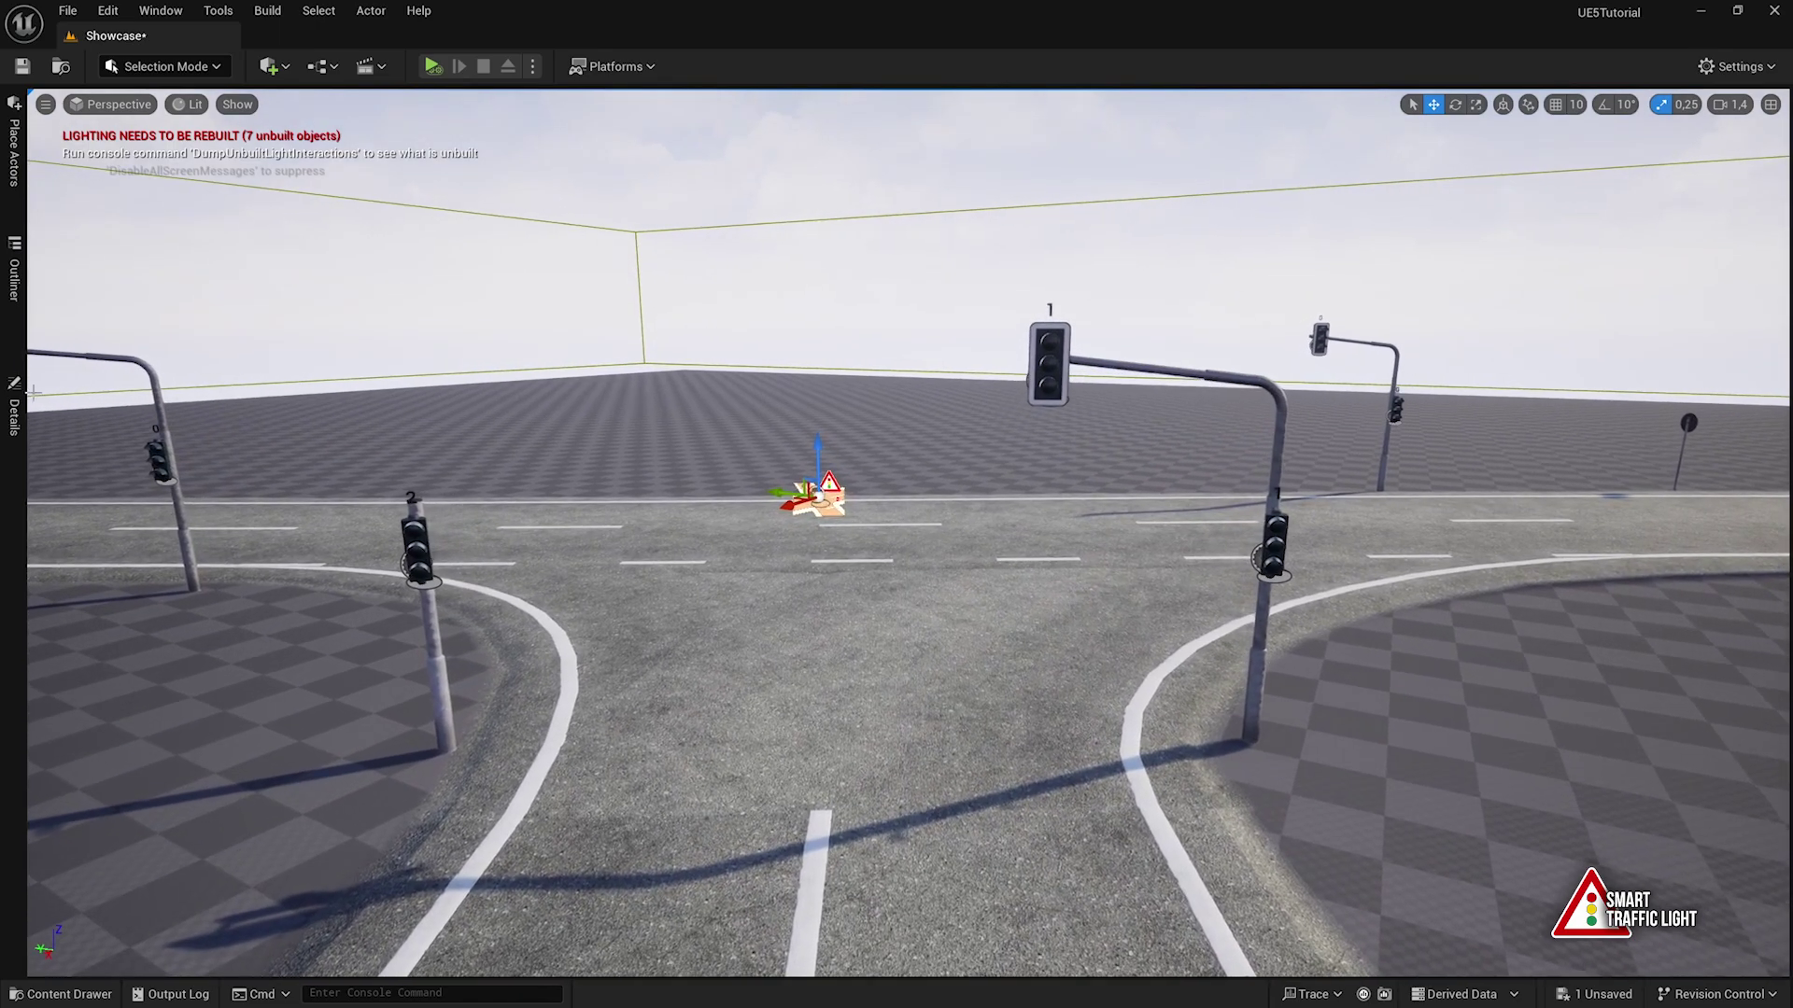
click(14, 411)
click(303, 590)
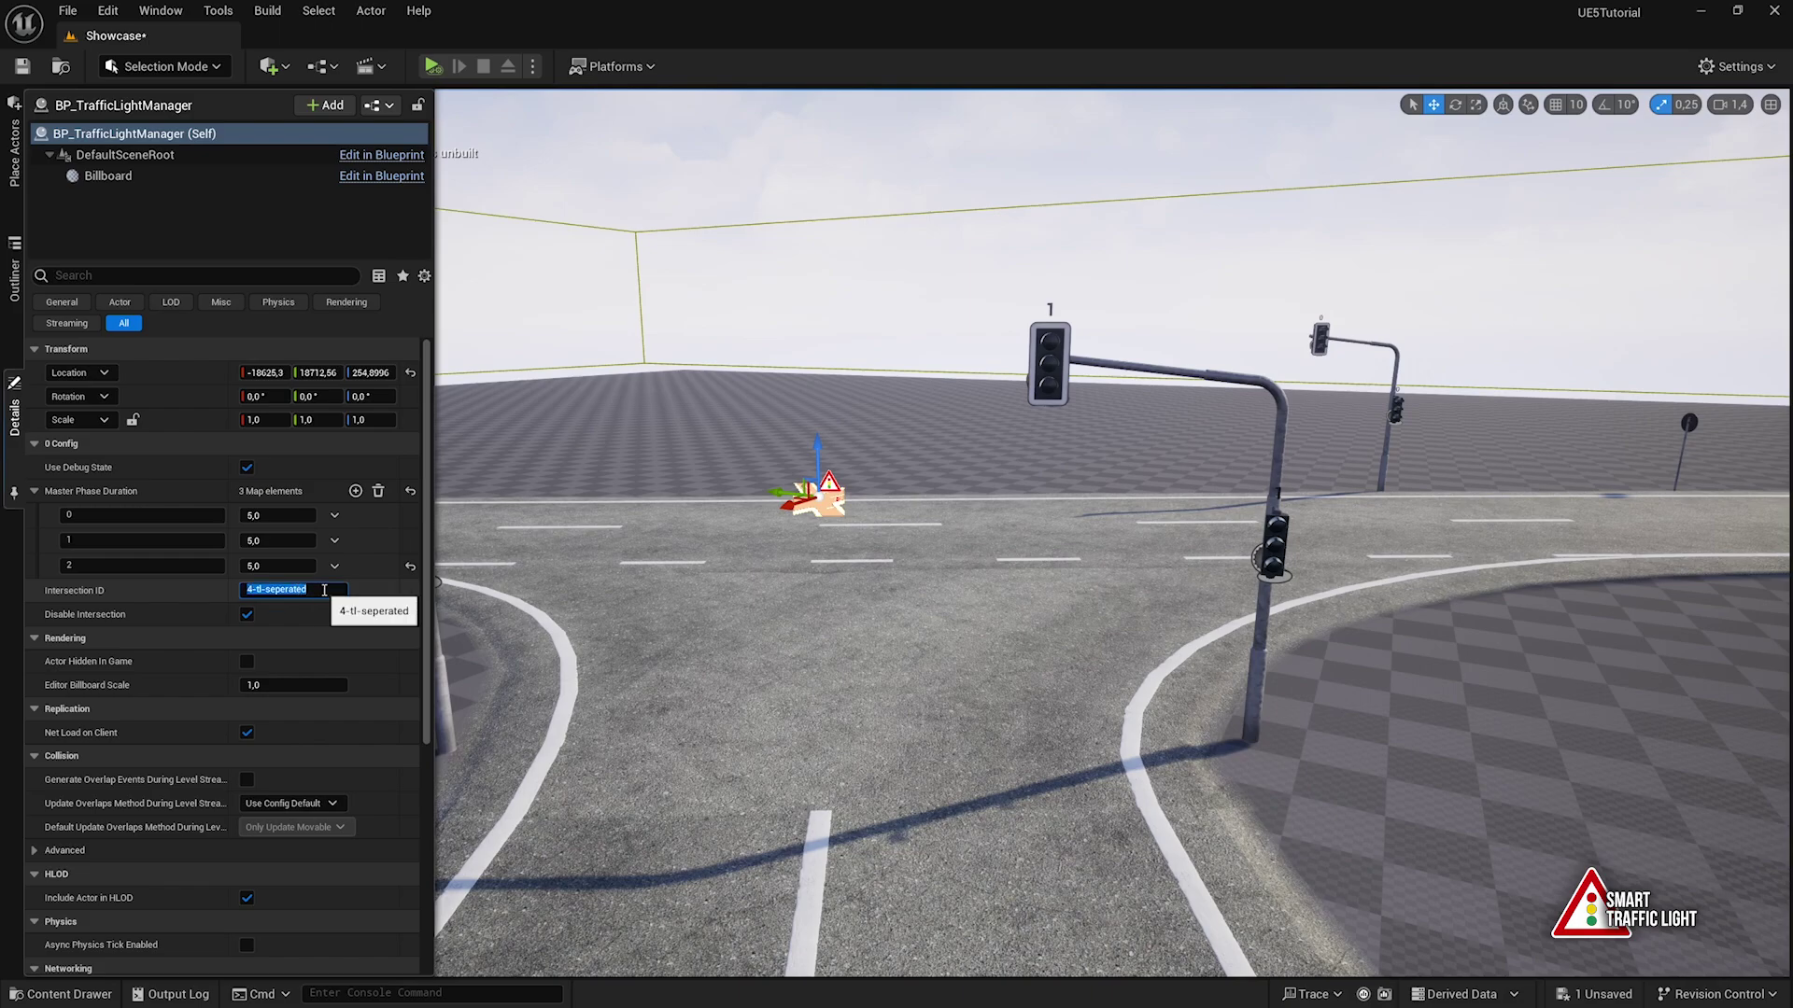
text(4-tl-ow)
key(Return)
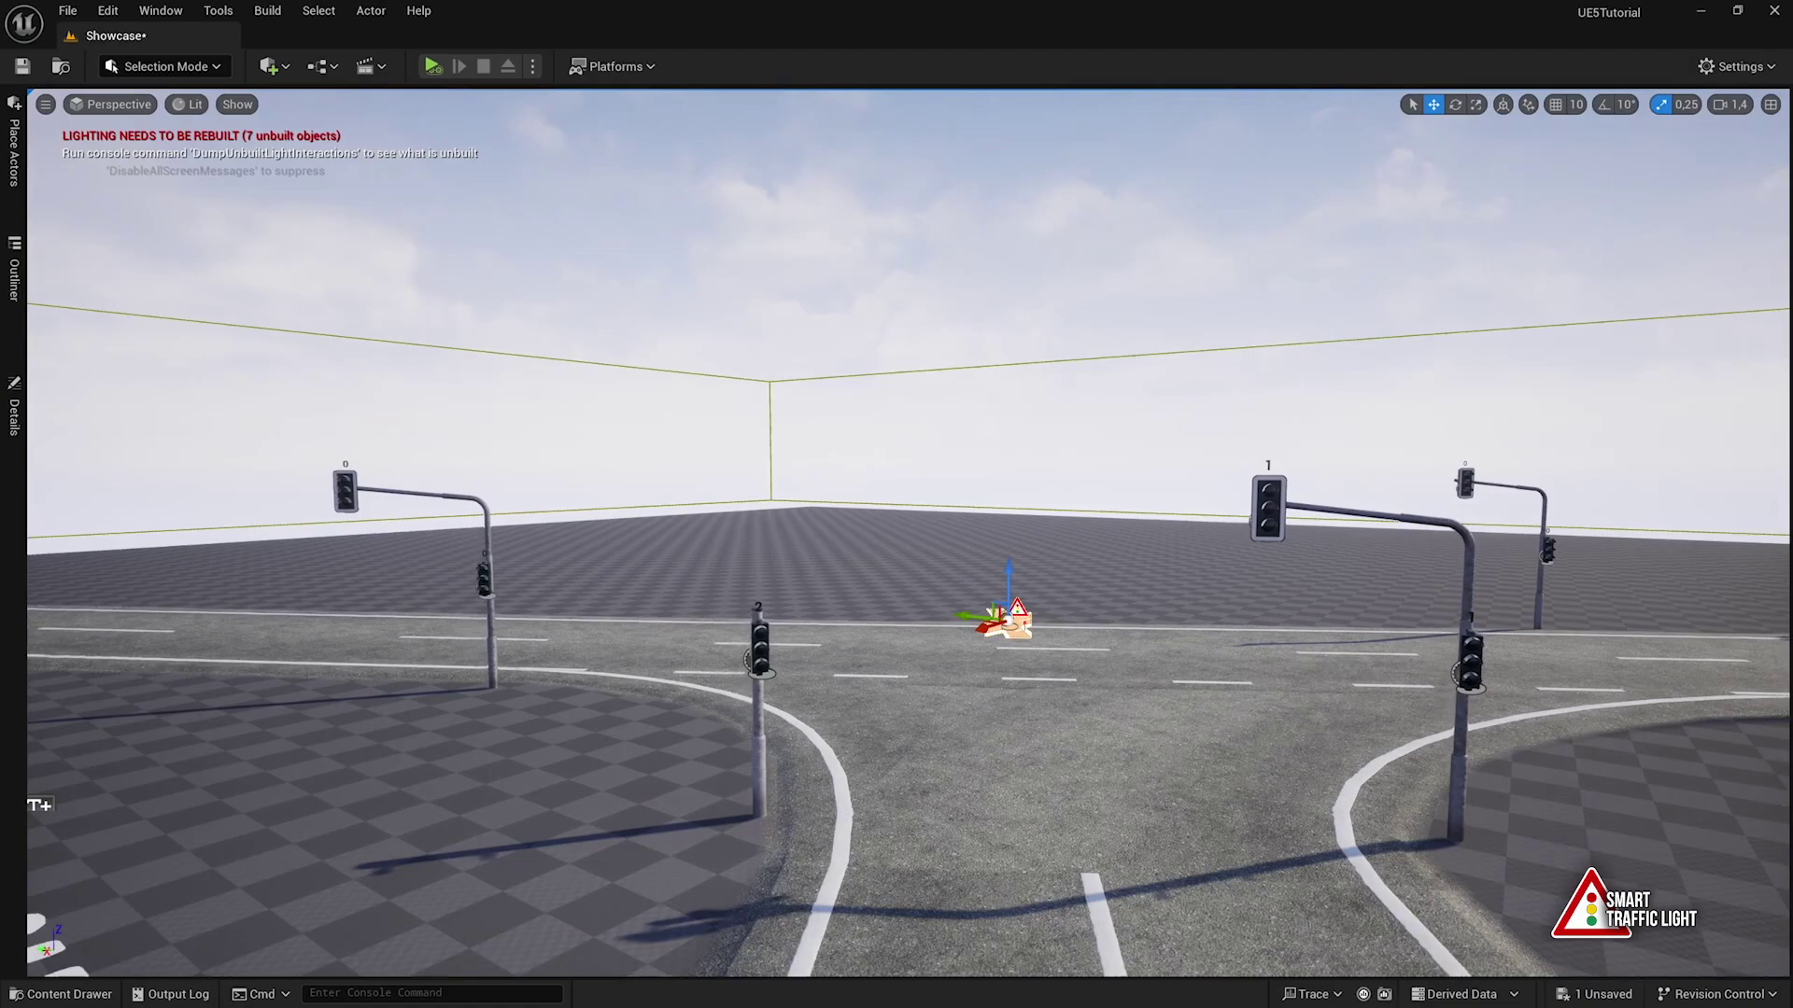
Simulate the level to test the traffic lights with the new intersection ID, and stop the simulation
right_drag(909, 532, 948, 506)
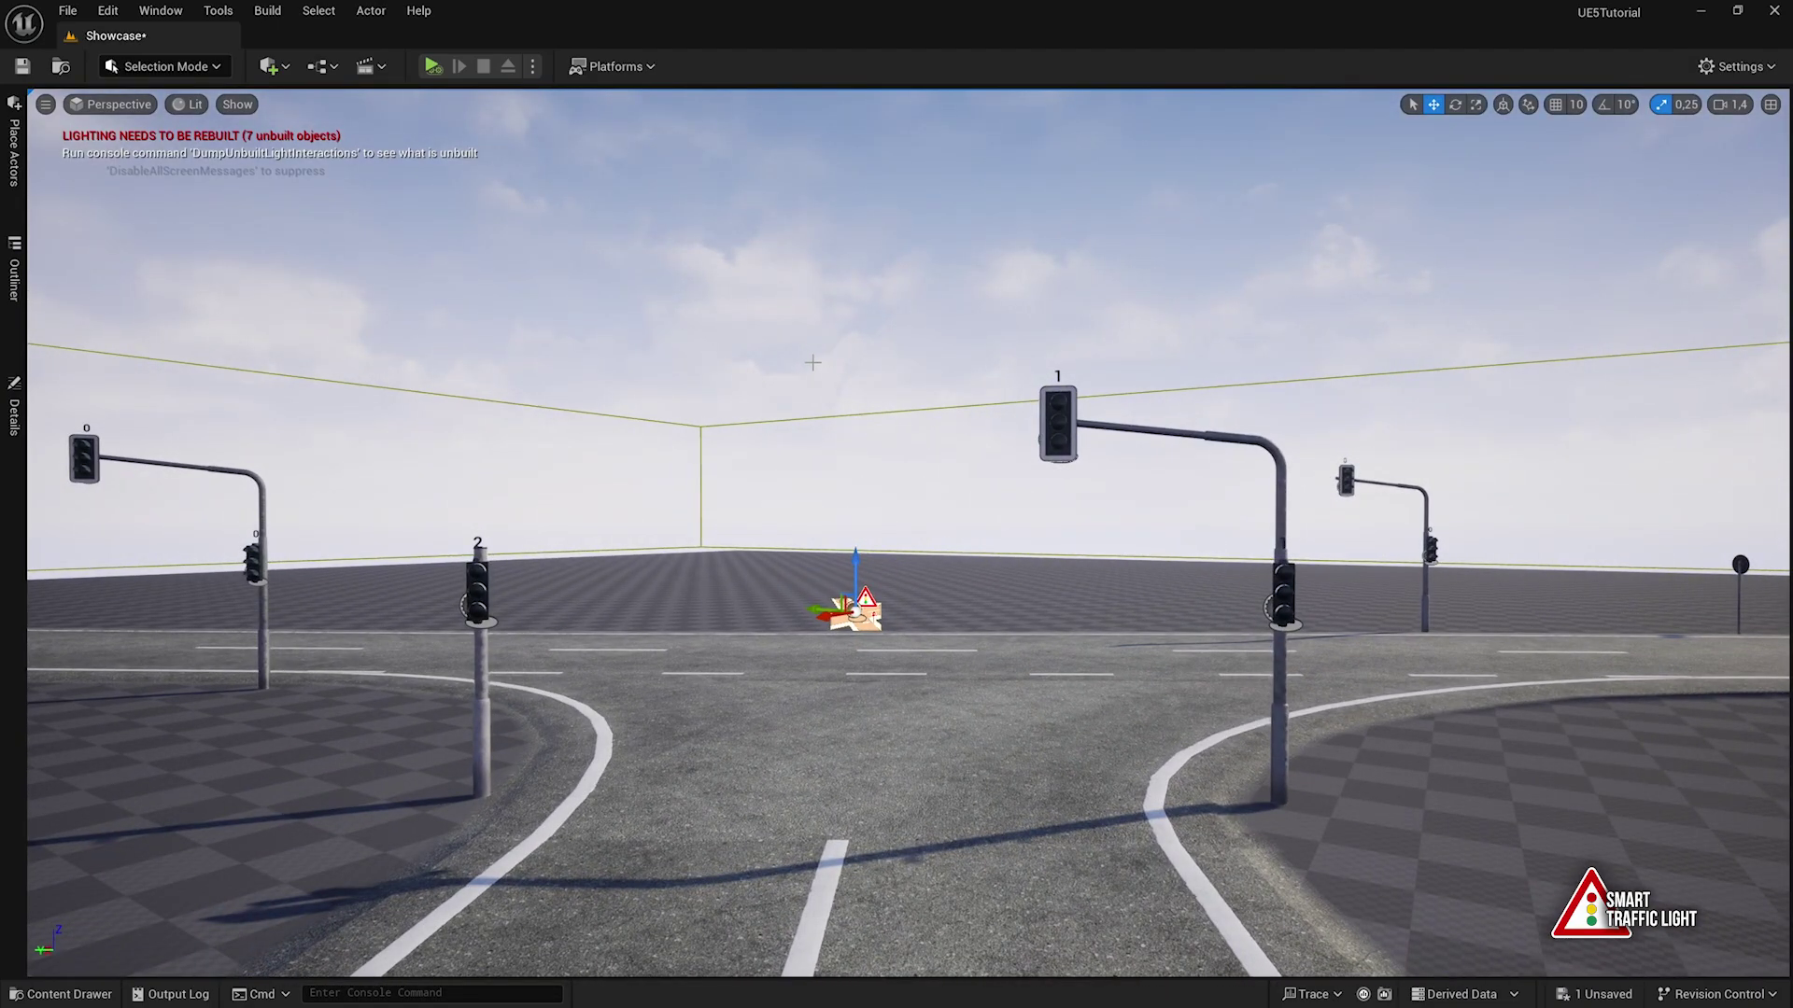
key(alt+s)
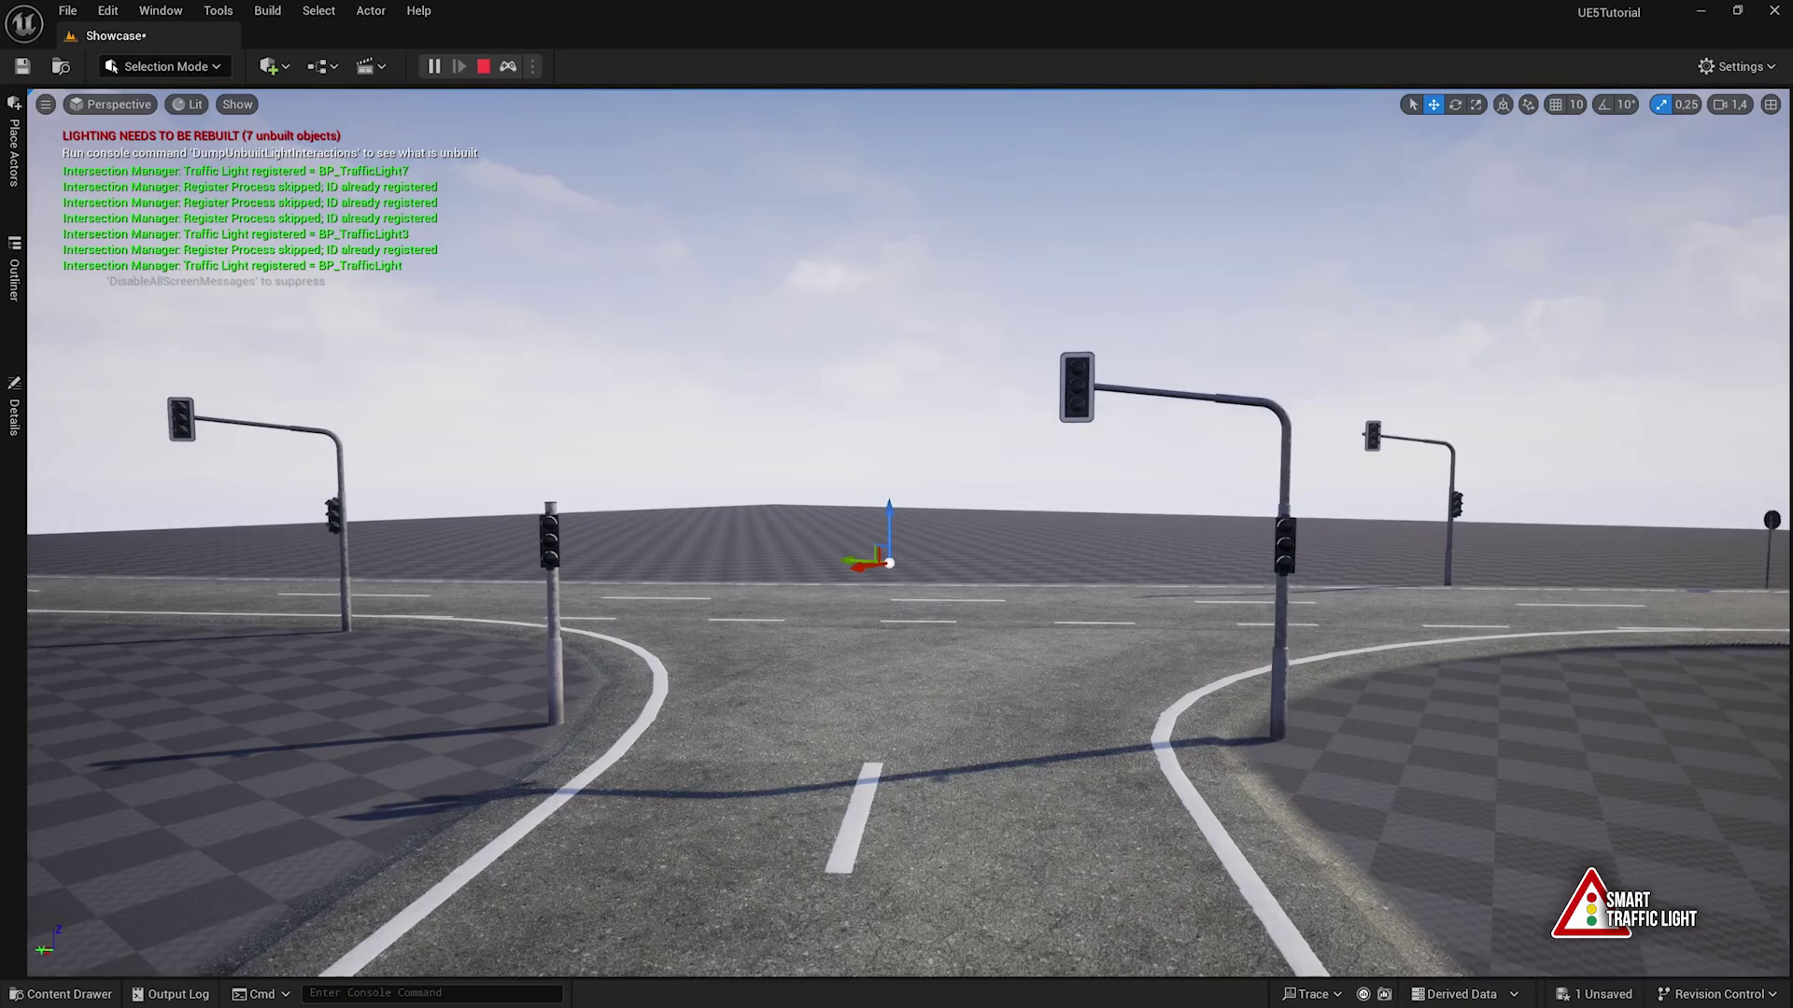
key(a)
right_drag(912, 435, 916, 441)
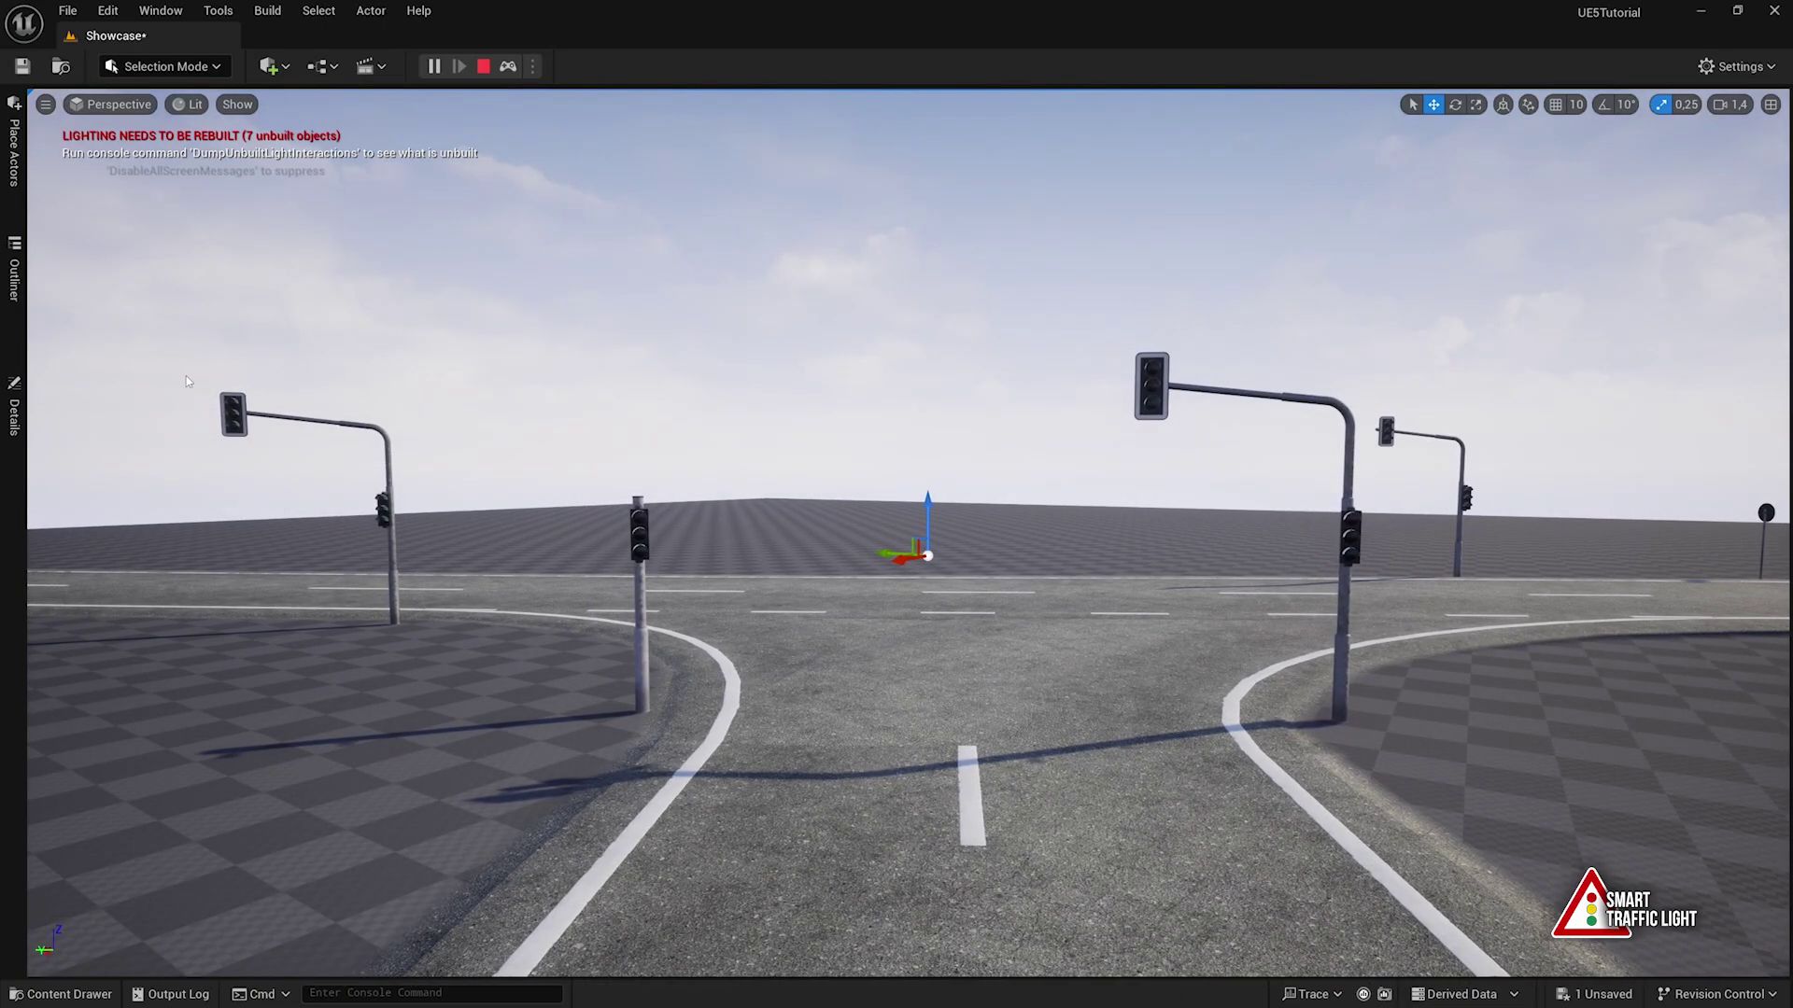
key(Escape)
Turn off Disable Intersection on the traffic light manager and deselect the manager
click(14, 411)
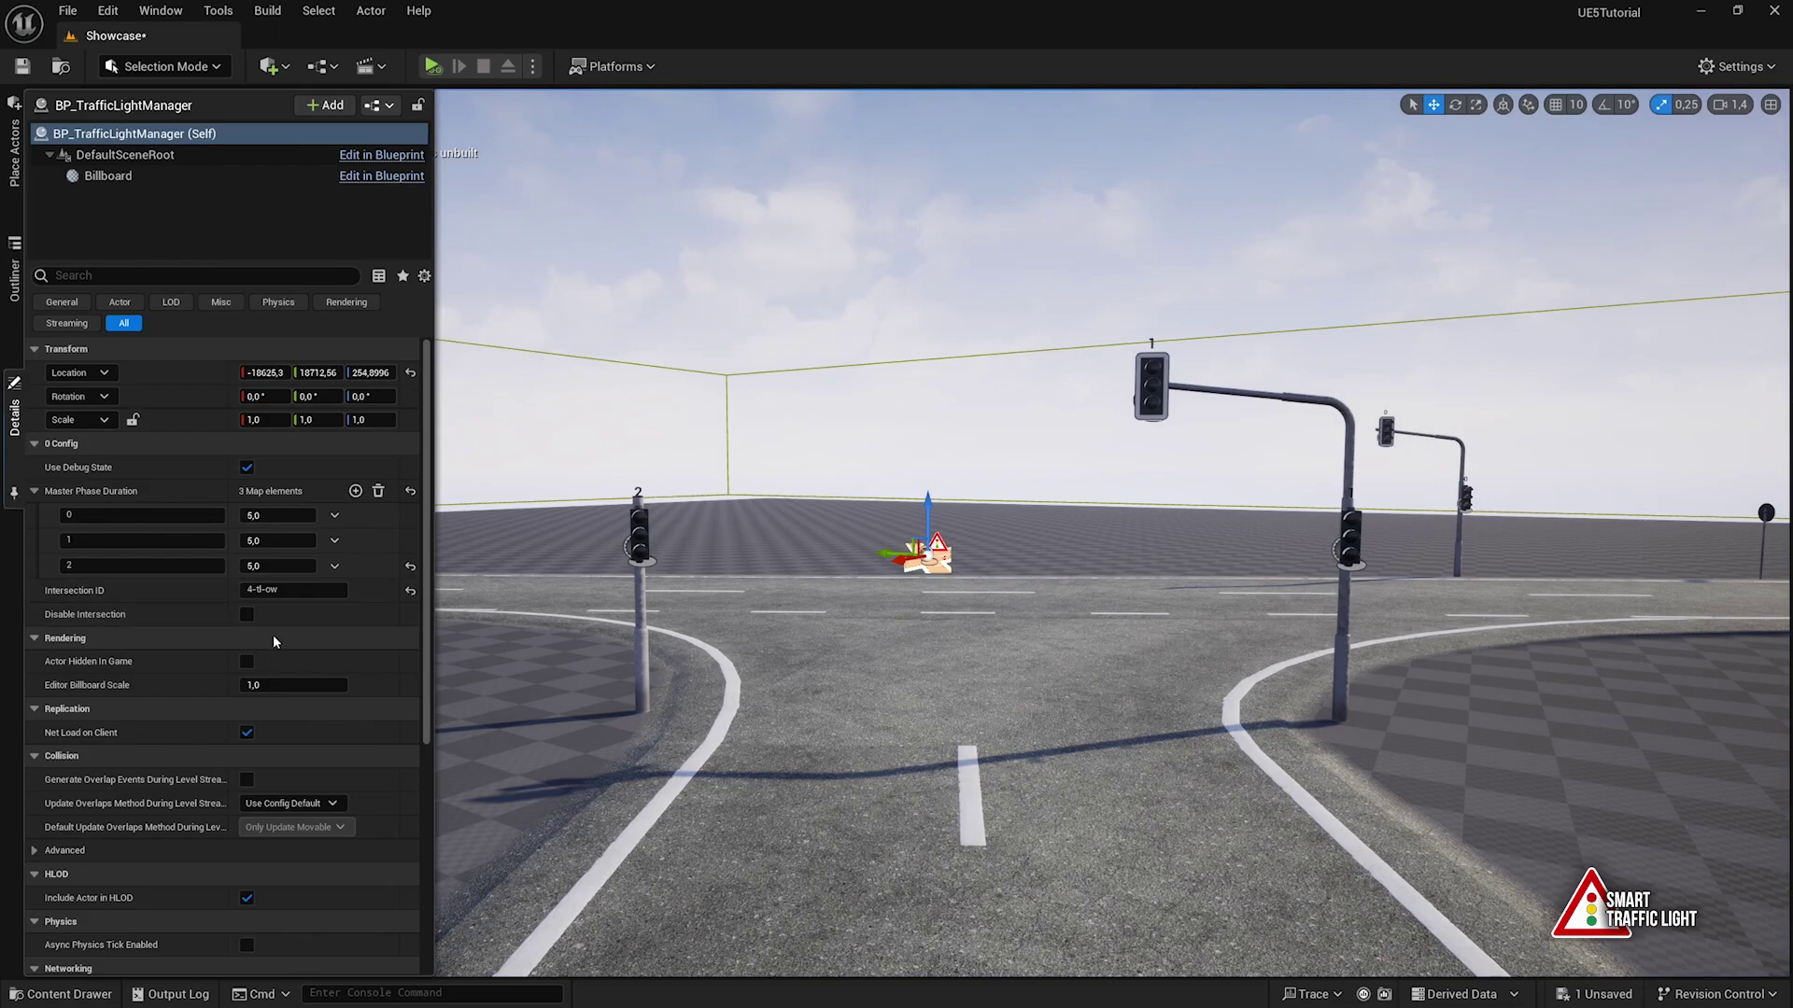
right_drag(799, 406, 798, 406)
right_click(806, 401)
click(568, 351)
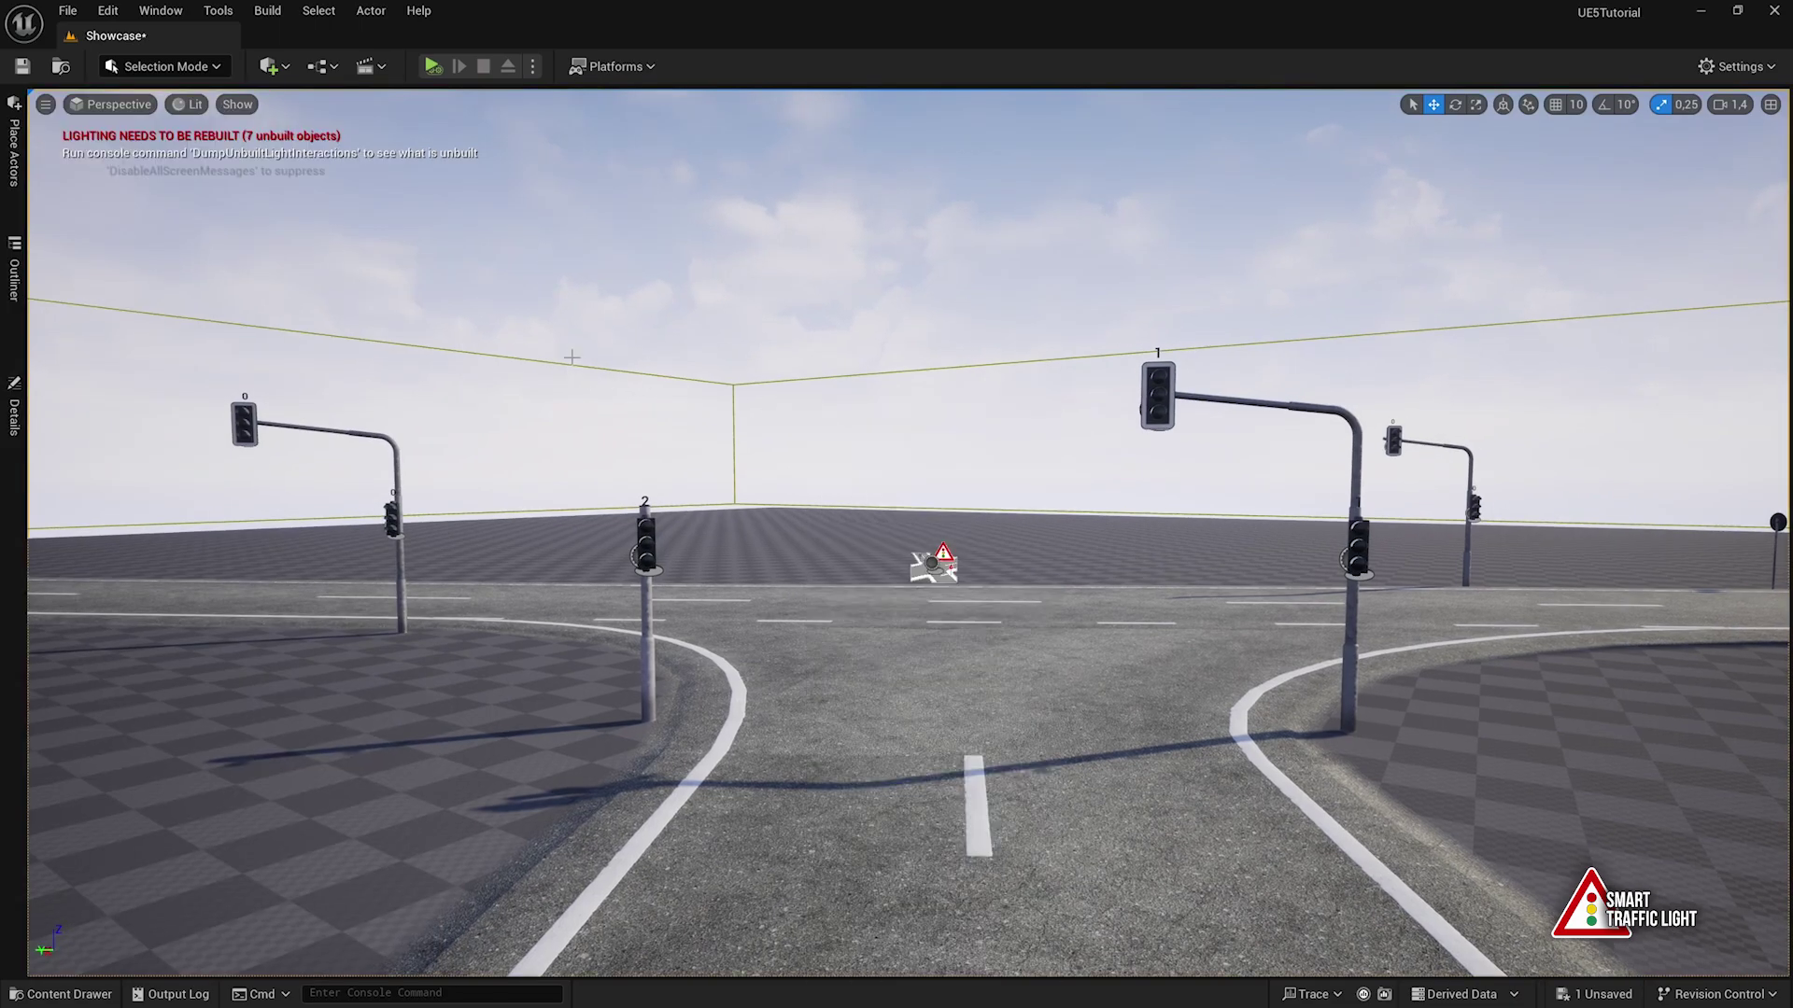
Run the level again to check the phases of the enabled intersection, and stop it
key(alt+s)
right_click(581, 363)
click(560, 330)
right_drag(540, 406, 540, 405)
scroll(540, 405, down, 4)
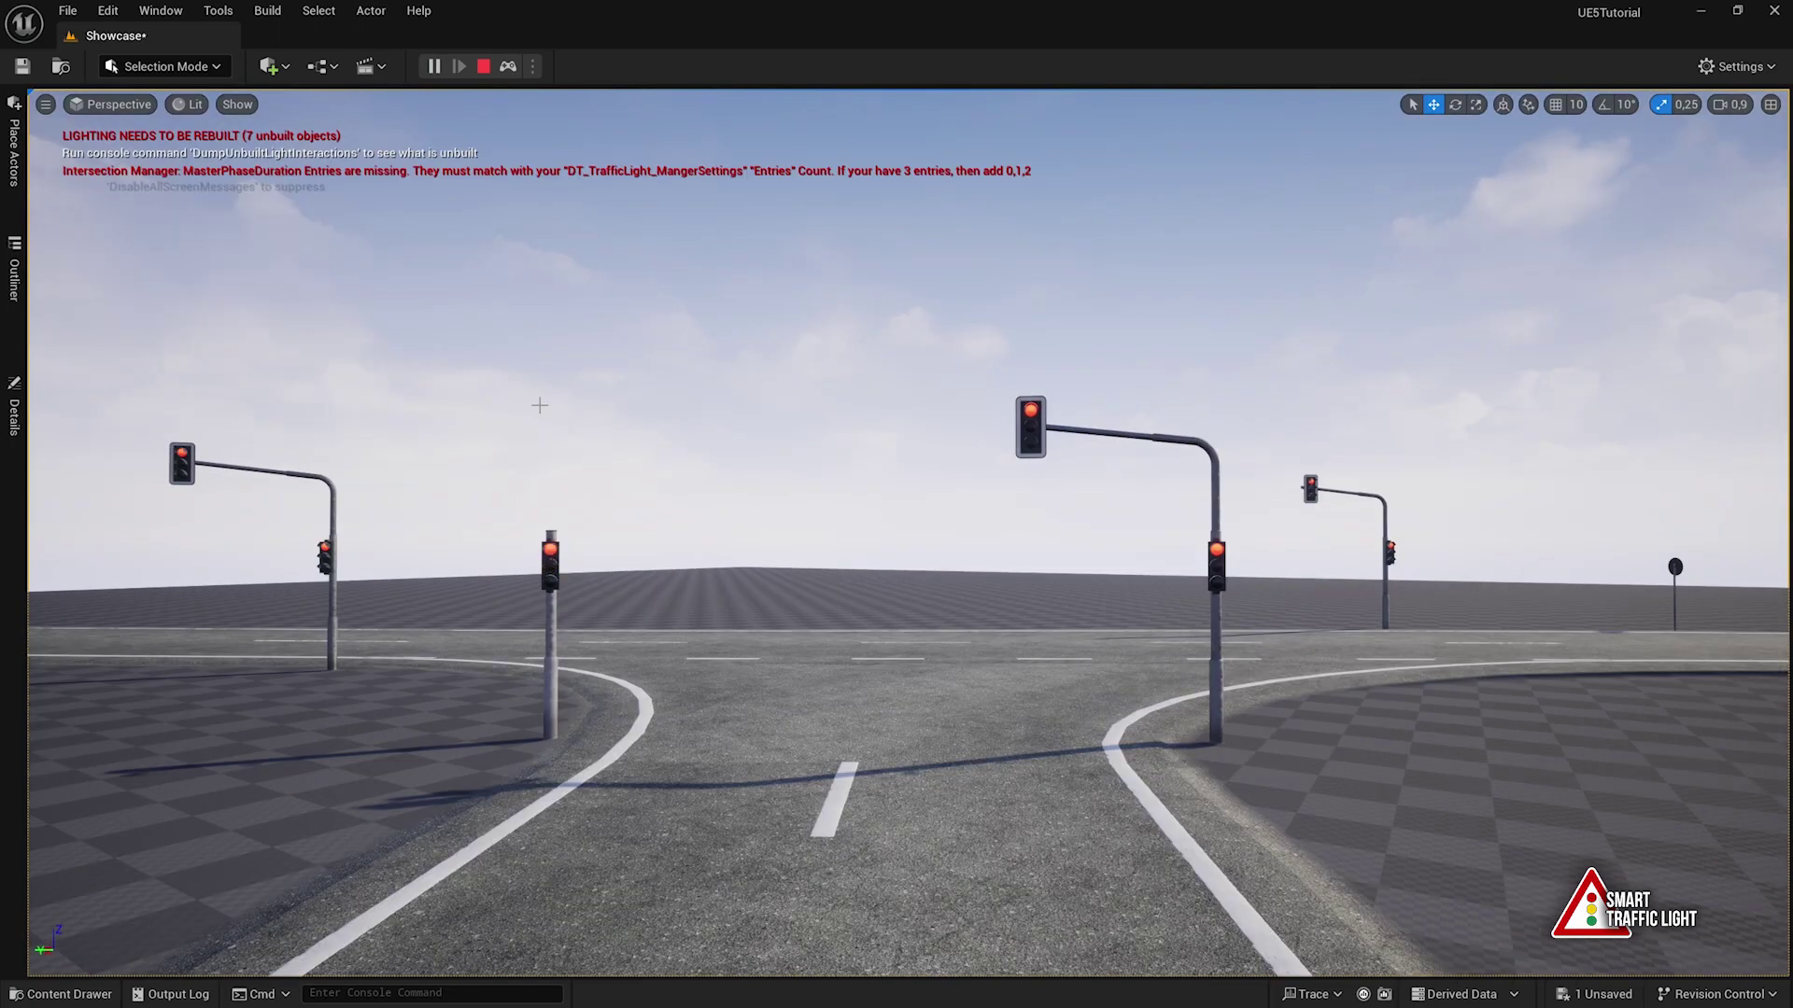
key(Escape)
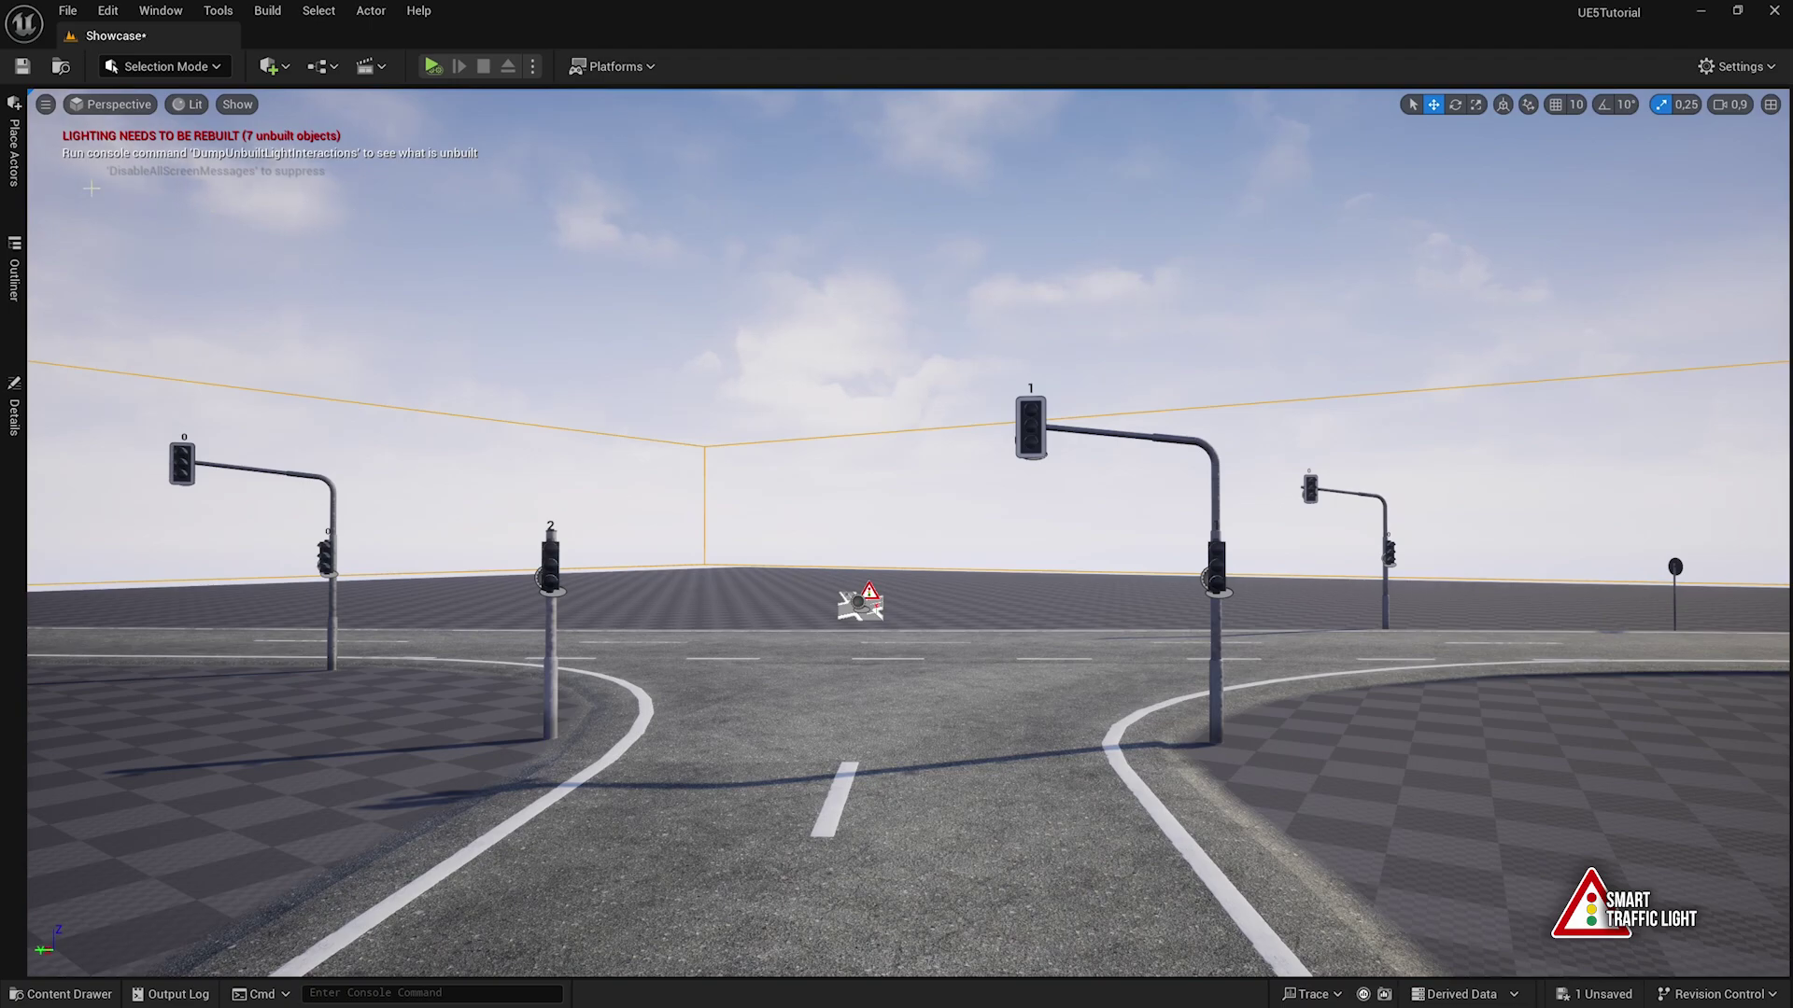
click(22, 428)
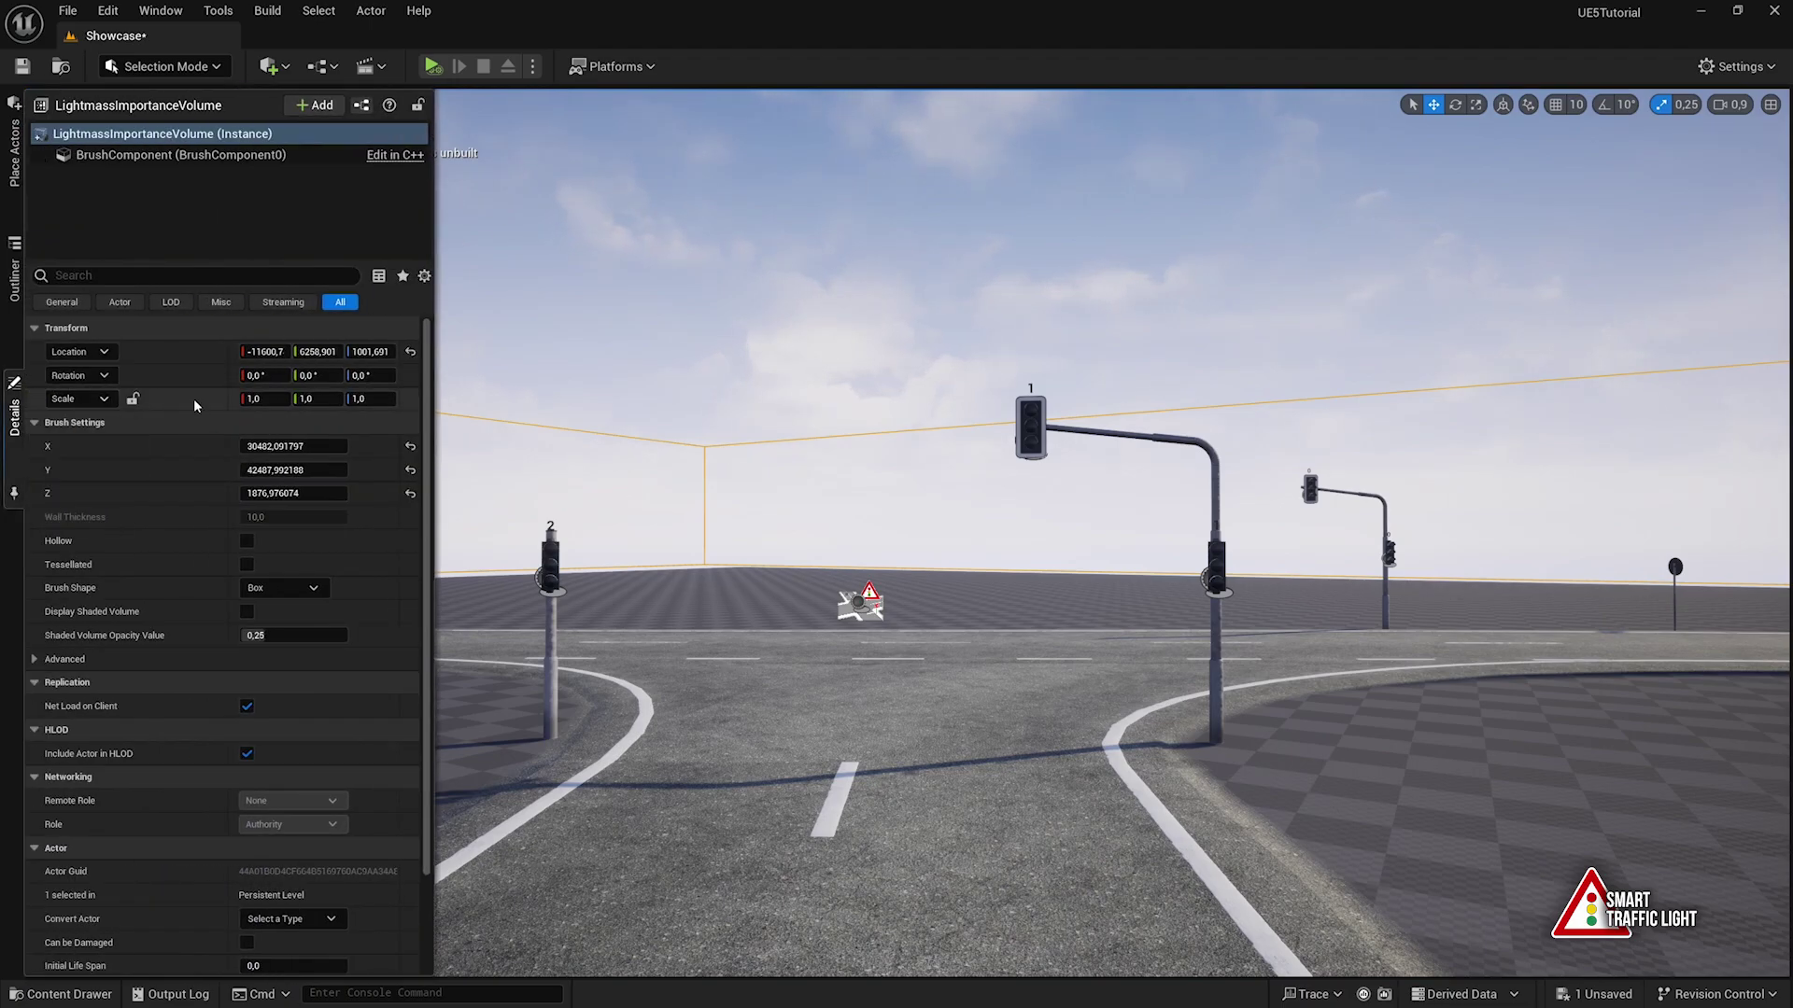
right_click(710, 420)
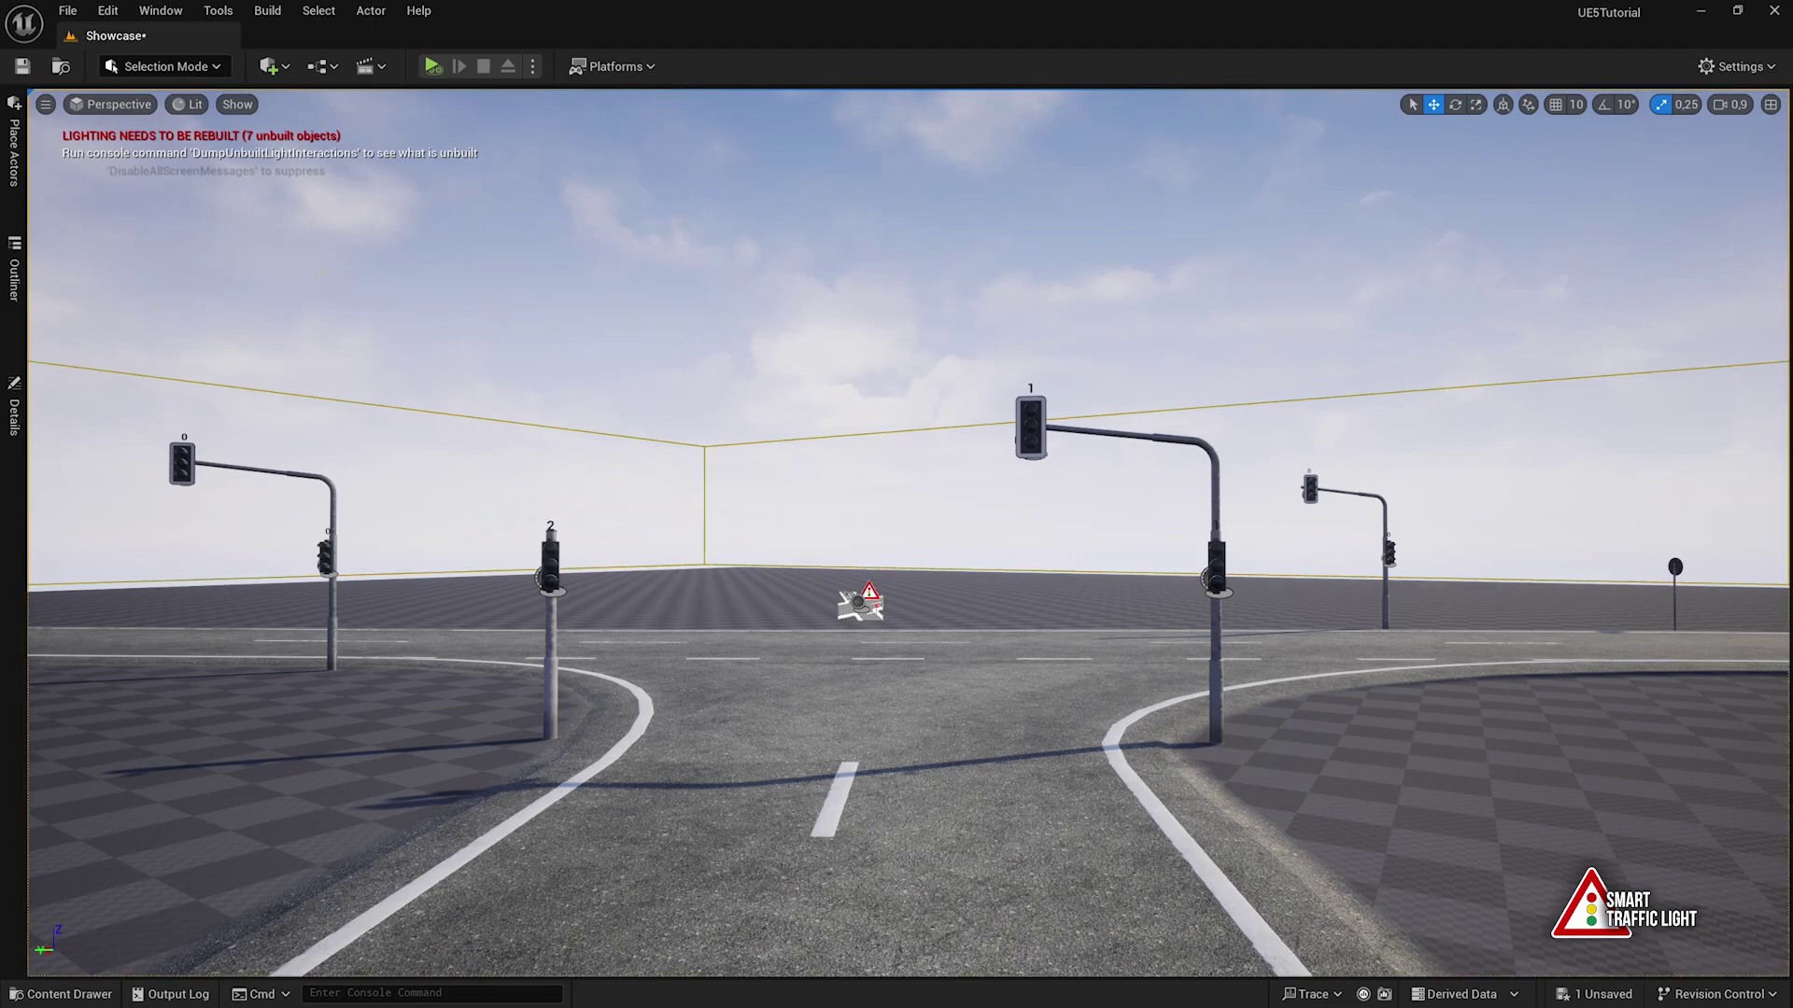
key(alt+p)
key(Escape)
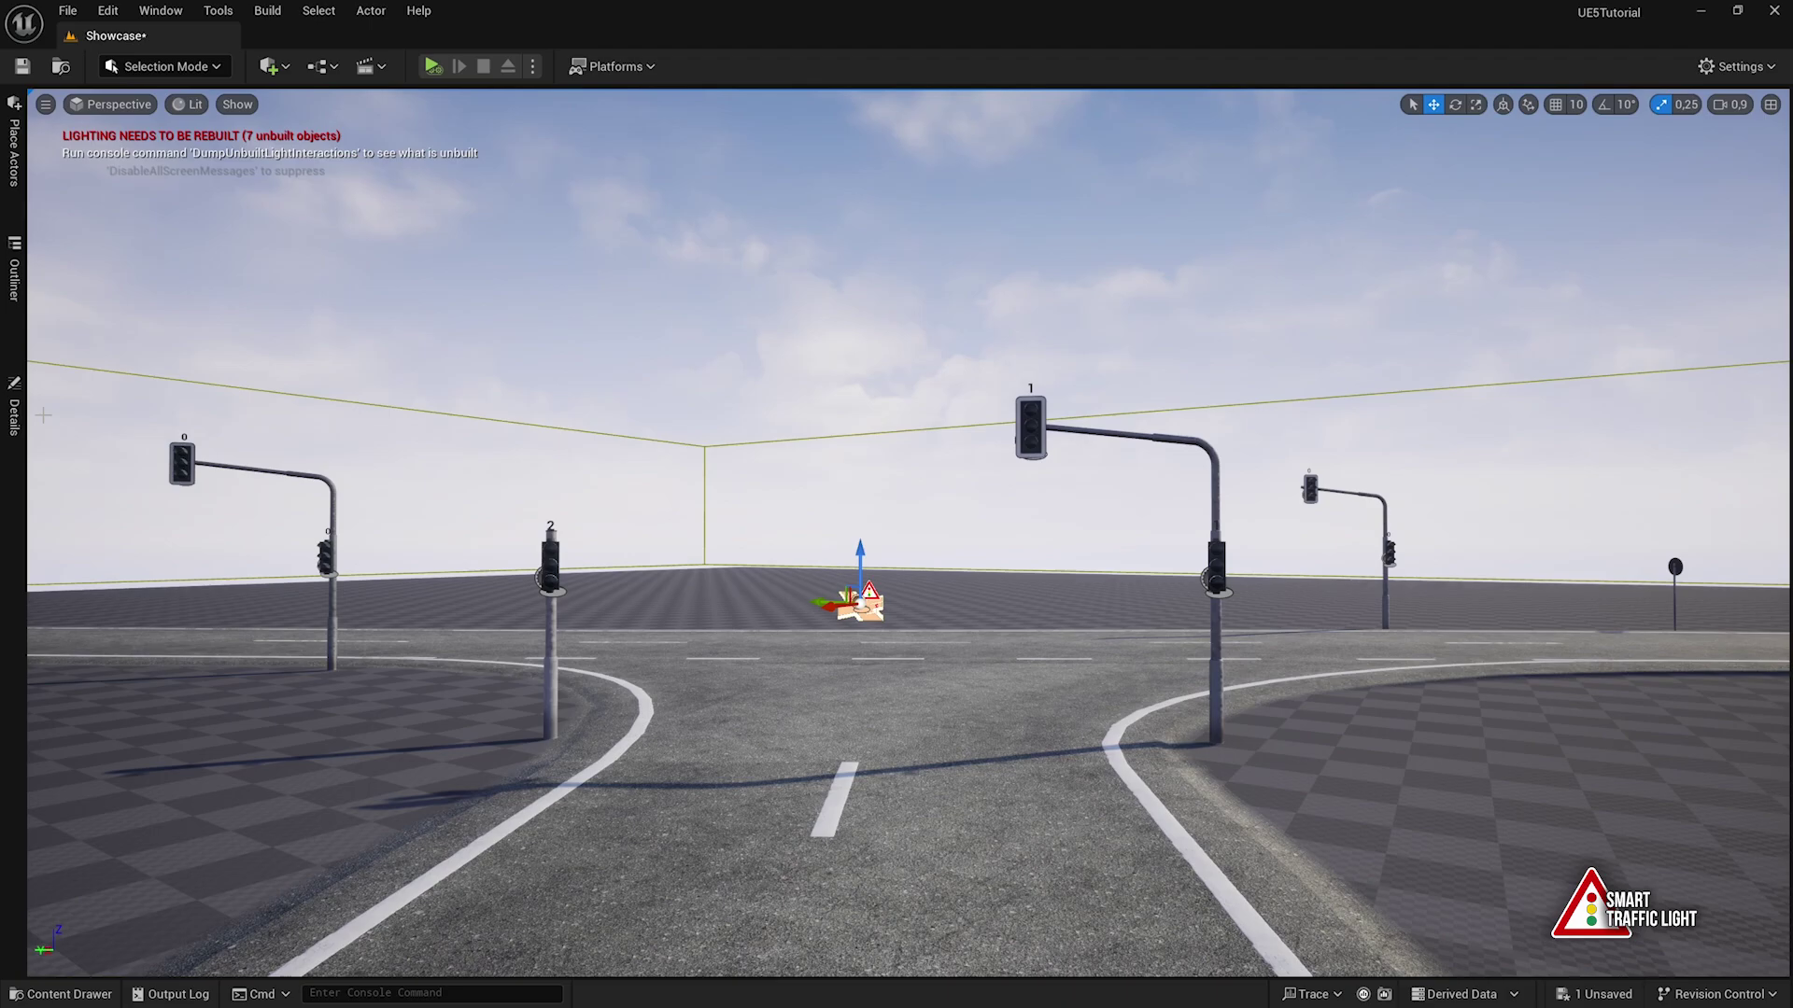
Set the manager's Master Phase Duration to 2.0 for each of the phases 0, 1 and 2
click(14, 408)
click(277, 515)
text(2)
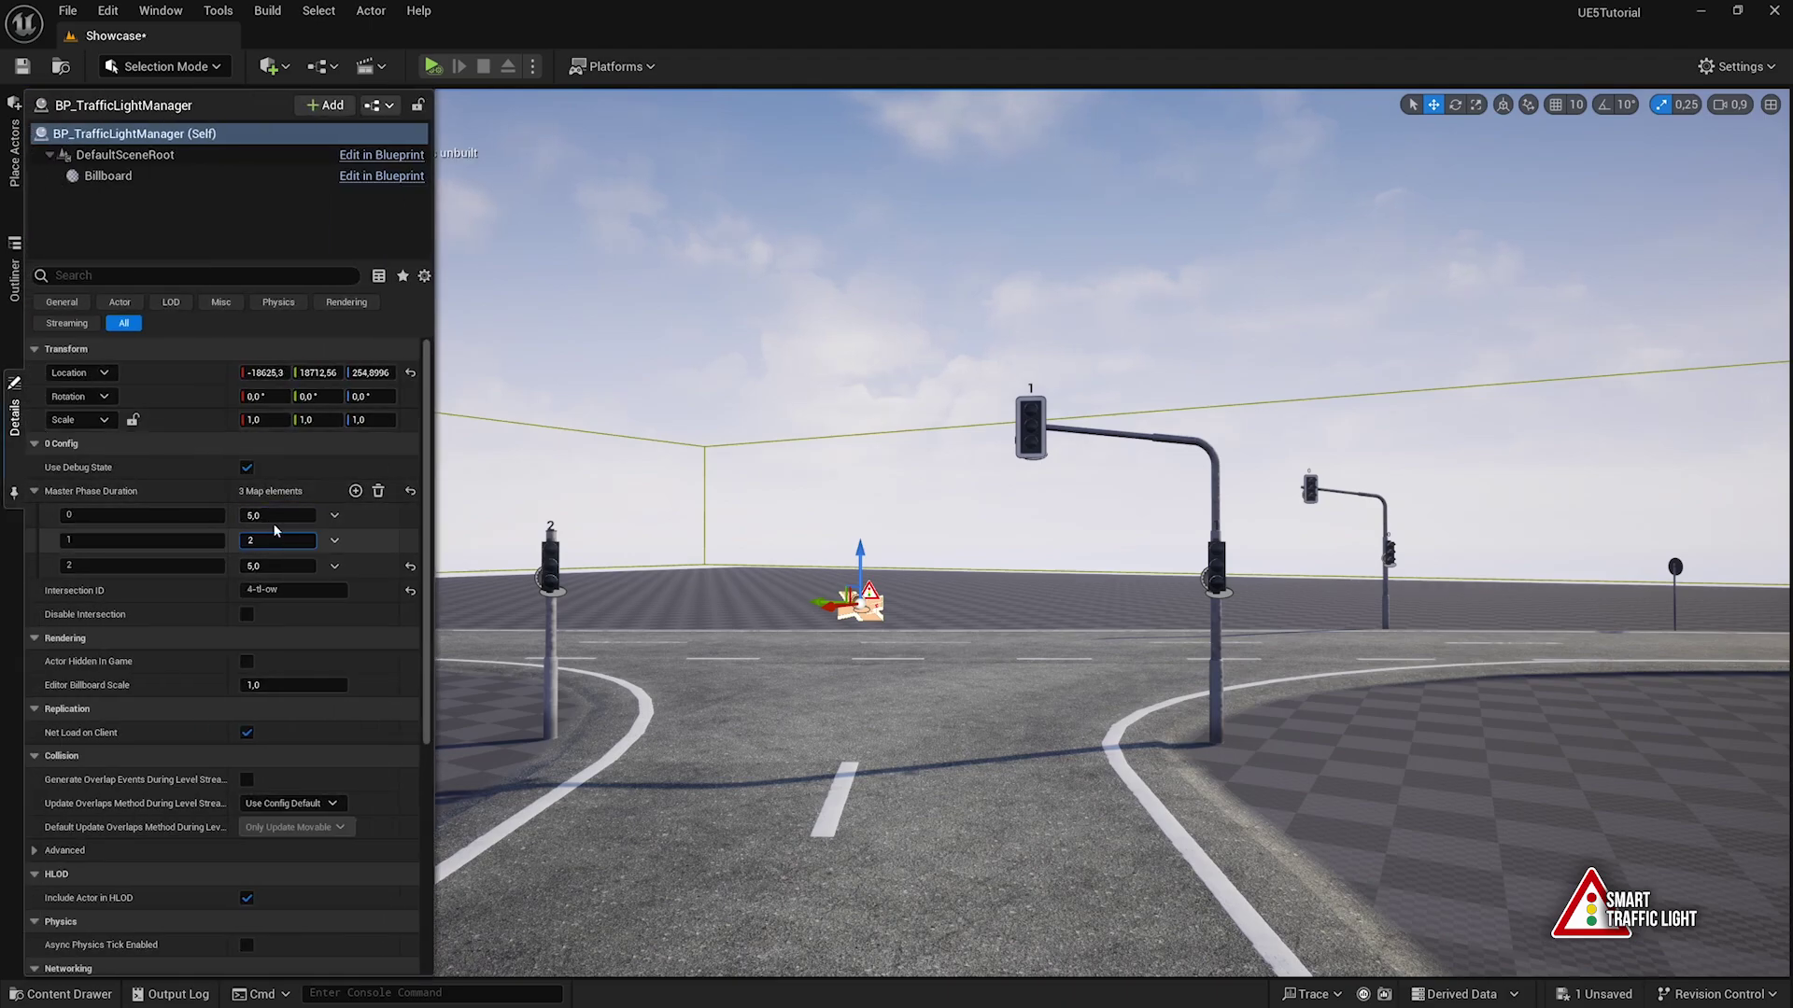
key(Tab)
text(2)
key(Tab)
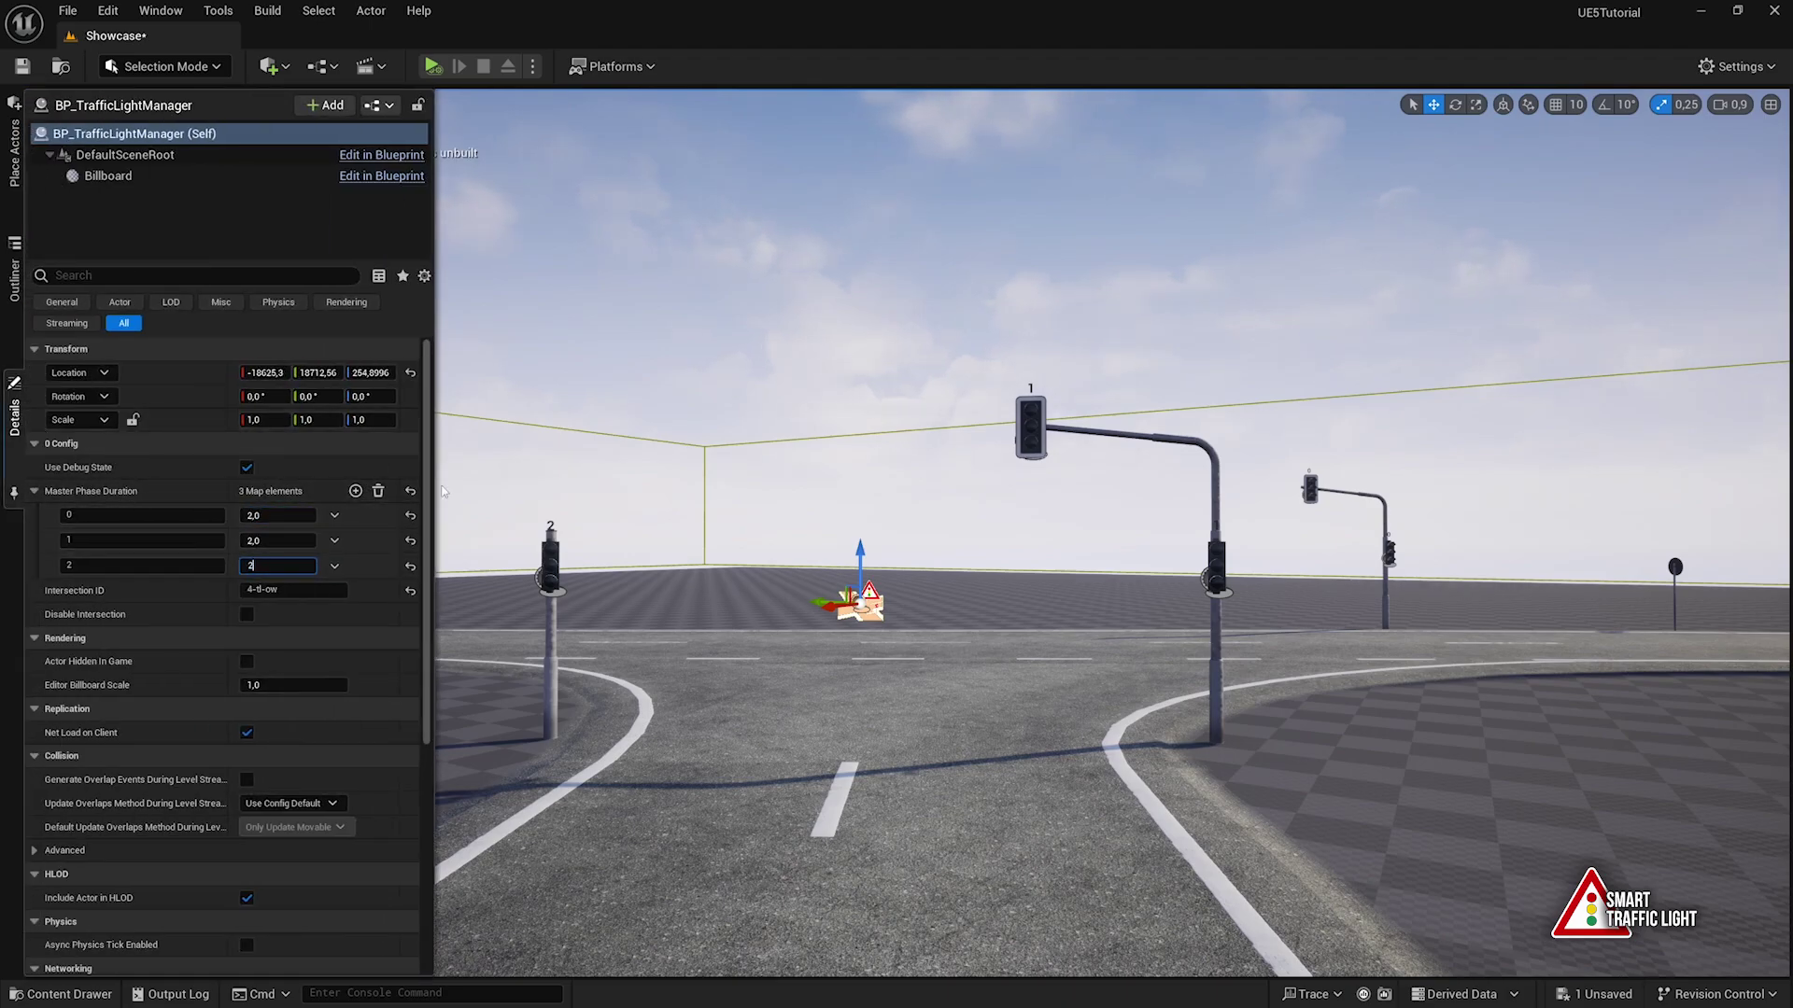
Test the intersection with the shortened phases, stop the run and review the manager's Master Phase Duration entries
right_drag(663, 383, 666, 401)
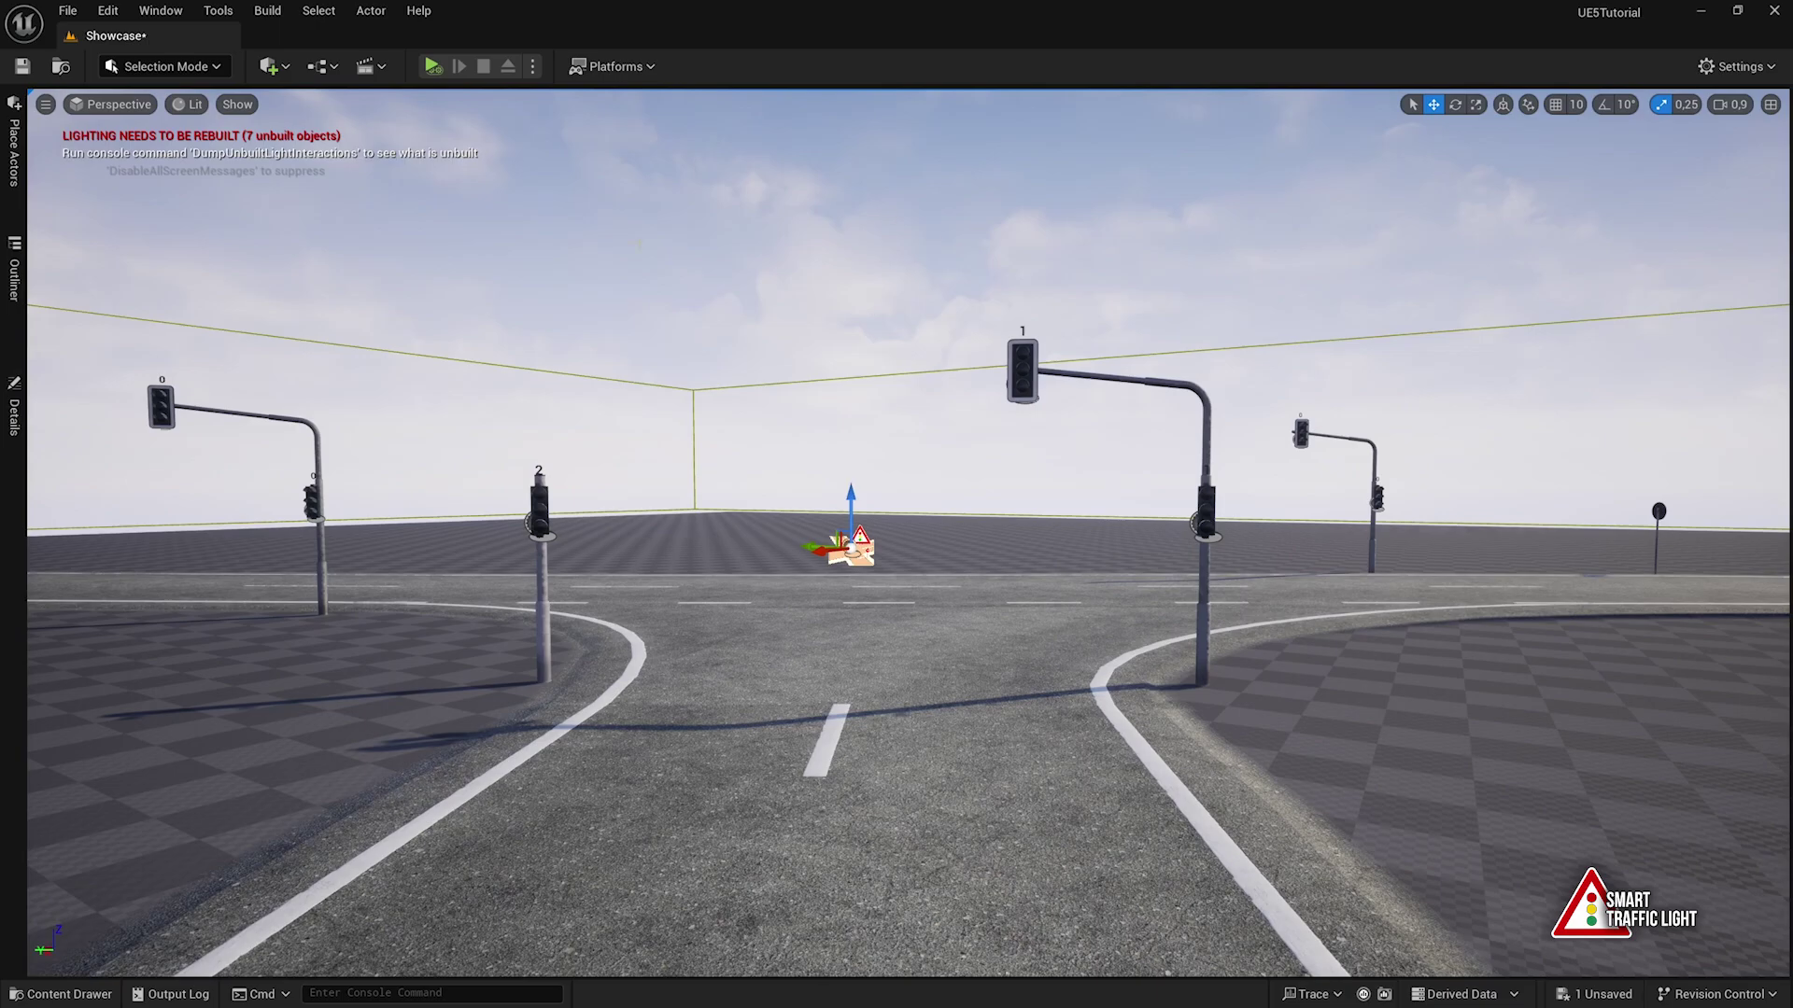
key(alt+p)
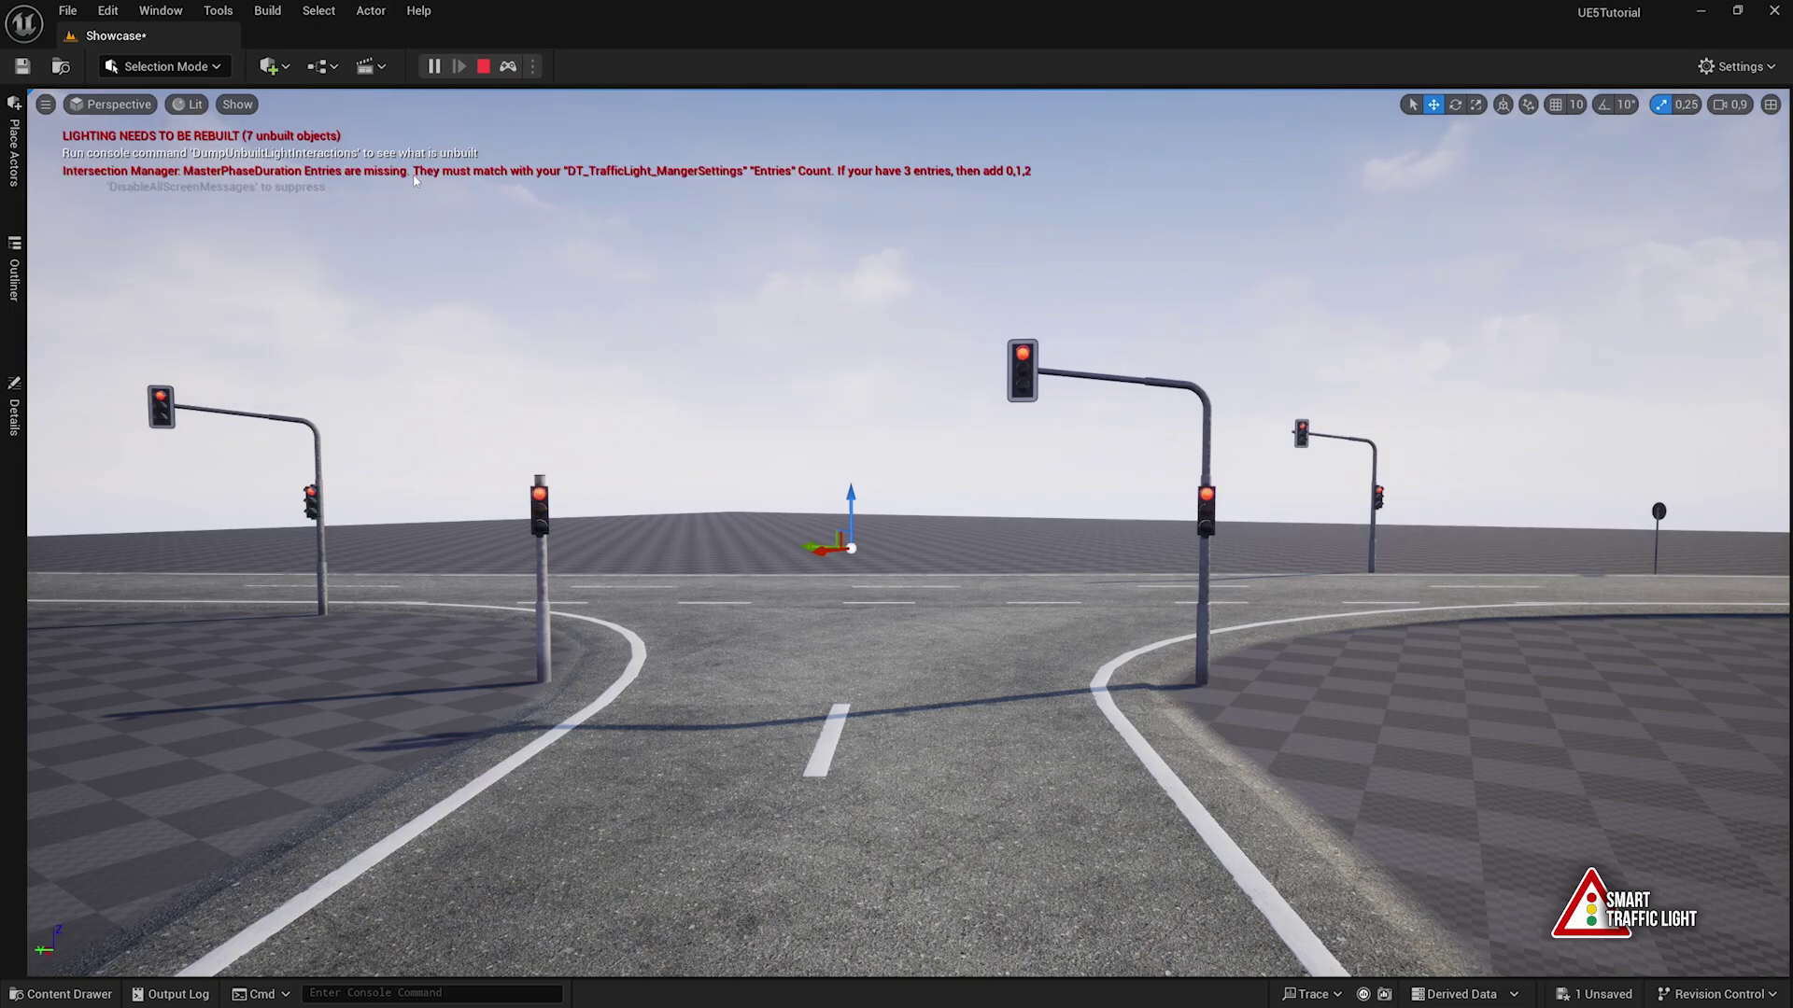
key(Escape)
click(19, 414)
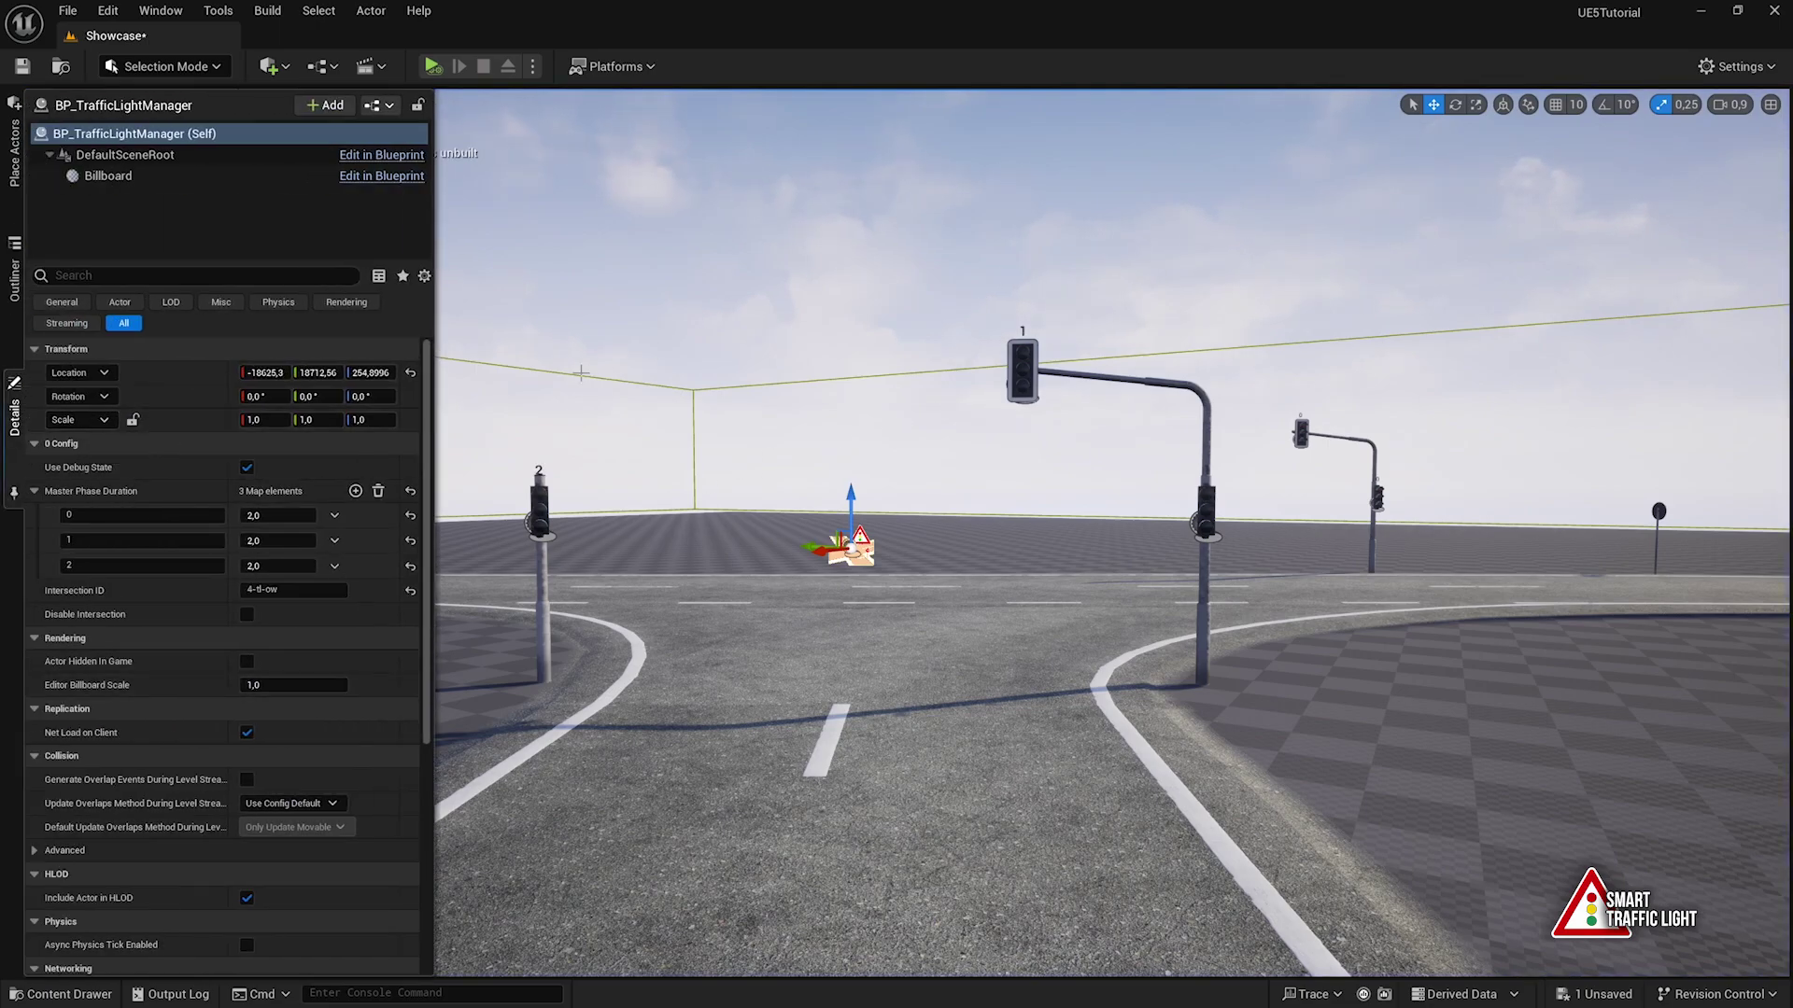
Examine the group 1 and group 2 traffic lights at the intersection and view the group 2 light's details
right_drag(583, 375, 546, 373)
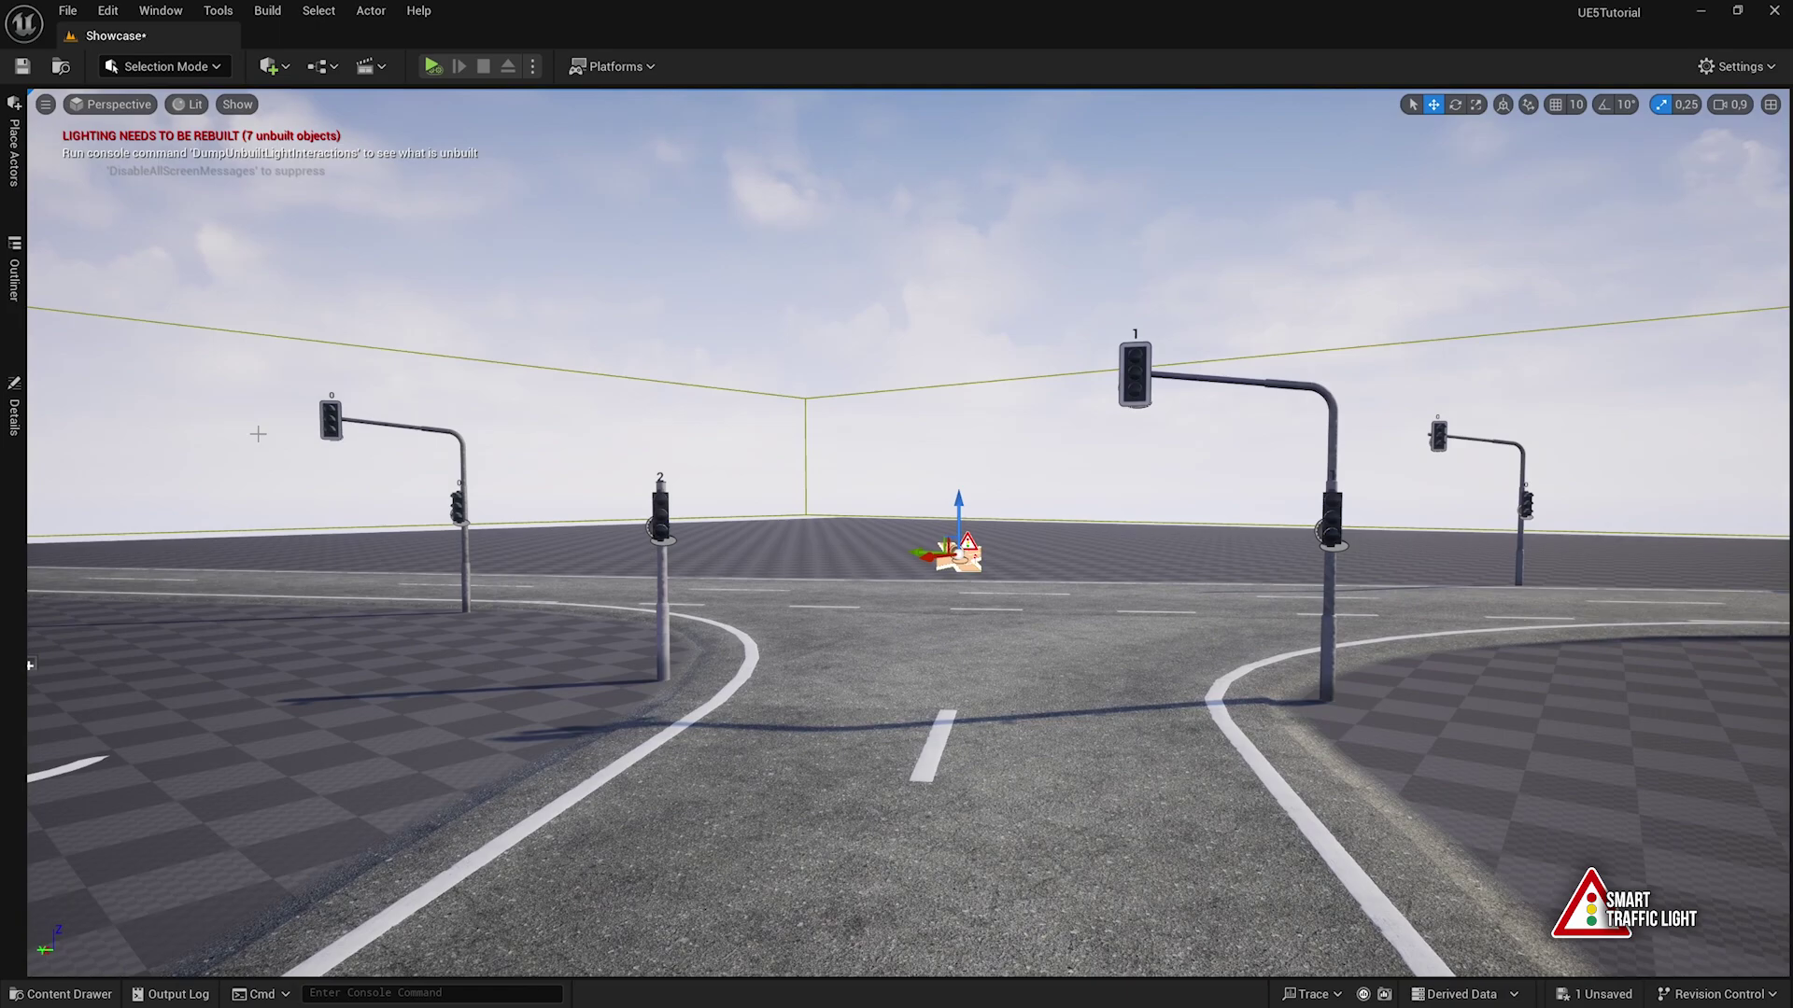
right_drag(877, 435, 929, 438)
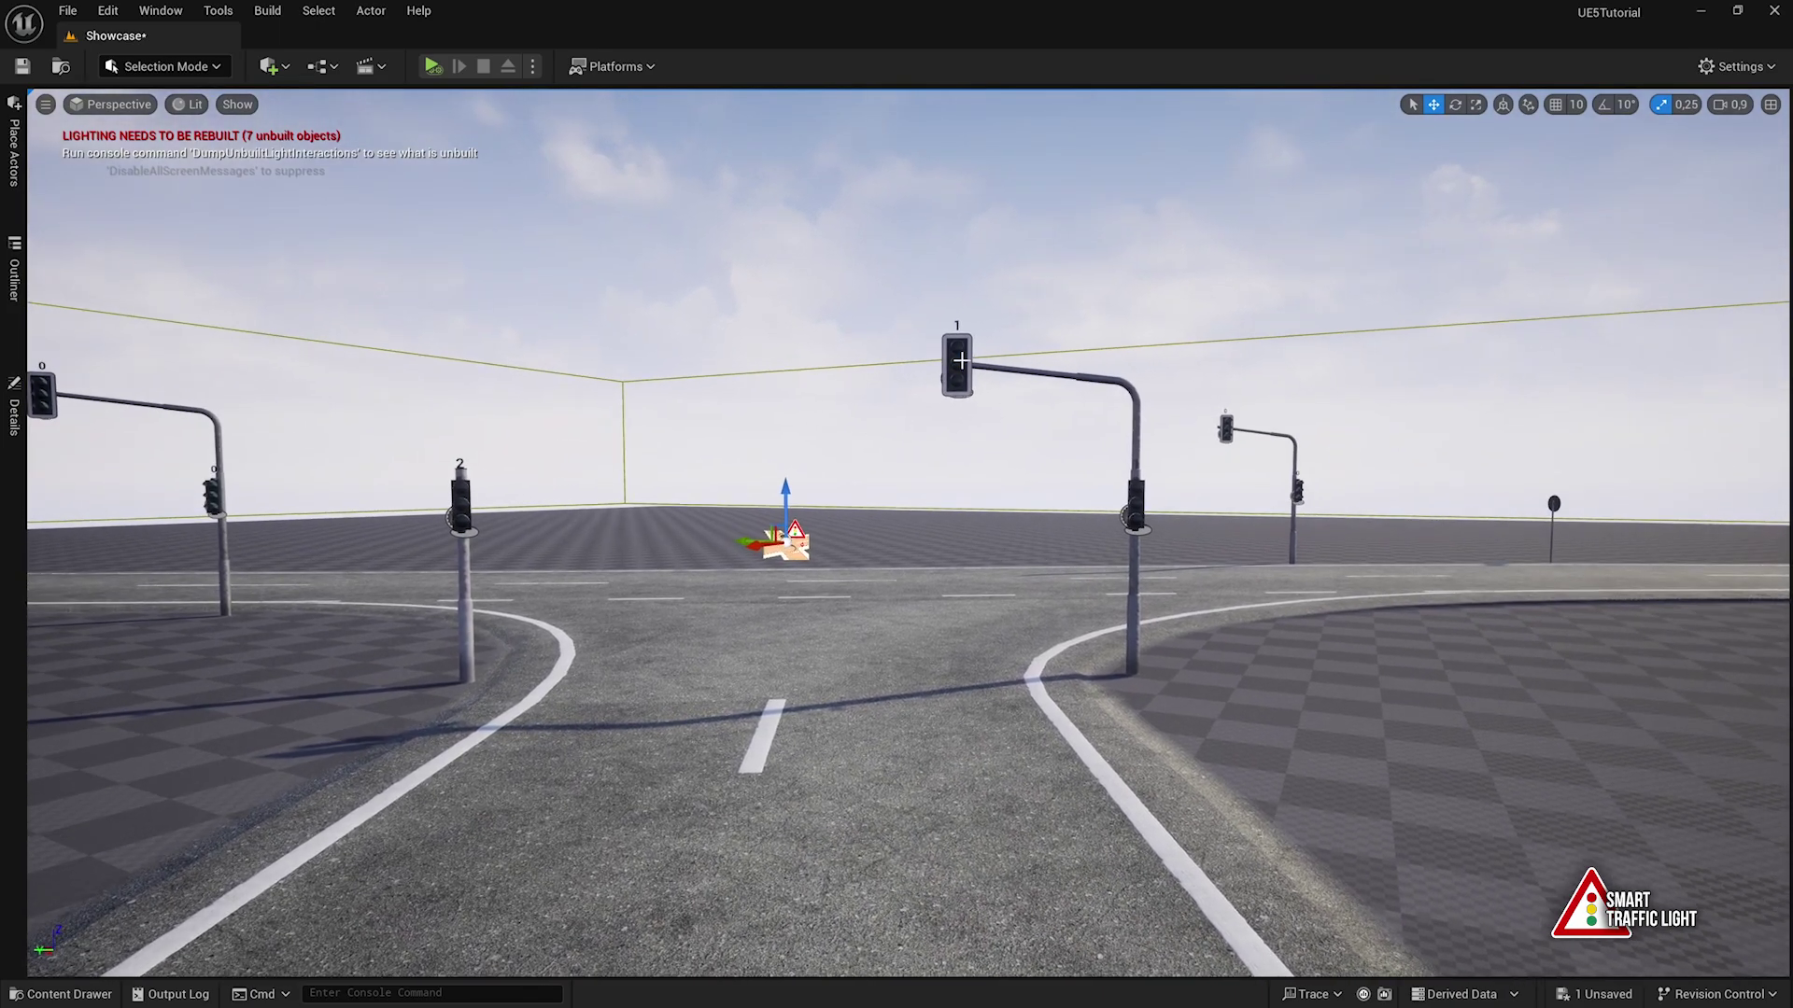
click(957, 364)
click(461, 495)
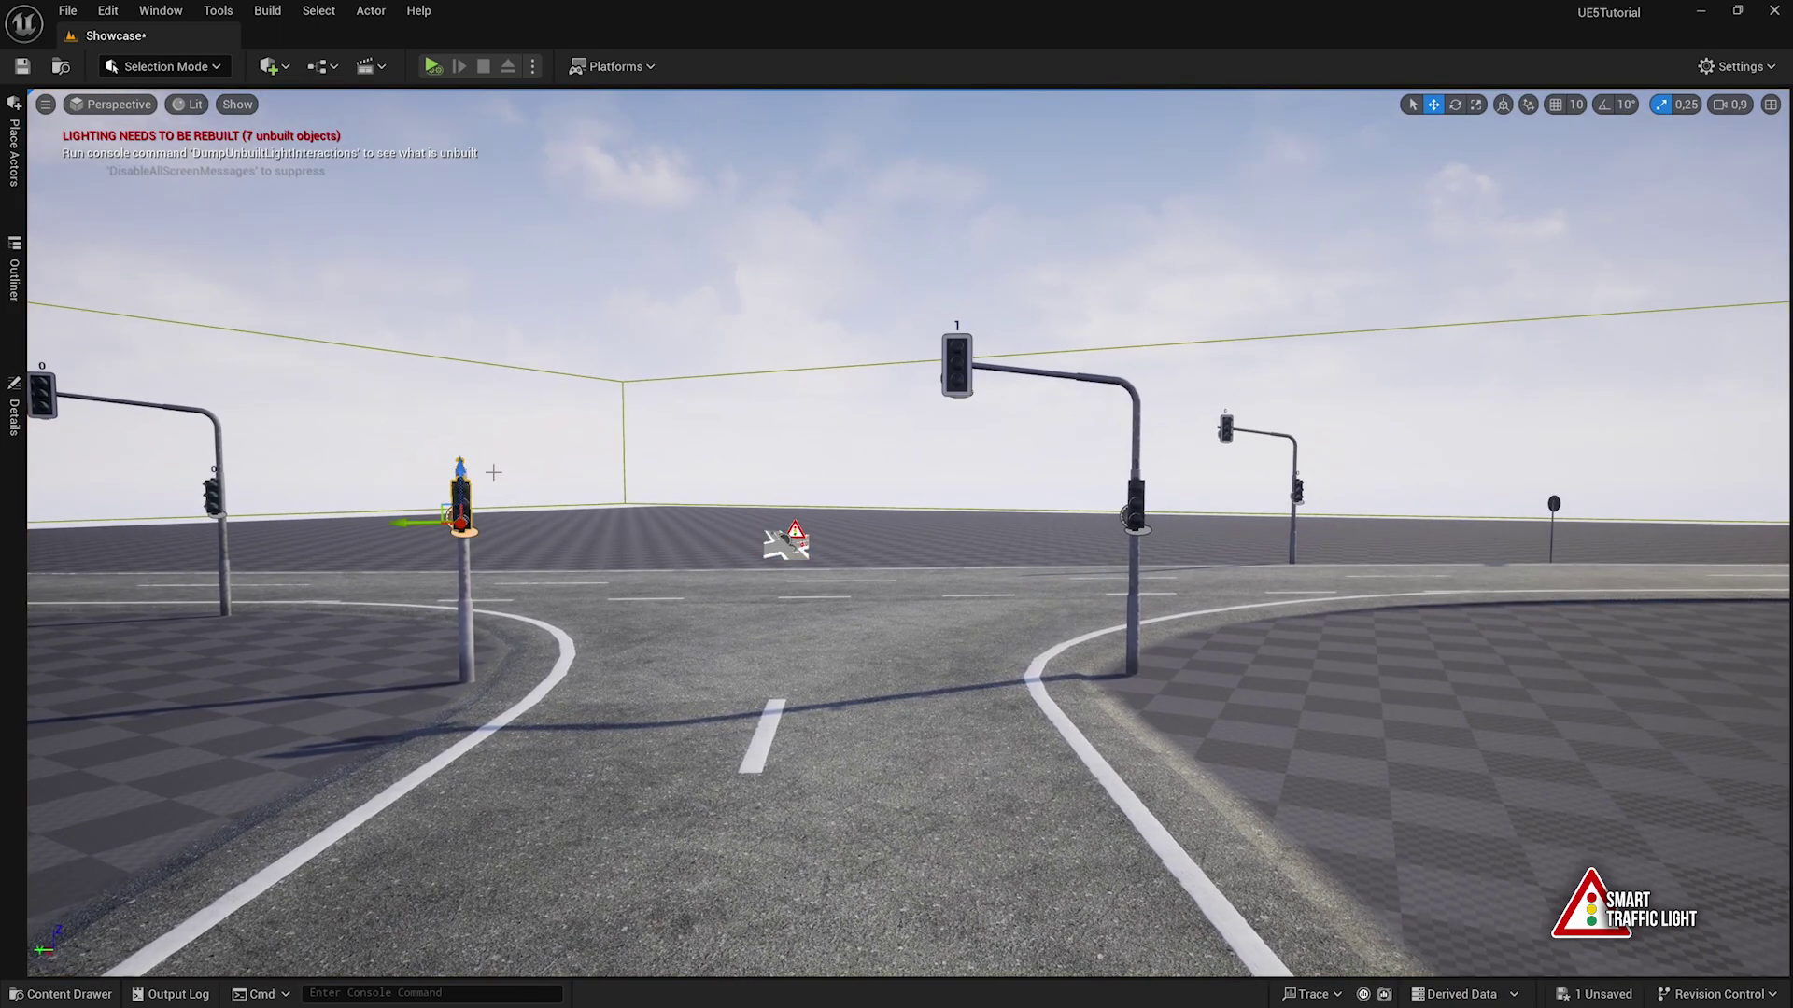
right_drag(494, 473, 456, 480)
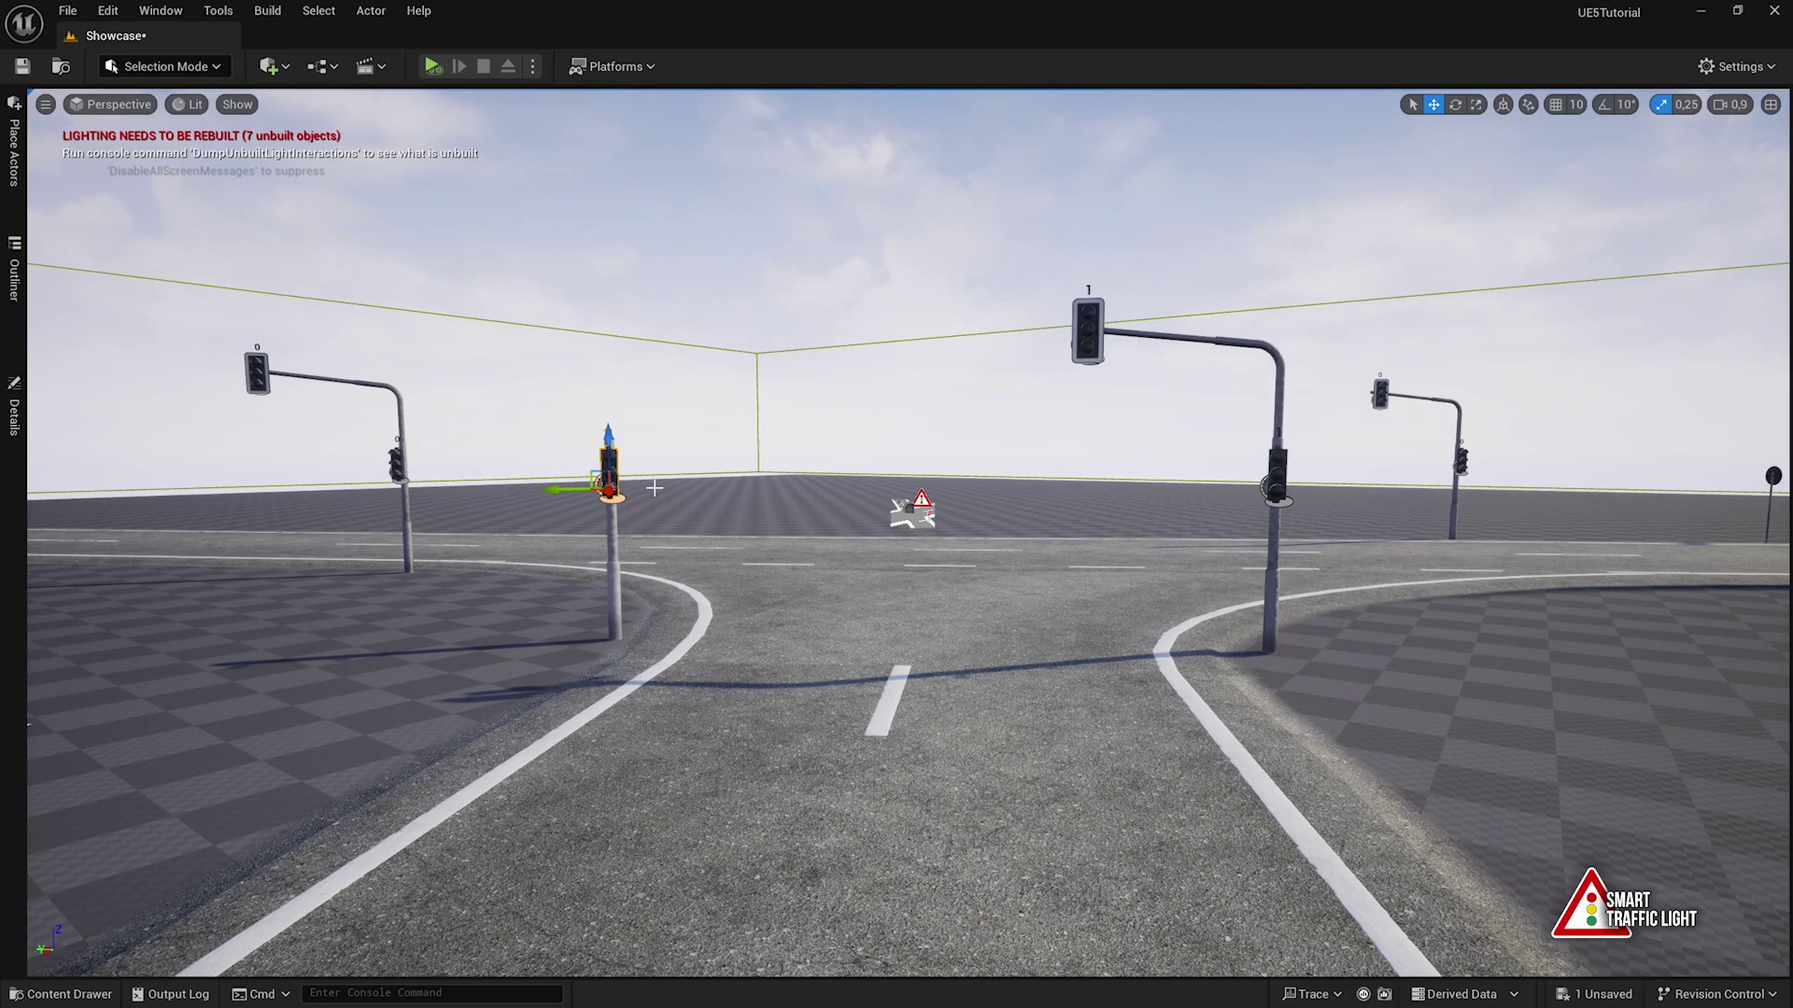
click(15, 408)
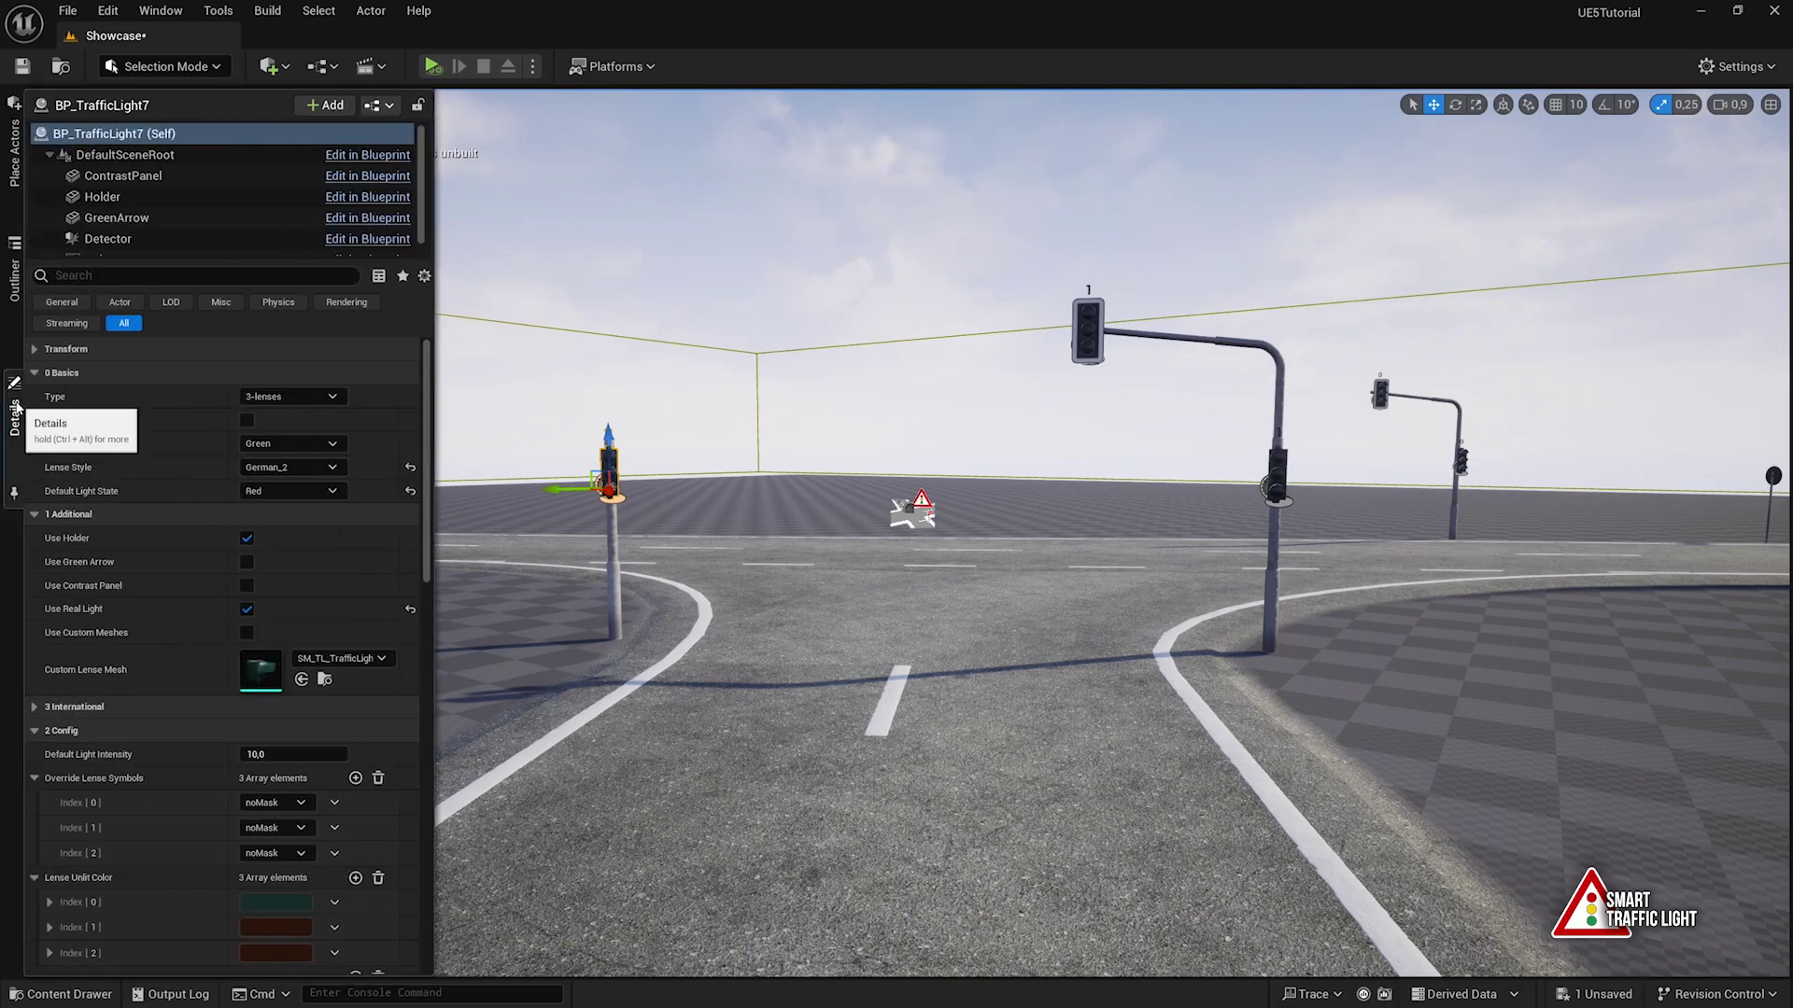
Add phase 3 with a duration of 2.0 to the traffic light manager's Master Phase Duration map
click(919, 514)
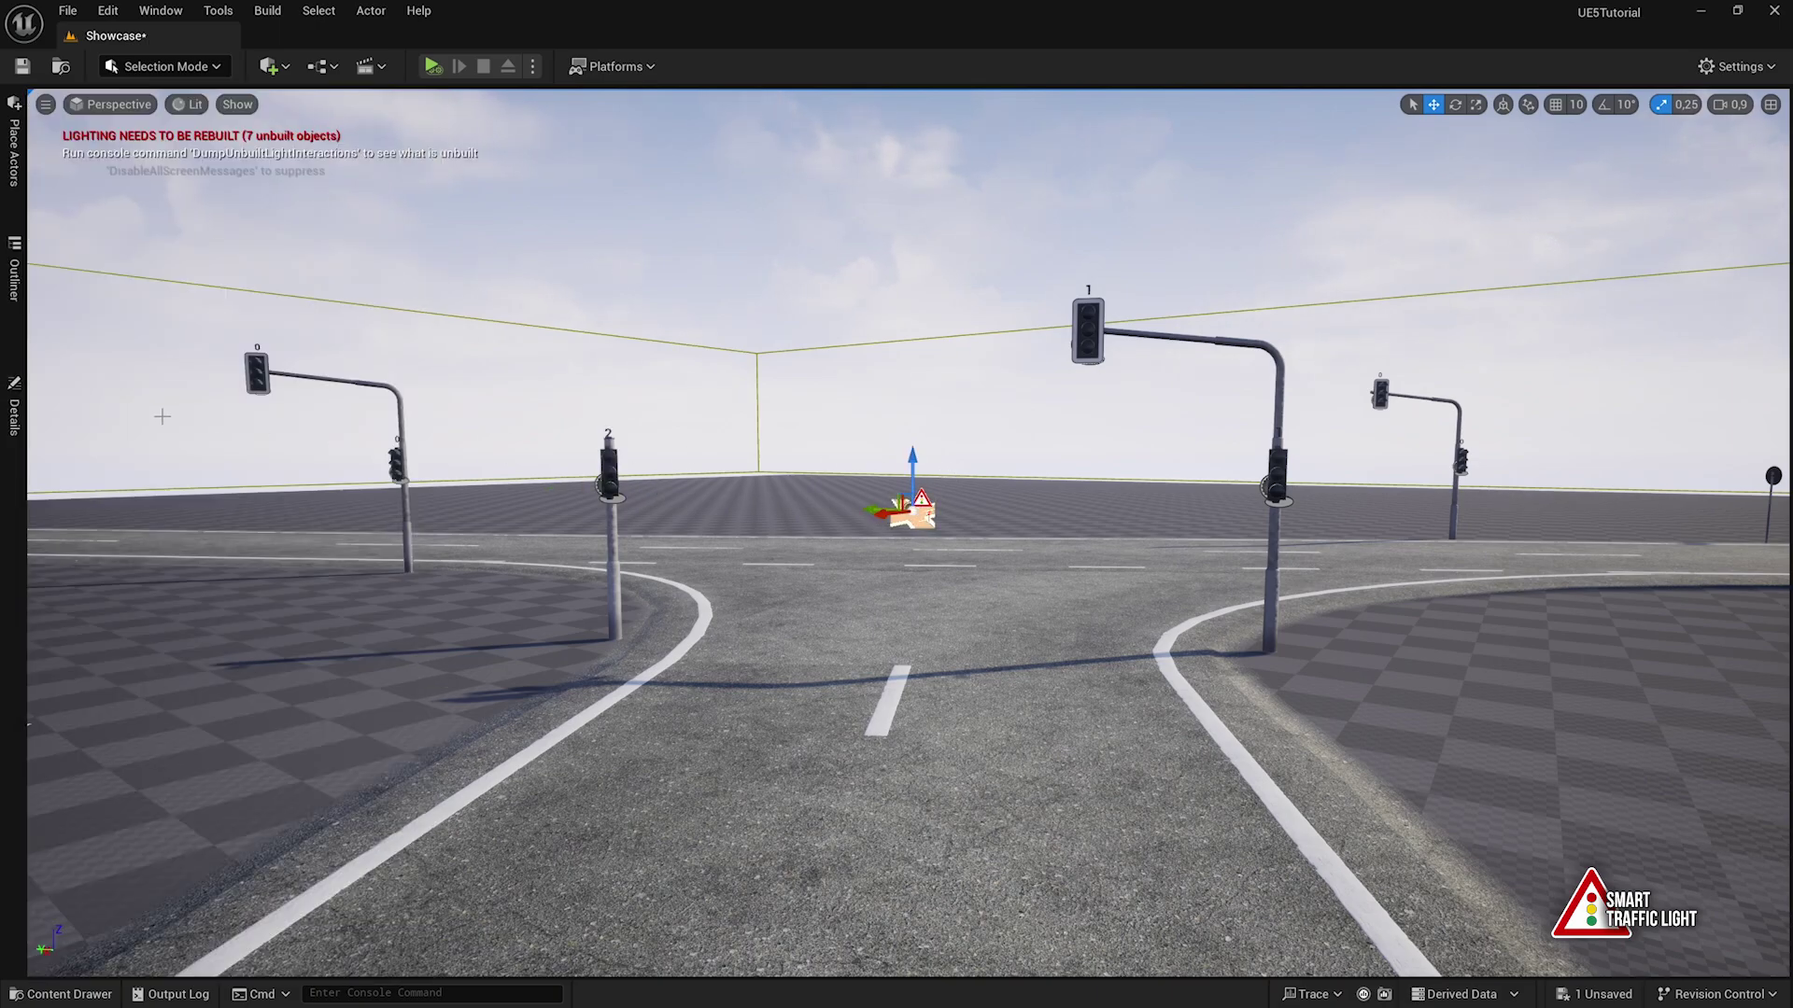
click(15, 408)
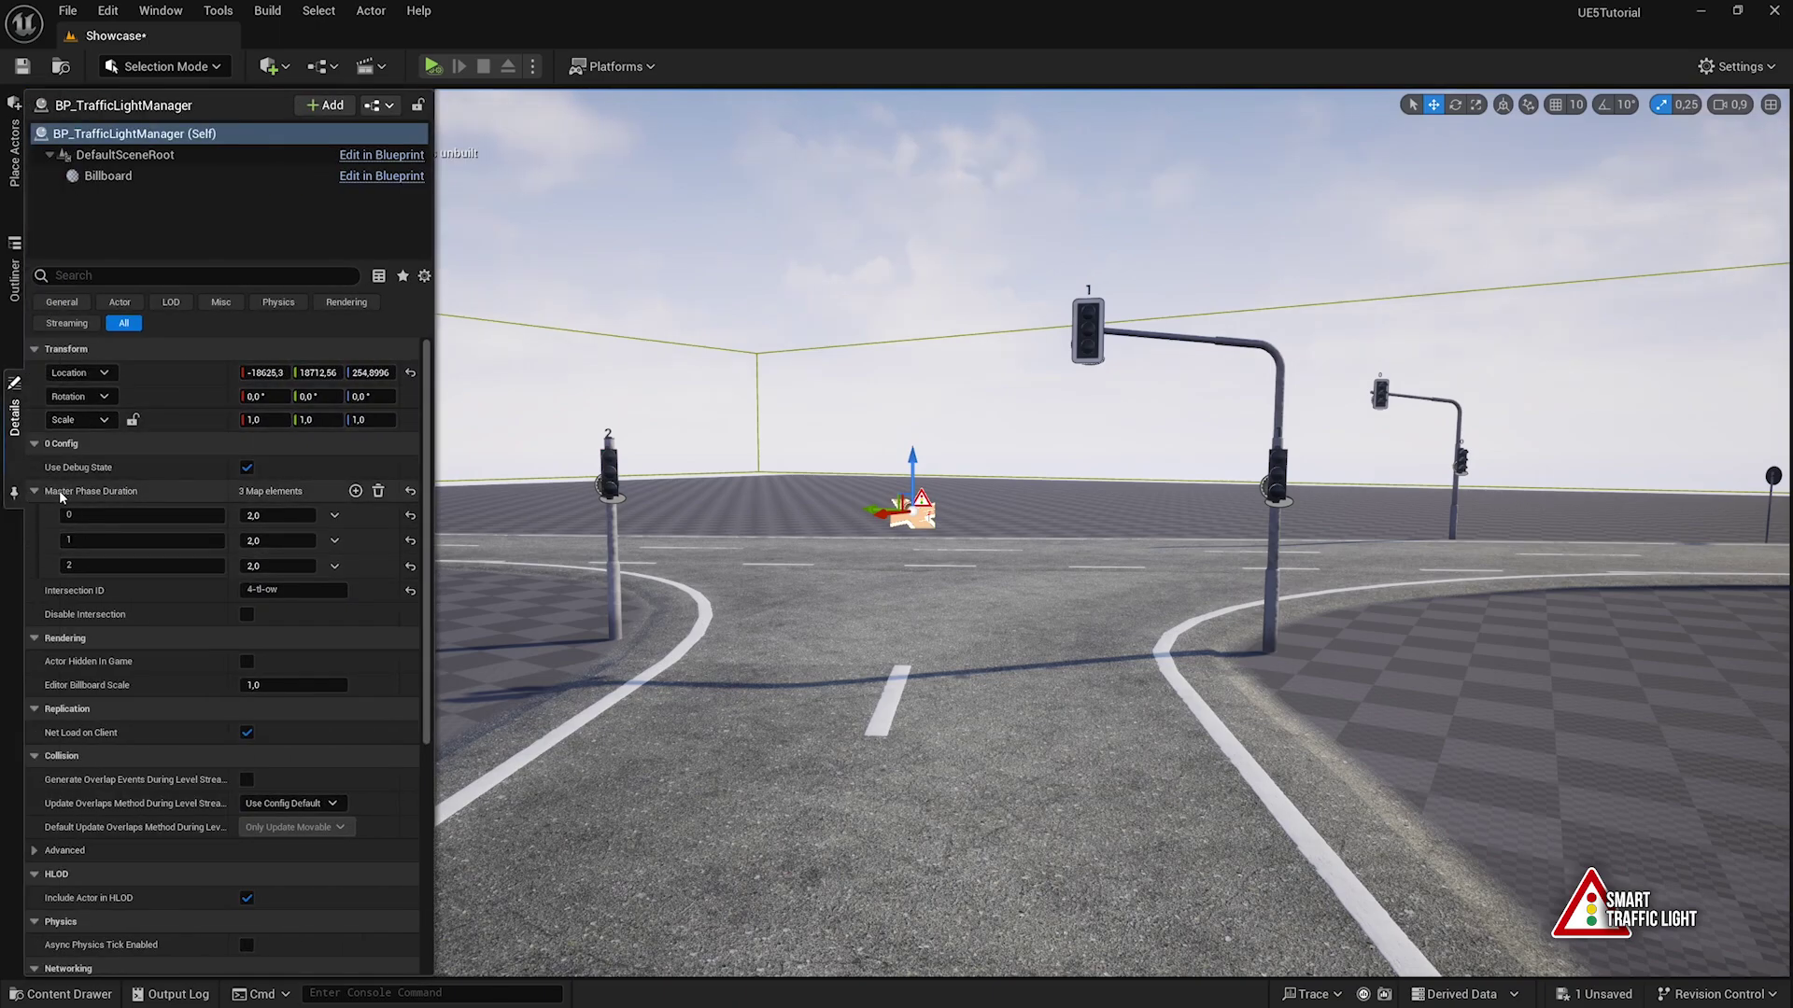
click(355, 492)
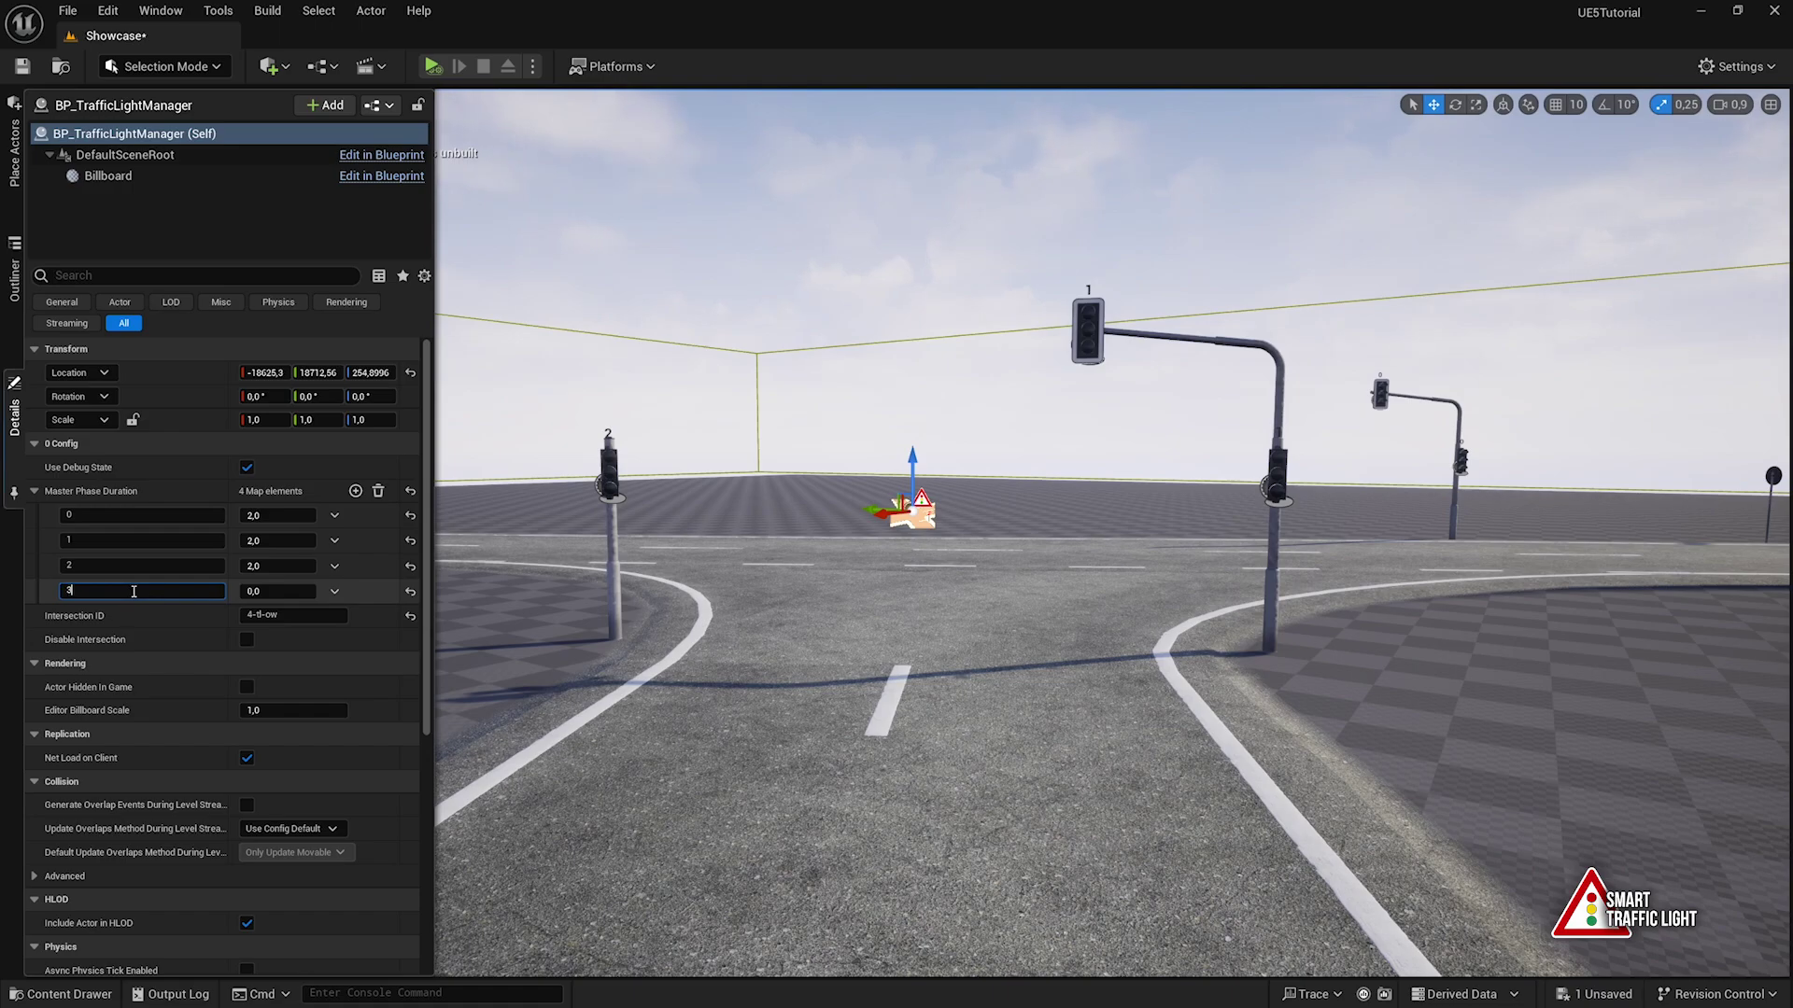
key(Tab)
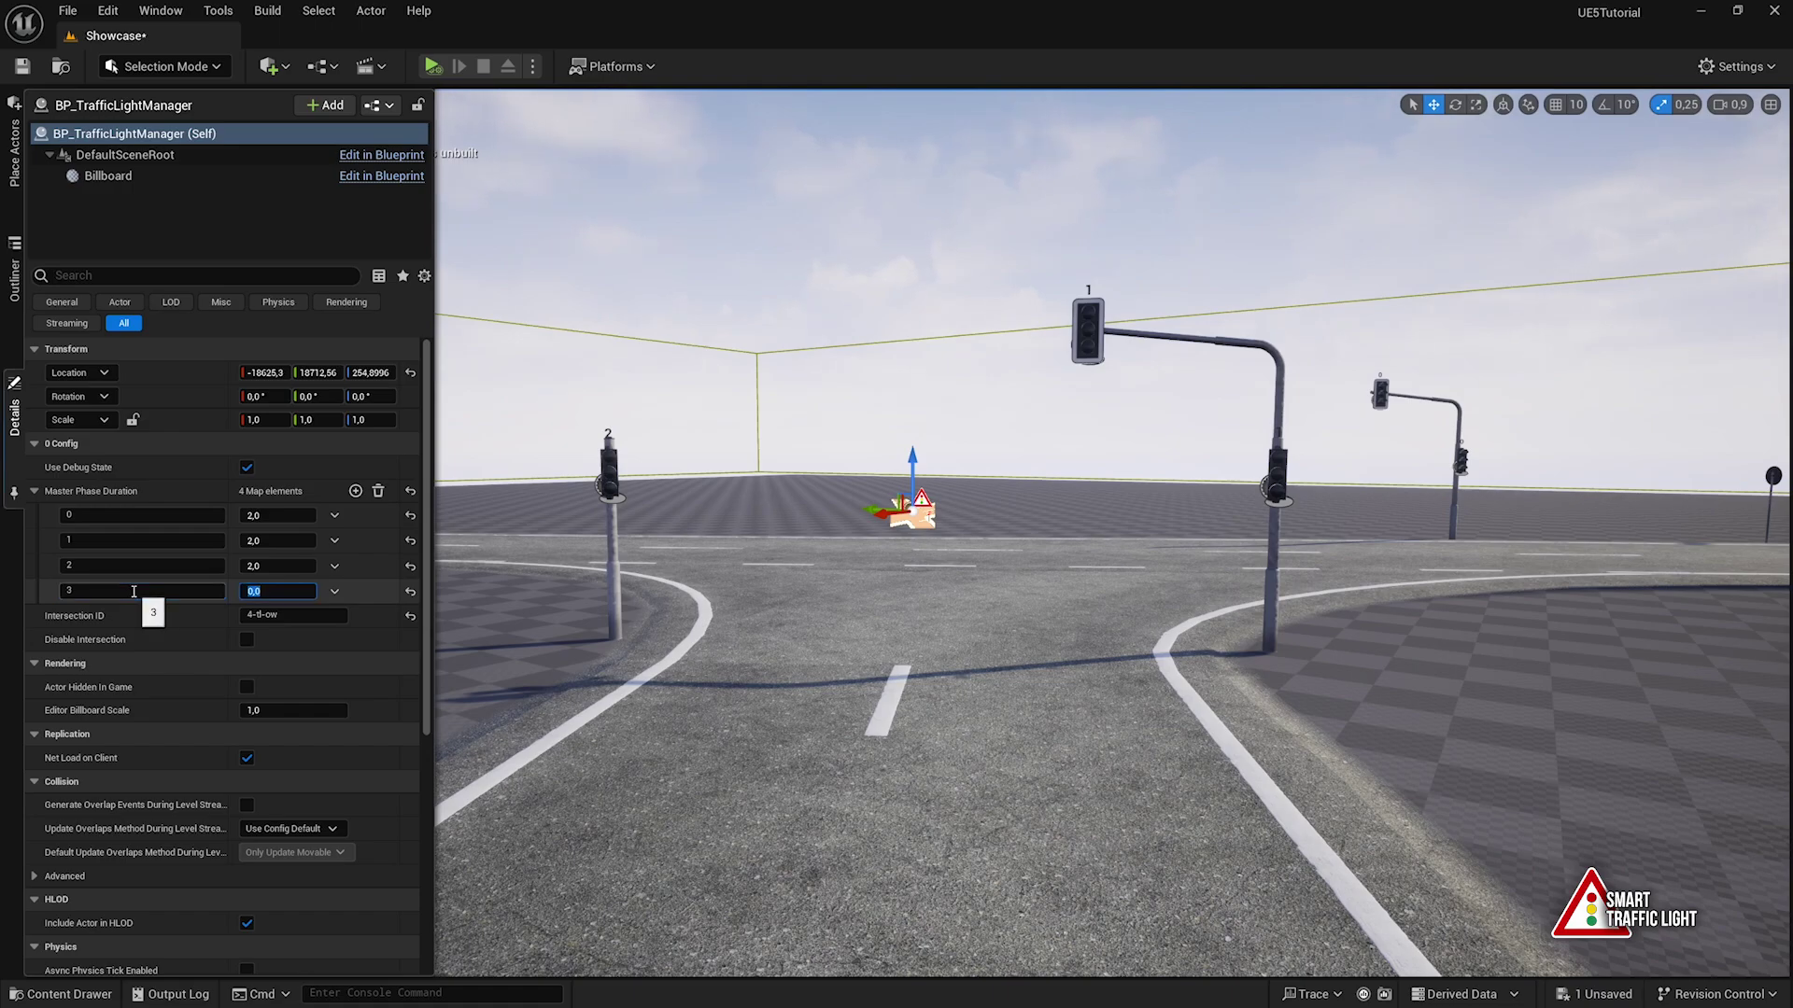
text(2)
key(Return)
Run the level to test the intersection with the added phase 3, and stop it
mouse_move(962, 212)
right_down()
mouse_move(910, 205)
mouse_move(962, 212)
right_up()
key(alt+p)
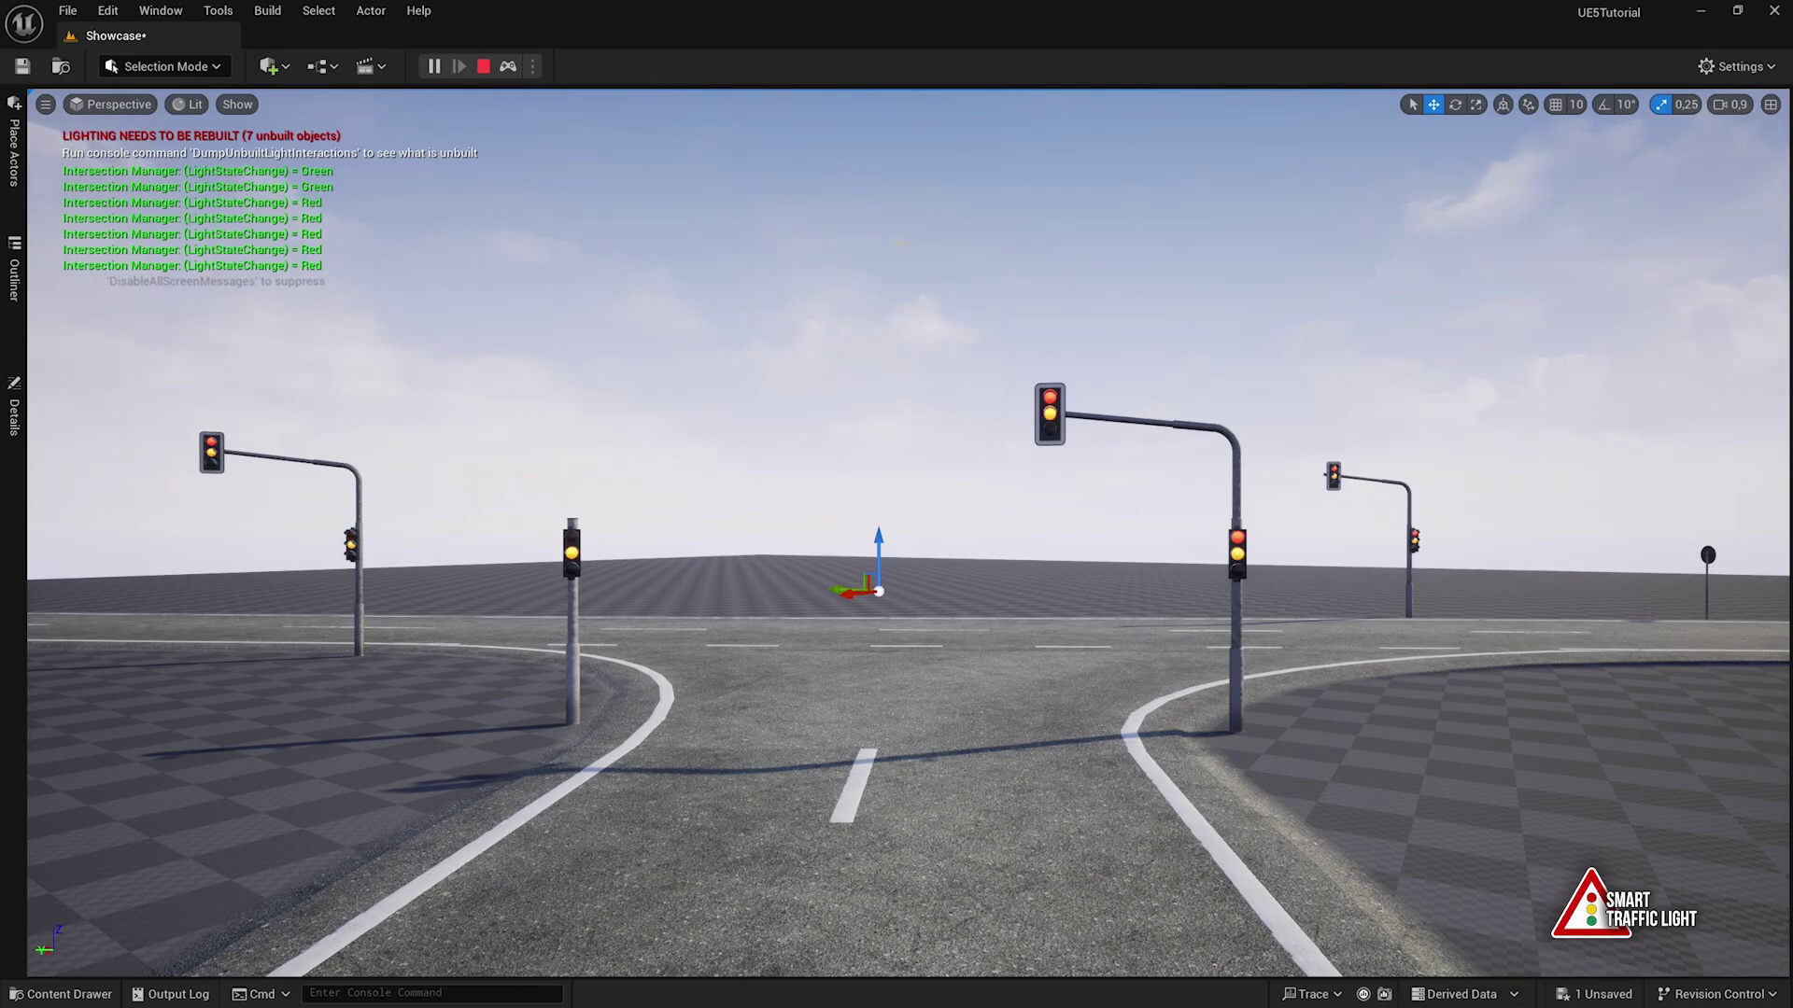
key(Escape)
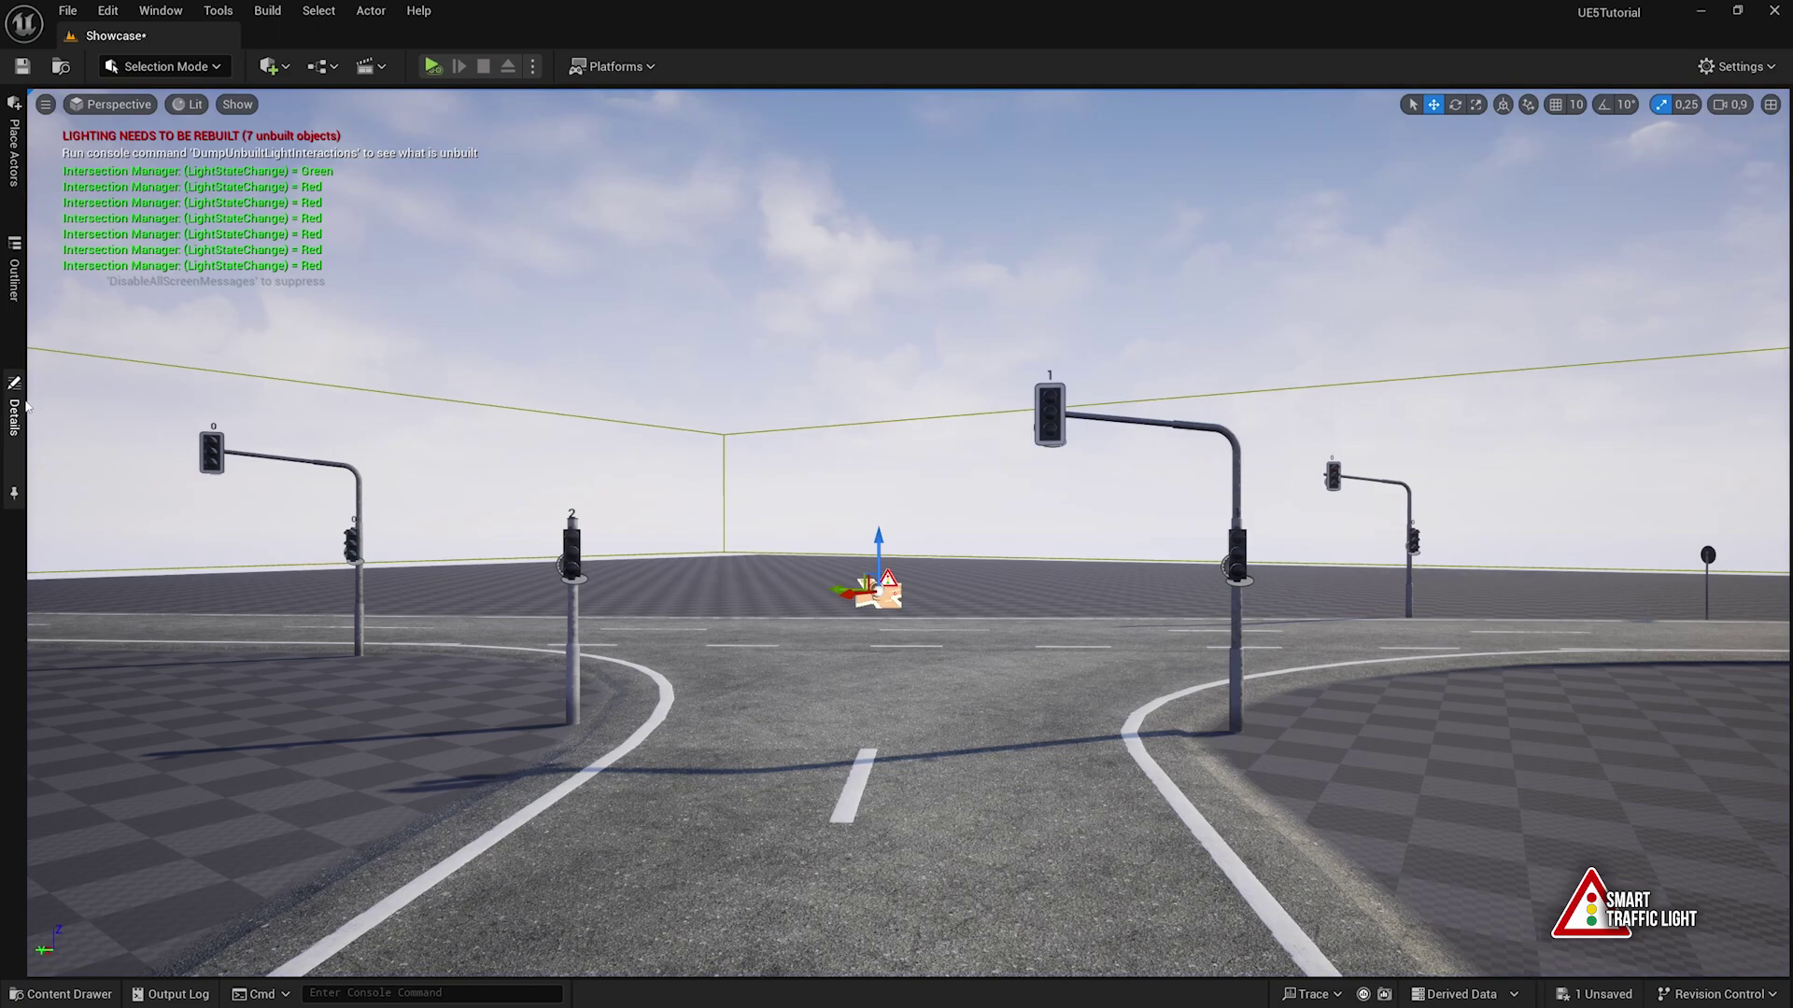
Set the manager's Master Phase Duration to 6.0 for phases 0, 1 and 2, and to 3 for phase 3
click(14, 411)
click(290, 515)
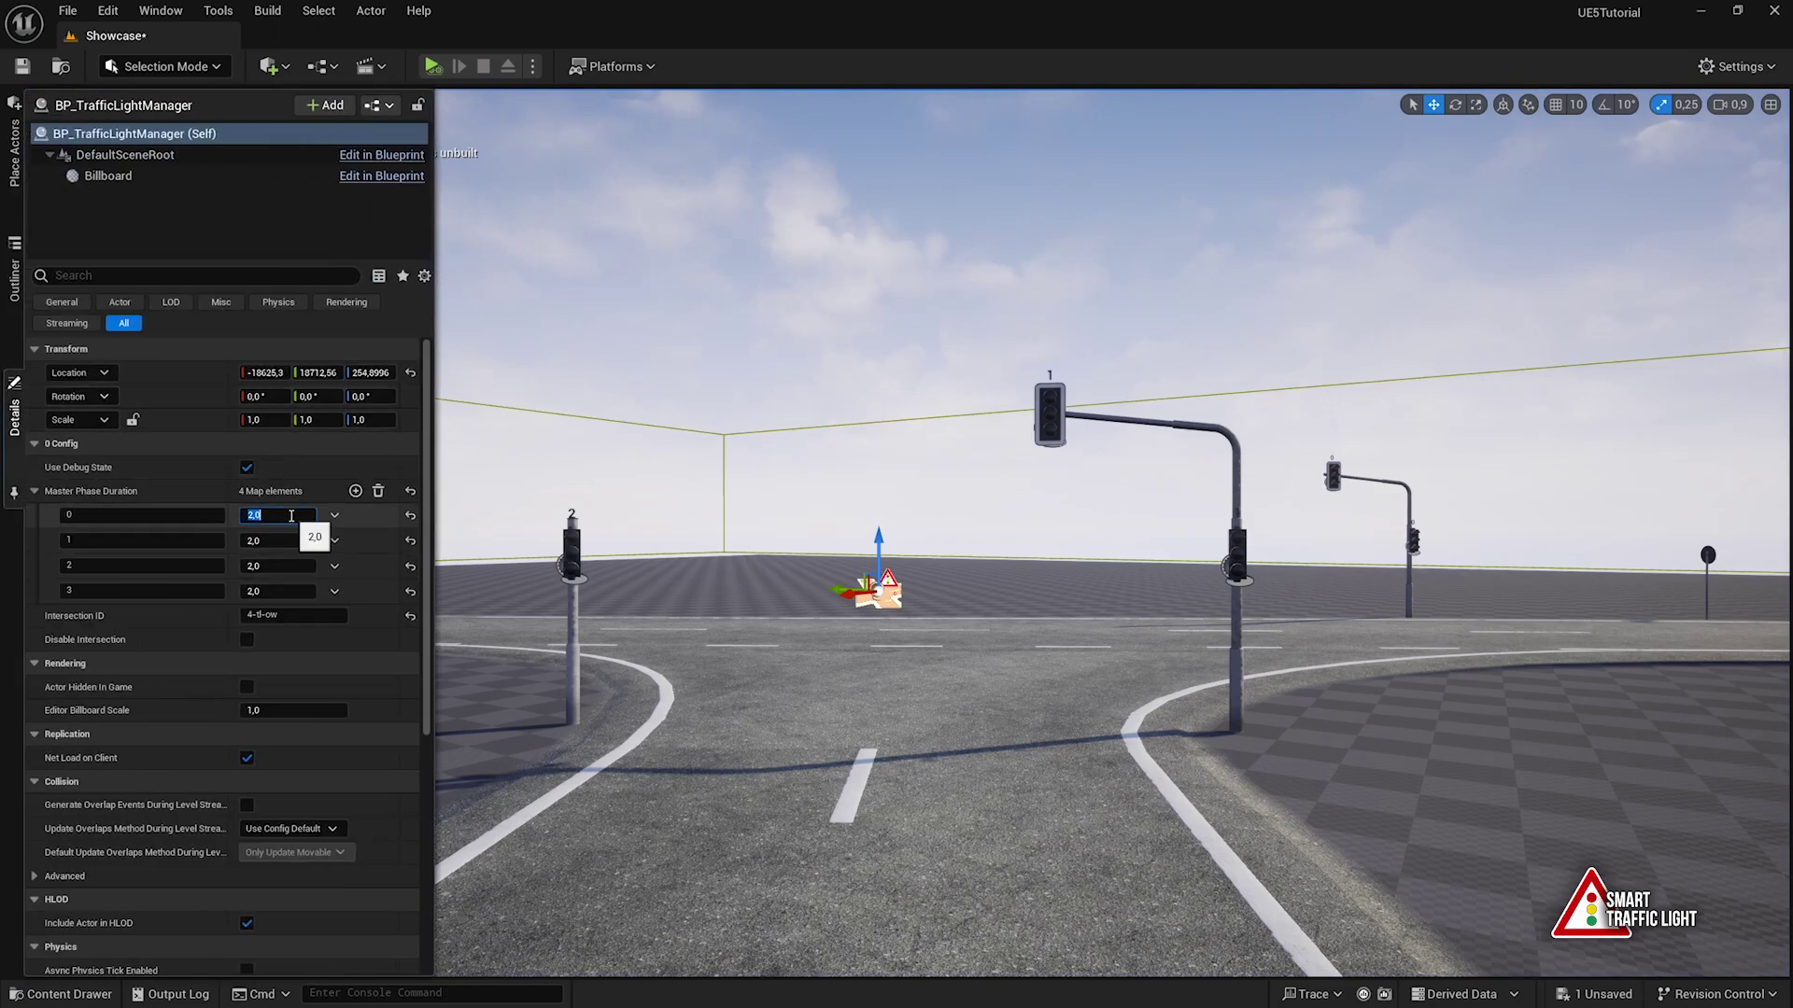
text(6)
key(Return)
click(264, 541)
text(6)
click(263, 567)
text(6)
click(267, 592)
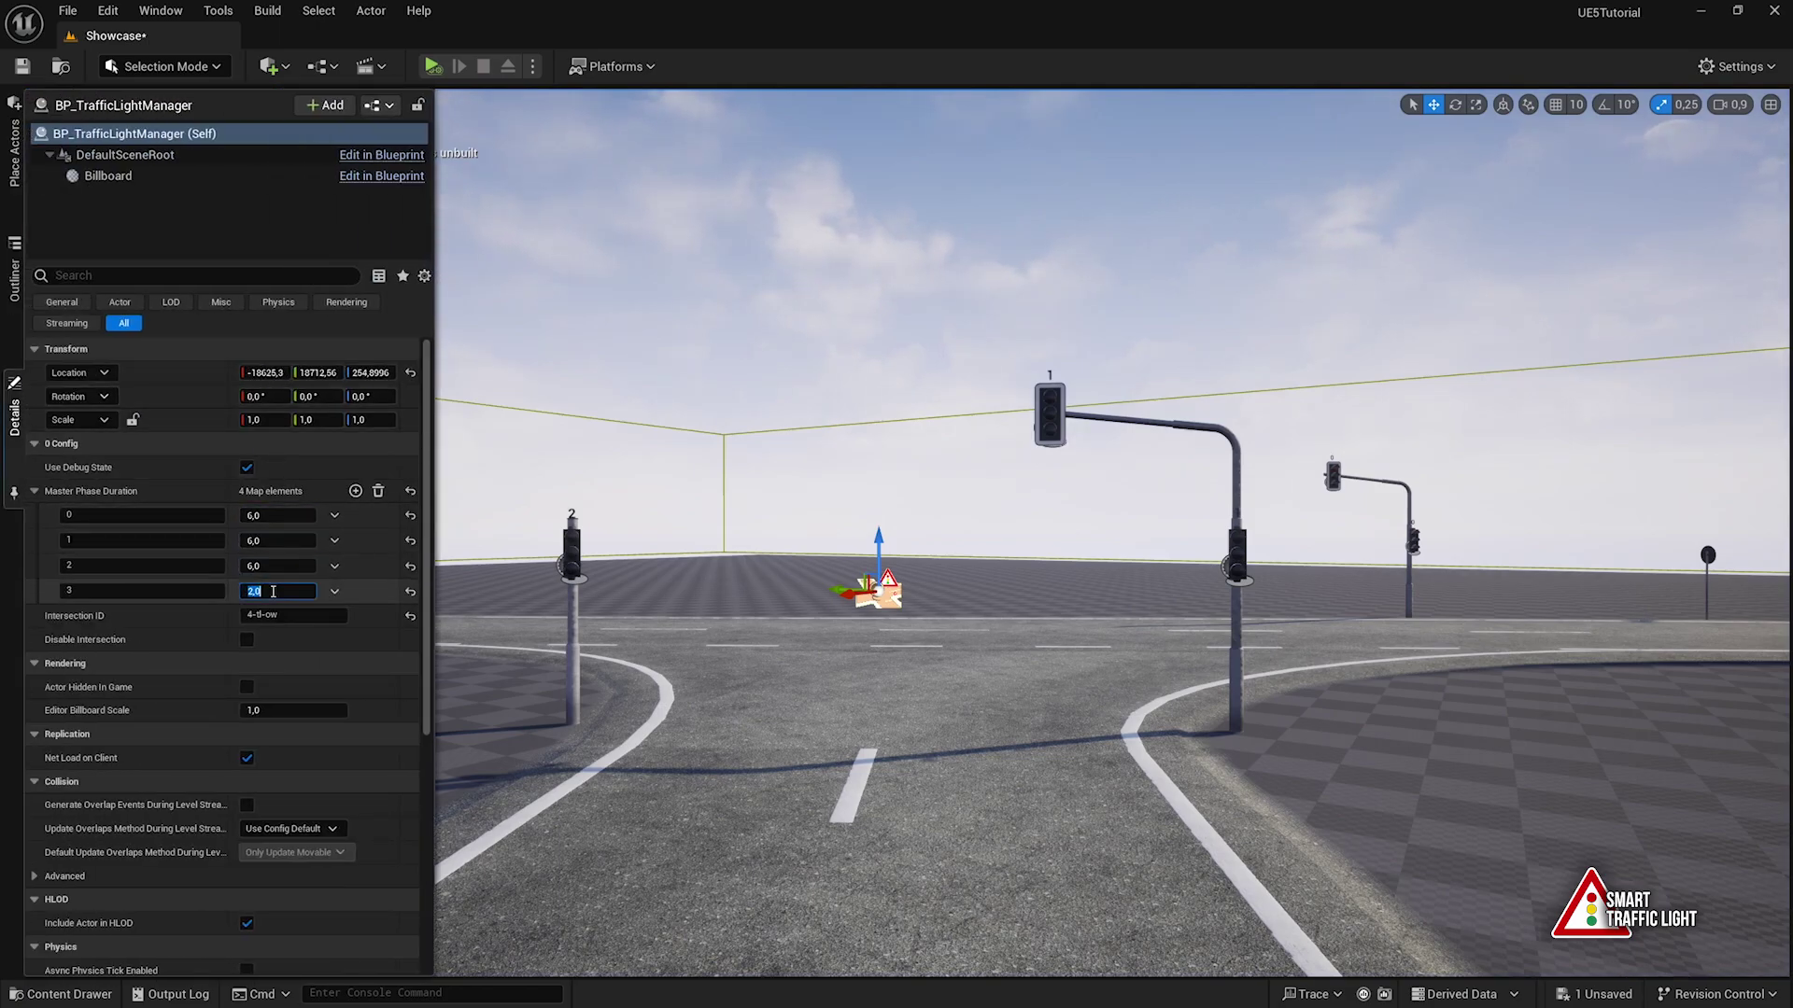
text(6)
key(Return)
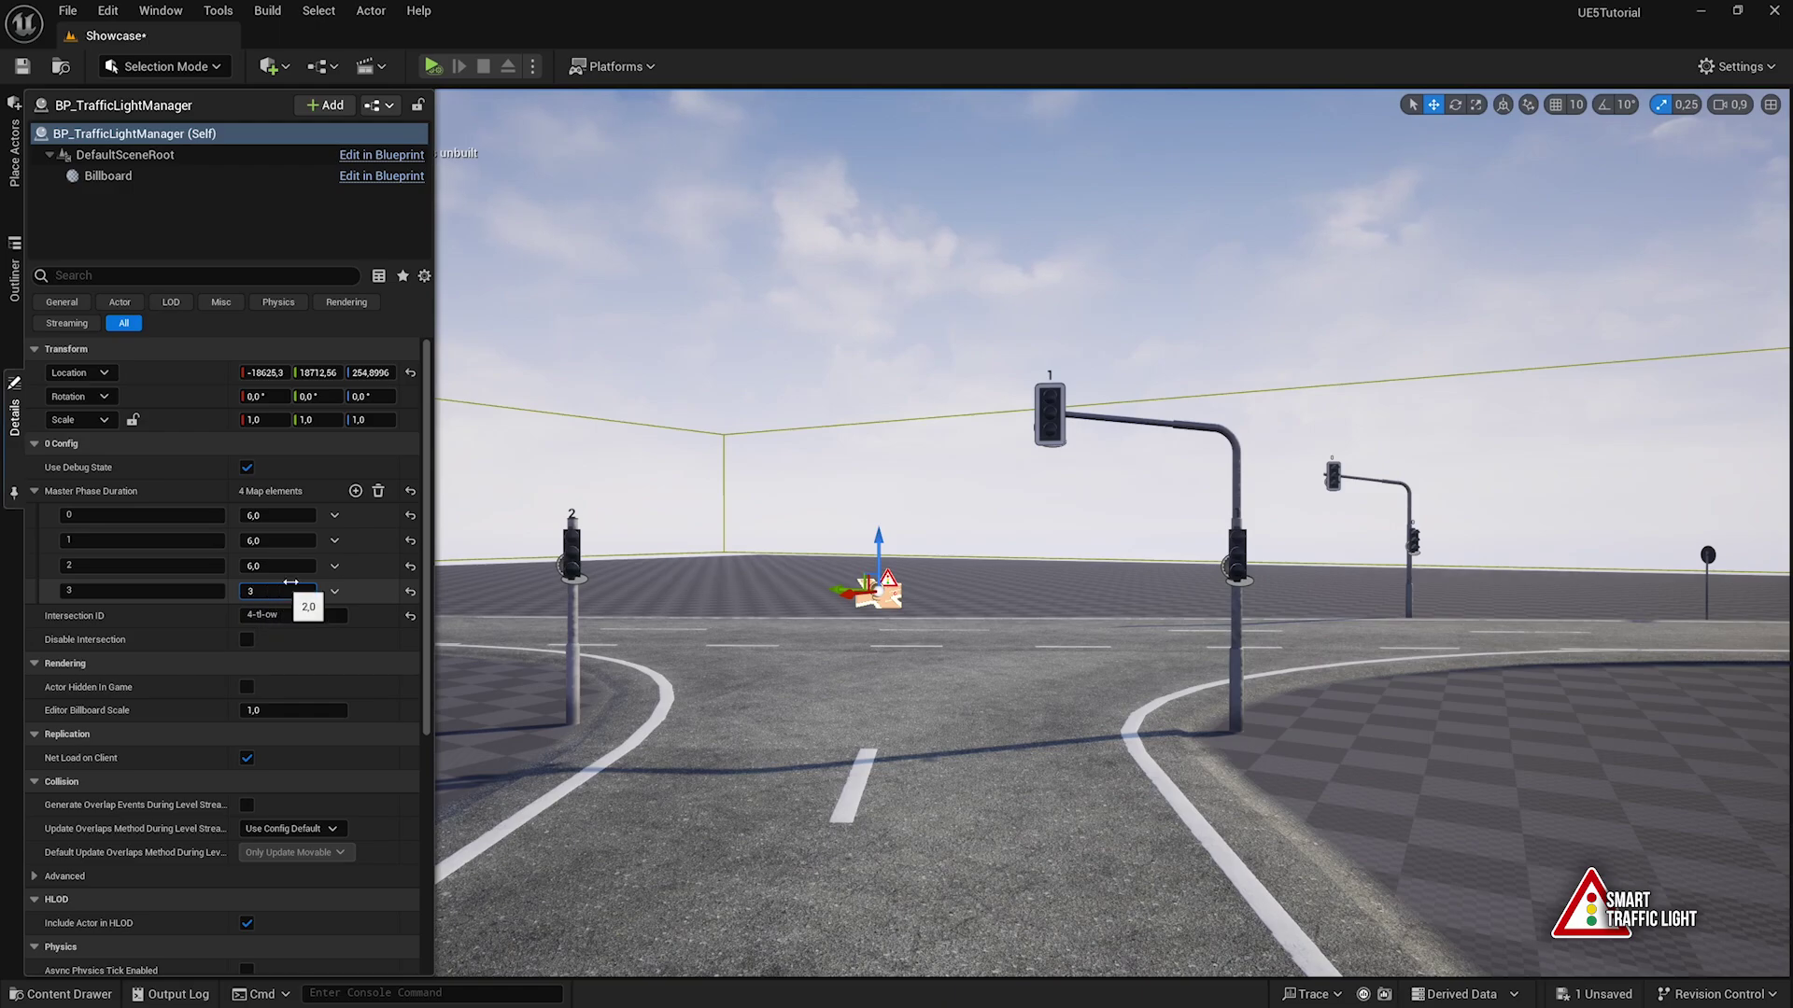
Simulate the level in a full-screen viewport to watch the intersection's complete phase cycle, and end the simulation
right_drag(598, 560, 635, 561)
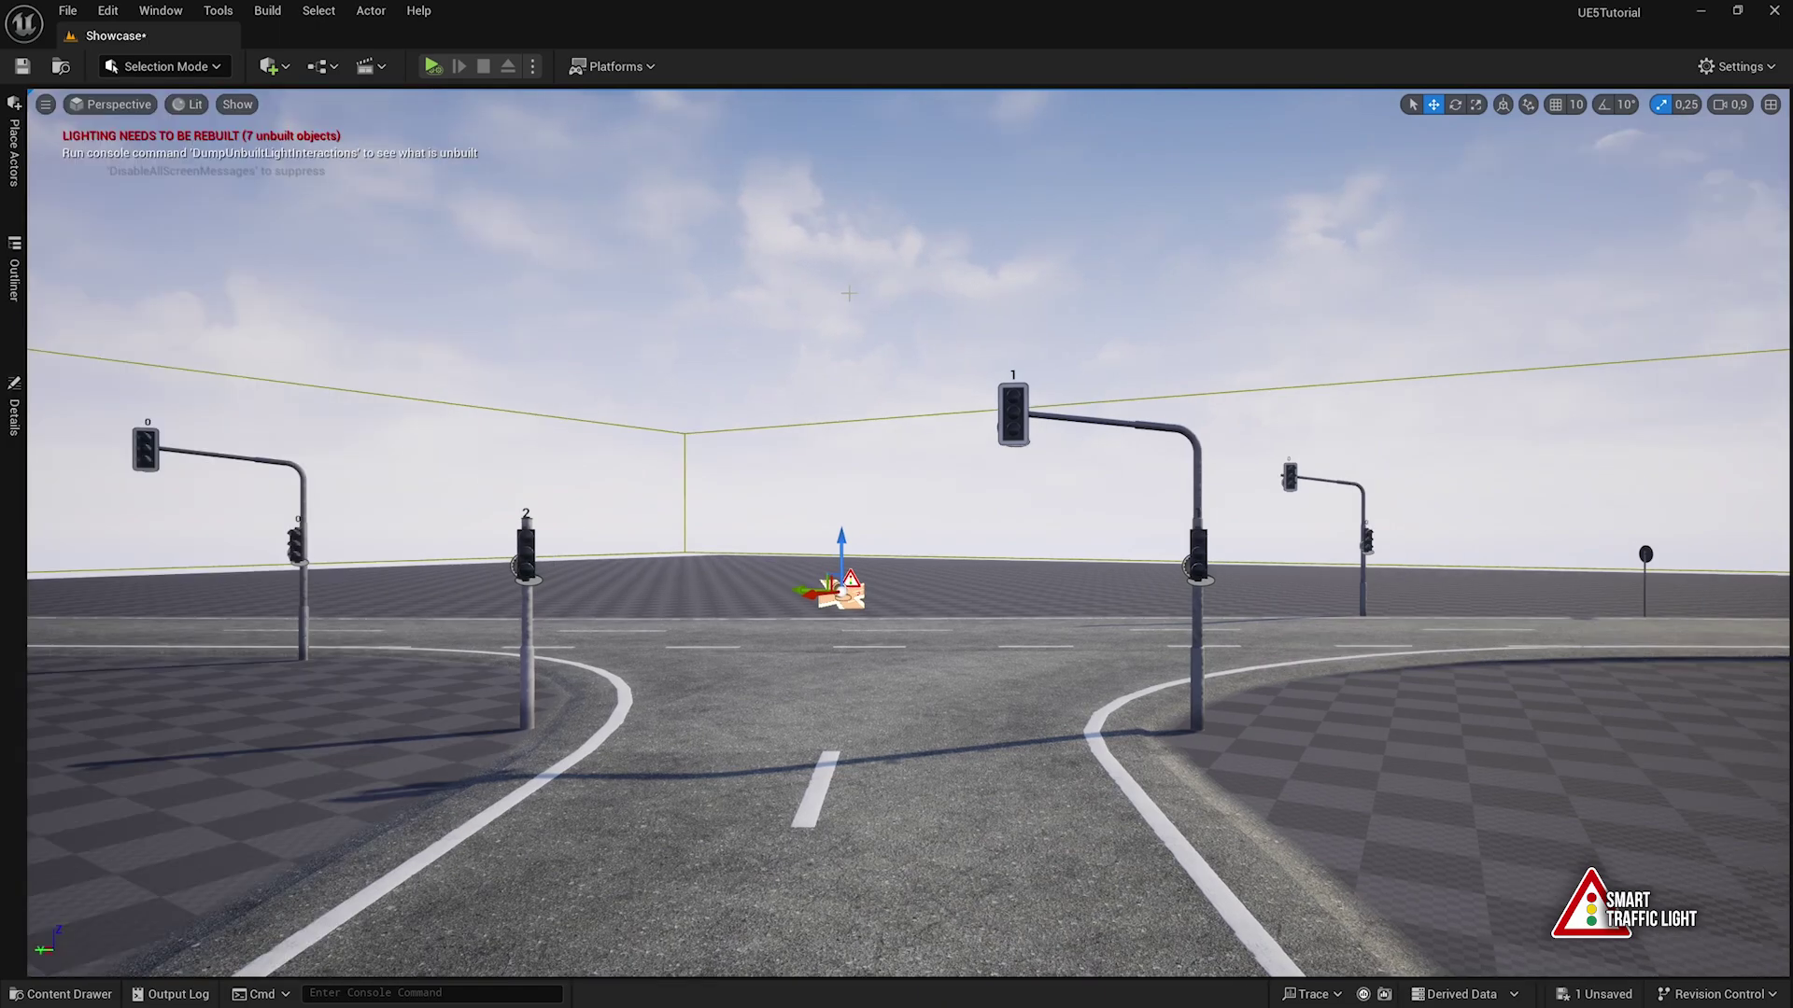
key(alt+s)
key(F11)
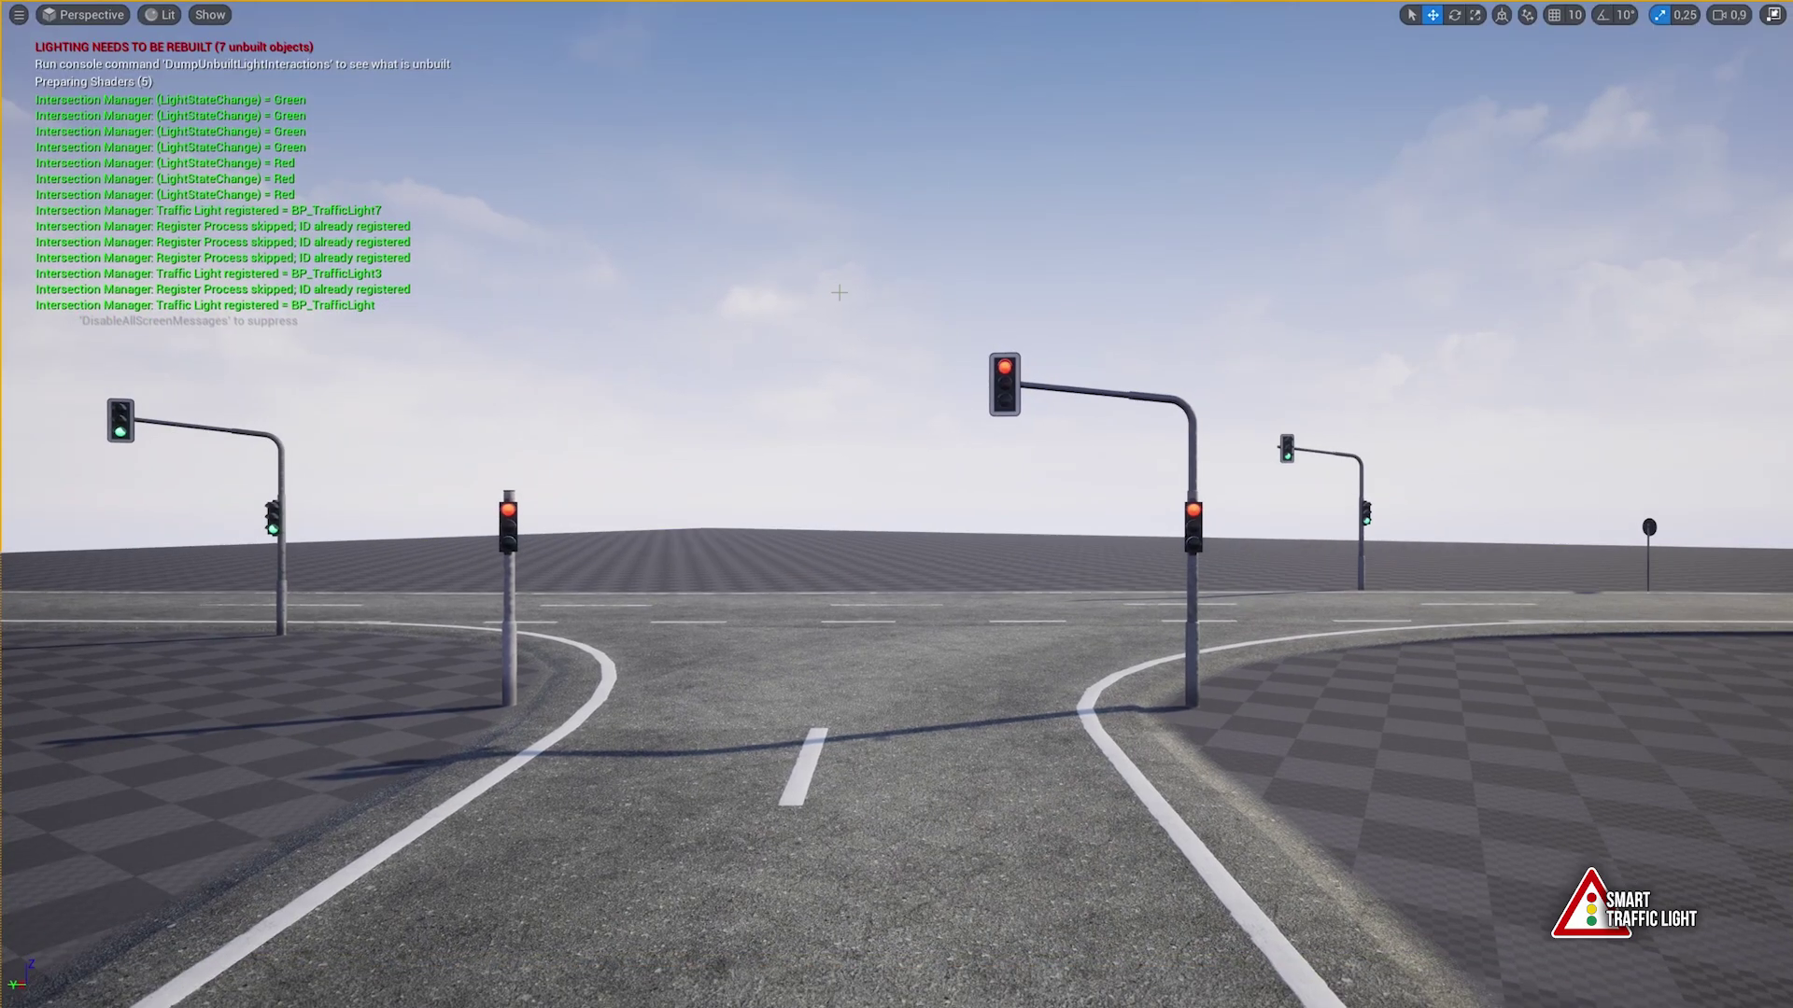
right_drag(848, 294, 804, 262)
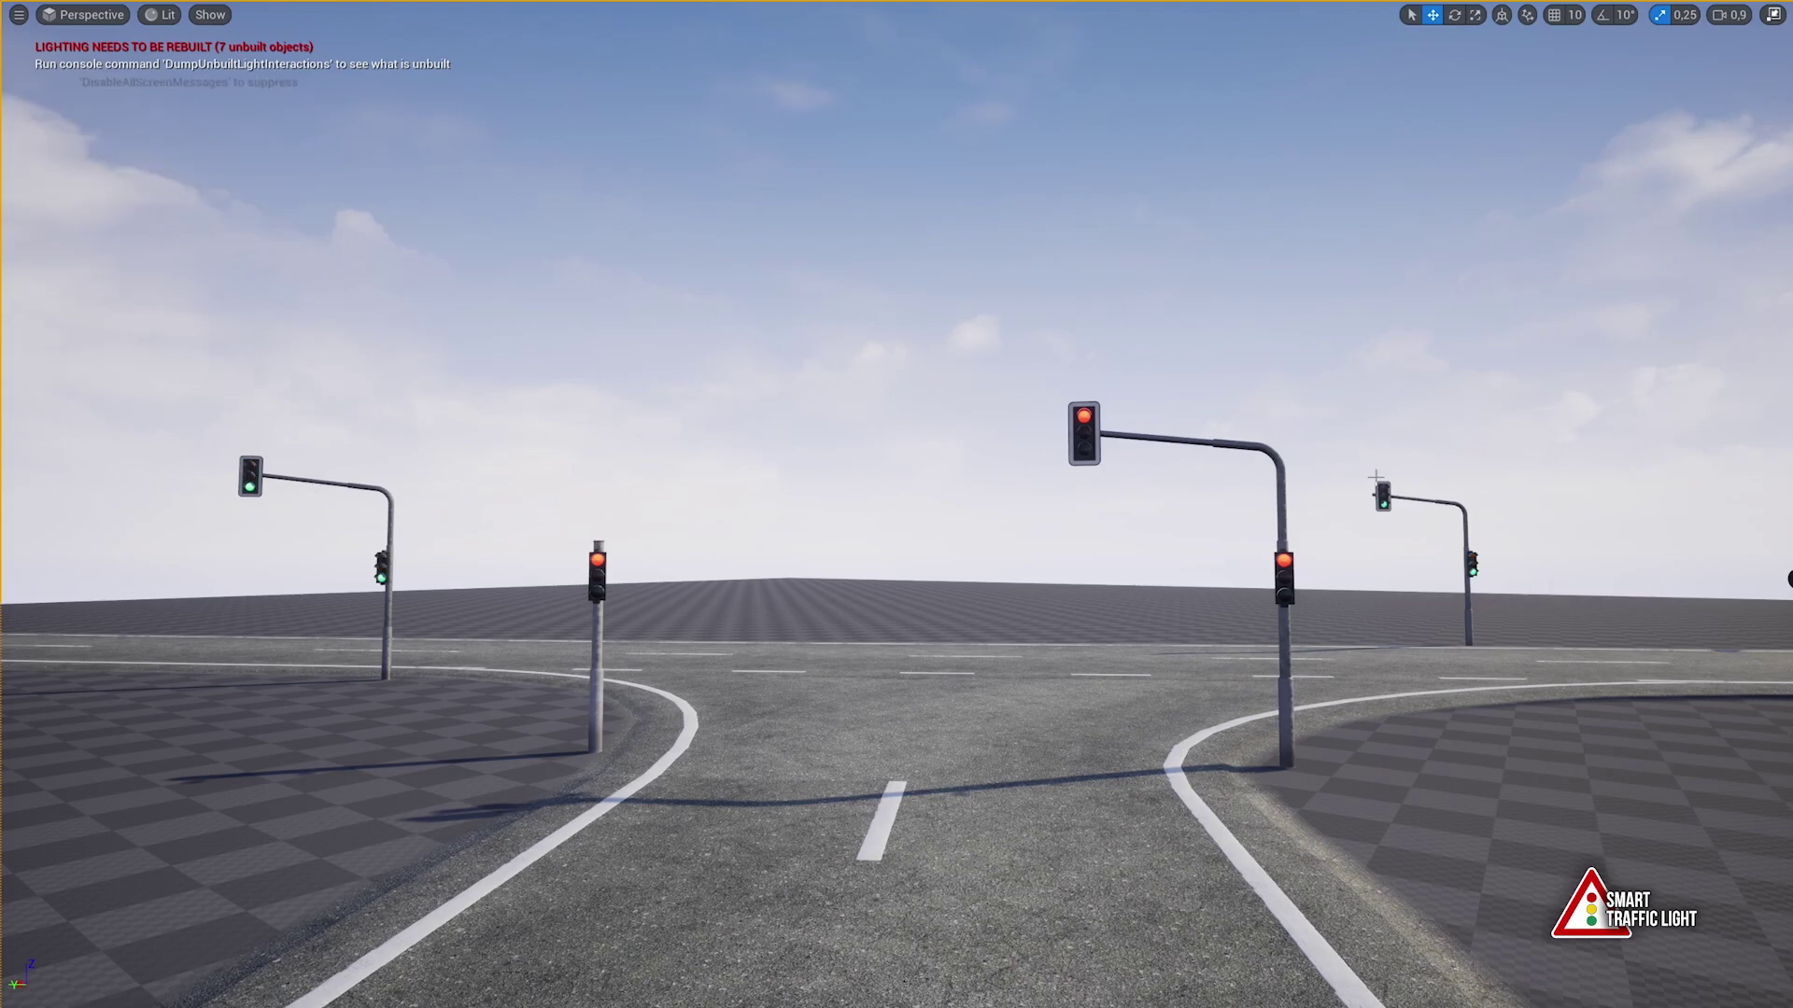
key(Escape)
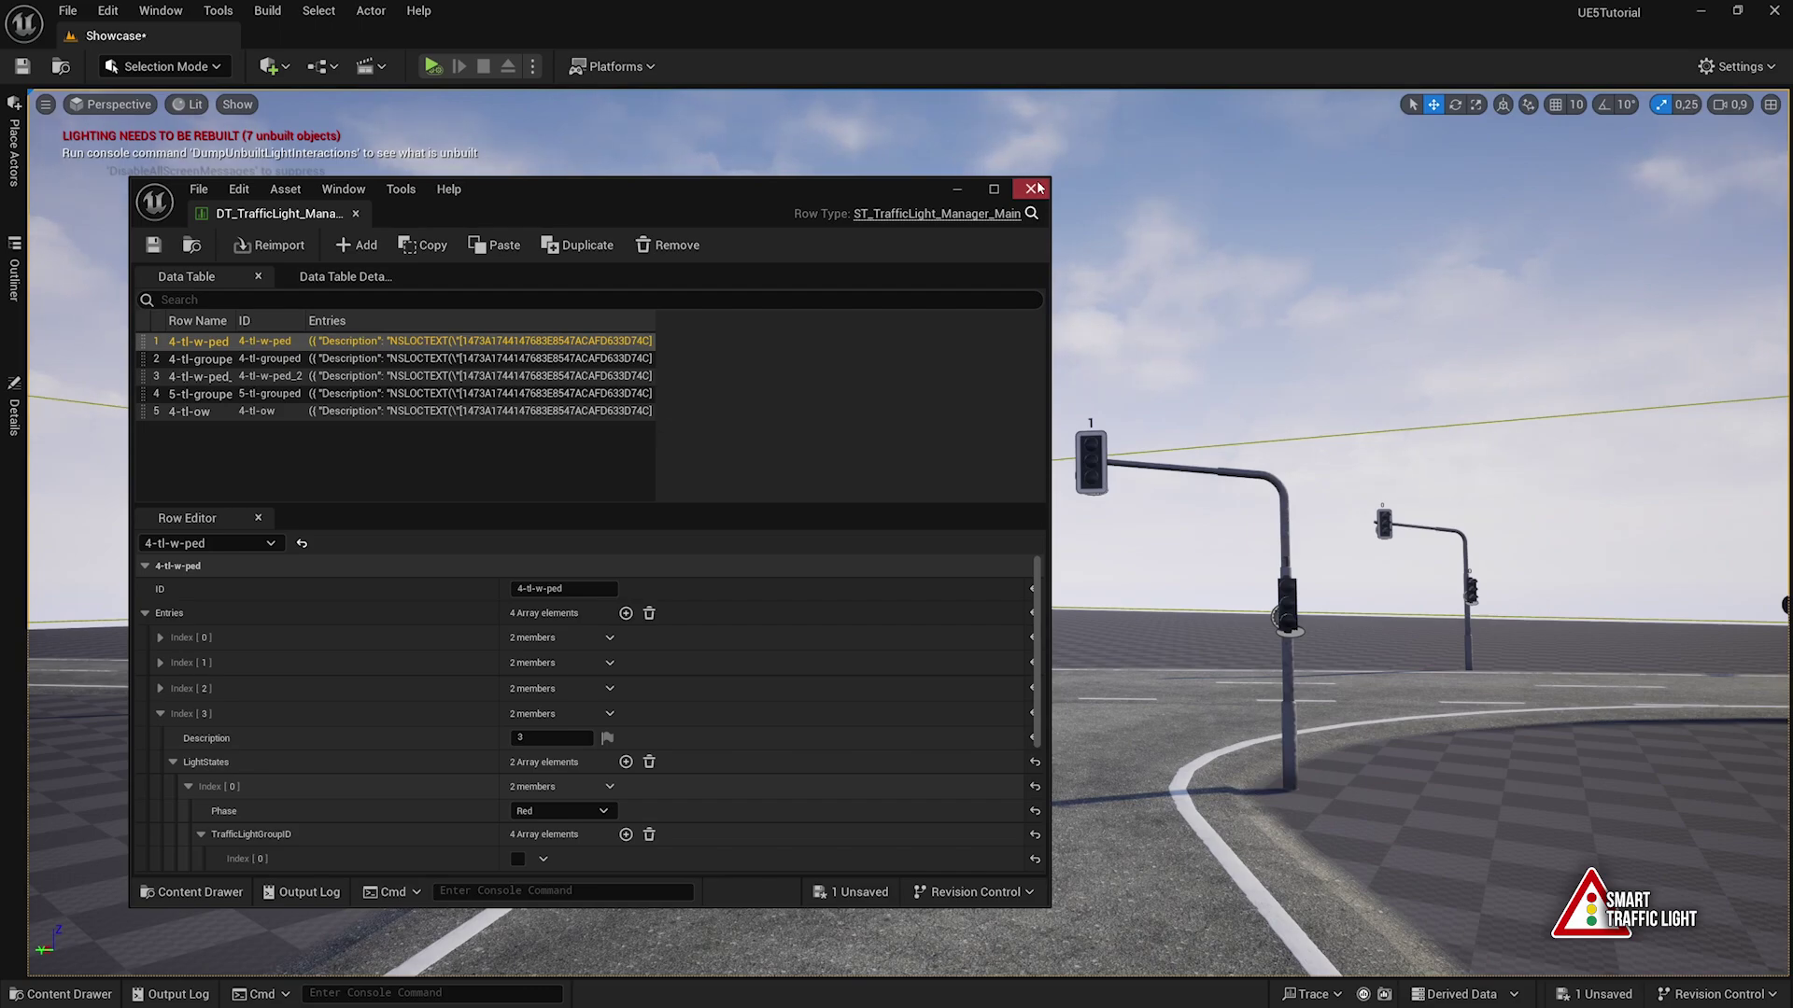
Close the traffic light manager data table window and bring up the project content at the TABLES folder
click(1034, 188)
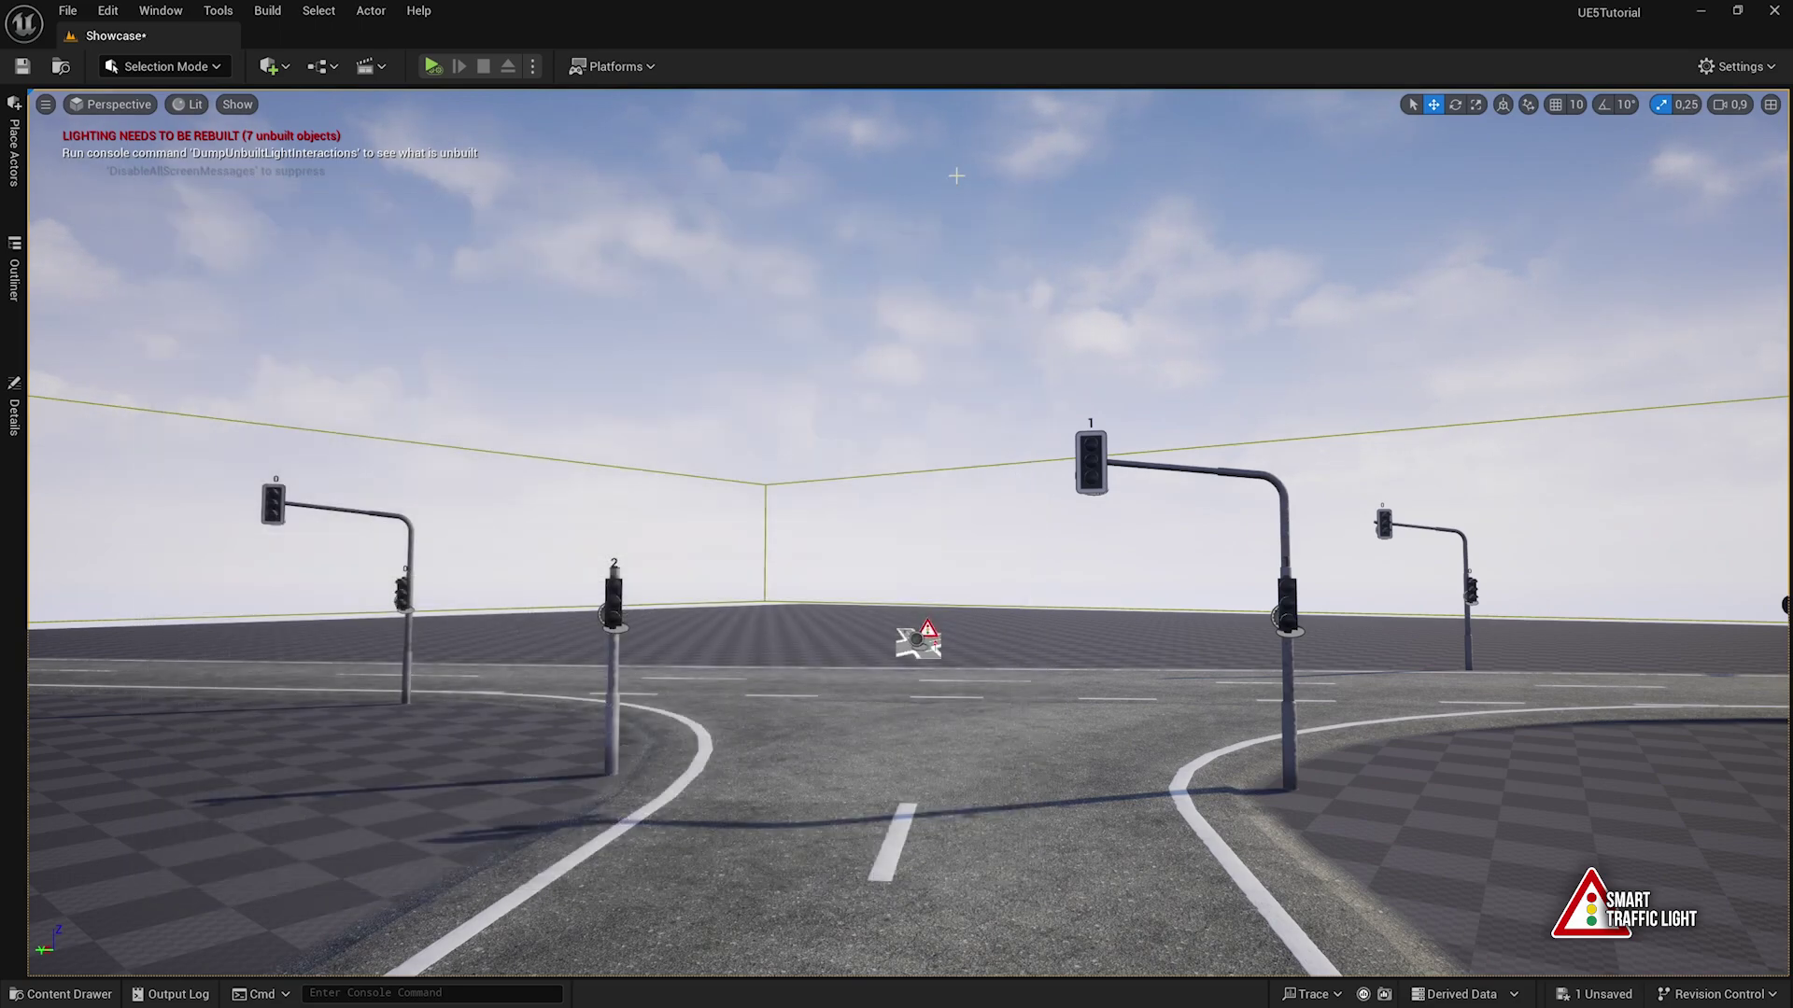
click(61, 993)
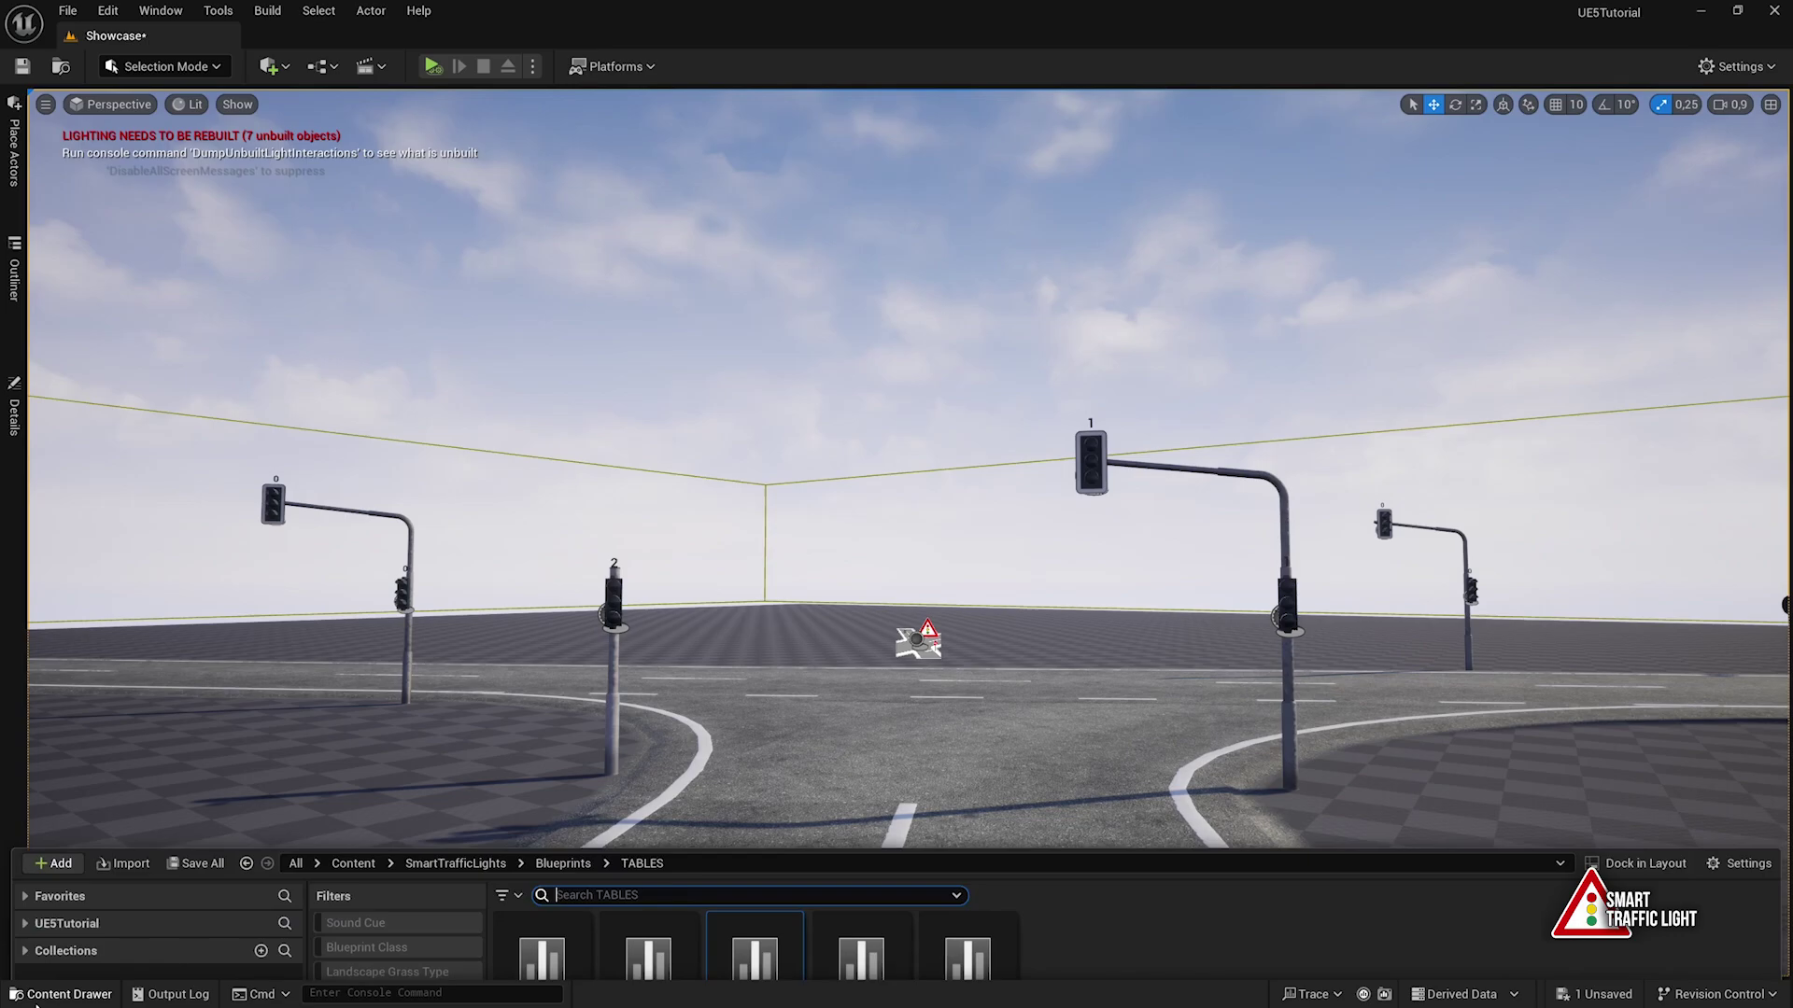
click(481, 659)
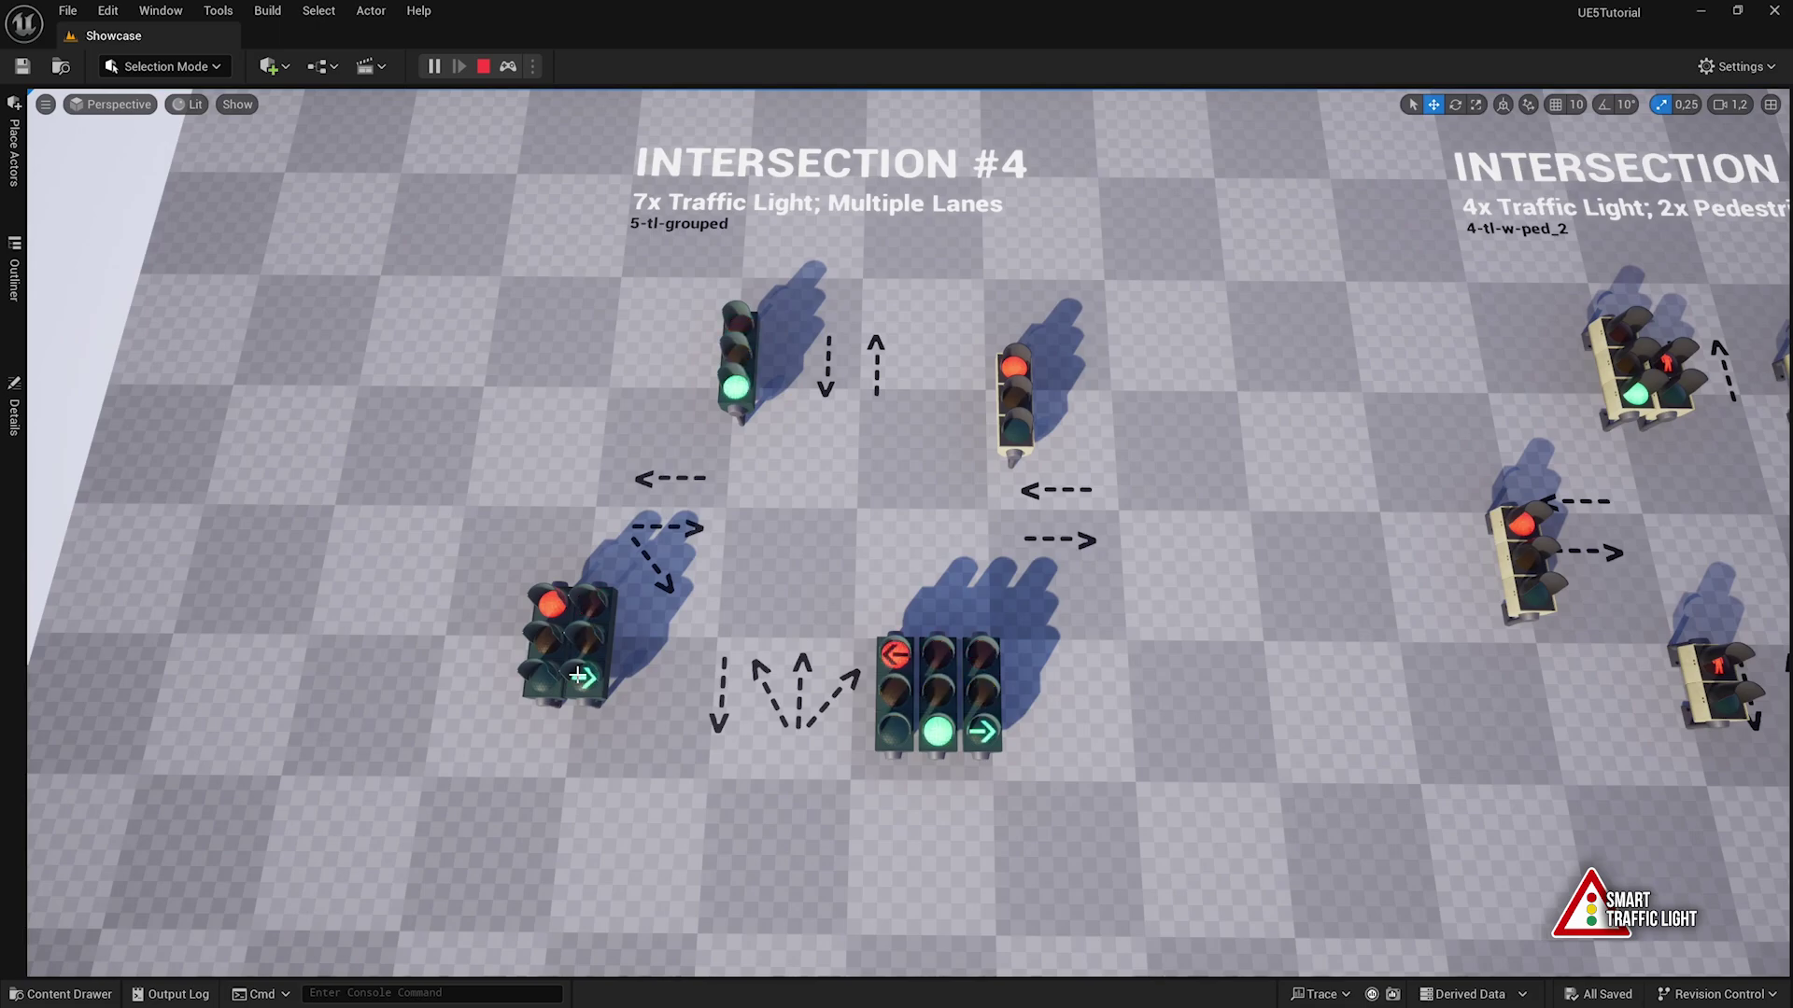
Examine the light phases of the running example intersections, from Intersection #4 across to Intersection #1
mouse_move(577, 674)
right_down()
mouse_move(613, 674)
mouse_move(522, 674)
mouse_move(588, 674)
right_up()
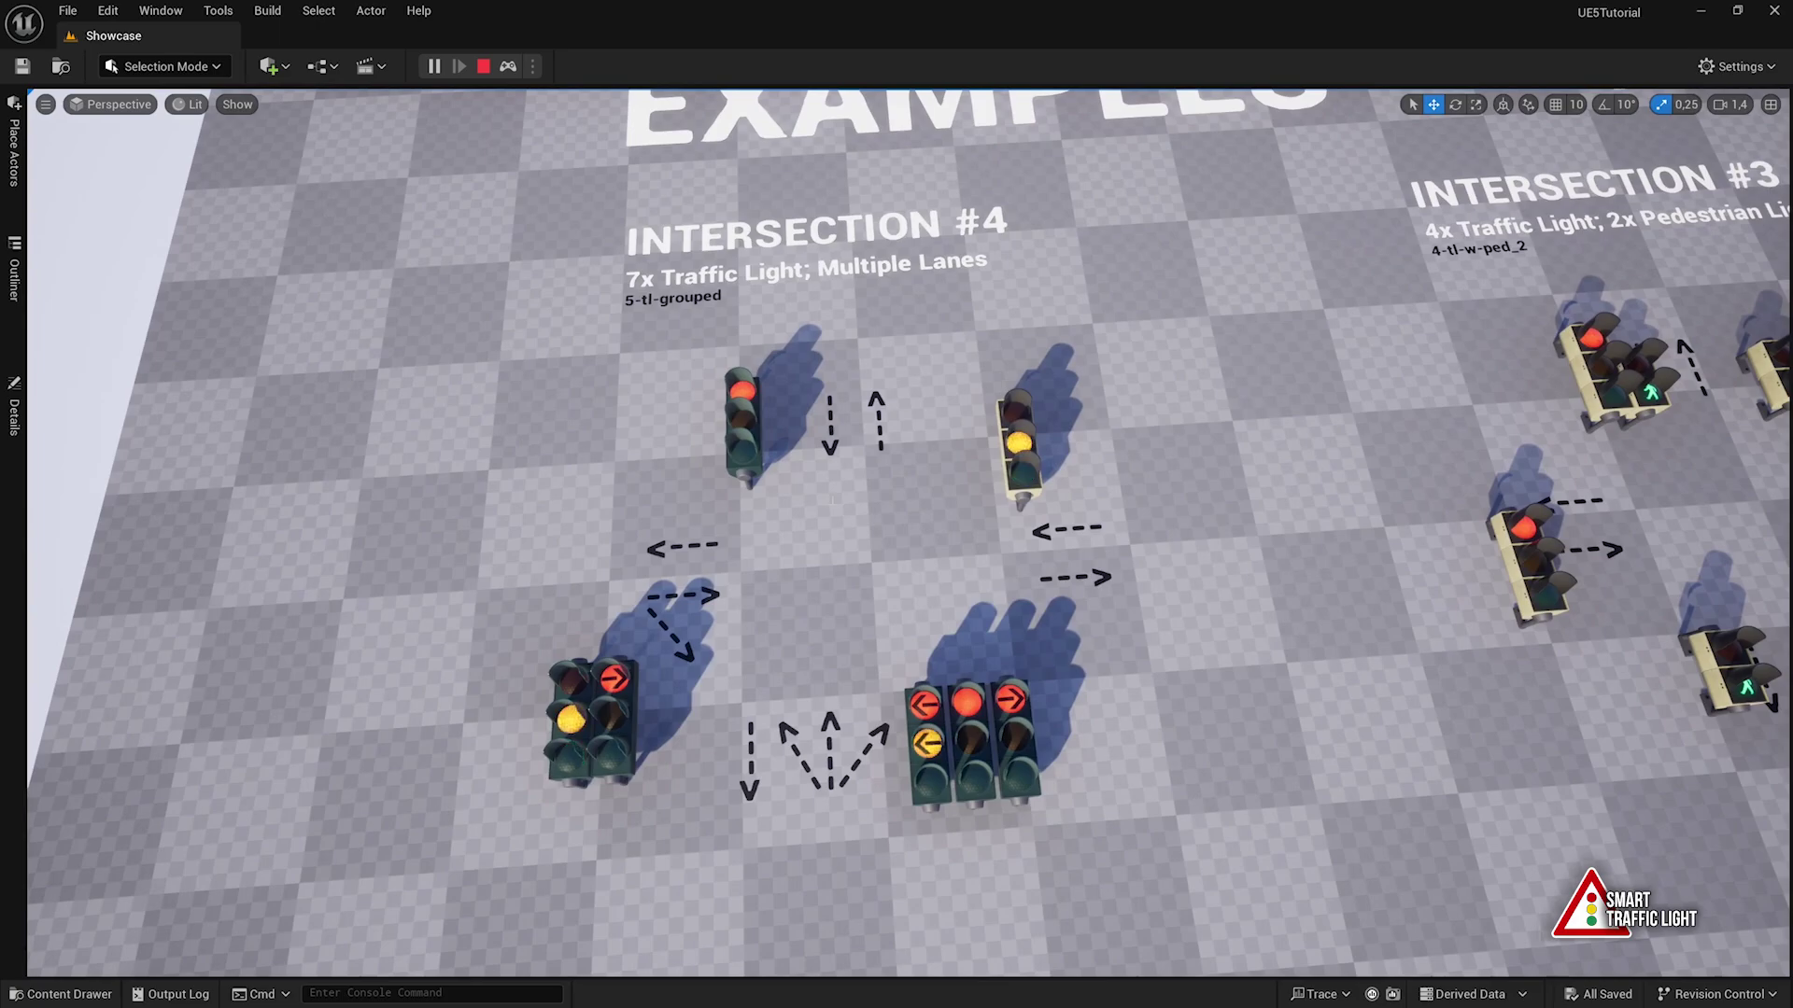
key(s)
key(d)
key(w)
scroll(579, 674, down, 3)
key(w)
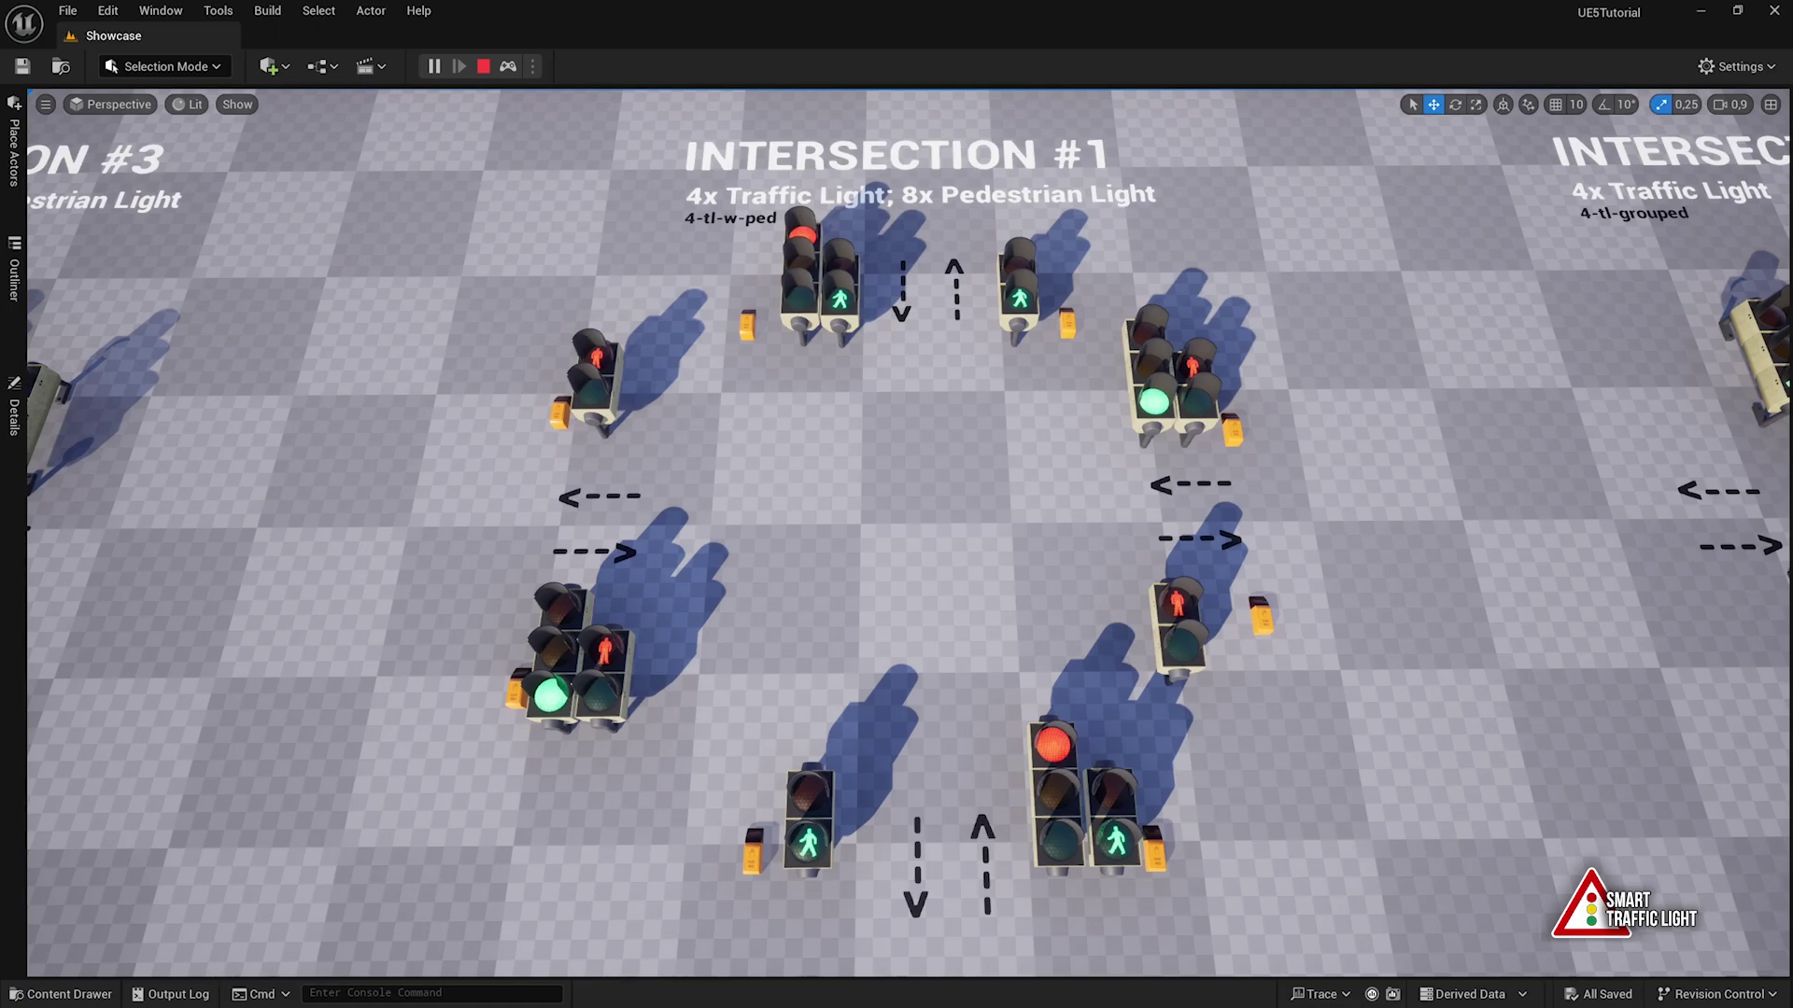
mouse_move(588, 674)
right_down()
mouse_move(560, 668)
mouse_move(635, 625)
mouse_move(602, 654)
right_up()
key(w)
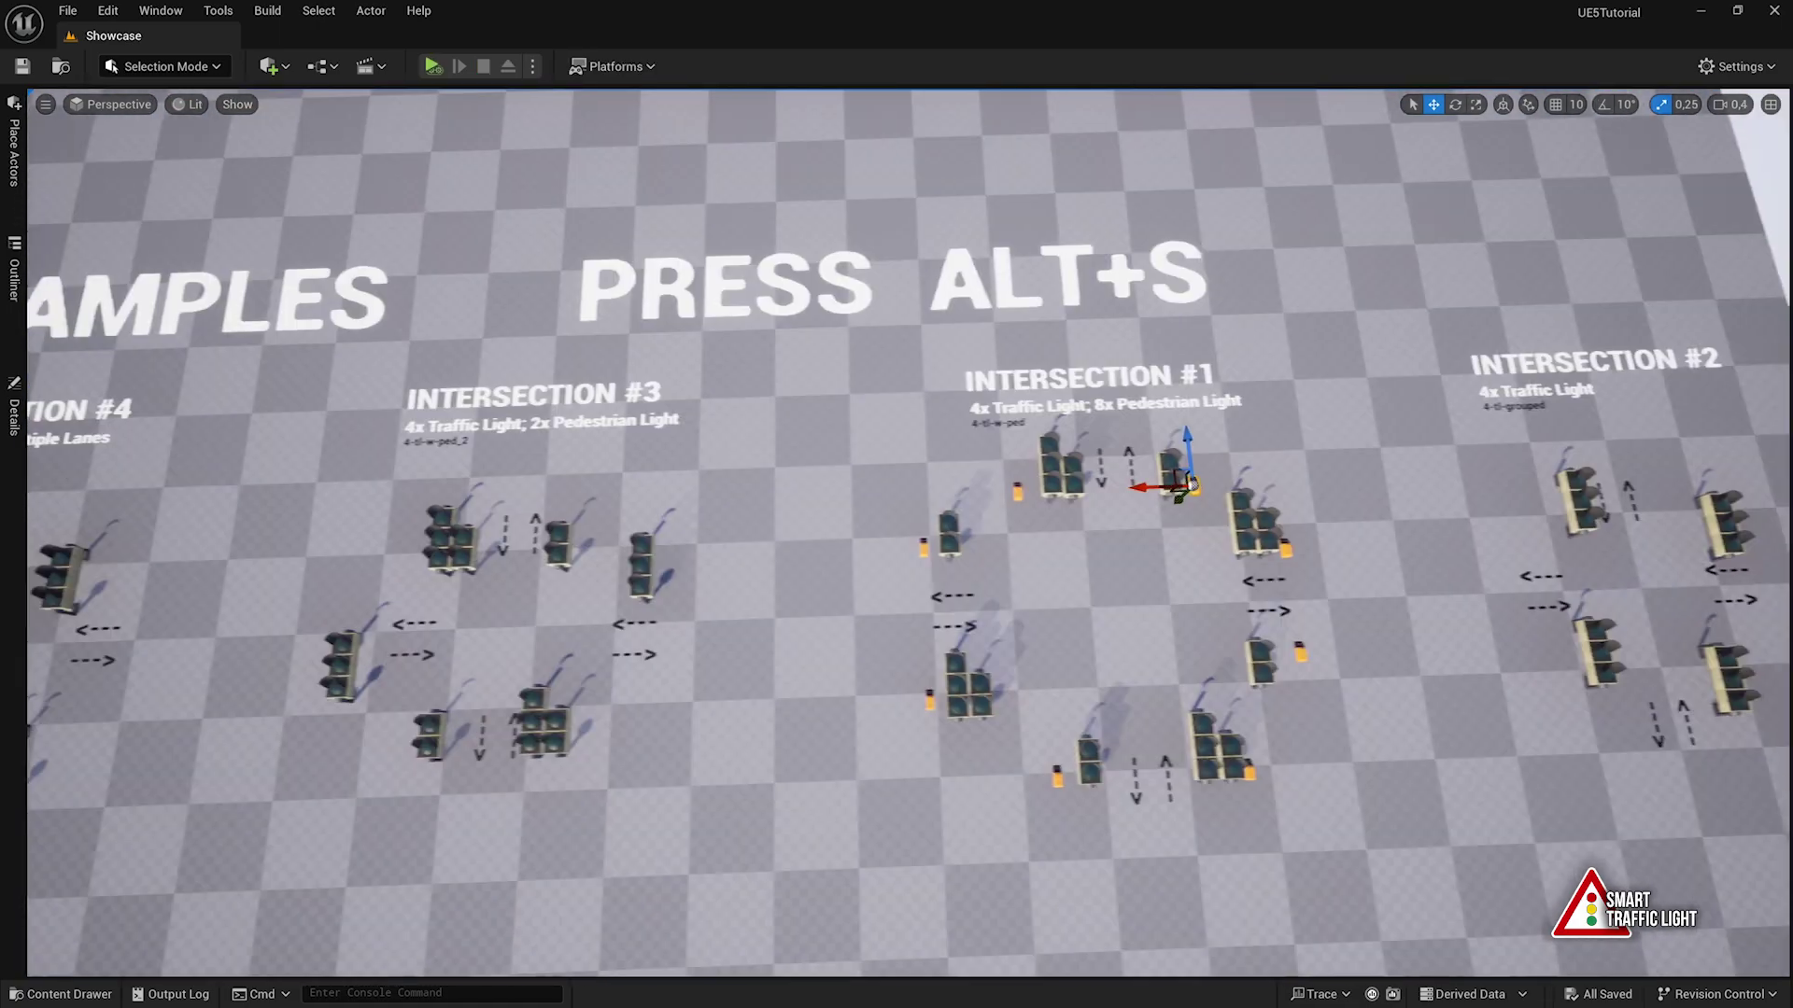
Look over the layouts and intersection IDs of example Intersections #3 and #4 with the simulation stopped
key(a)
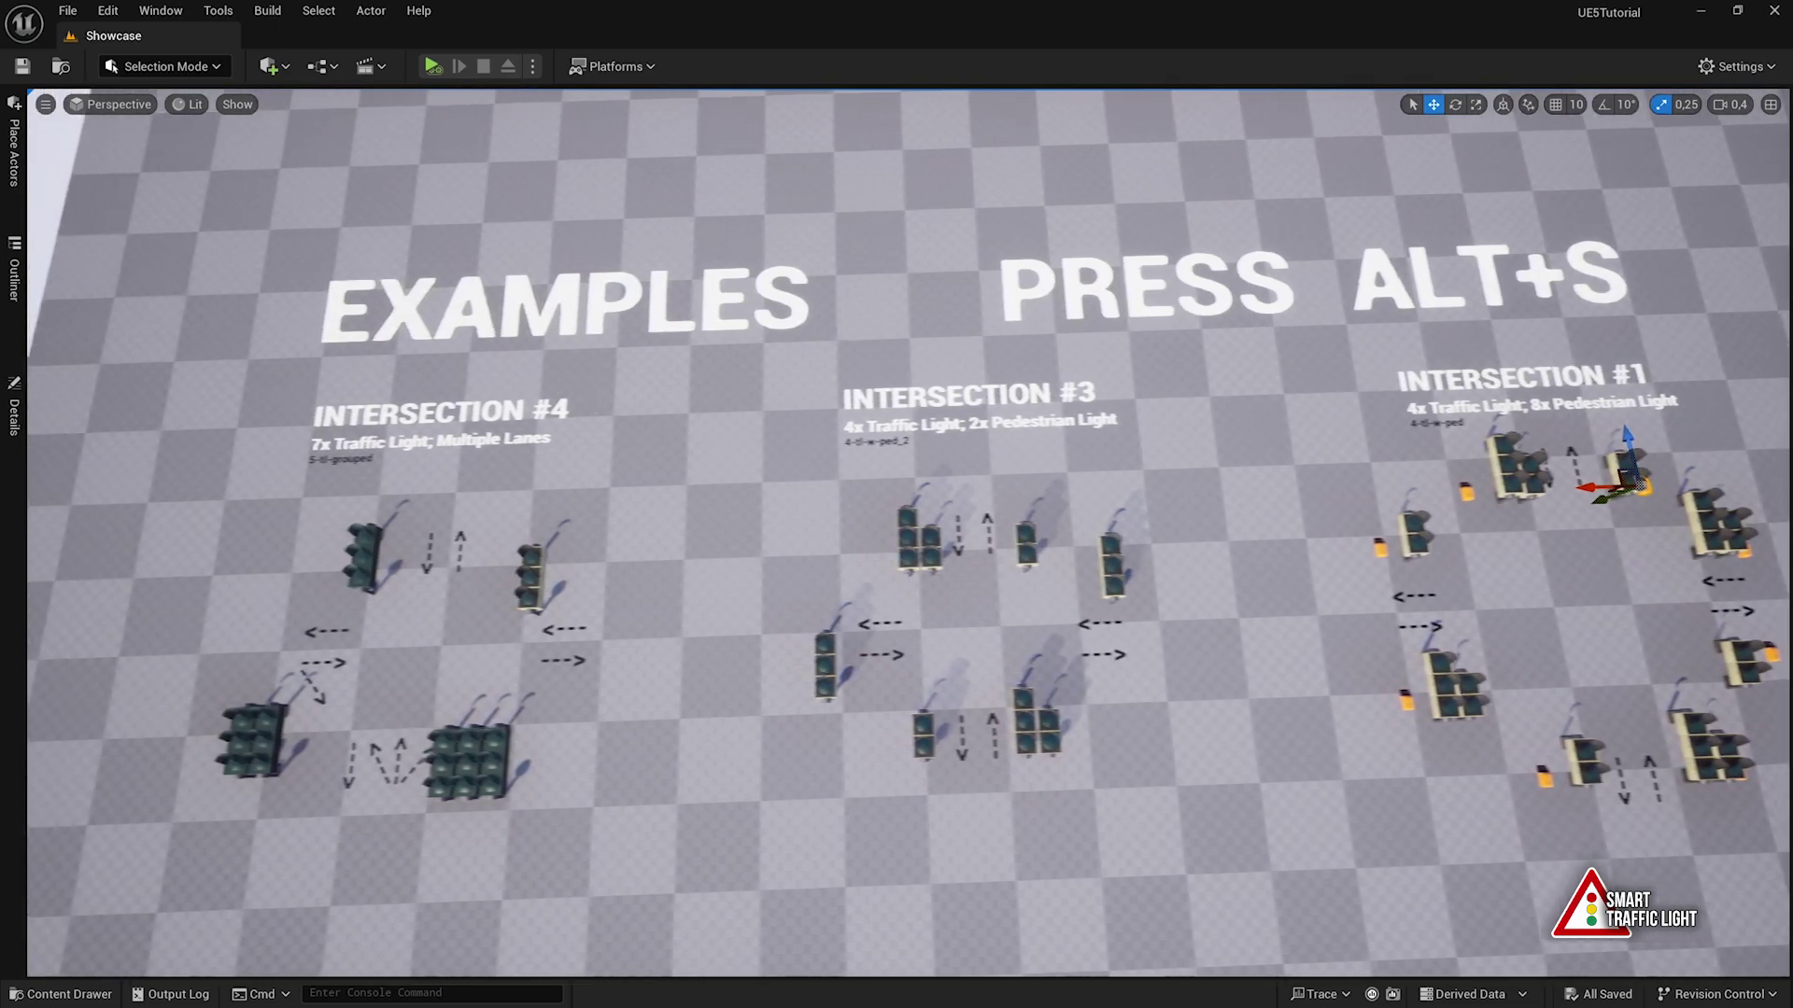
right_drag(896, 532, 863, 532)
key(d)
scroll(897, 533, up, 1)
right_drag(786, 427, 786, 427)
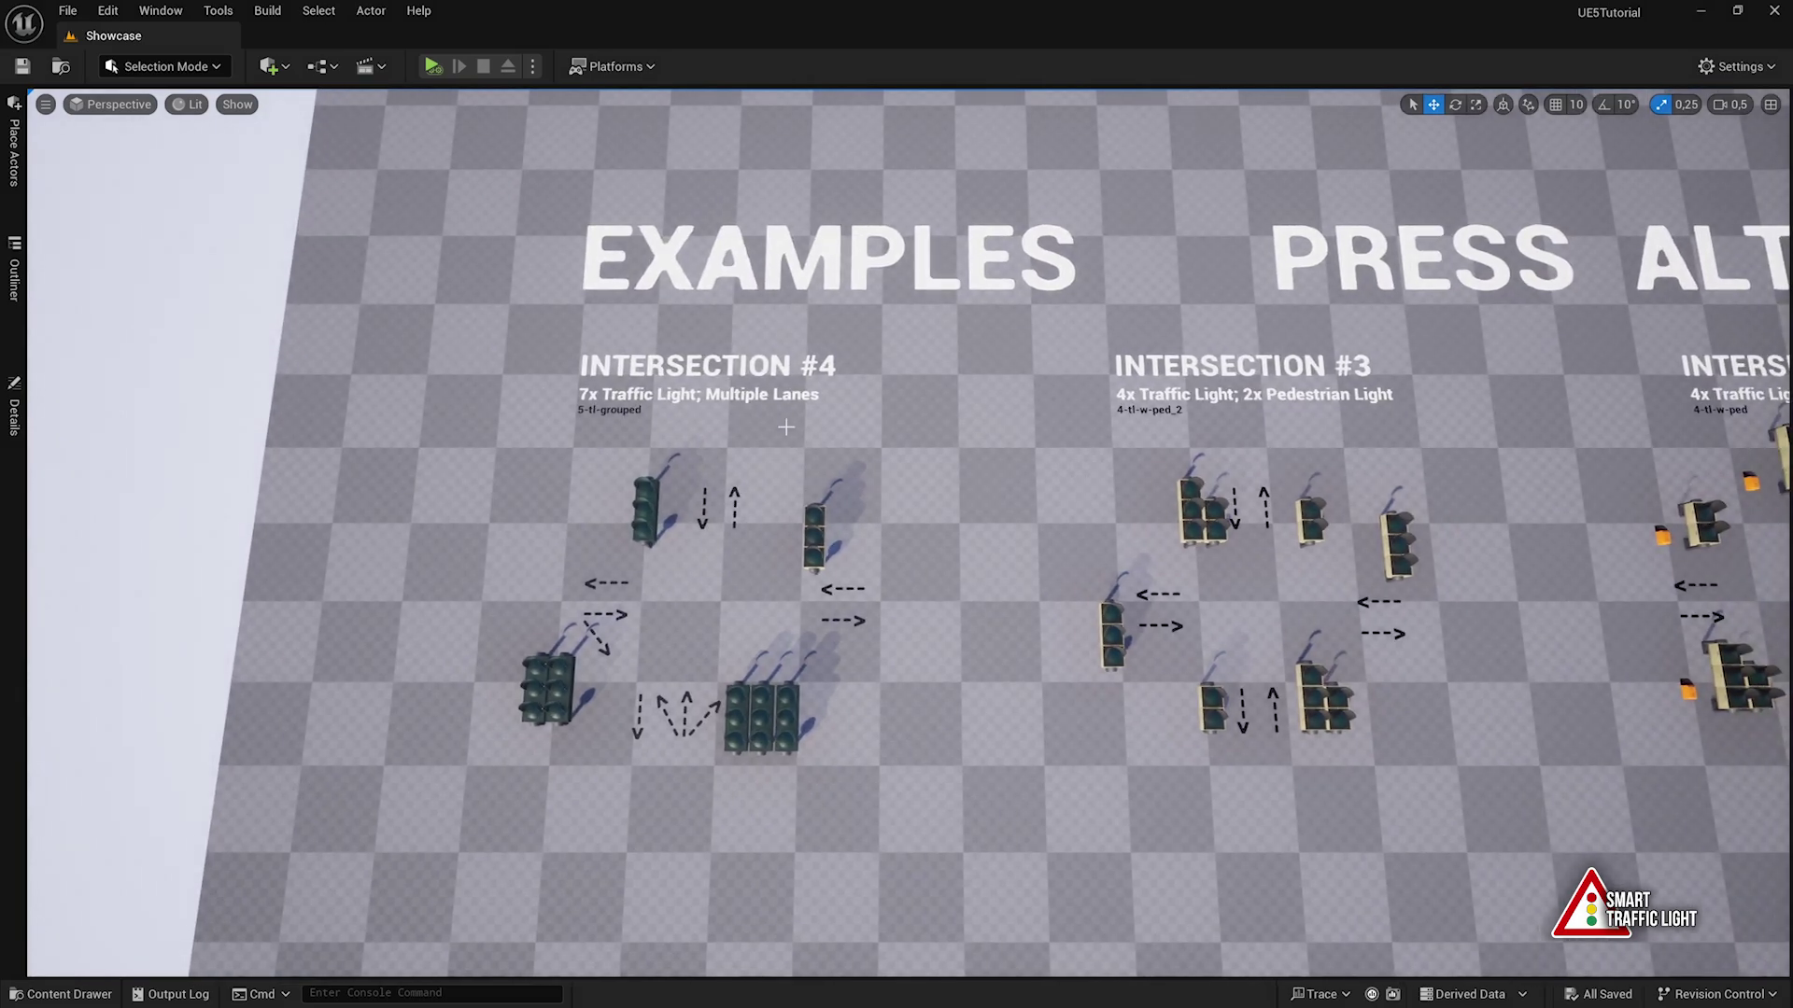